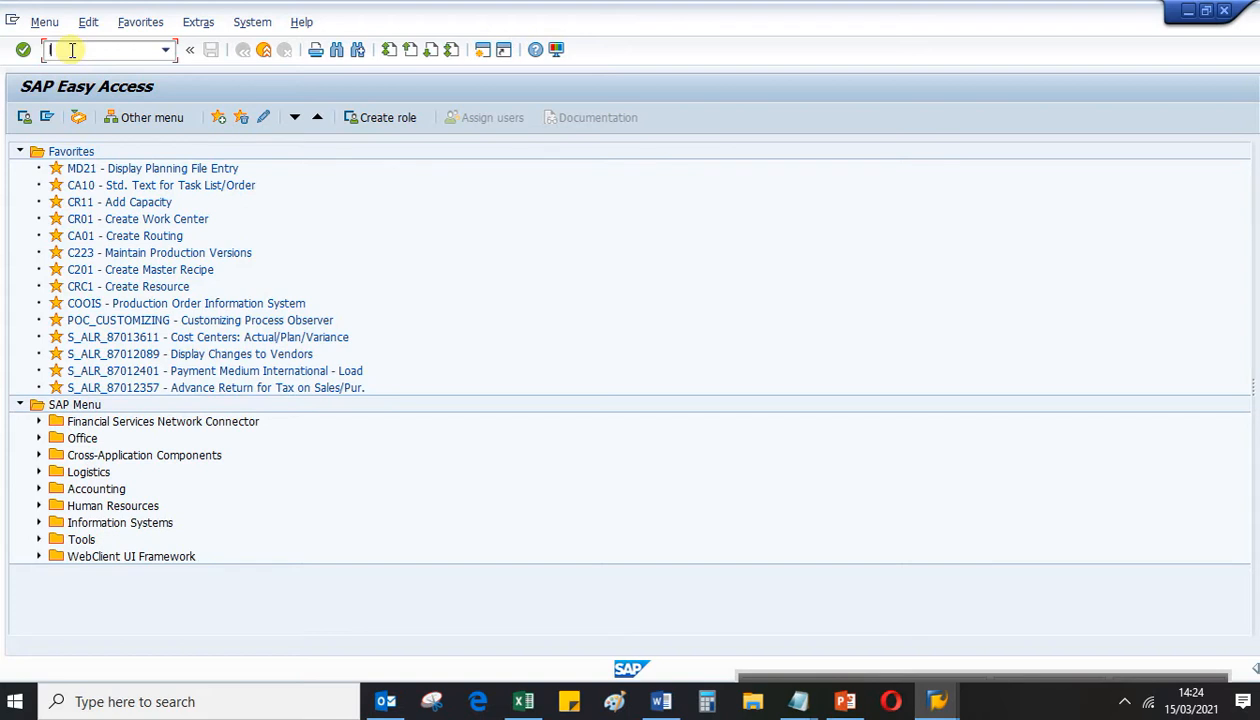
Open the Legacy System Migration Workbench with transaction LSMW
type("smw")
key("Return")
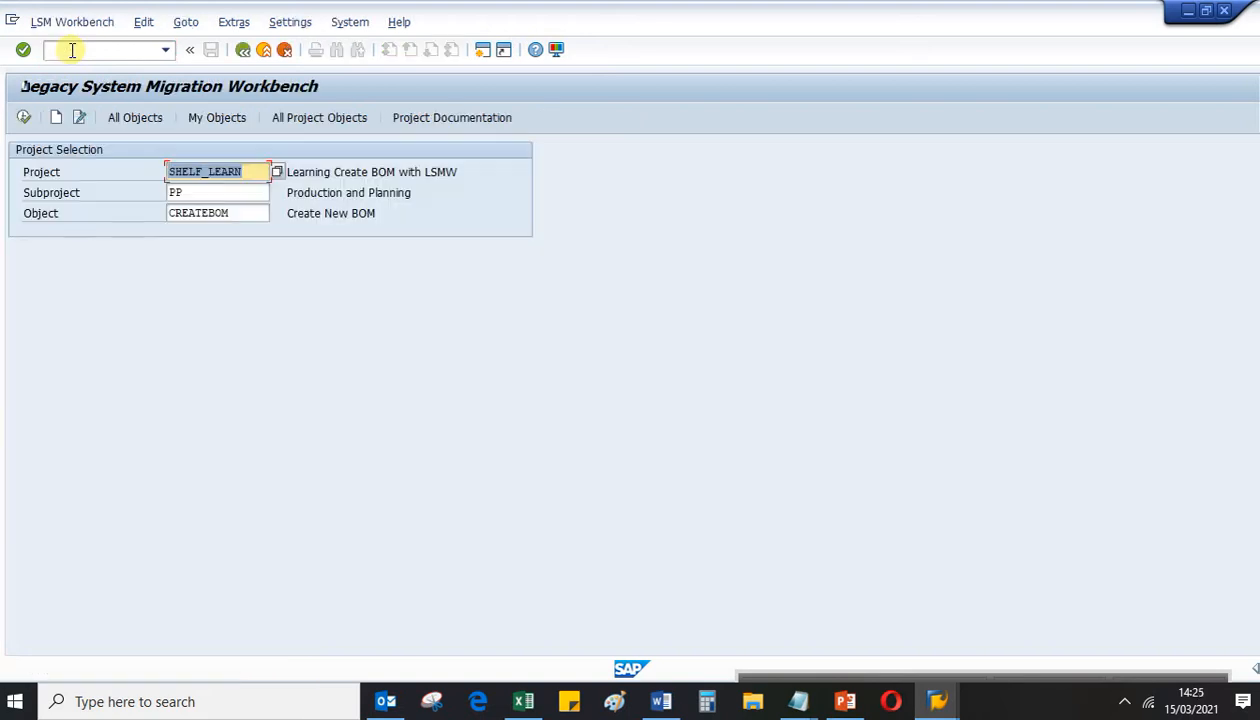
Set the project to LATIHAN and the subproject to PP-BOM in the project selection
left_click(250, 171)
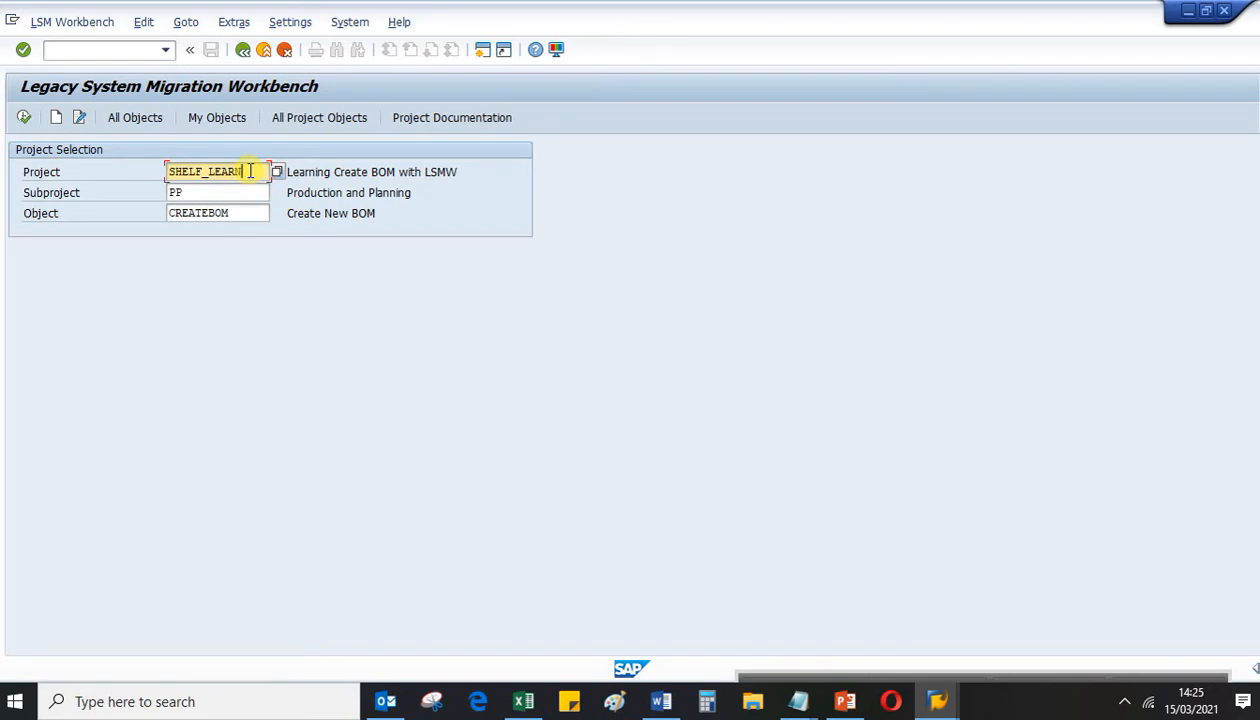
key("BackSpace")
key("BackSpace")
key("BackSpace")
key("BackSpace")
key("BackSpace")
key("BackSpace")
key("BackSpace")
key("BackSpace")
key("BackSpace")
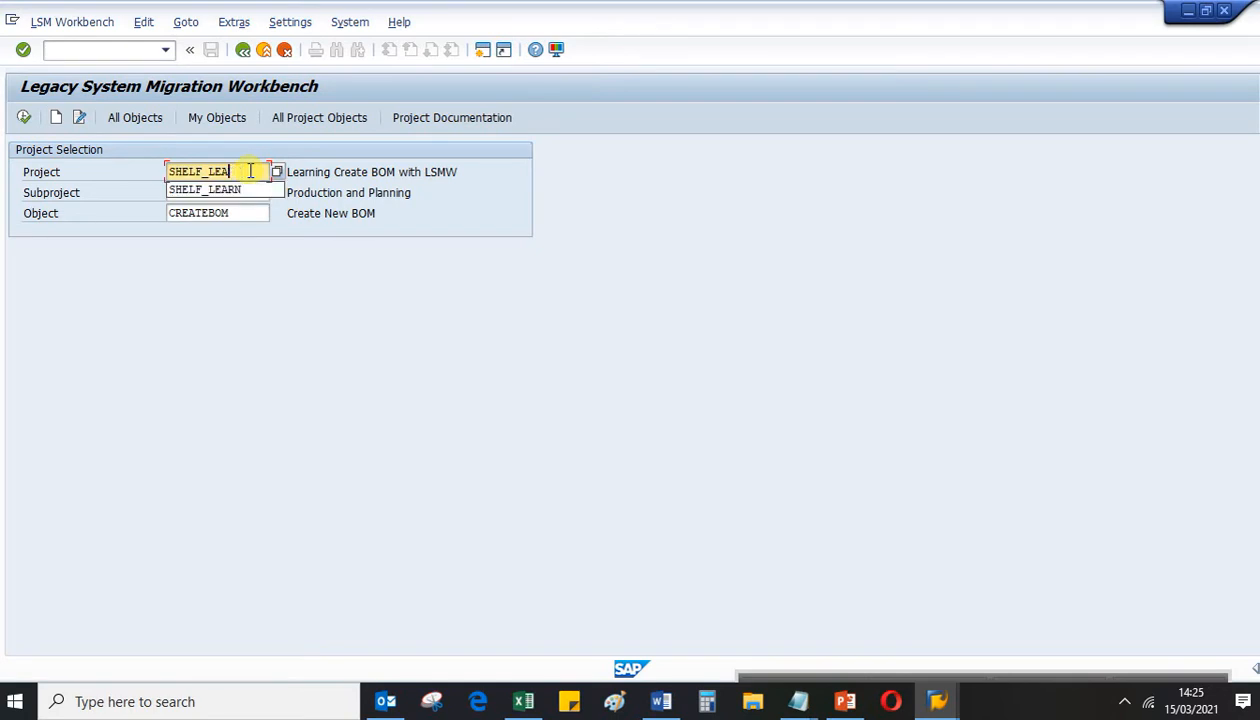
key("BackSpace")
key("BackSpace")
type("LAT")
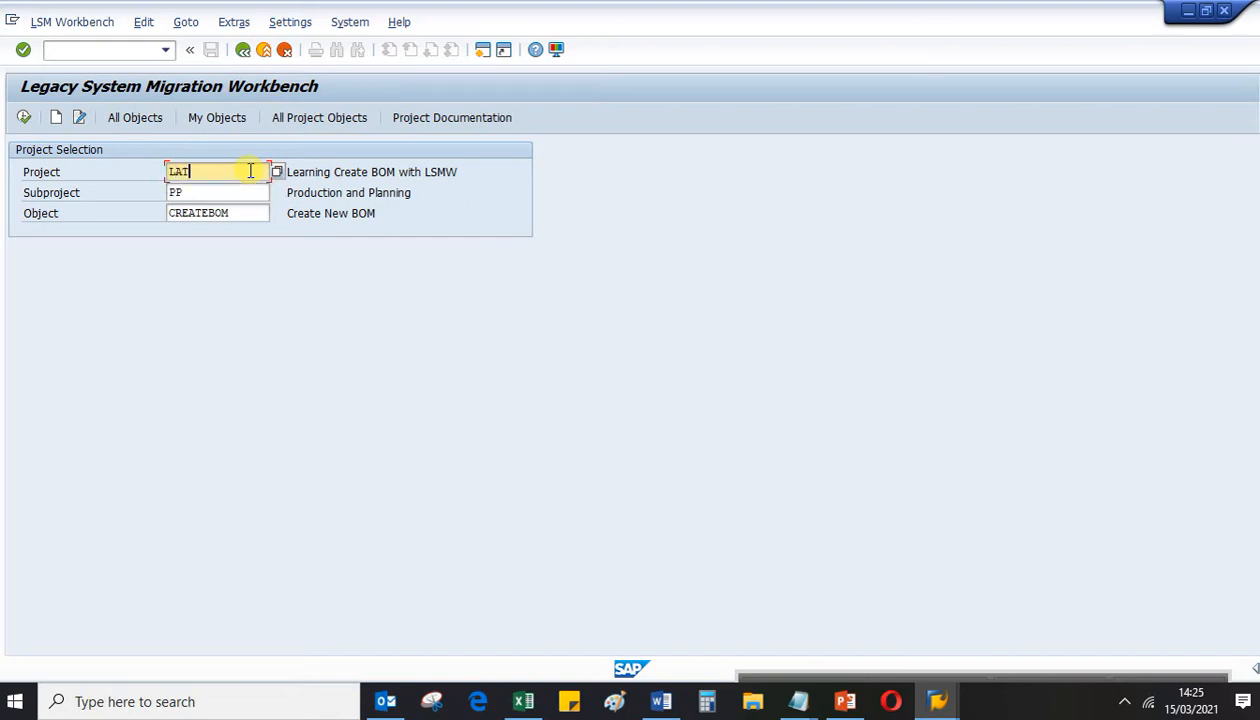
type("IHAN")
left_click(203, 192)
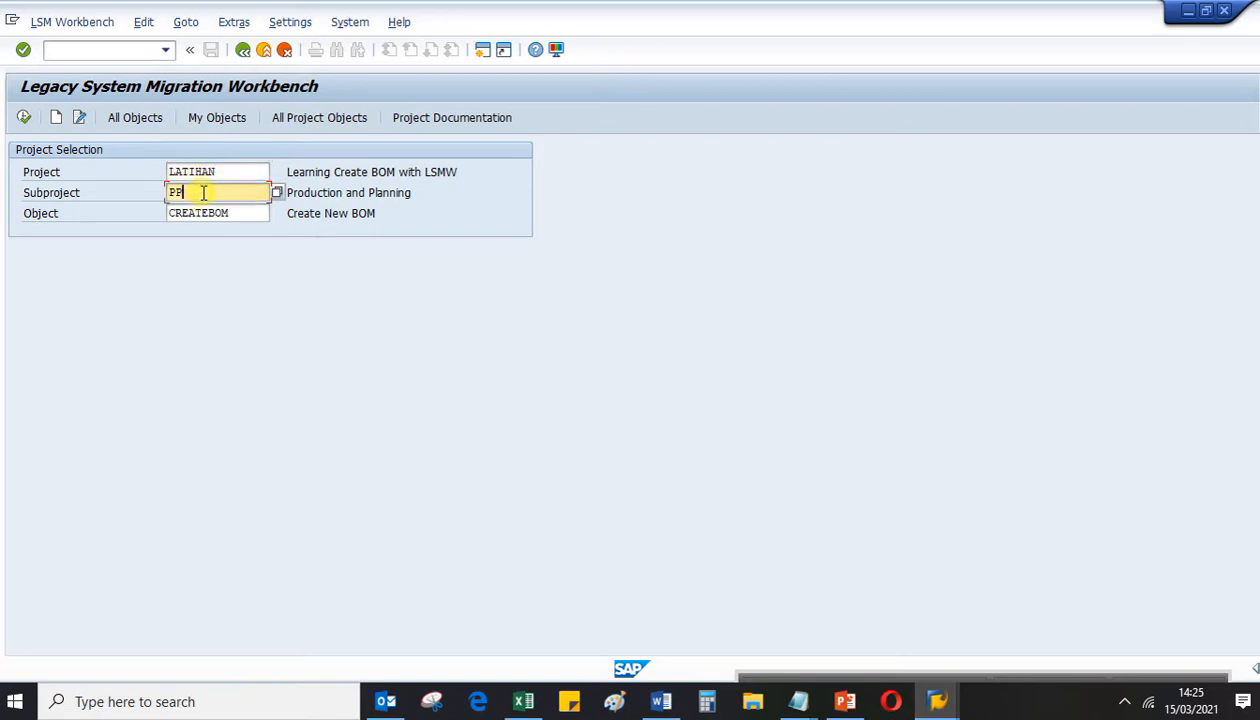
type("-BOM")
left_click(237, 214)
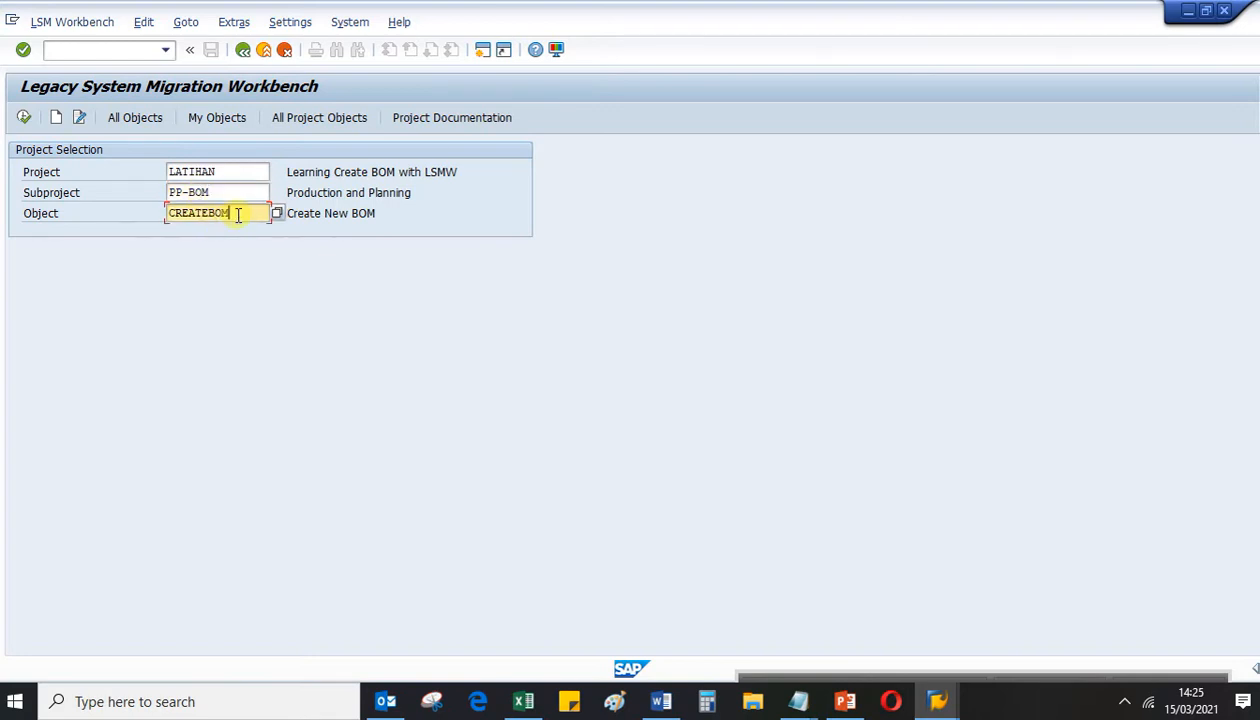
key("Left")
key("Left")
key("Left")
key("Left")
key("Left")
key("Left")
key("Left")
key("Left")
key("Right")
key("Right")
key("Left")
key("Left")
key("Left")
key("Right")
key("Right")
key("Right")
key("Right")
key("Right")
key("Right")
key("Right")
left_click(243, 173)
left_click(243, 192)
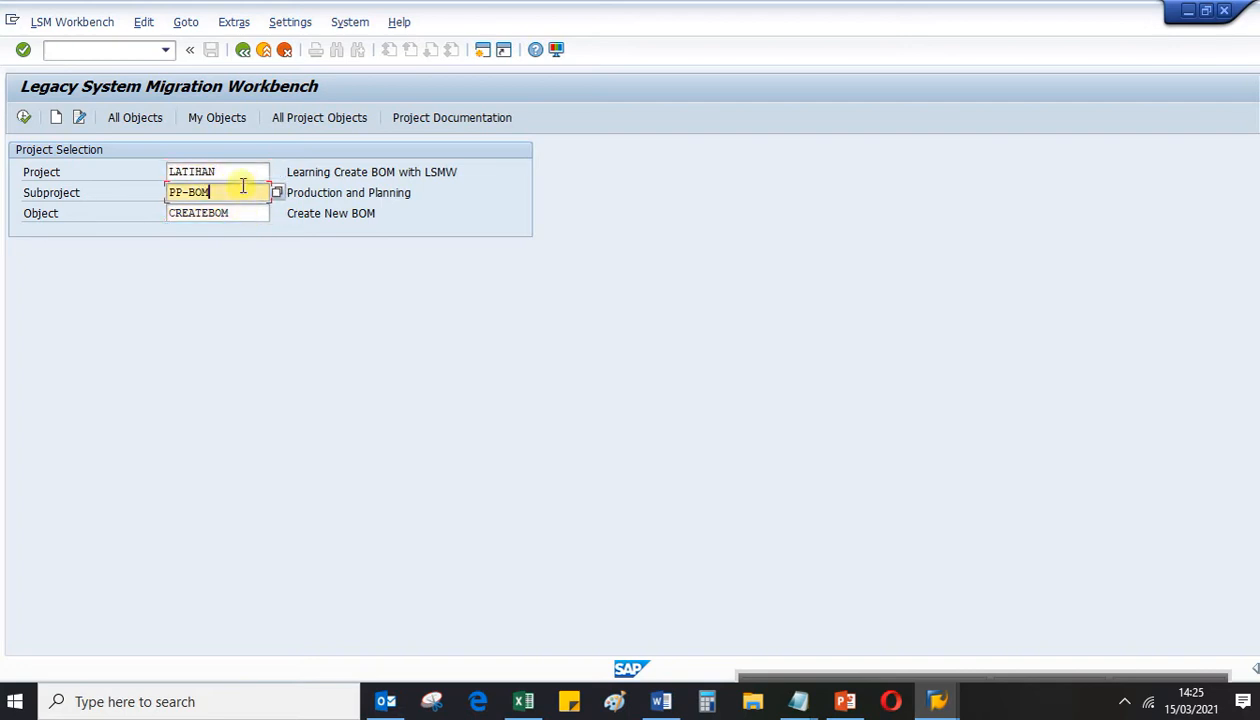
left_click(244, 174)
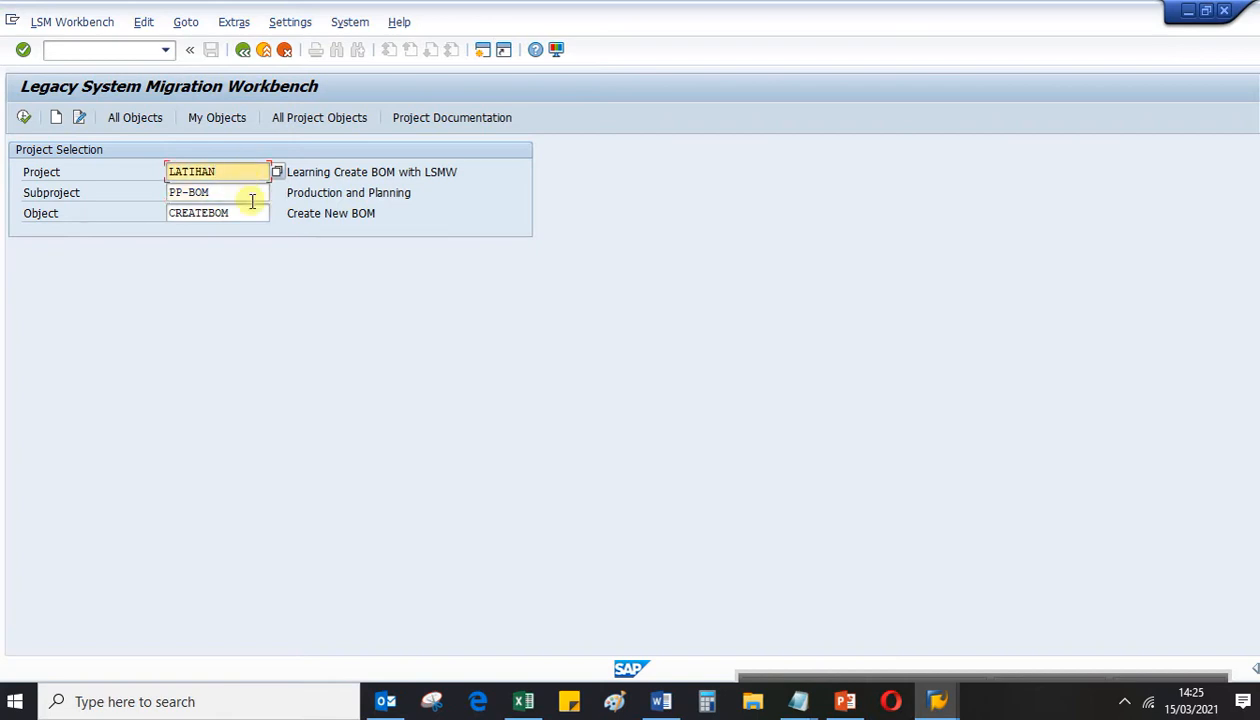
left_click(251, 195)
left_click(257, 213)
left_click(252, 191)
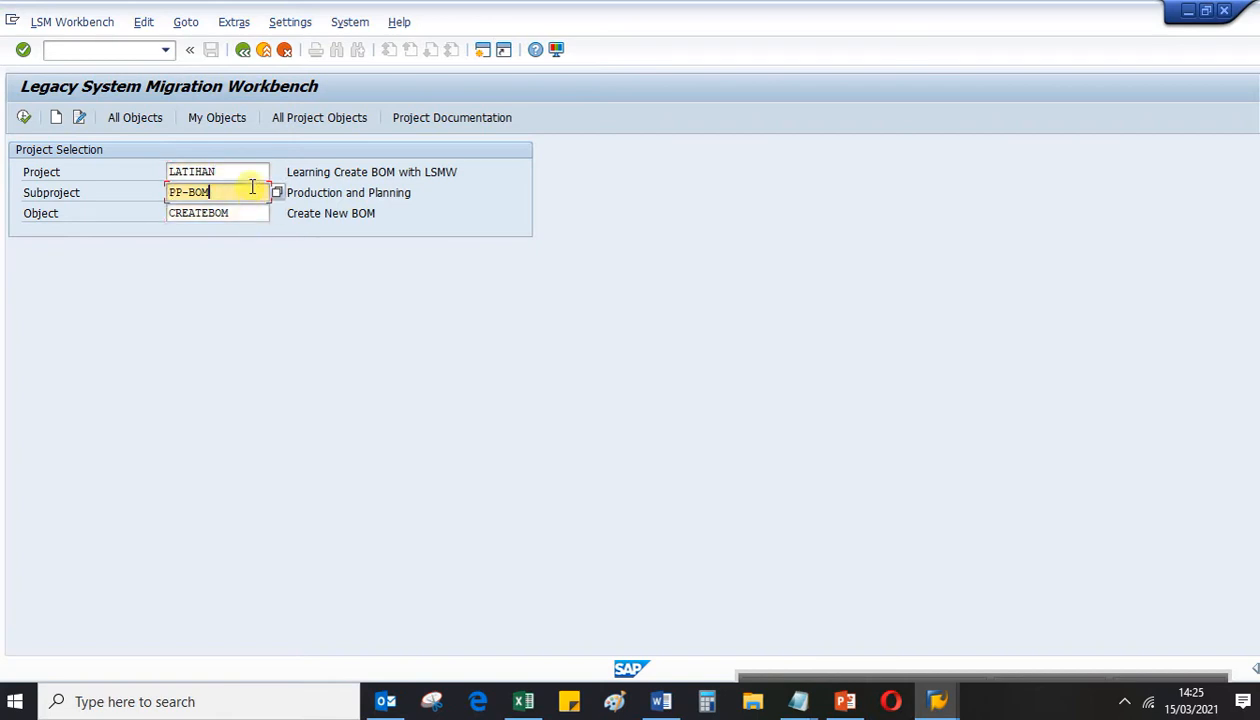
left_click(250, 172)
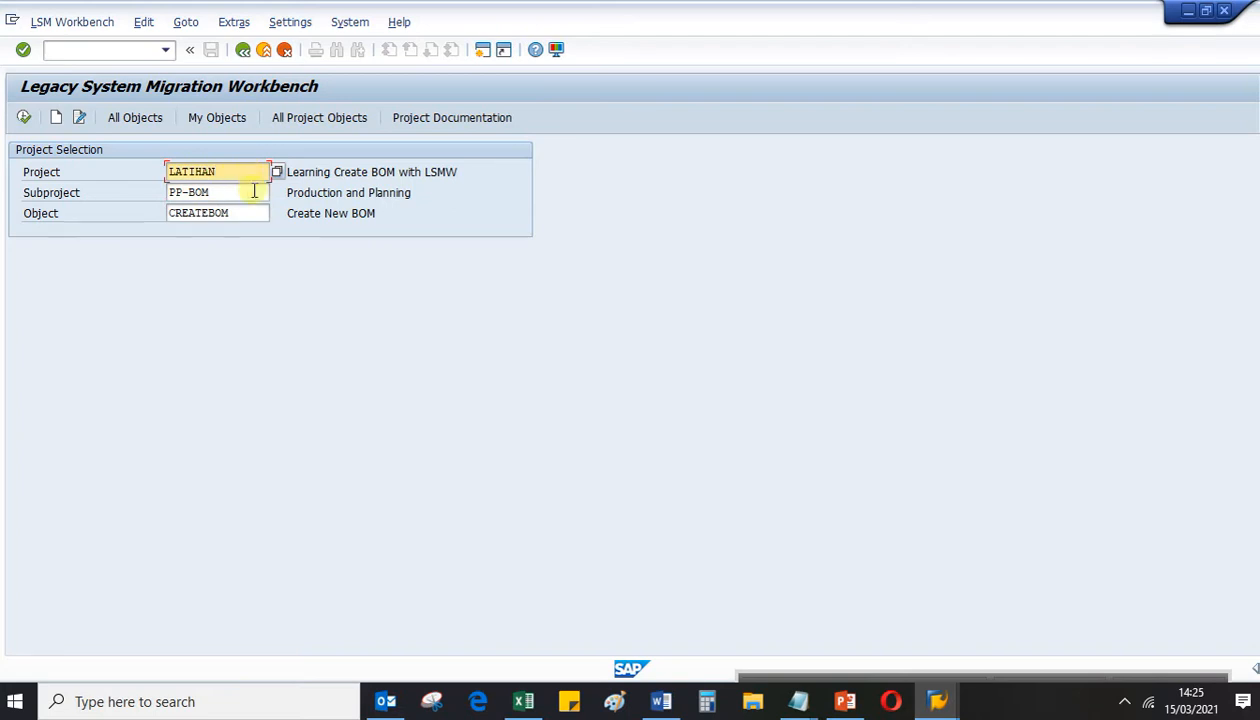
left_click(253, 192)
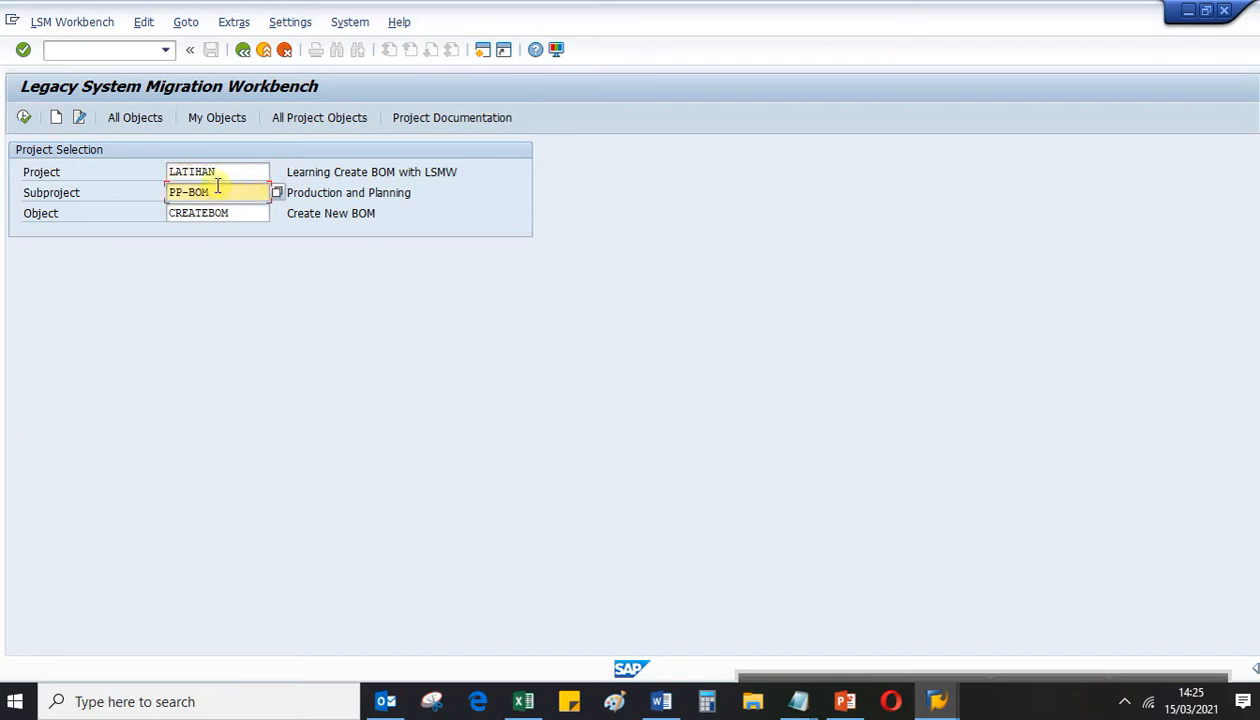
left_click(244, 213)
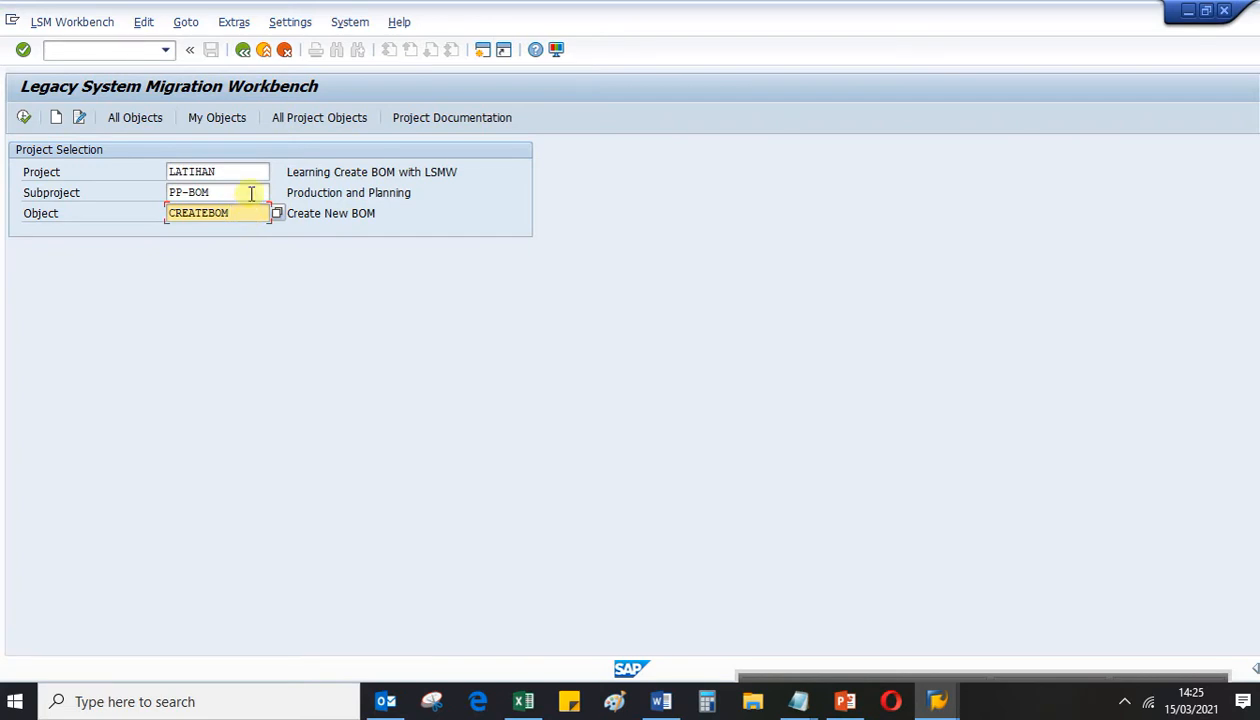
Check whether the entered project exists, and change the project name to LATIHAN2 and check it too
key("Return")
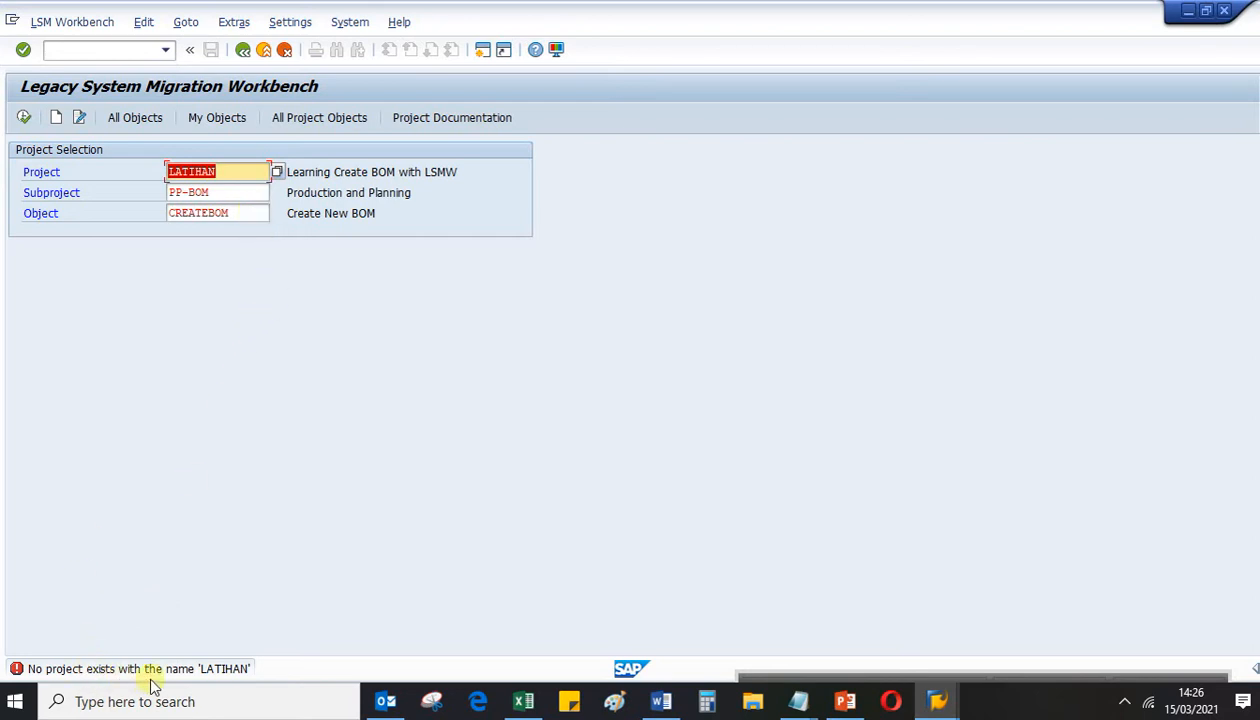
left_click(234, 172)
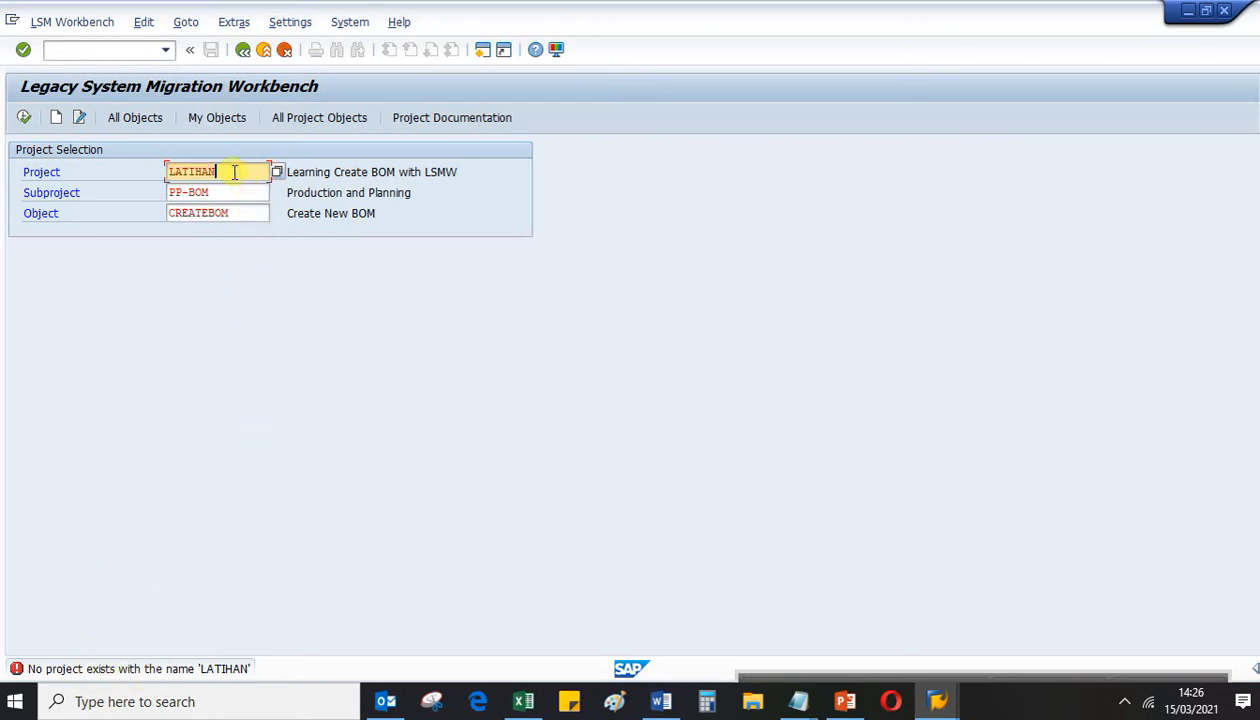
type("2")
key("Return")
key("Return")
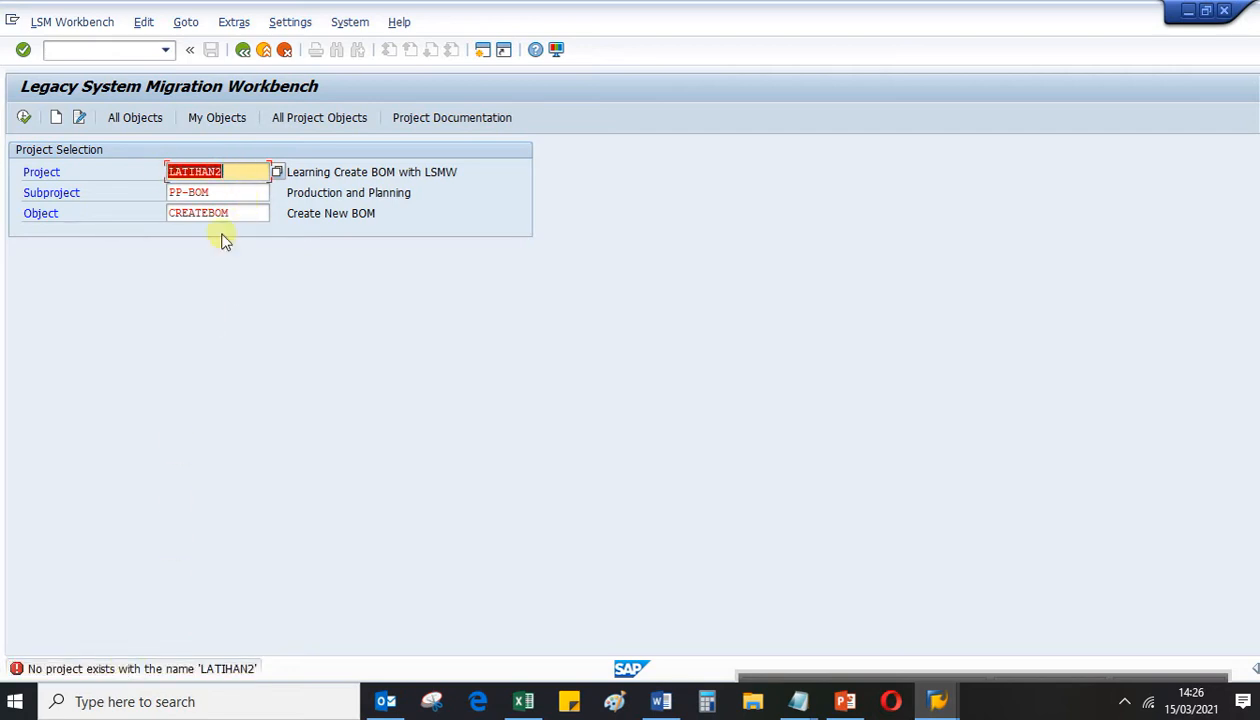
left_click(63, 24)
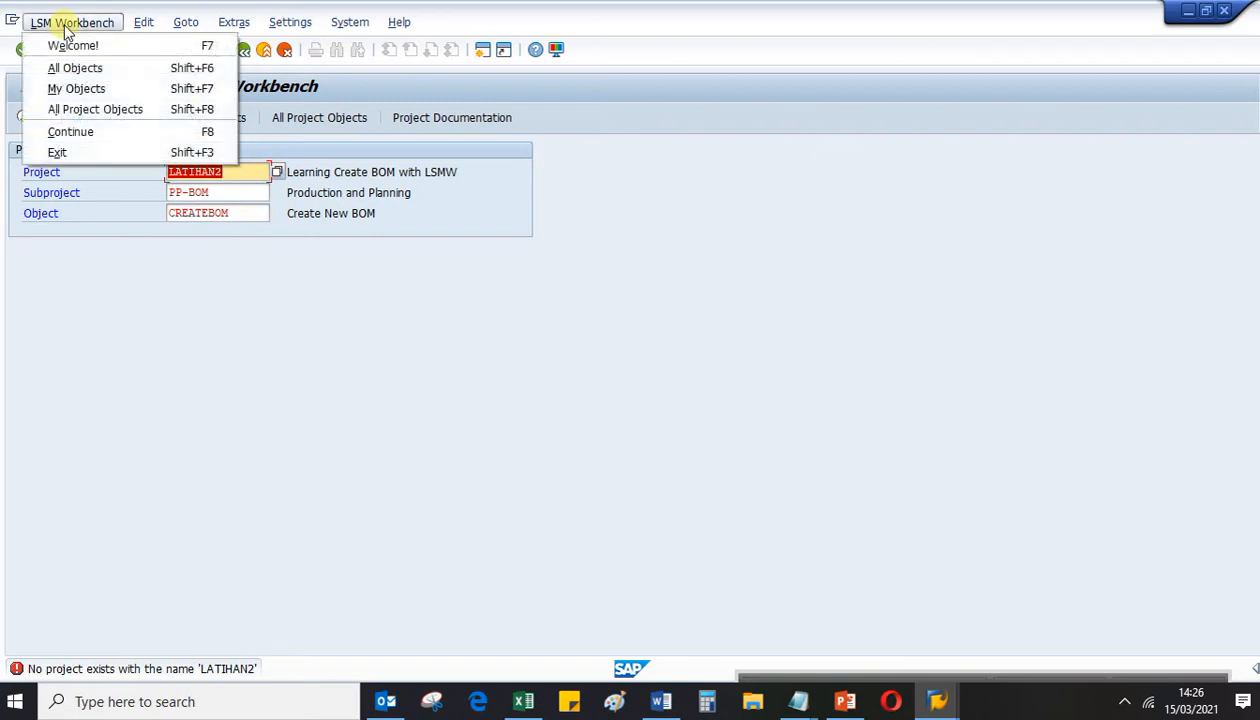
left_click(623, 405)
left_click(24, 117)
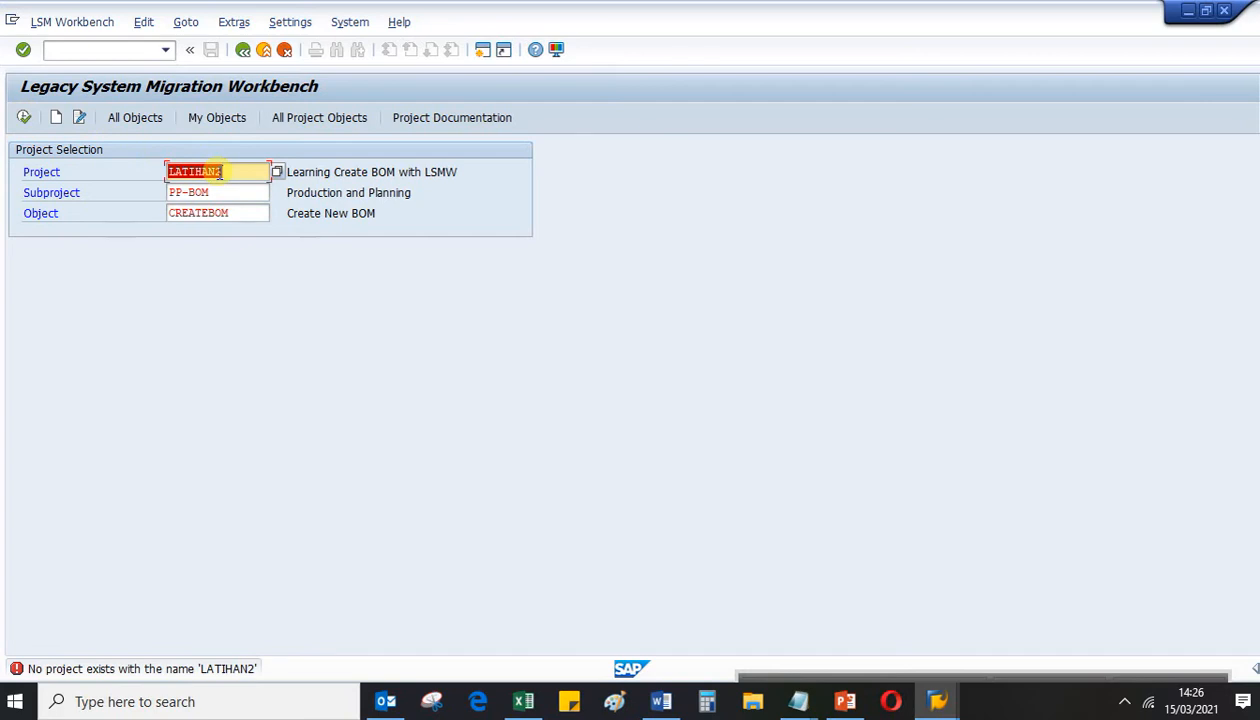
Create the project LATIHAN2 with the description "LATIHAN Upload by LSMW"
left_click(58, 118)
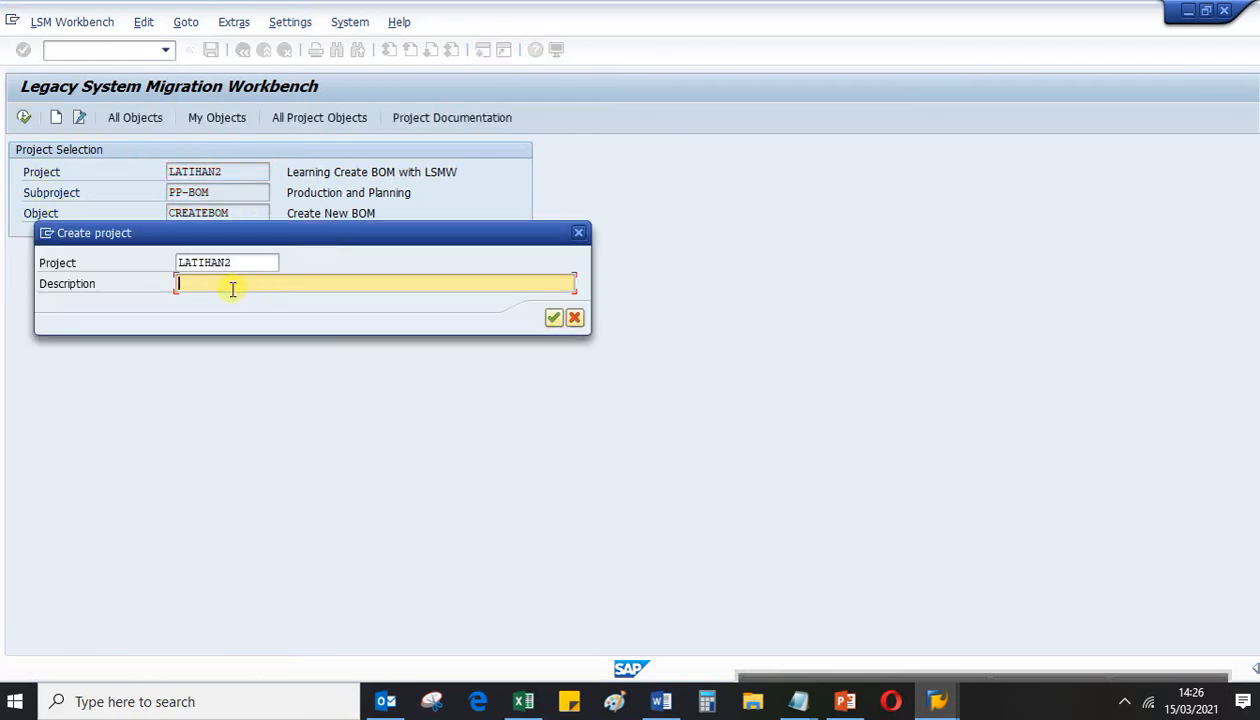
type("LATIHAN upload by")
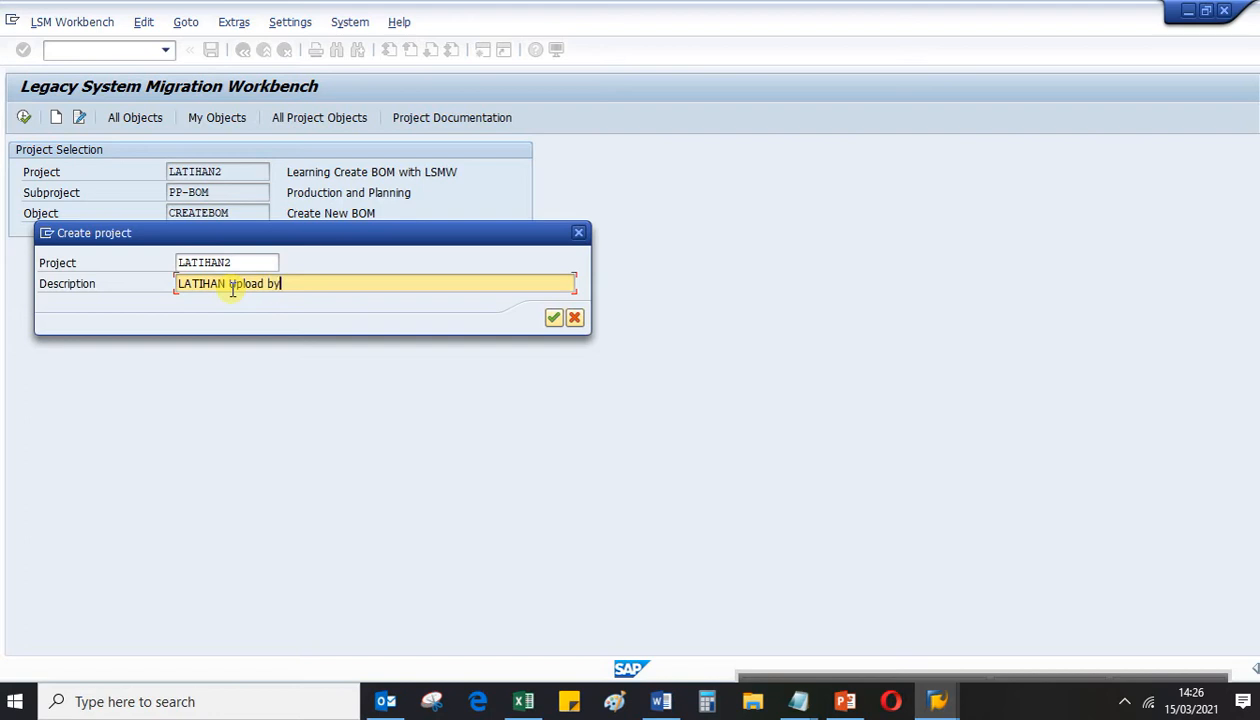
type(" LSMW")
left_click(232, 289)
key("Delete")
type("U")
left_click(553, 318)
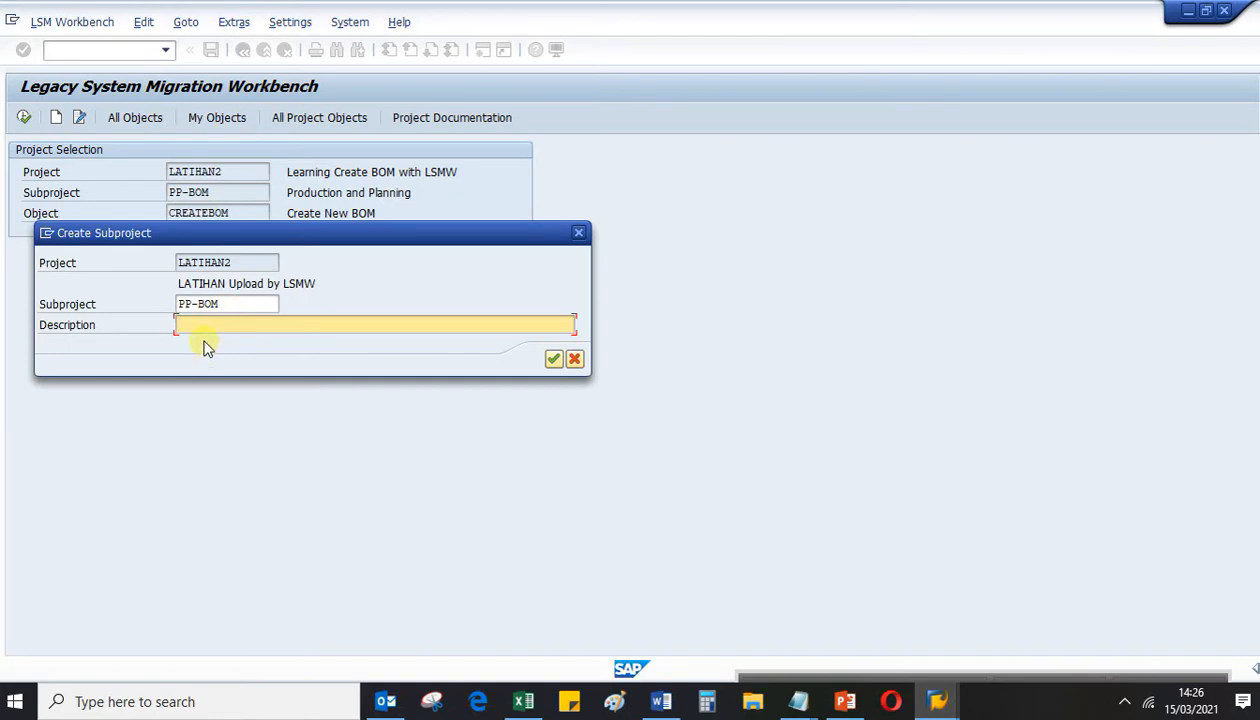
Create subproject PP-BOM described as "Project Master data BOM" and object CREATEBOM named "Upload Create BOM"
type("Project Master data BOM")
left_click(554, 359)
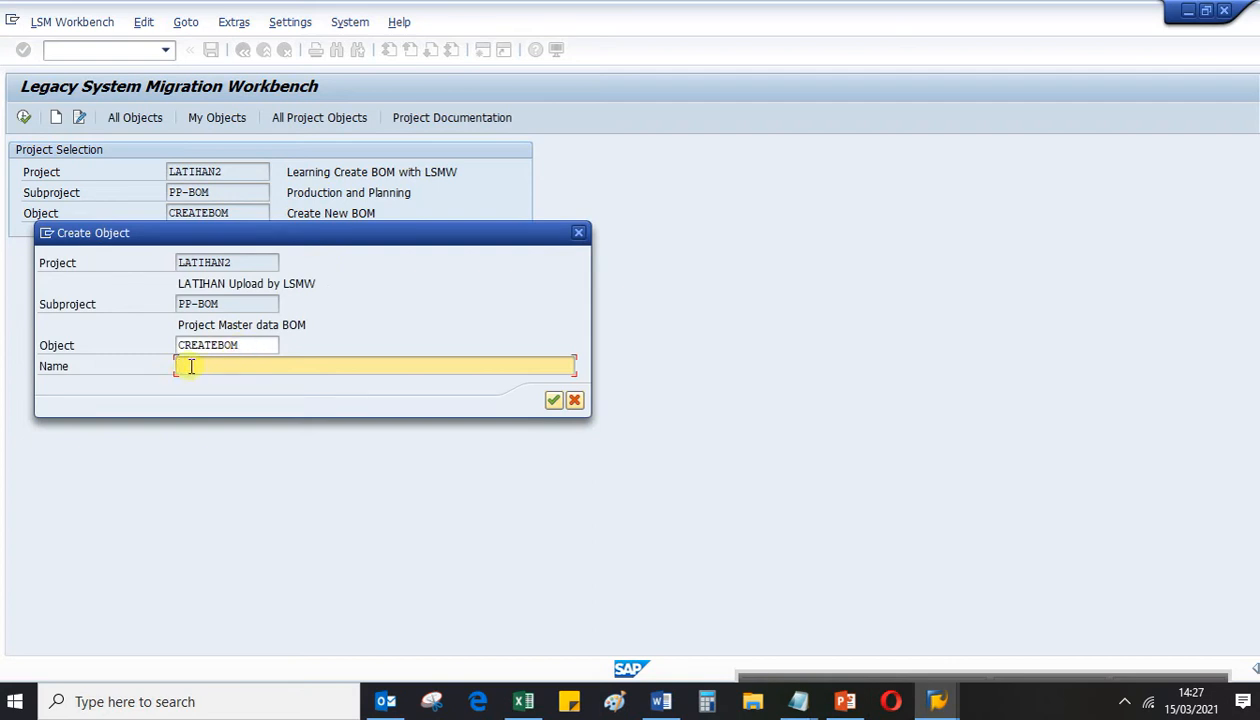
type("Upload Create BOM")
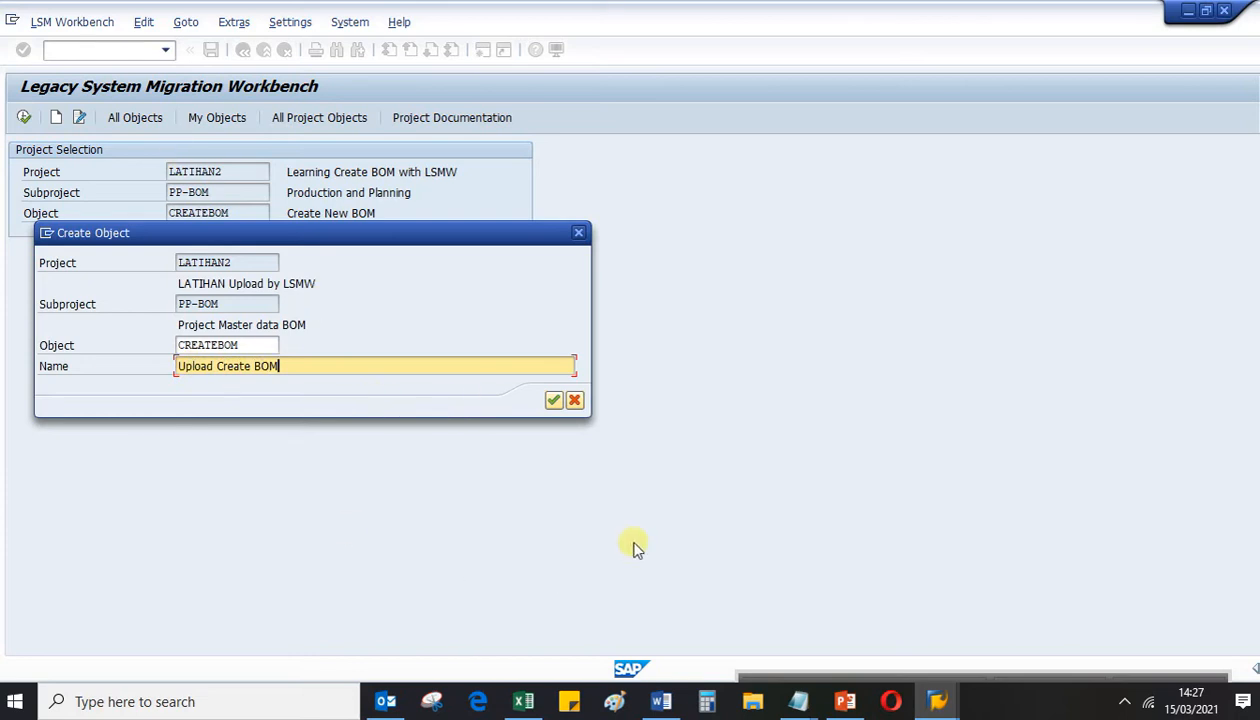
left_click(553, 400)
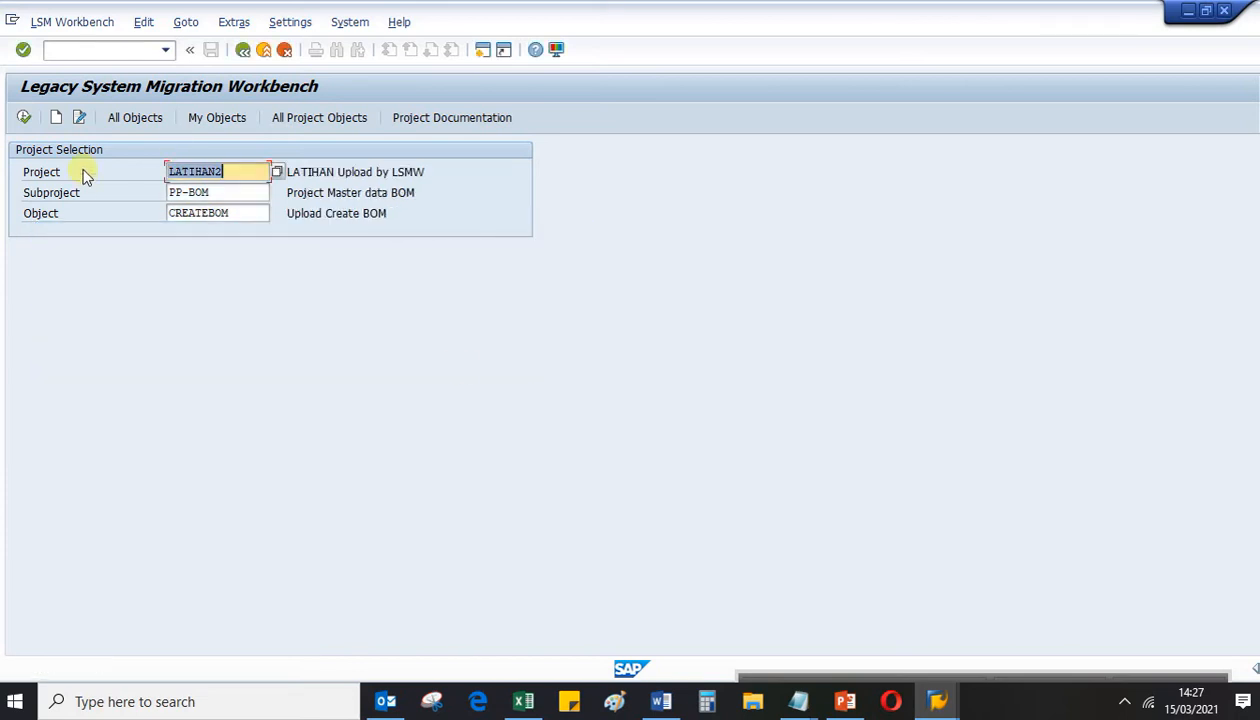
Enter the CREATEBOM object's process steps and open Define Object Attributes in change mode
left_click(25, 118)
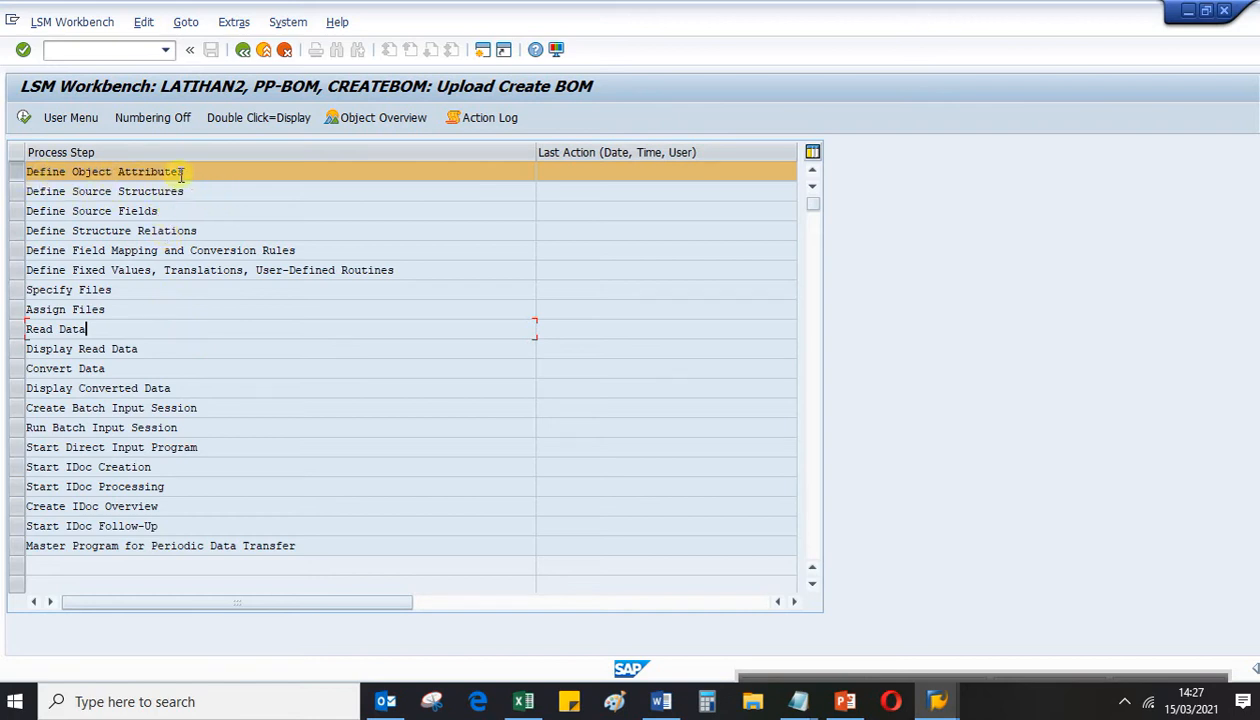
left_click(25, 118)
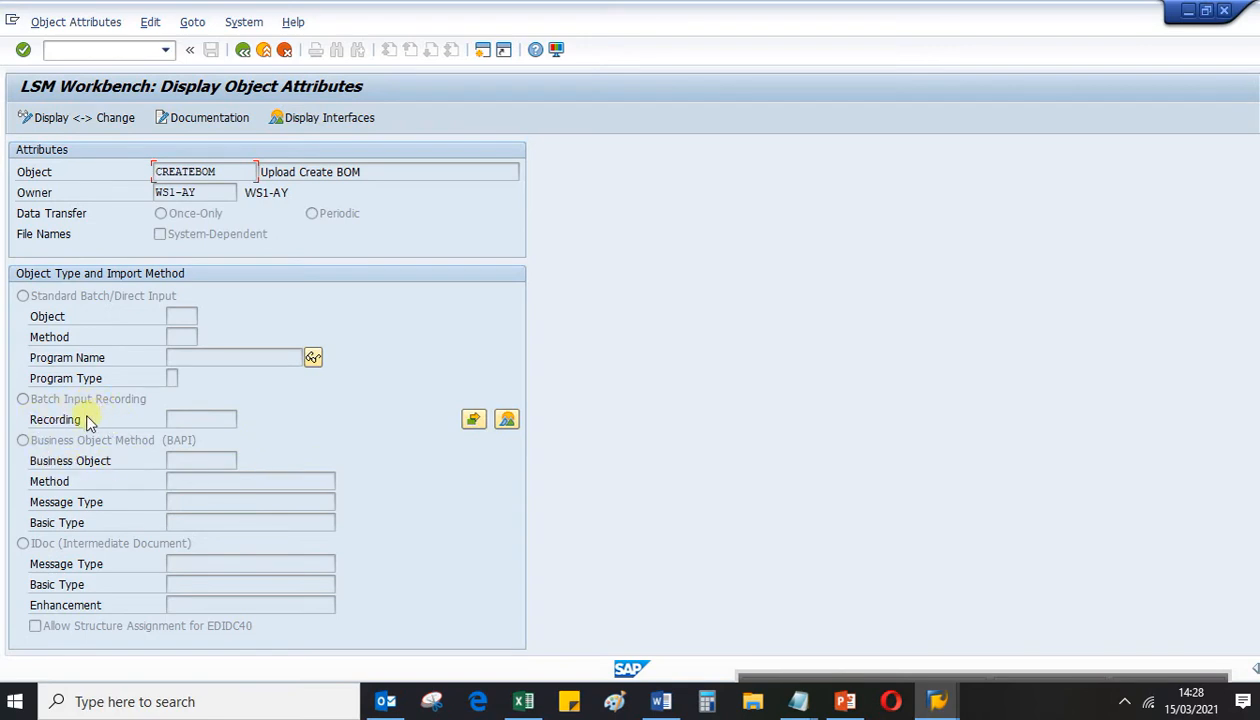
left_click(193, 422)
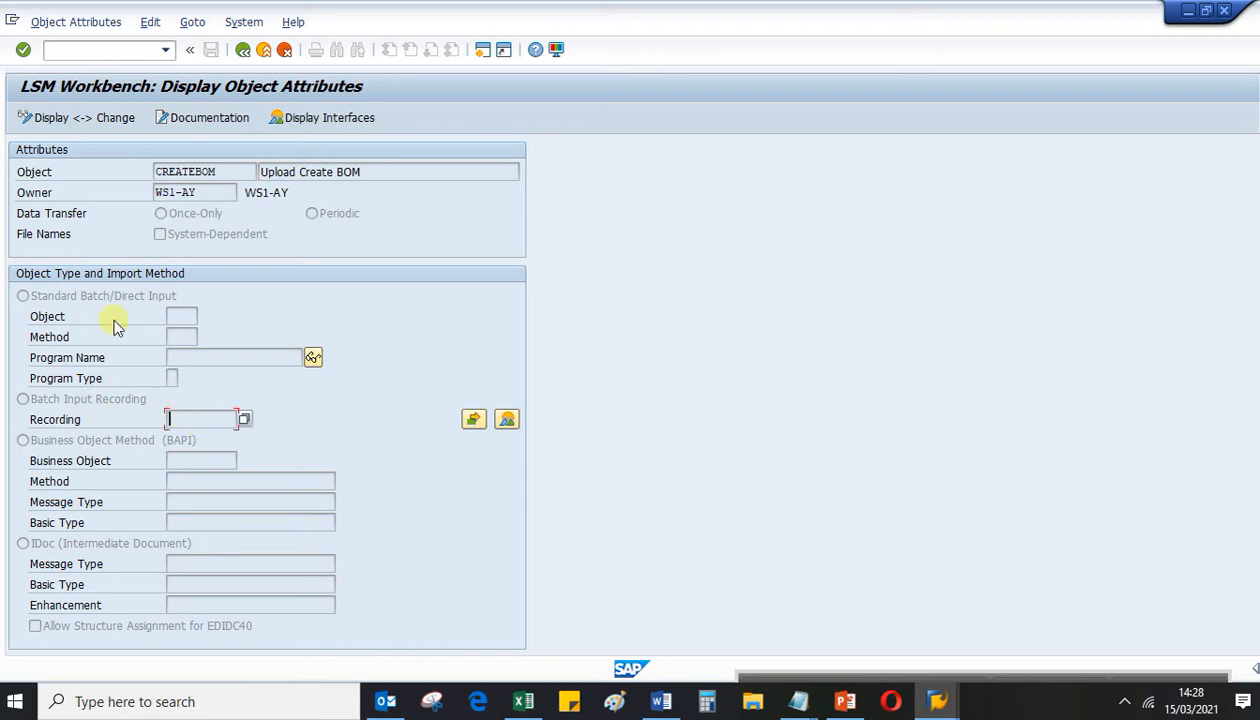
left_click(33, 120)
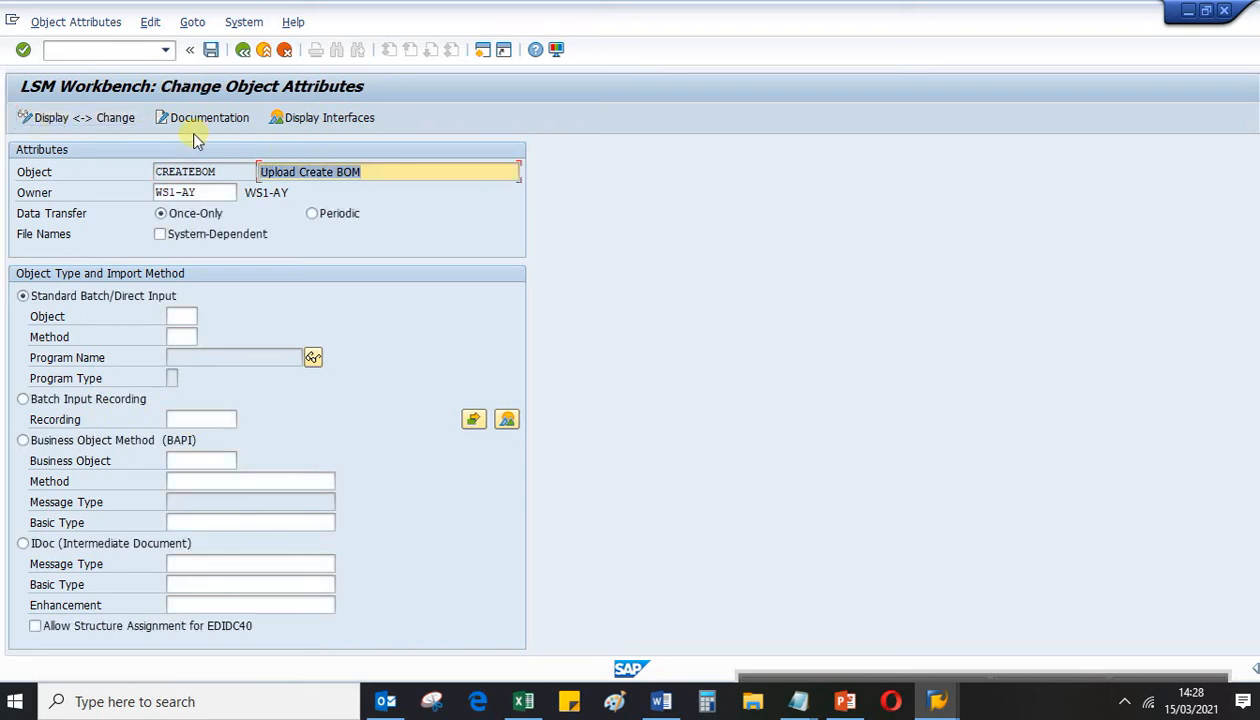
Set the import method to Batch Input Recording and open the project's recordings overview
left_click(22, 399)
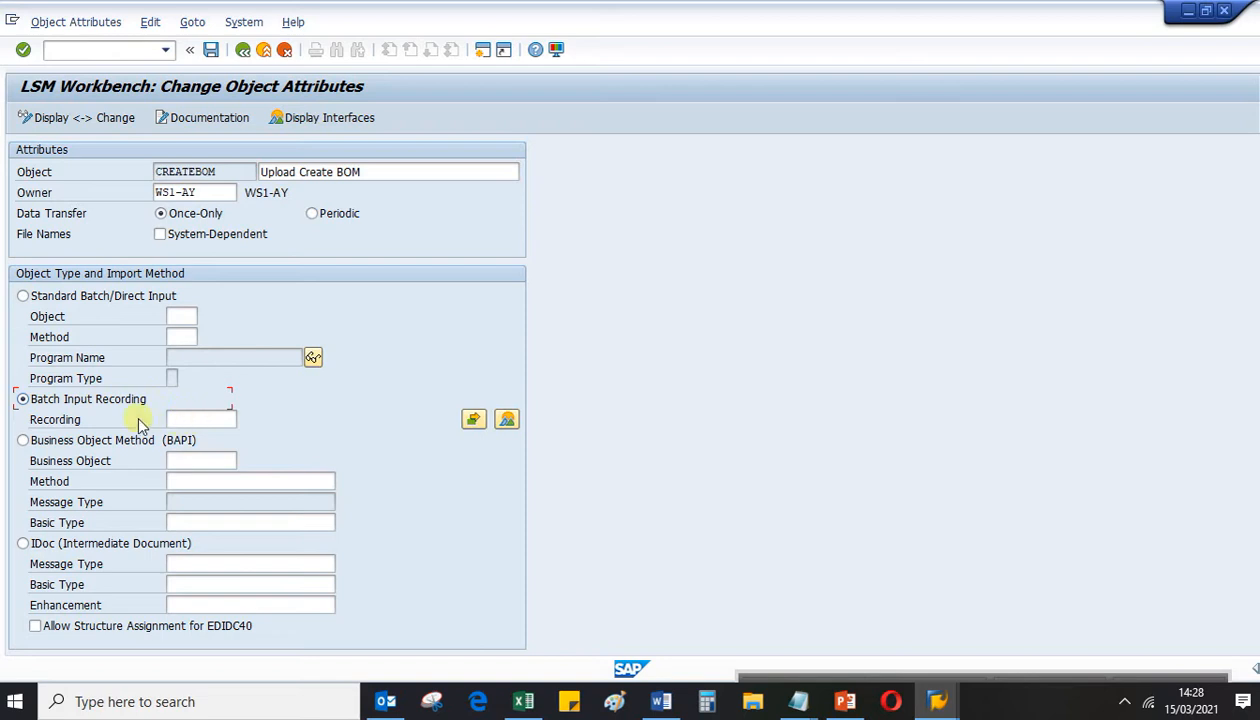
left_click(188, 418)
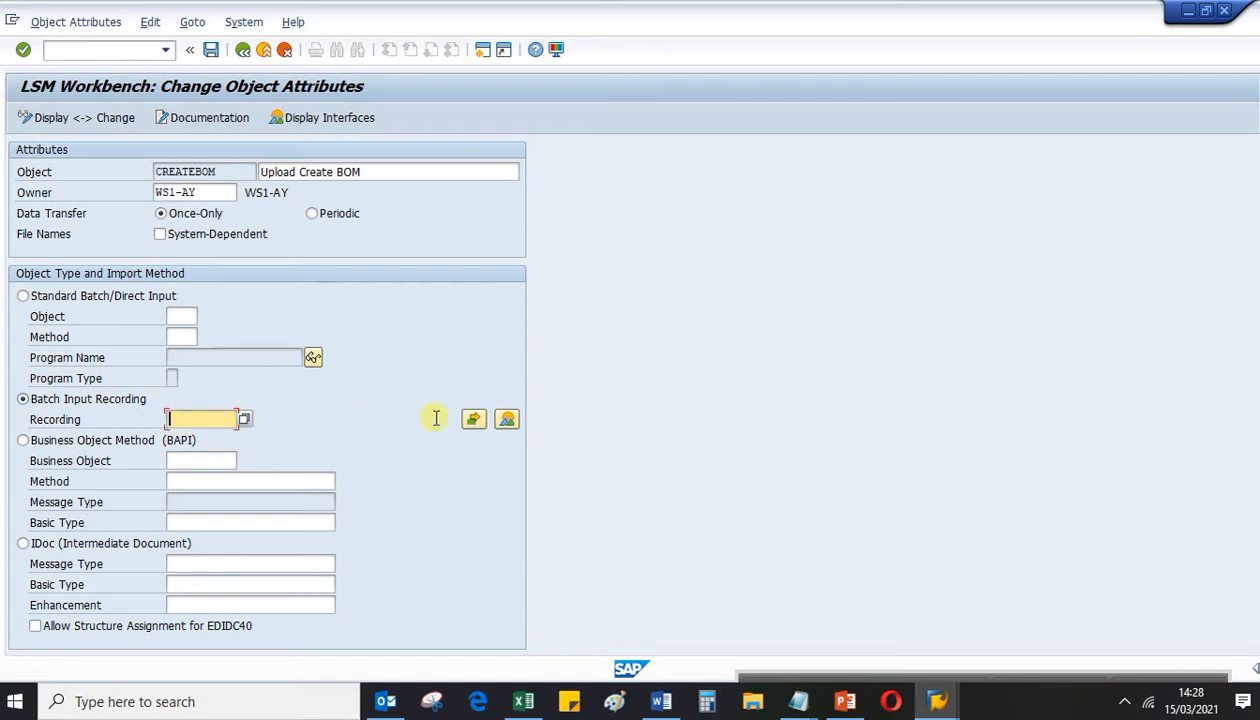
left_click(506, 420)
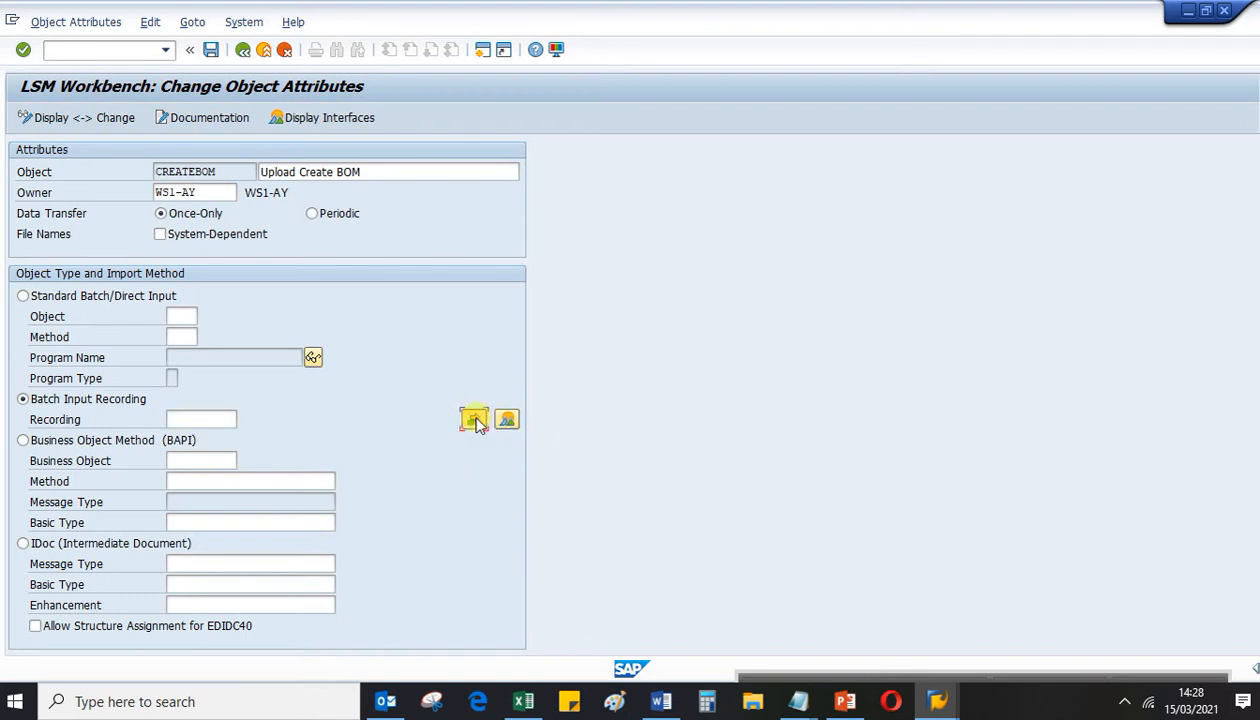
left_click(507, 420)
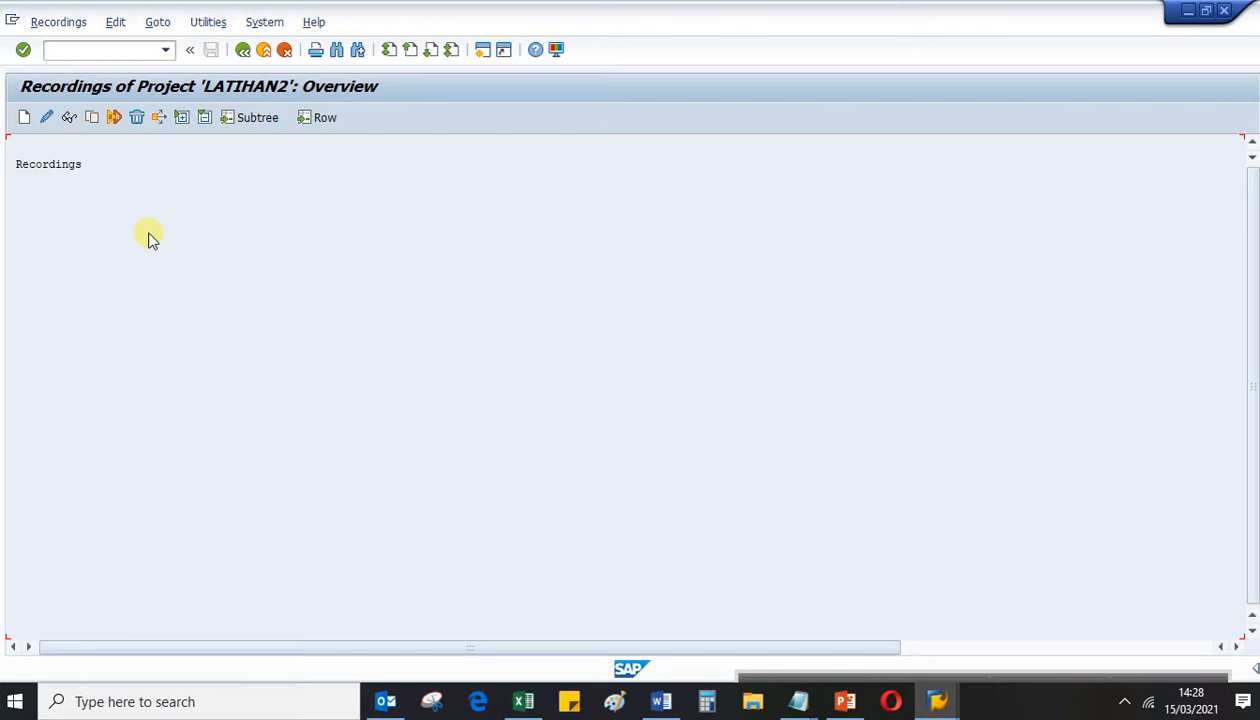
Create a recording named Rec2BOM with the description "Recor Create BOM"
left_click(25, 118)
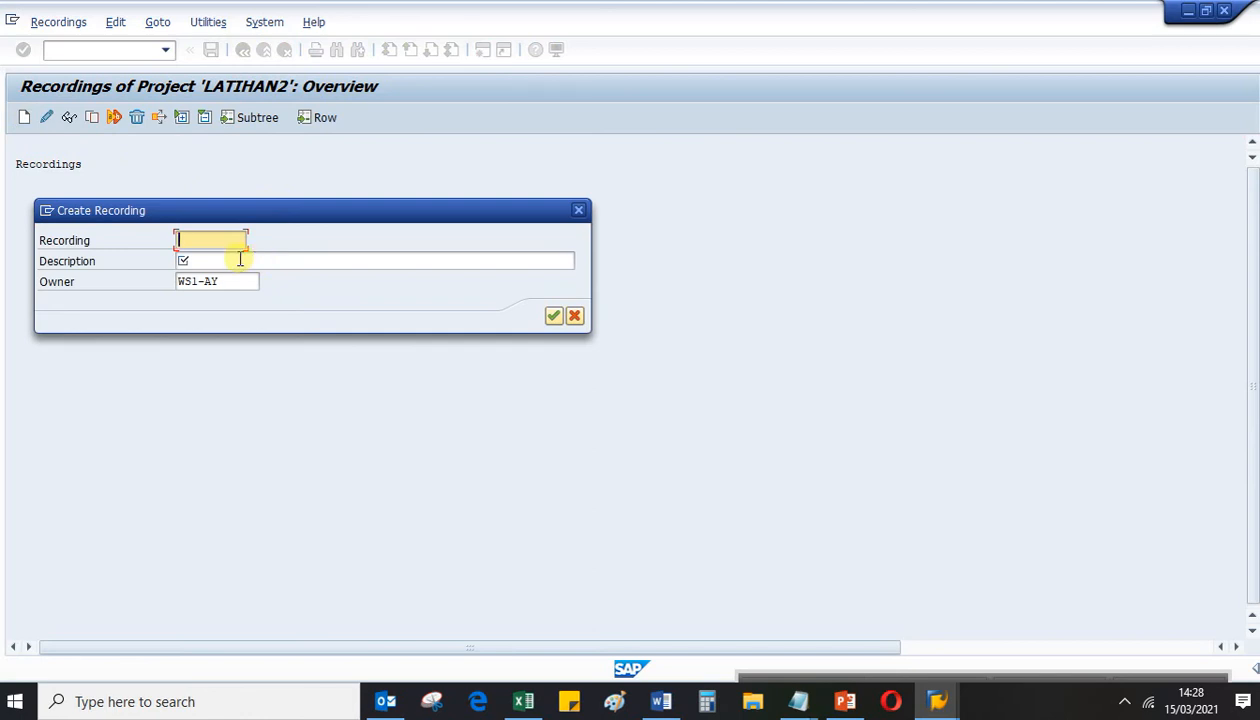
type("Rec2BOM")
left_click(227, 260)
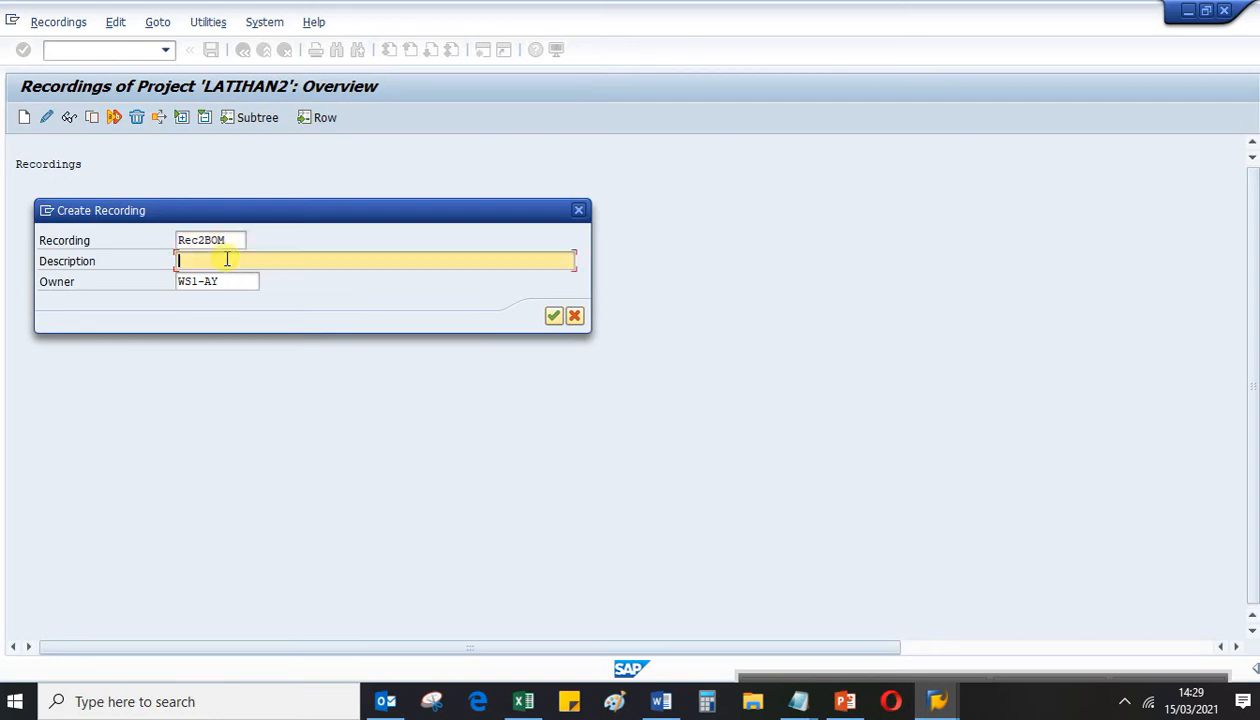
type("Recor Create BOM")
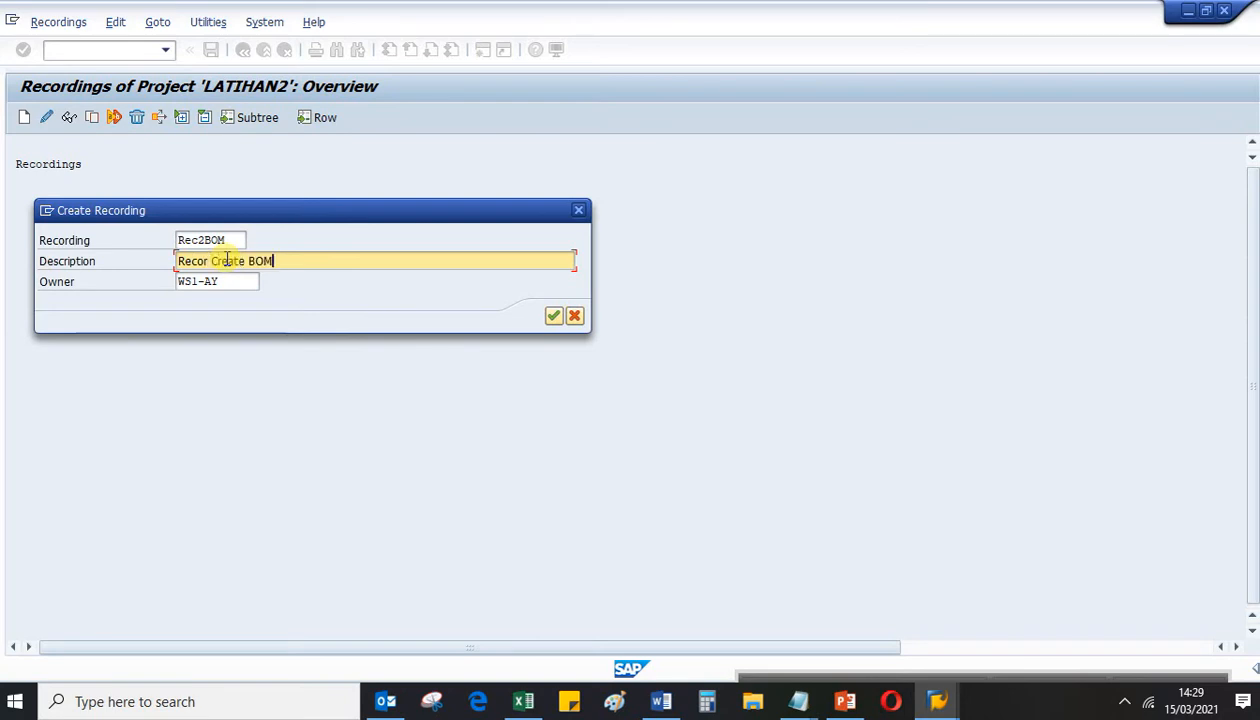
left_click(553, 316)
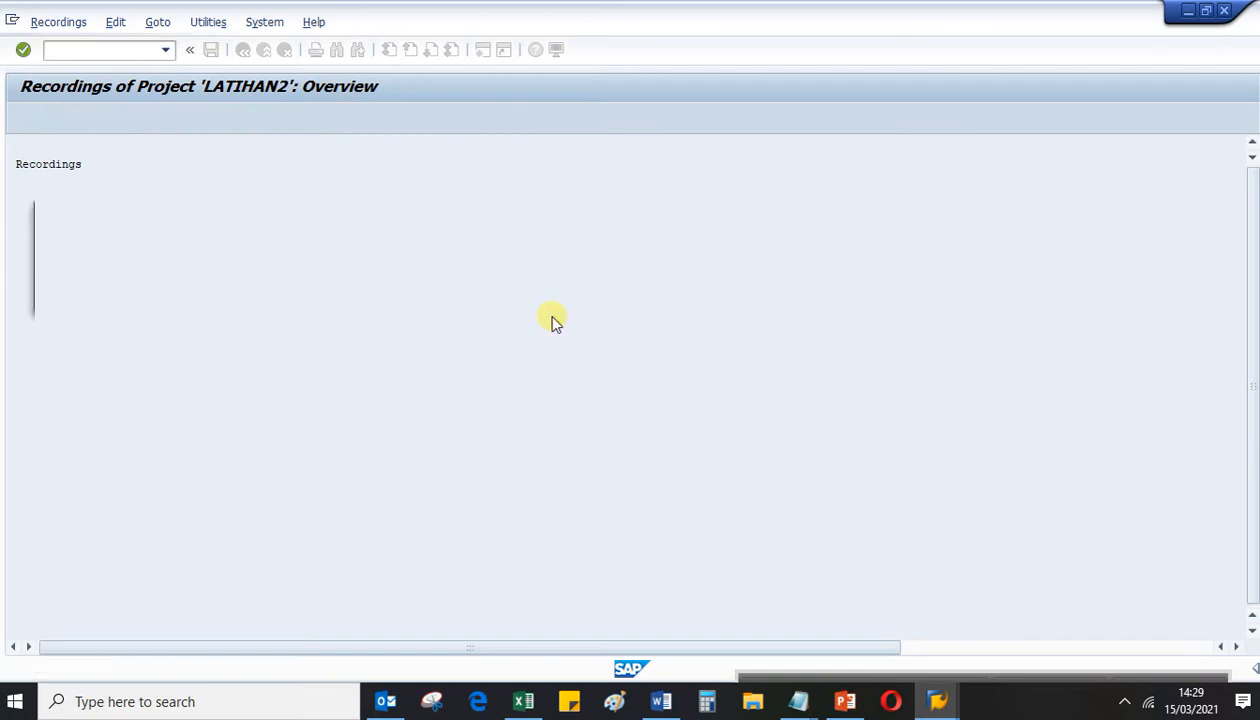
Set CS01 as the transaction code for the recording and start recording it
left_click_drag(210, 208, 325, 211)
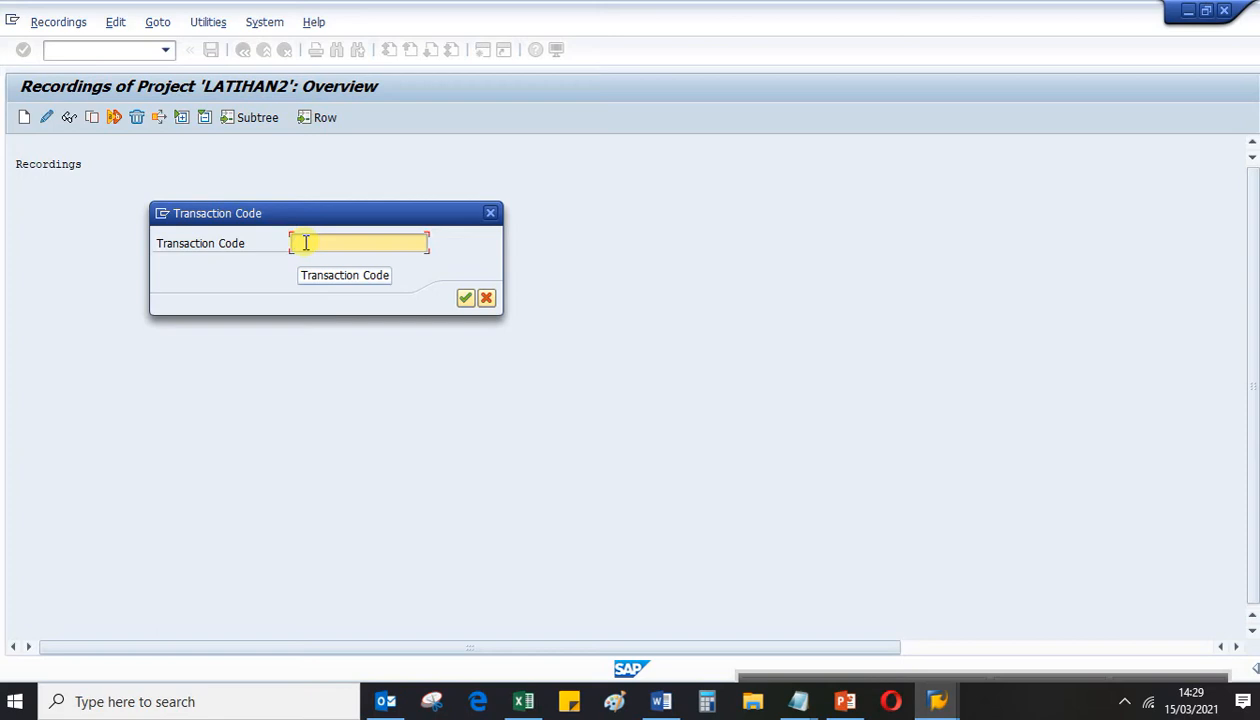
type("CS01")
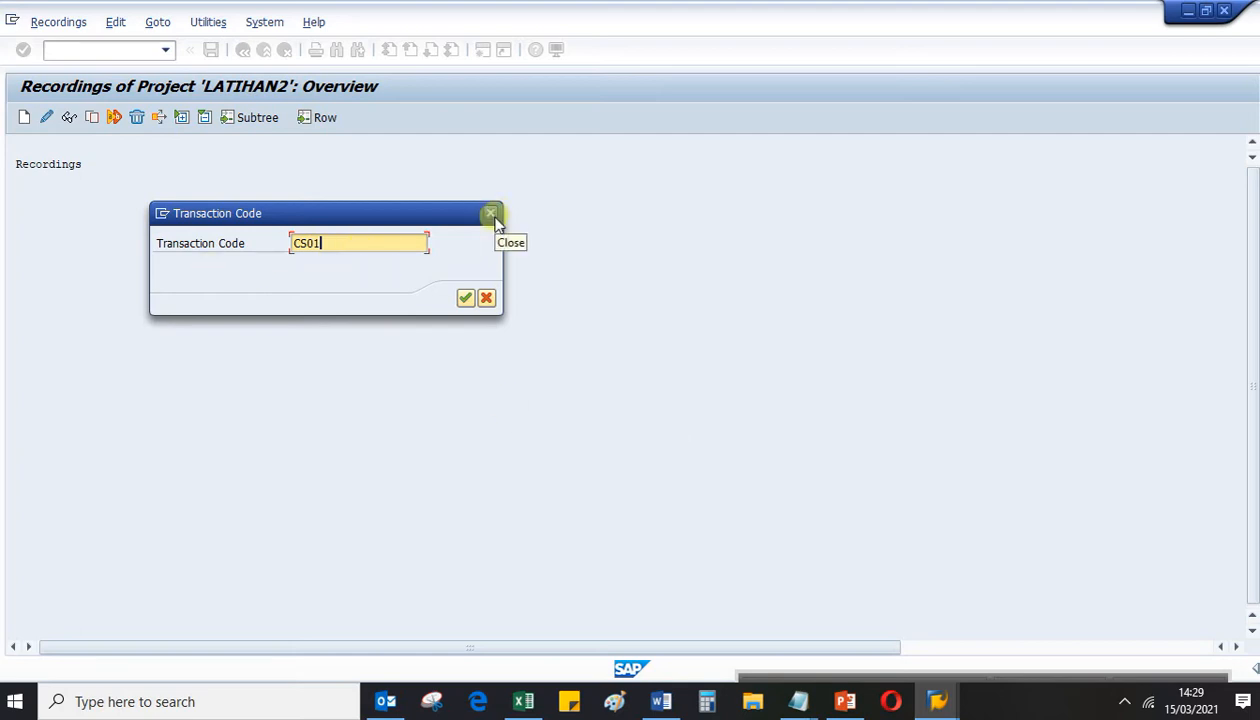
left_click(466, 299)
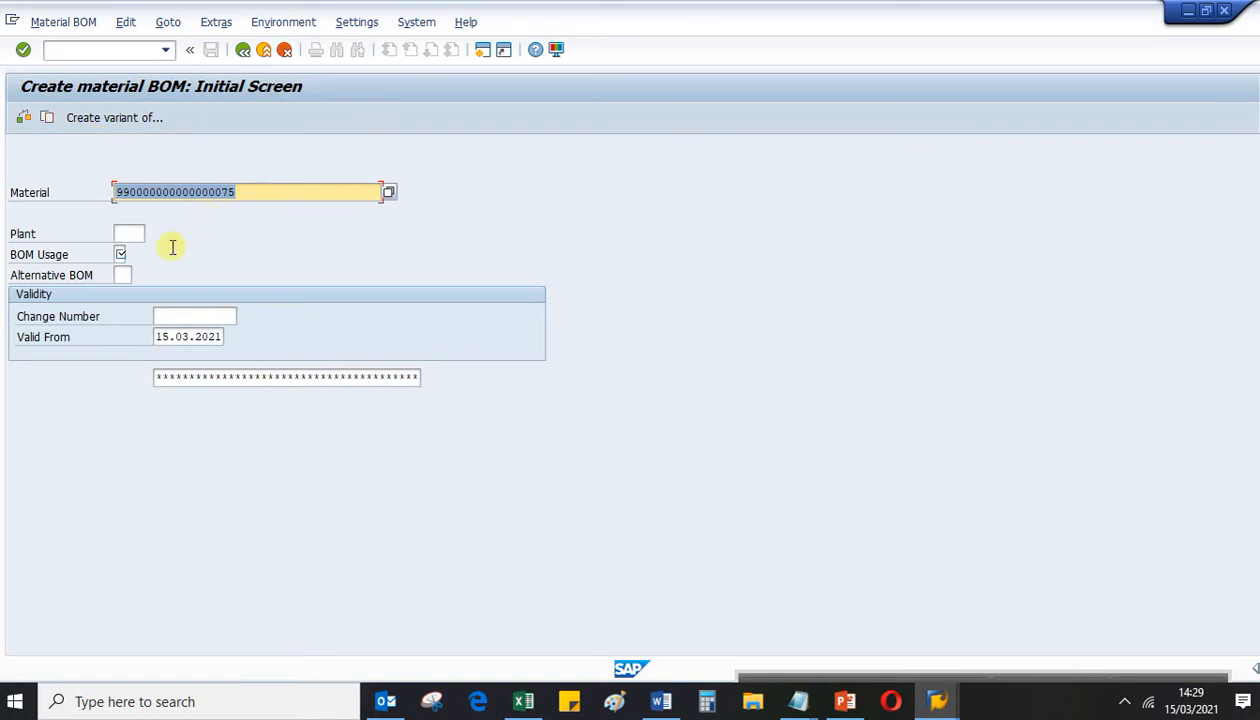
Enter plant SC31 and BOM usage 1 for the prefilled material and continue to the BOM header
left_click(134, 233)
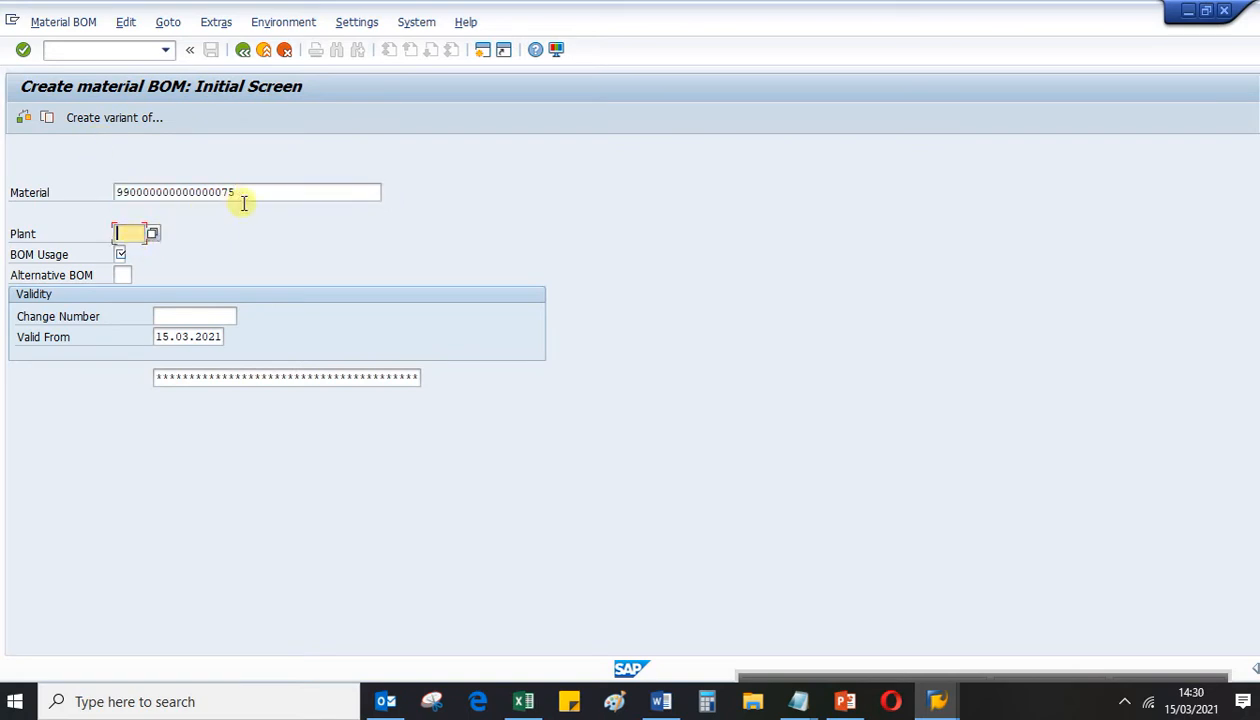
type("sc31")
left_click(128, 258)
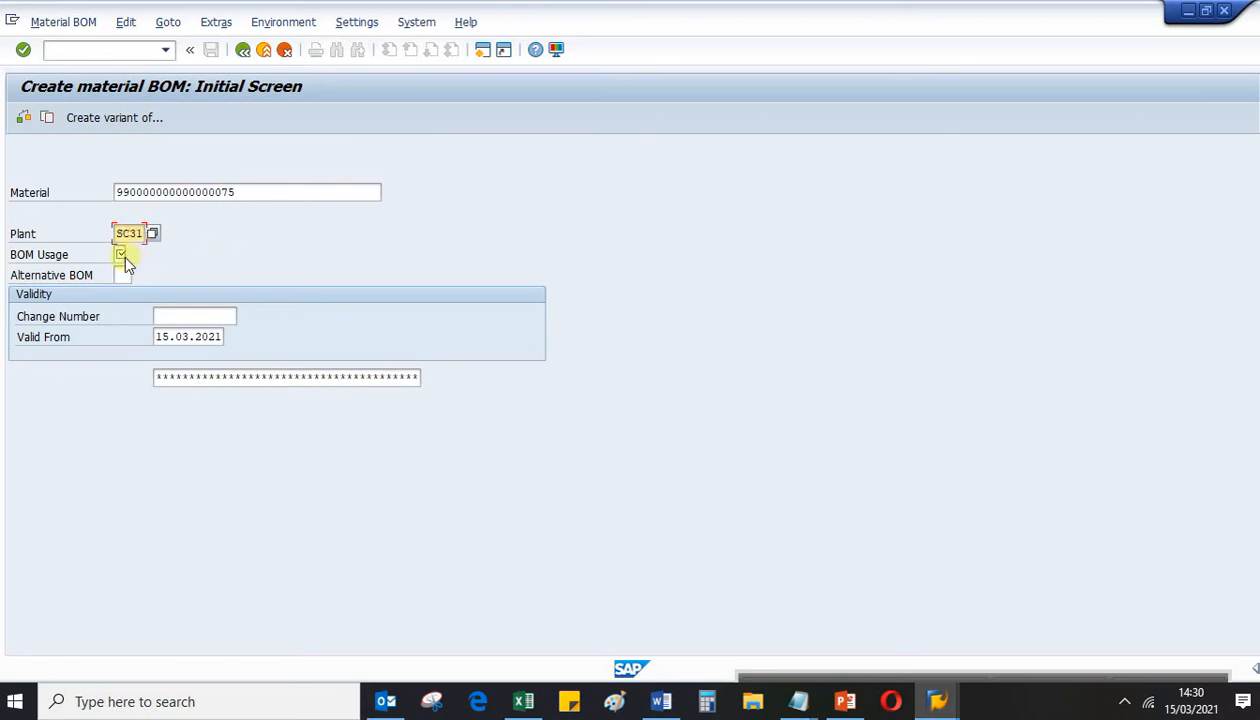
type("1")
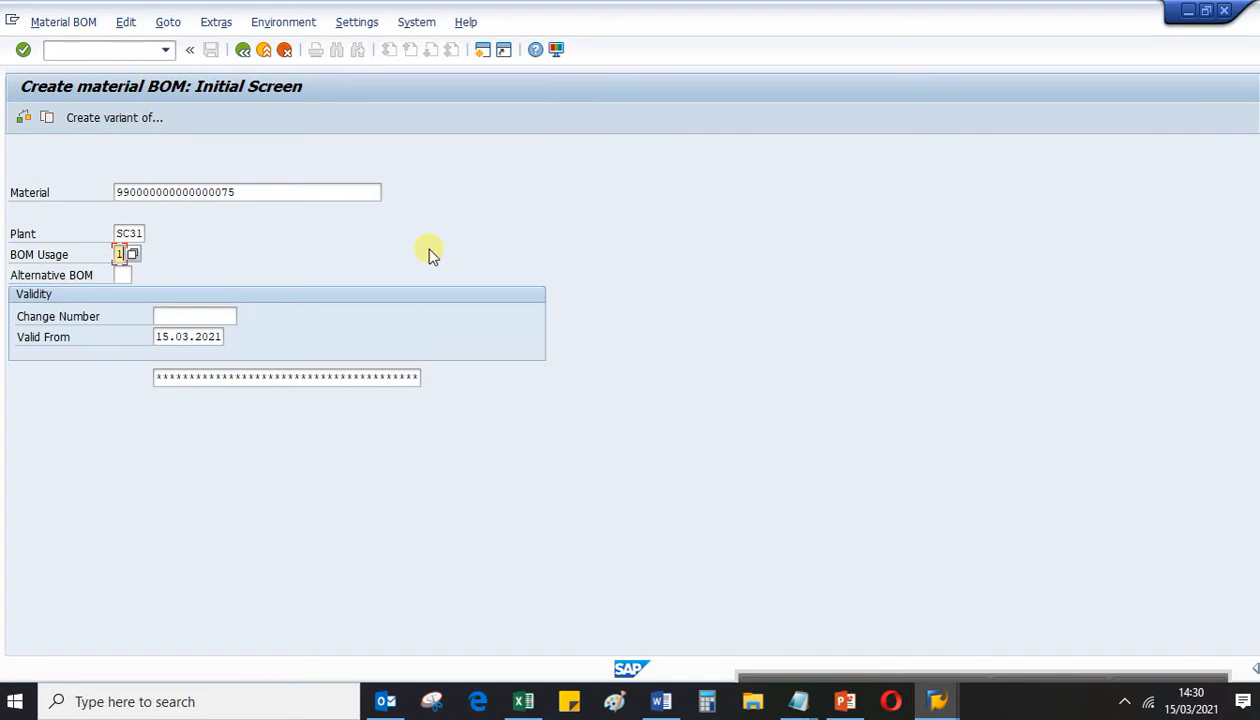
key("Return")
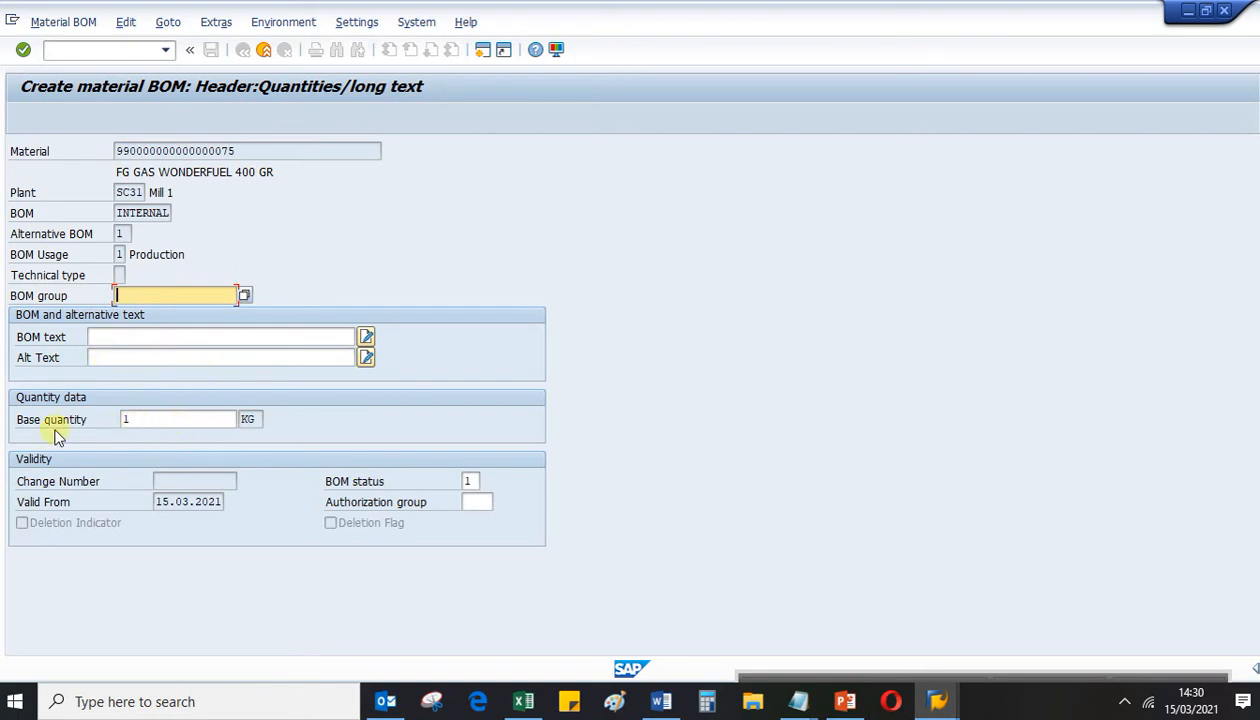
Review the base quantity and BOM status options, then accept both header screens to reach the item list
left_click(171, 422)
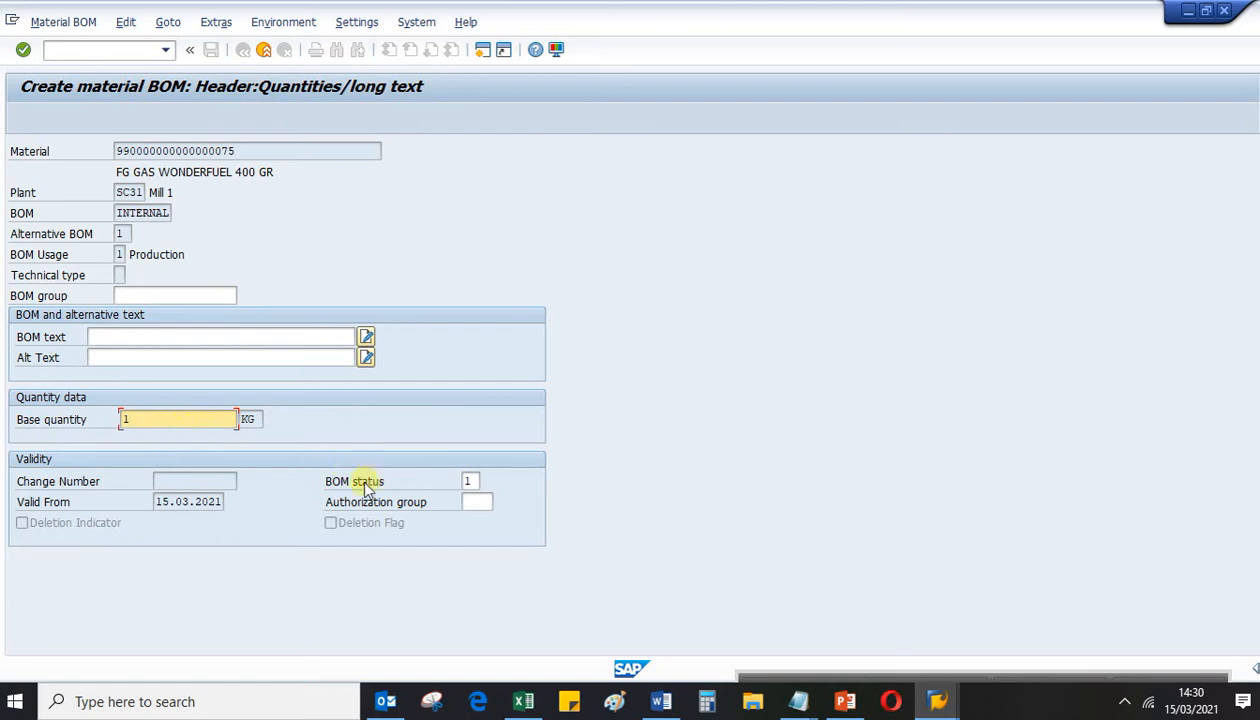
left_click(472, 482)
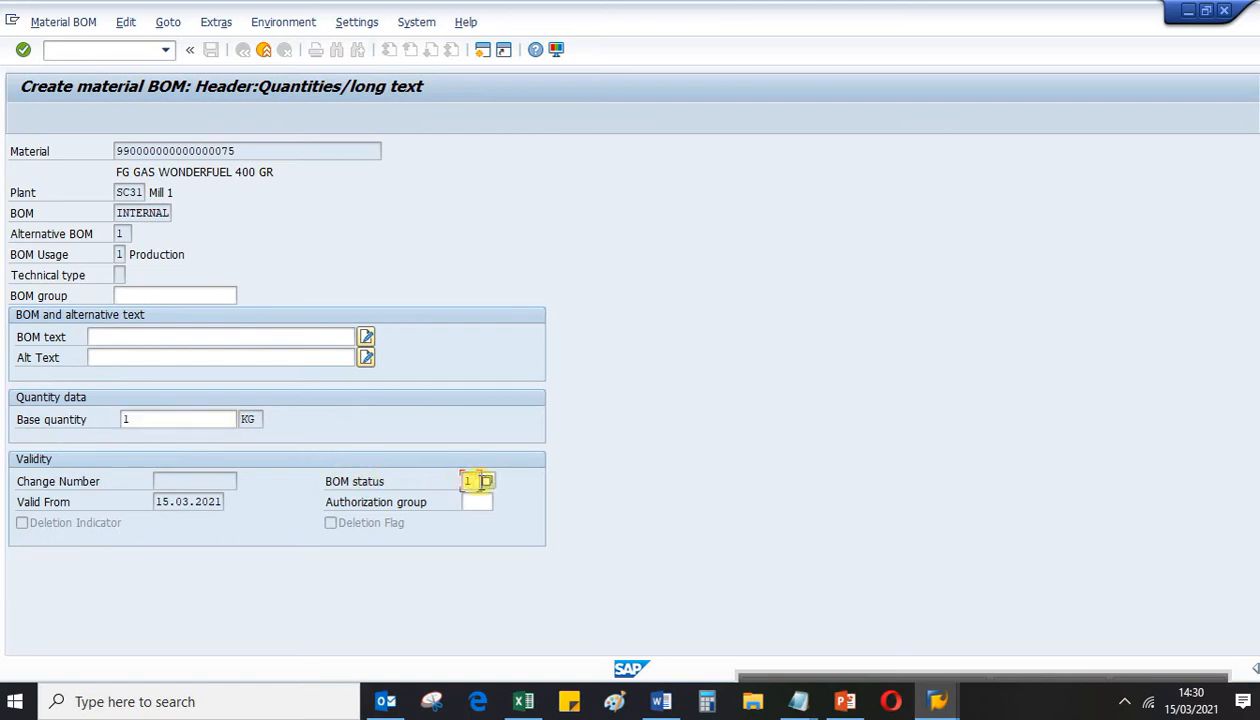
left_click(487, 483)
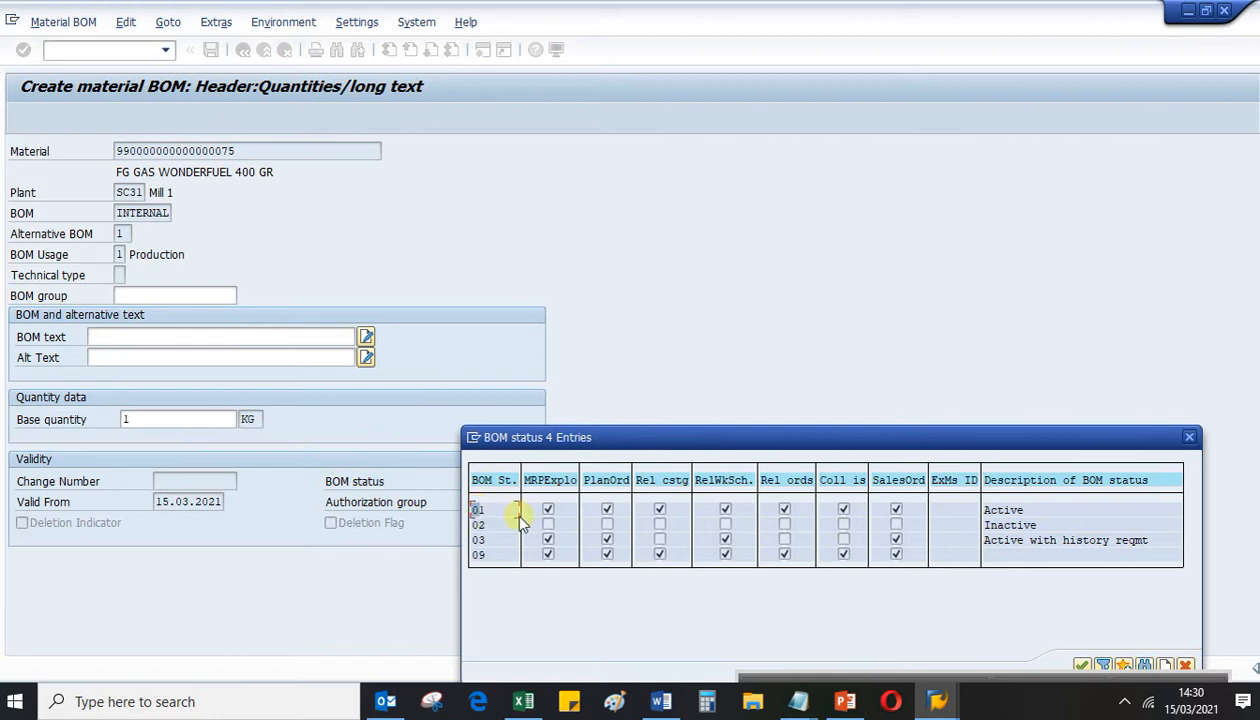
left_click(1192, 437)
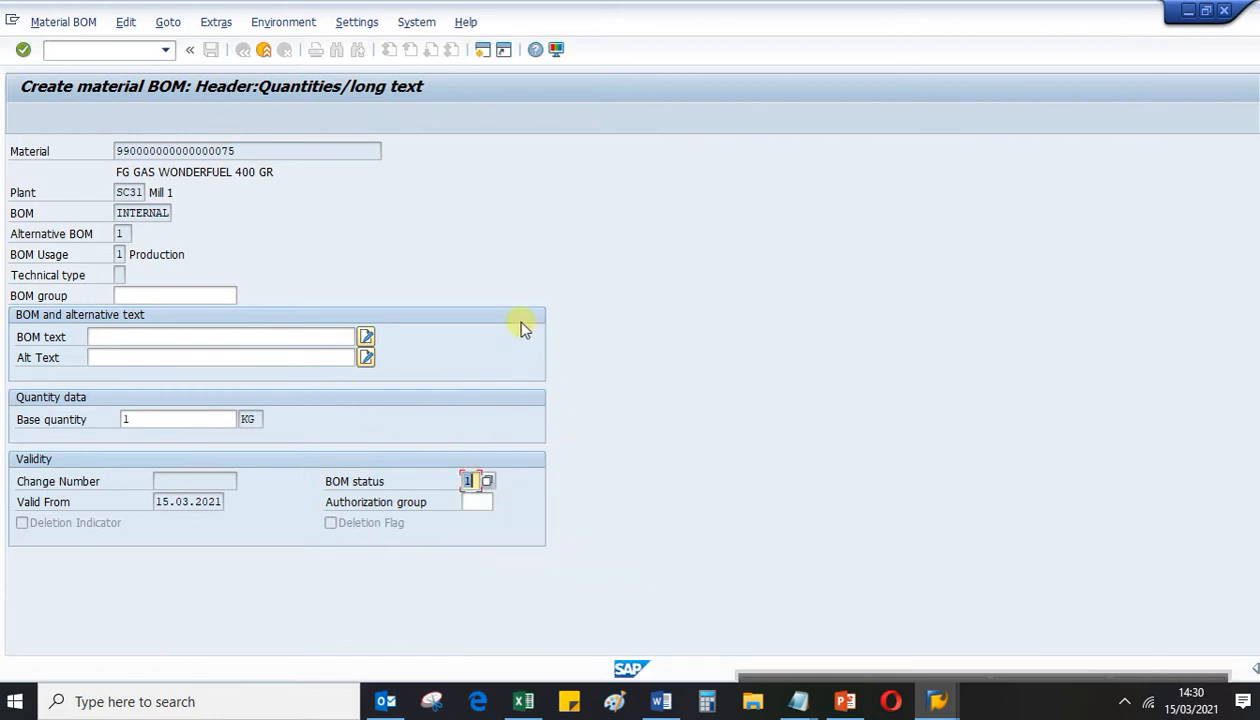
key("Return")
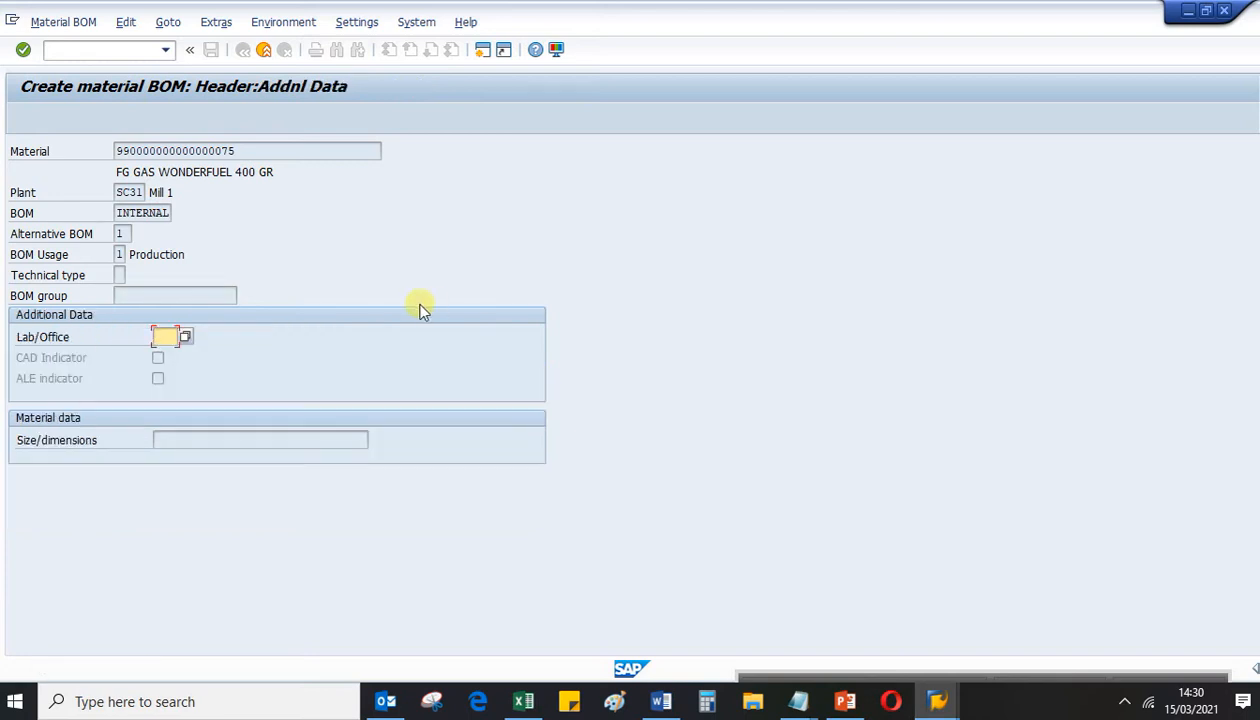
key("Return")
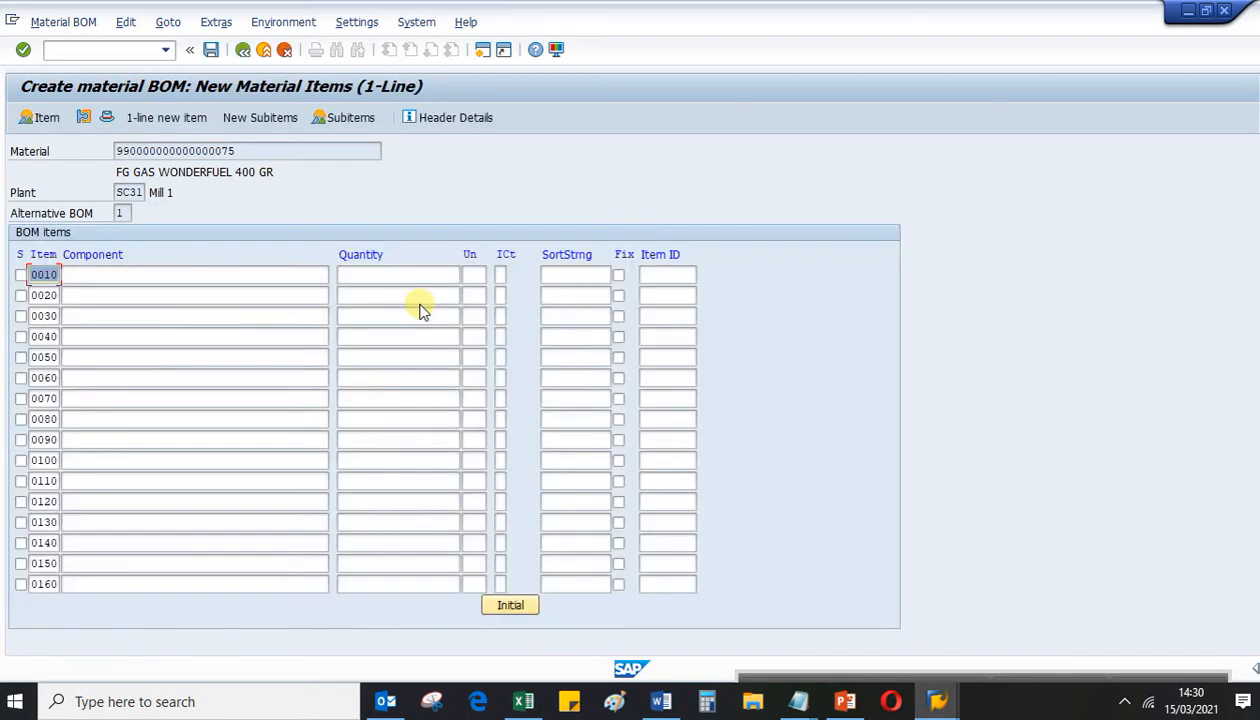
Enter component 96.0110000 as item 0010 with quantity 1 KG and item category L
left_click(99, 273)
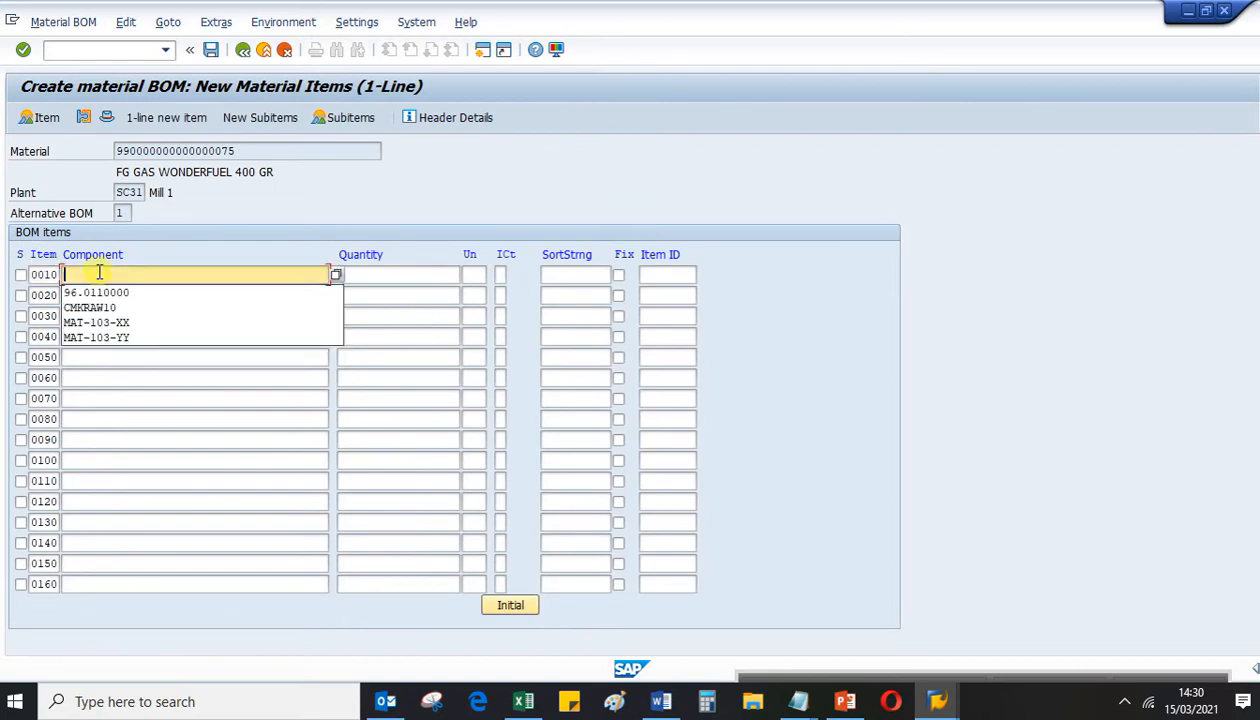
left_click(95, 292)
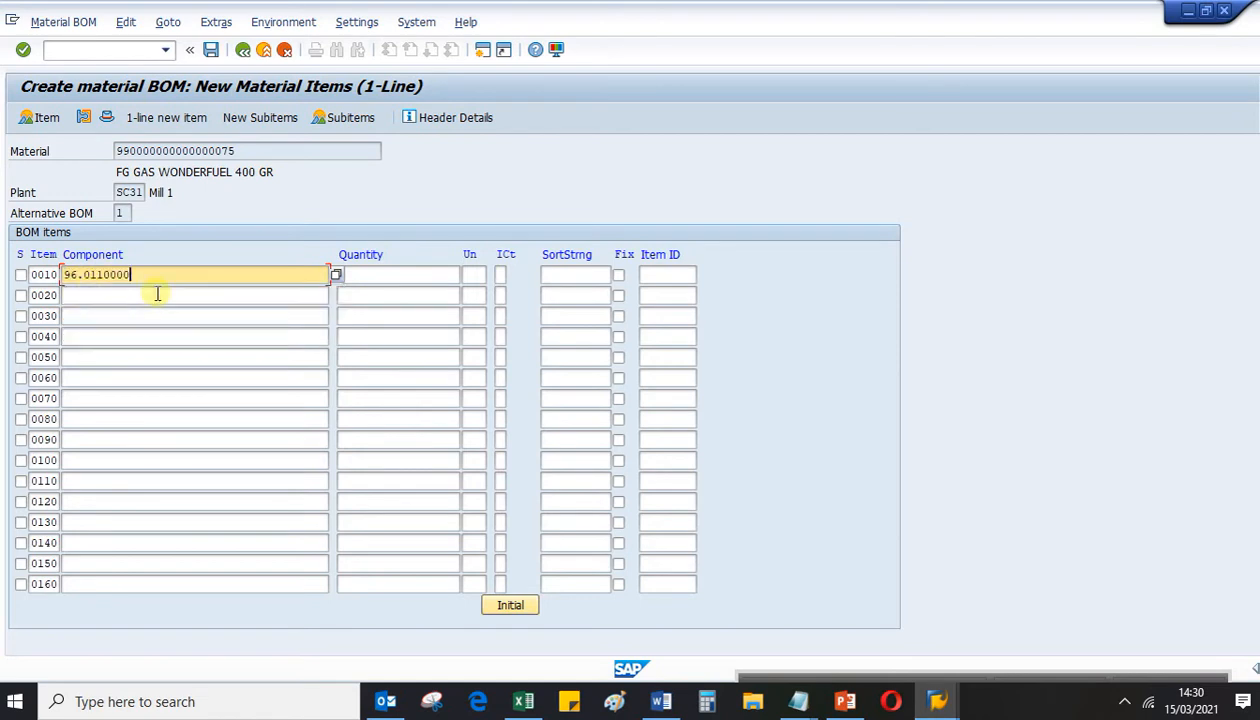
left_click(378, 273)
type("1")
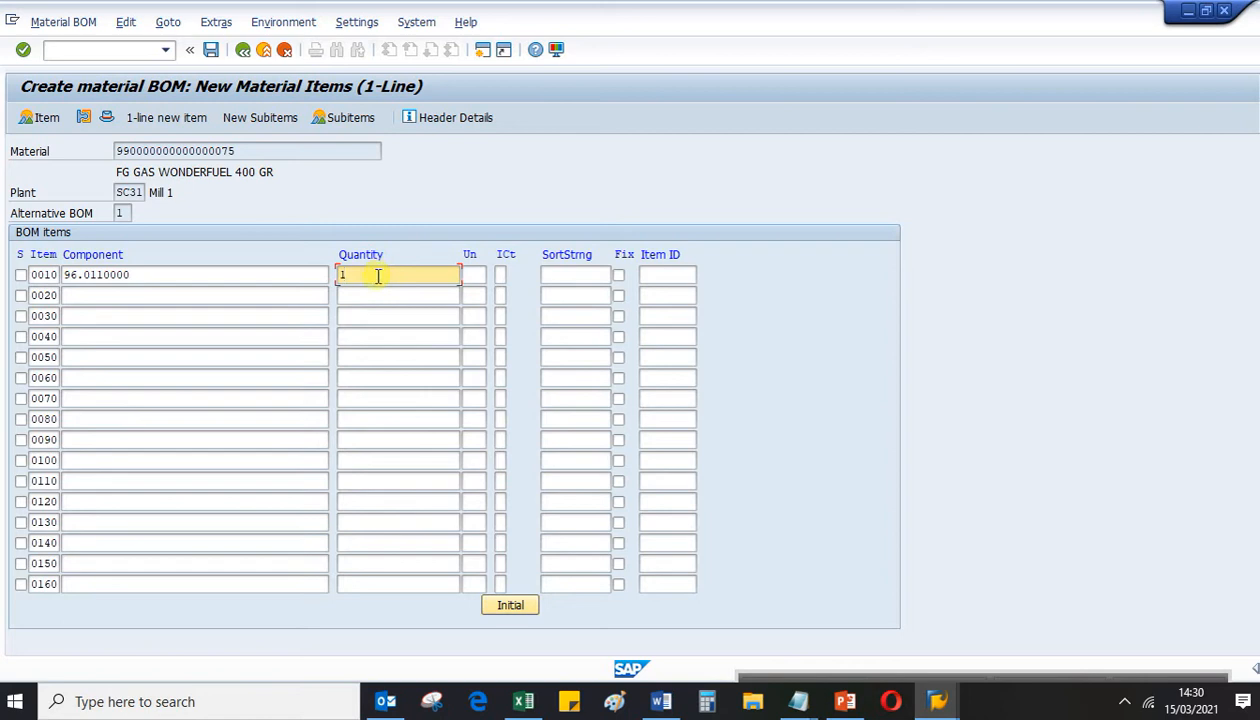
left_click(477, 275)
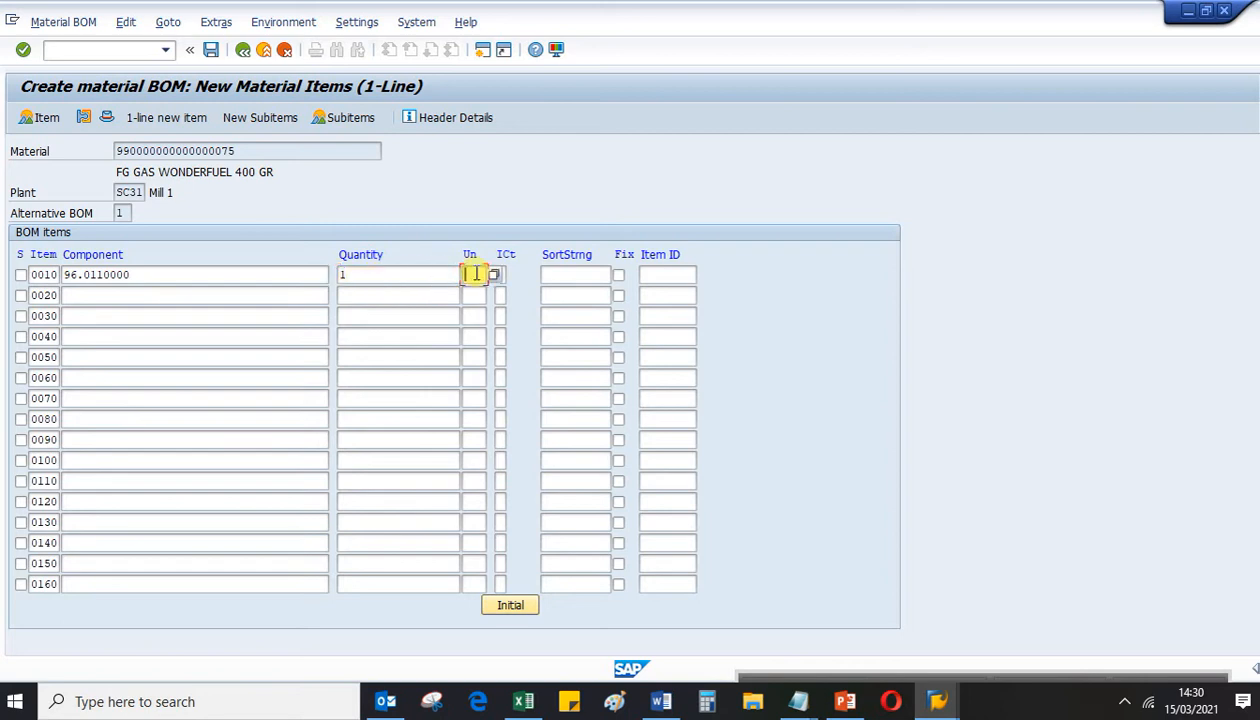
type("kg")
key("Return")
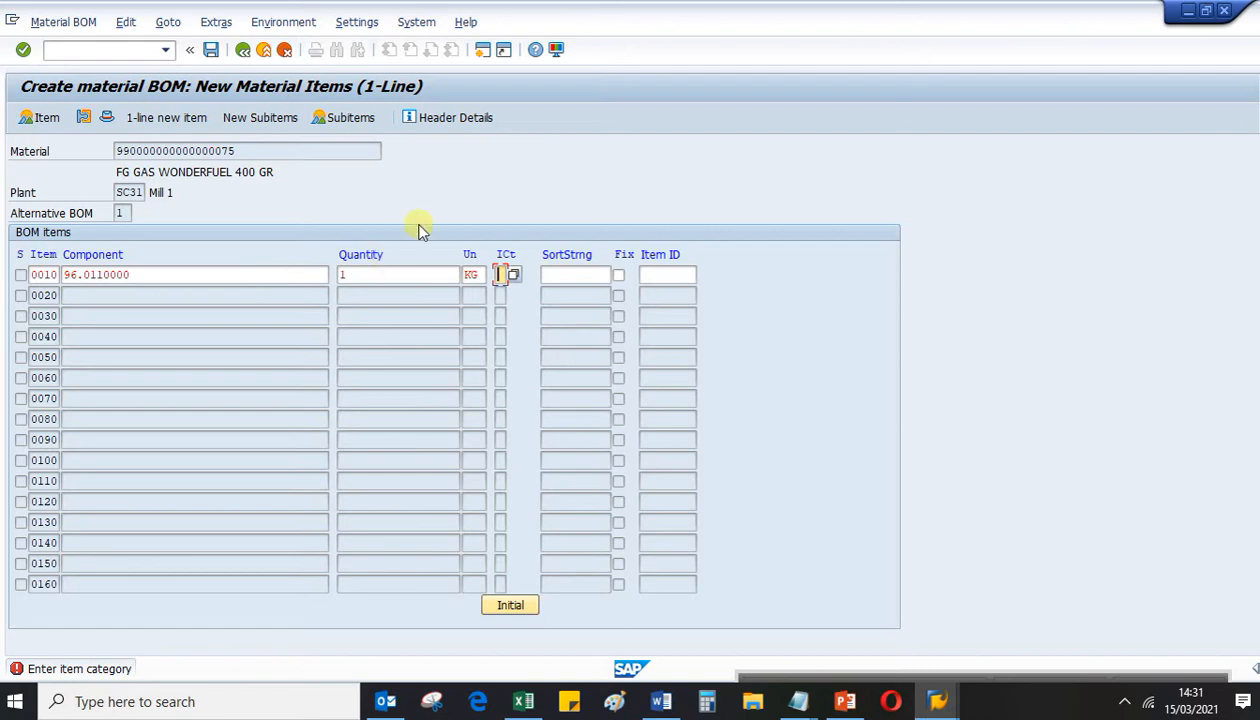
type("L")
key("Return")
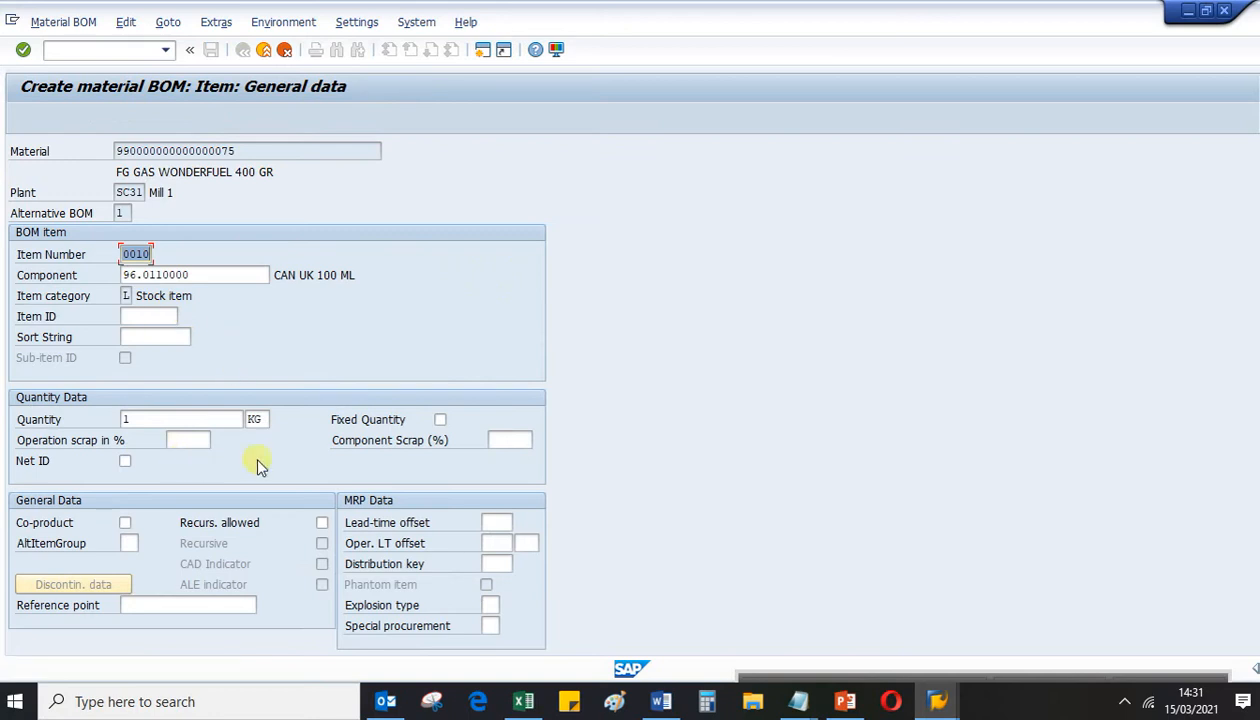
Accept the item's general data and status screens without changes and save the material BOM
key("Return")
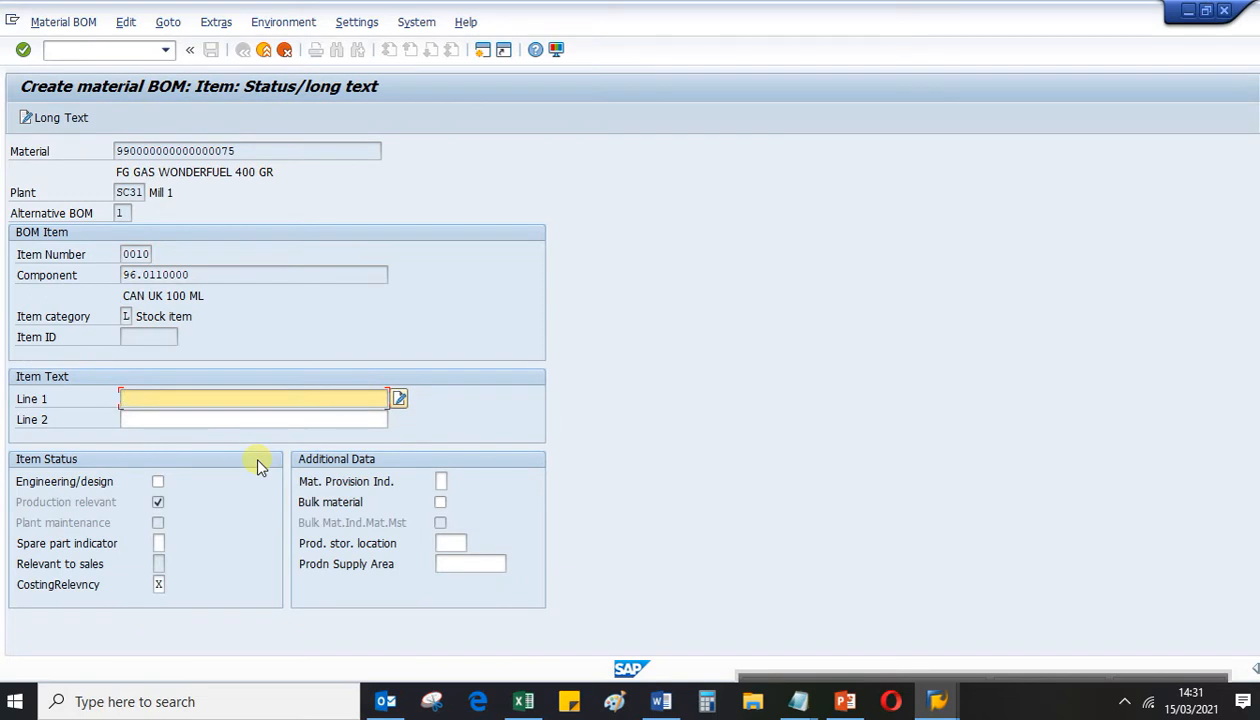
key("Return")
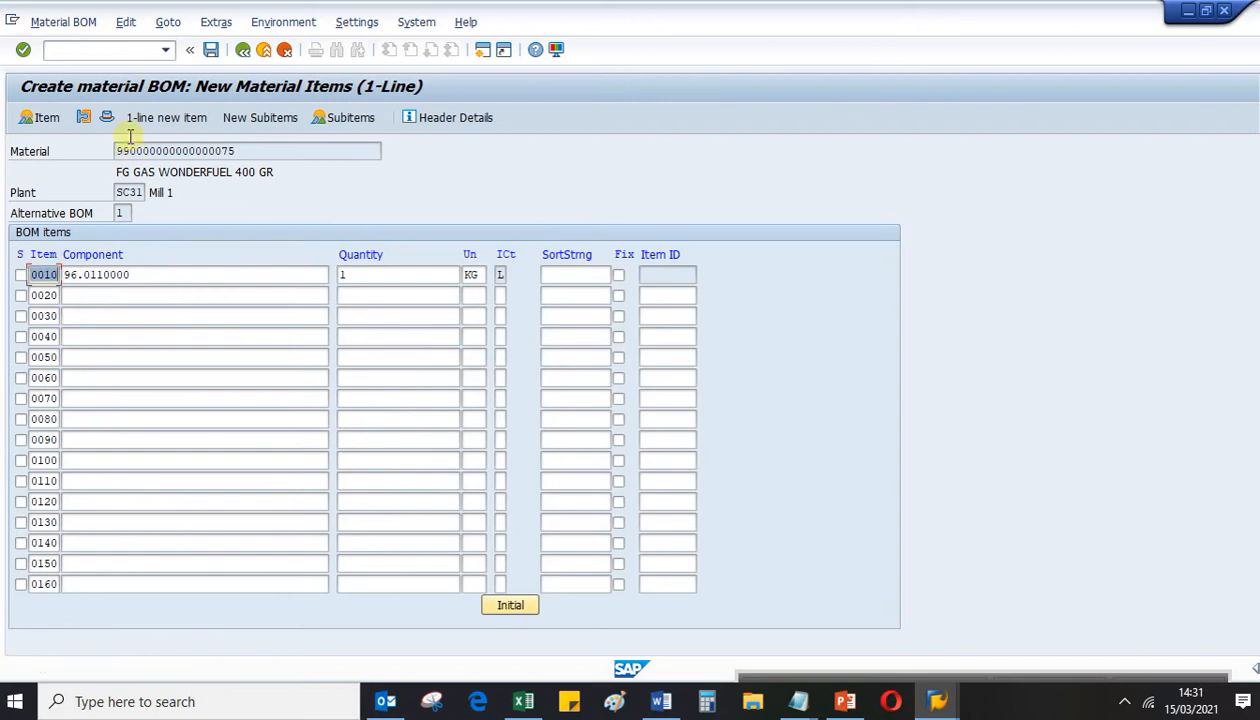
left_click(211, 49)
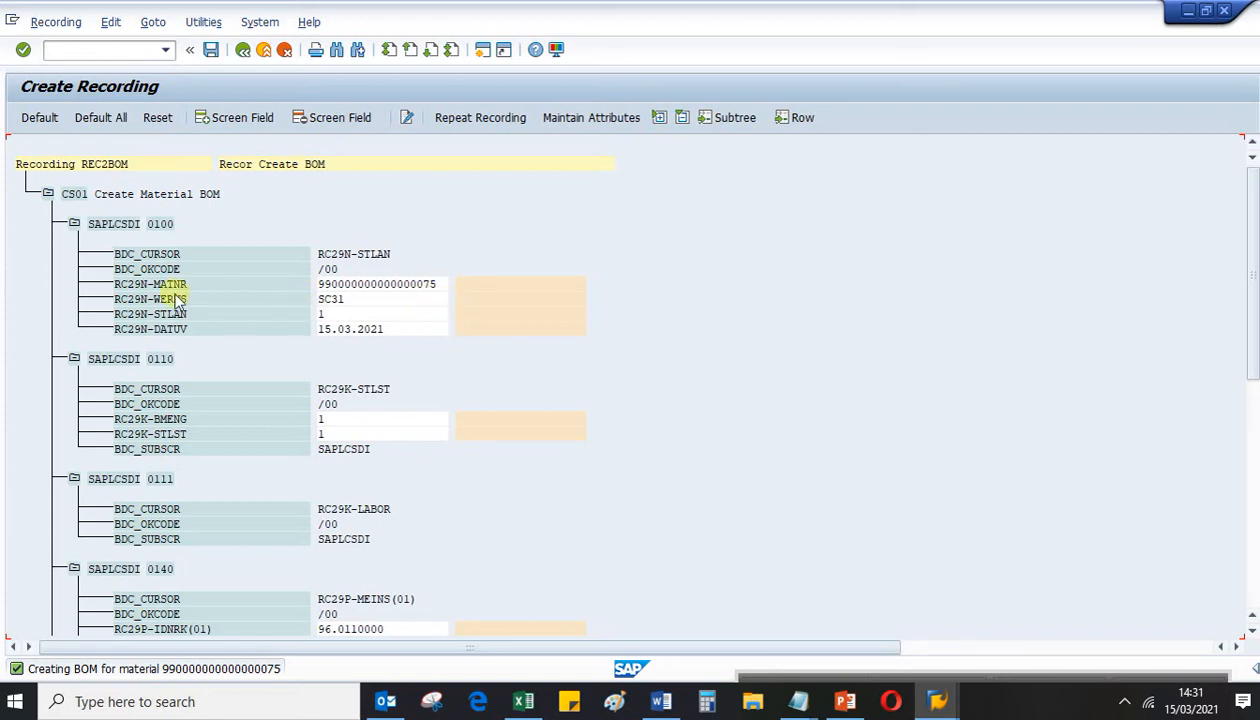
Save the recording and return to the object attributes of CREATEBOM
left_click(211, 52)
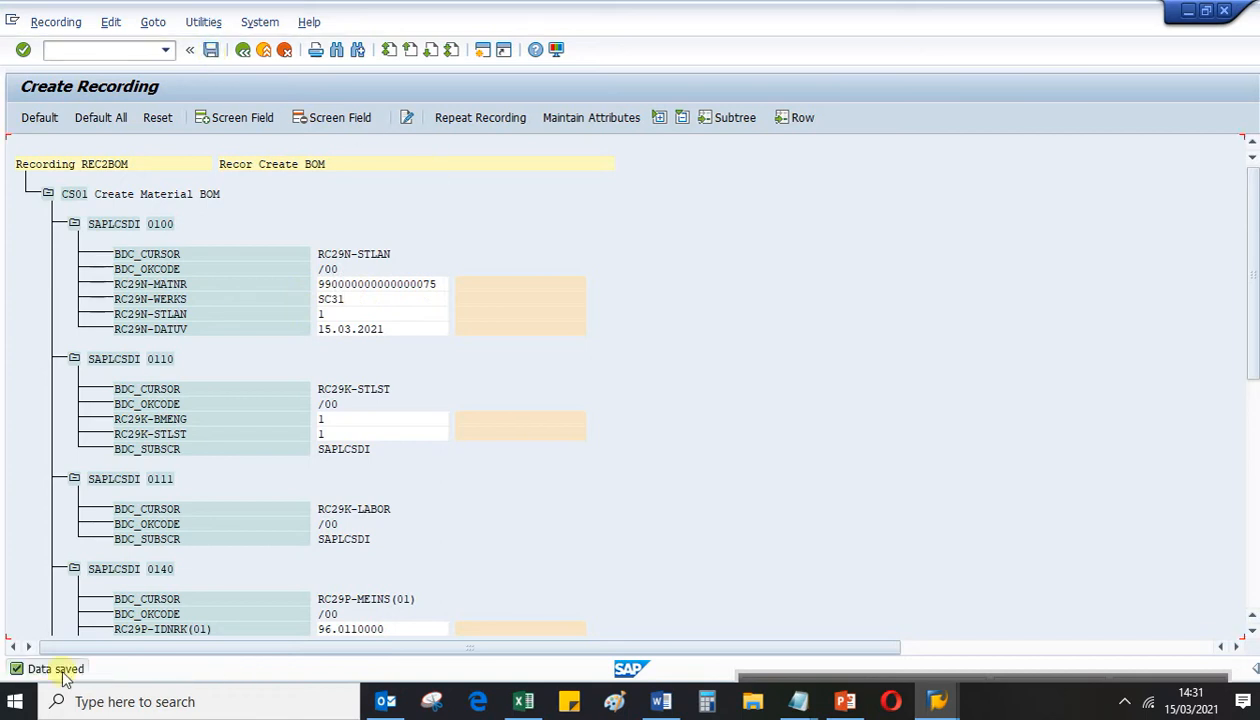
left_click(243, 52)
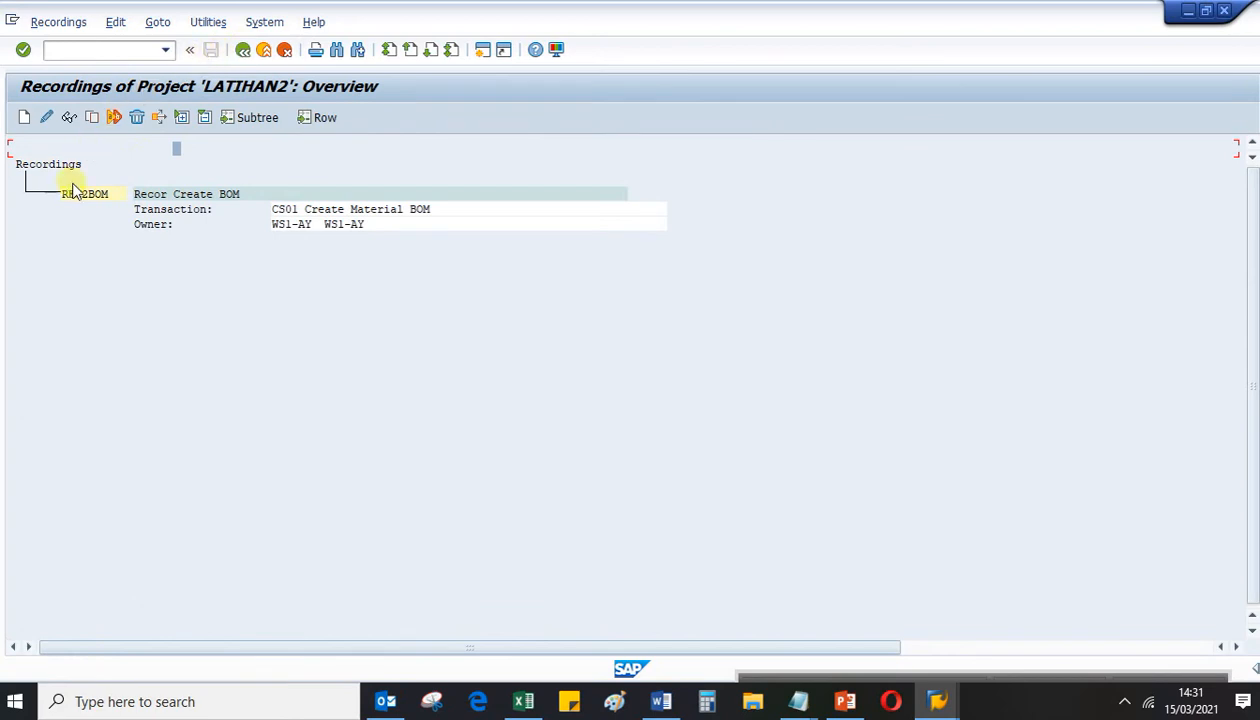
left_click(243, 52)
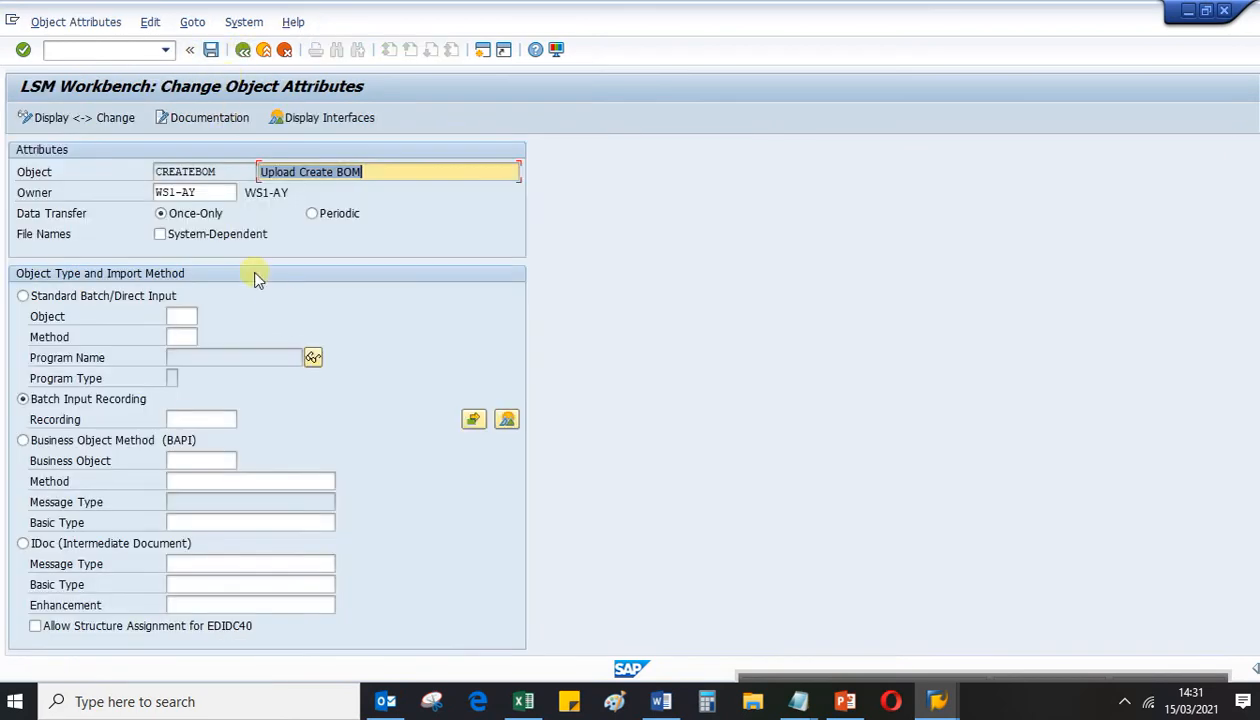
Assign recording REC2BOM to the batch input import method, save the object attributes and return to the process steps
left_click(196, 423)
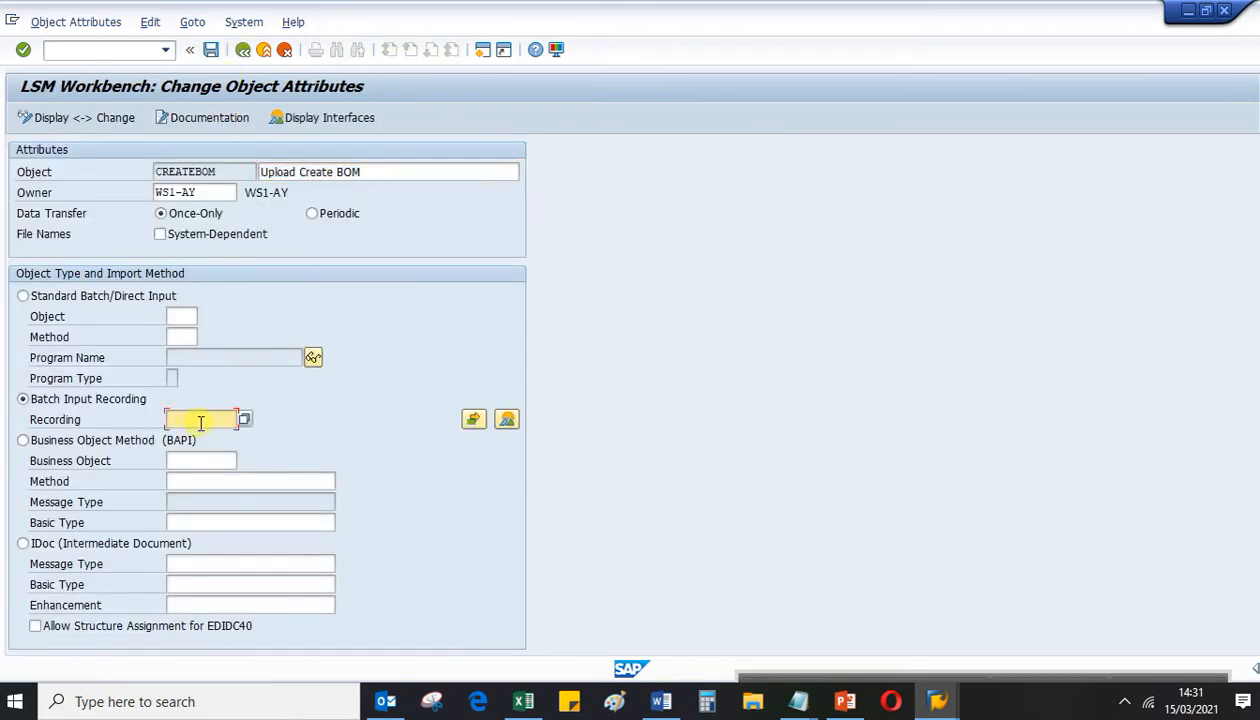
left_click(486, 419)
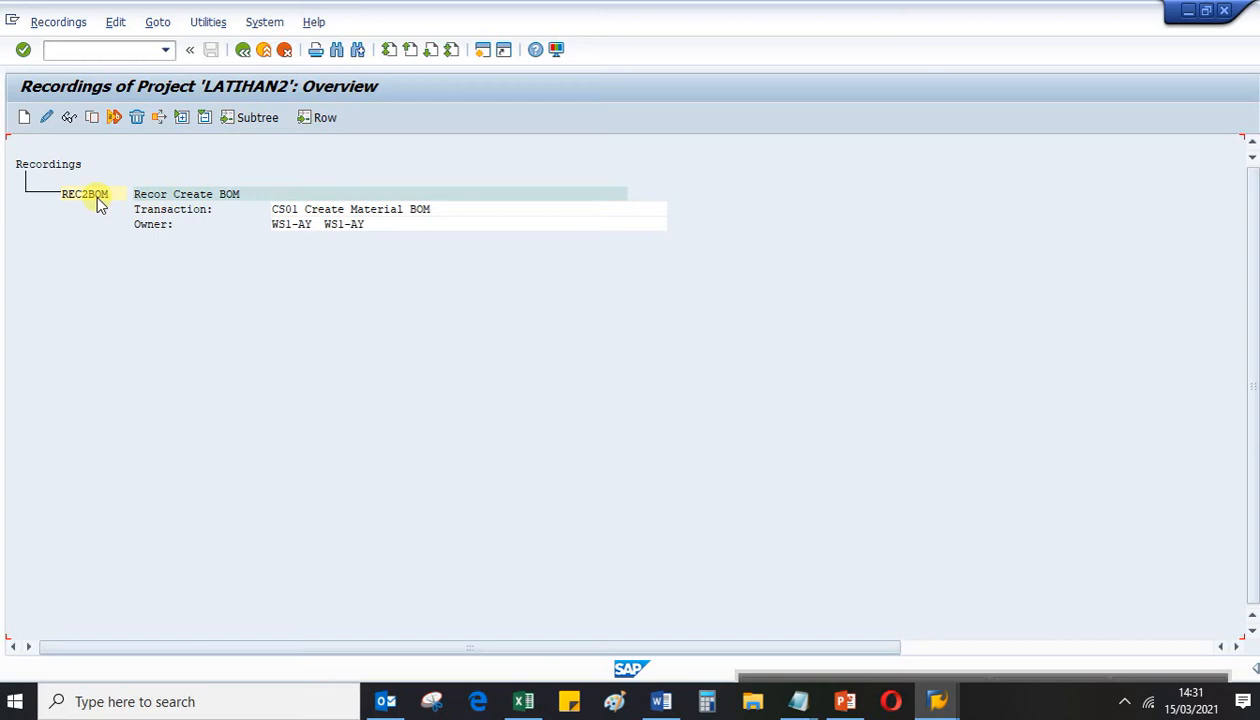
left_click(243, 50)
left_click(190, 419)
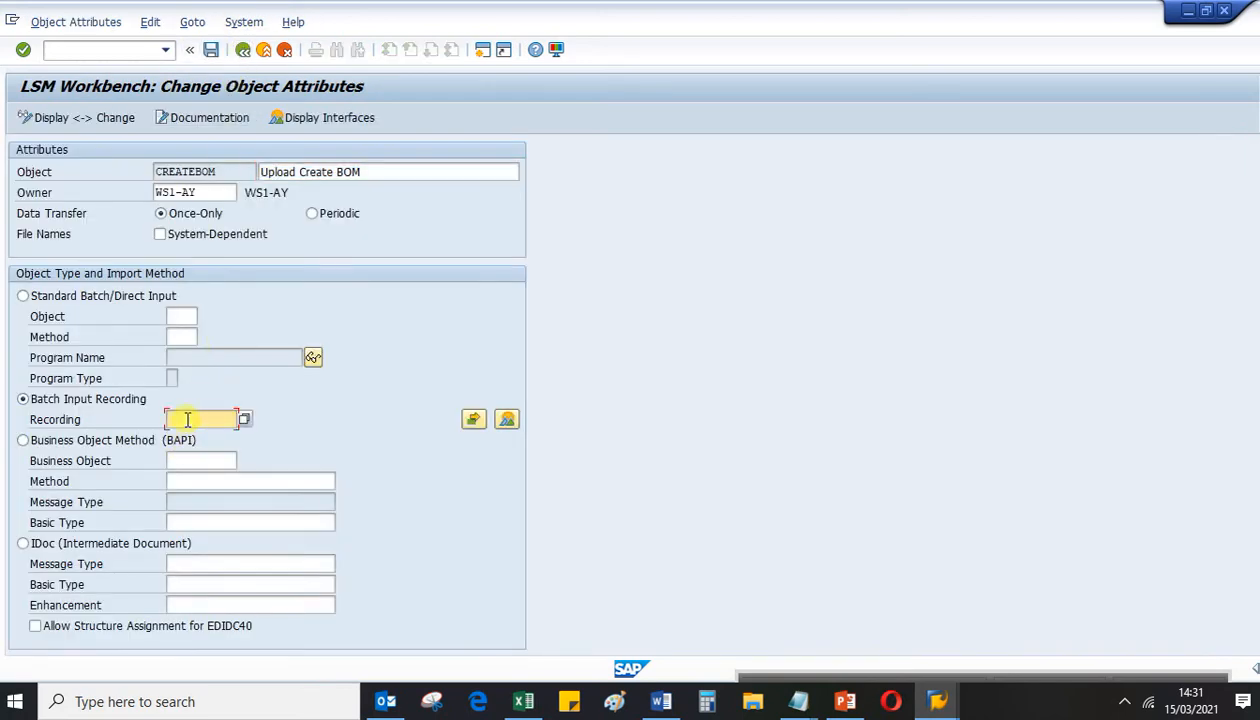
type("R")
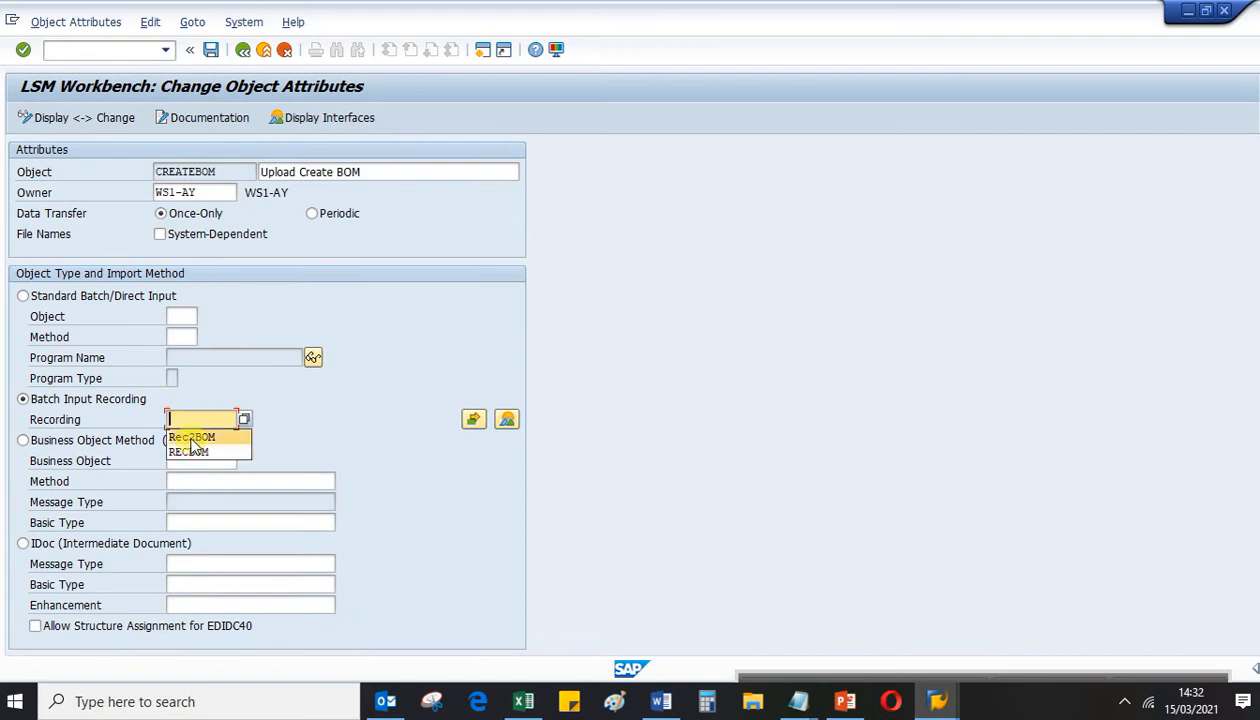
left_click(191, 438)
key("Return")
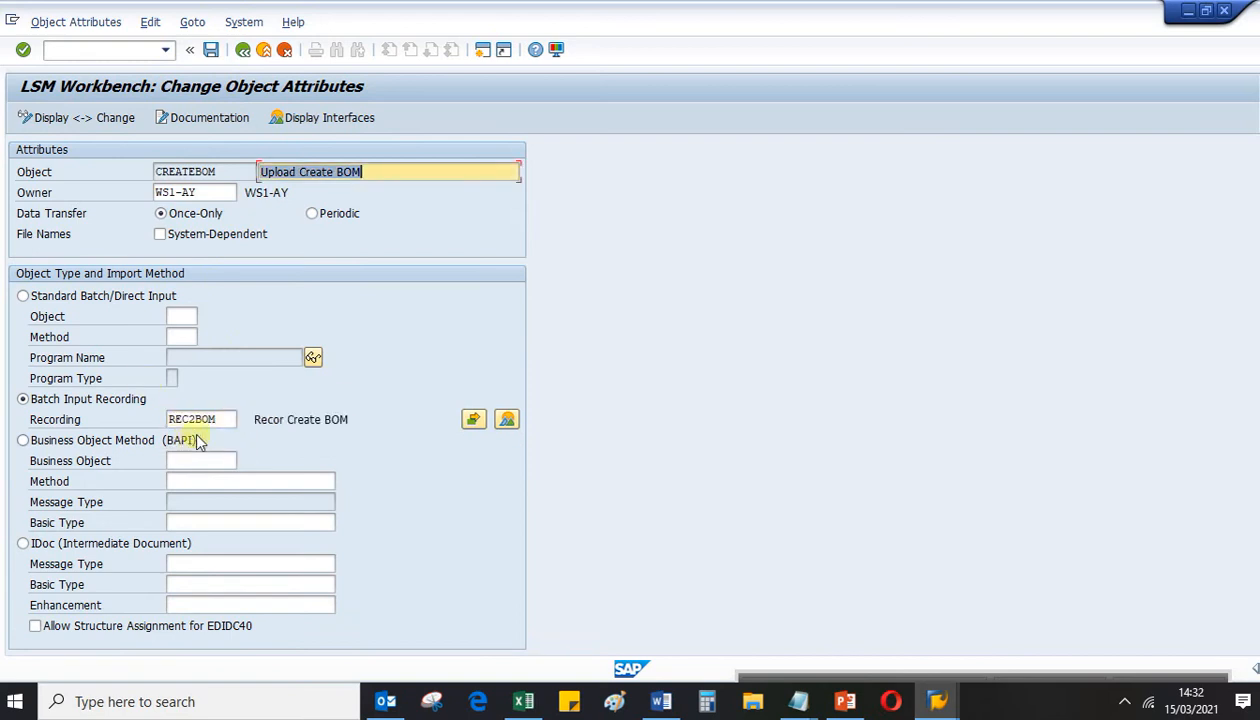
left_click(211, 50)
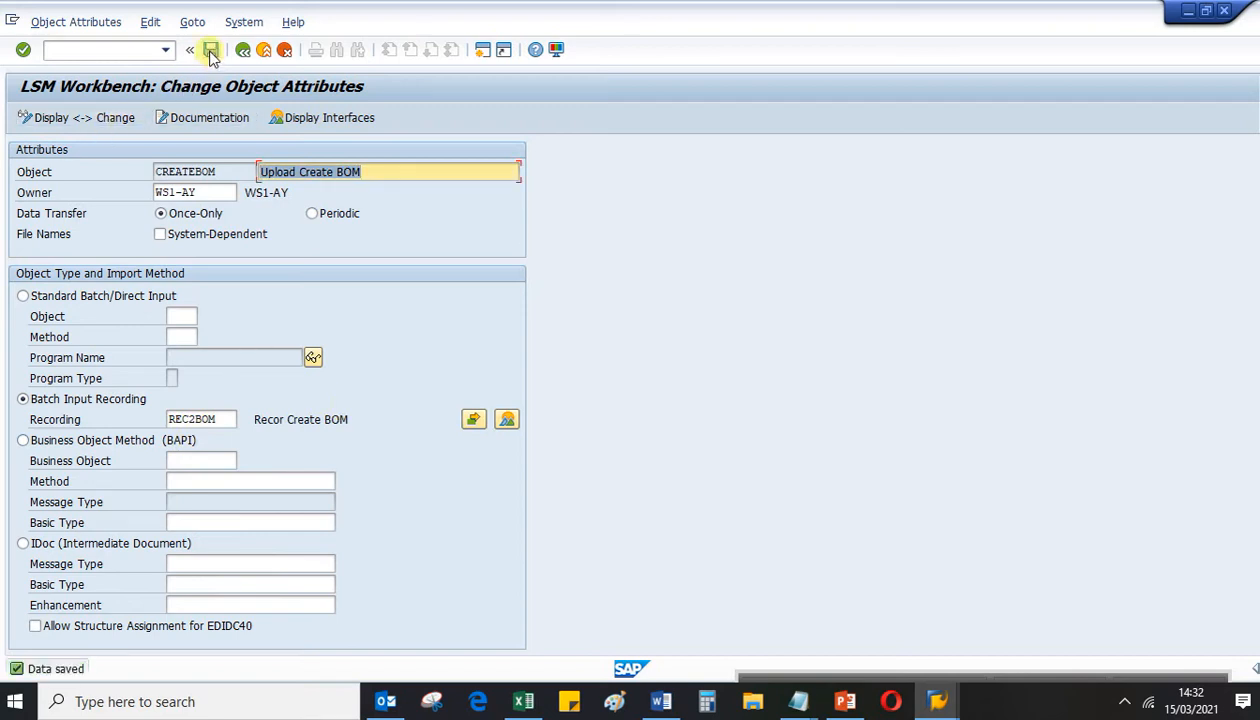
left_click(242, 50)
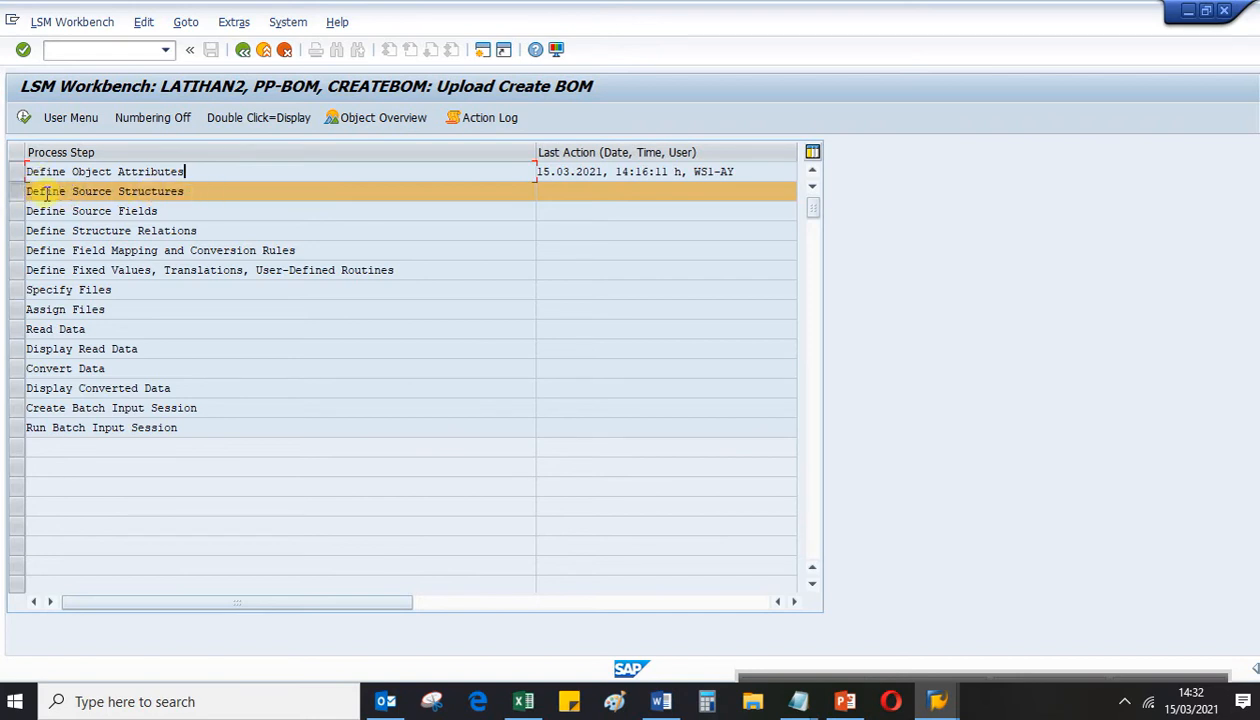
Open the source structures for editing and create source structure Struc_BOM2 with the description "Structur field BOM"
left_click(23, 118)
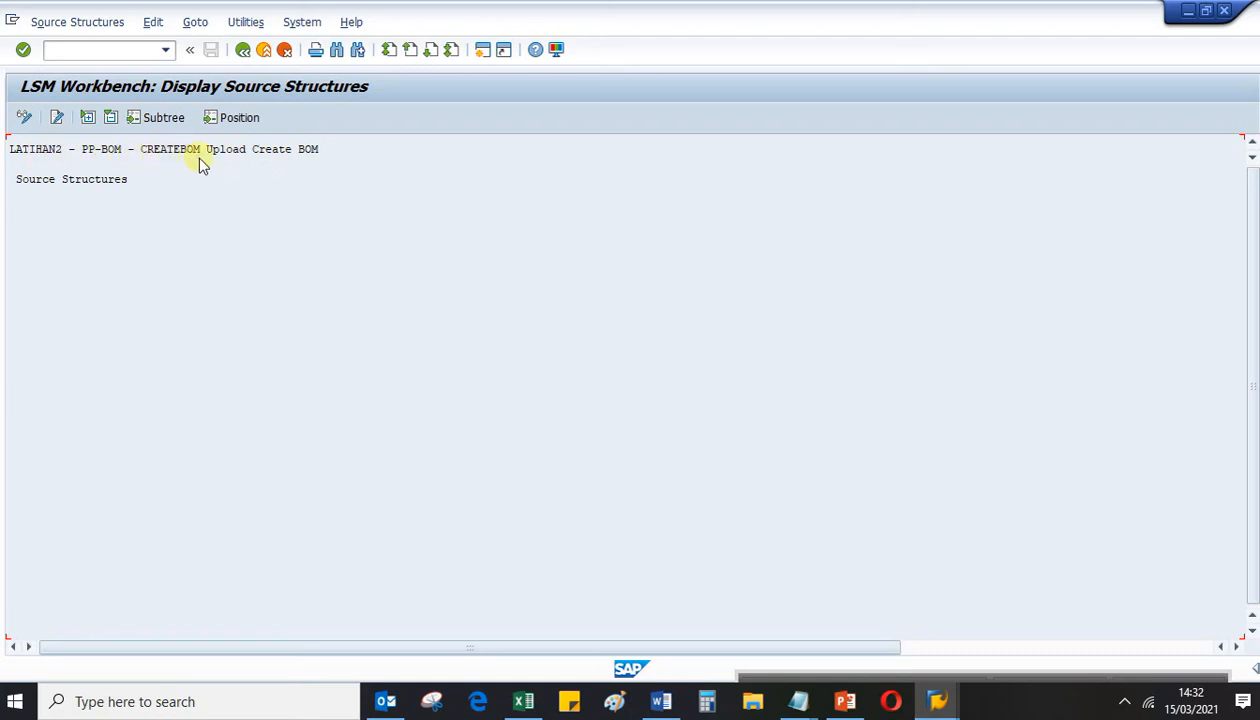
left_click(68, 182)
left_click(26, 119)
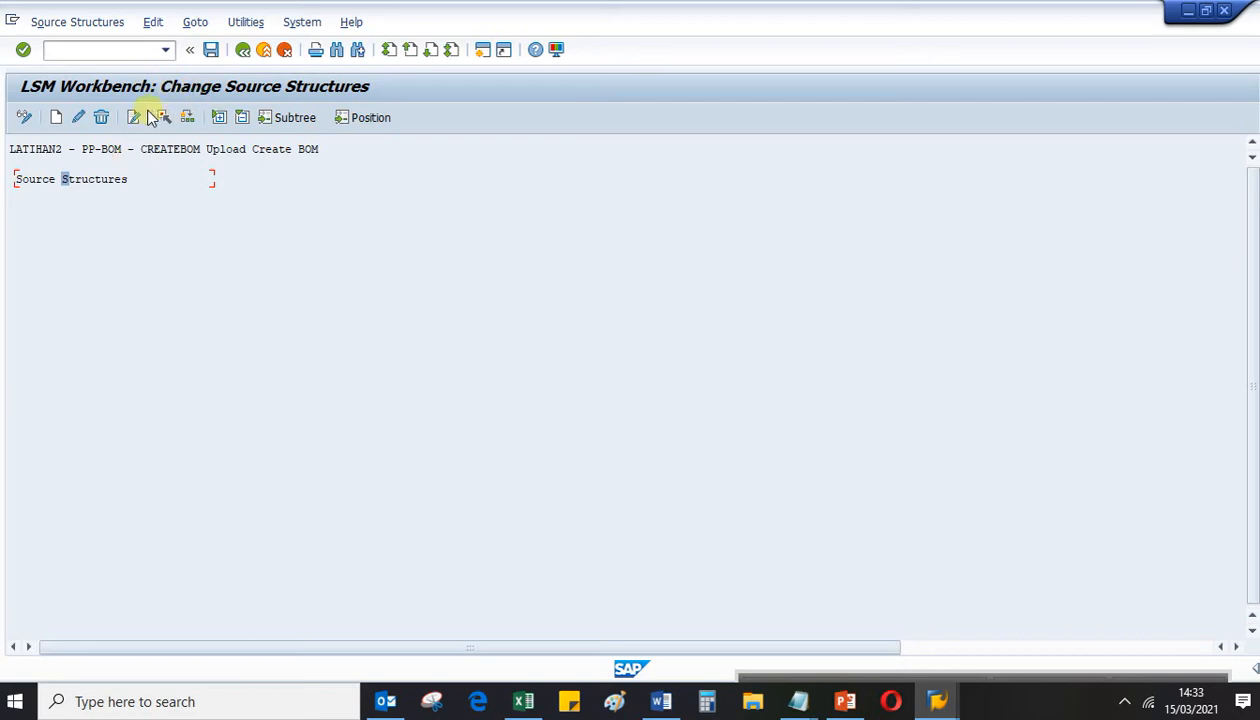
left_click(55, 118)
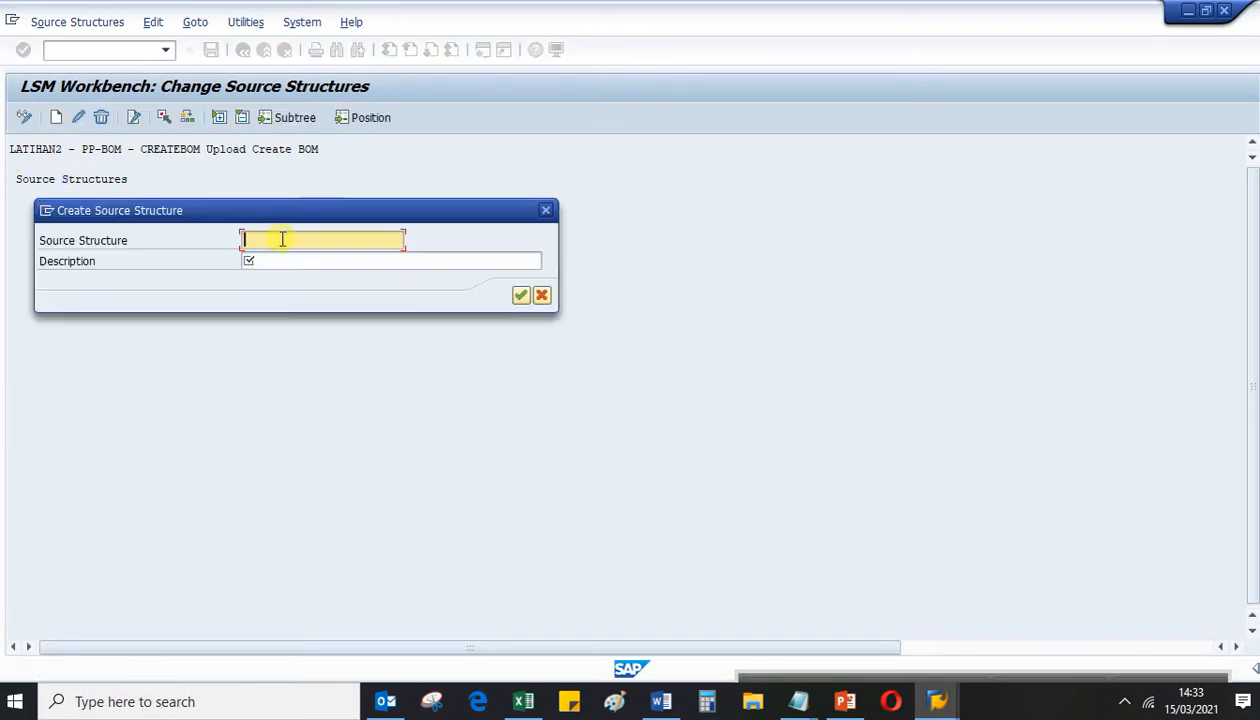
type("St")
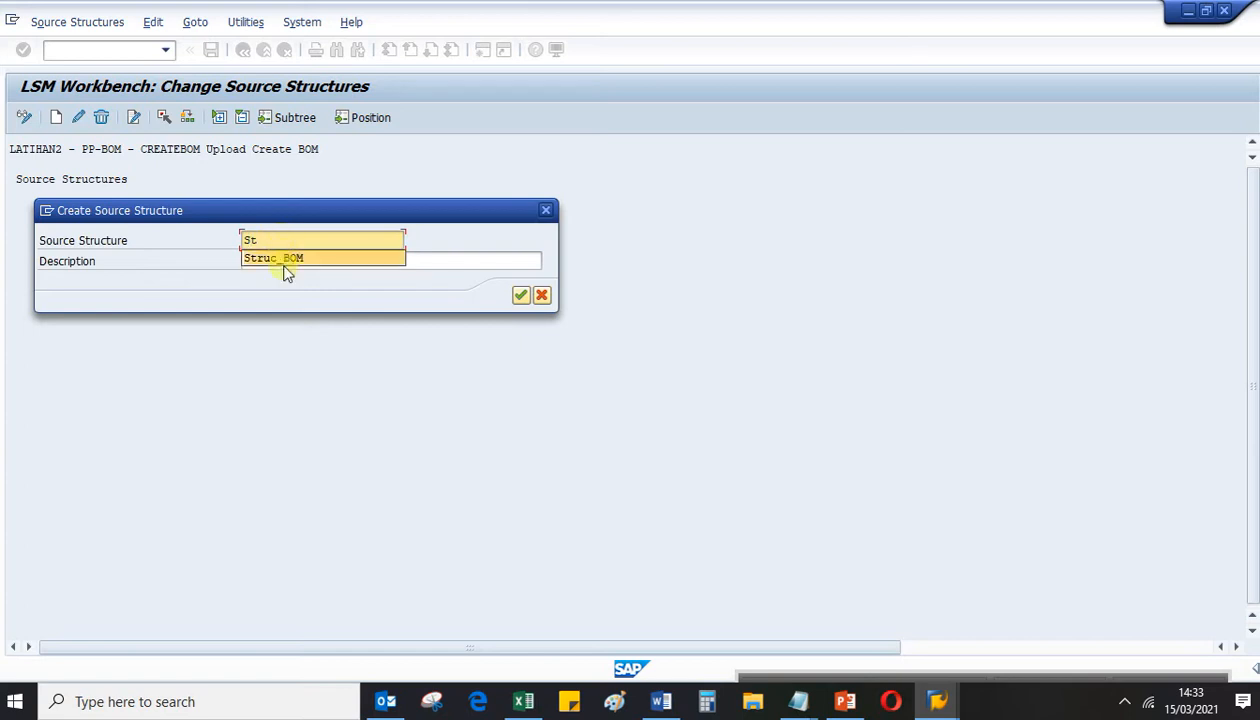
left_click(284, 259)
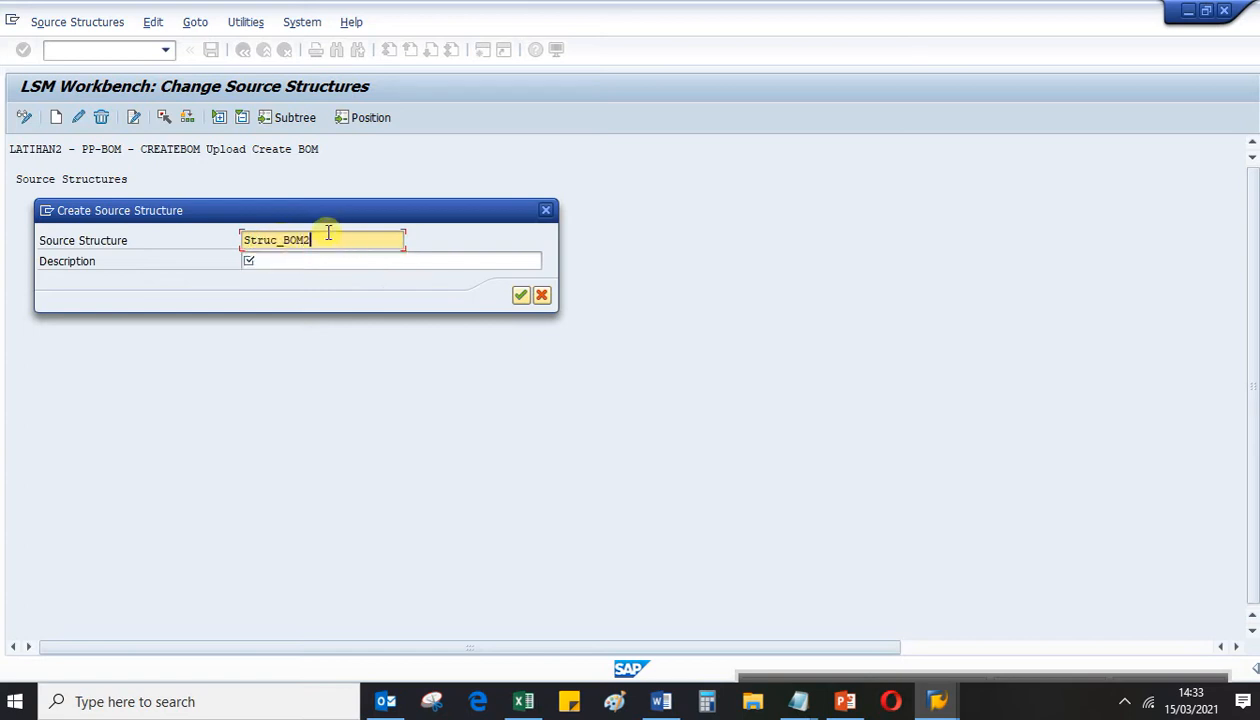
left_click(319, 260)
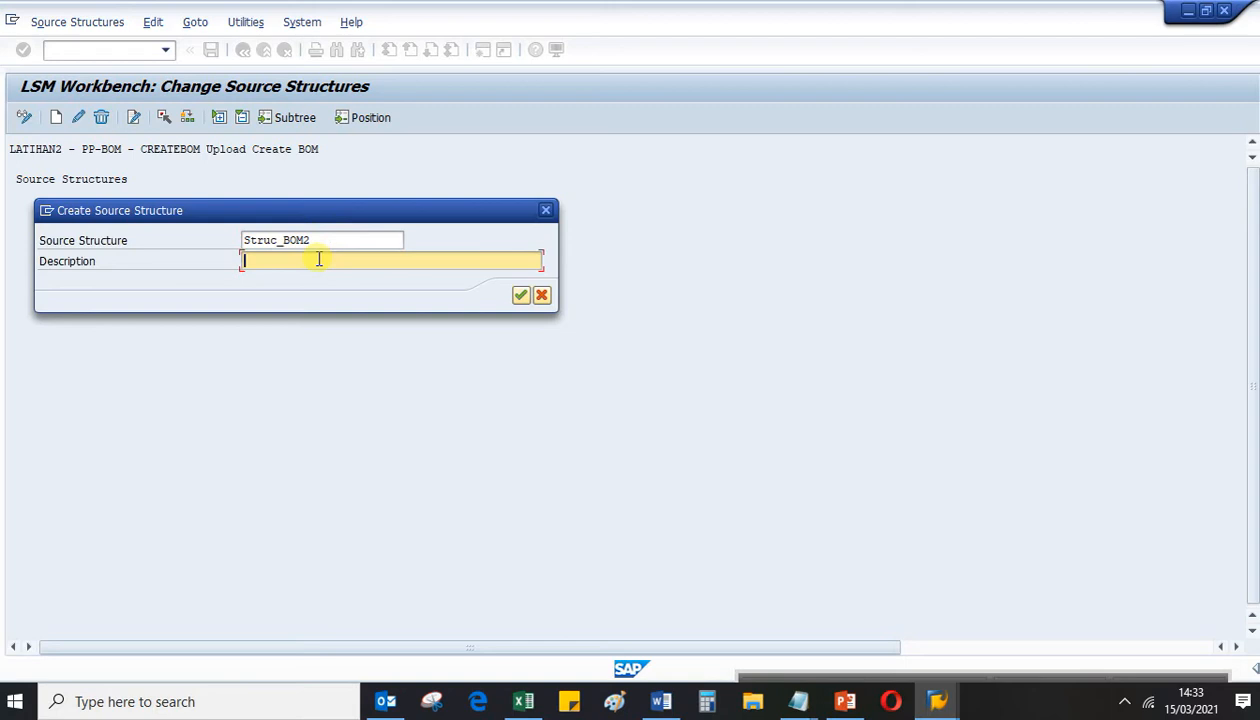
type("Structur field BOM")
left_click(519, 296)
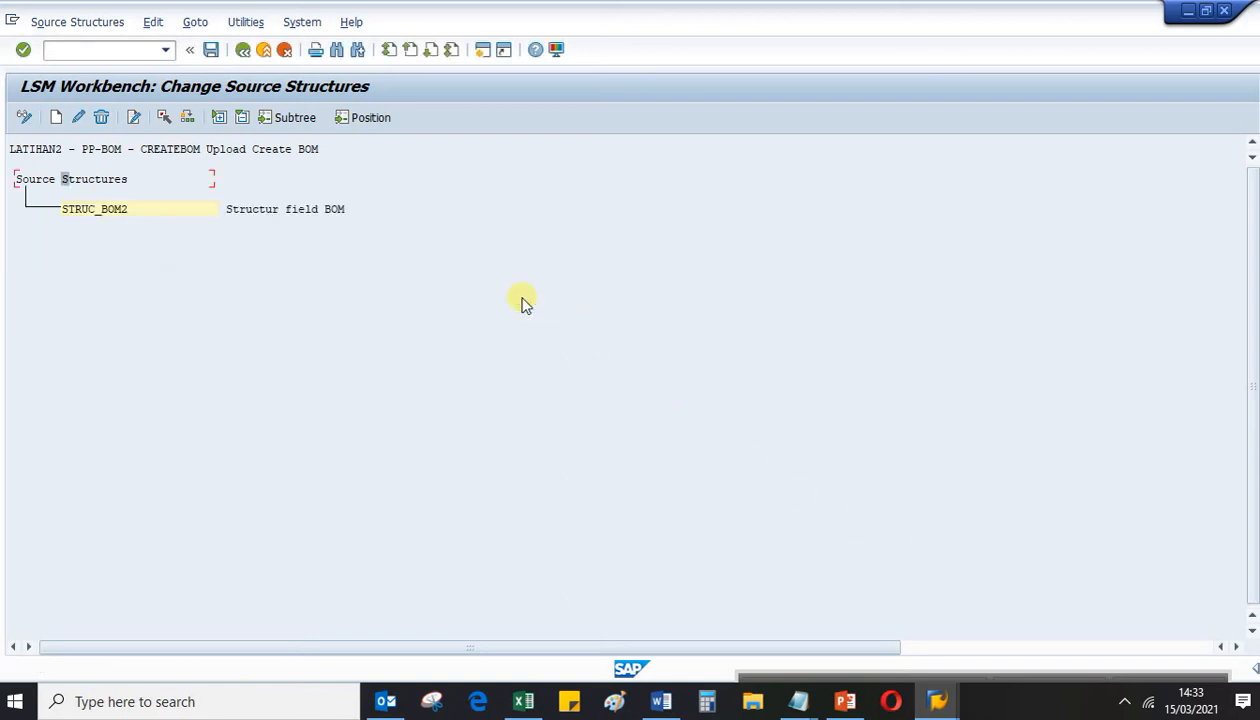
Save the source structures and return to the process steps, moving on to Define Source Fields
left_click(96, 214)
left_click(211, 51)
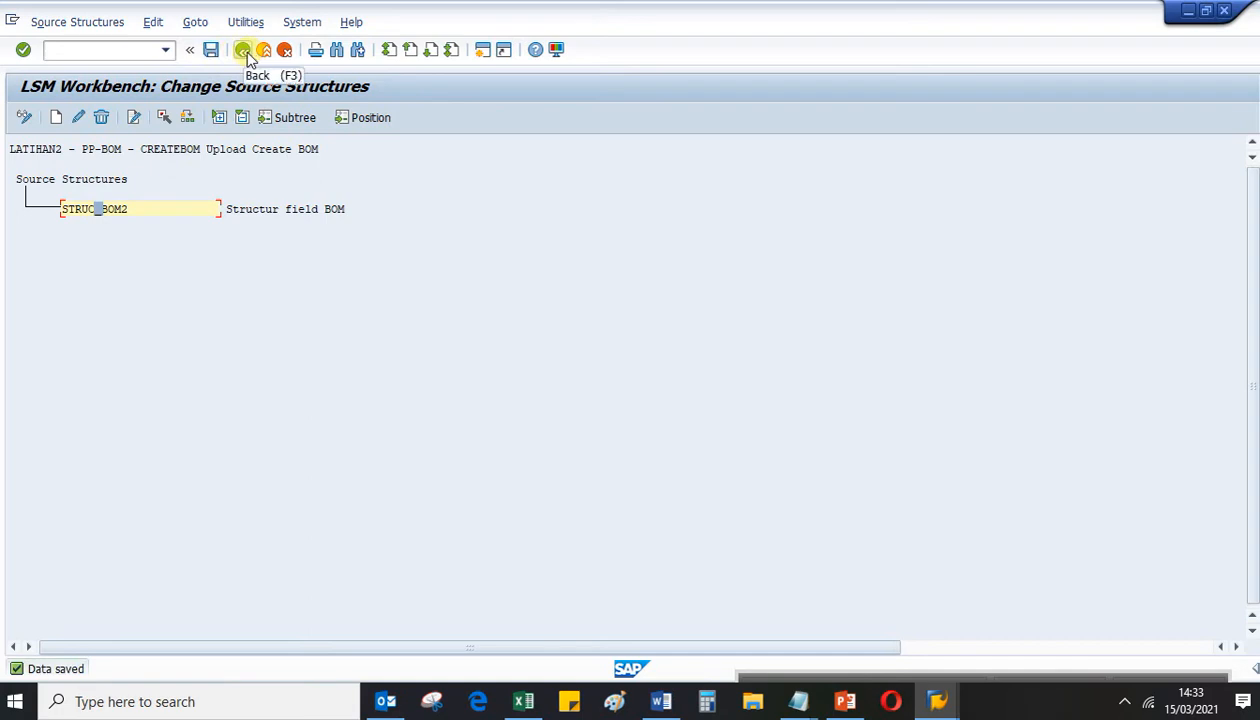
left_click(244, 52)
left_click(200, 189)
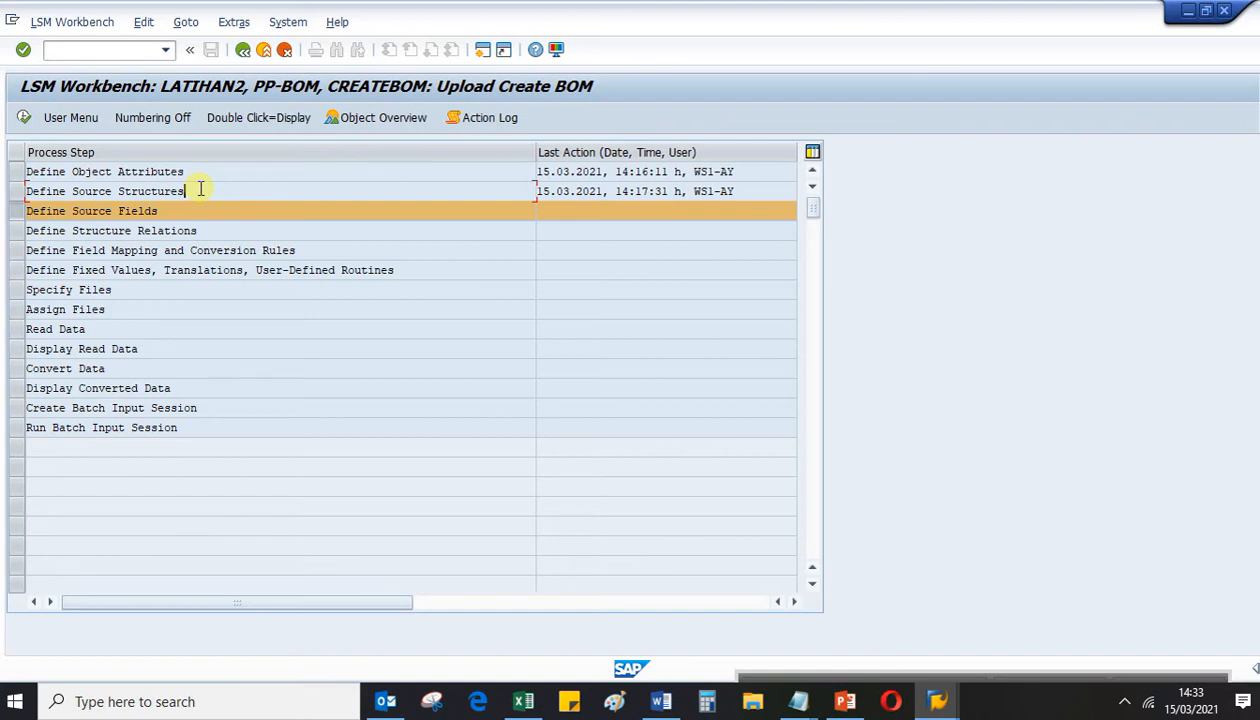
left_click(178, 210)
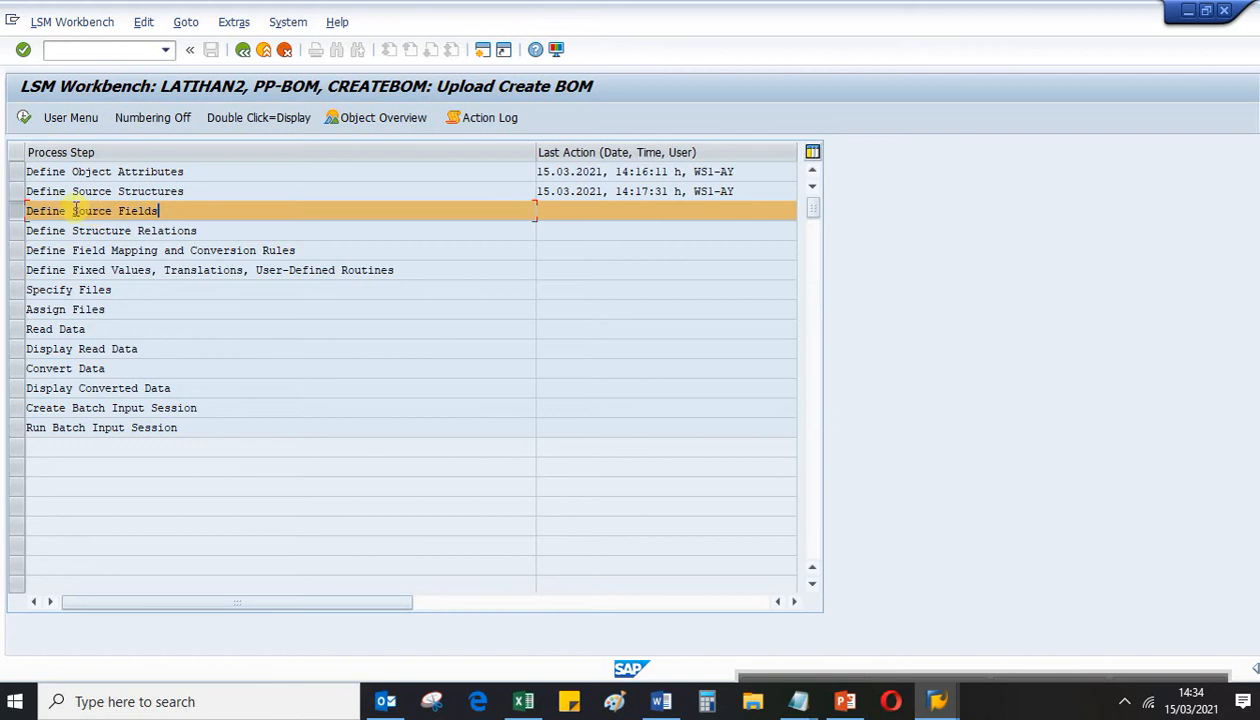
Review the saved source structure STRUC_BOM2 in display mode and return to the process steps
left_click(20, 192)
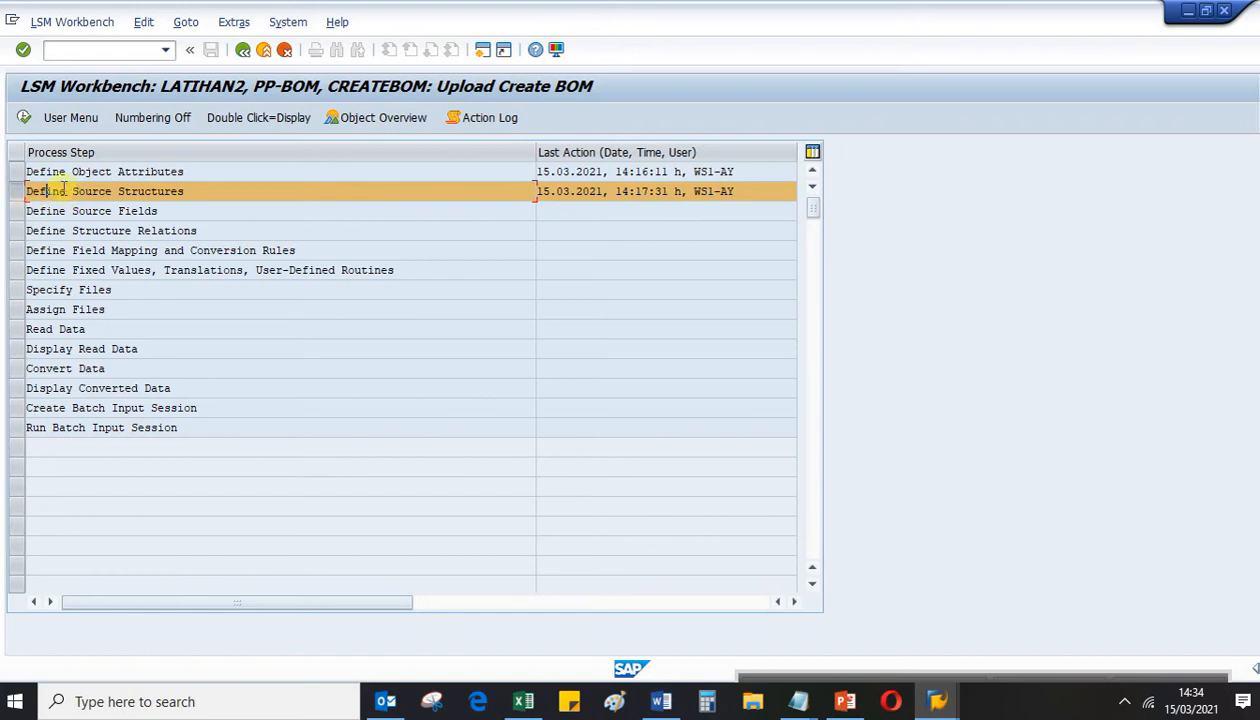
left_click(23, 117)
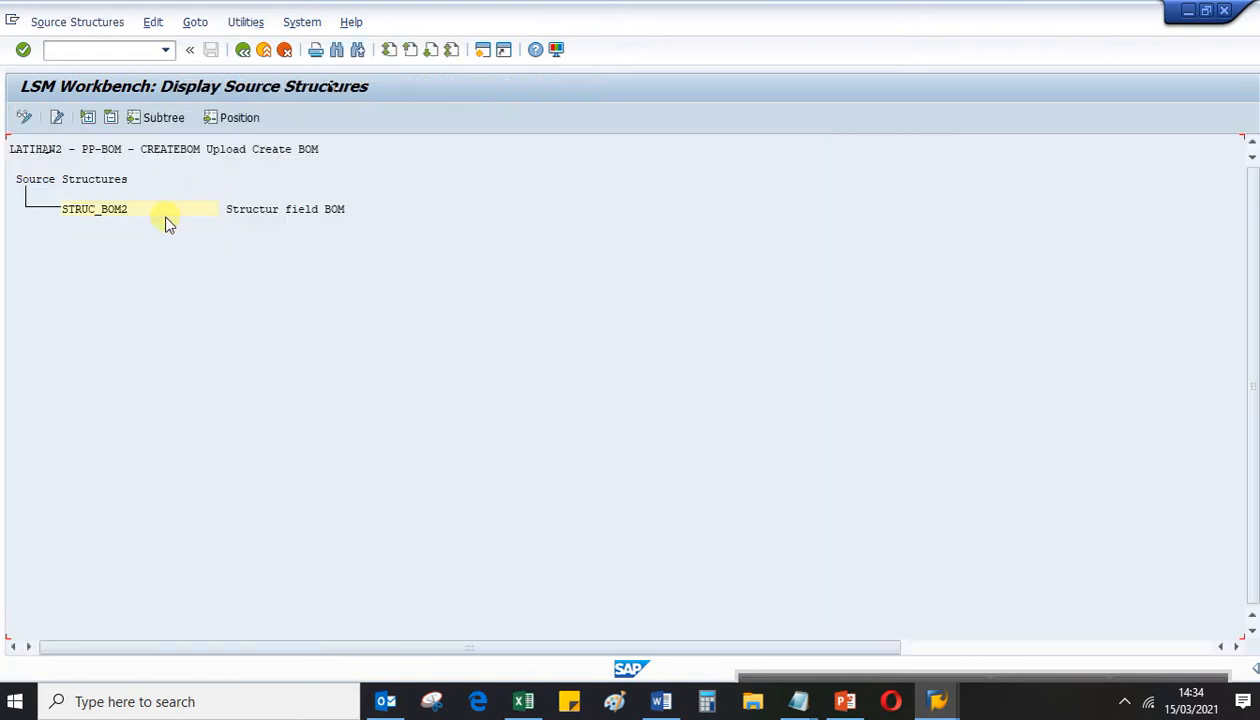
left_click(100, 215)
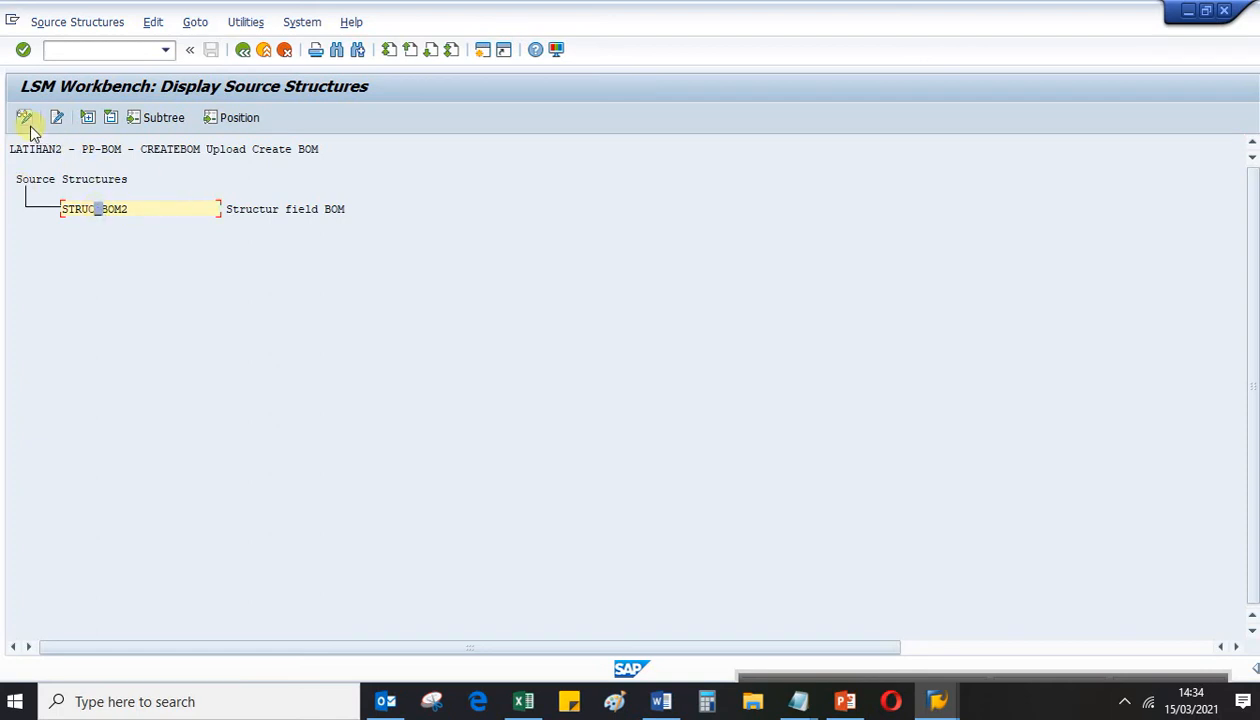
left_click(242, 50)
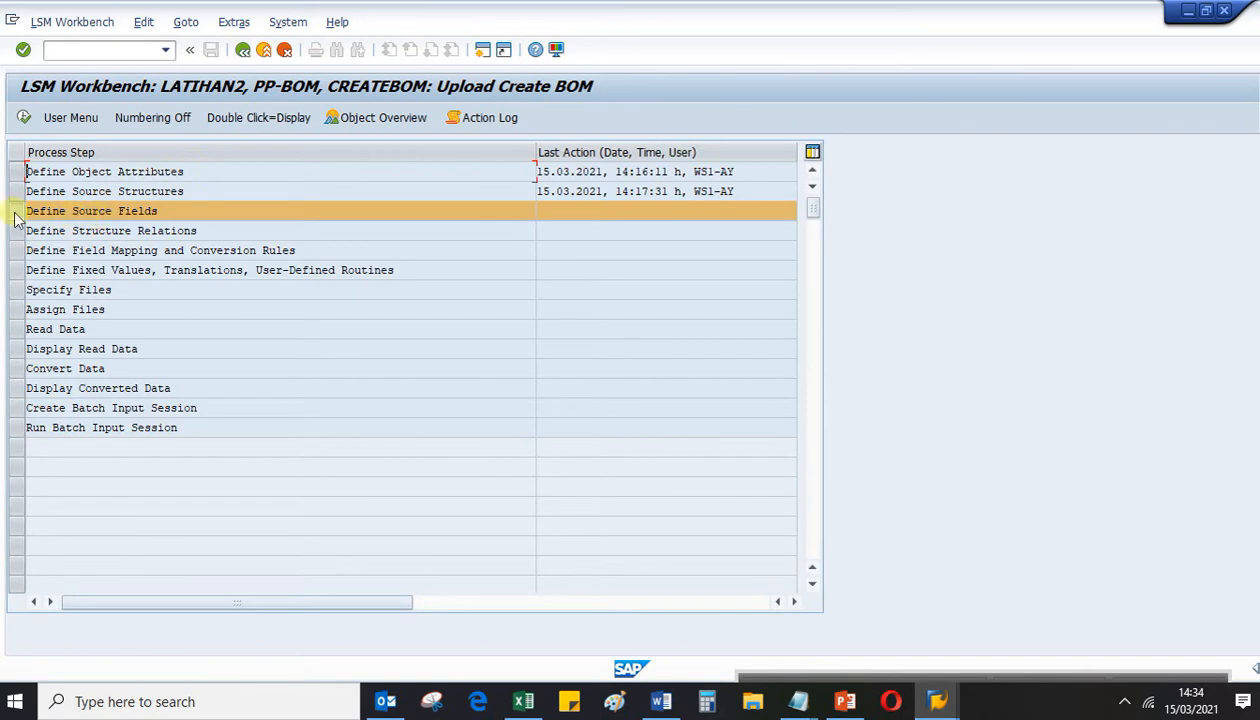
Open the source fields in change mode and select structure STRUC_BOM2
left_click(24, 117)
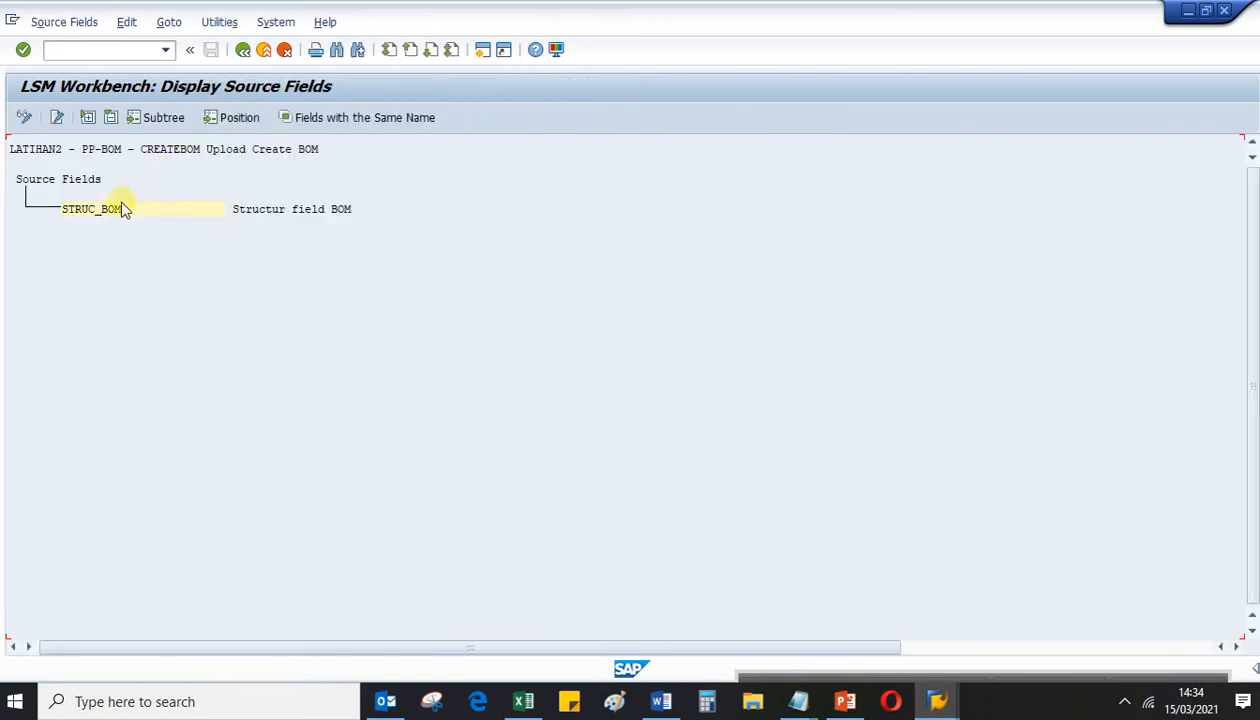
left_click(91, 207)
left_click(24, 118)
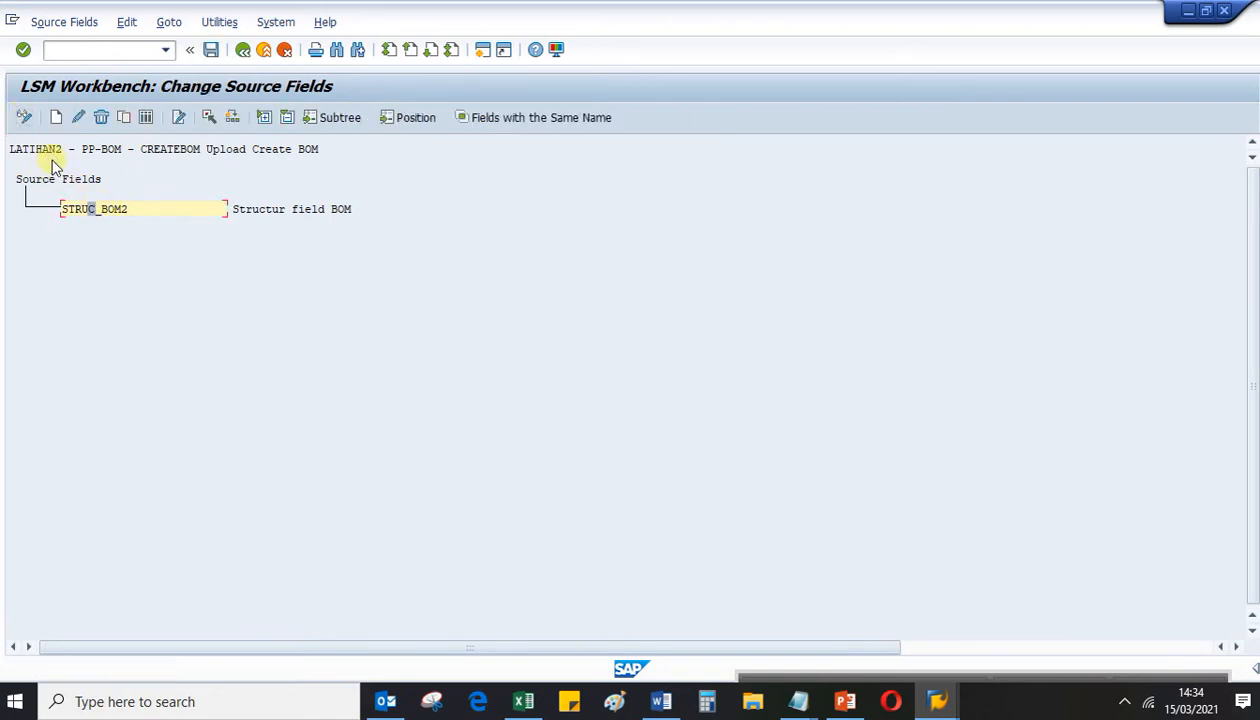
left_click(110, 209)
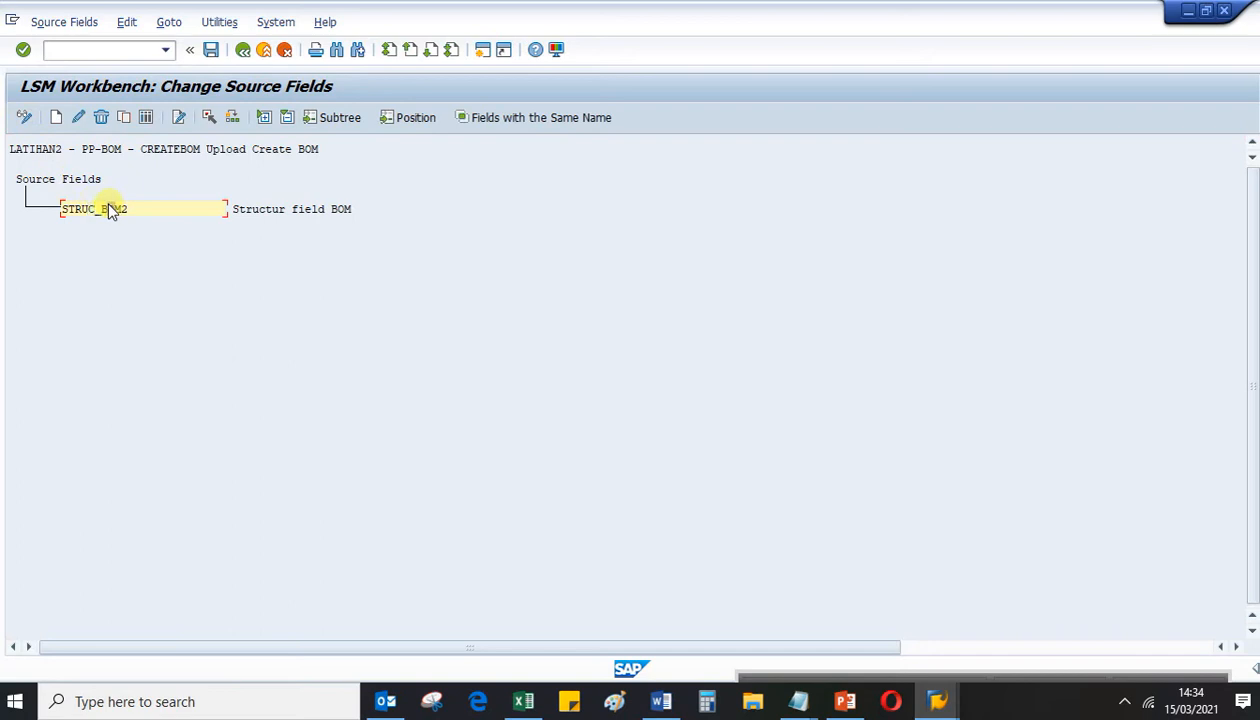
left_click(77, 208)
left_click(57, 117)
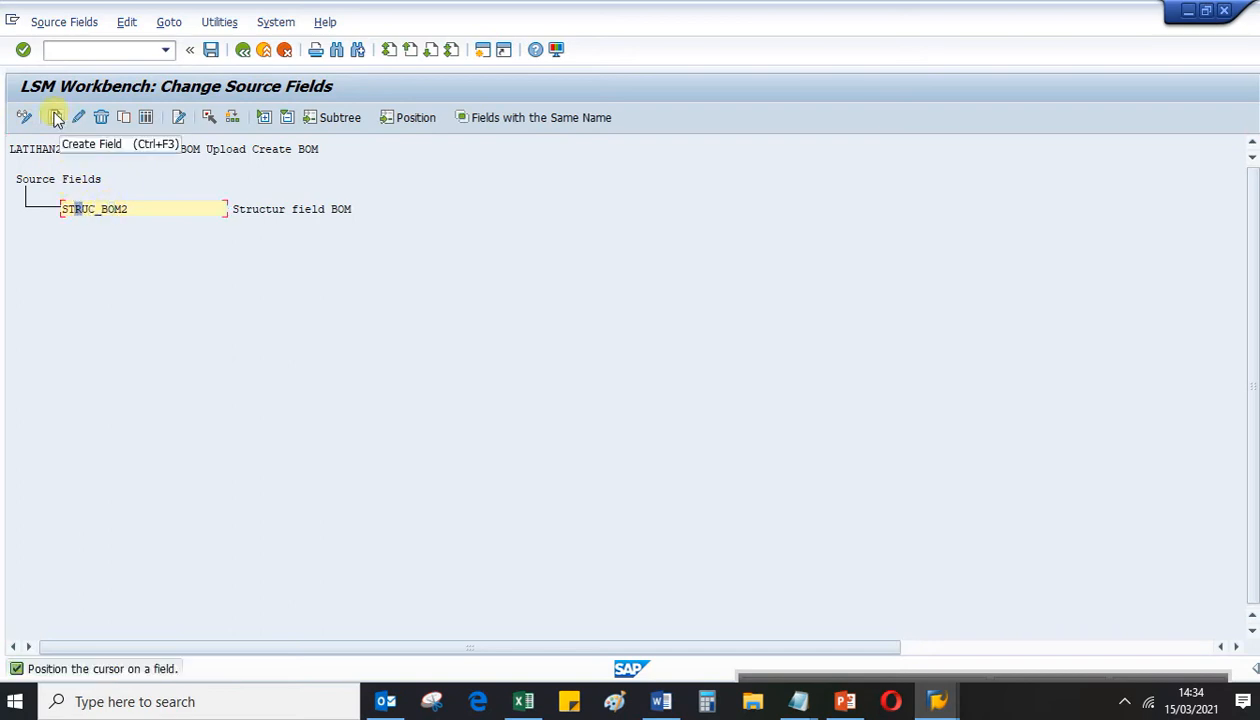
left_click(57, 117)
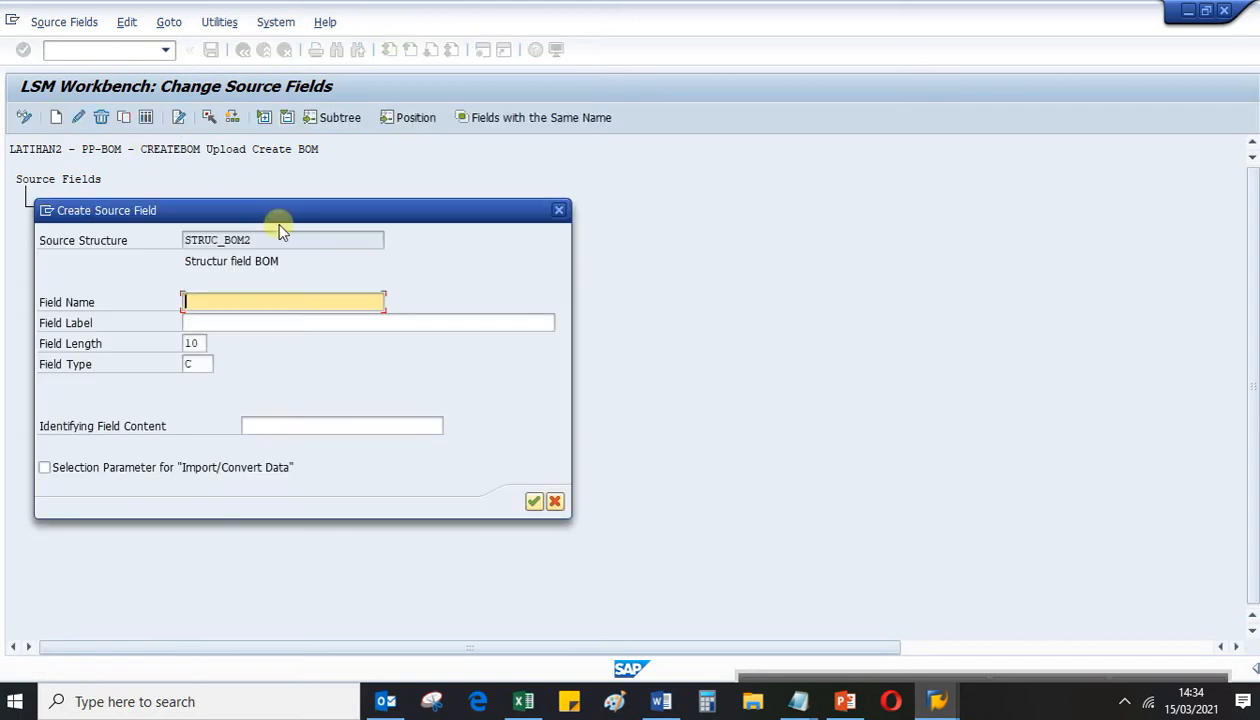
left_click(558, 210)
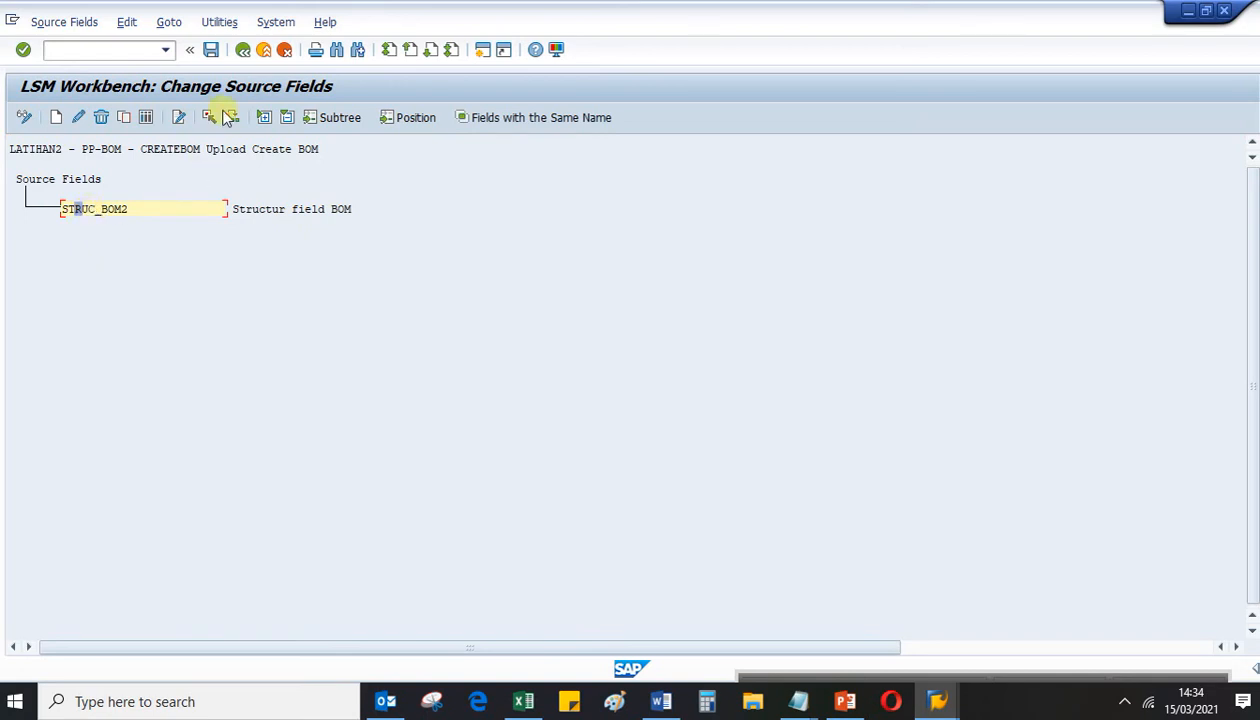
left_click(212, 52)
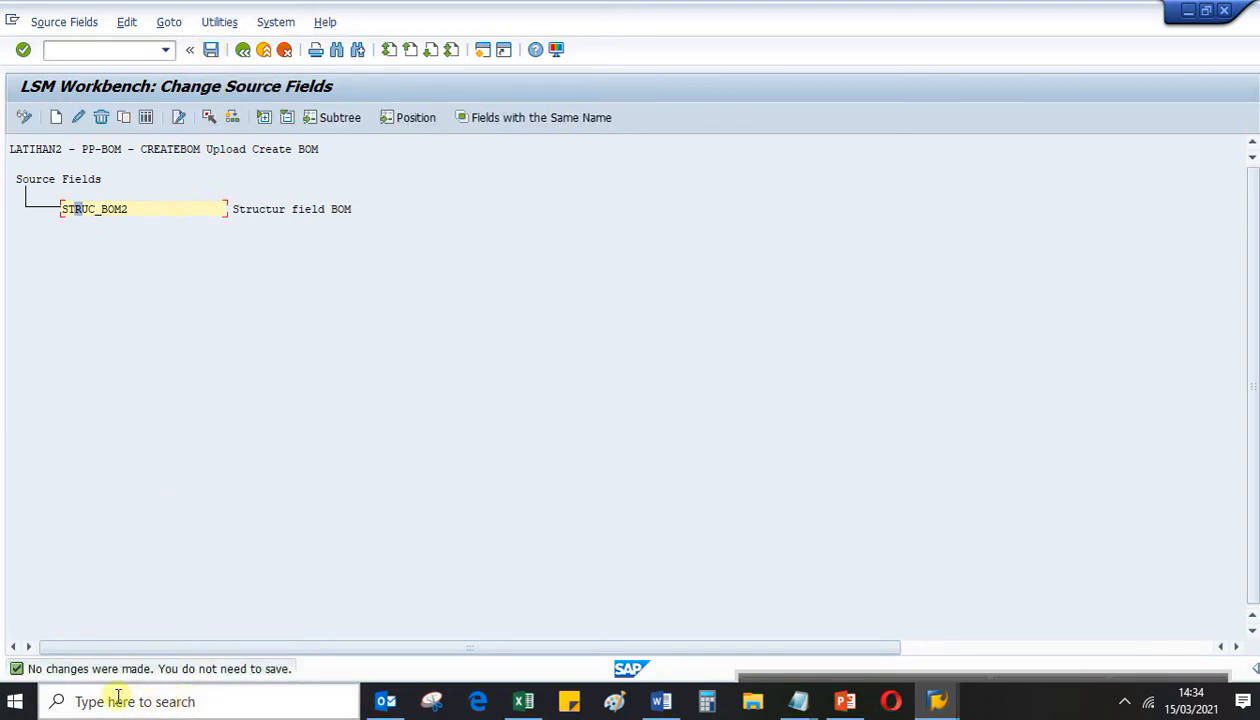
left_click(104, 209)
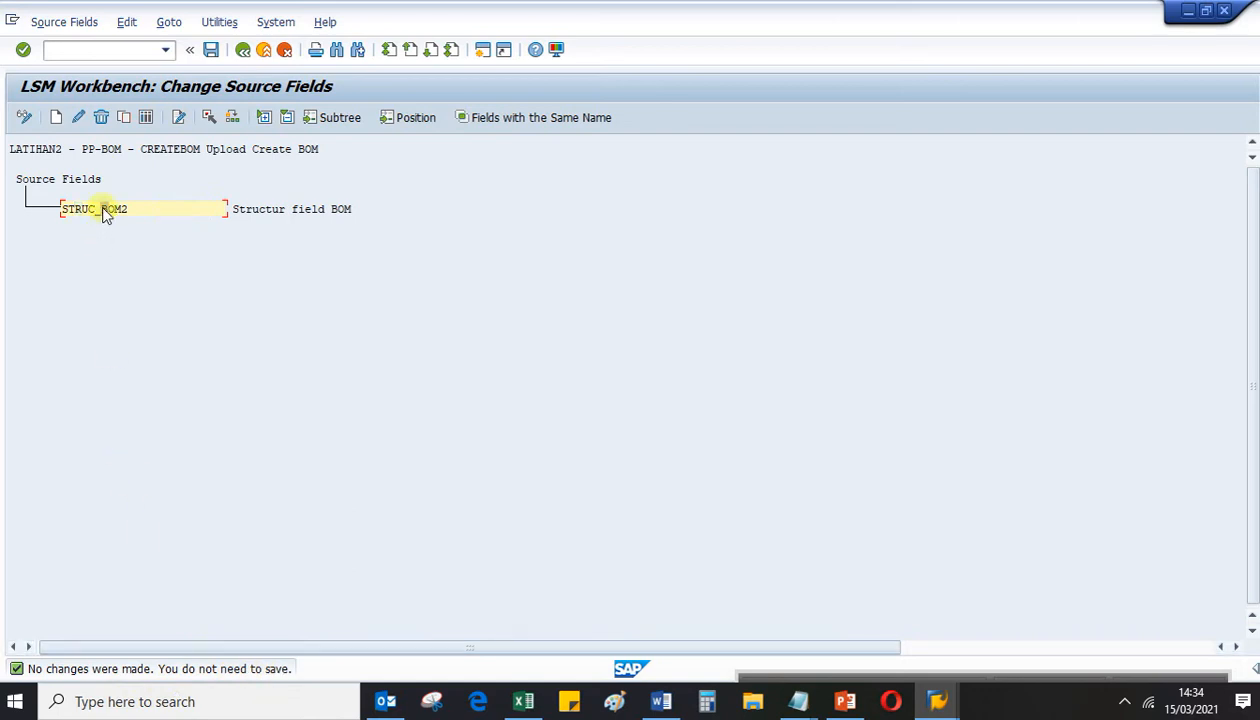
left_click(168, 24)
mouse_move(210, 30)
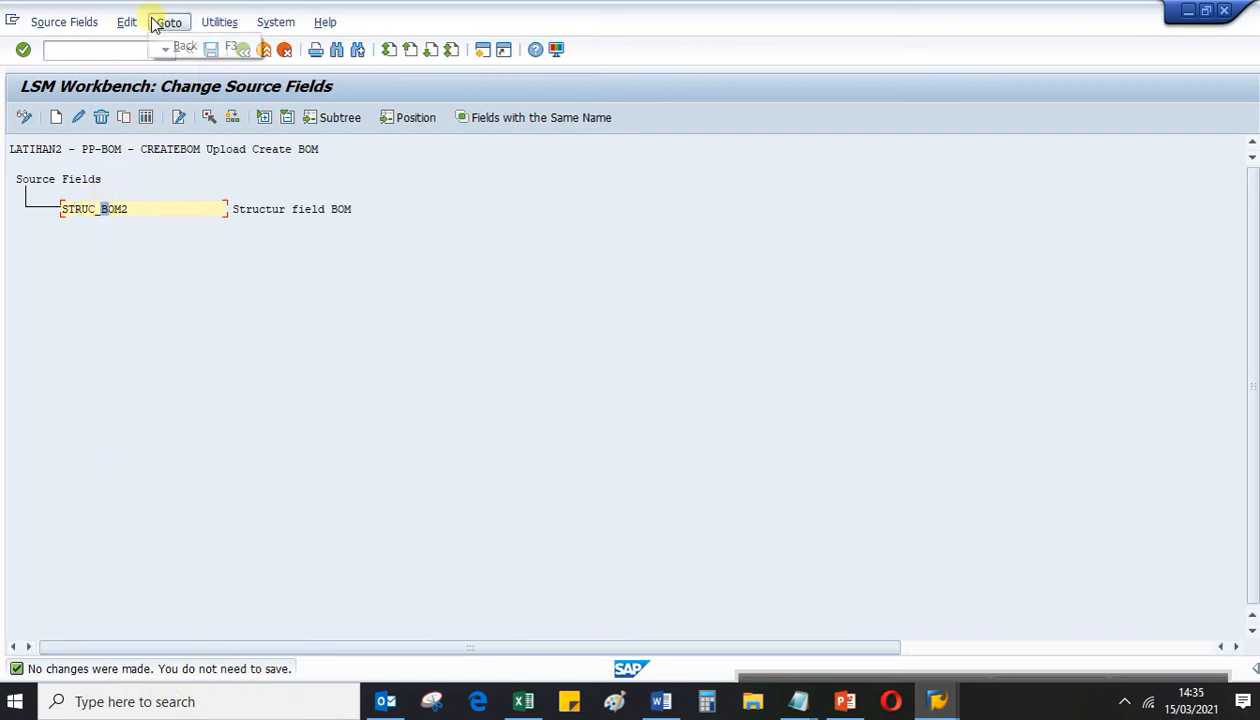
mouse_move(128, 22)
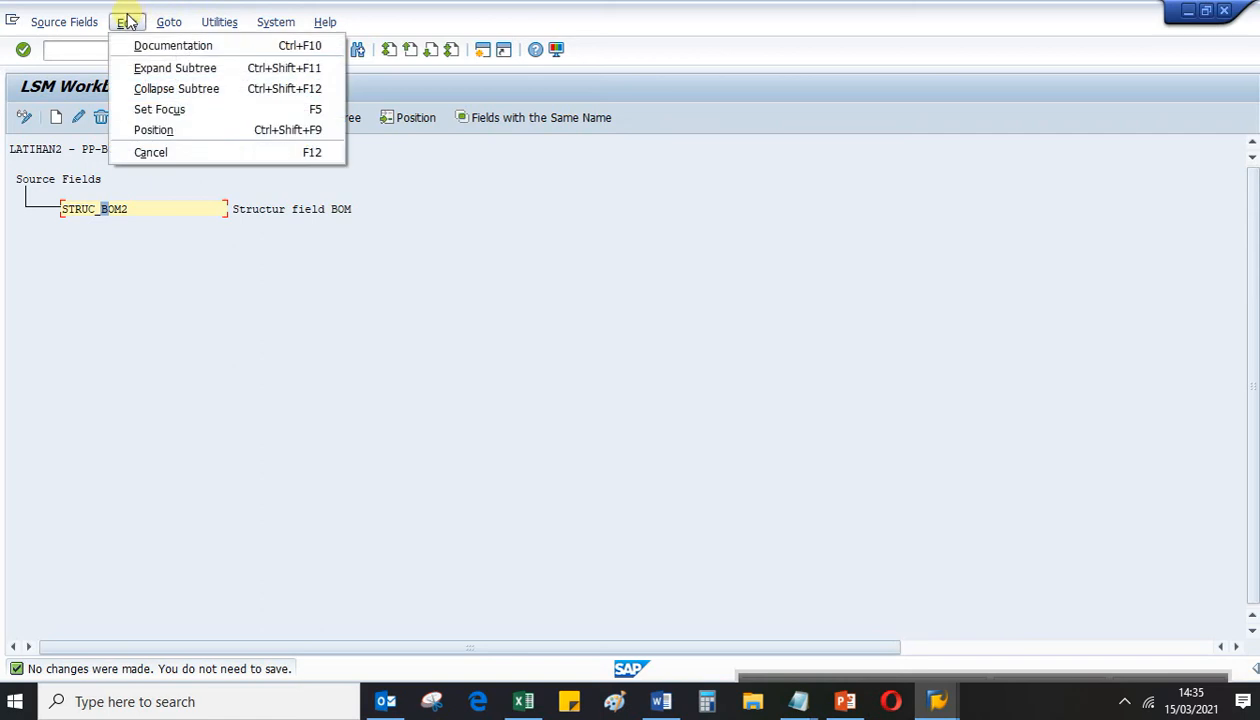
left_click(91, 28)
left_click(91, 29)
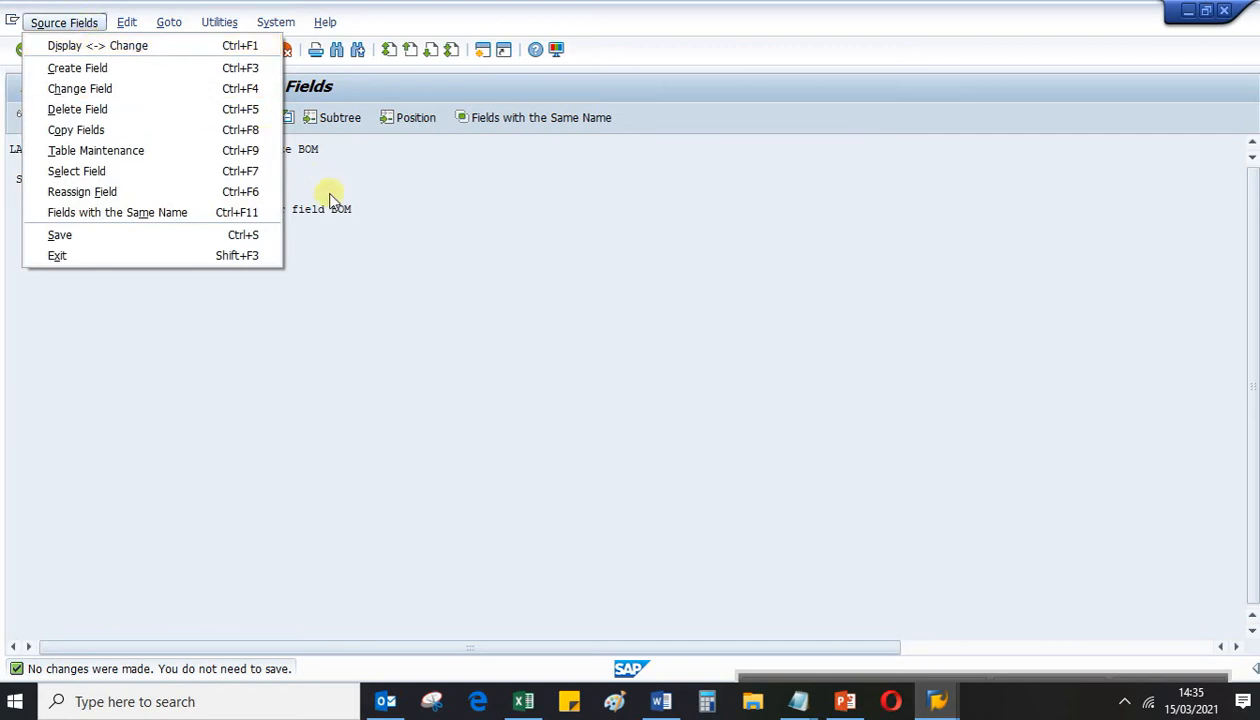
left_click(420, 226)
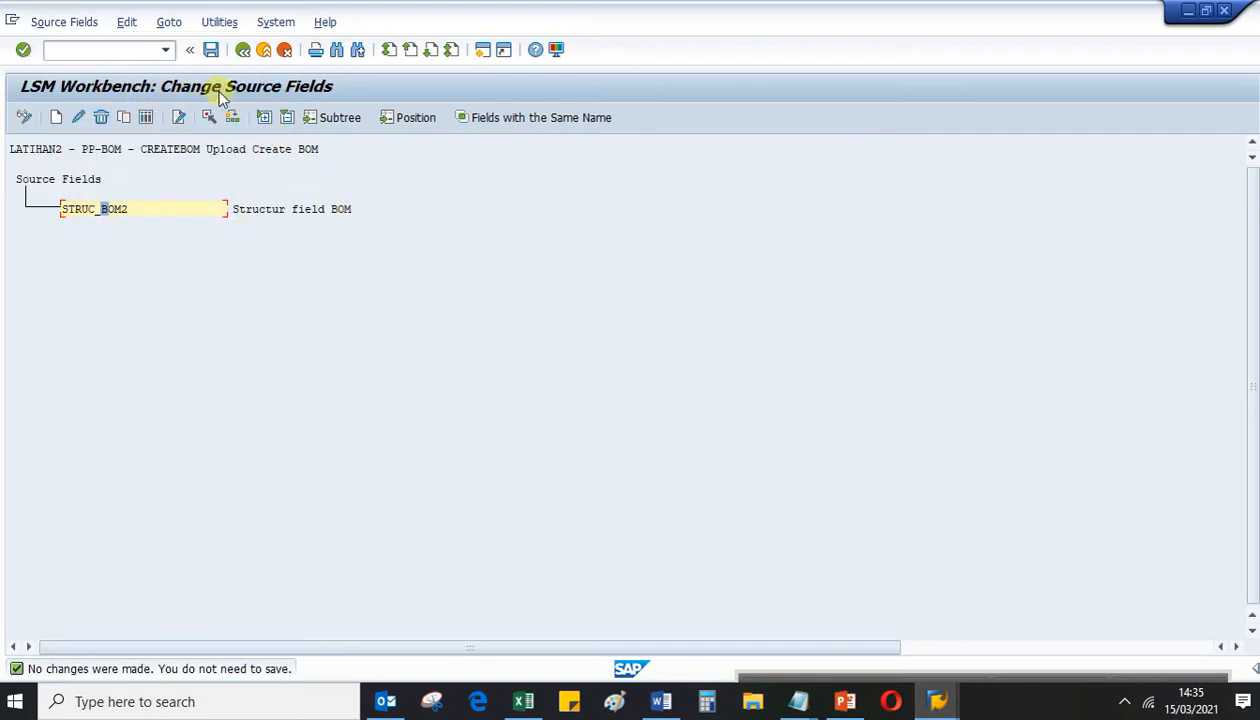
Open the source field table maintenance for STRUC_BOM2, examine its columns and return to the process steps without entering fields
left_click(61, 25)
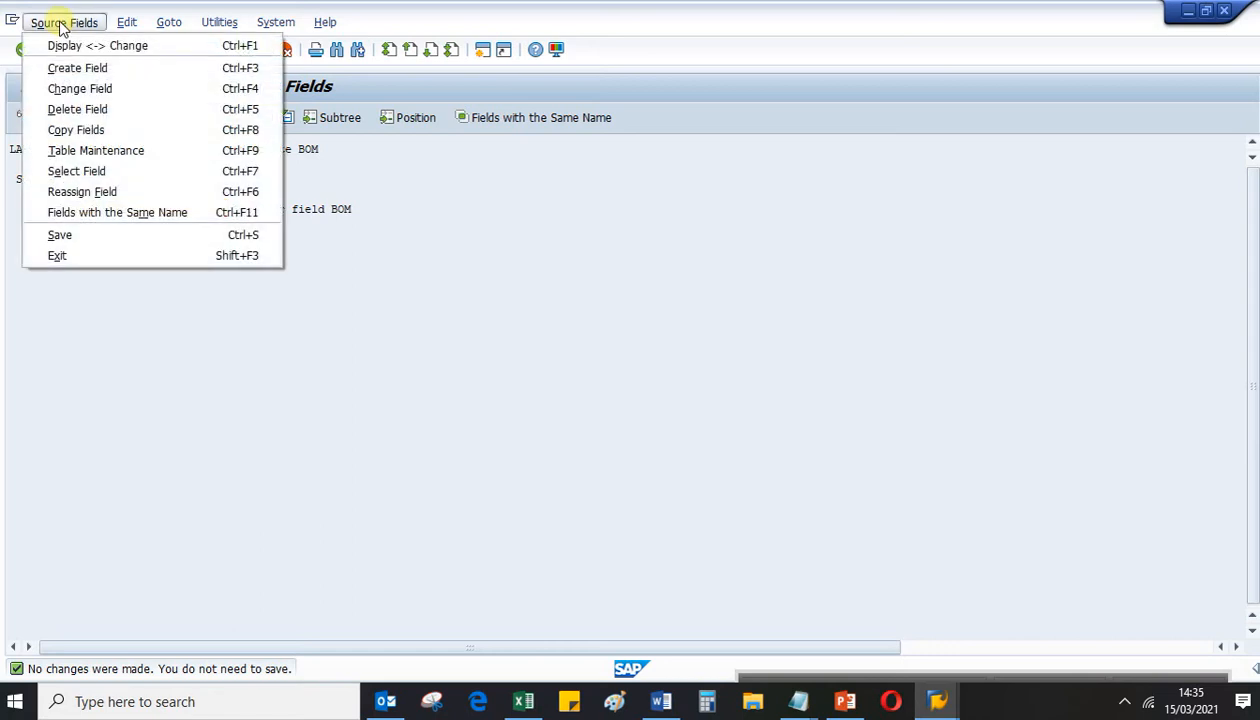
left_click(91, 157)
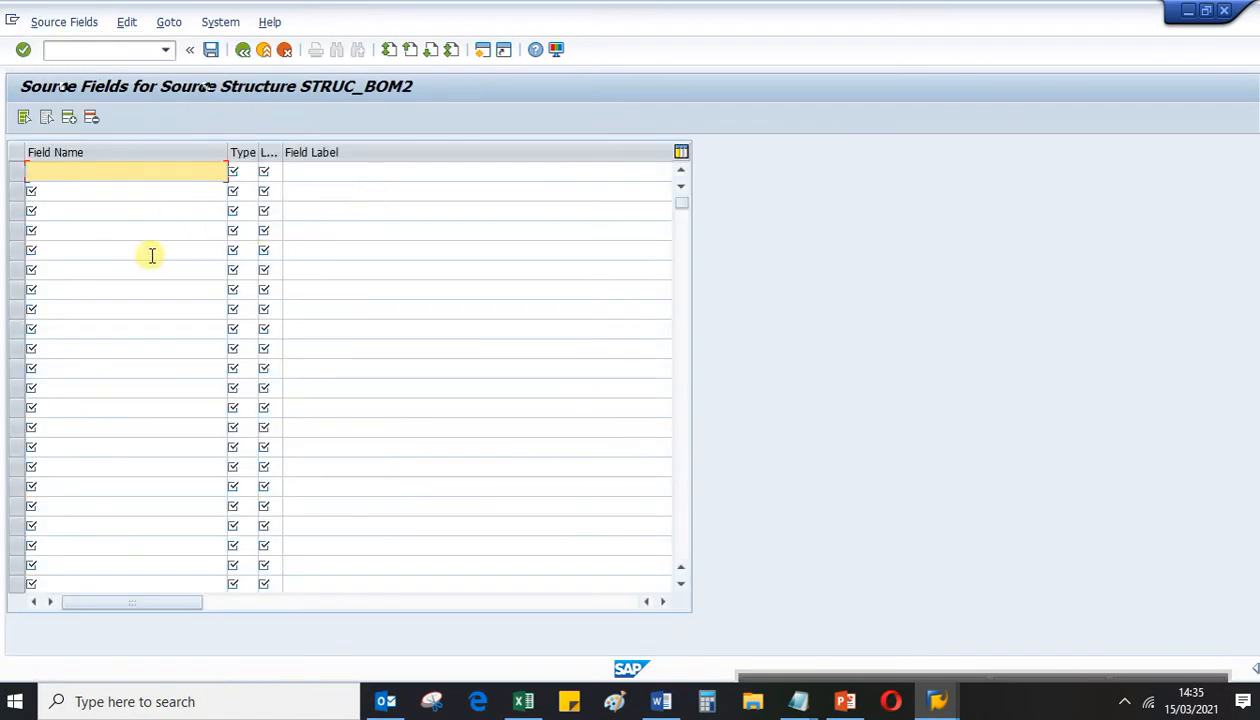
left_click(149, 267)
left_click(145, 194)
left_click(141, 212)
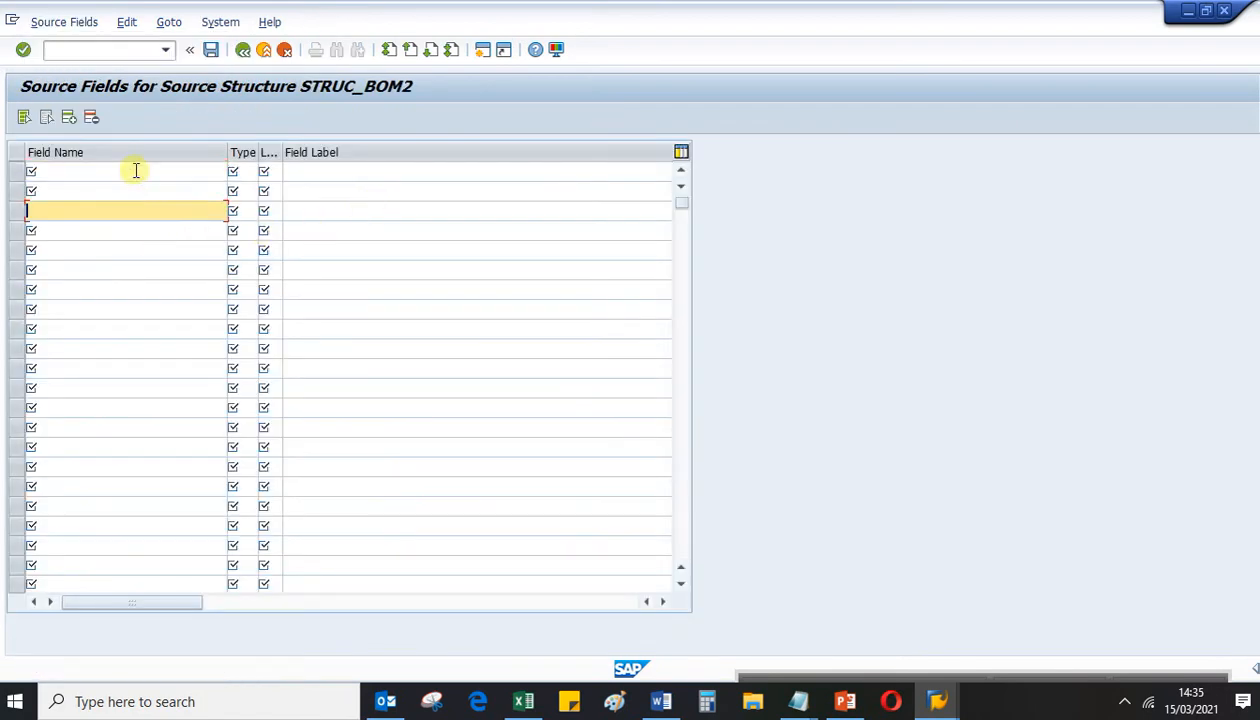
left_click(137, 172)
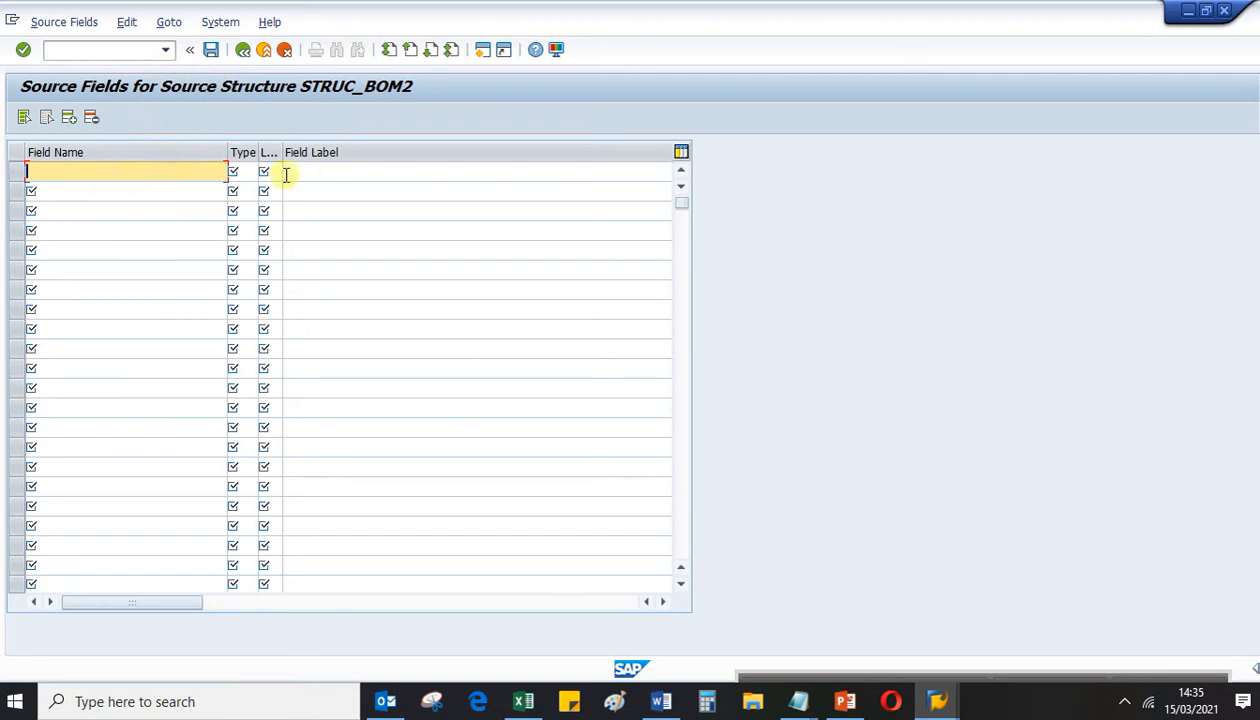
left_click(245, 54)
left_click(245, 54)
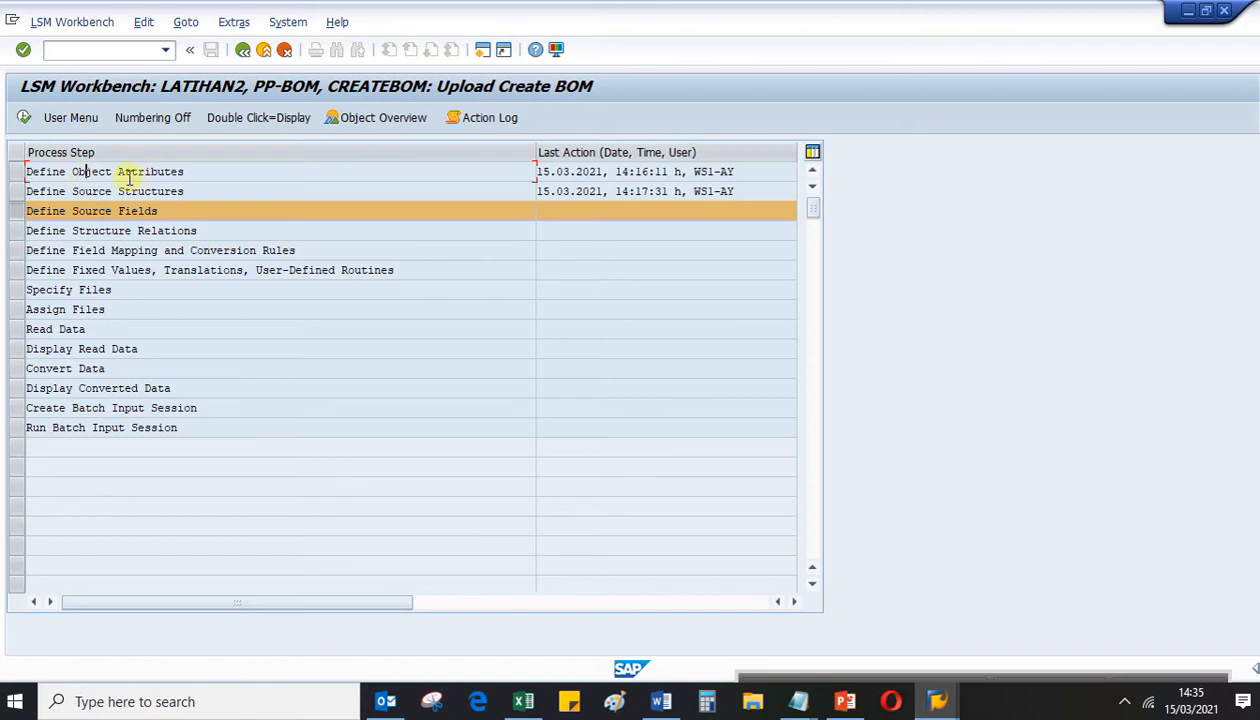
Open the object attributes of CREATEBOM and display the recordings overview of project LATIHAN2
left_click(24, 117)
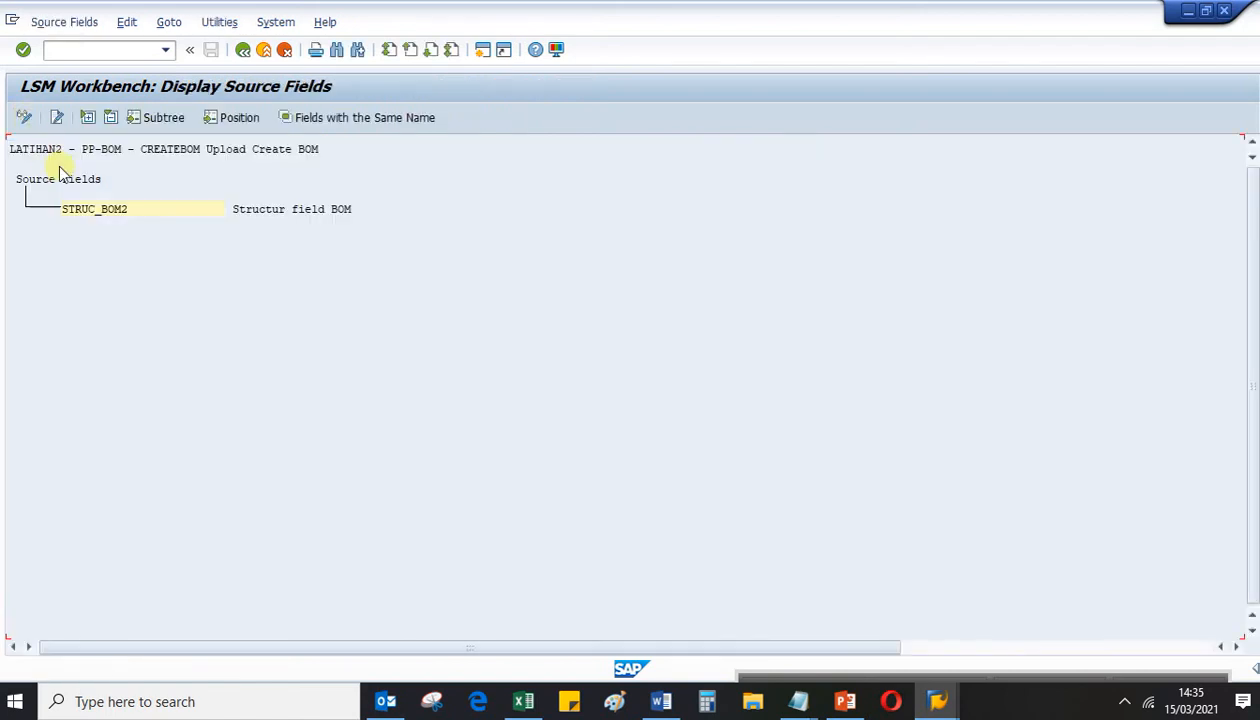
left_click(242, 49)
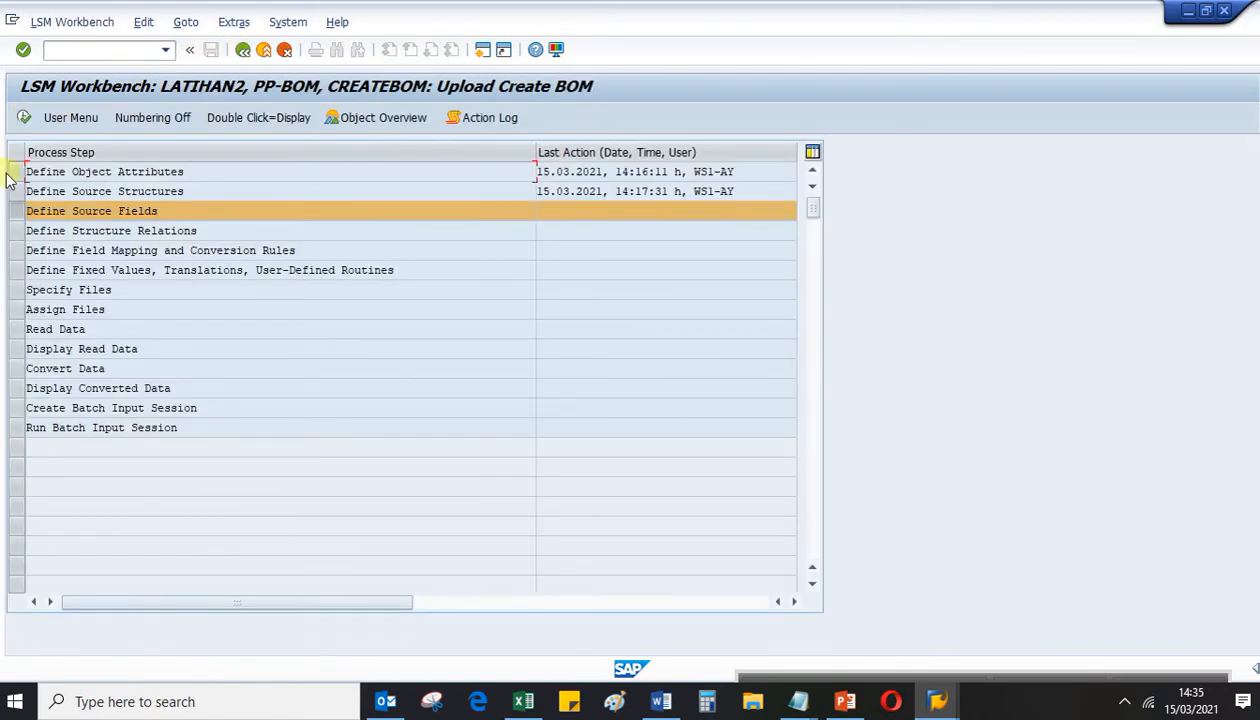
left_click(10, 174)
left_click(24, 117)
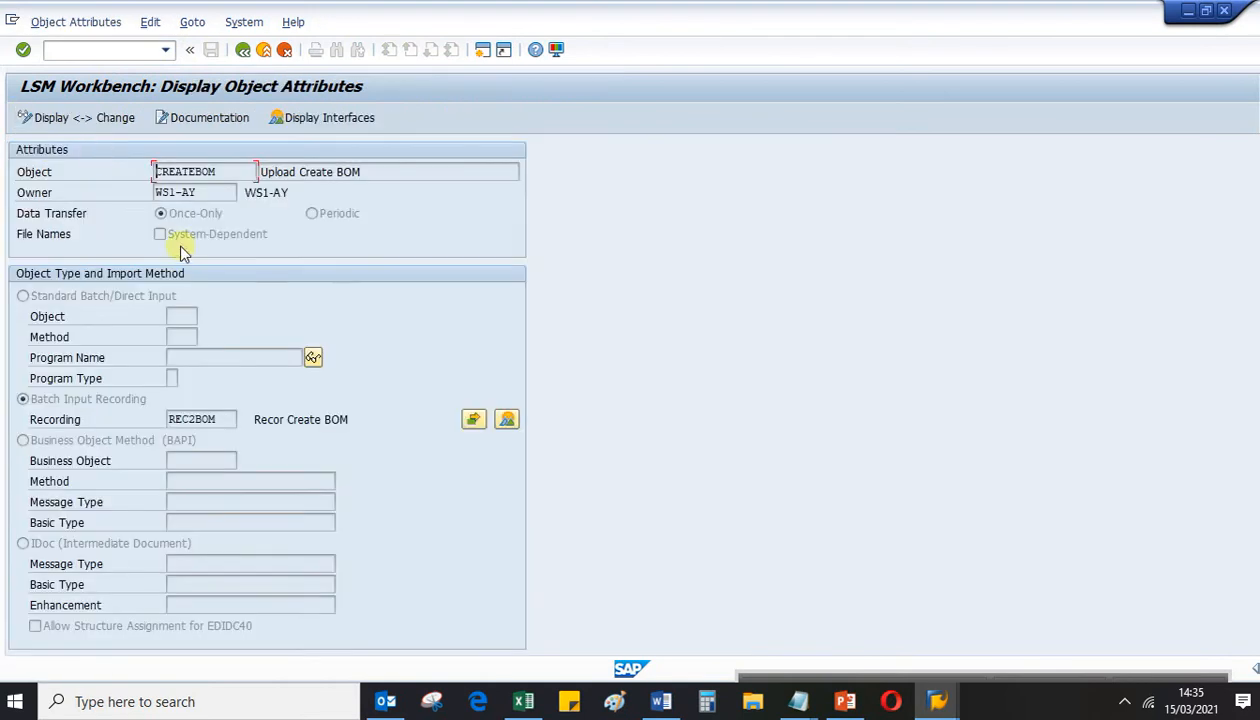
left_click(507, 419)
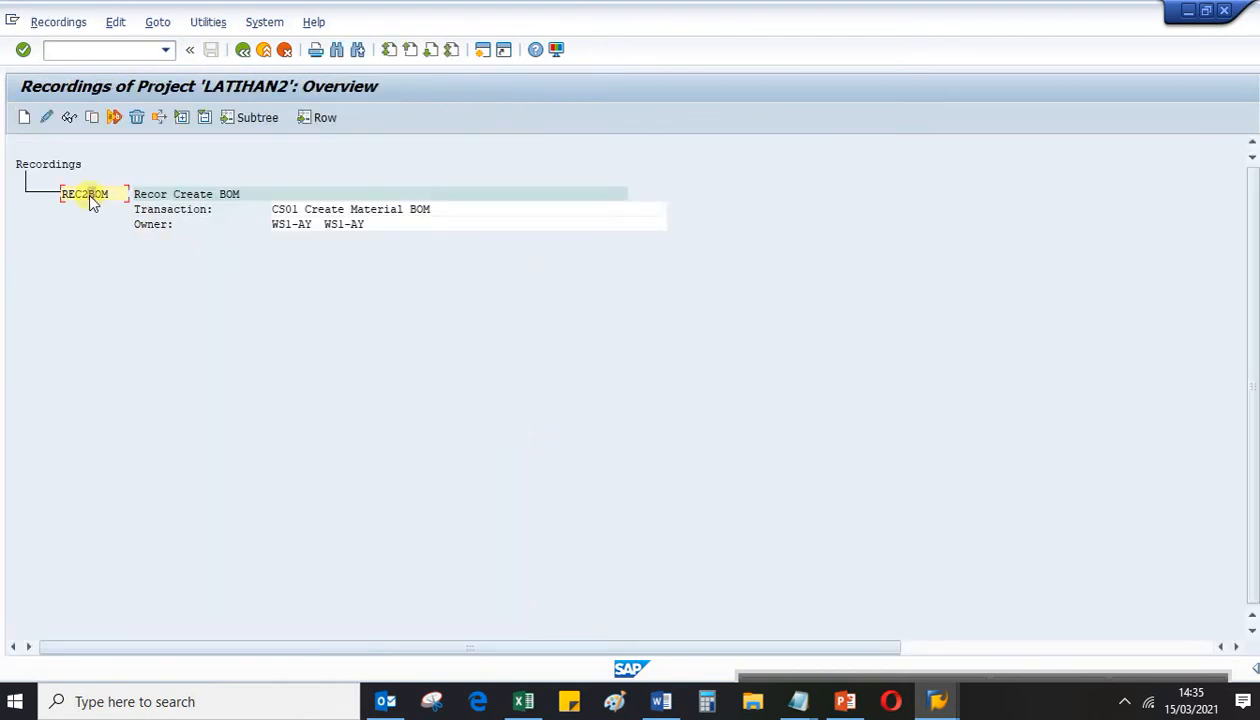
Open recording REC2BOM, view its documentation page and return to the recorded screens
left_click(90, 195)
double_click(102, 197)
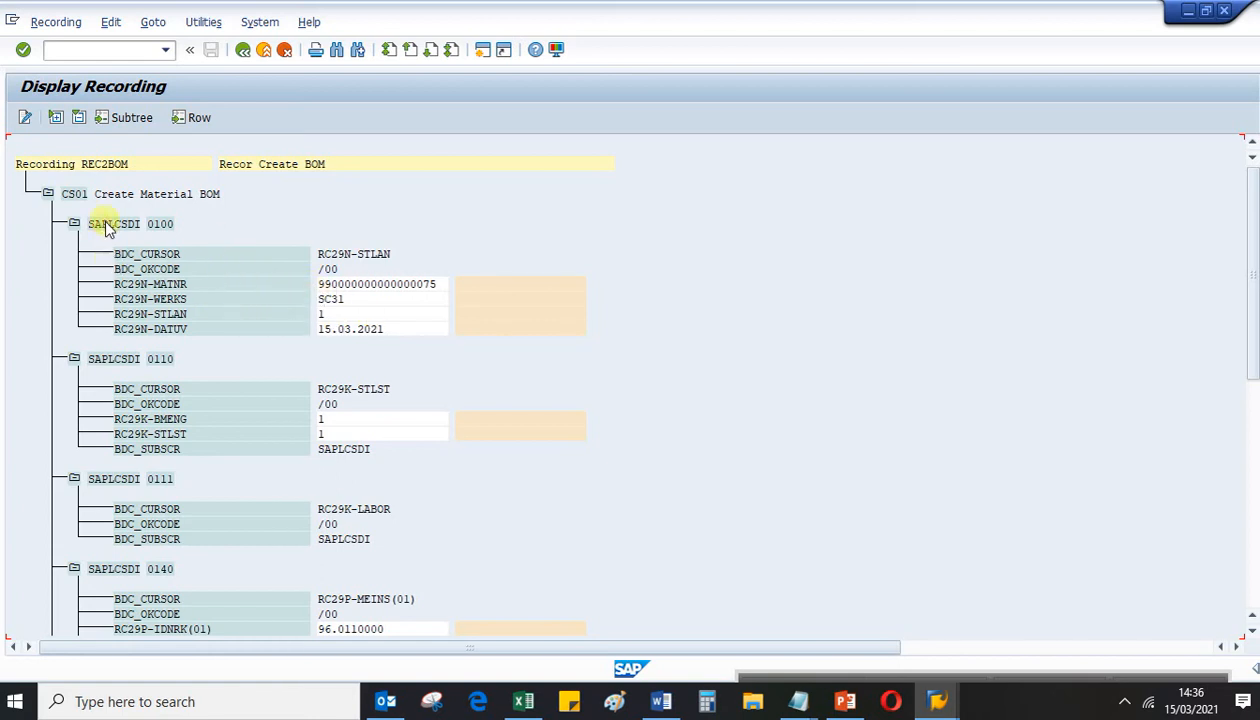
left_click(101, 195)
left_click(25, 117)
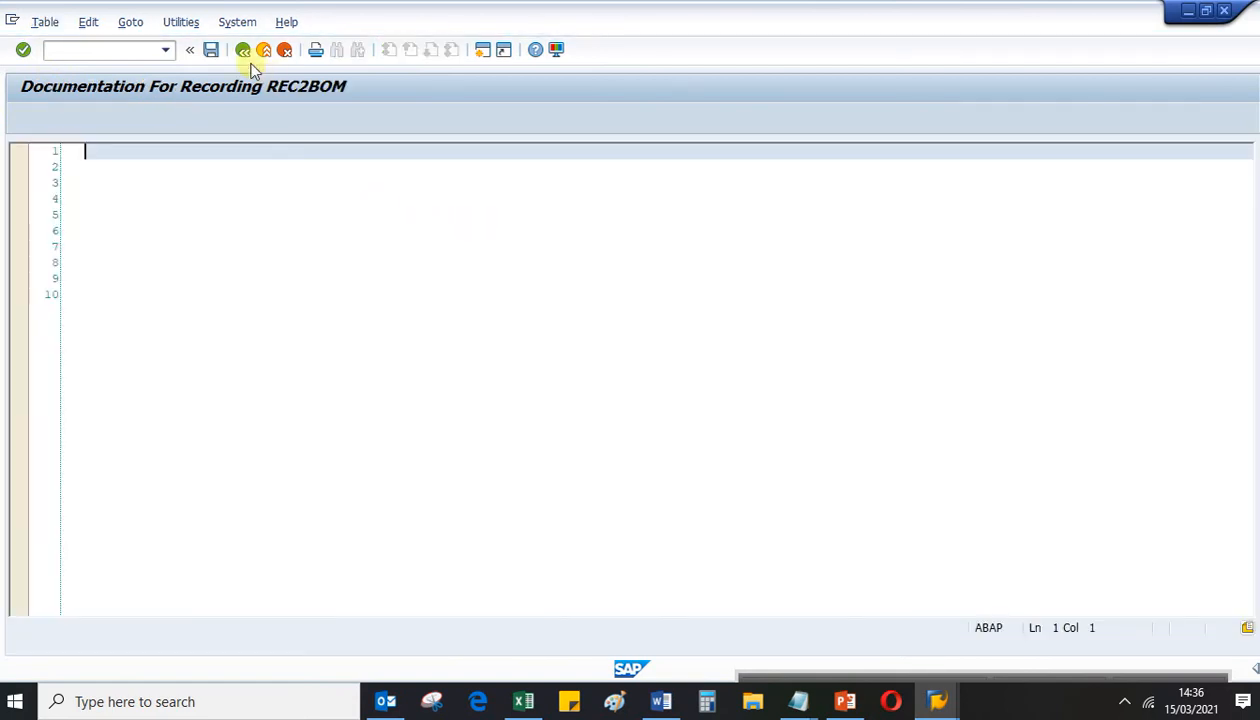
left_click(243, 50)
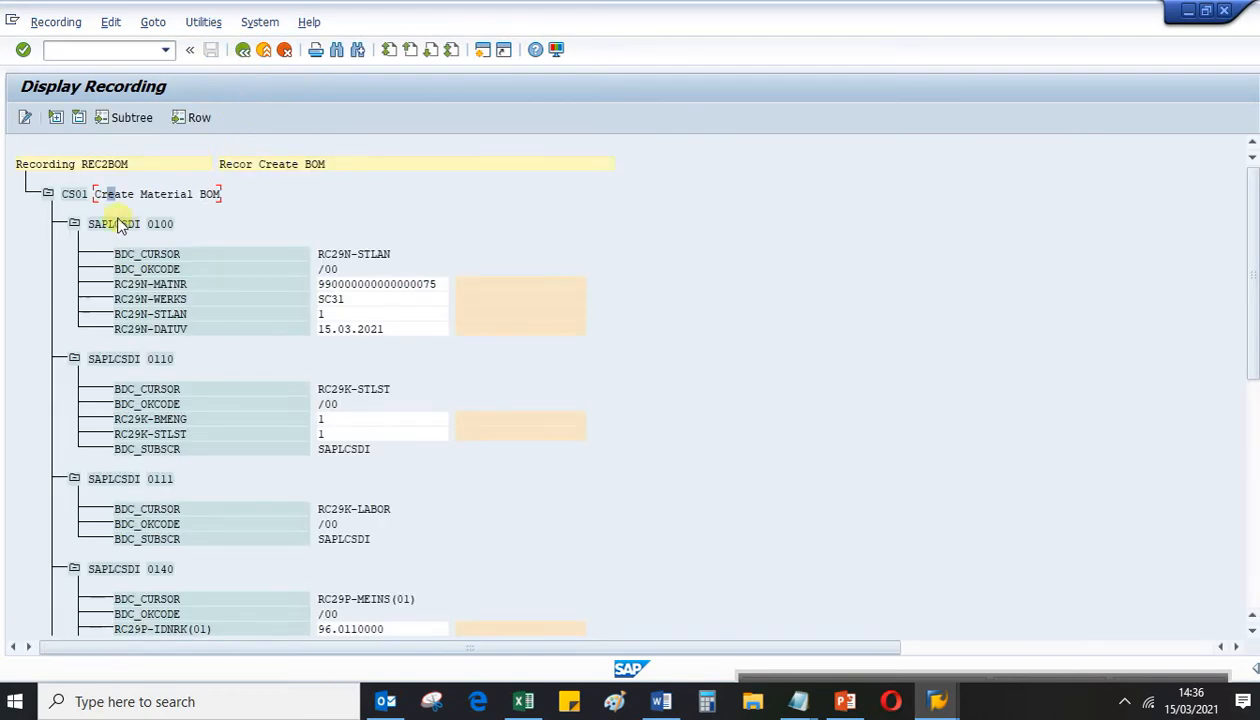
Switch recording REC2BOM from display to change mode so its field names can be edited
left_click(118, 224)
left_click(117, 226)
left_click(56, 22)
mouse_move(126, 27)
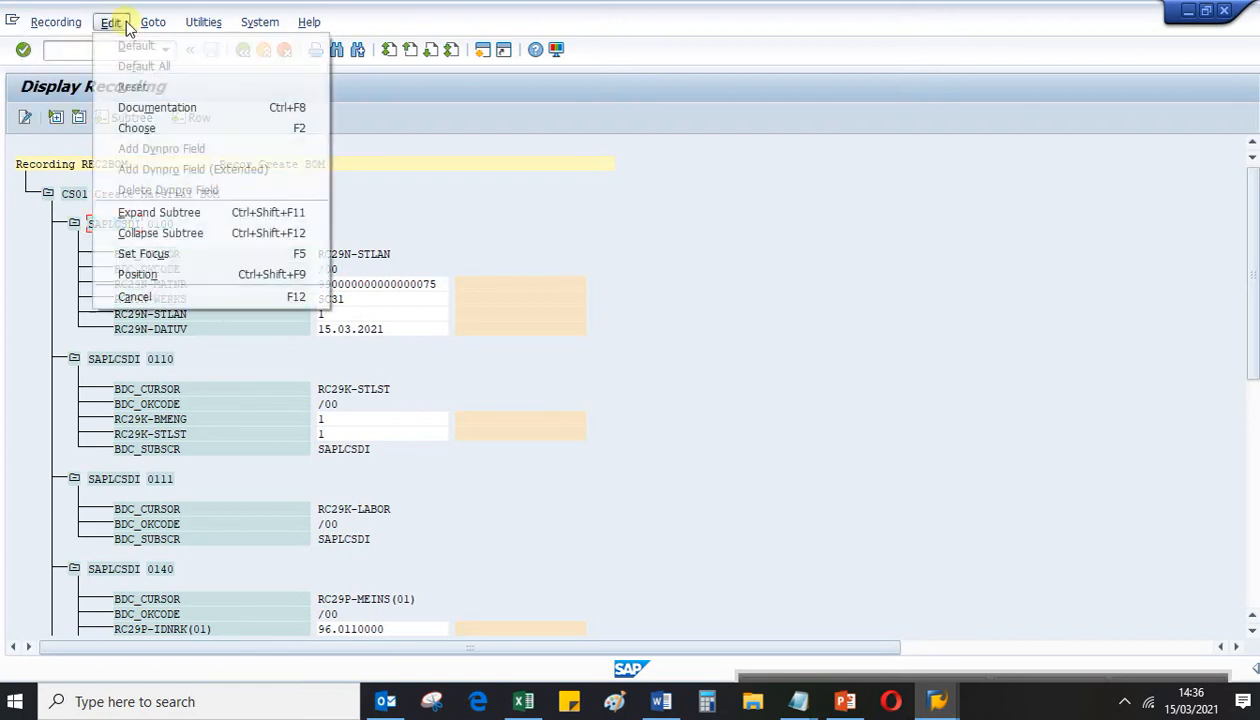
left_click(346, 129)
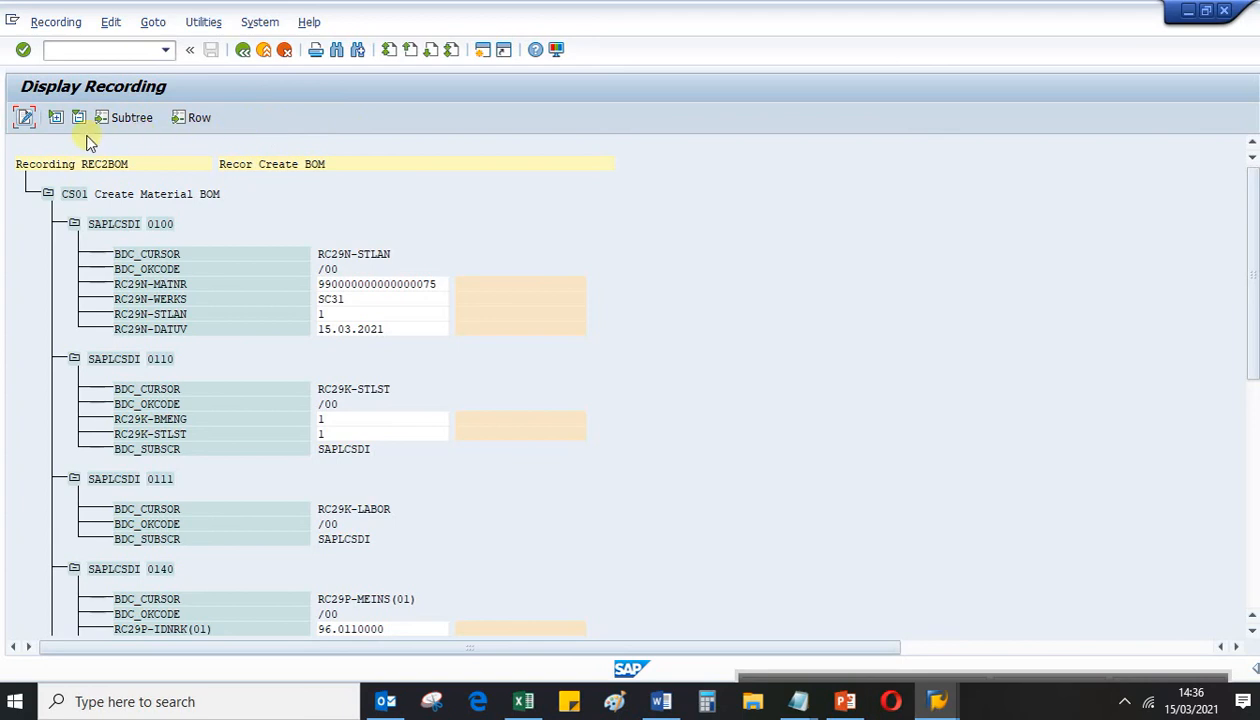
left_click(56, 117)
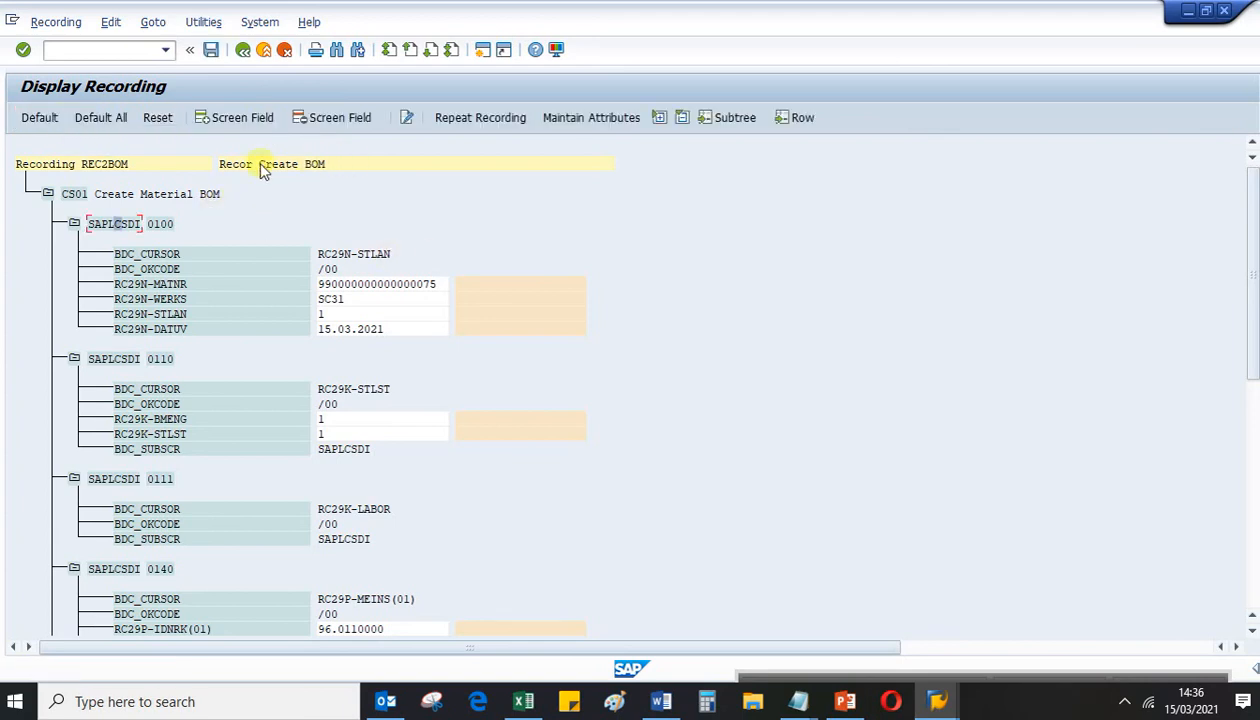
Assign default field names and descriptions to all recorded fields of REC2BOM with Default All
left_click(95, 166)
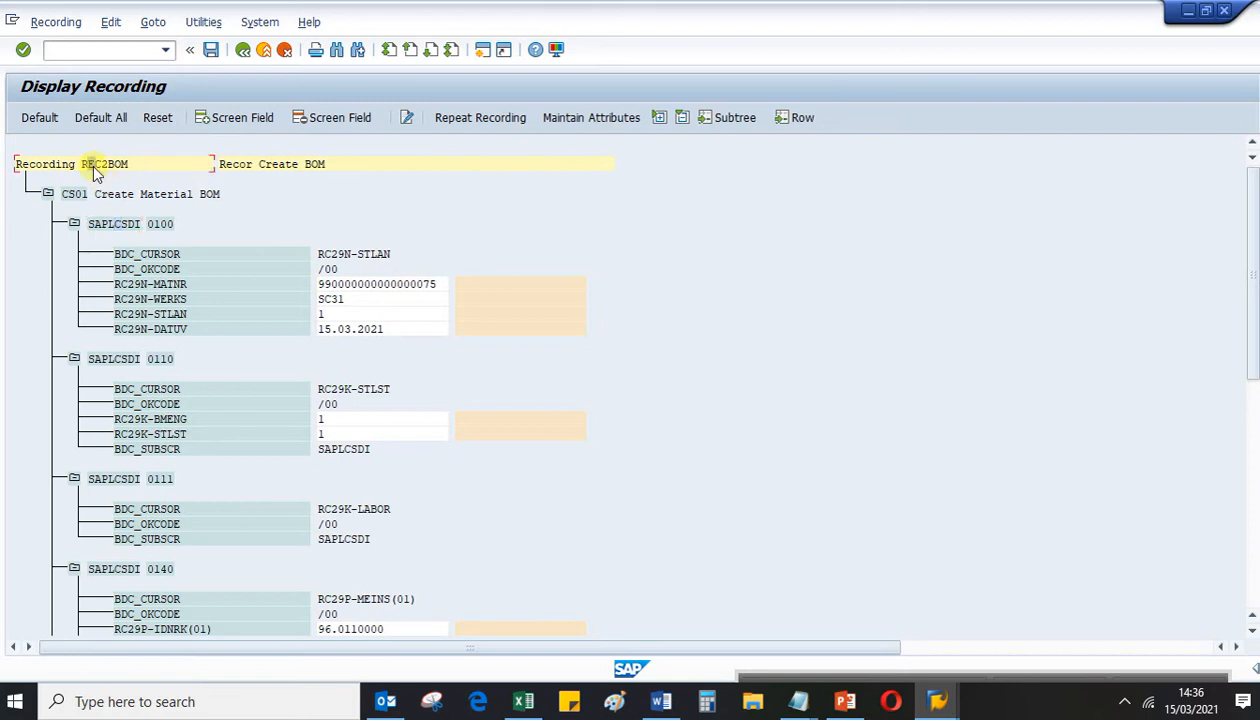
left_click(153, 22)
mouse_move(68, 28)
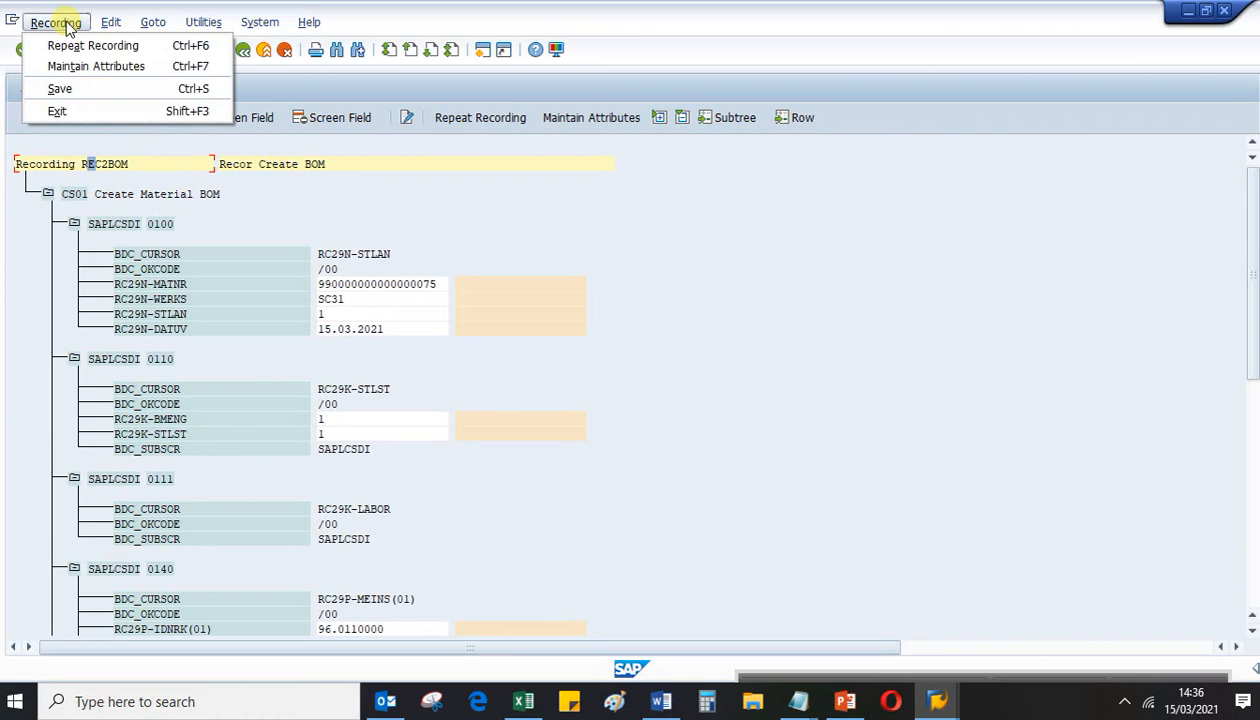
left_click(441, 191)
left_click(91, 166)
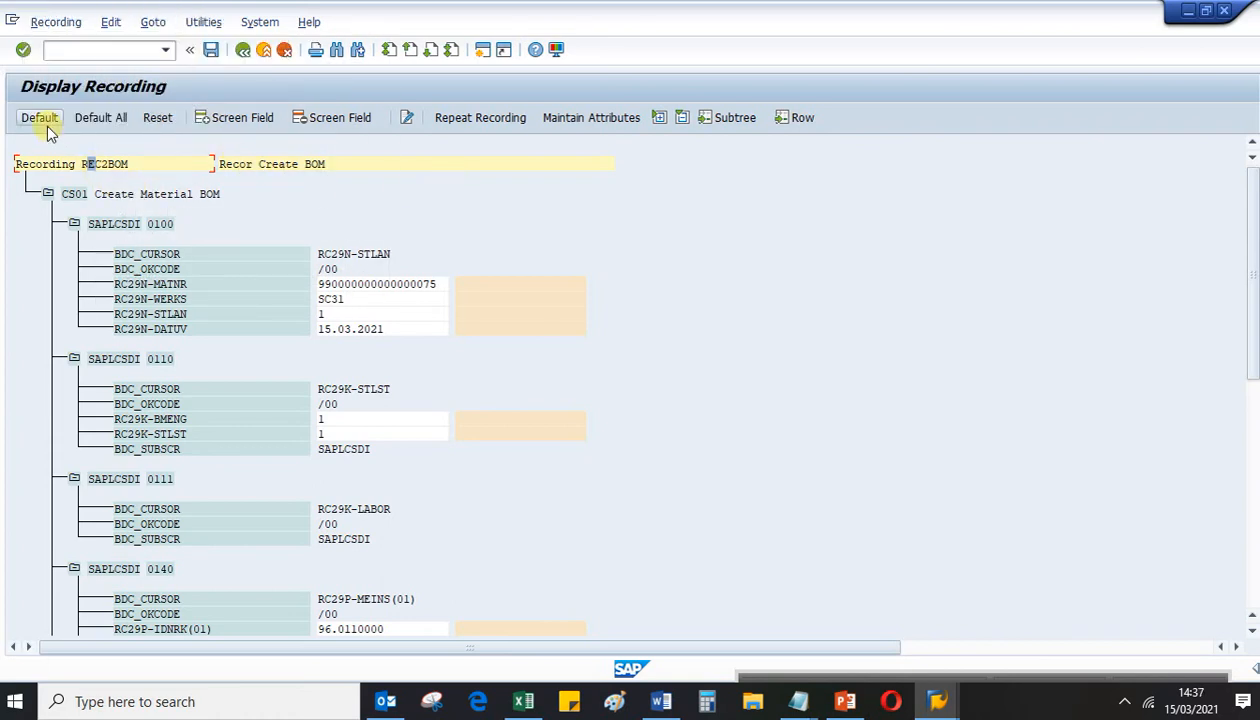
left_click(101, 120)
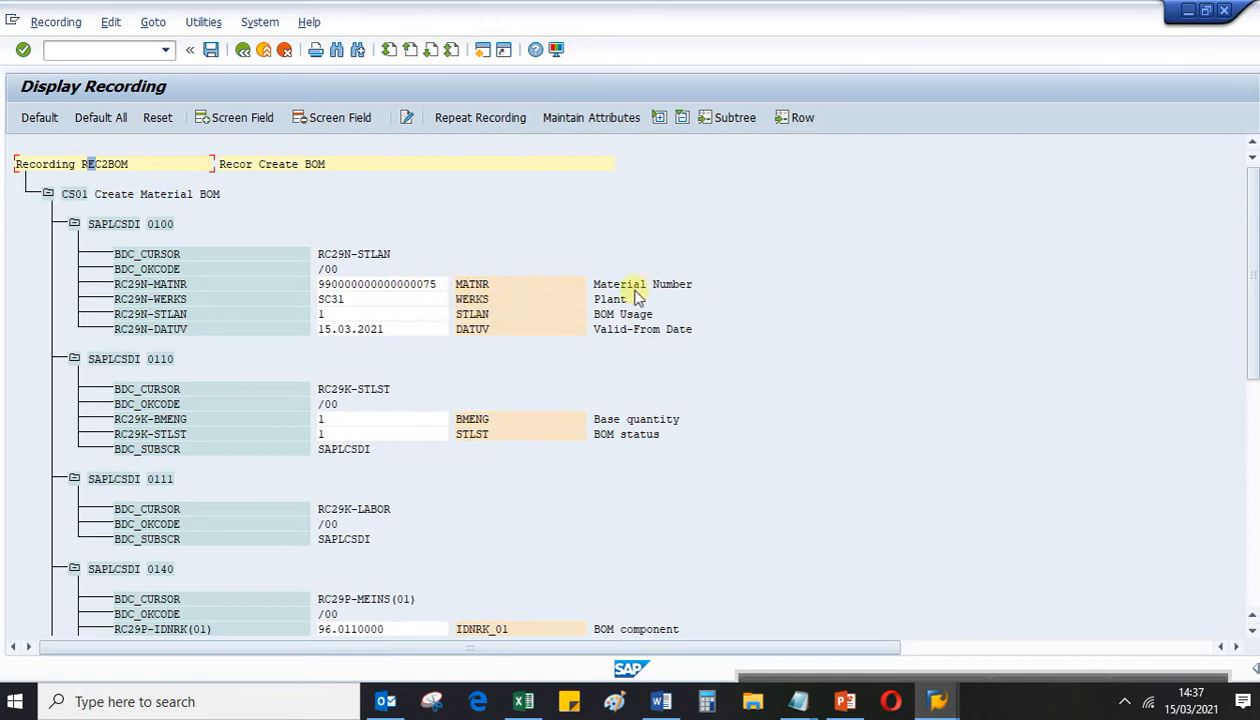
Review the default names and descriptions assigned to the recorded fields from screen 0100 through screen 0131
scroll(554, 326, "down", 3)
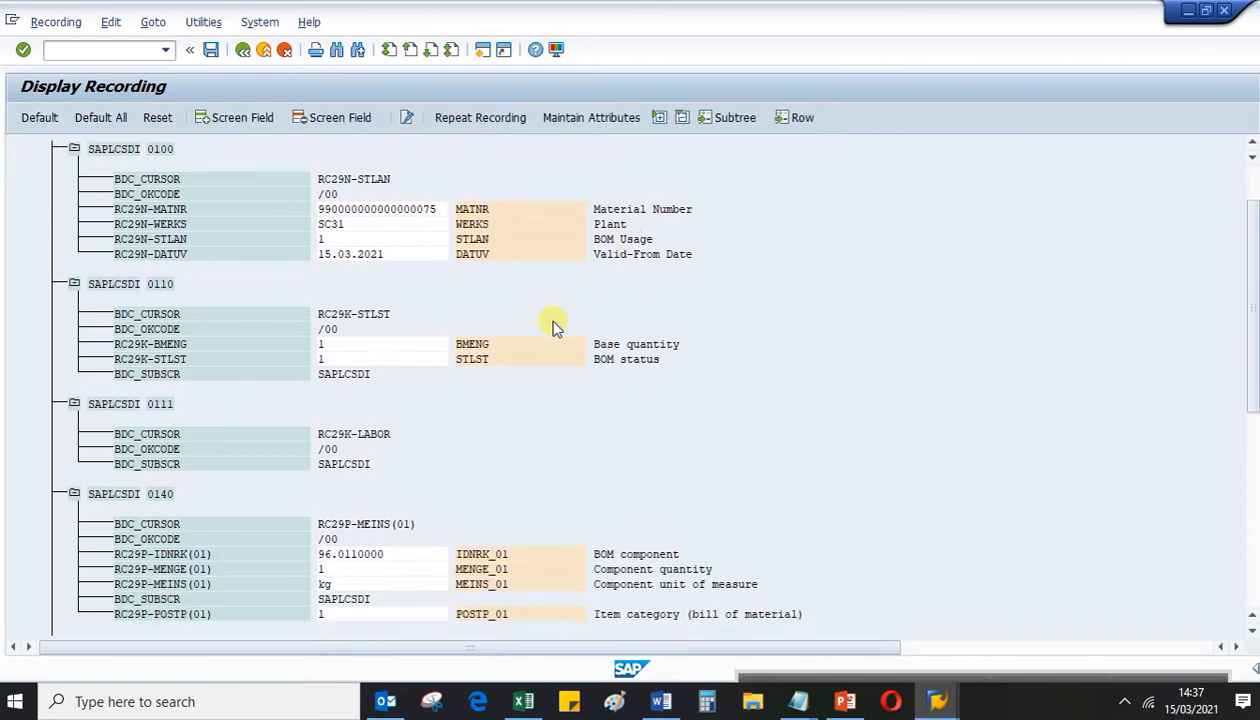
scroll(554, 326, "down", 3)
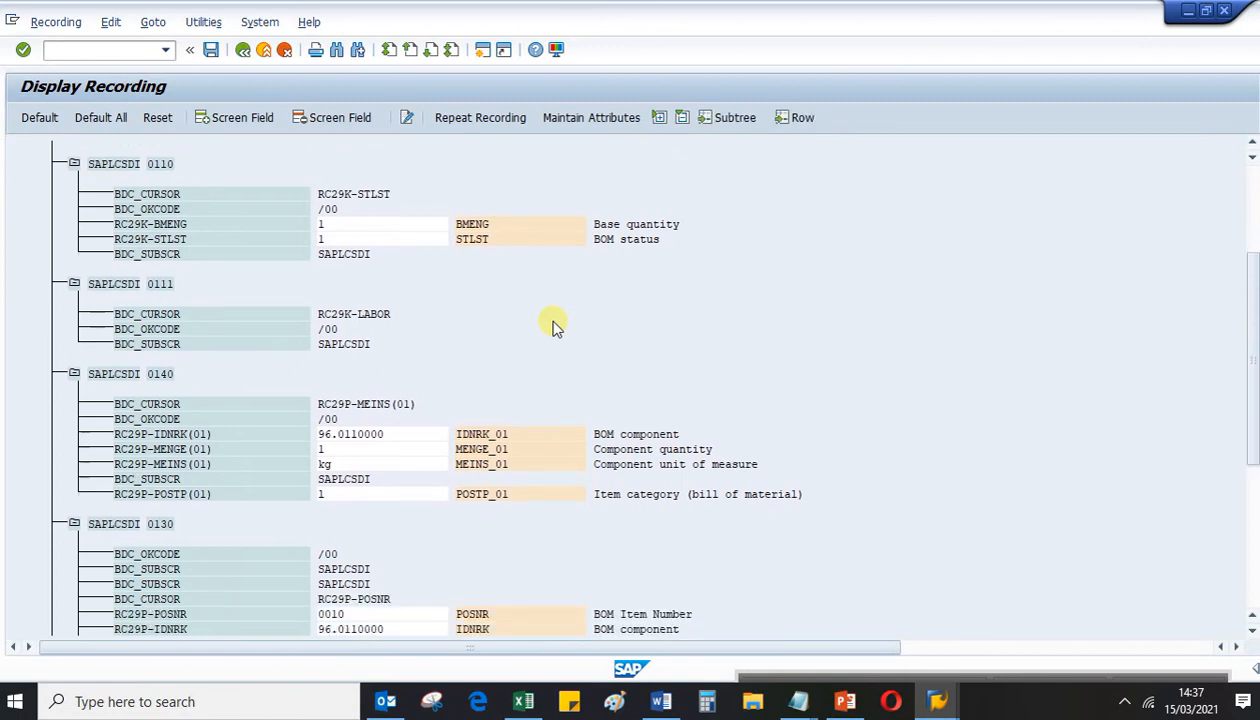
scroll(554, 330, "down", 4)
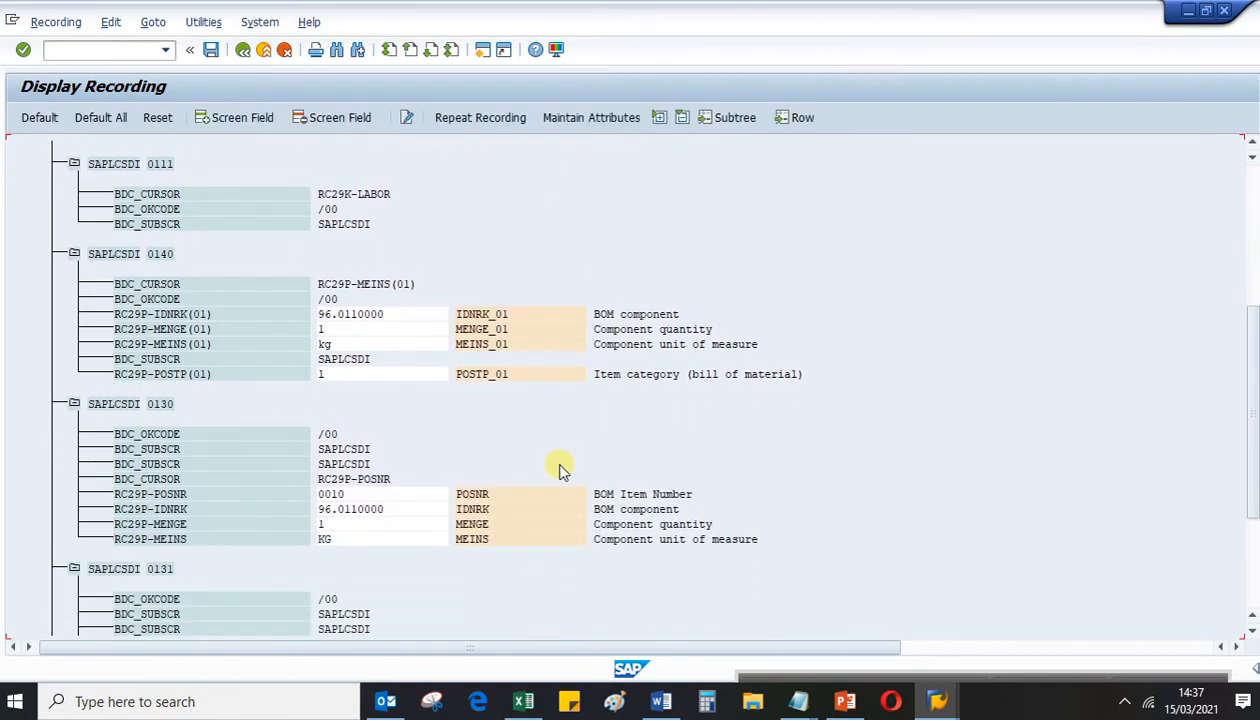
scroll(560, 470, "down", 5)
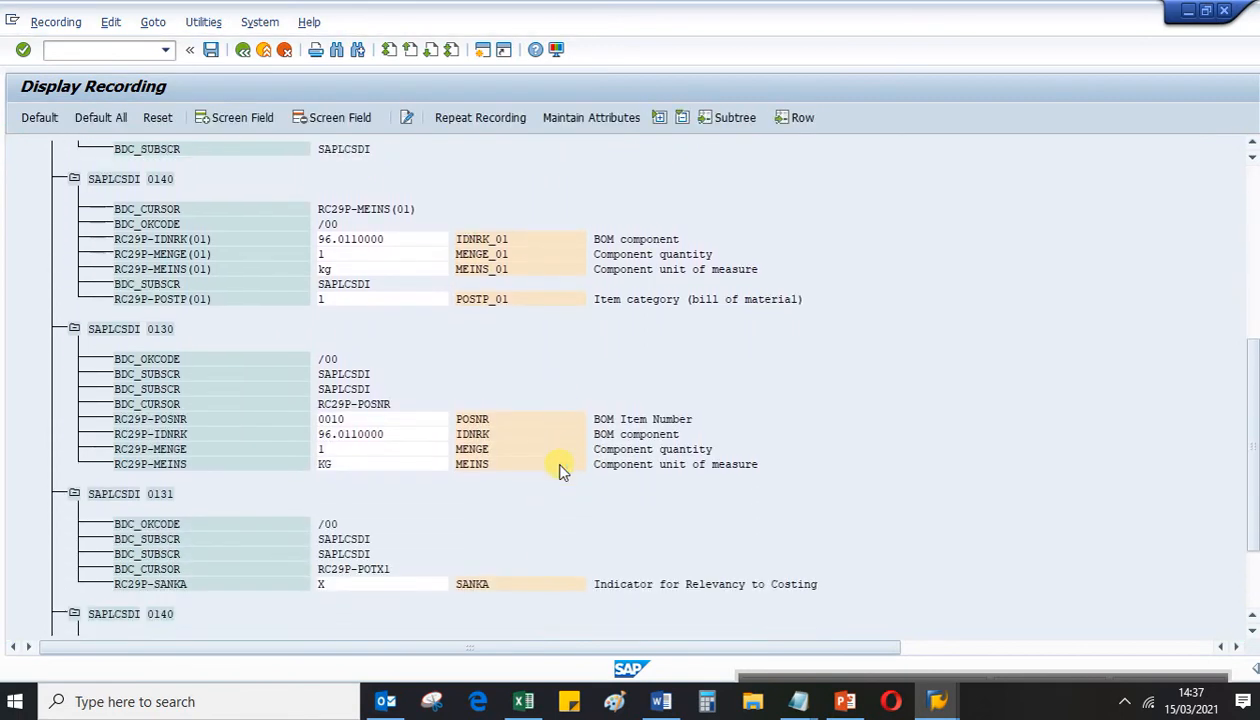
scroll(555, 472, "down", 1)
scroll(570, 500, "up", 2)
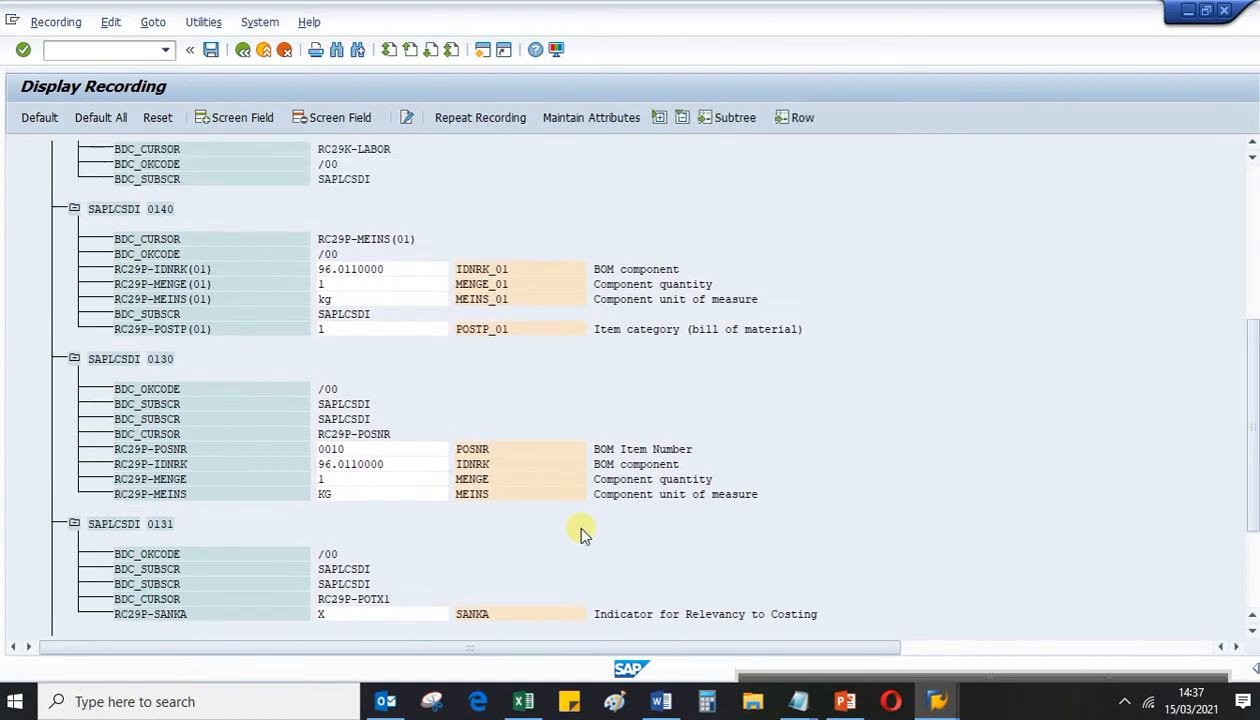
scroll(581, 528, "up", 5)
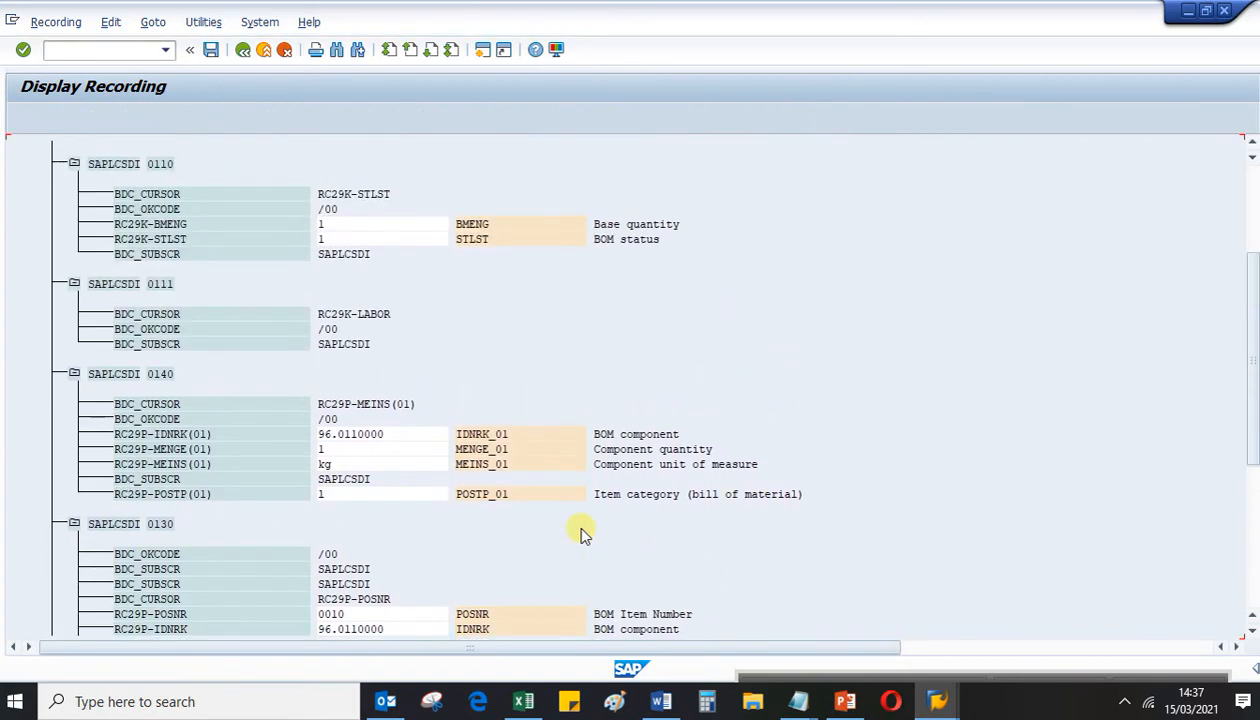
scroll(581, 530, "up", 6)
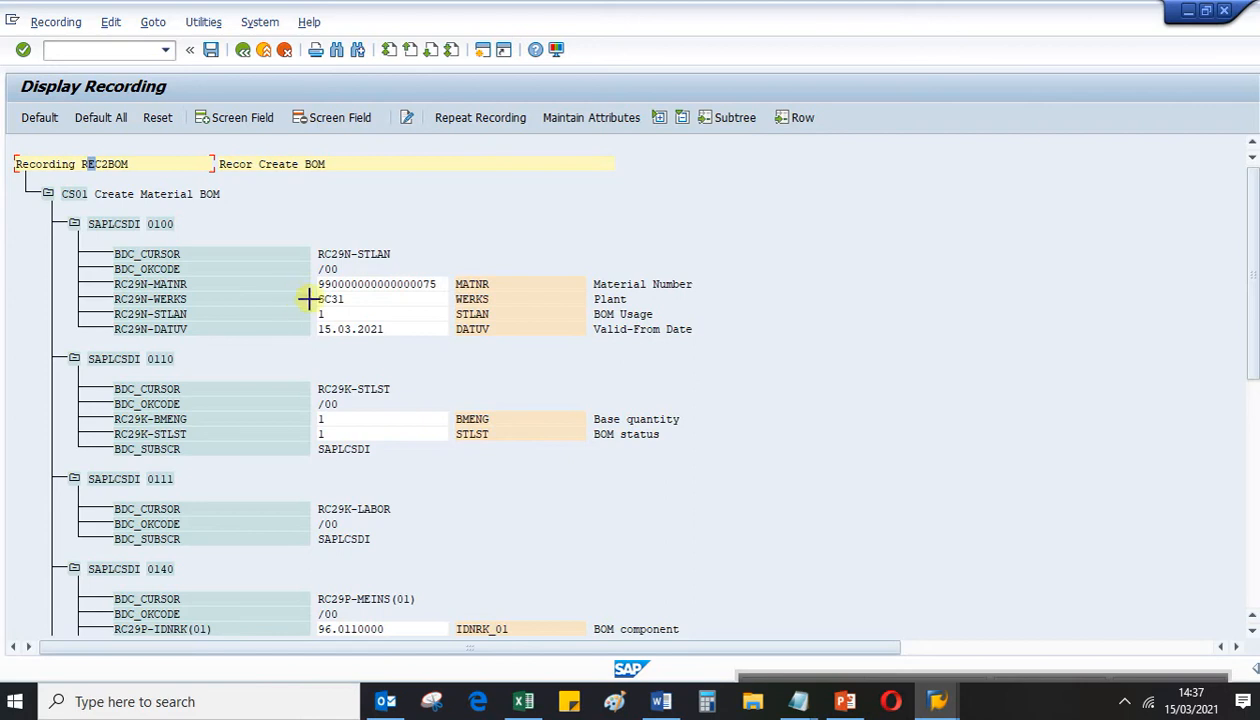
Copy the values, names and descriptions of the screen 0100 fields MATNR to DATUV into Excel's Sheet2 of lsmw.xlsx, starting at B3
key("ctrl+y")
left_click_drag(318, 281, 700, 330)
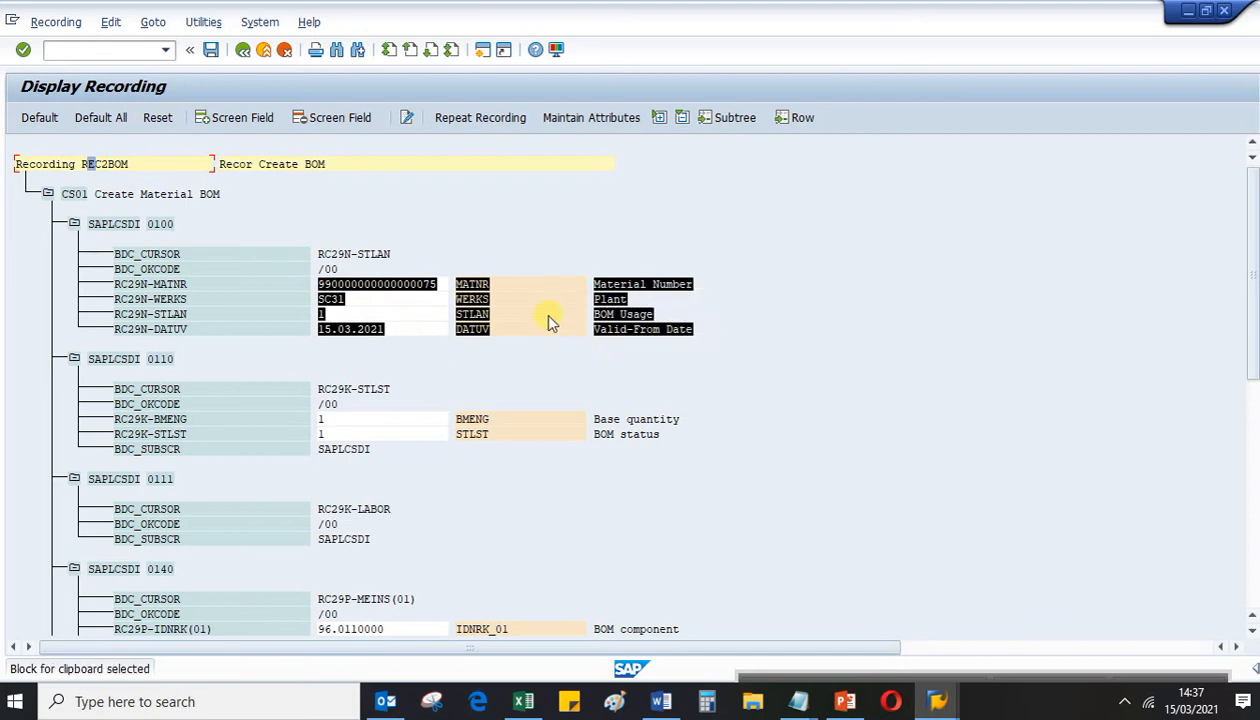
key("ctrl+c")
left_click(524, 704)
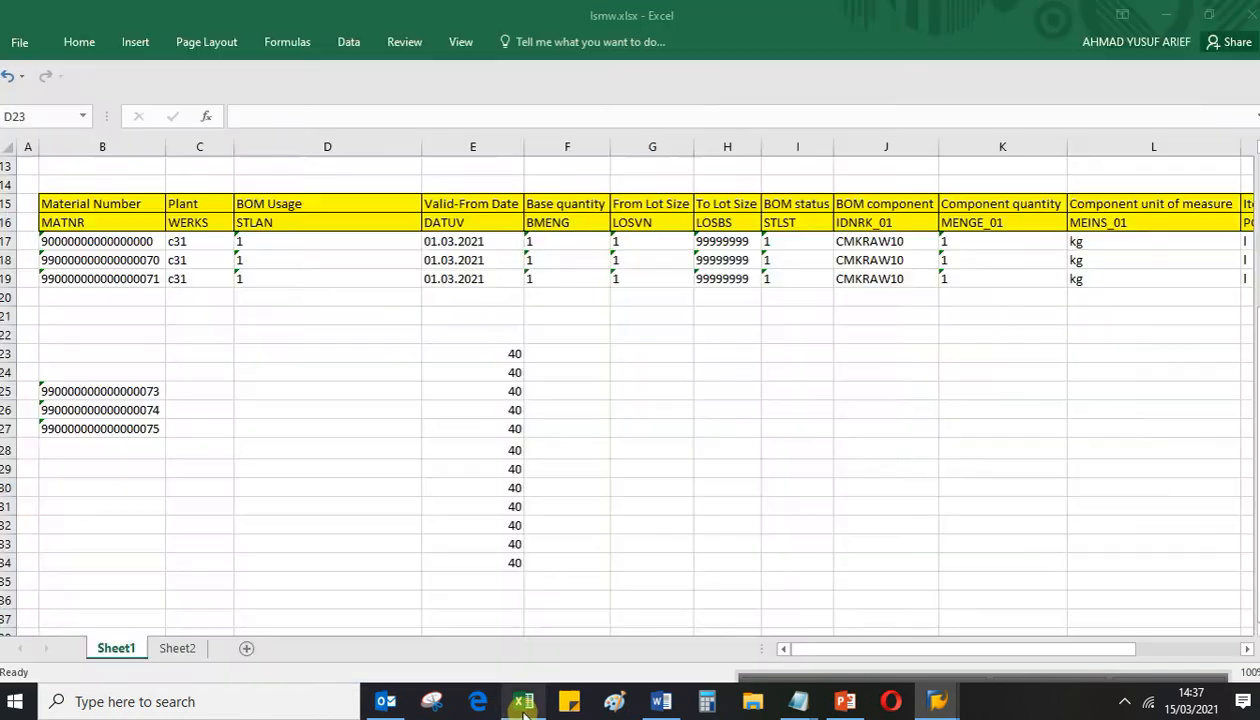
left_click(192, 650)
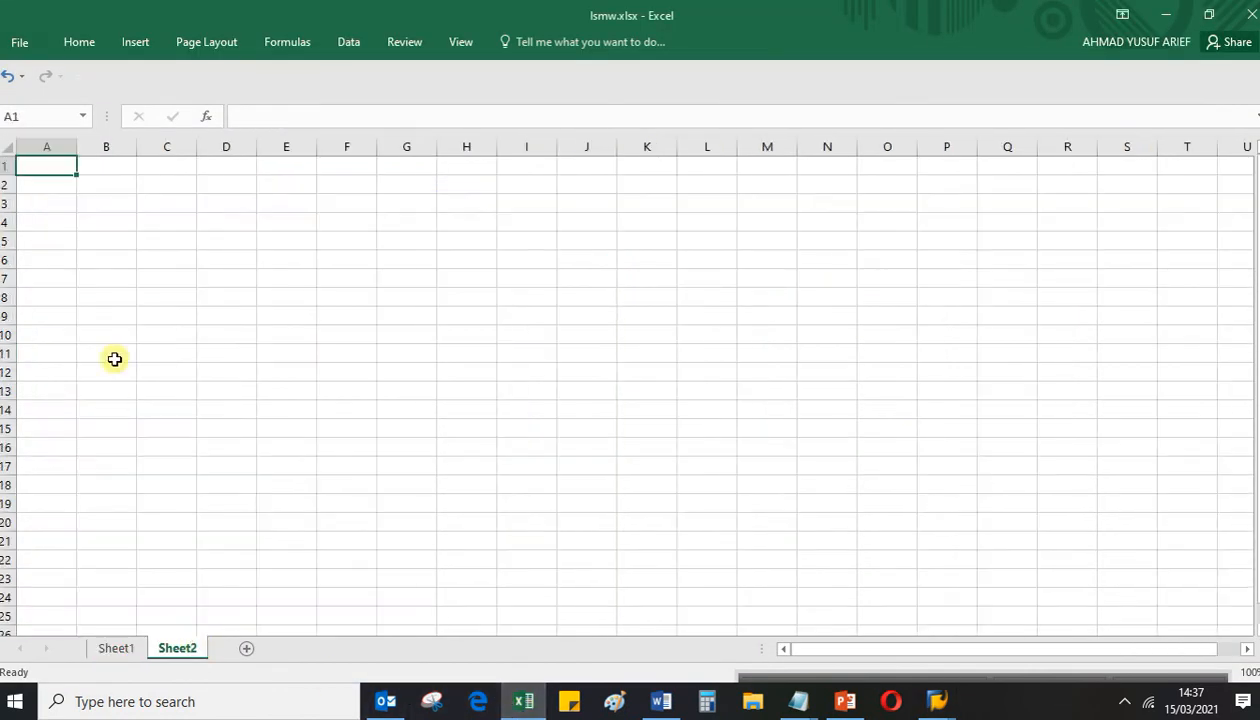
left_click(91, 204)
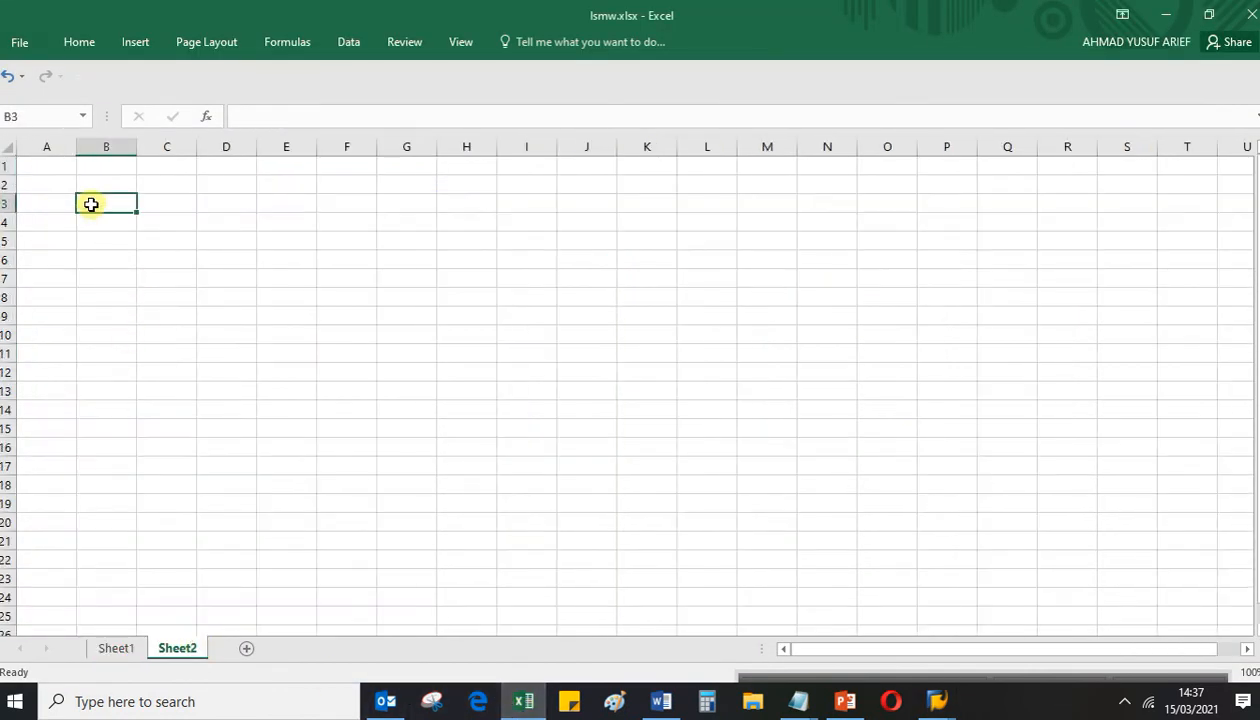
key("ctrl+v")
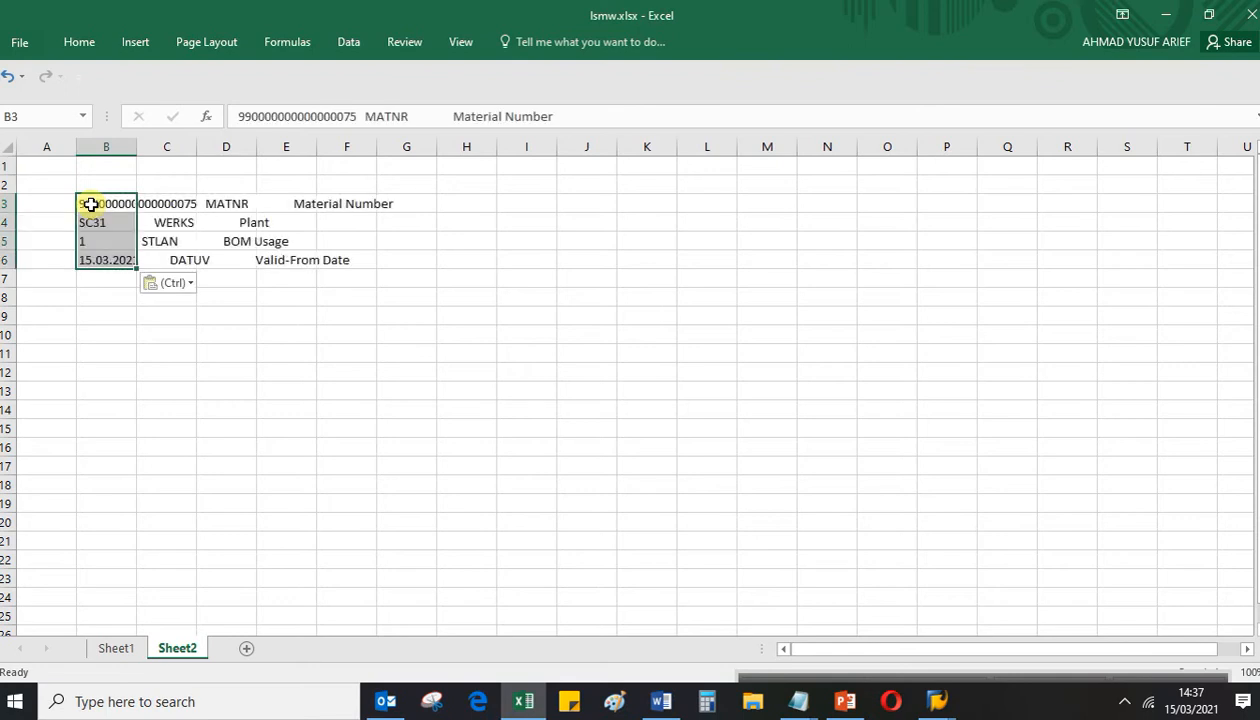
left_click(107, 279)
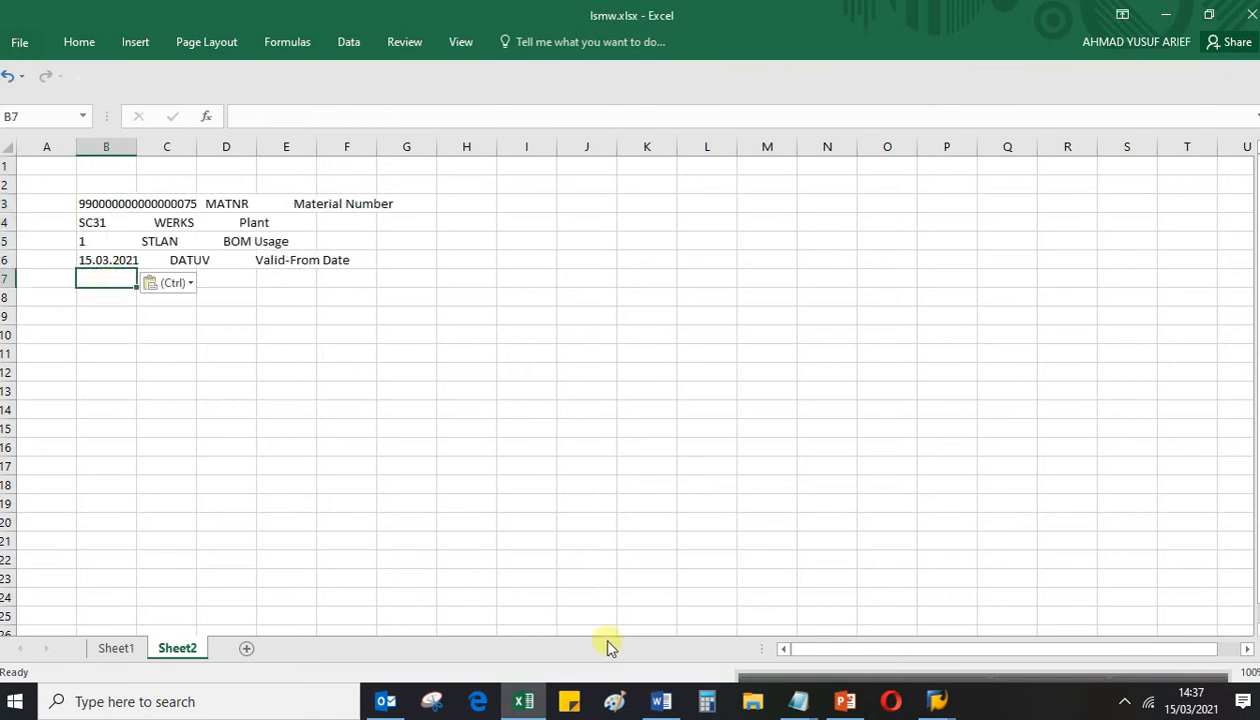
Copy the values, names and descriptions of the SAP recording's screen 0110 fields BMENG and STLST into Excel's Sheet2 at B7
mouse_move(935, 706)
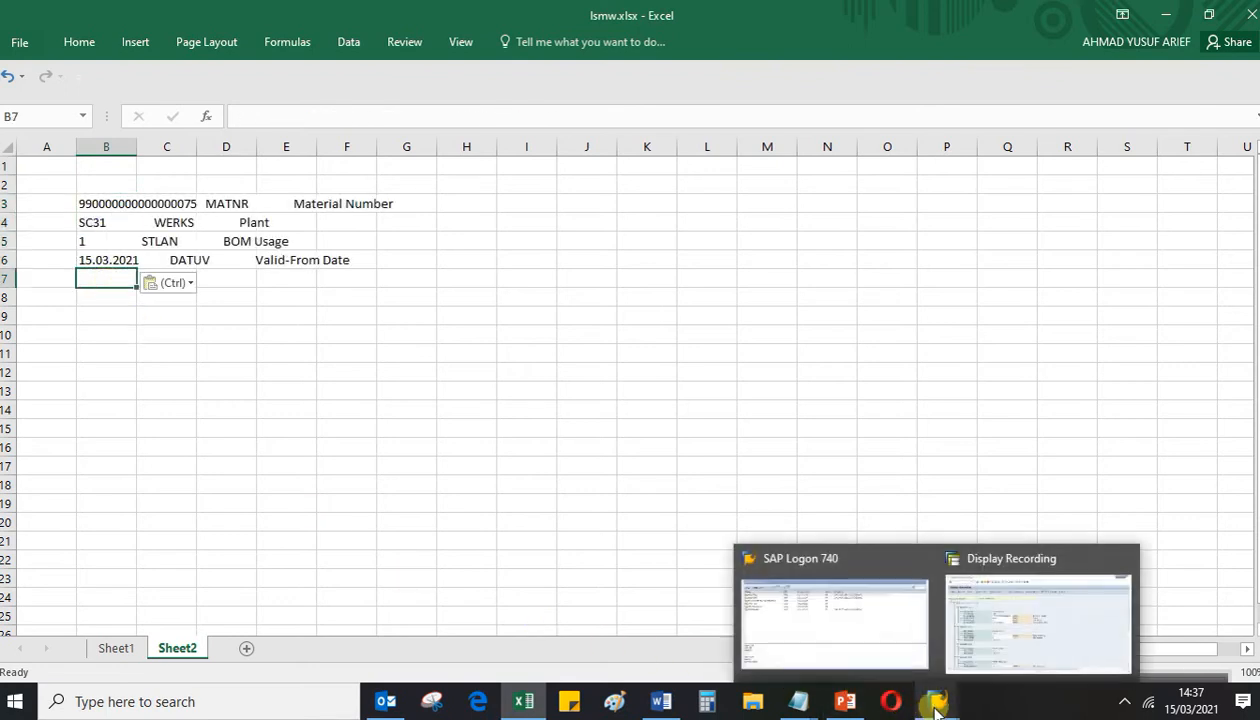
left_click(998, 645)
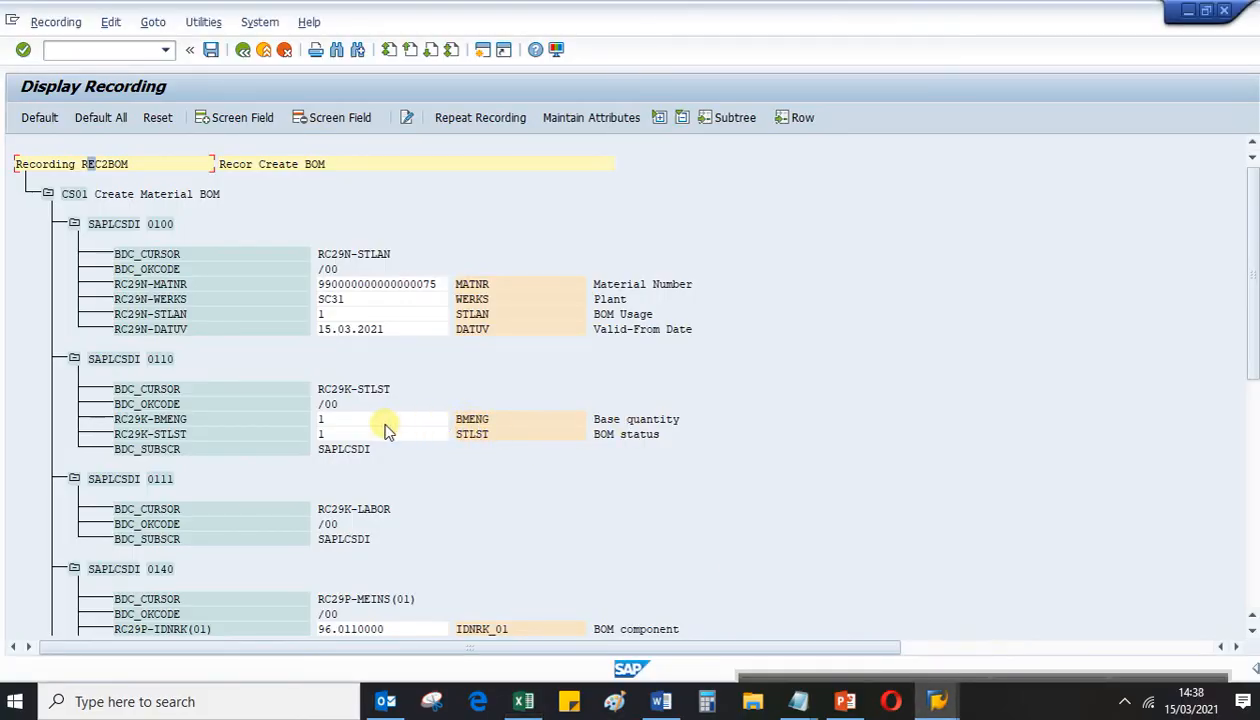
key("ctrl+y")
left_click_drag(313, 412, 702, 435)
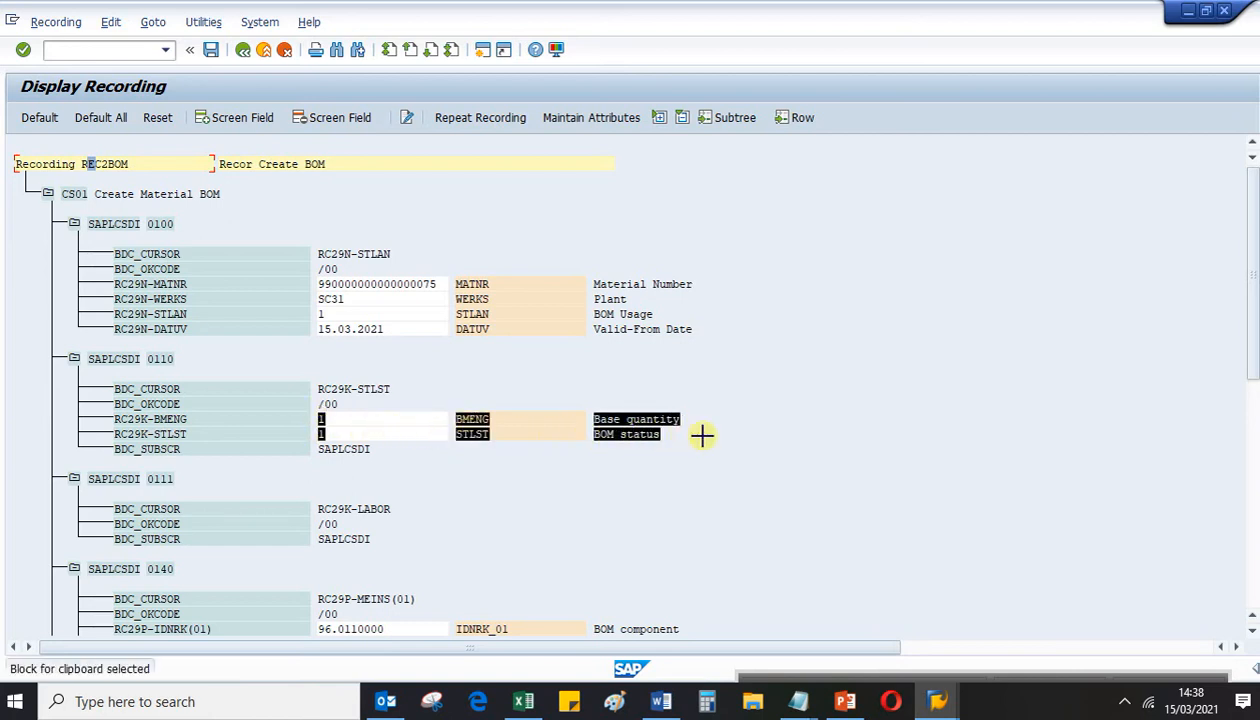
key("ctrl+c")
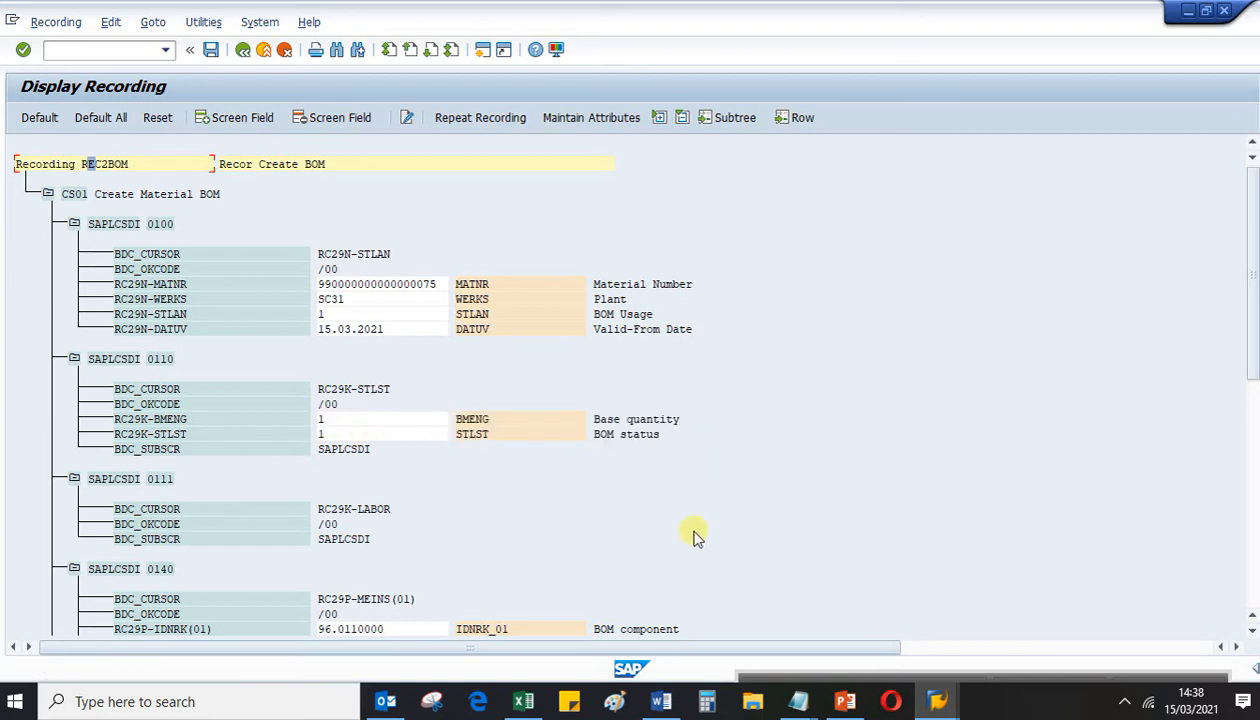
left_click(527, 703)
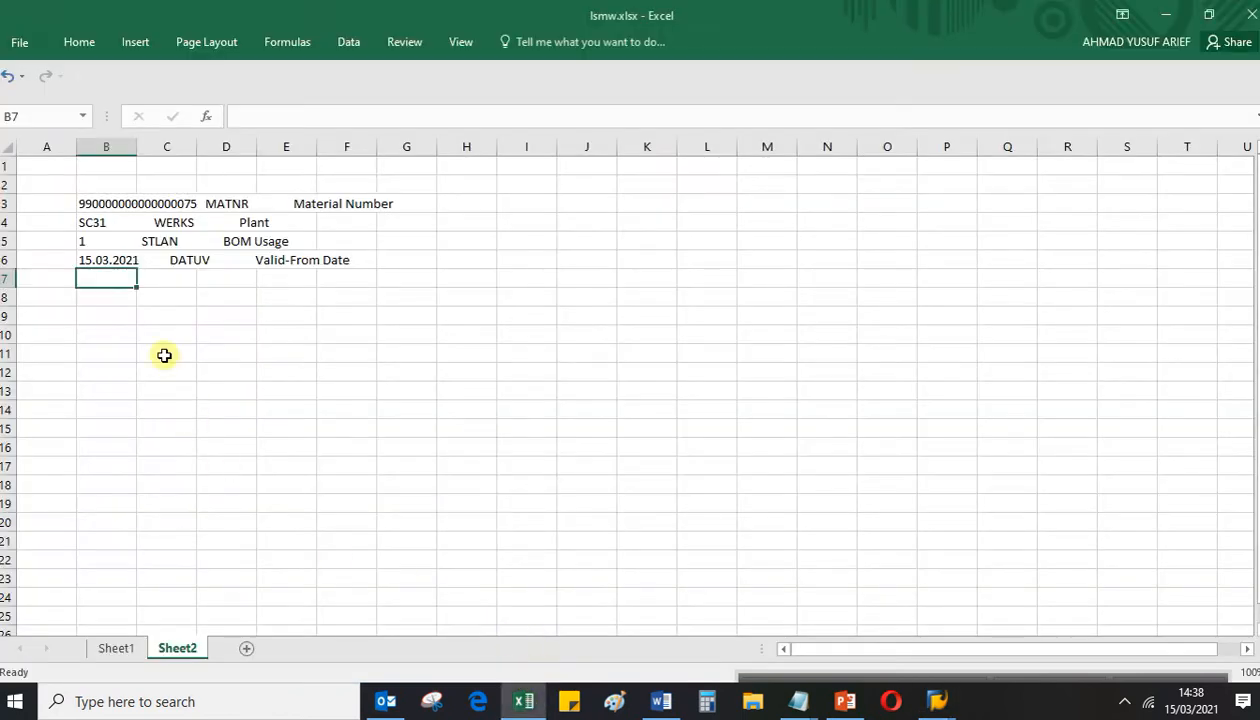
key("ctrl+v")
left_click(120, 322)
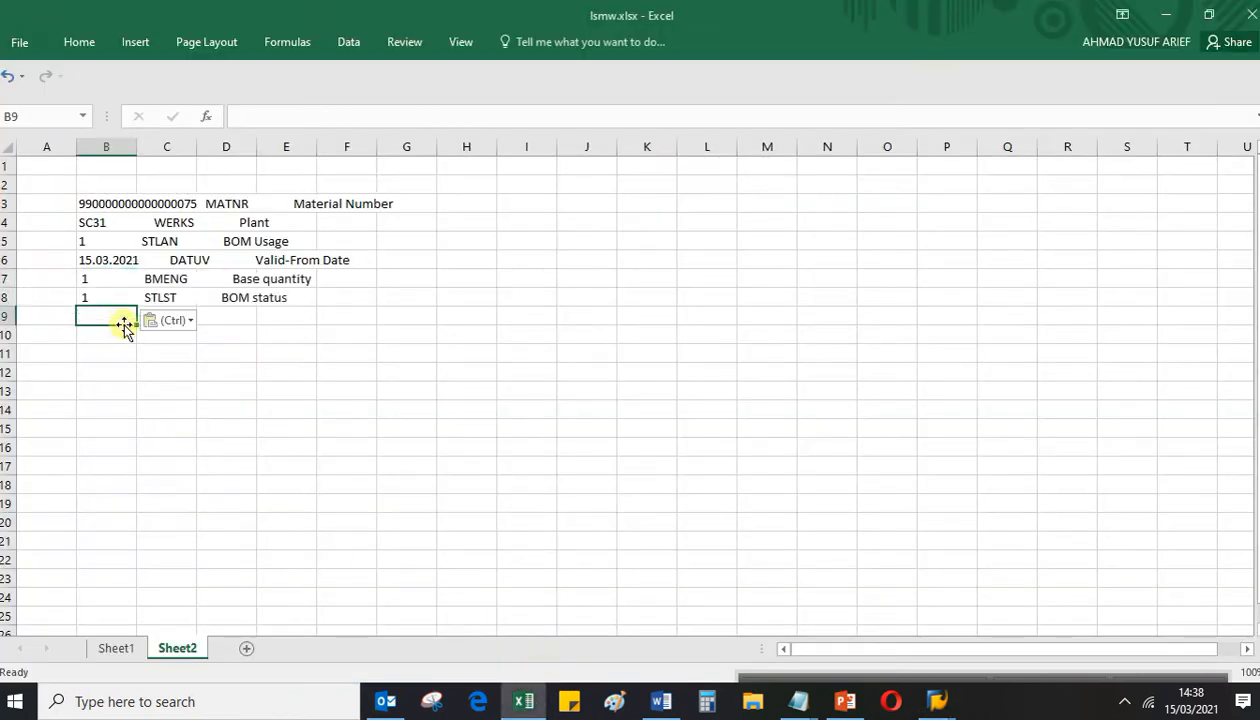
Copy the values, names and descriptions of the SAP recording's screen 0140 fields IDNRK_01 to POSTP_01 into Excel's Sheet2 at B9
mouse_move(937, 701)
left_click(1015, 655)
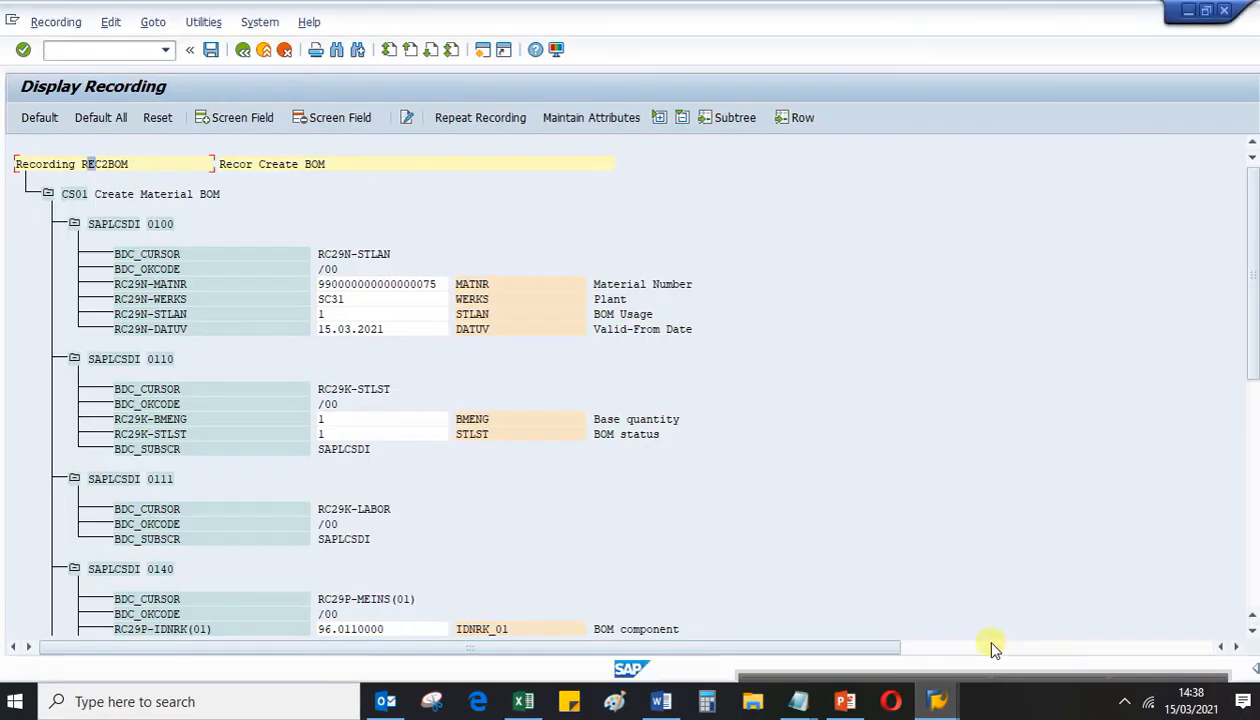
scroll(667, 498, "down", 2)
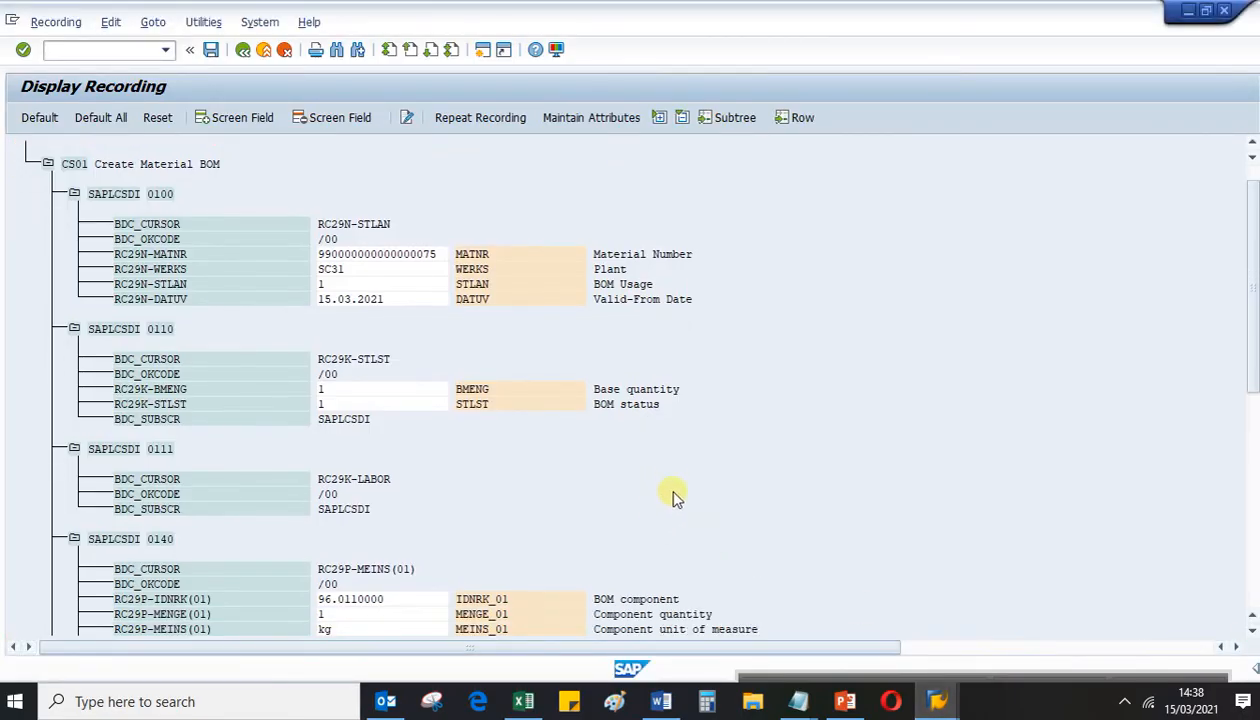
scroll(670, 500, "down", 5)
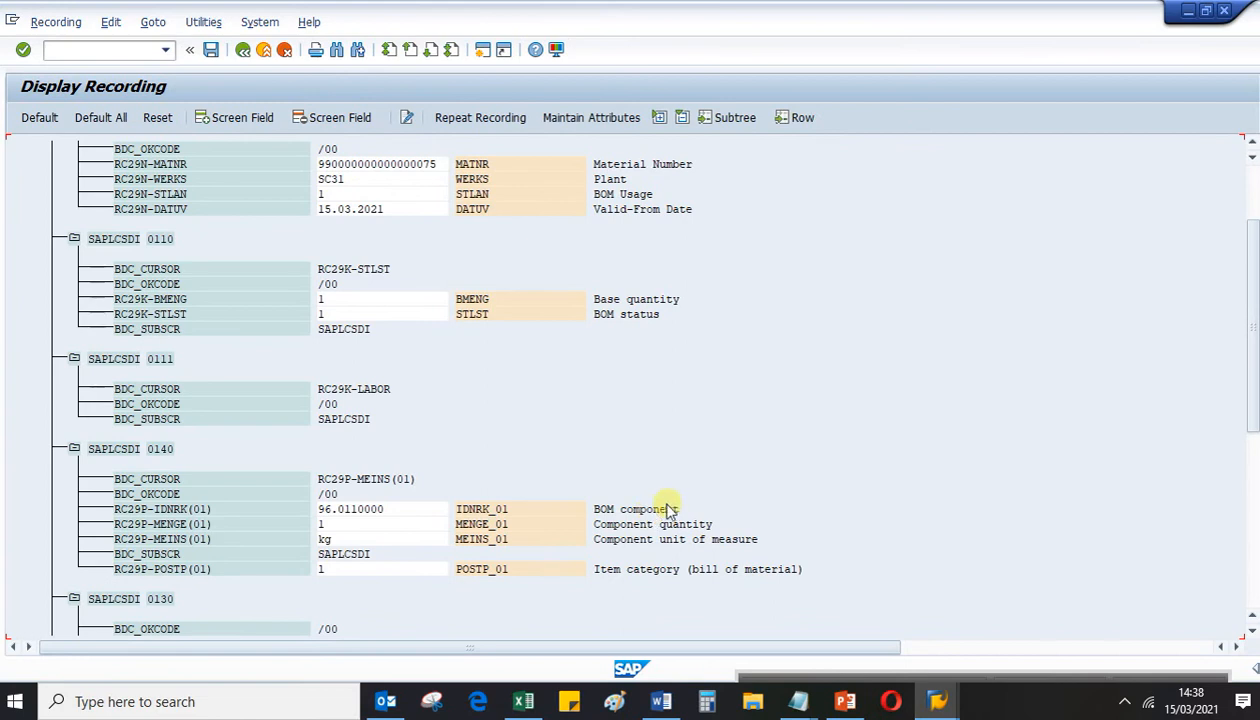
scroll(655, 515, "down", 1)
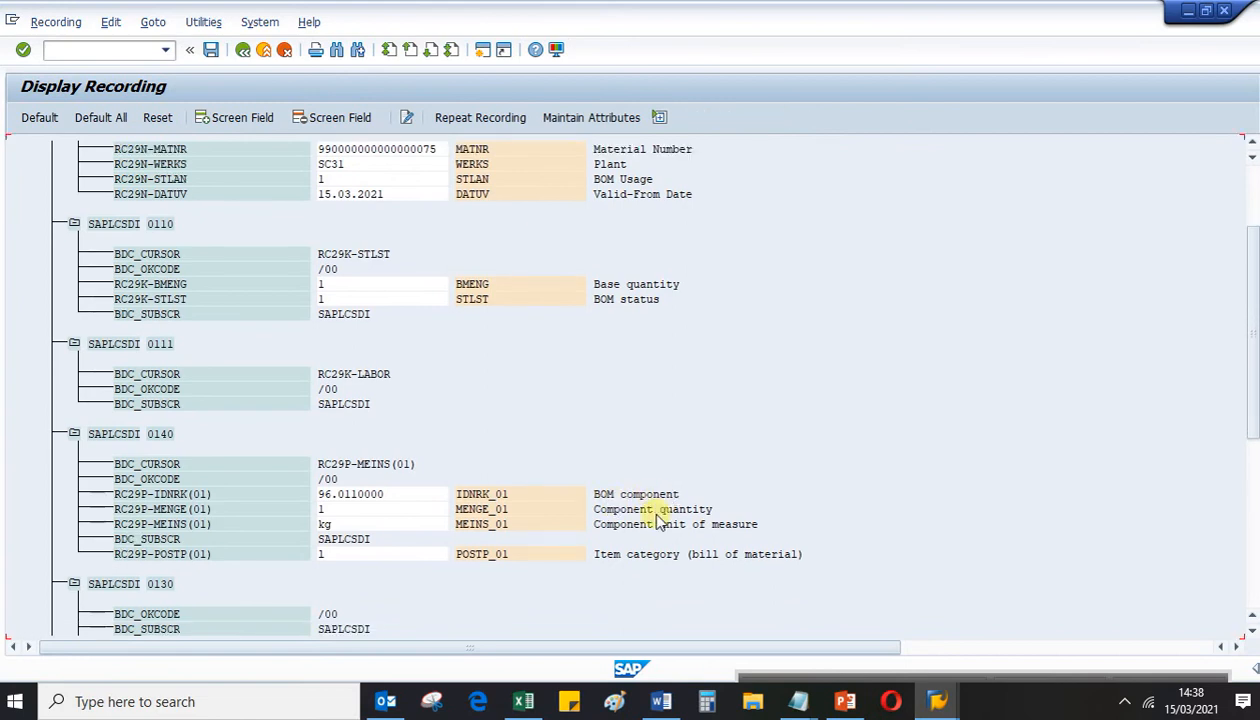
scroll(657, 519, "down", 2)
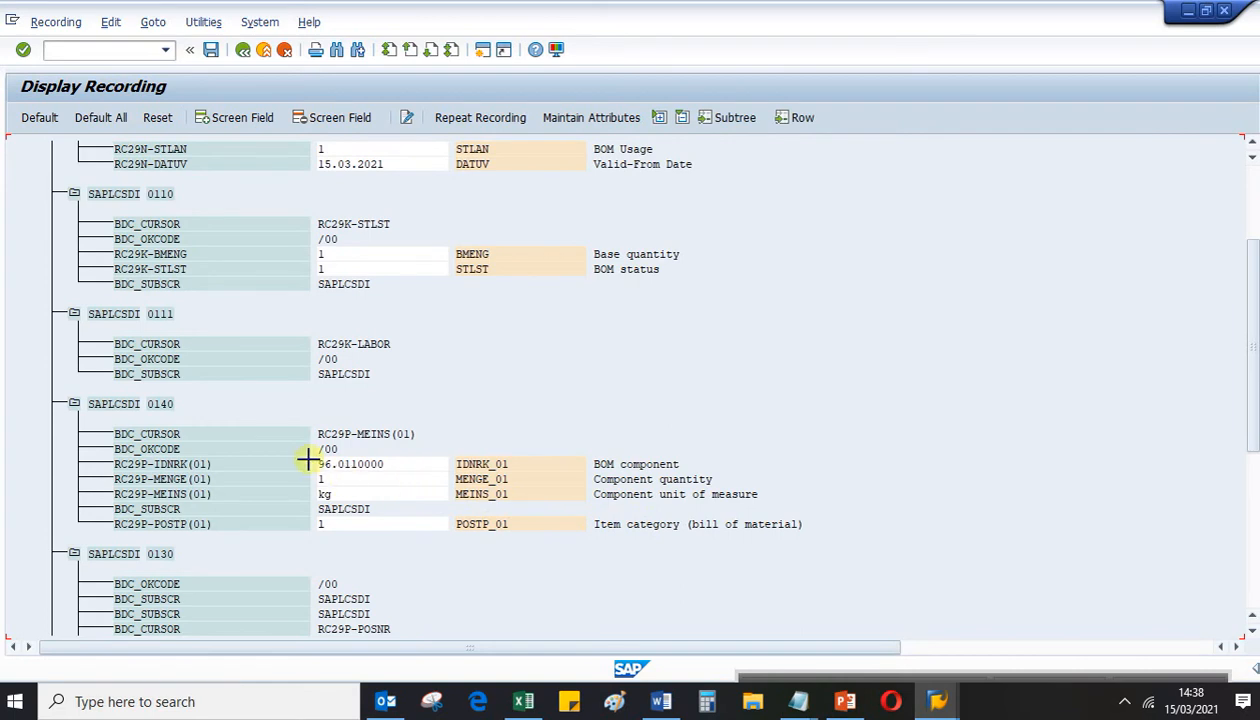
left_click_drag(313, 459, 810, 529)
key("ctrl+c")
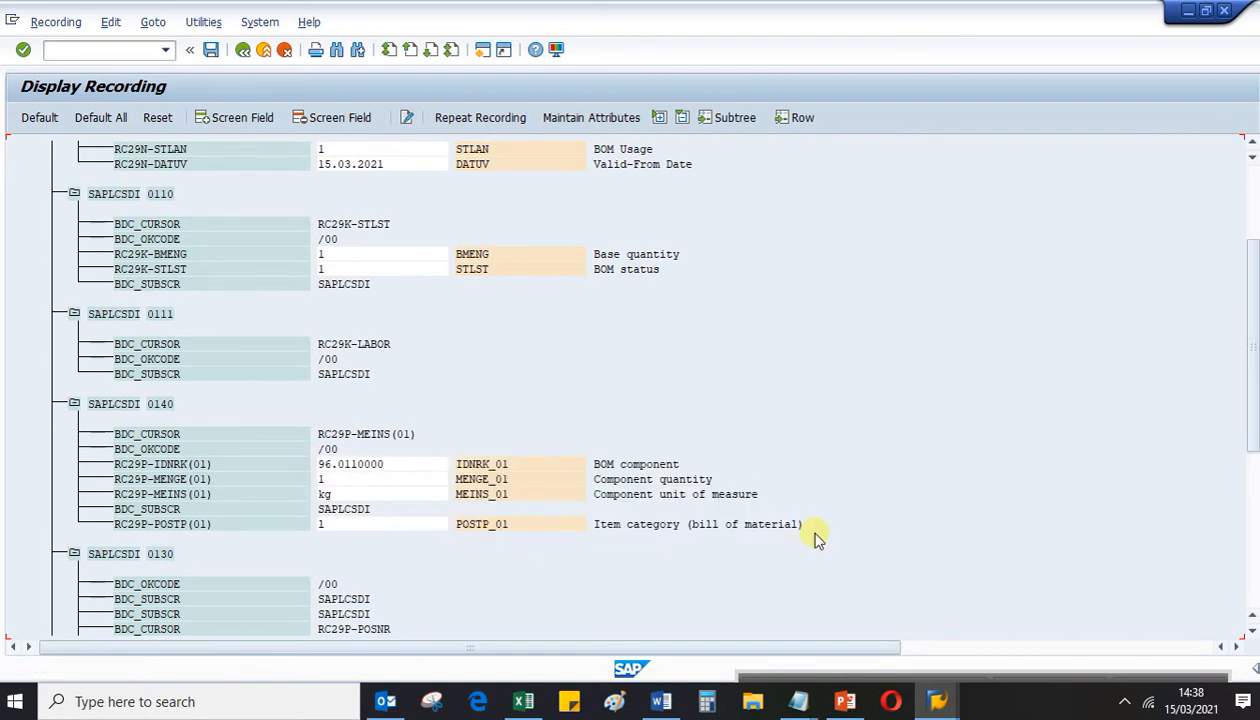
left_click(523, 701)
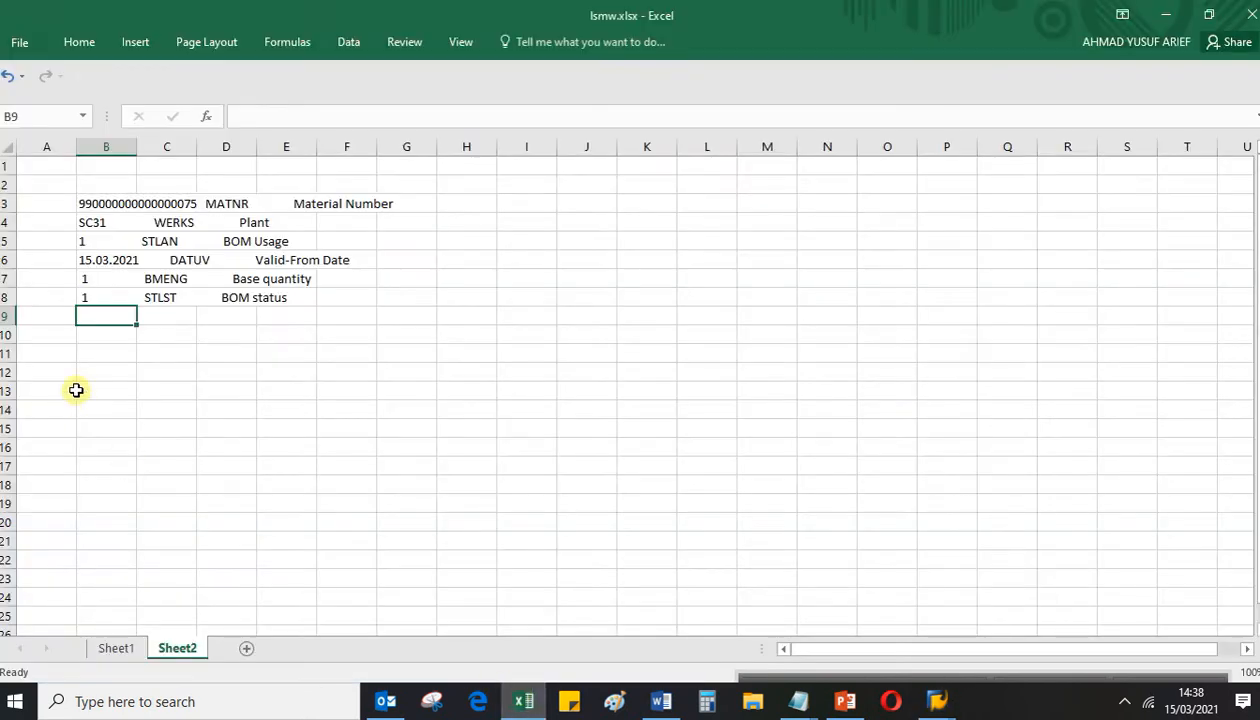
key("ctrl+v")
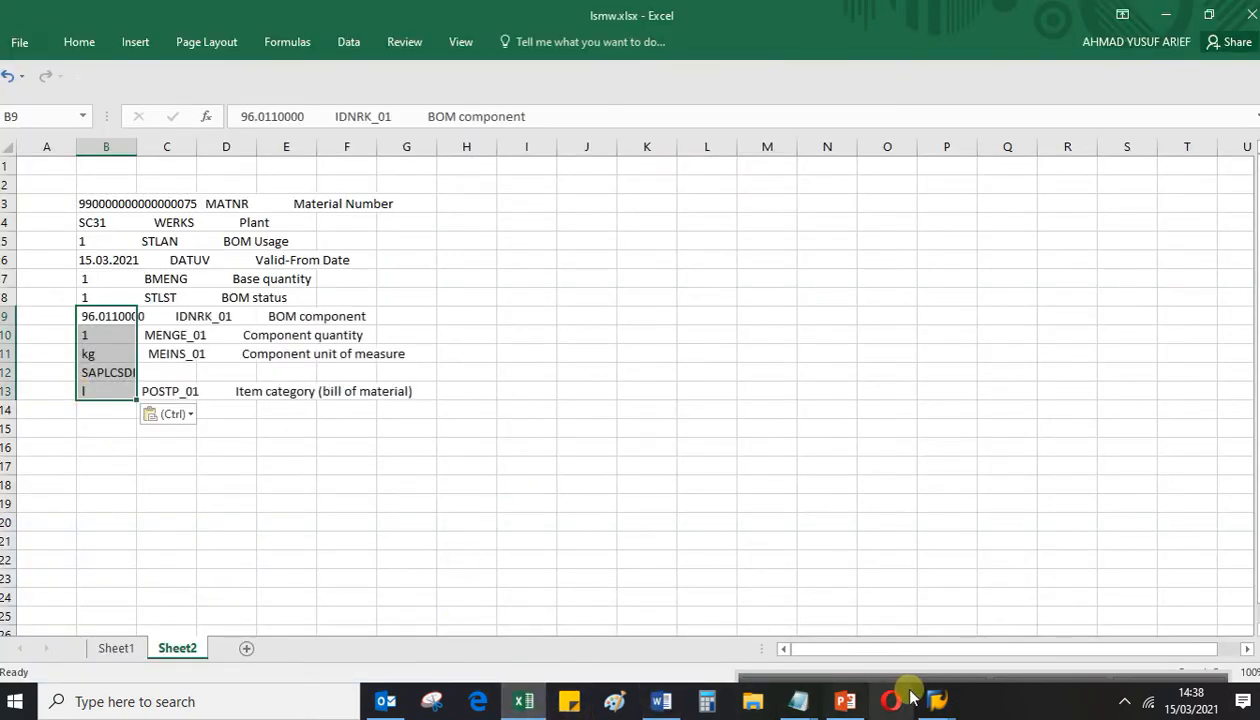
Copy the value, name and description of the SAP recording's screen 0131 field SANKA into Excel's Sheet2 at B14
mouse_move(935, 703)
left_click(1030, 540)
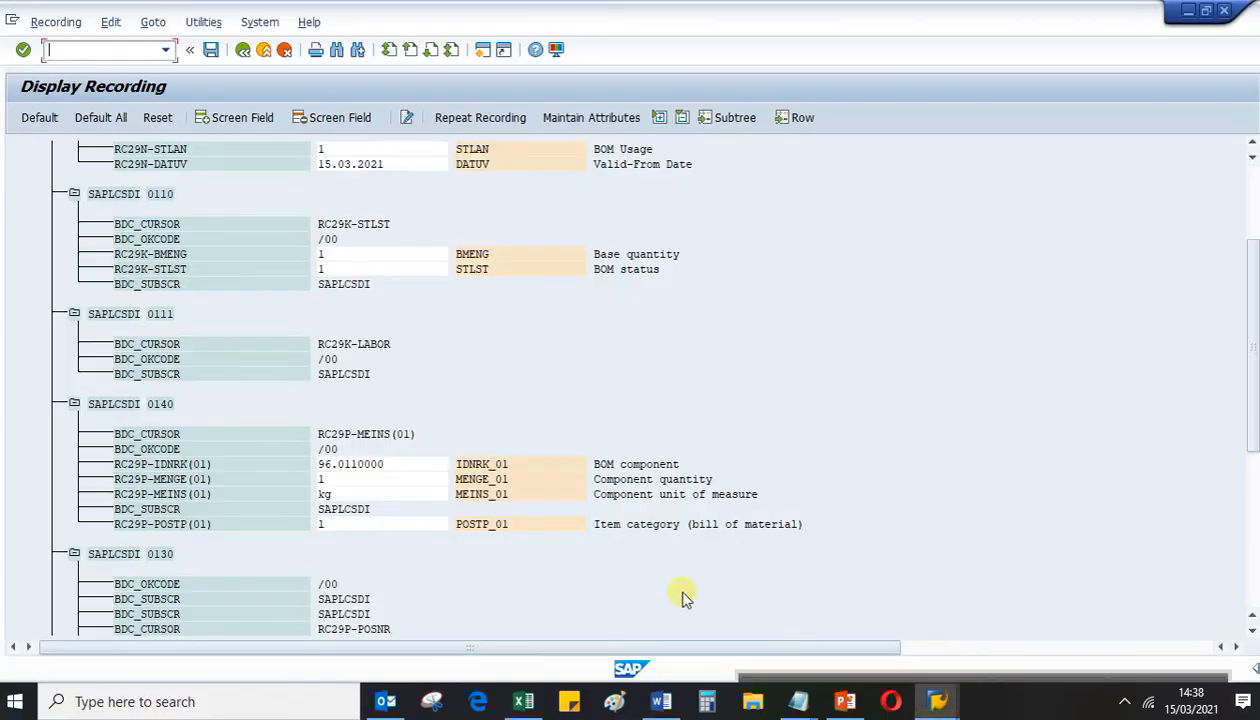
left_click_drag(1255, 415, 1249, 520)
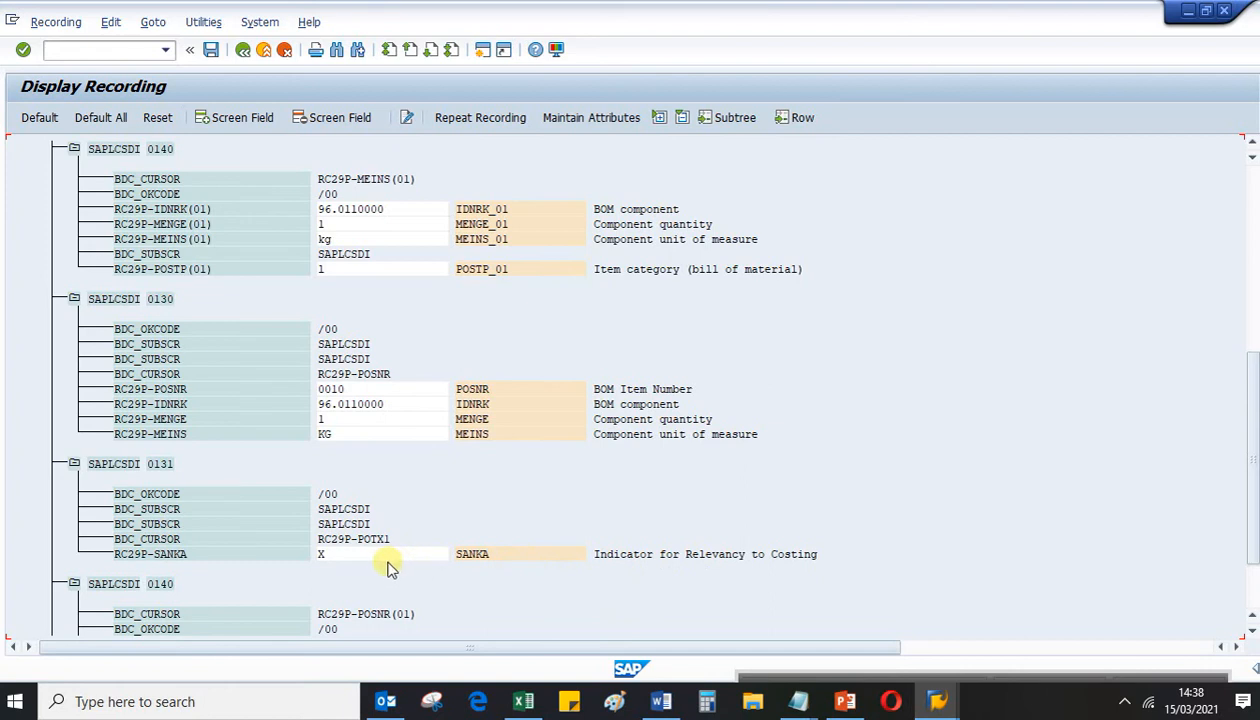
left_click_drag(315, 548, 835, 585)
key("ctrl+c")
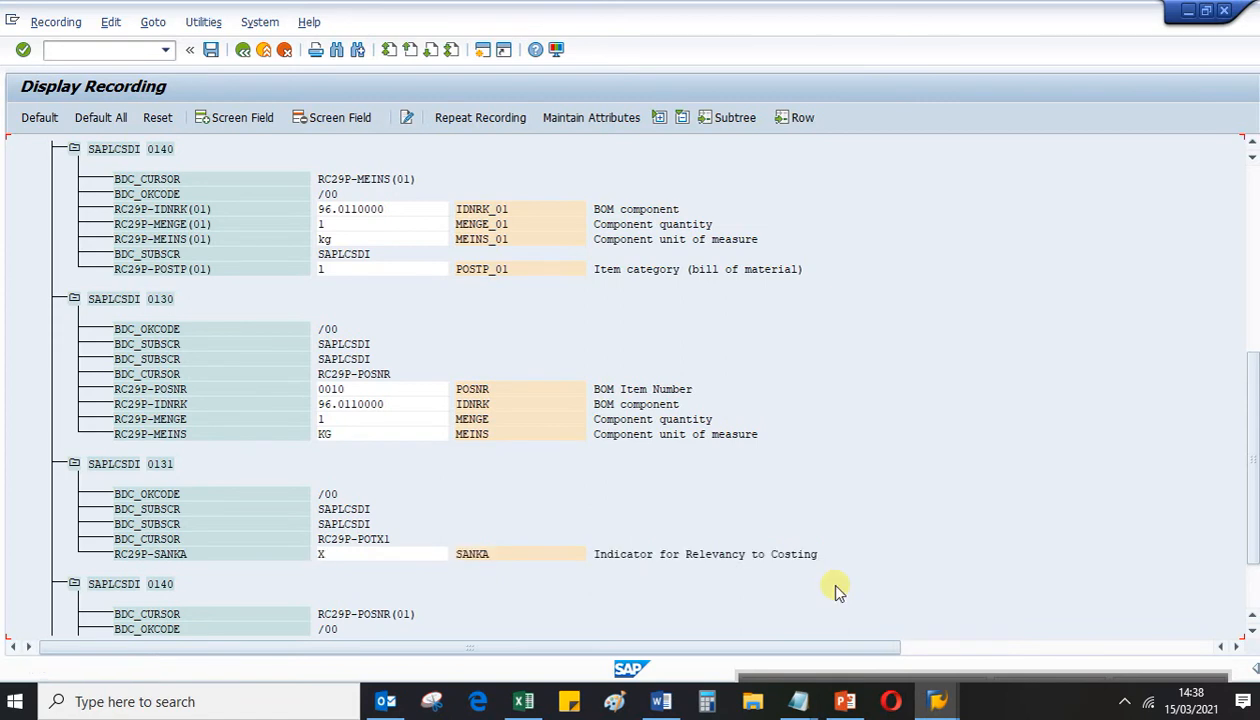
left_click(523, 701)
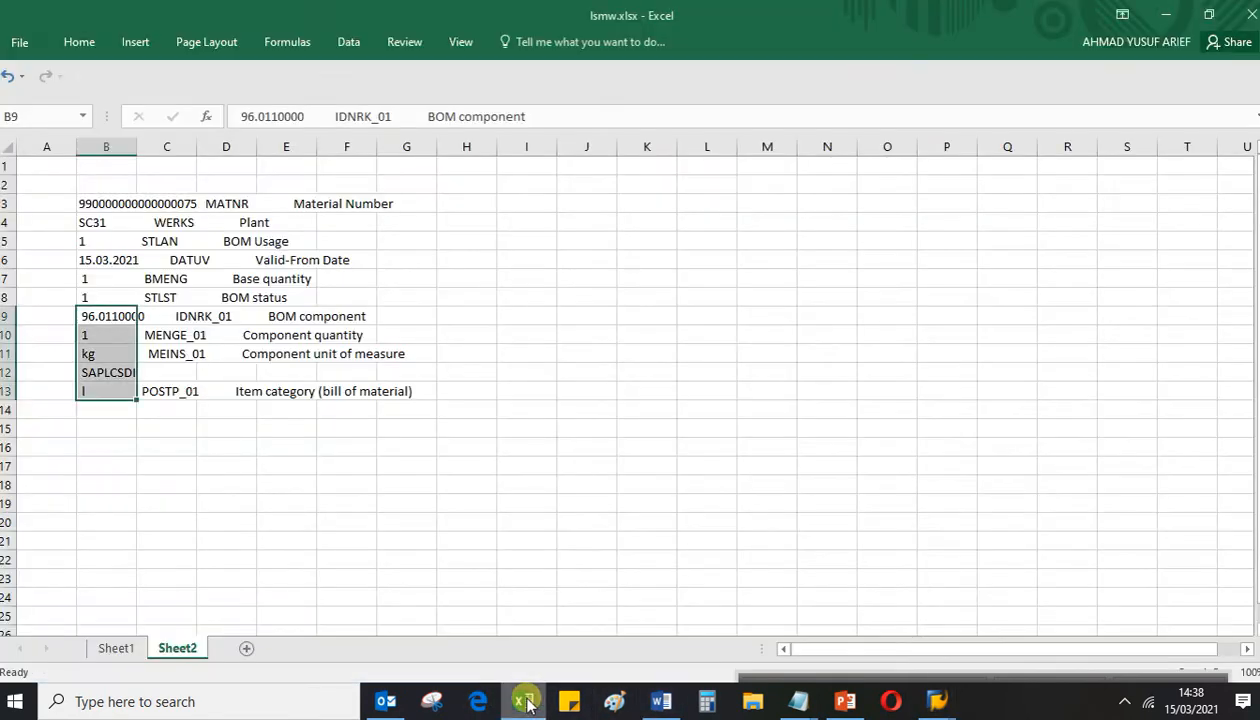
left_click(118, 413)
key("ctrl+v")
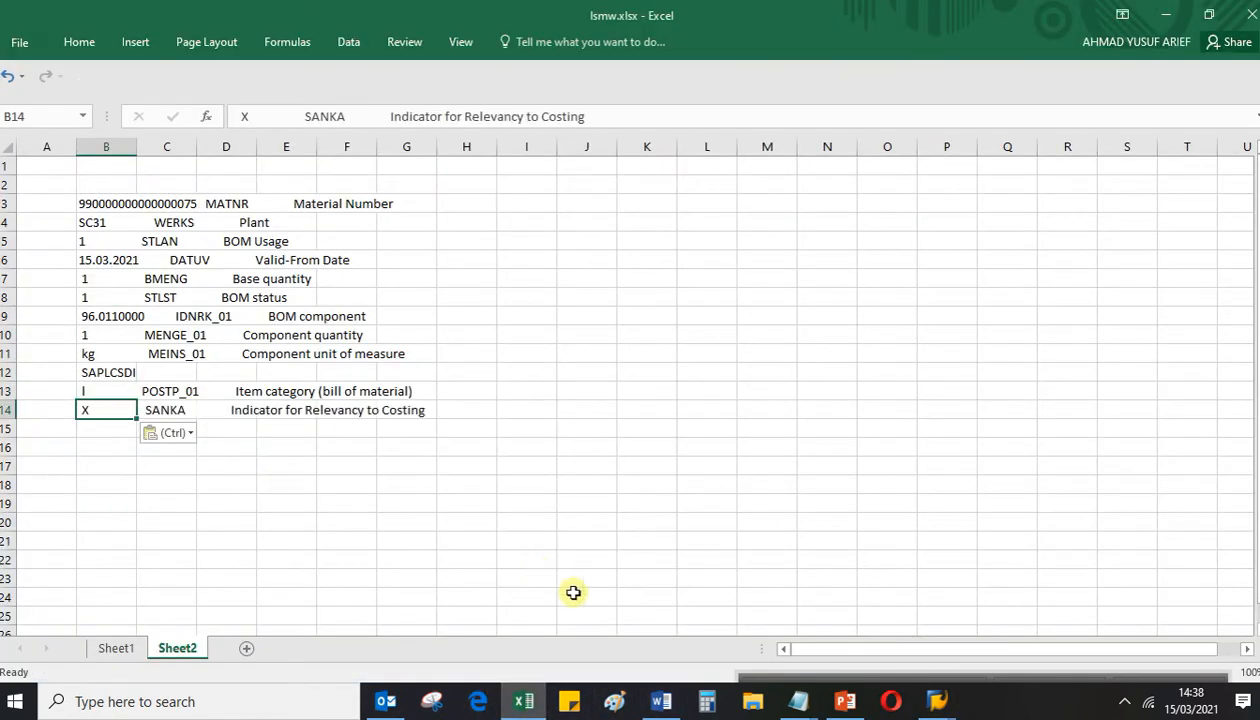
Check the remaining screens of the SAP recording for further fields to list
mouse_move(937, 701)
left_click(1040, 624)
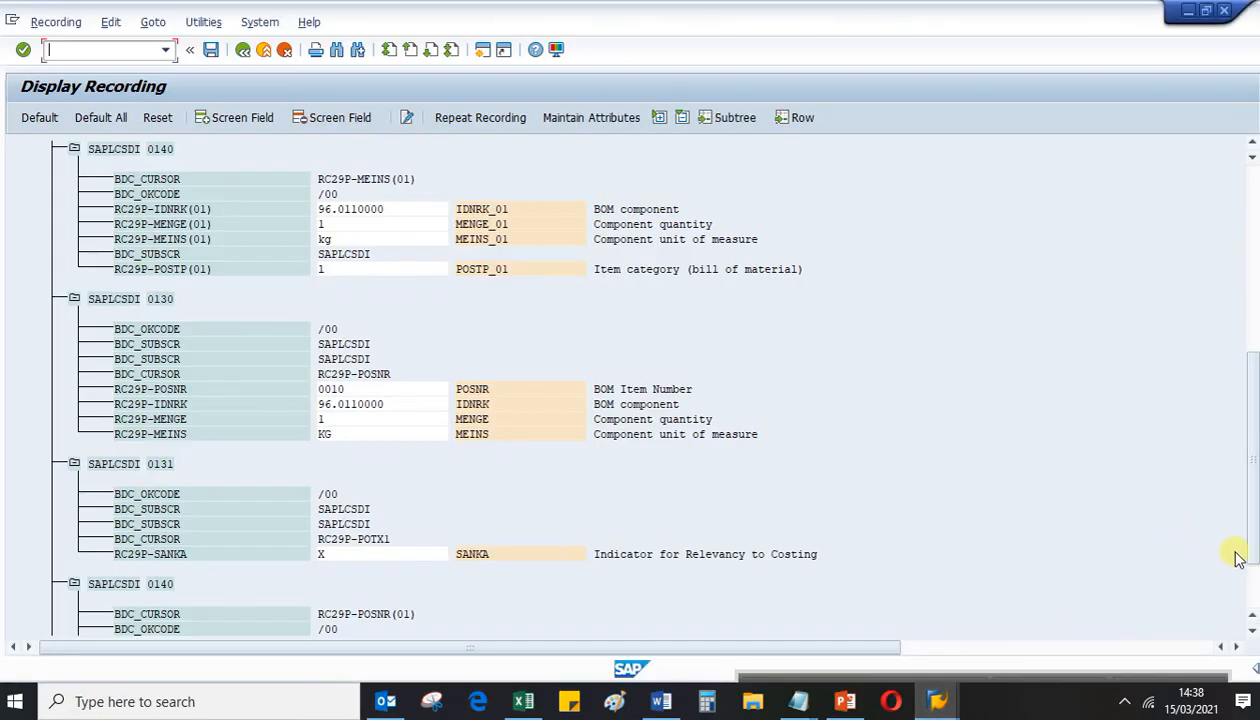
scroll(1253, 603, "down", 2)
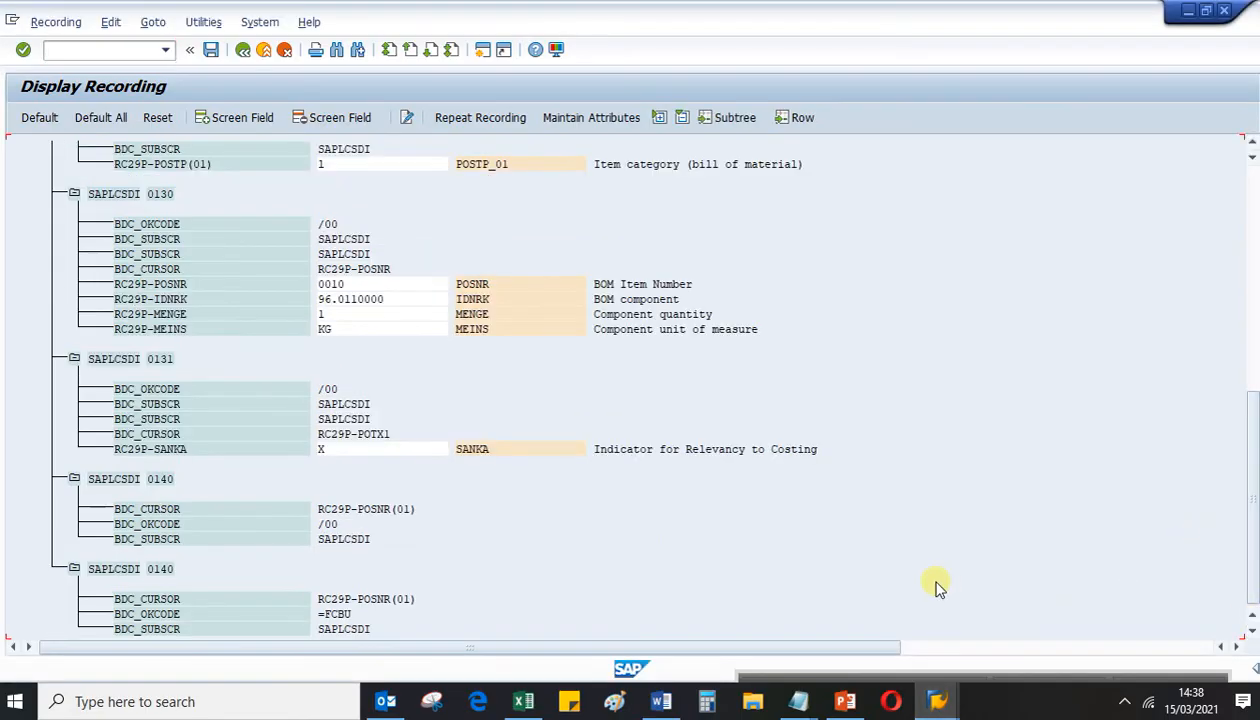
scroll(932, 570, "up", 4)
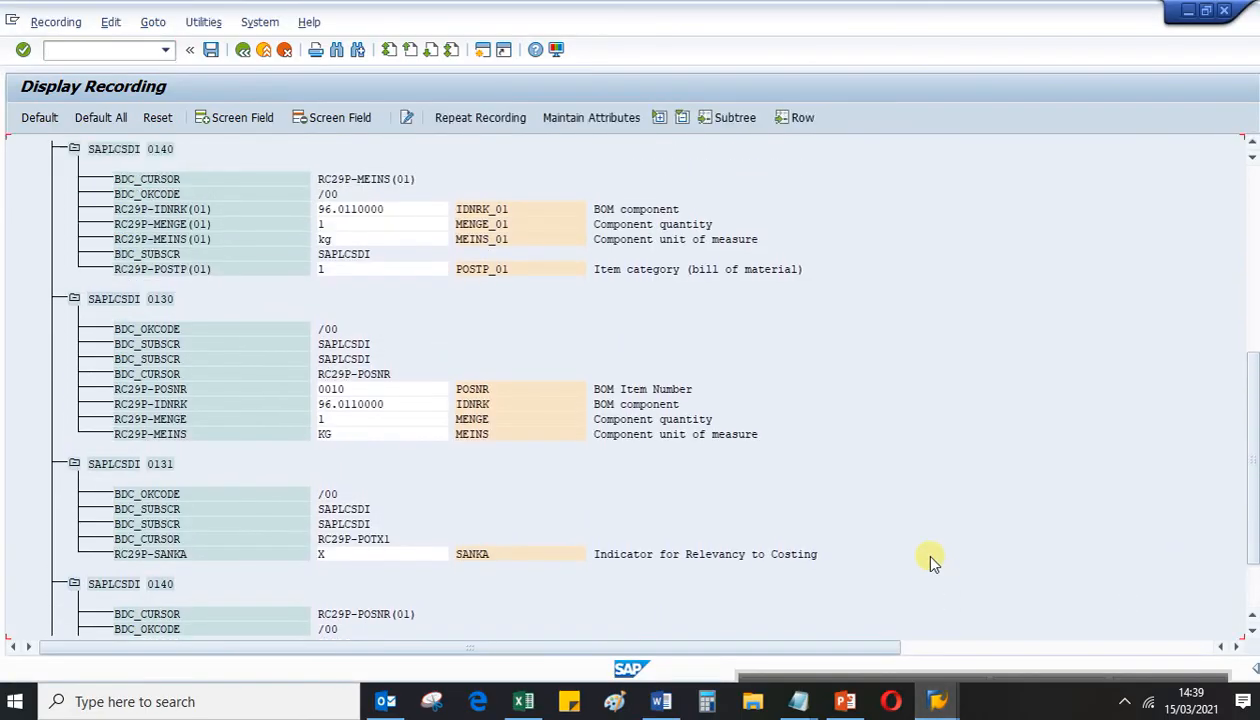
scroll(930, 562, "up", 5)
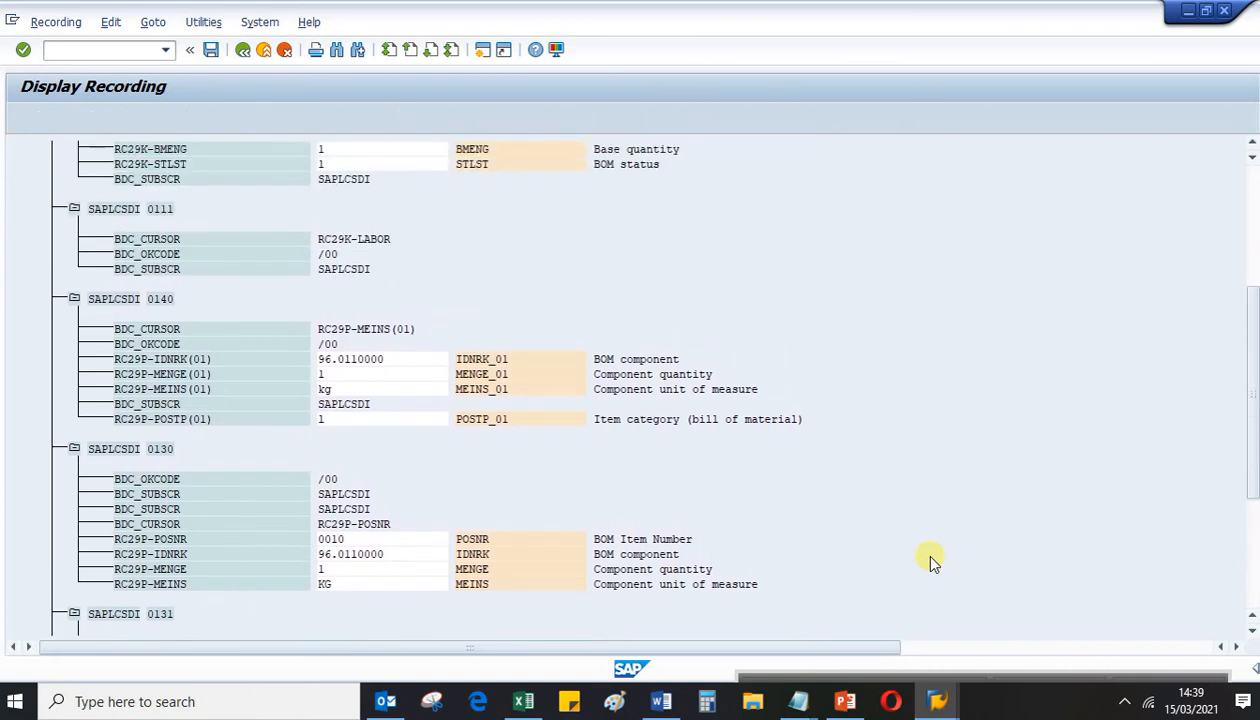
Back in Excel's Sheet2, narrow column A and fit column B's width to the pasted field list
left_click(523, 701)
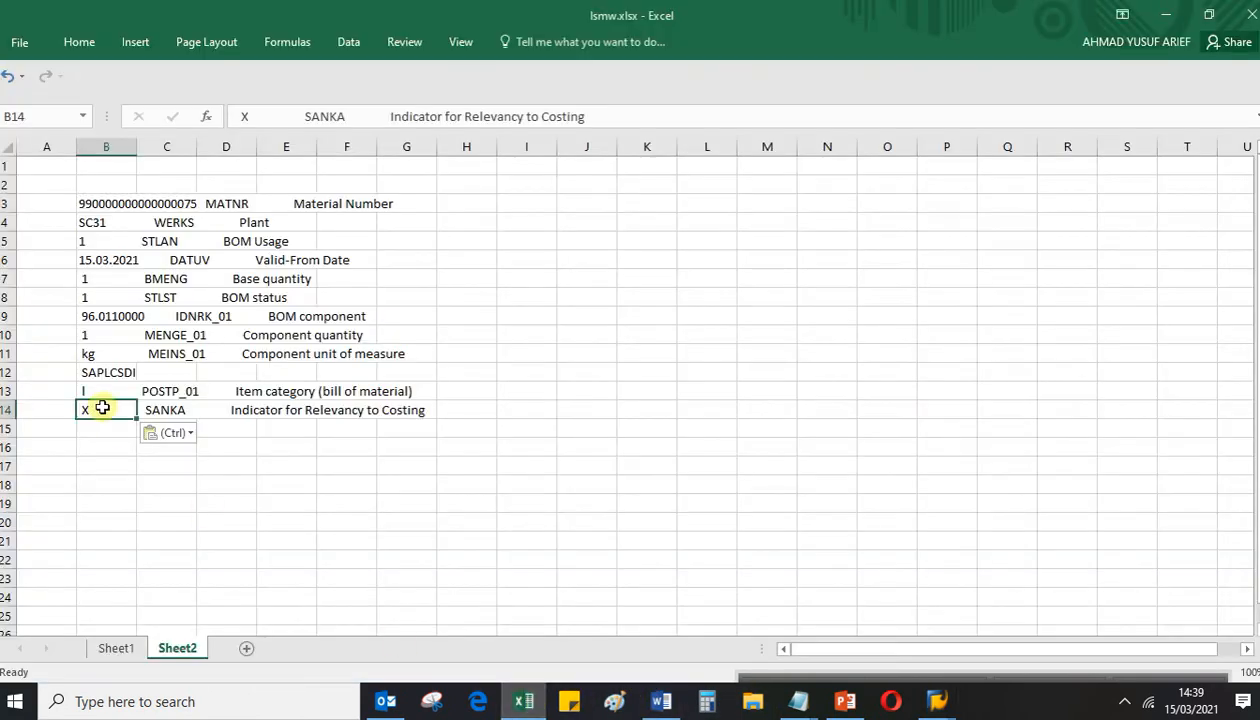
left_click_drag(72, 149, 46, 149)
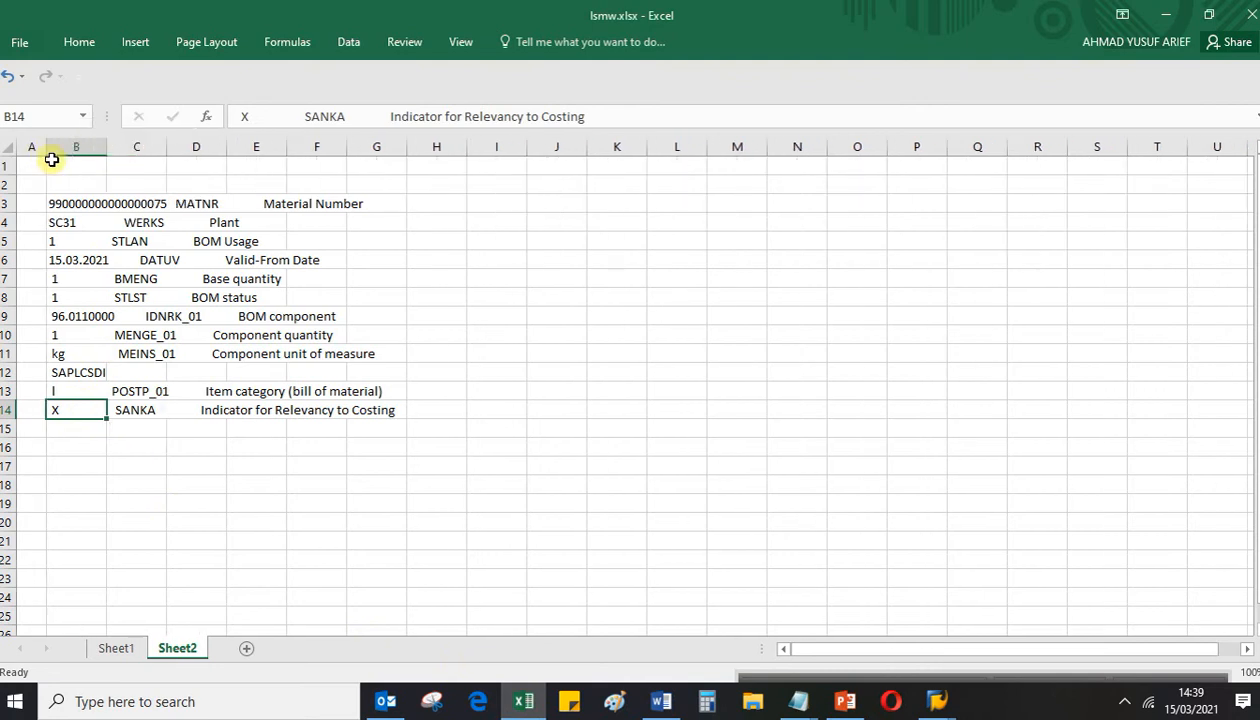
double_click(106, 147)
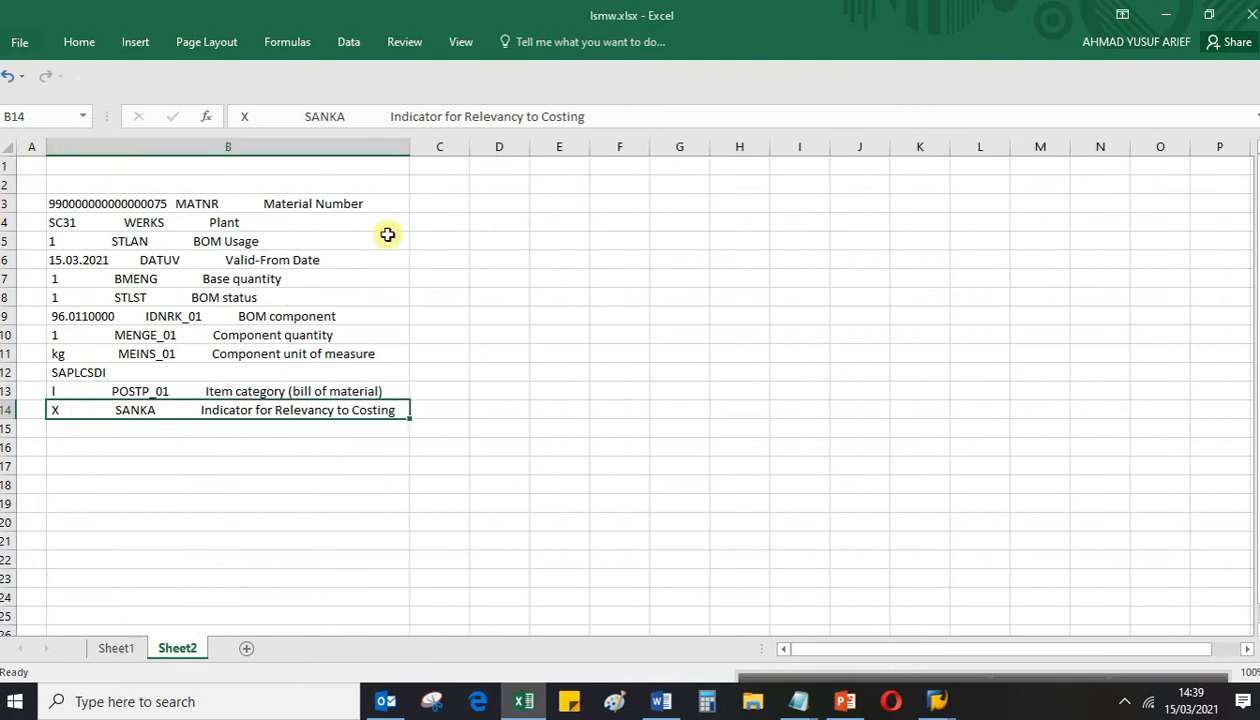
left_click(298, 481)
left_click(160, 184)
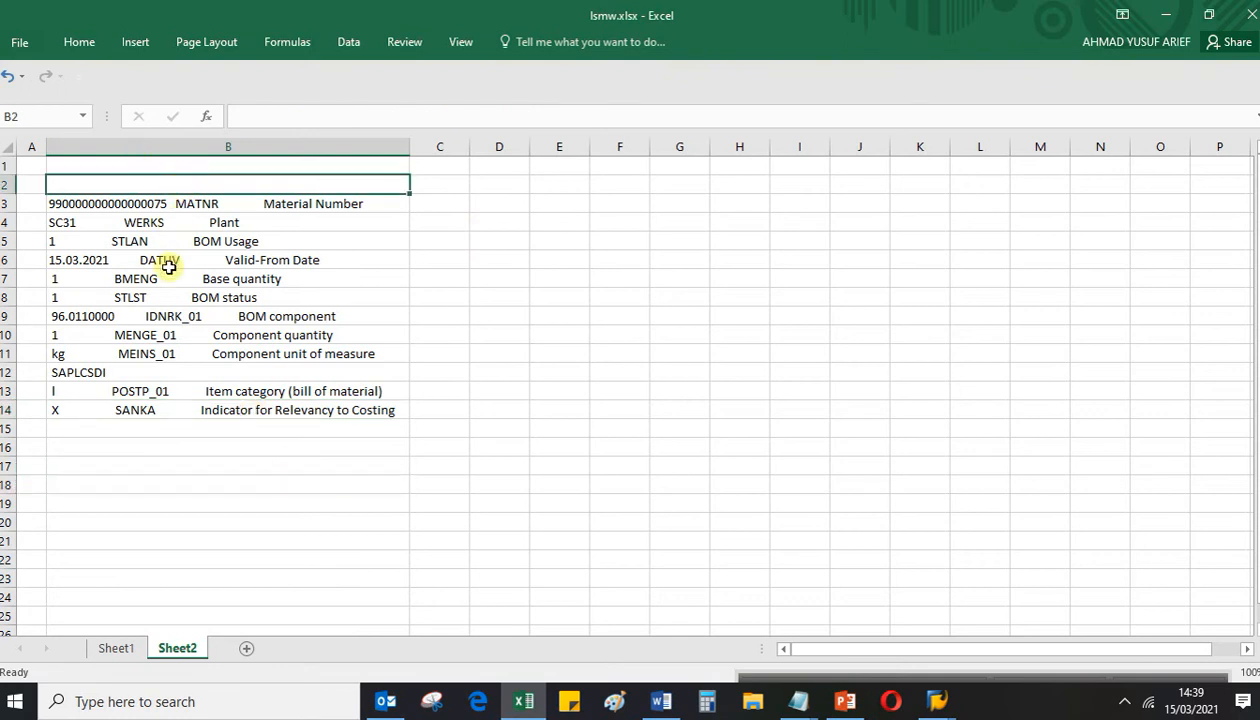
left_click(193, 409)
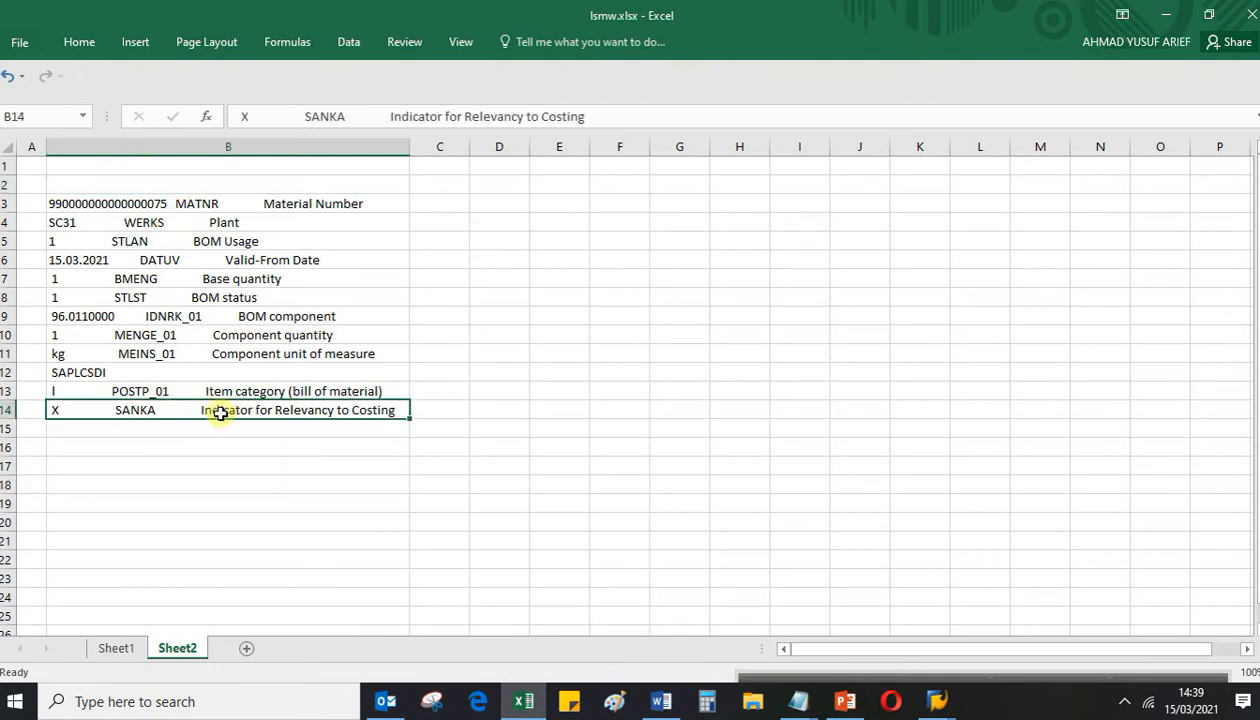
left_click(195, 447)
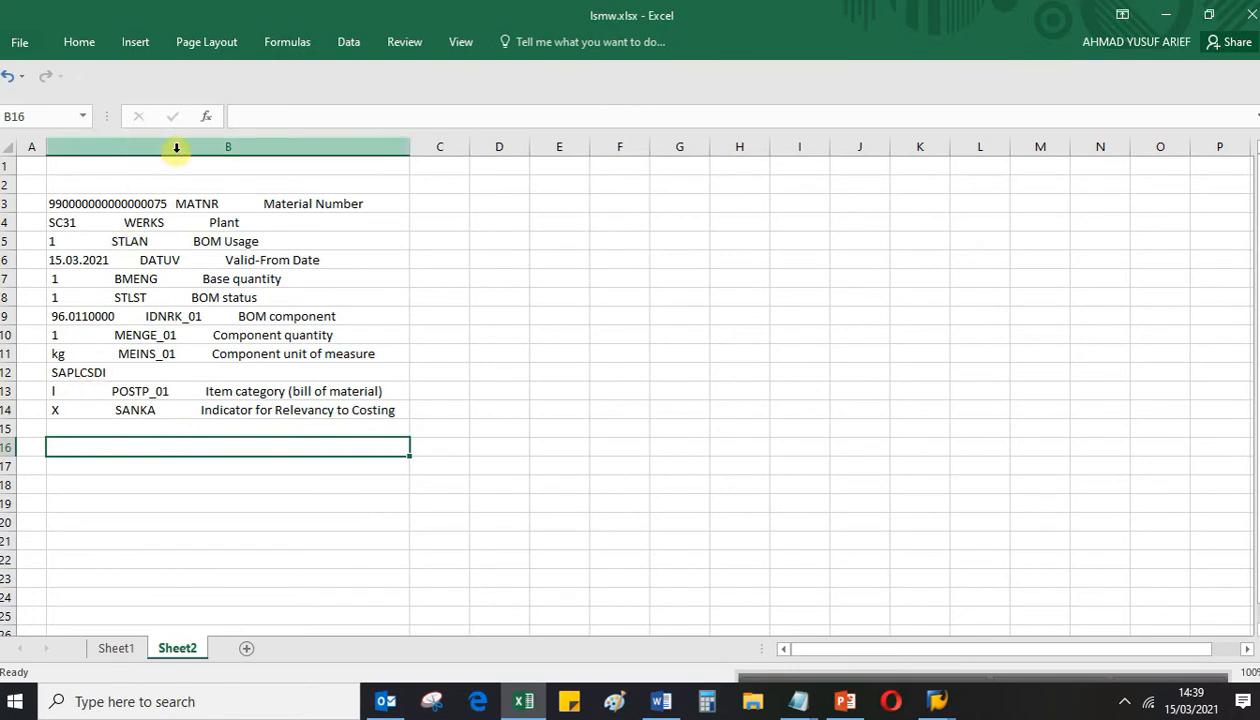
left_click(540, 255)
Start Text to Columns on column B with Fixed width as the data type and continue to the column breaks
left_click(223, 148)
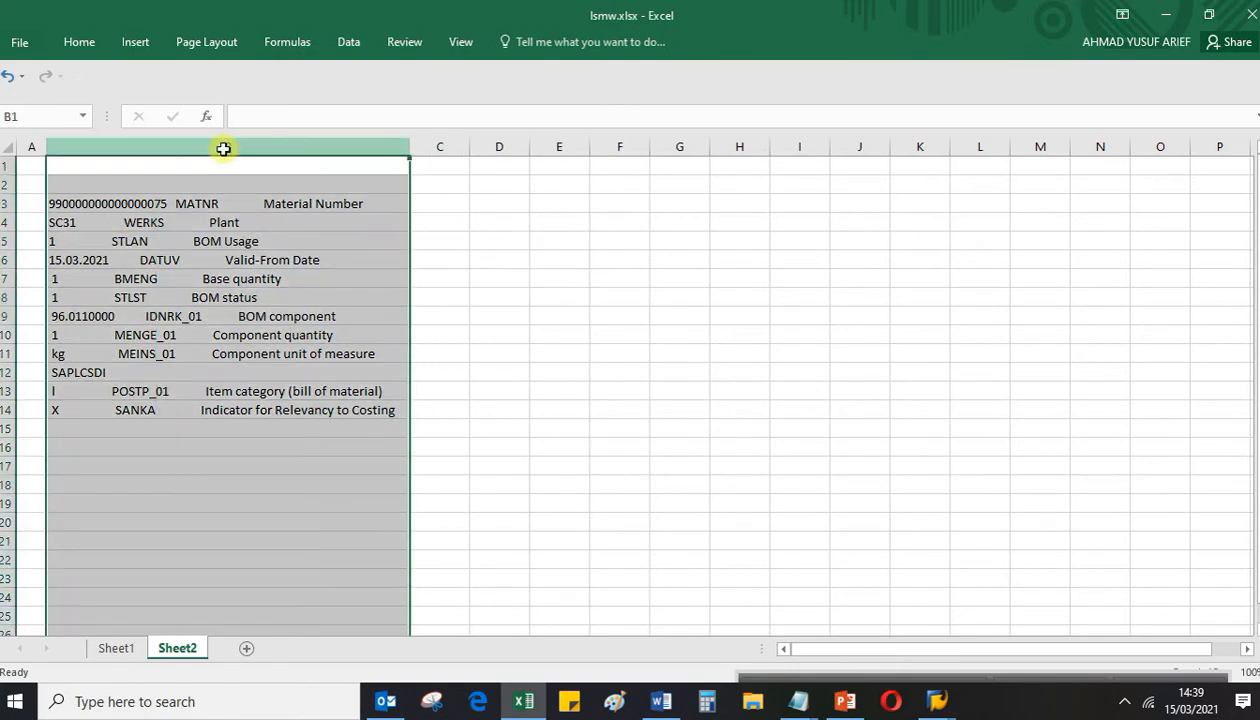
left_click(350, 44)
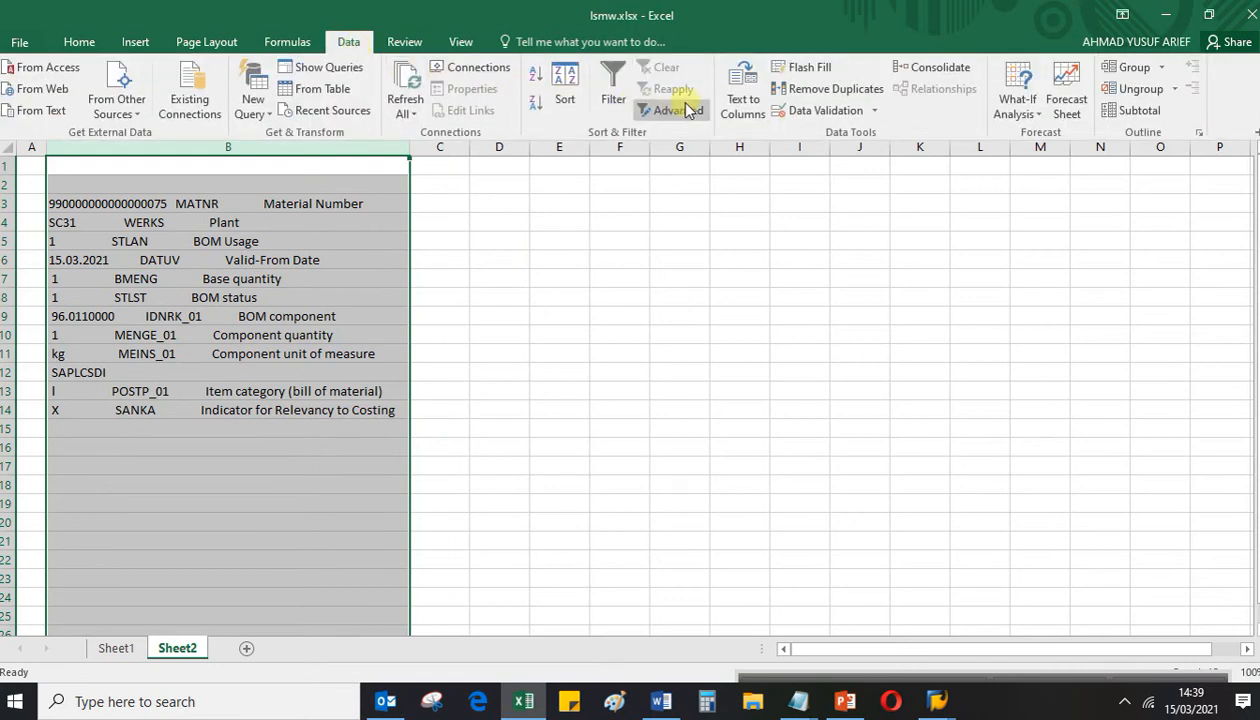
left_click(745, 108)
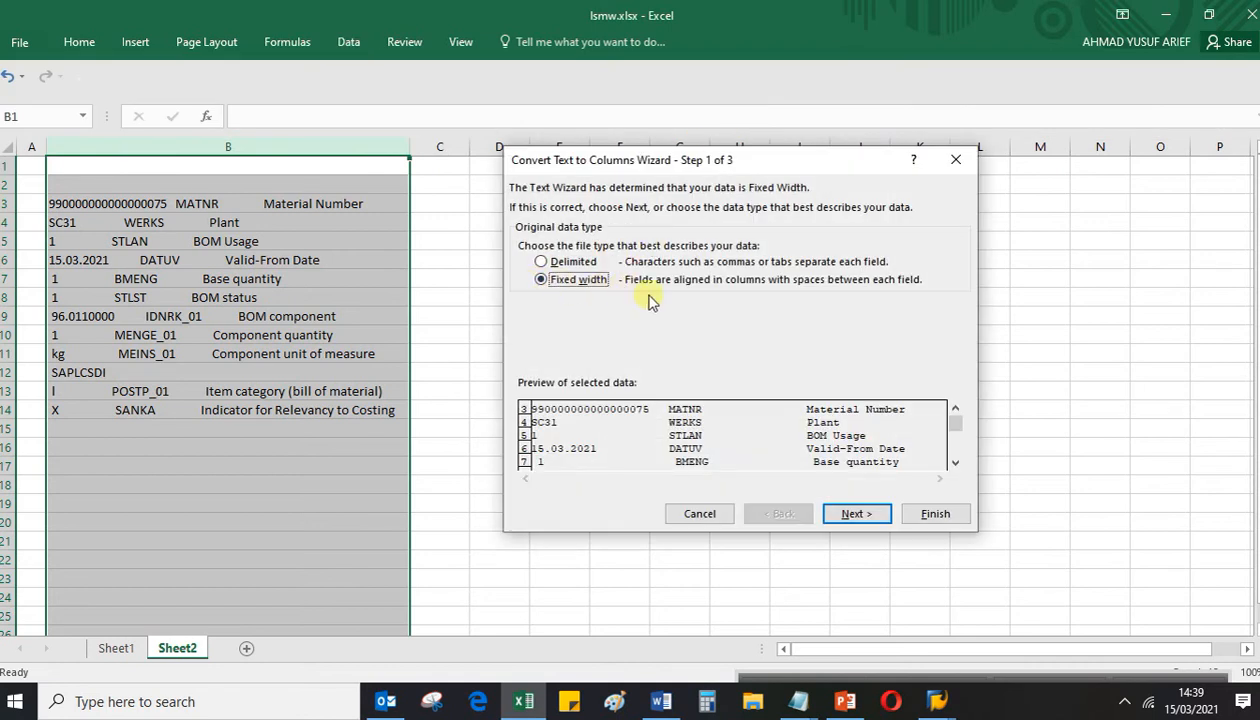
left_click(853, 514)
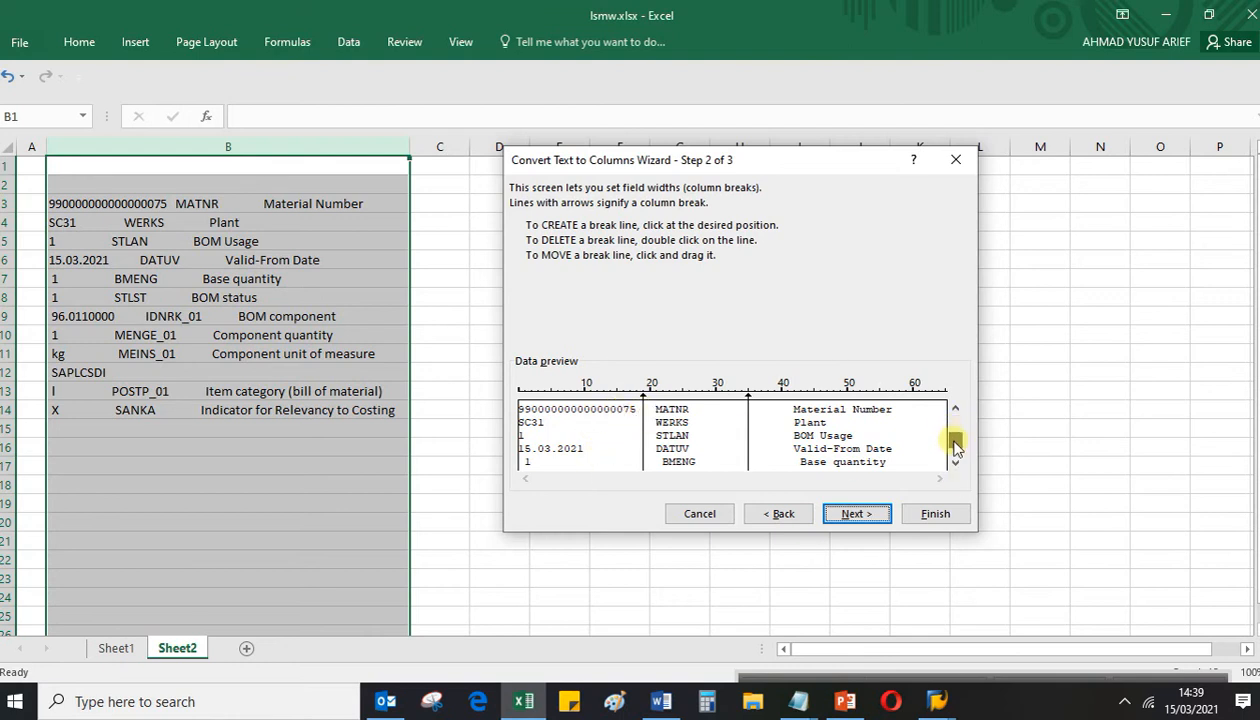
Remove the column breaks inside the descriptions, leaving only those at about positions 19 and 35
scroll(955, 453, "down", 3)
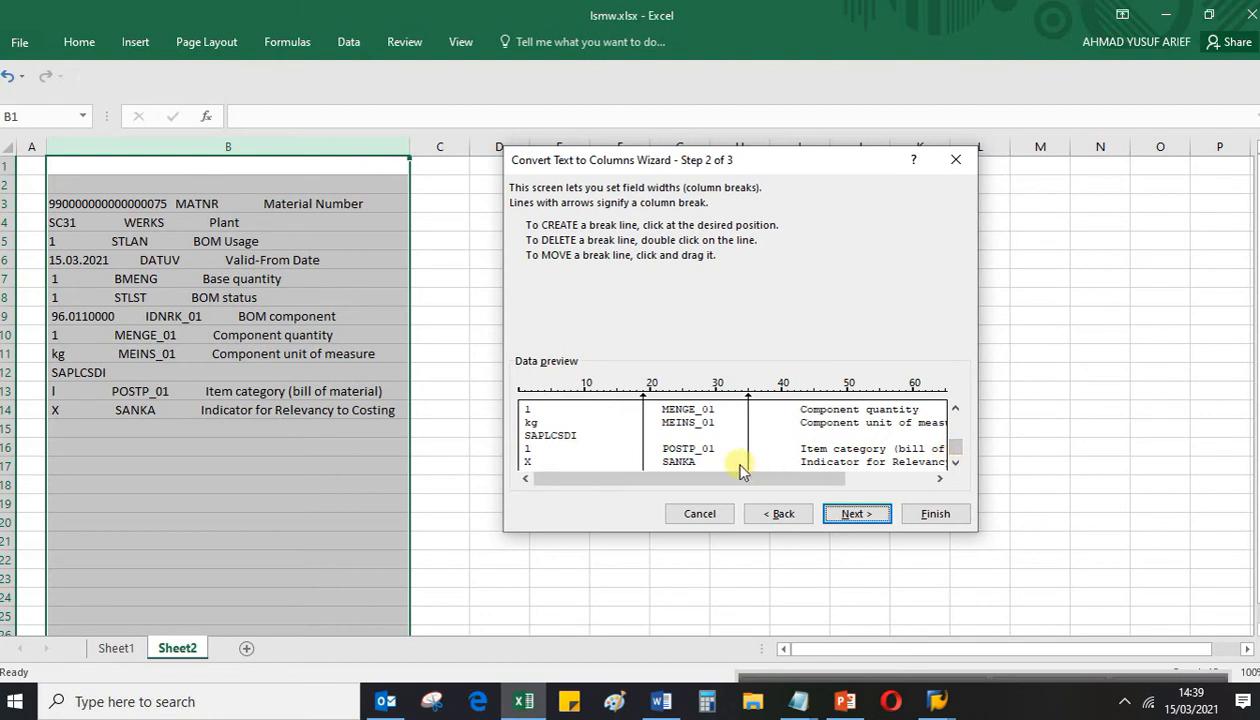
left_click_drag(957, 450, 950, 412)
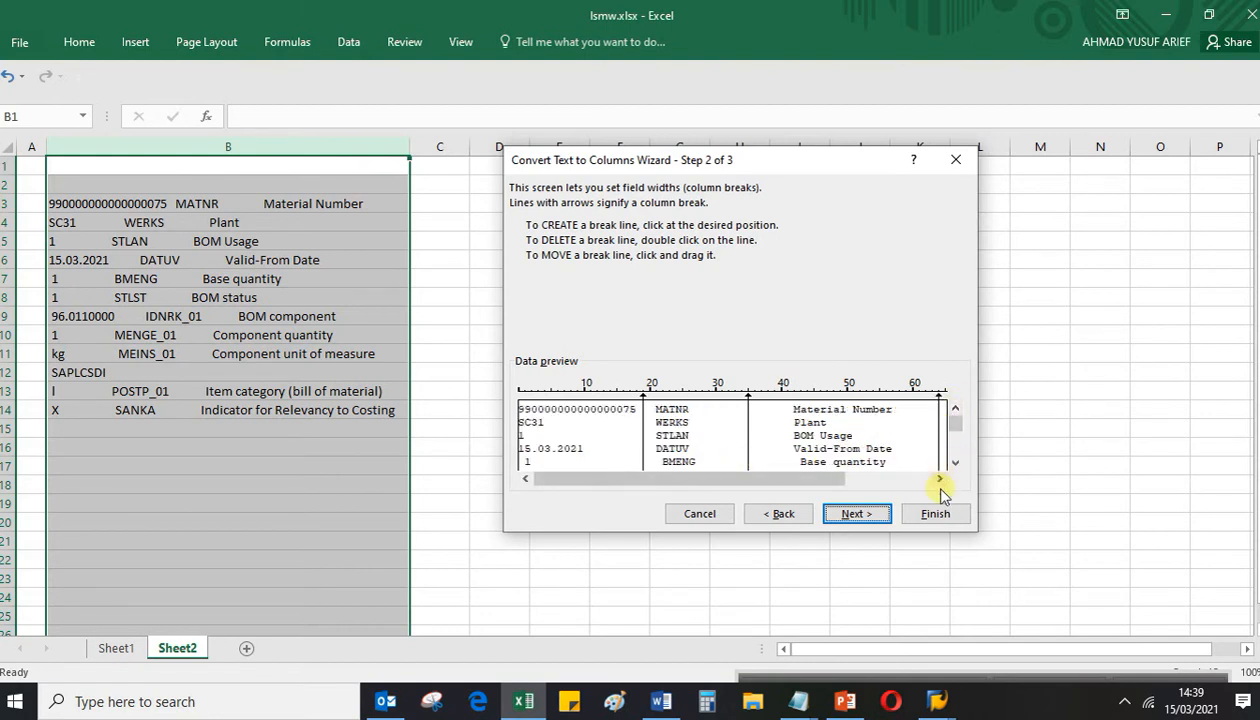
left_click(939, 479)
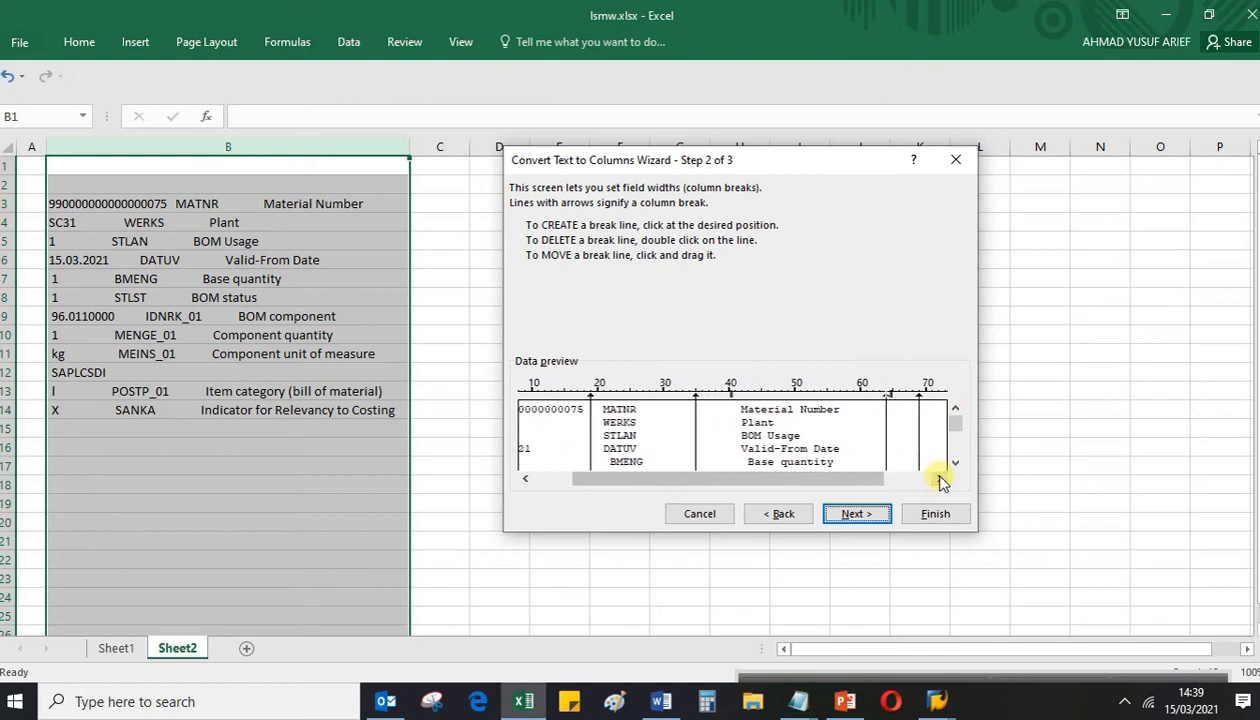
left_click_drag(888, 396, 911, 410)
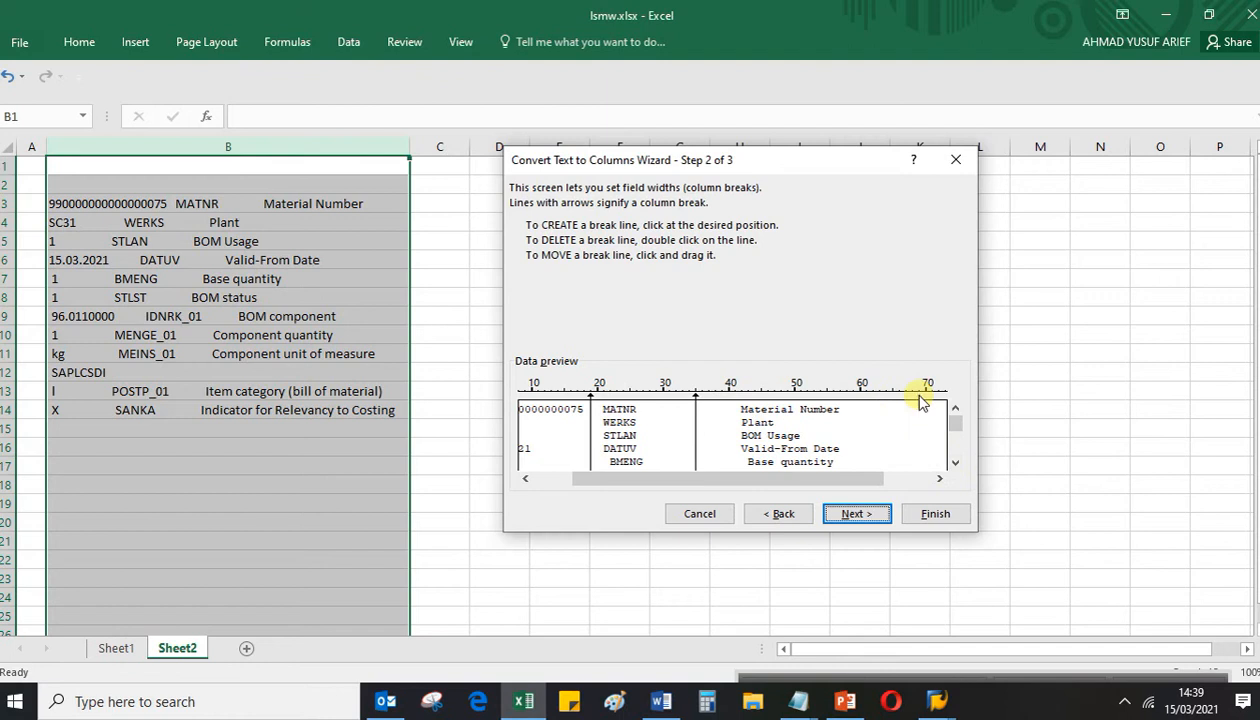
left_click_drag(872, 478, 591, 485)
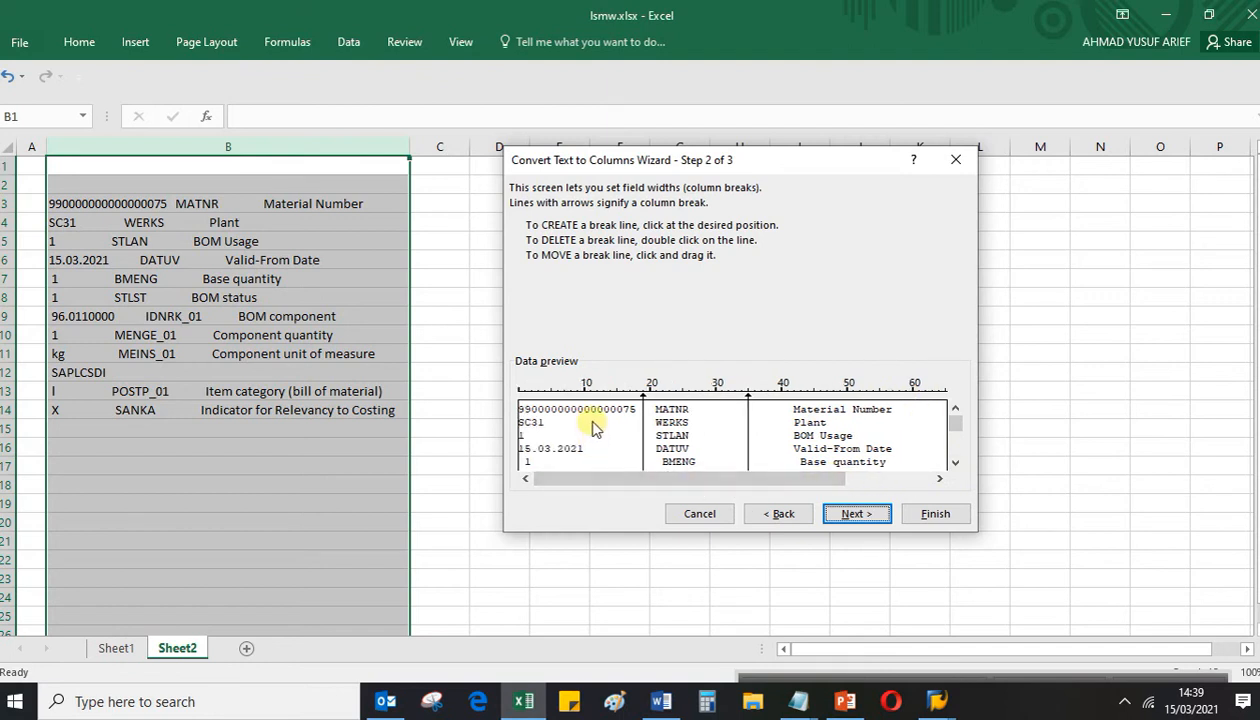
left_click(591, 426)
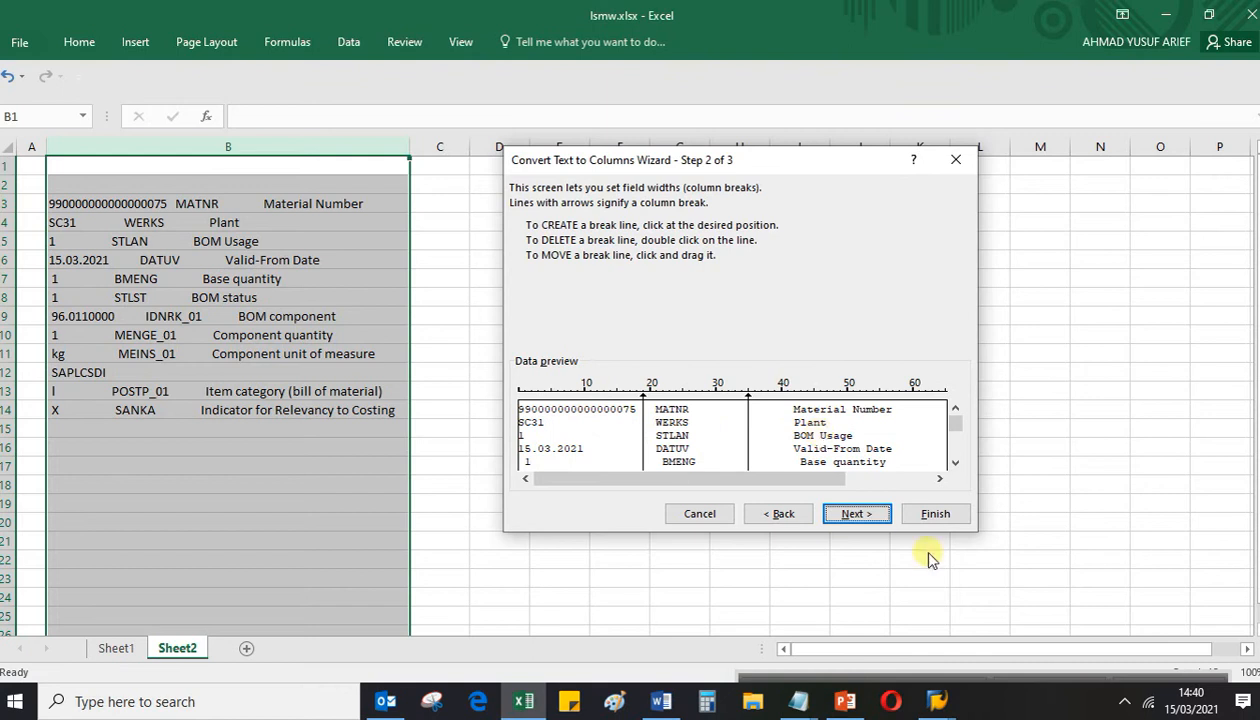
Finish the Text to Columns conversion, splitting the list into values, field names and descriptions across columns B to D
left_click(872, 518)
left_click(921, 515)
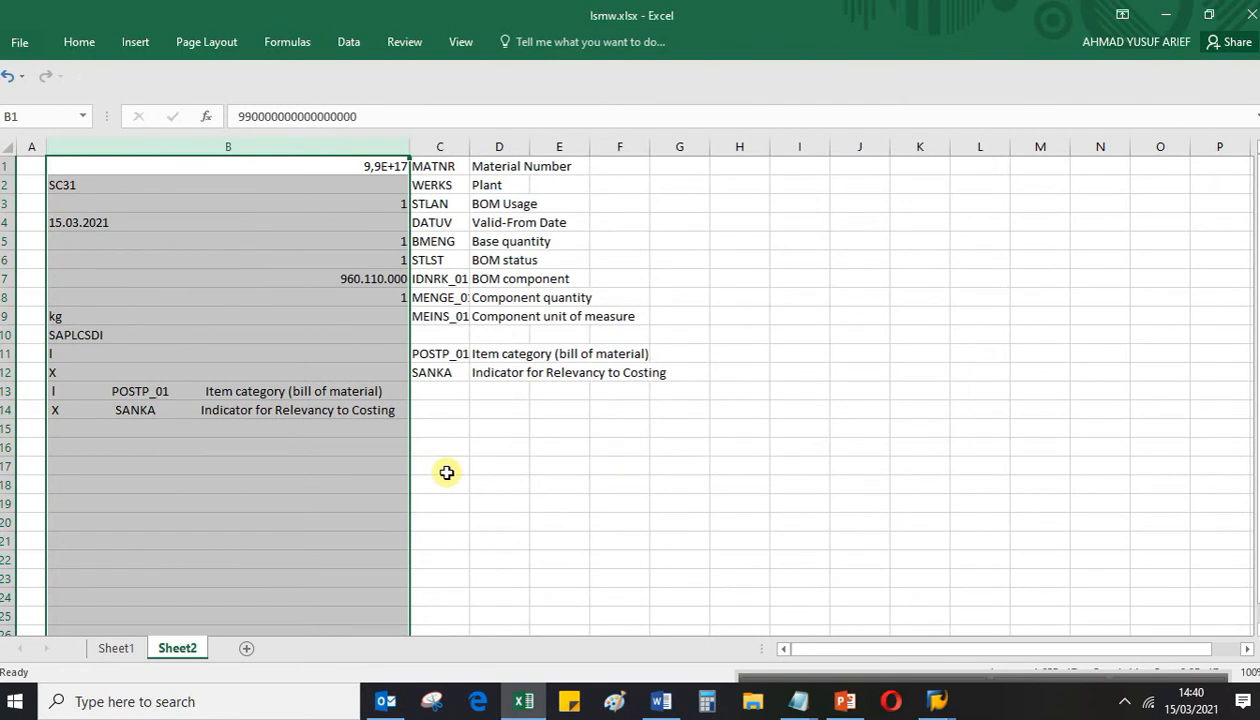
left_click(171, 500)
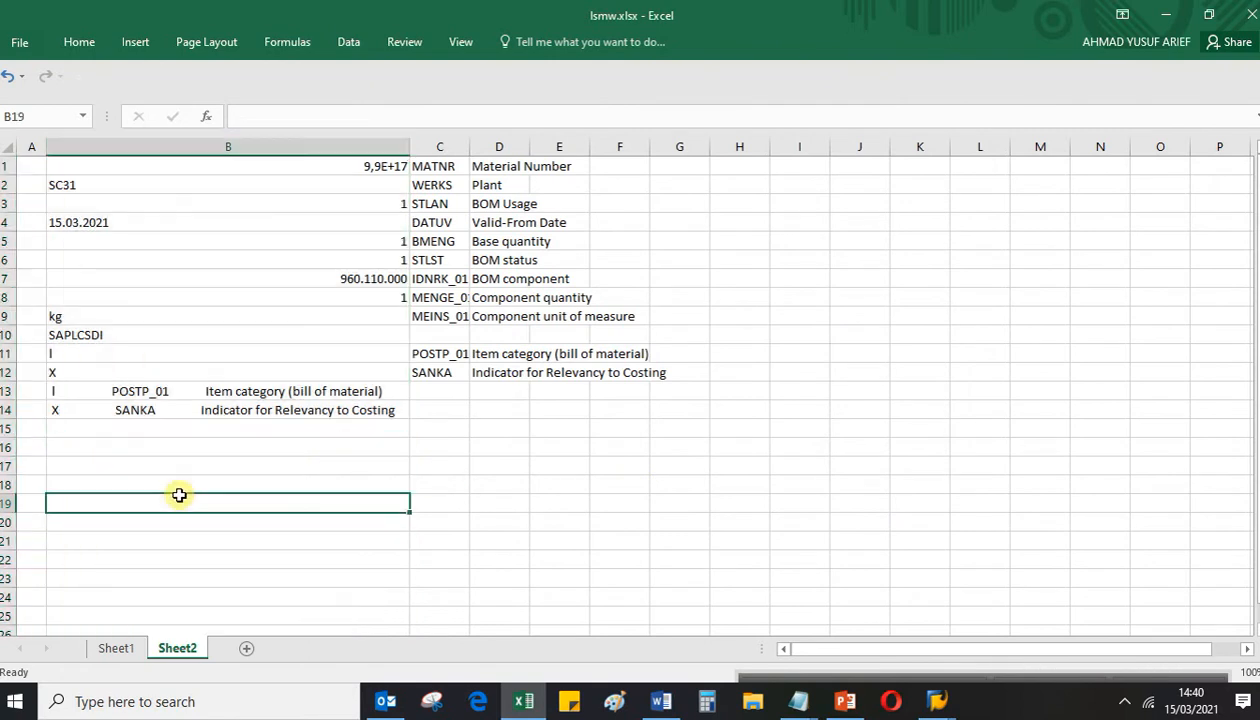
Delete the entire row 13 containing the unsplit duplicate POSTP_01 entry
left_click(107, 396)
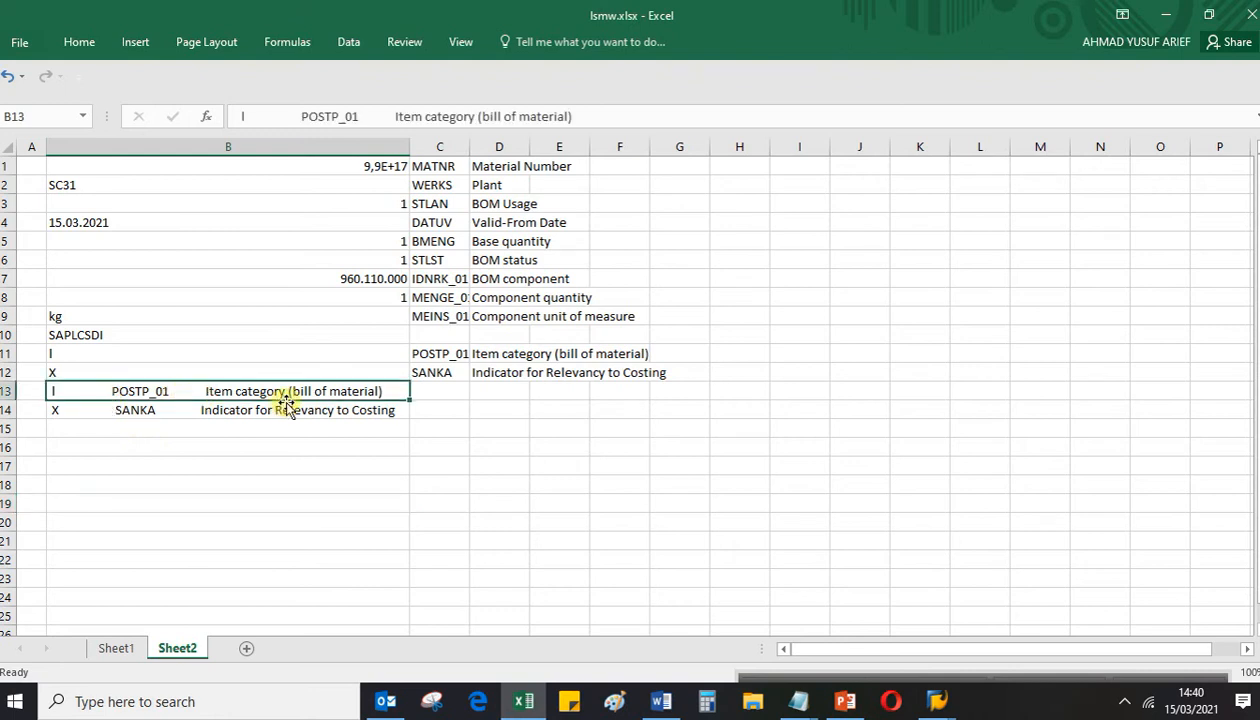
left_click(420, 392)
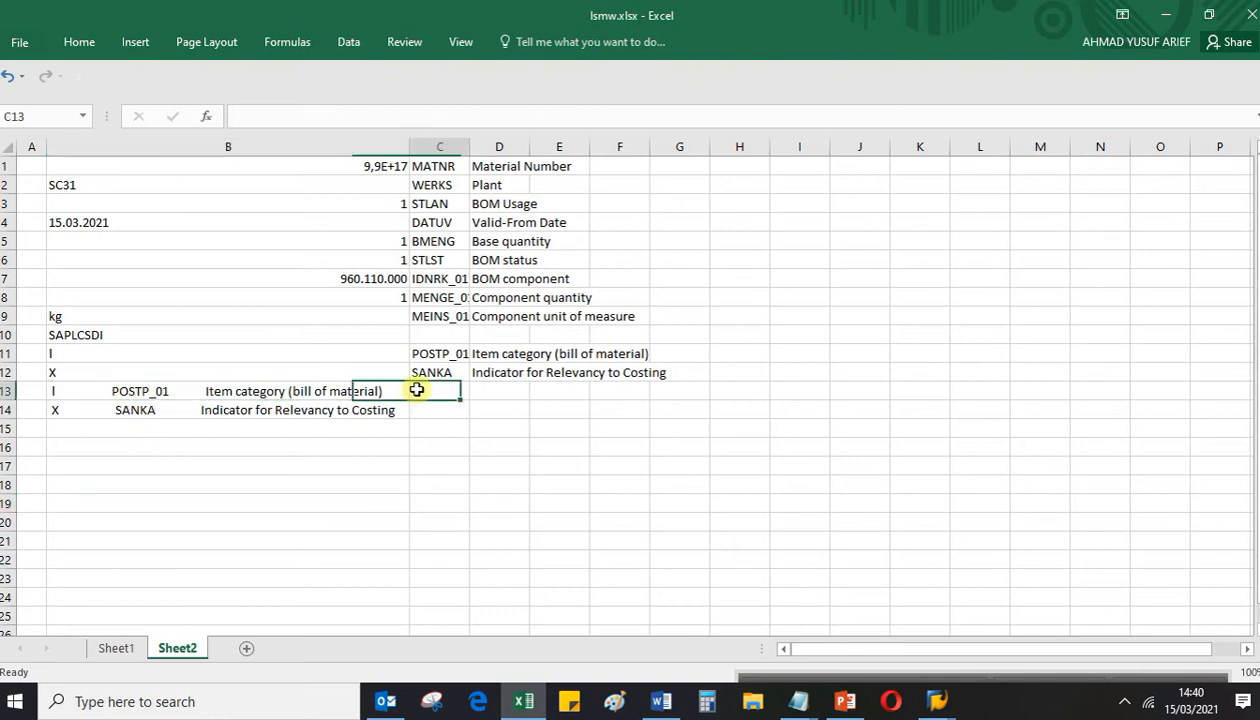
left_click(218, 397)
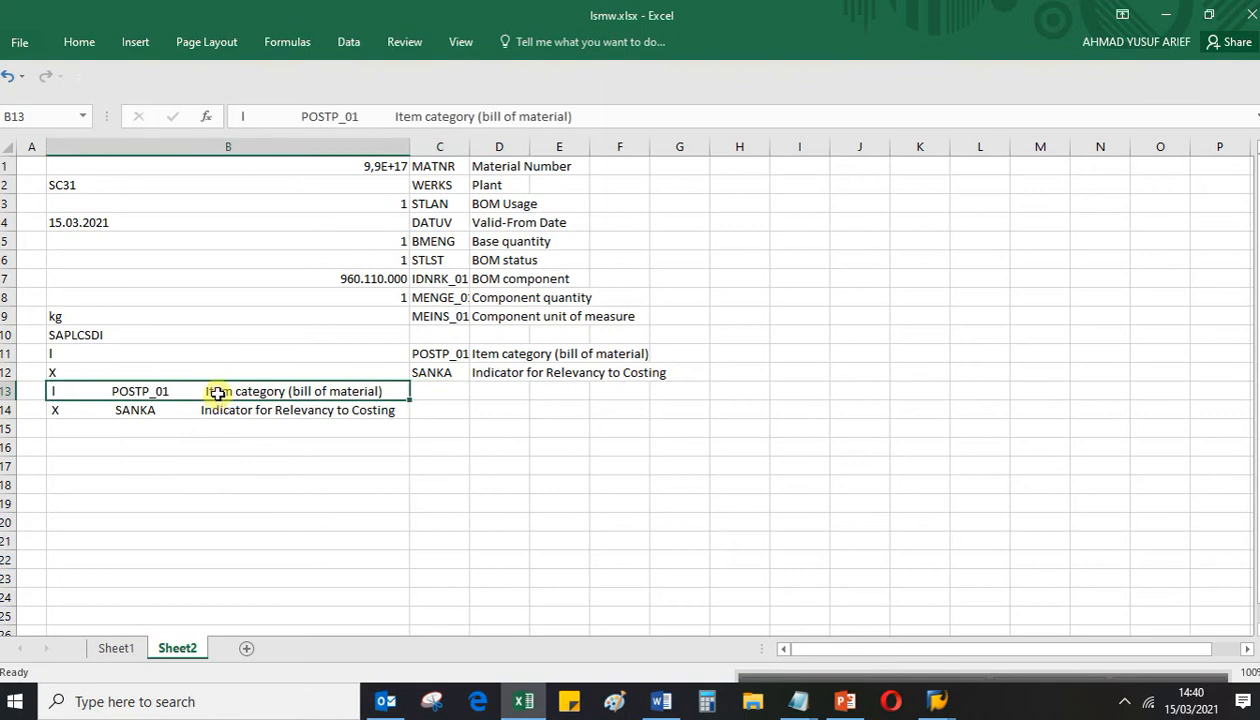
right_click(218, 392)
left_click(258, 458)
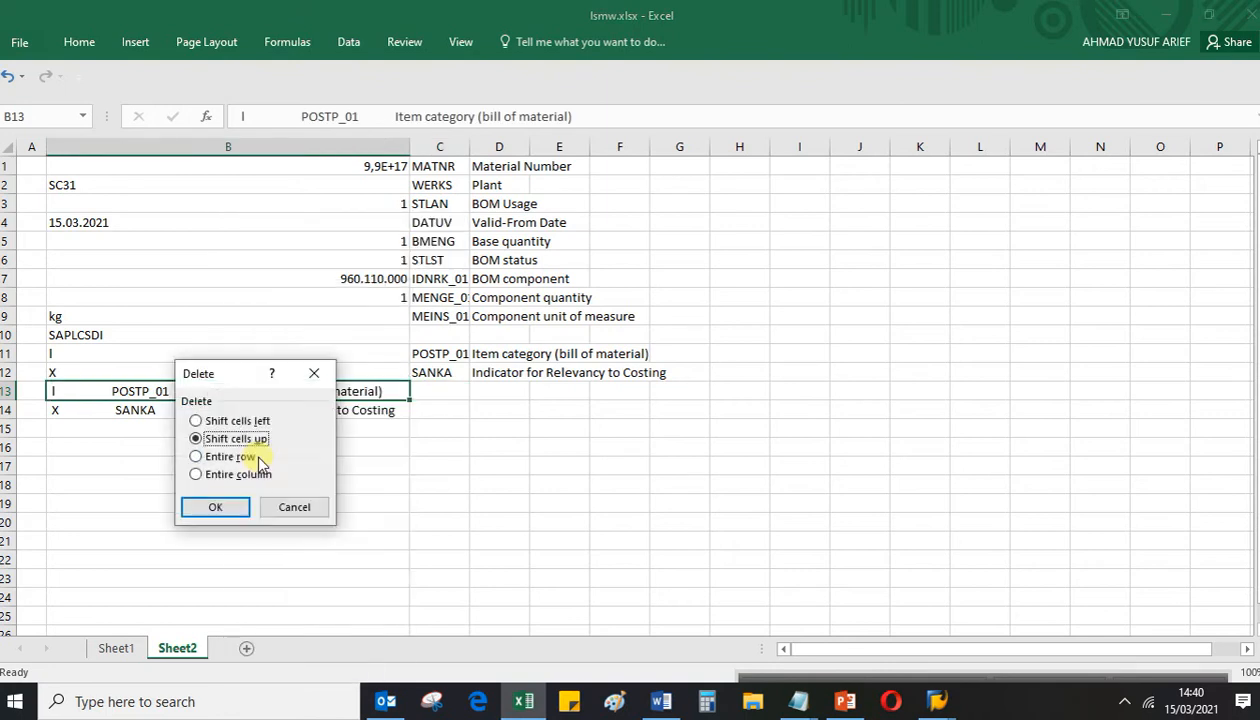
left_click(228, 457)
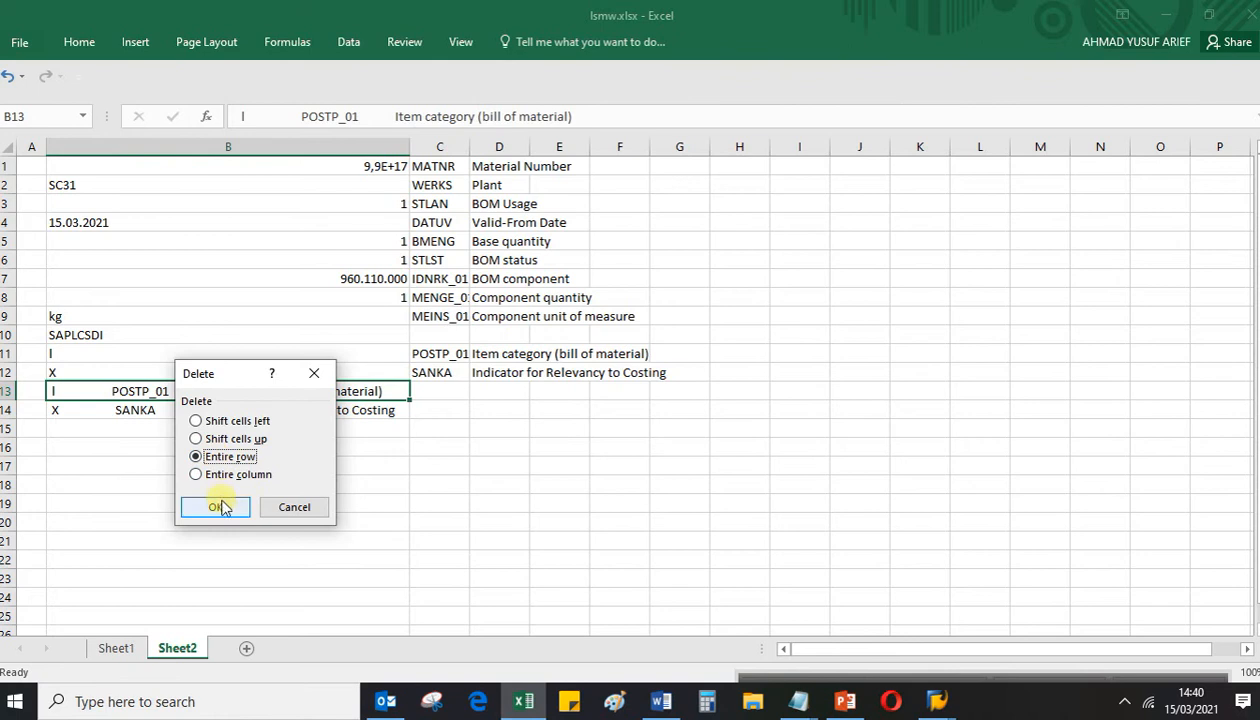
left_click(215, 507)
Delete the entire row containing the unsplit duplicate SANKA entry below the split field list
left_click(132, 411)
left_click(127, 394)
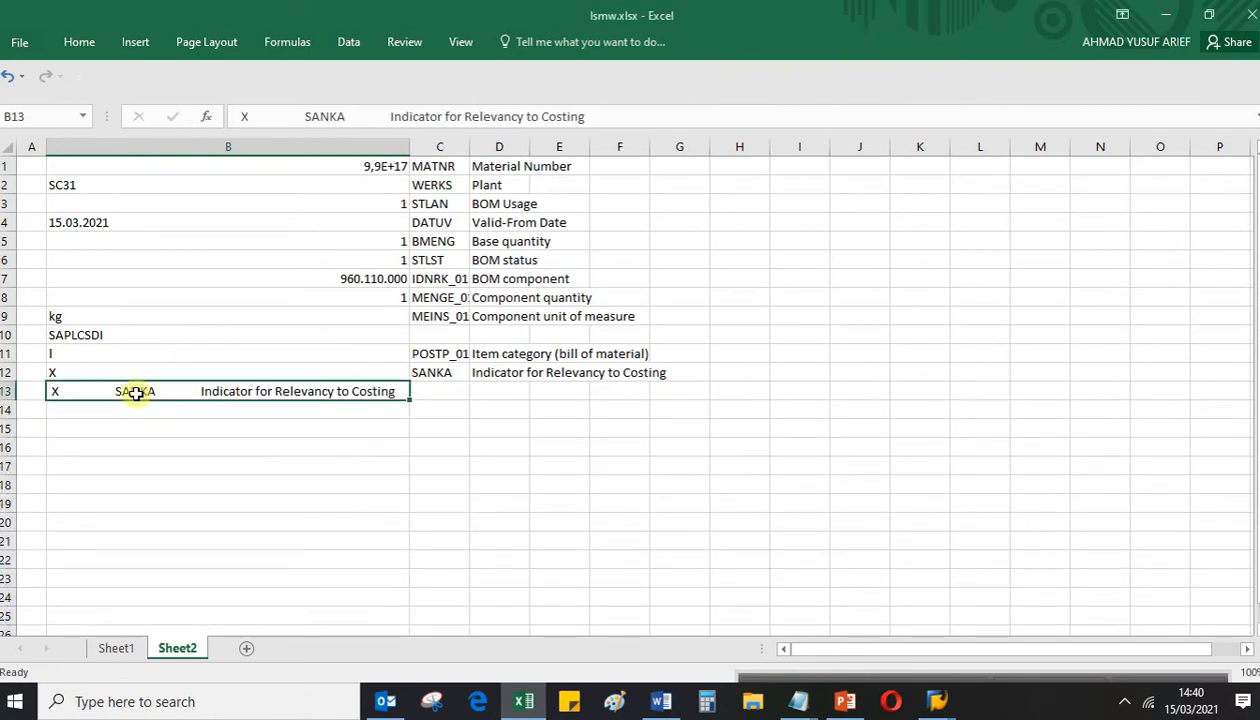
right_click(133, 391)
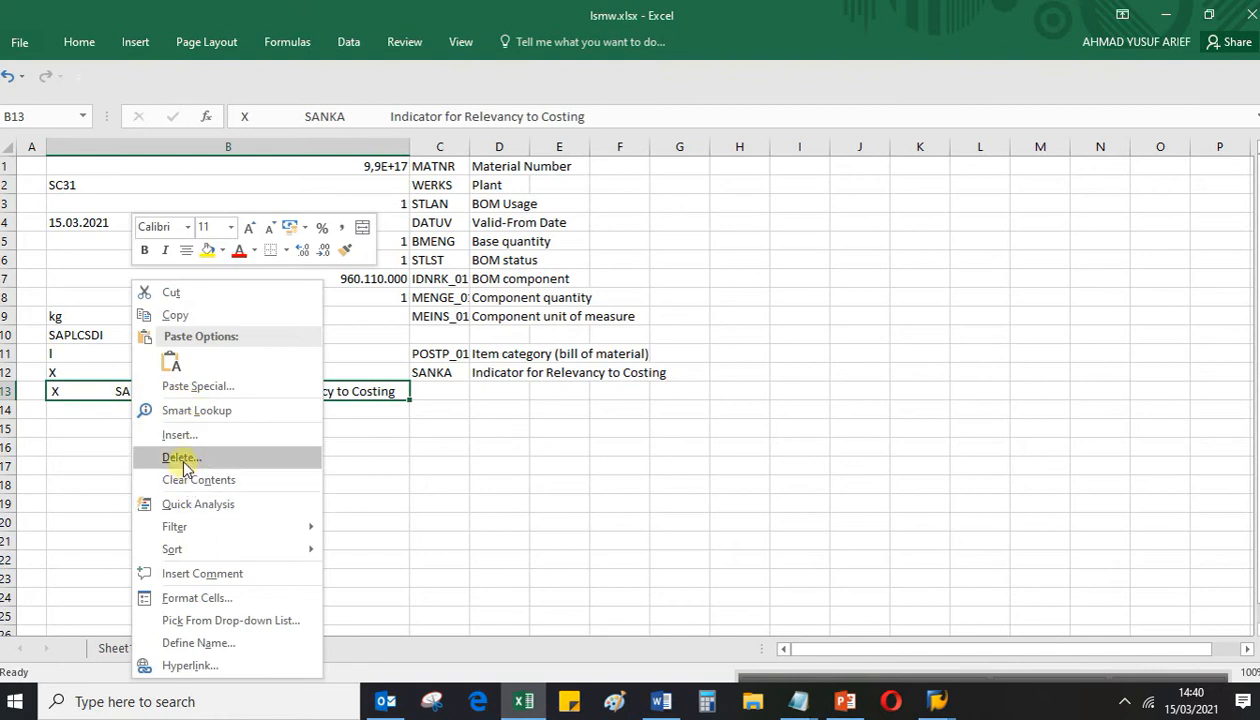
left_click(180, 457)
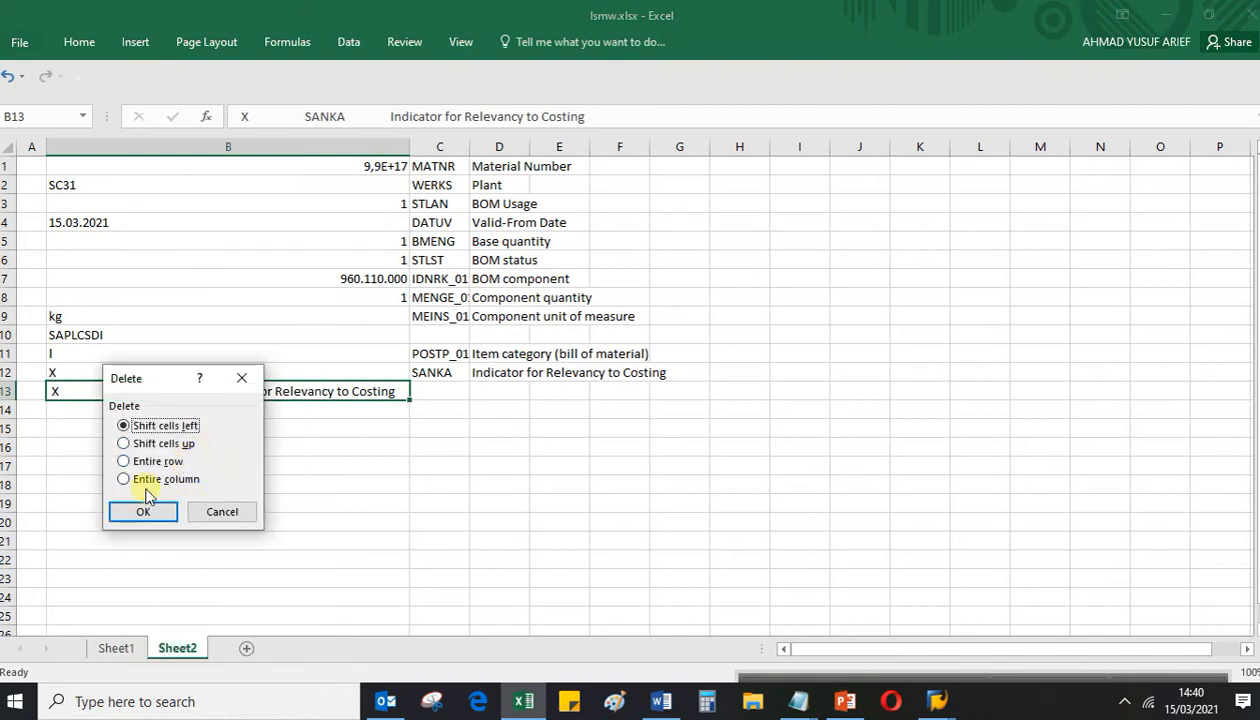
left_click(140, 462)
left_click(152, 510)
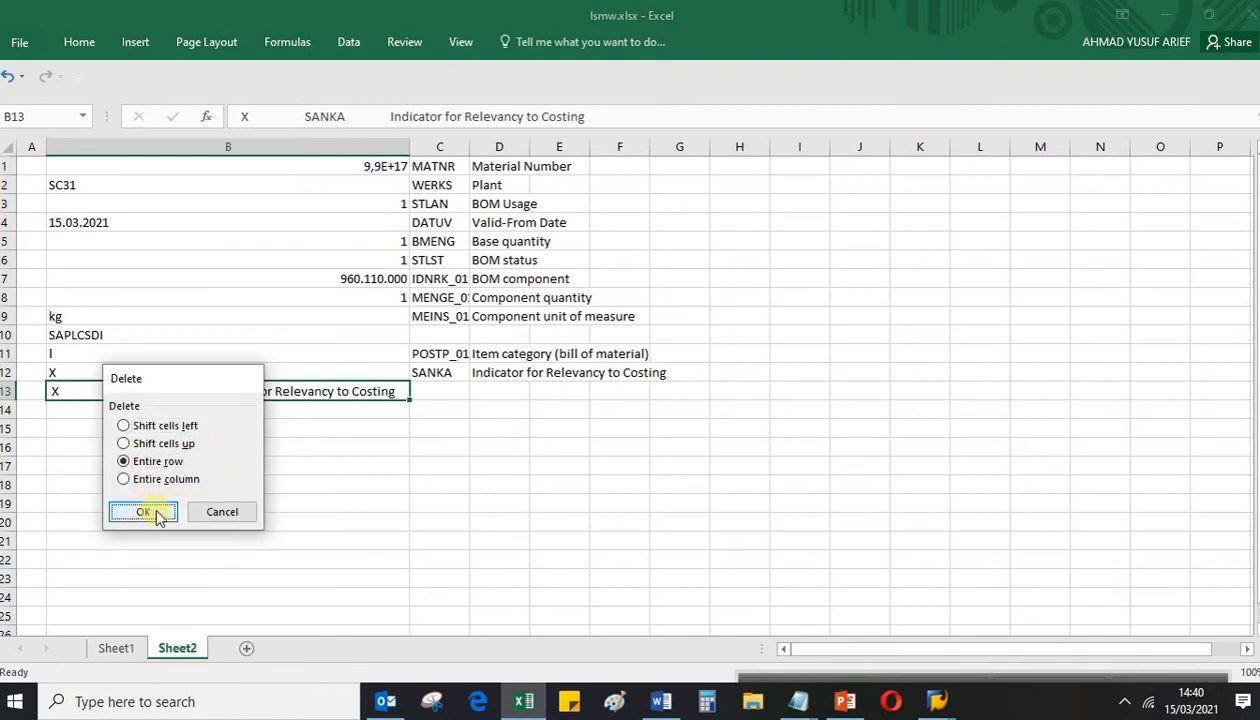
left_click(458, 470)
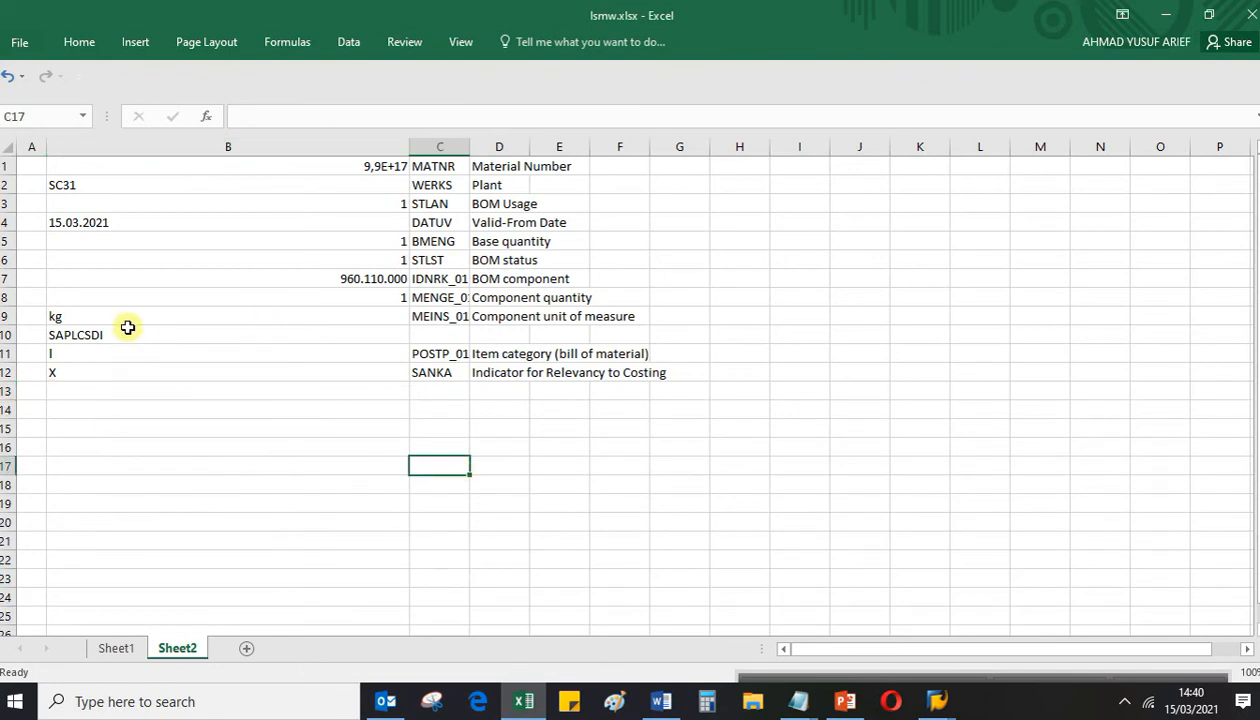
Delete the entire row 10 containing SAPLCSDI, which has no field name or description
left_click(78, 333)
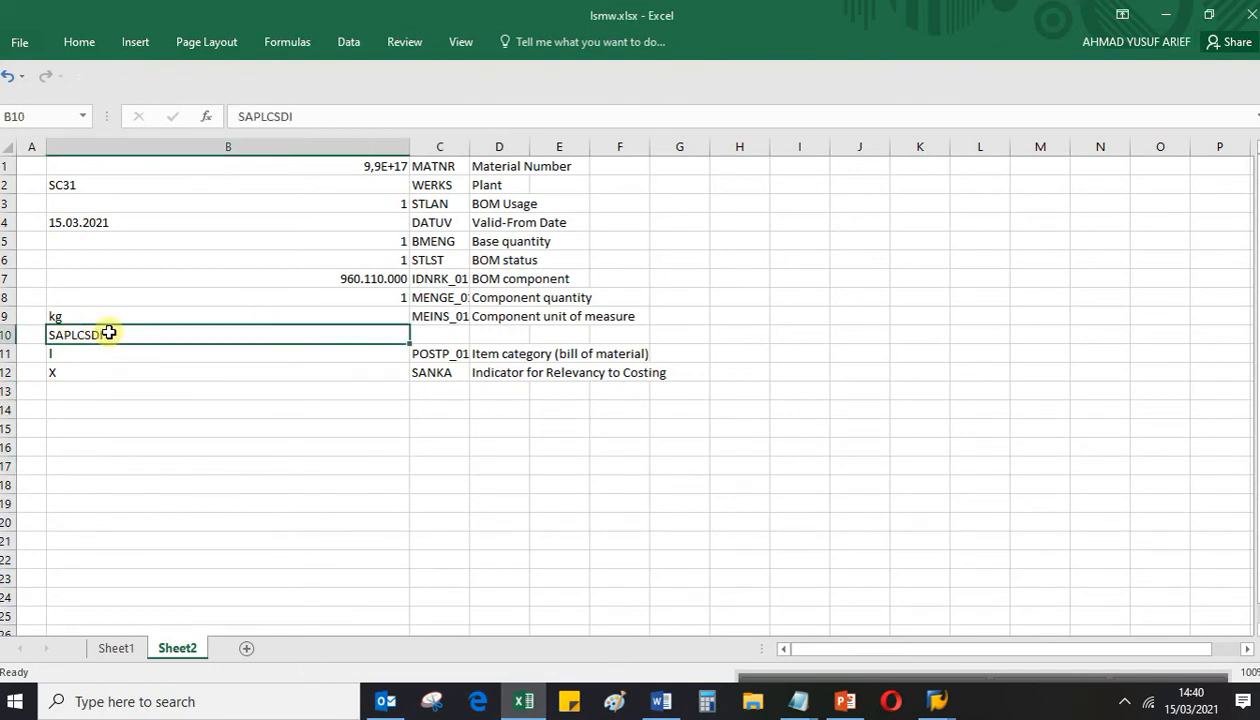
right_click(132, 333)
left_click(157, 455)
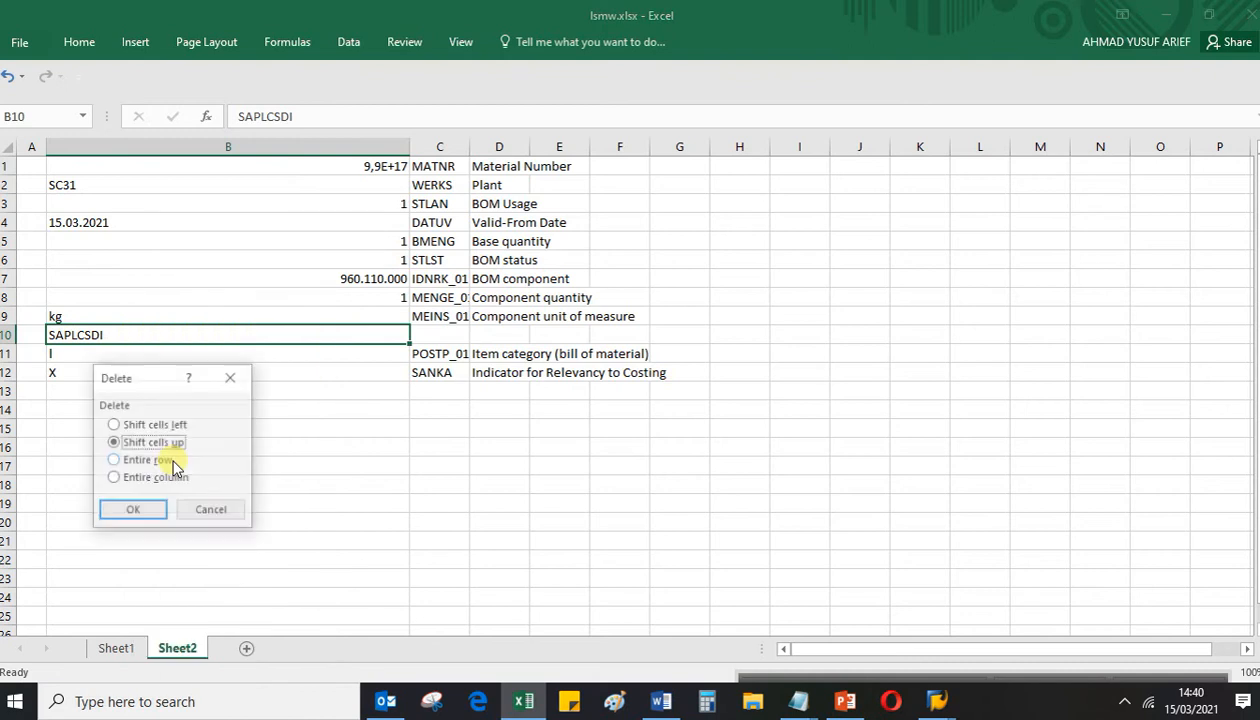
left_click(172, 463)
left_click(132, 511)
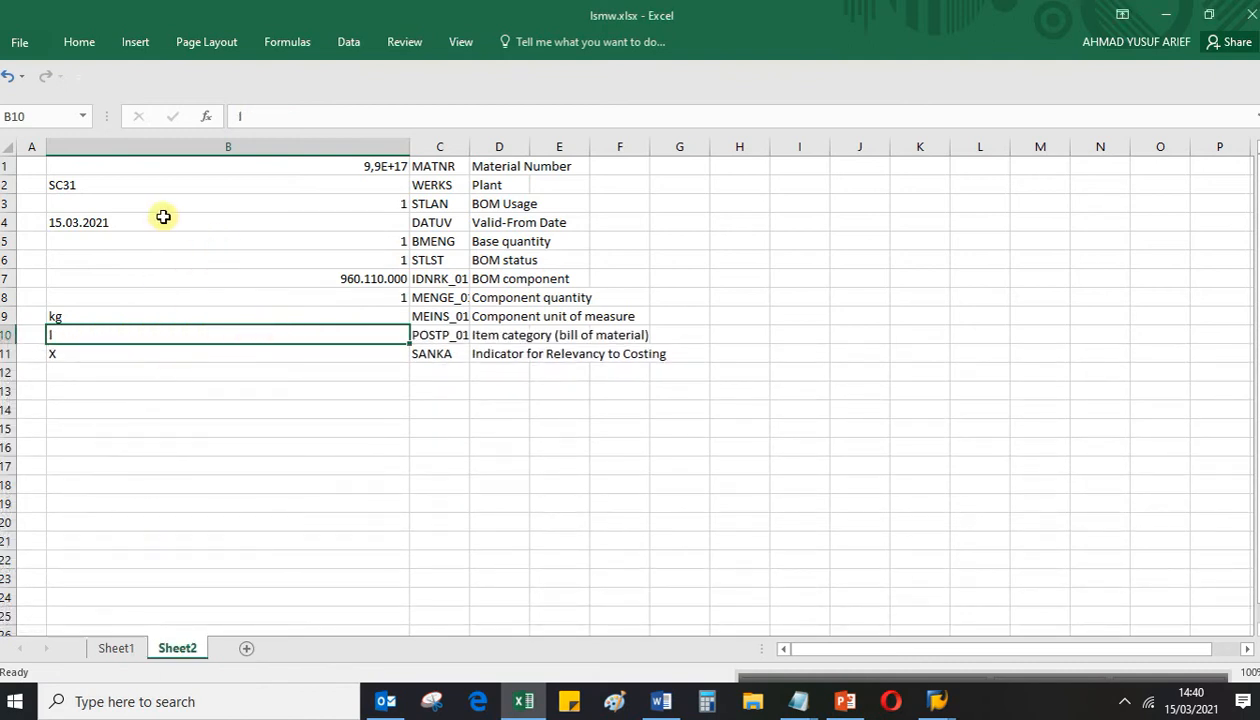
Store the material number value in B1 as text by adding a leading apostrophe
left_click(255, 165)
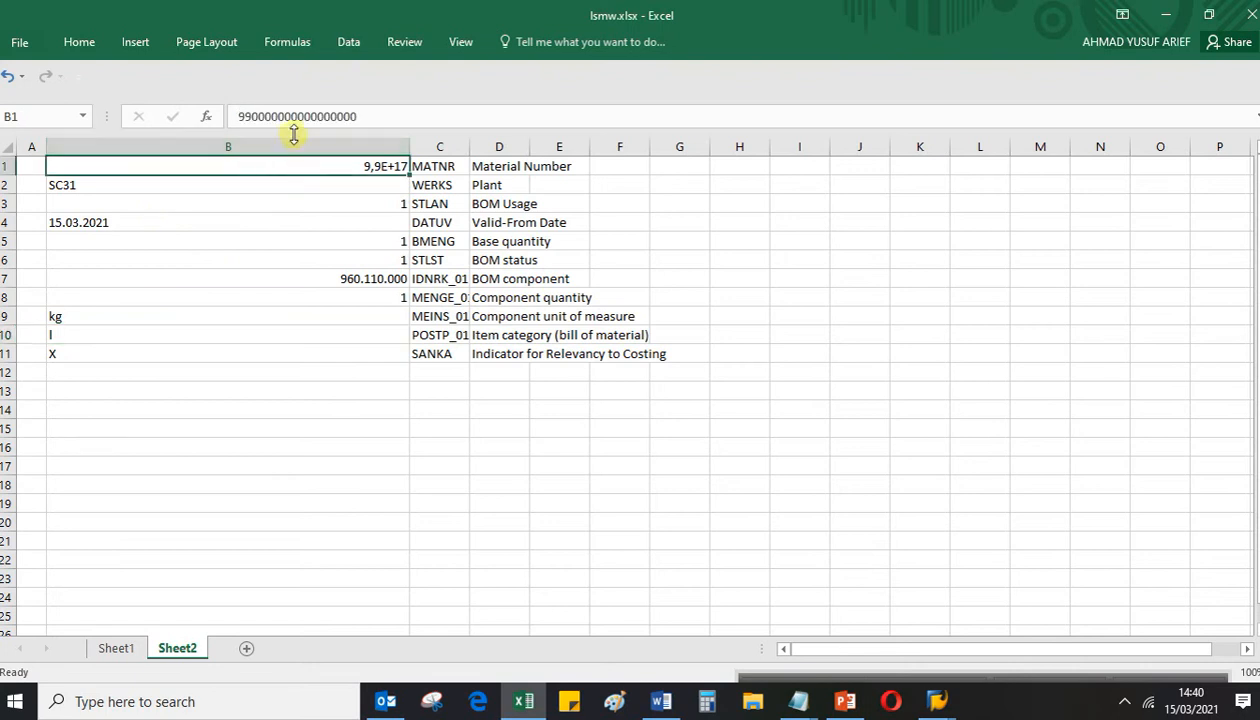
left_click(242, 116)
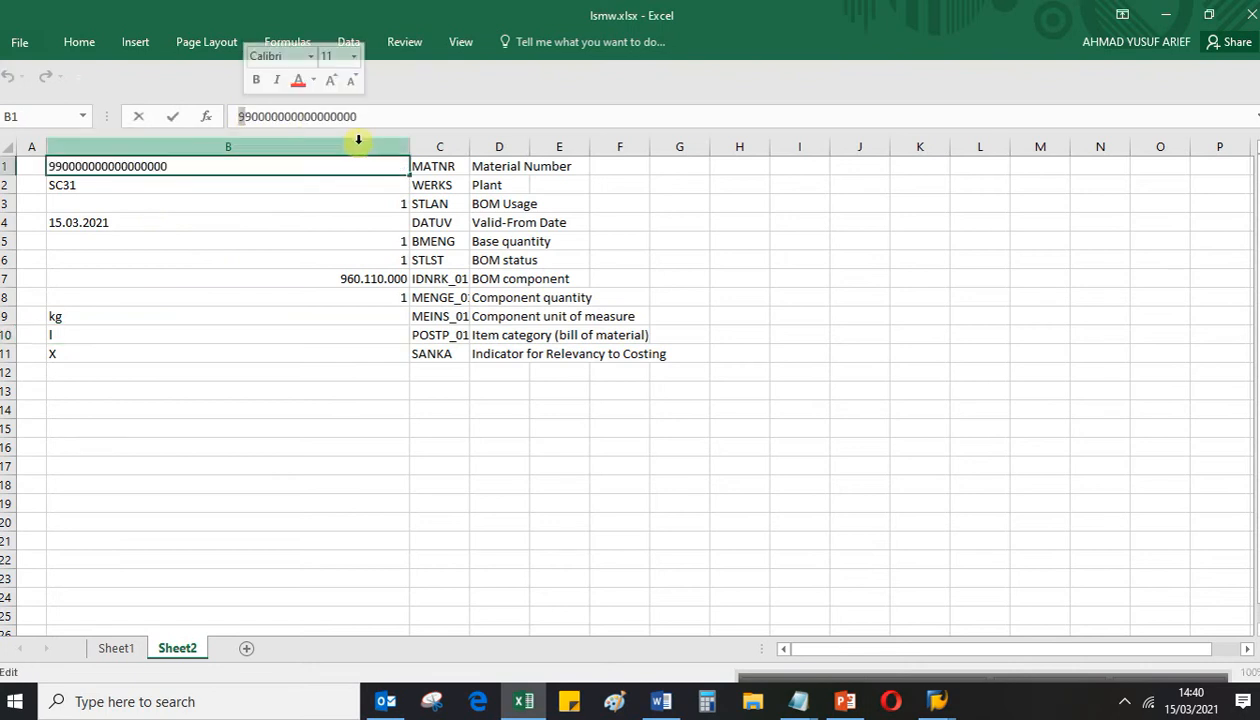
key("Right")
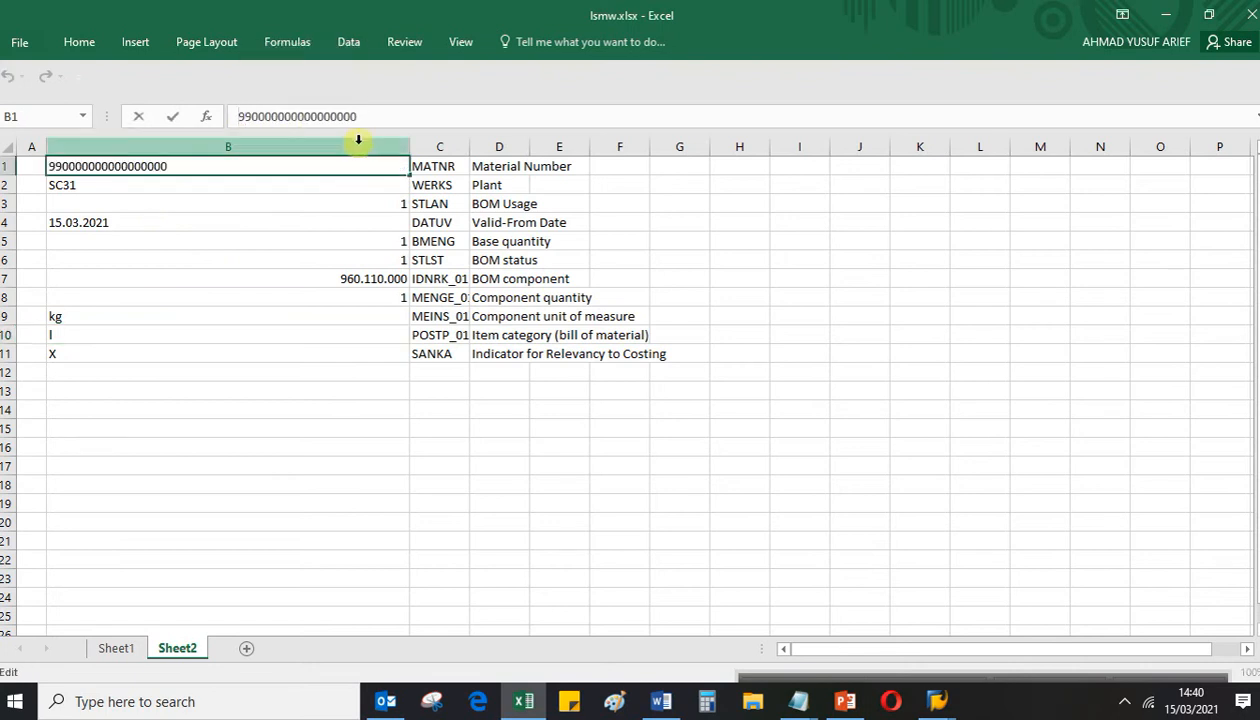
type("'")
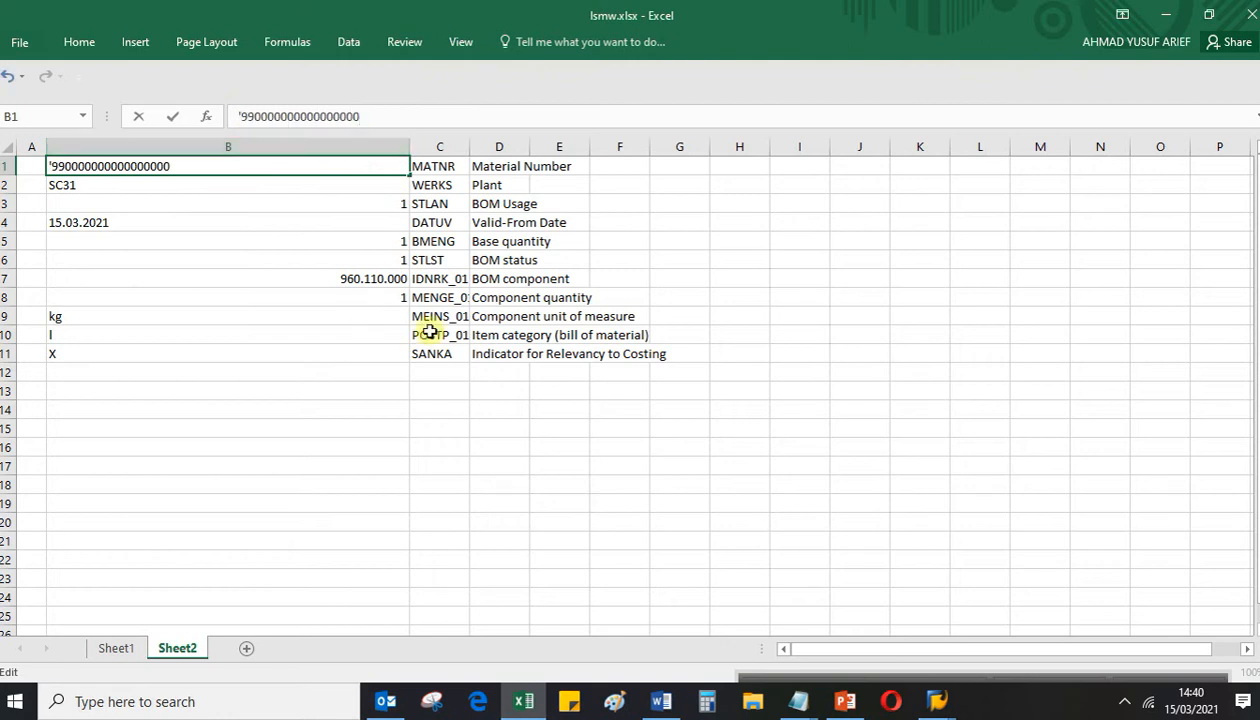
key("Return")
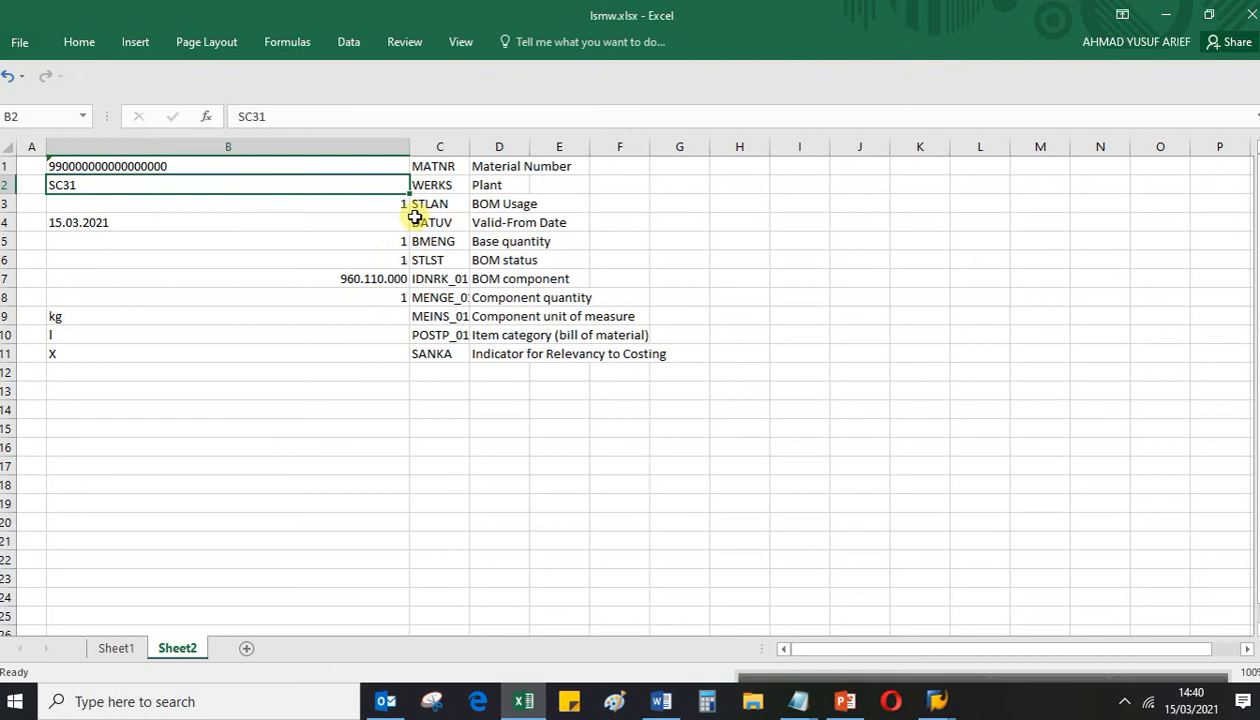
Store the BOM Usage value in B3 and the Base quantity value in B5 as text with a leading apostrophe
left_click(94, 205)
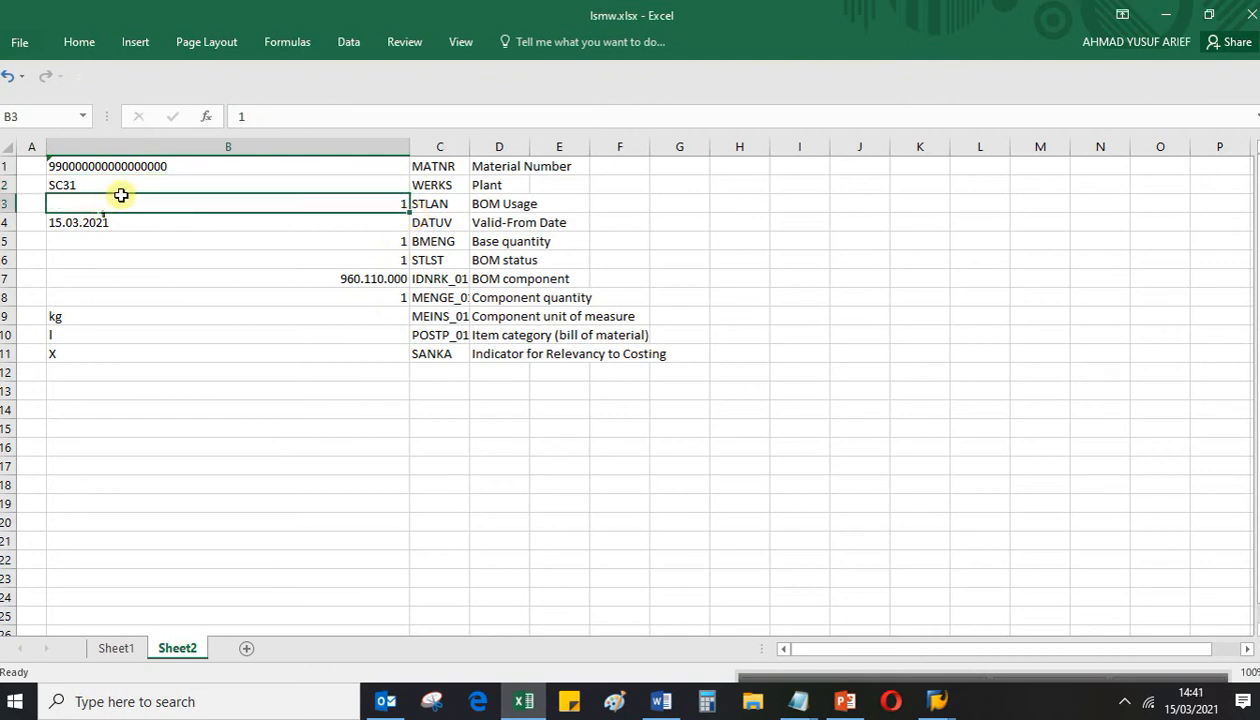
left_click(241, 117)
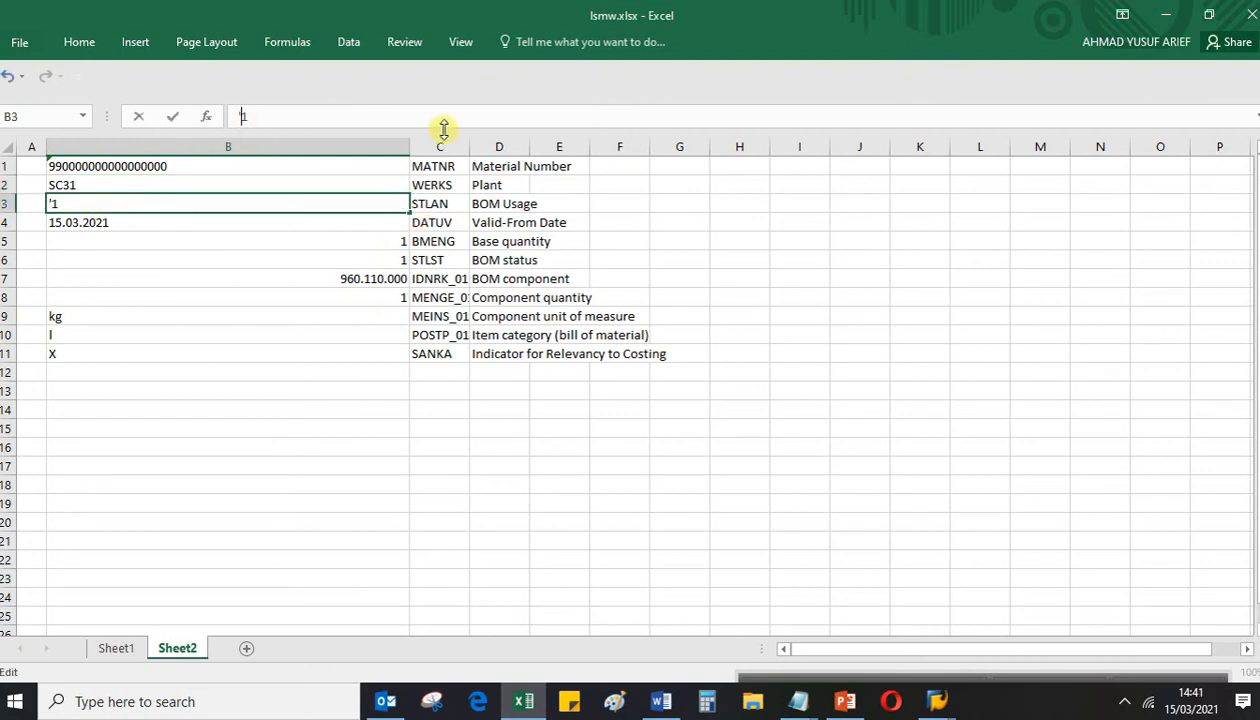
type("'")
key("Return")
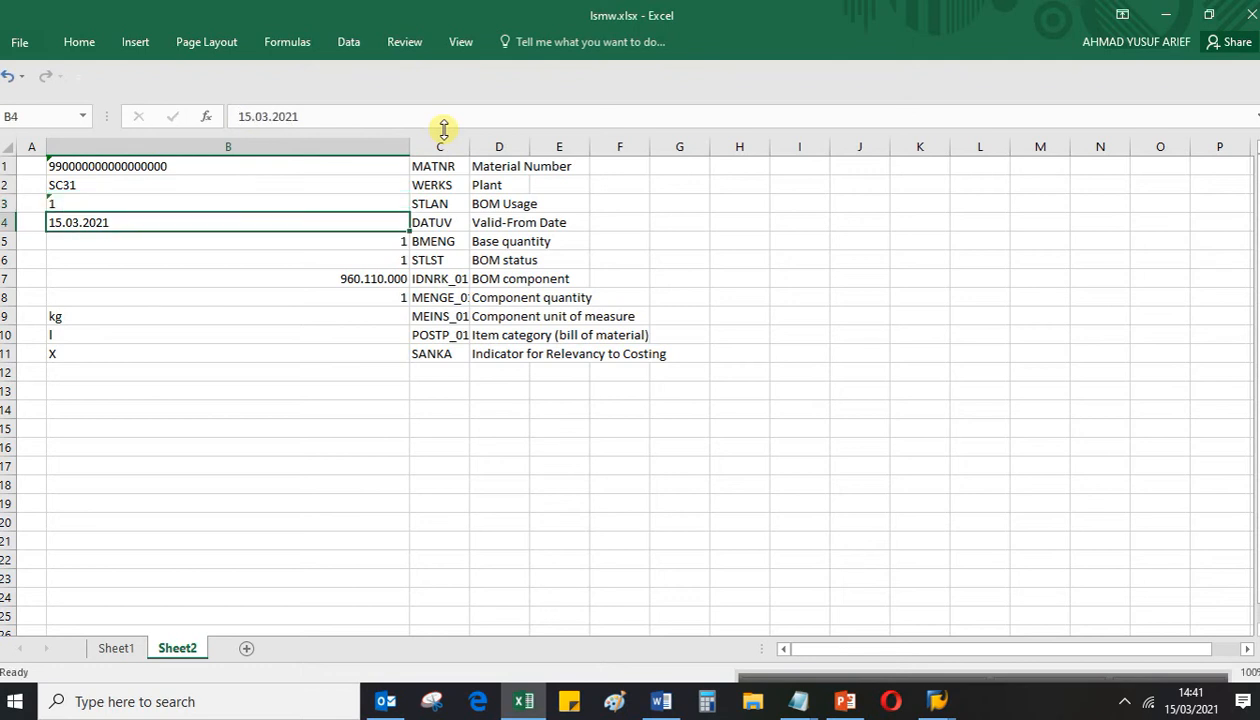
key("Return")
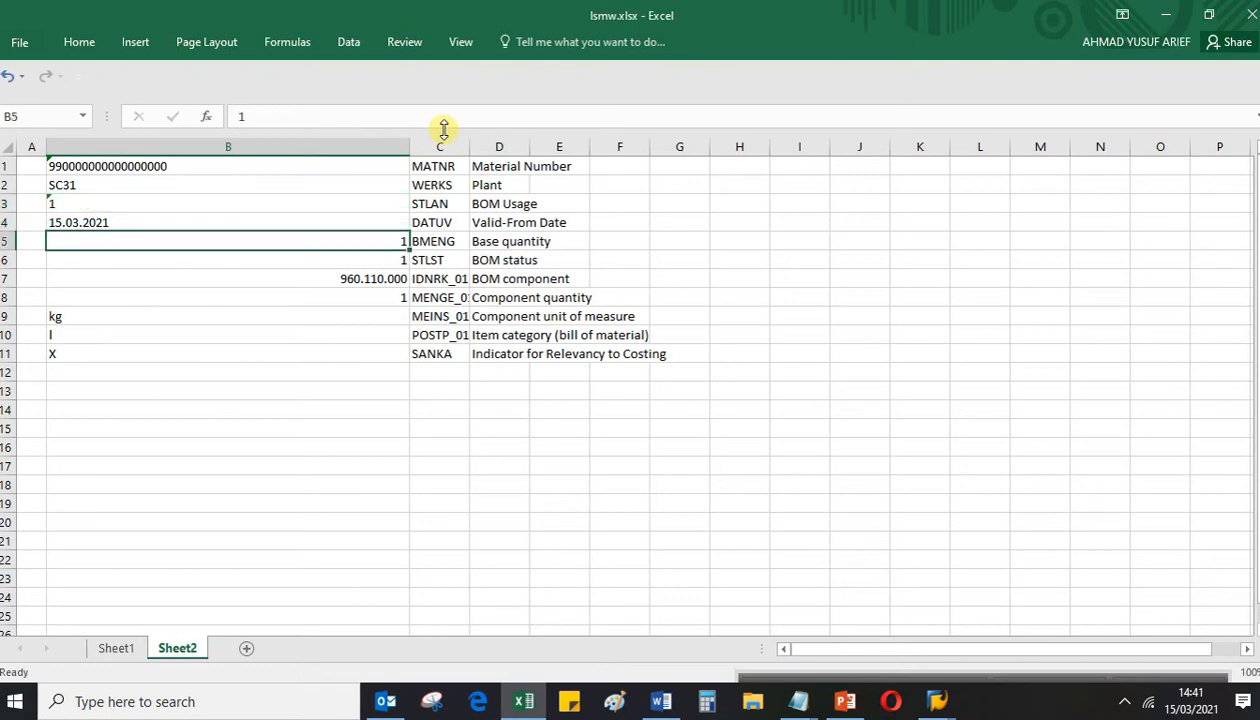
left_click(241, 121)
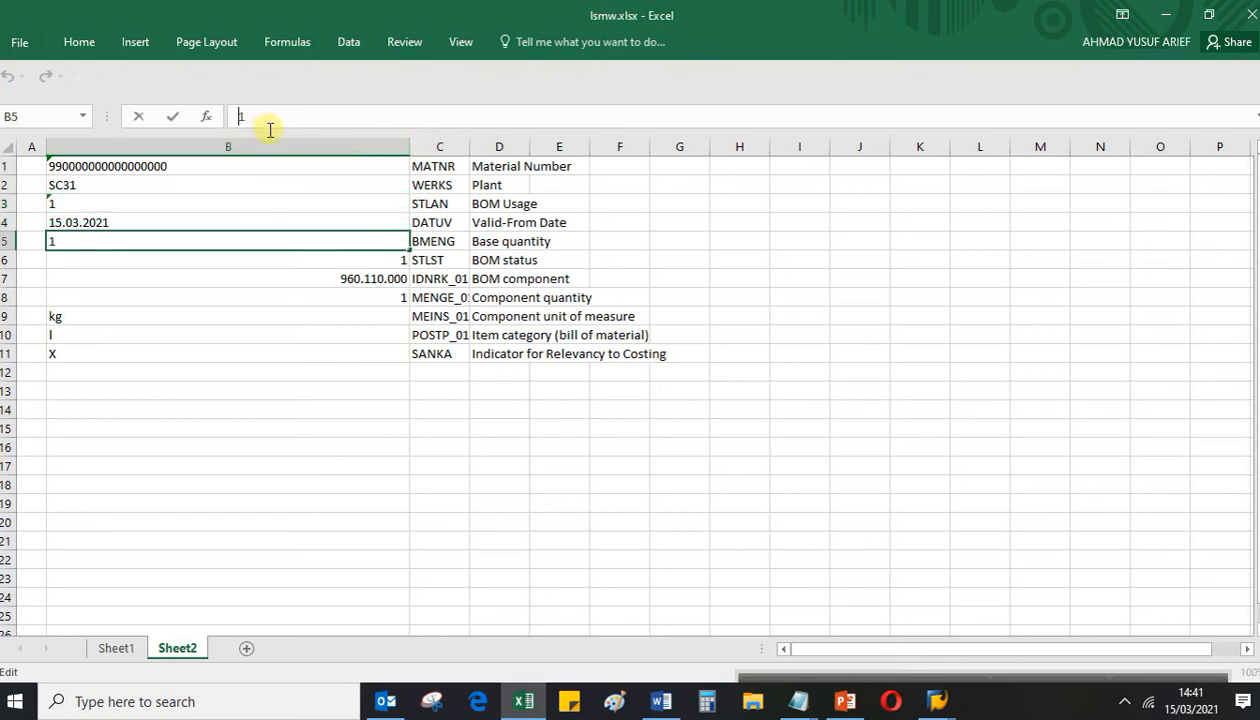
key("Return")
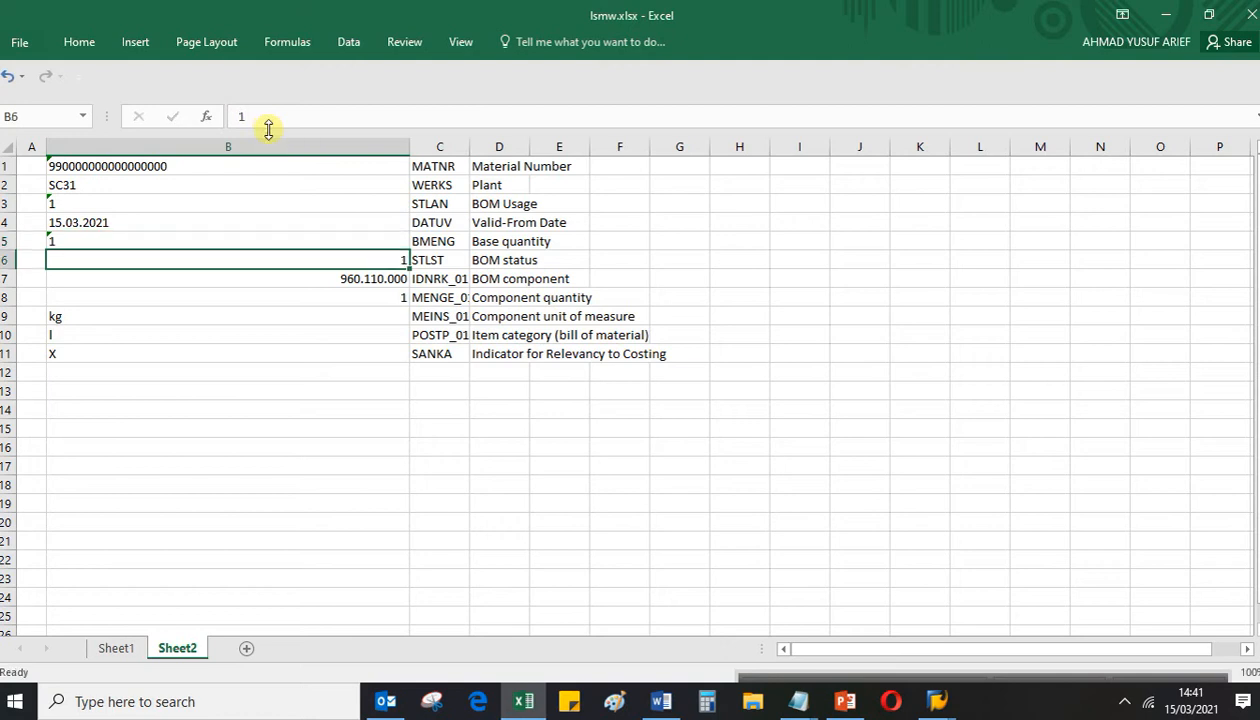
Store the BOM status, BOM component and Component quantity values in B6 to B8 as text with a leading apostrophe
double_click(239, 118)
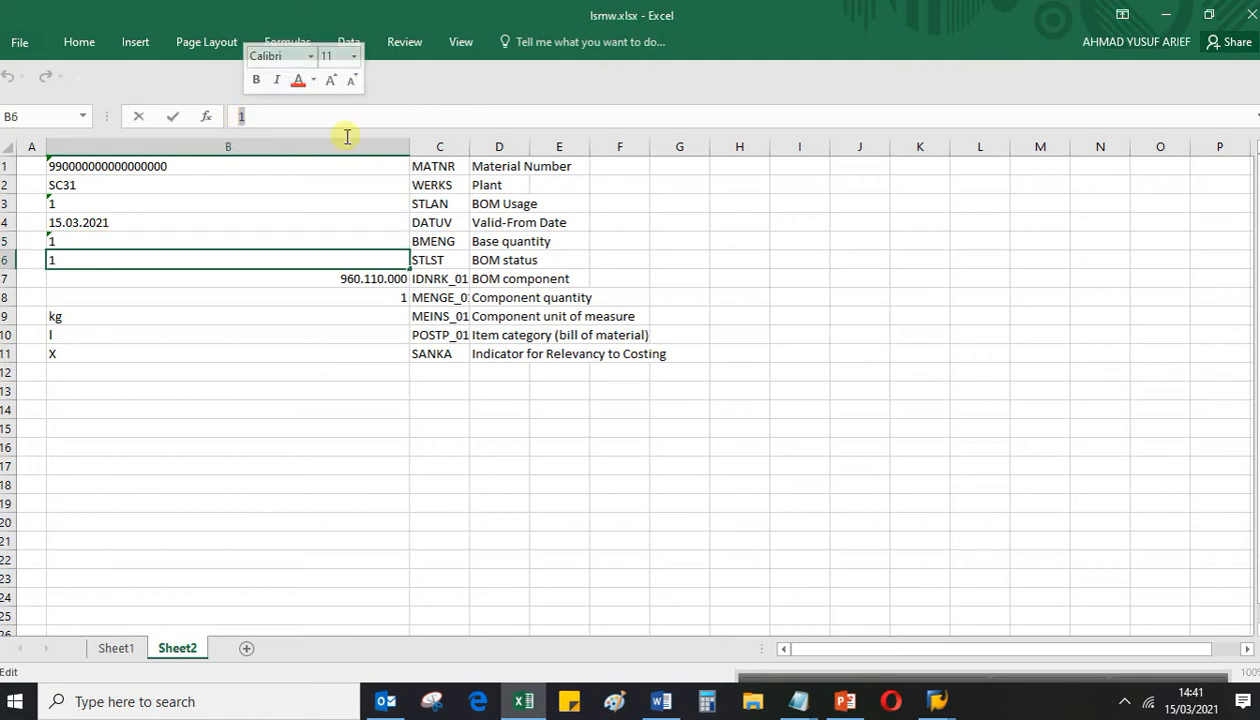
key("Home")
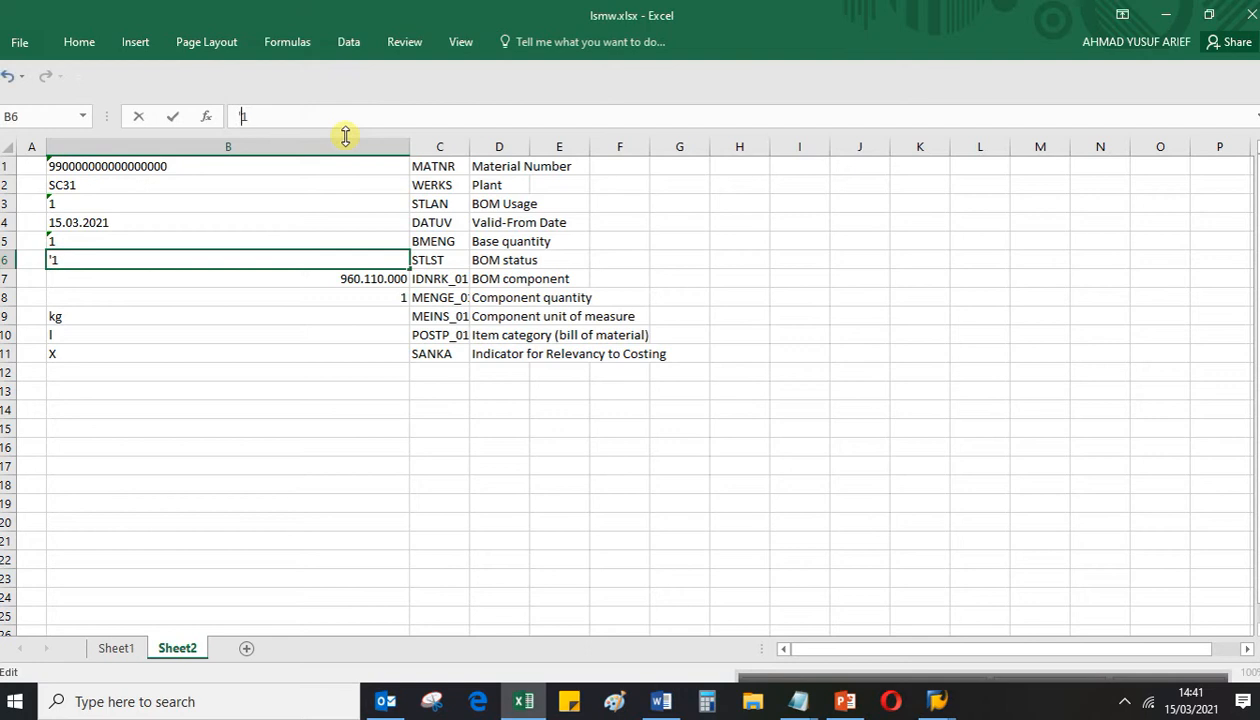
type("'")
key("Return")
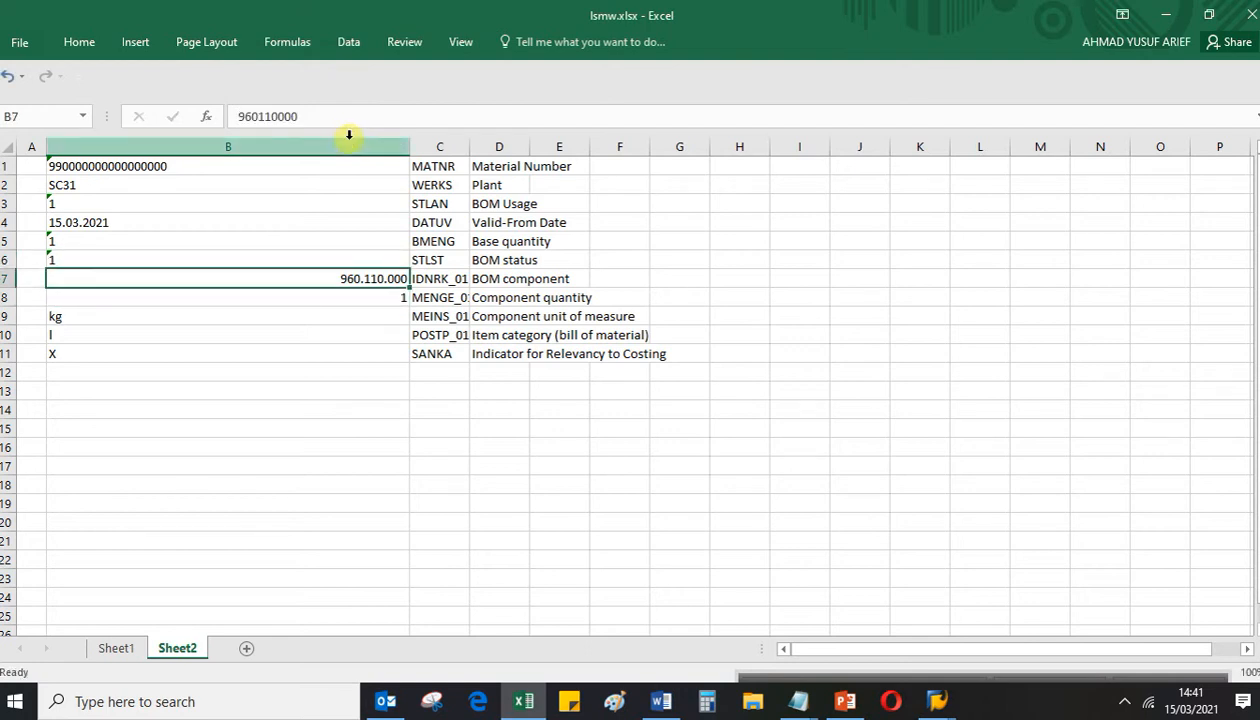
left_click(241, 120)
key("Return")
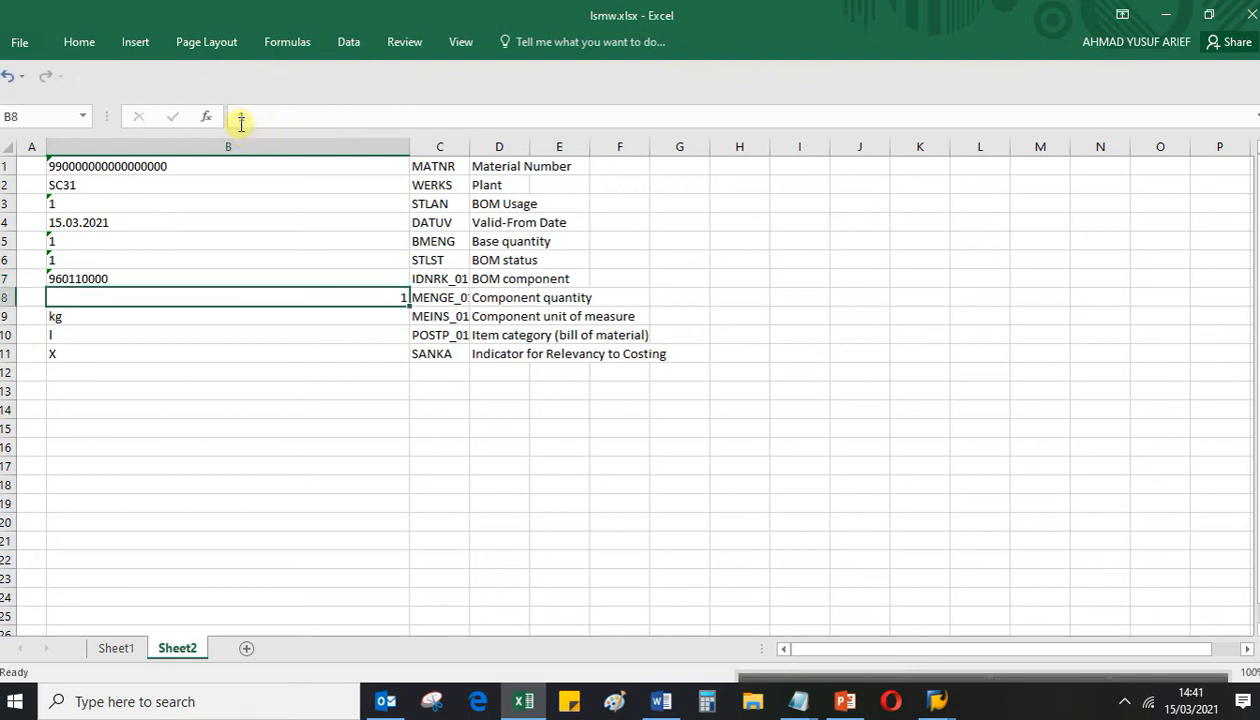
left_click(240, 120)
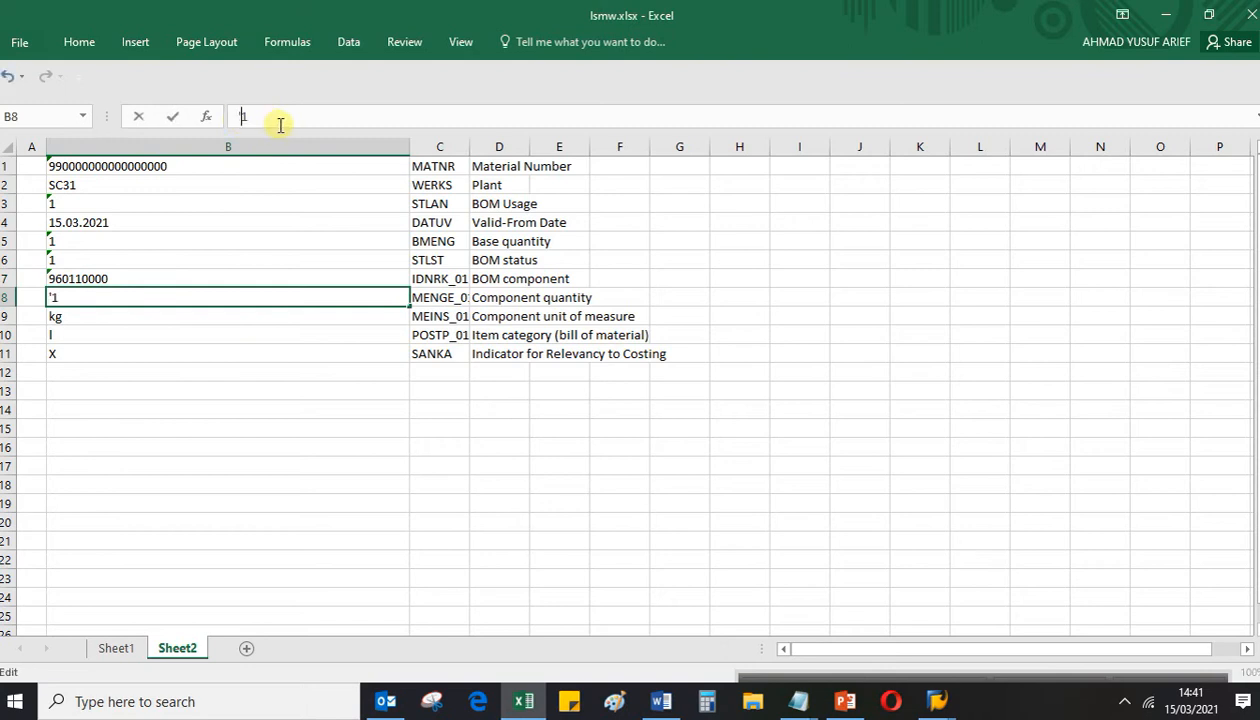
key("Return")
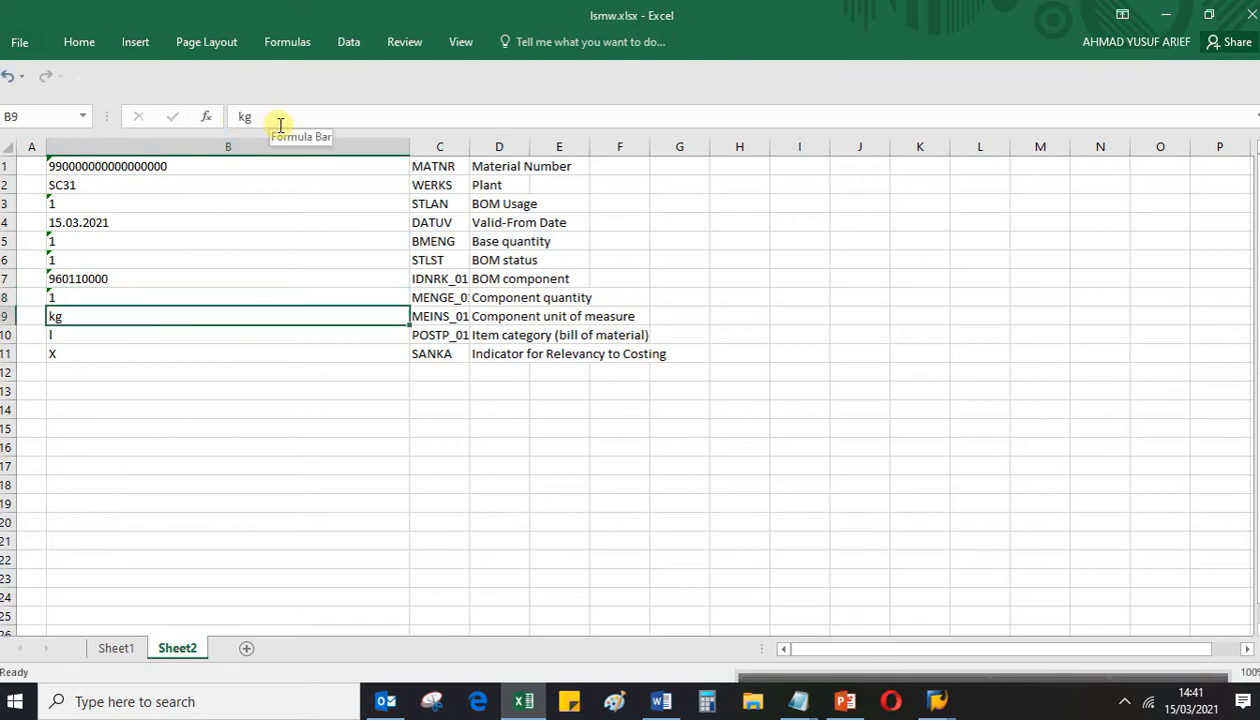
Fit the widths of columns B, C and D to their contents
double_click(410, 147)
right_click(410, 147)
key("Escape")
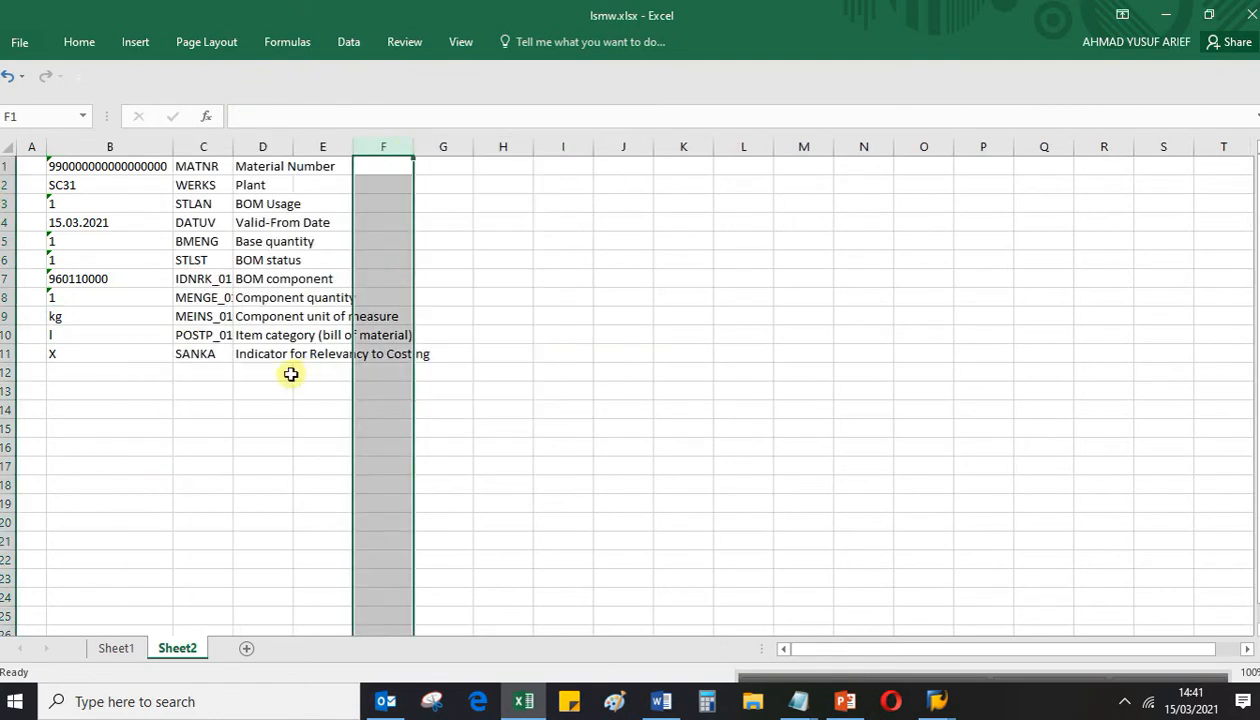
double_click(230, 149)
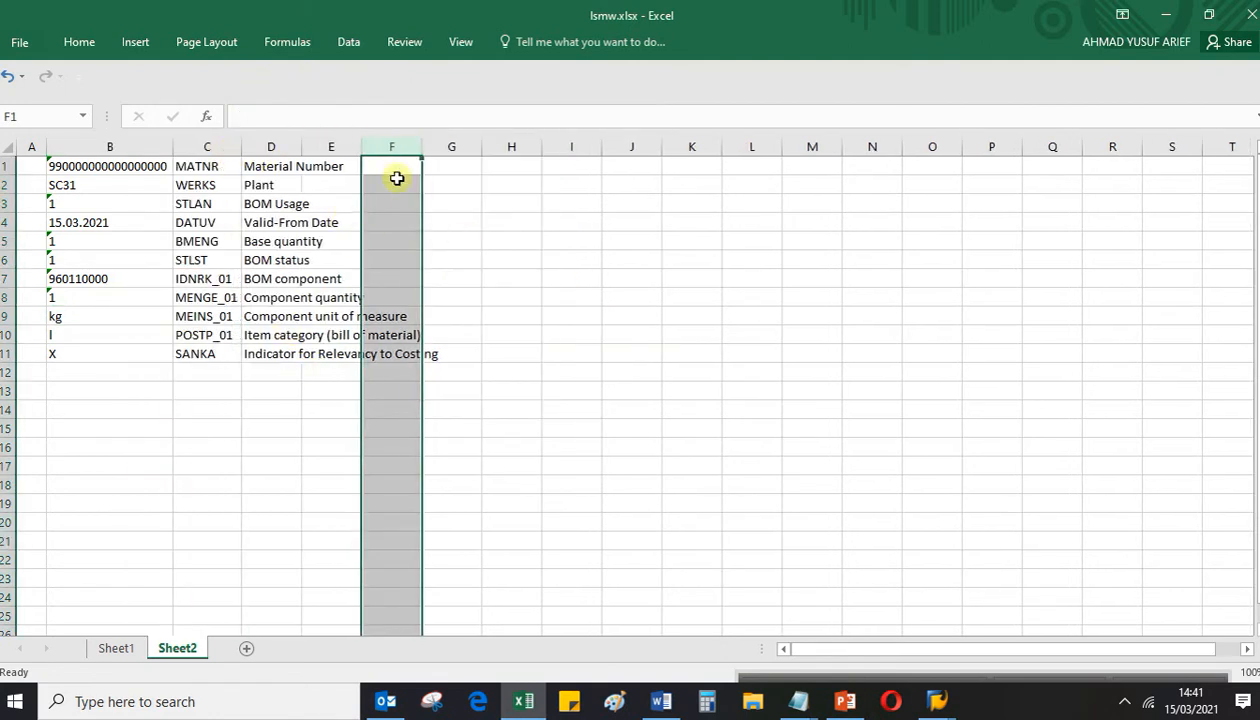
double_click(299, 147)
left_click(575, 240)
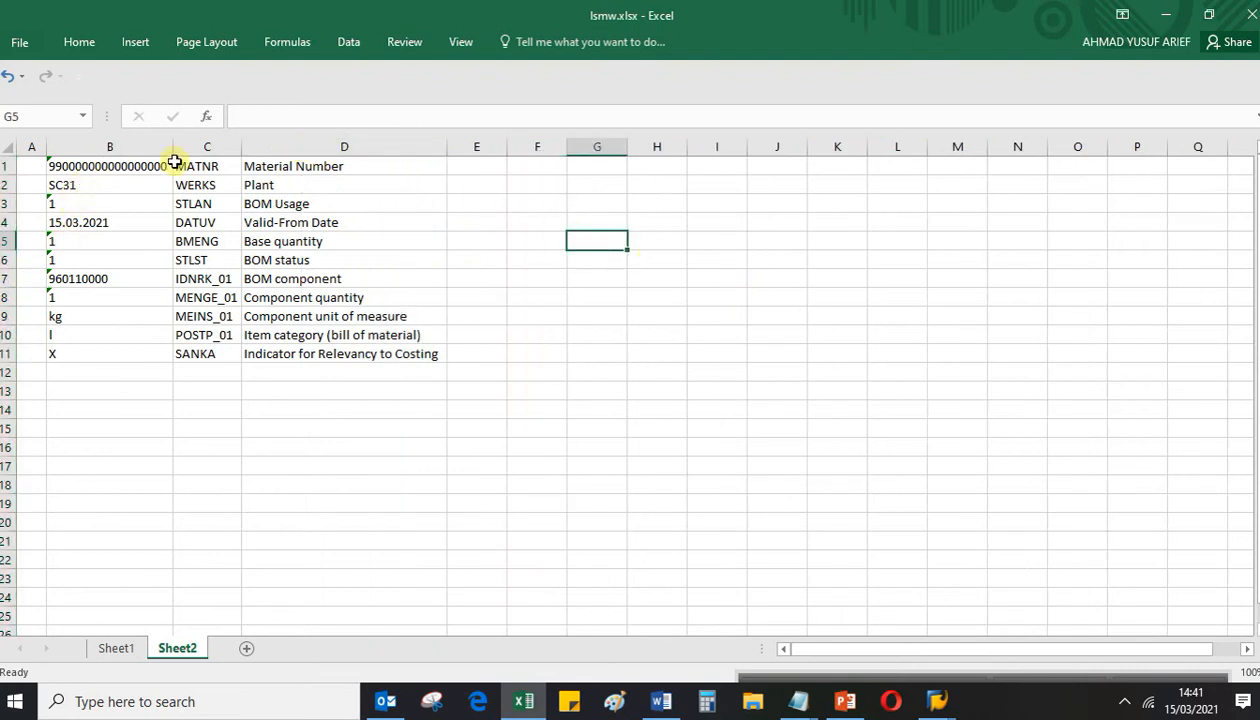
key("Right")
key("Right")
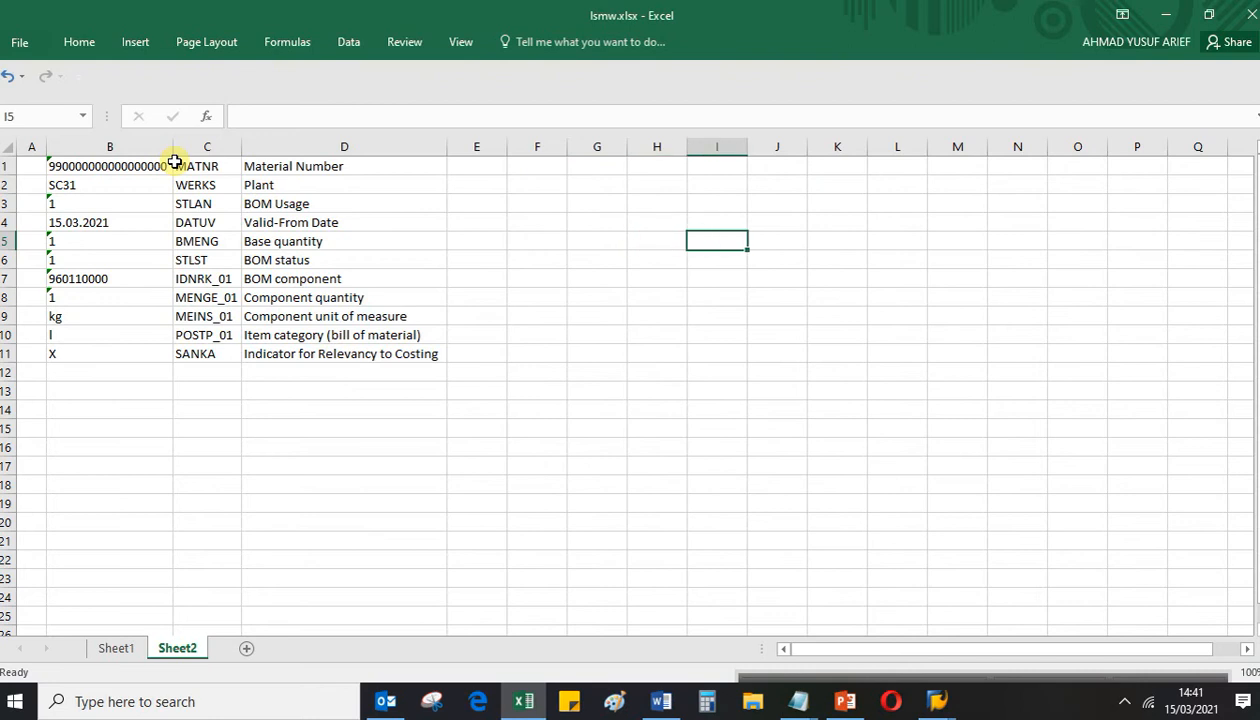
left_click(301, 168)
key("Left")
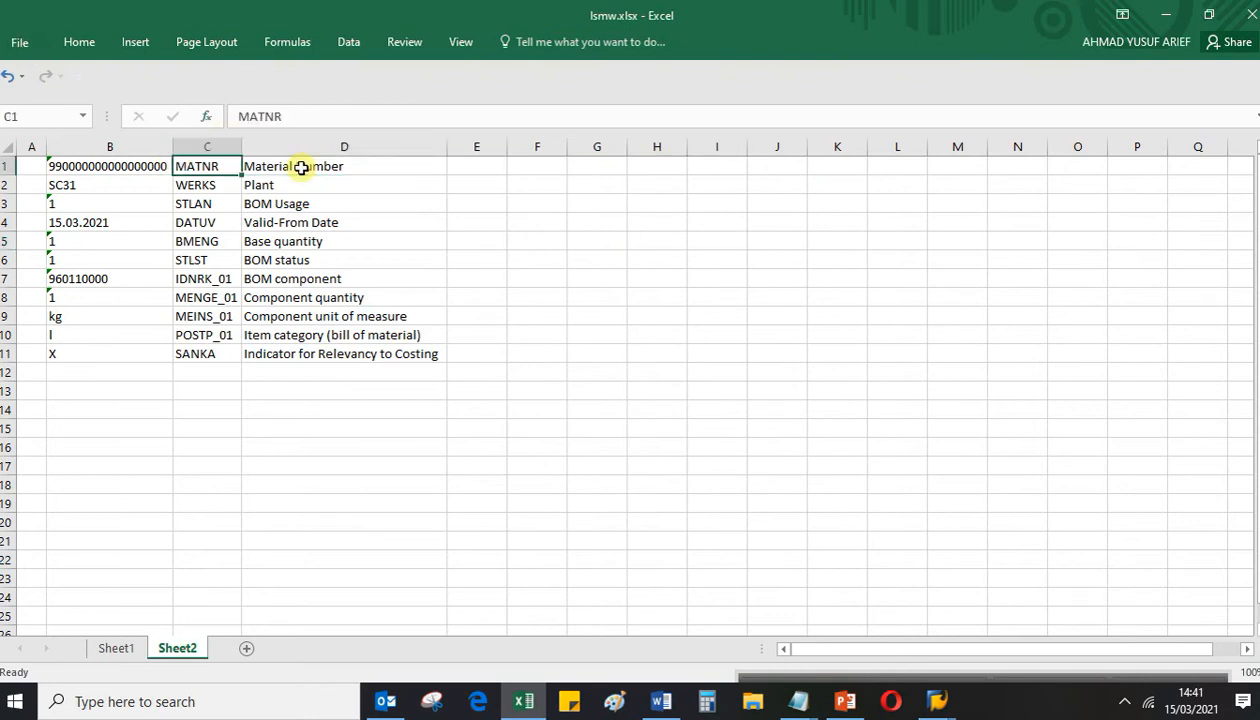
Review the field descriptions listed in column D of Sheet2
key("Left")
key("Right")
key("Right")
key("Down")
key("Down")
key("Down")
key("Down")
key("Down")
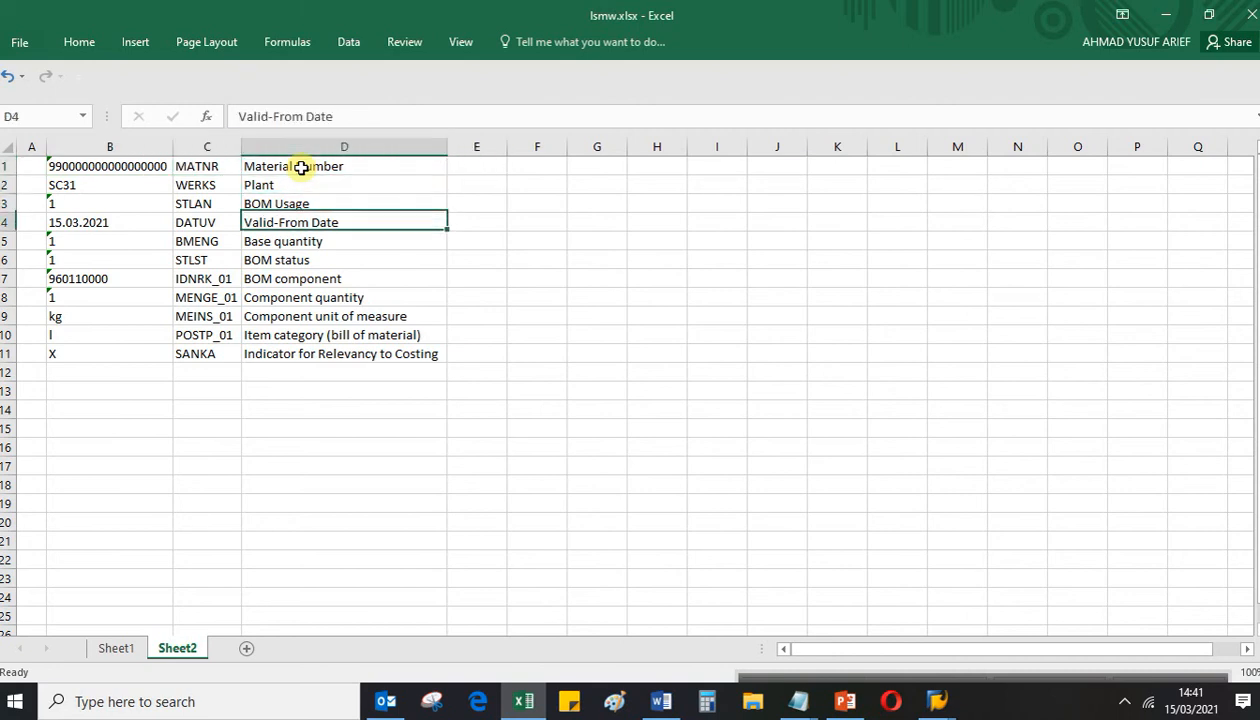
key("Down")
key("Down")
key("Down")
key("Down")
key("Down")
key("Up")
key("Up")
key("Up")
key("Up")
key("Up")
key("Up")
key("Up")
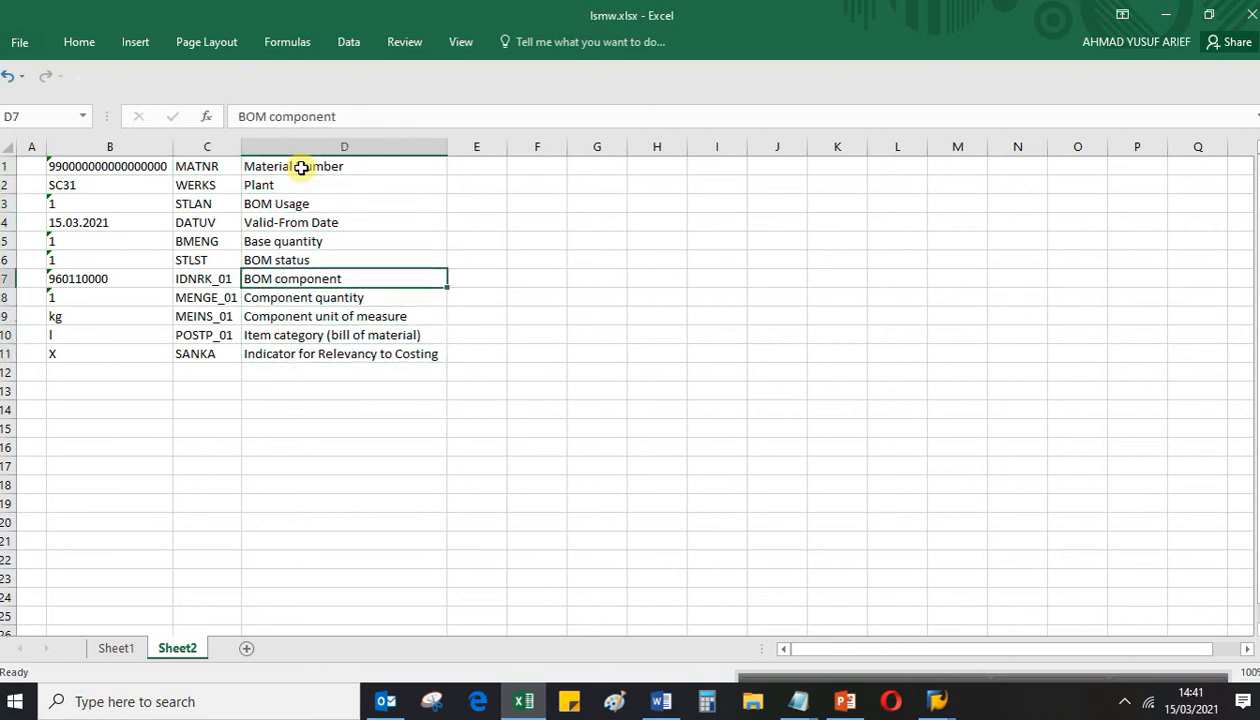
Switch to the SAP window and return from the recording display to the LSMW process steps of CREATEBOM
right_click(940, 701)
left_click(1098, 605)
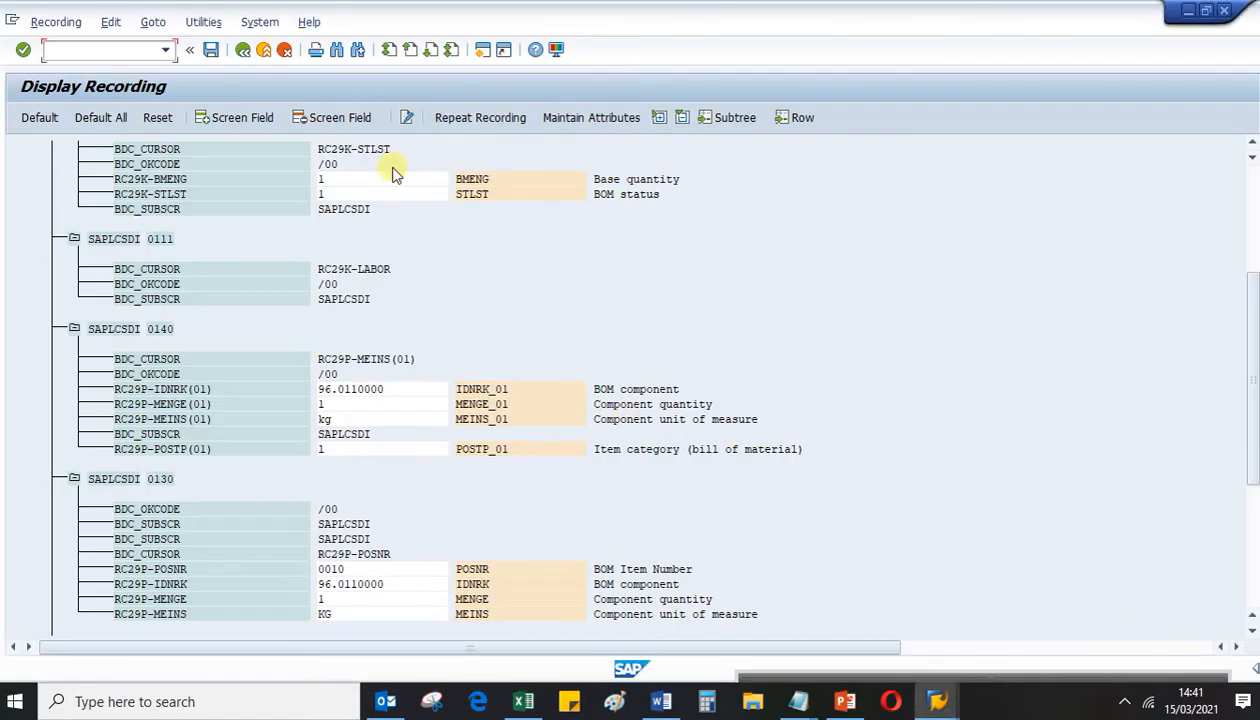
left_click(242, 50)
left_click(242, 50)
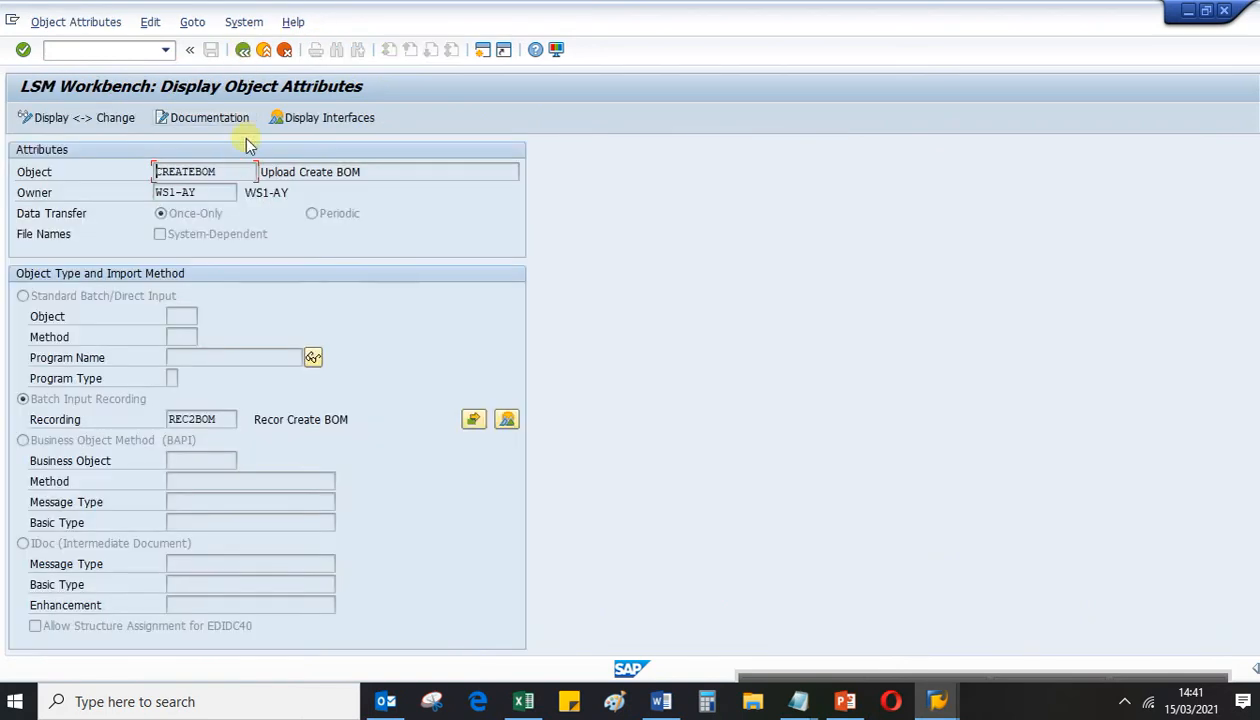
left_click(242, 50)
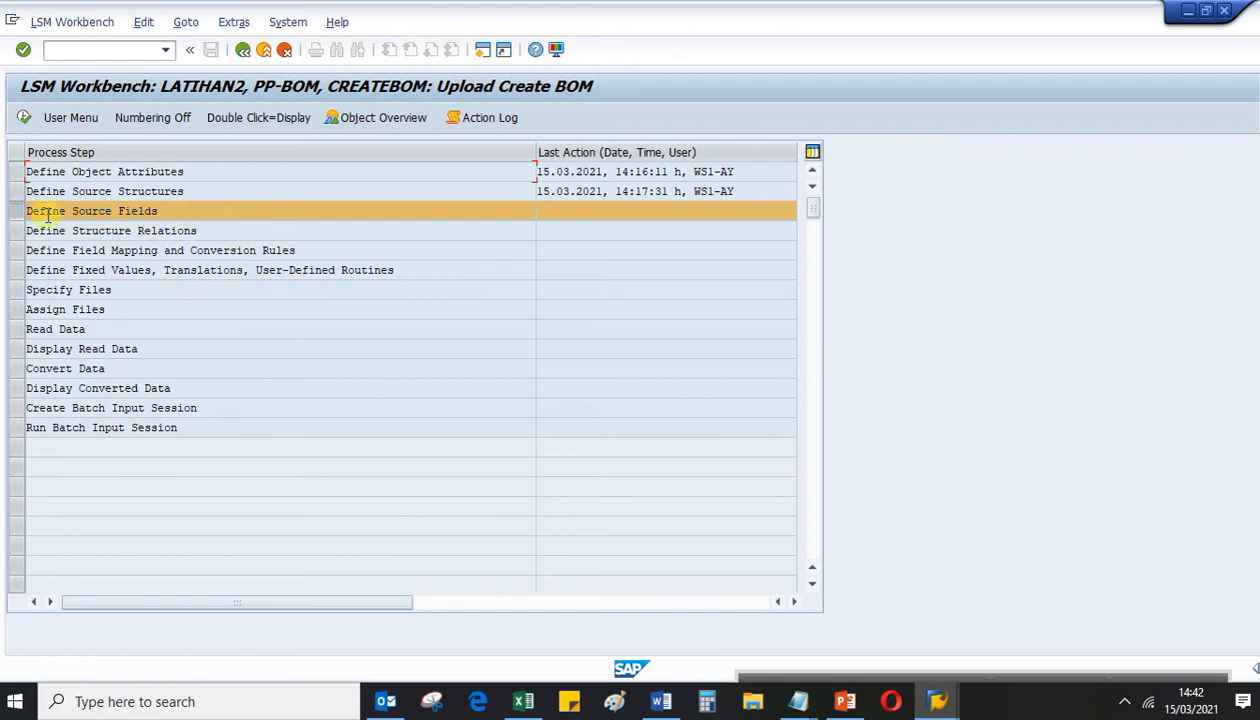
Open the Define Source Fields process step and switch it to change mode
left_click(24, 117)
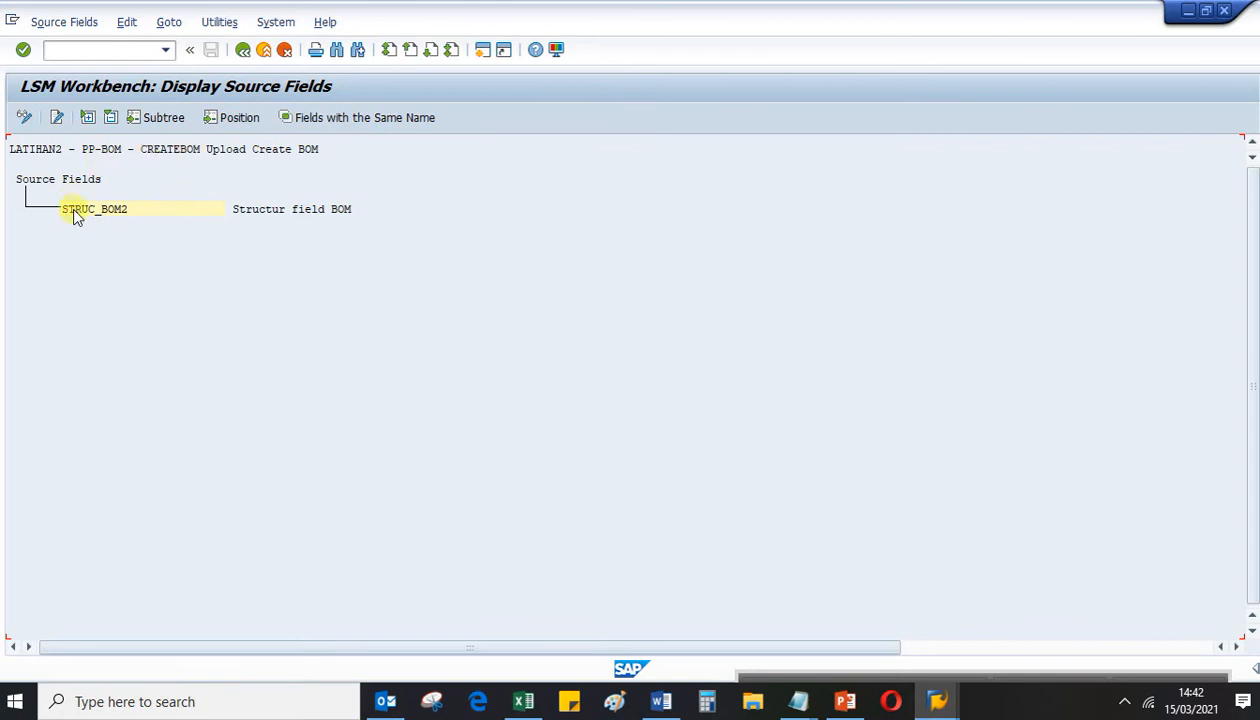
left_click(24, 118)
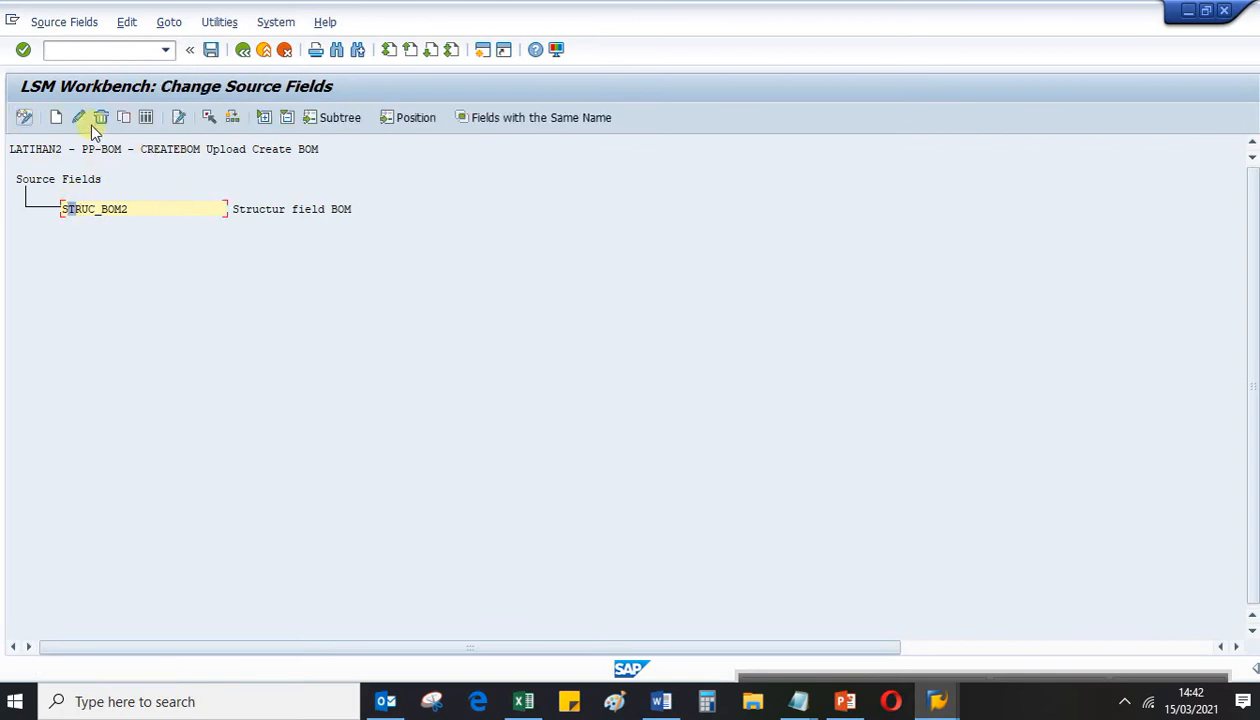
left_click(57, 118)
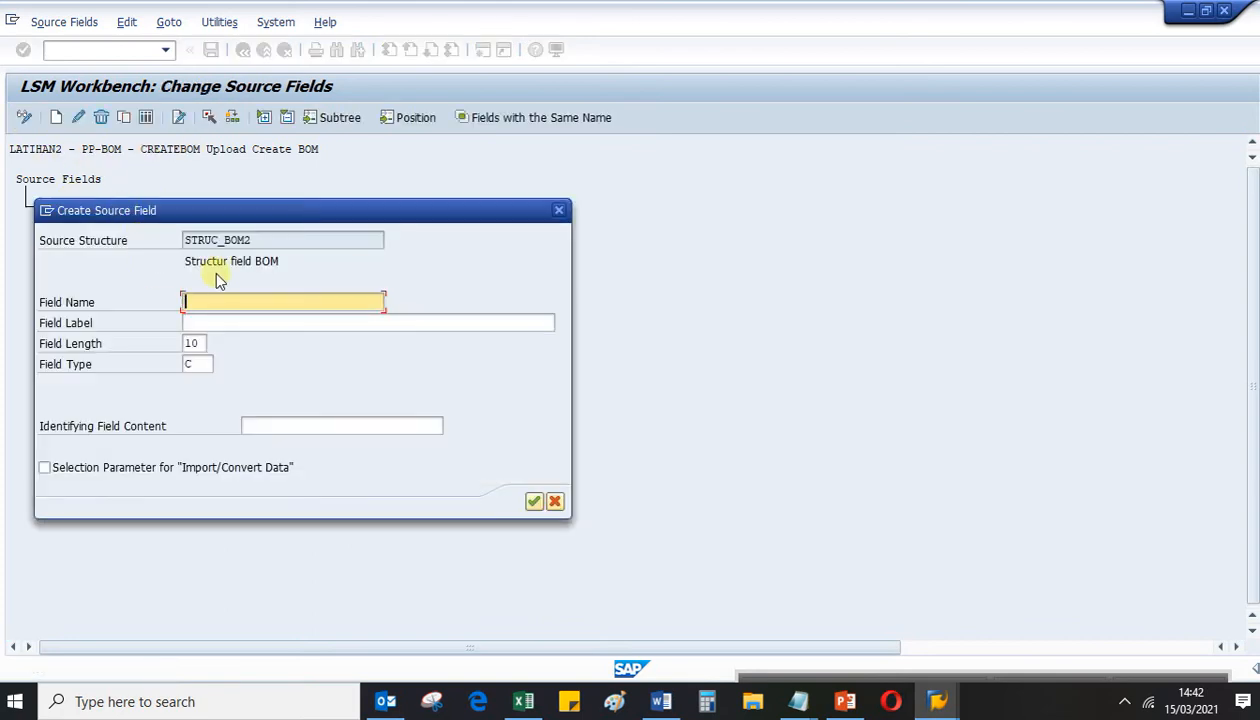
left_click(559, 210)
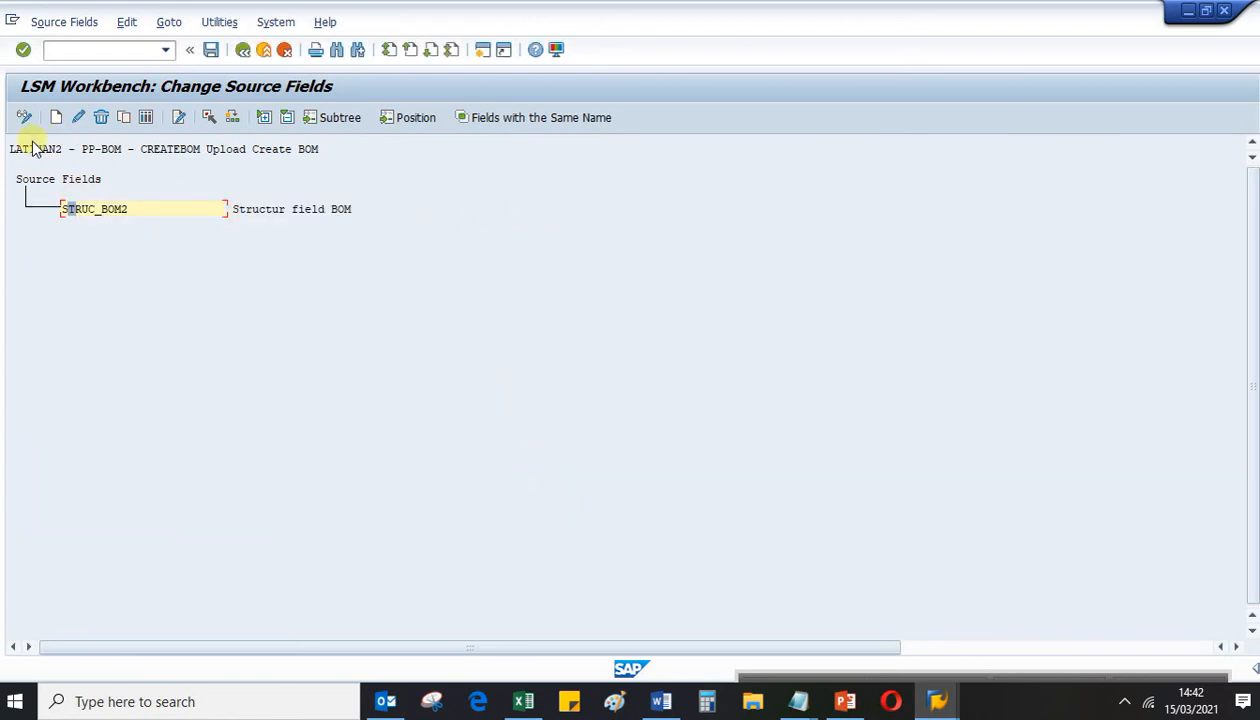
Open table maintenance for the source fields of structure STRUC_BOM2
left_click(71, 186)
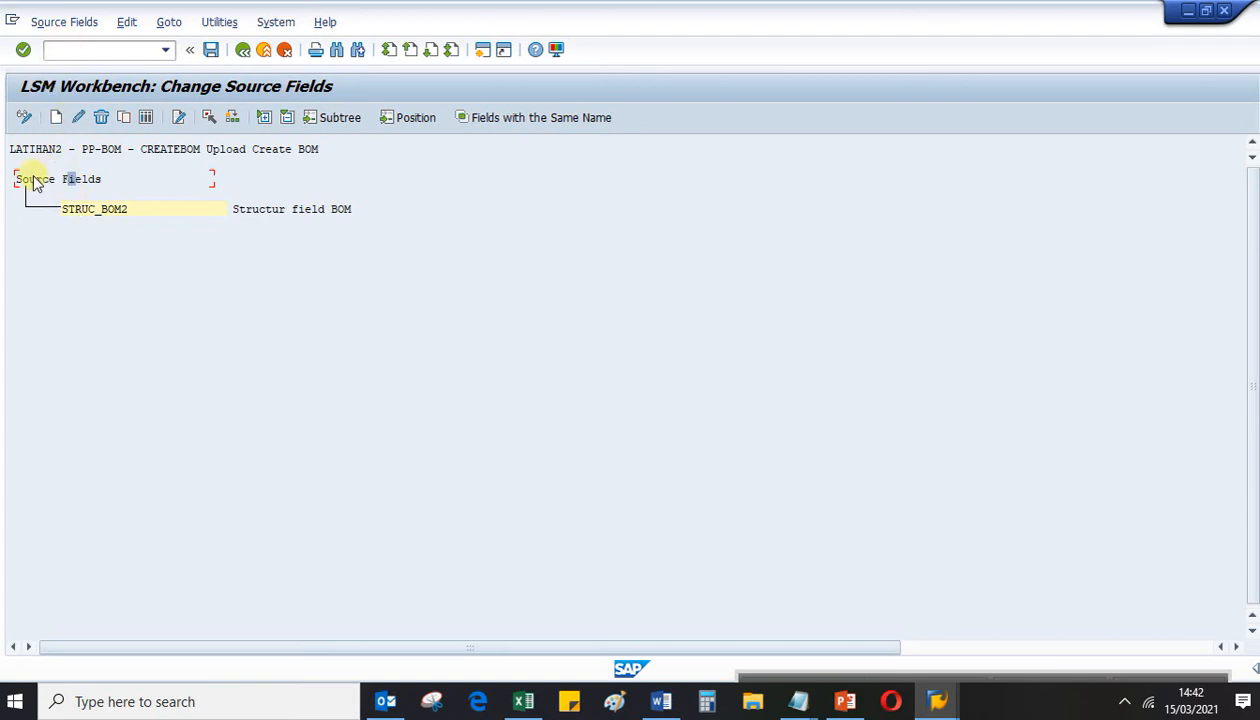
left_click(50, 22)
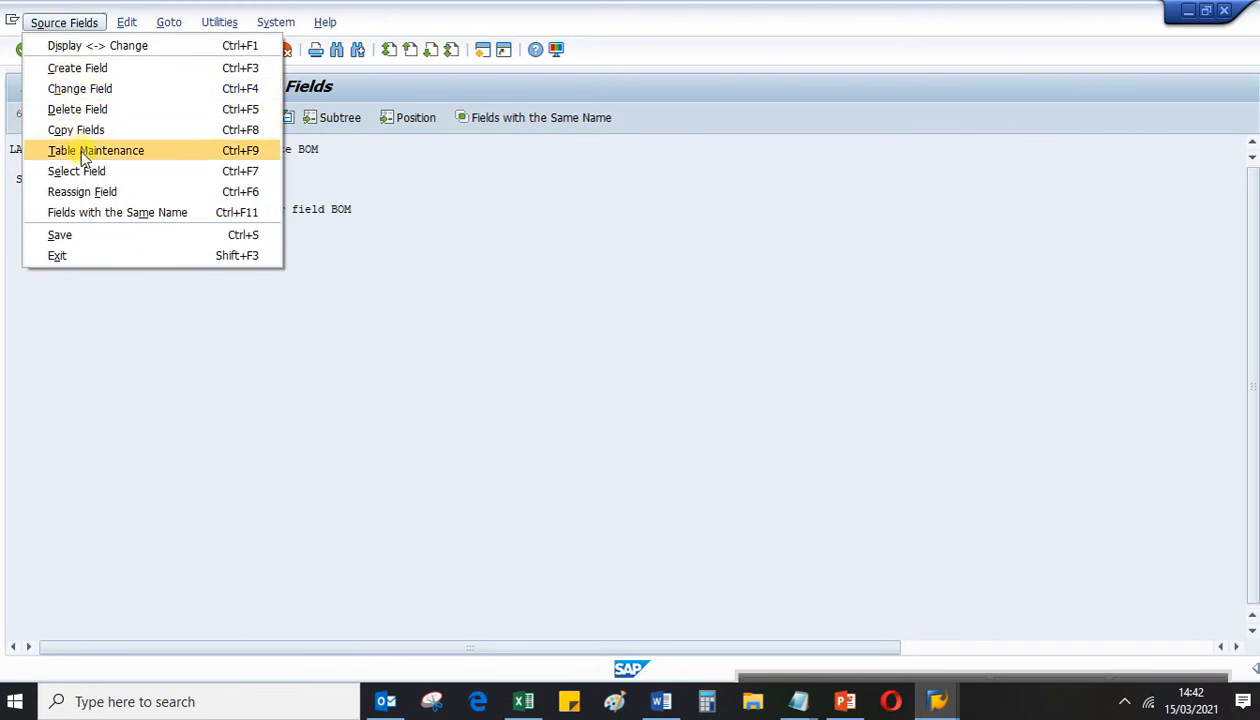
left_click(92, 151)
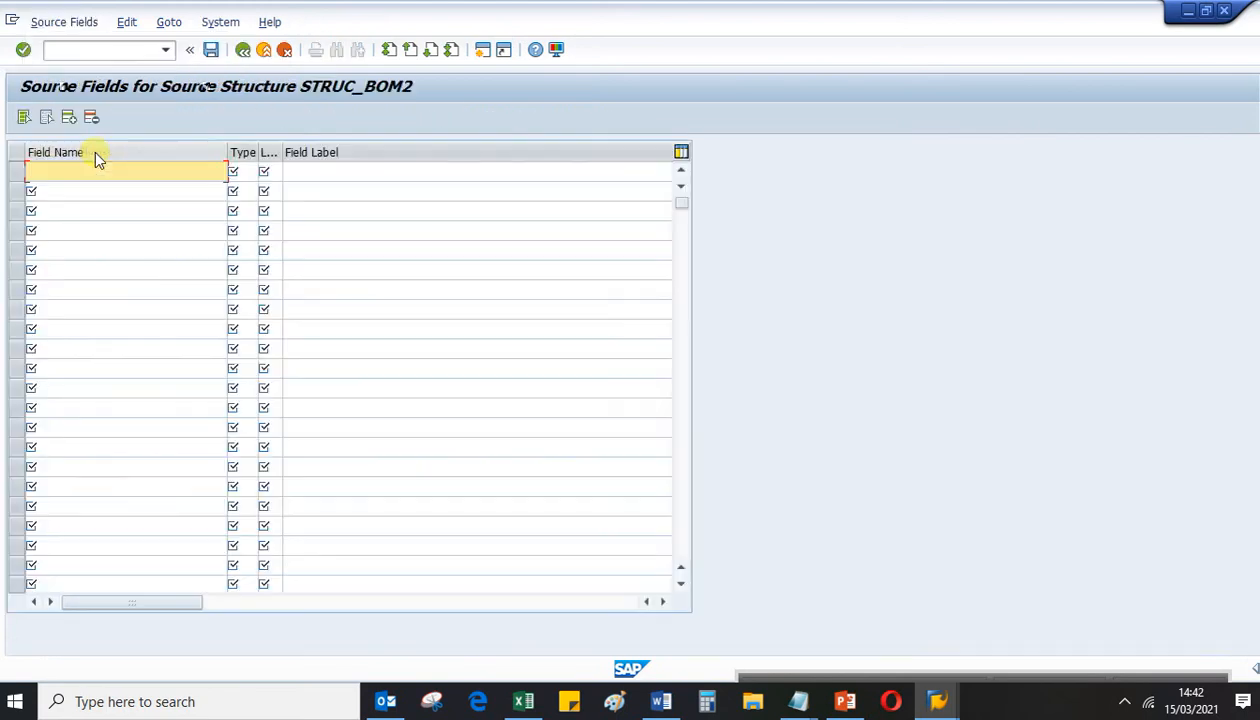
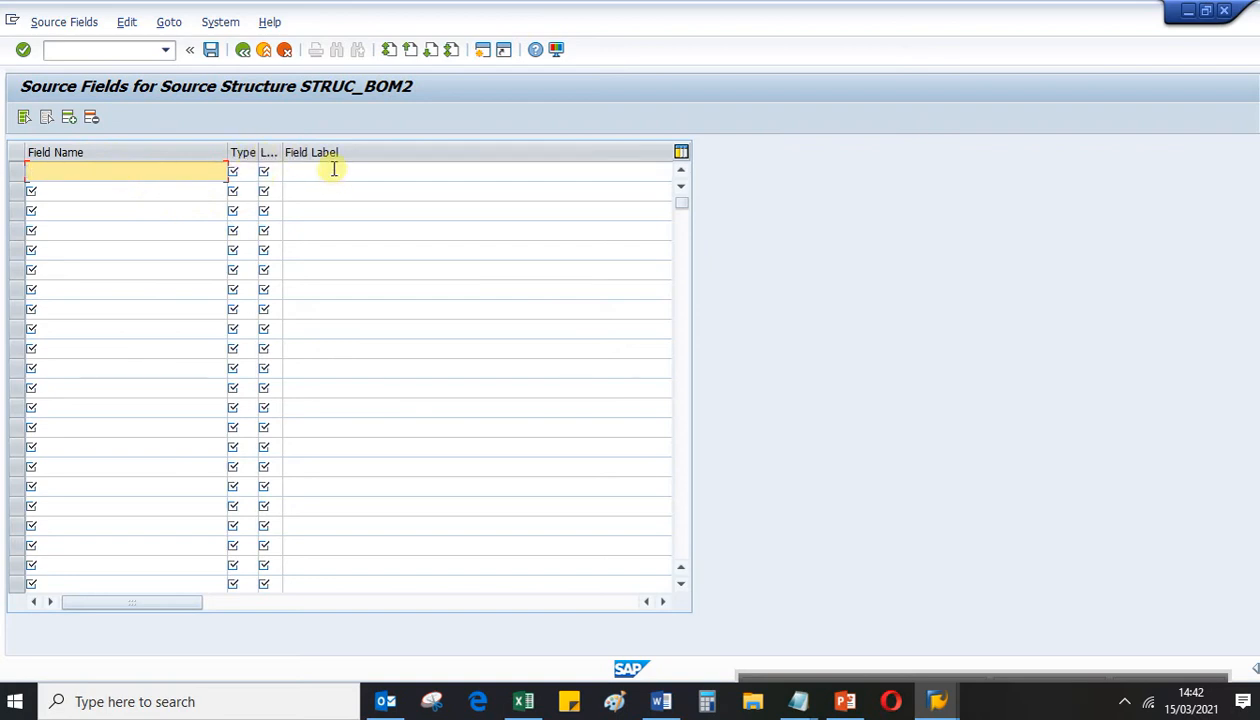
Switch to the lsmw.xlsx workbook in Excel and copy the field descriptions in D1:D11 of Sheet2
left_click(525, 703)
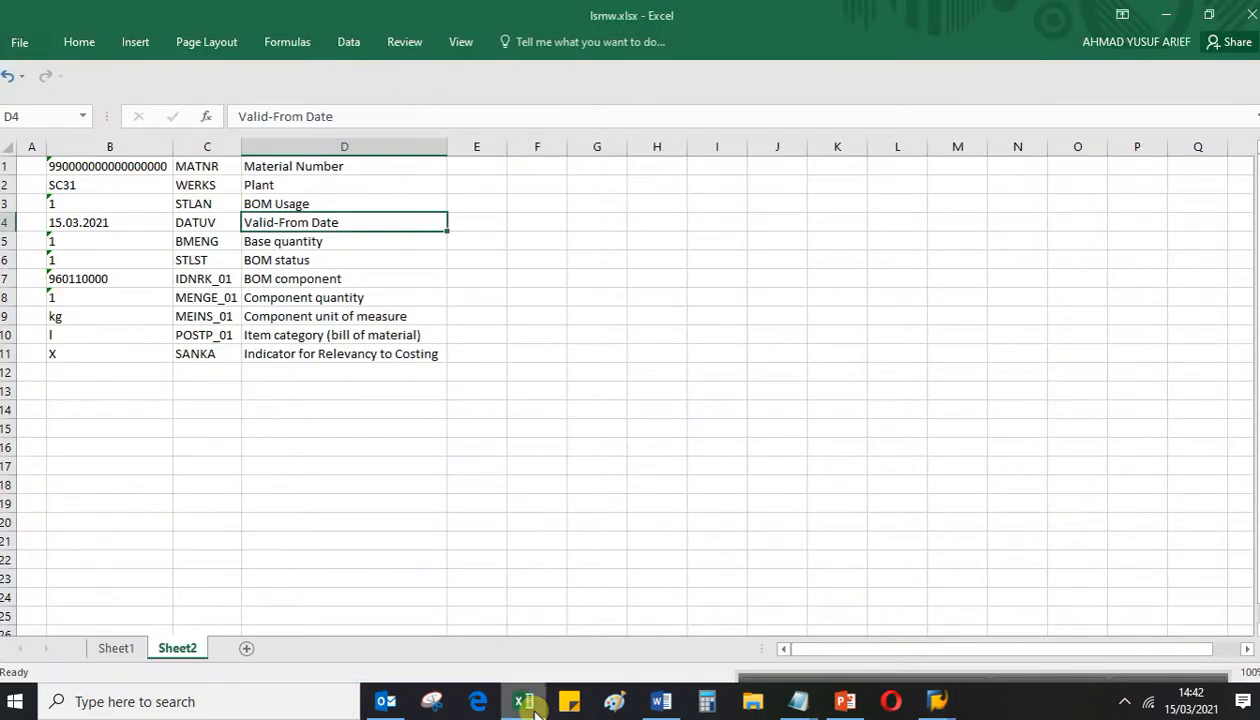
left_click(302, 172)
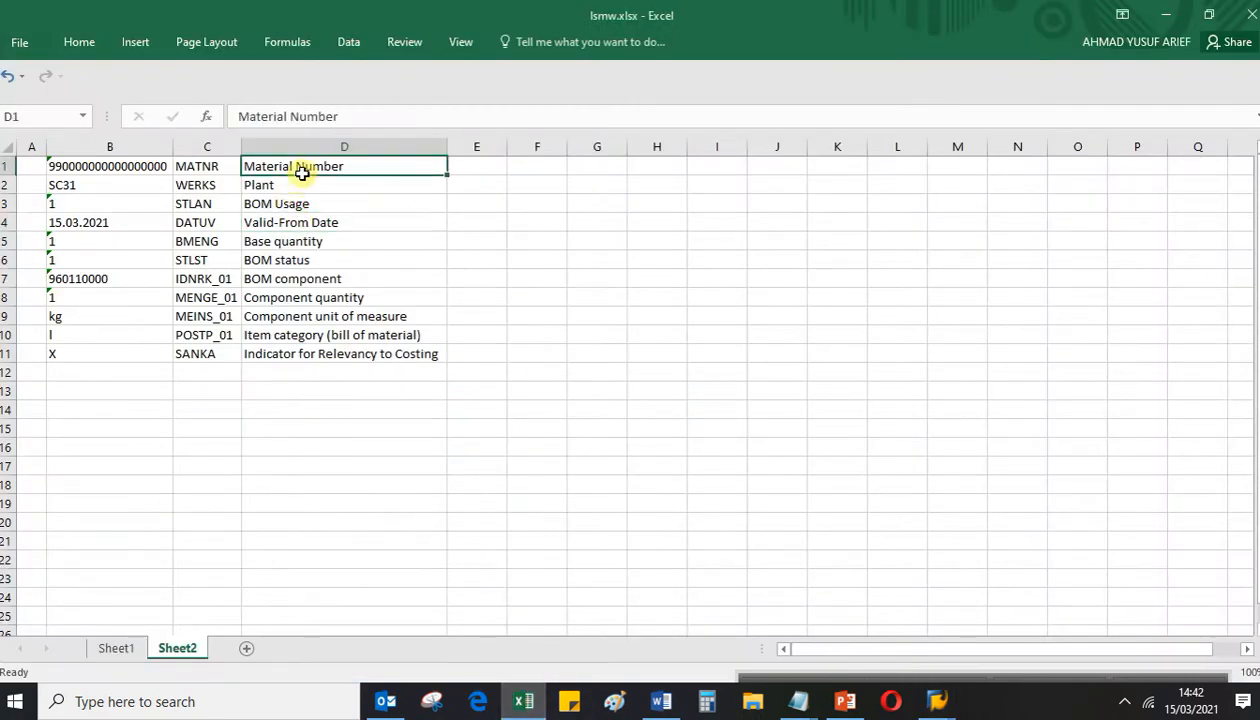
left_click(304, 180)
left_click(303, 172)
left_click(303, 178)
left_click(303, 172)
left_click(302, 178)
key("shift+Down")
key("shift+Down")
key("shift+Down")
key("shift+Down")
key("shift+Down")
key("shift+Down")
key("shift+Down")
key("shift+Down")
key("shift+Down")
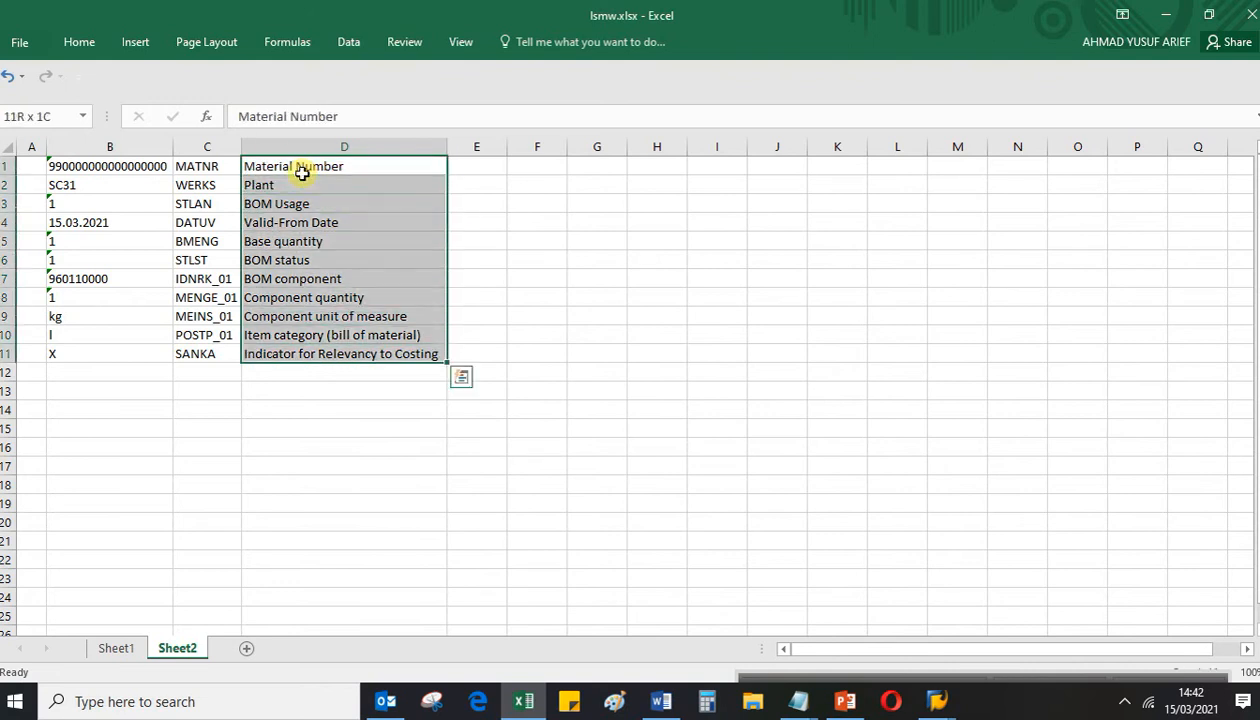
key("ctrl+c")
Try pasting the copied field descriptions as a column starting at B14, and undo the paste
left_click(303, 178)
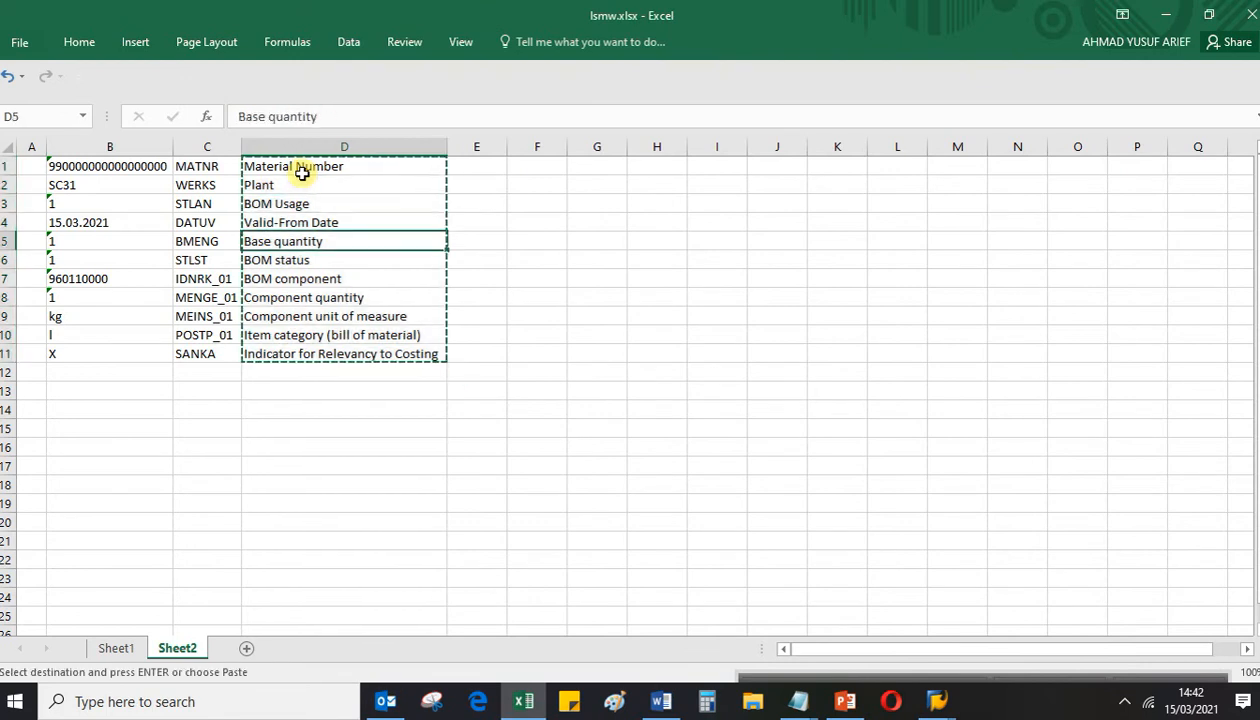
key("Down")
key("Down")
key("Down")
key("Down")
key("Down")
key("Down")
key("Down")
key("Down")
key("Down")
key("Left")
key("Left")
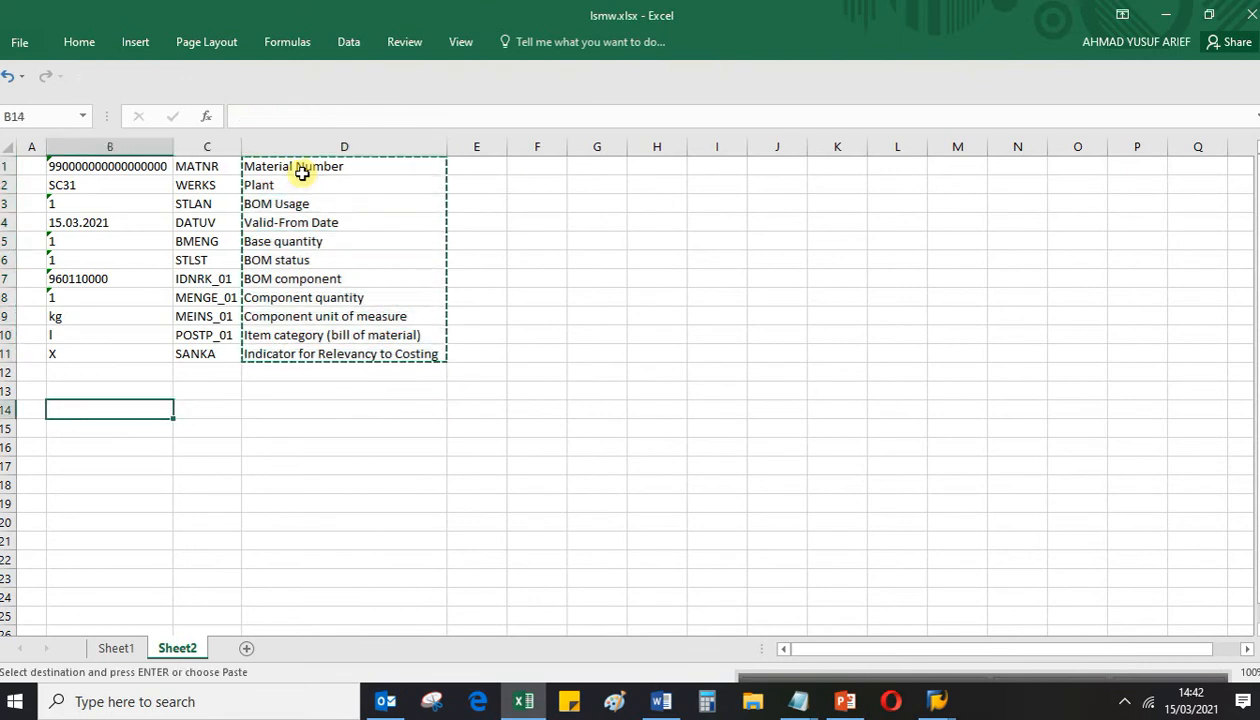
key("ctrl+v")
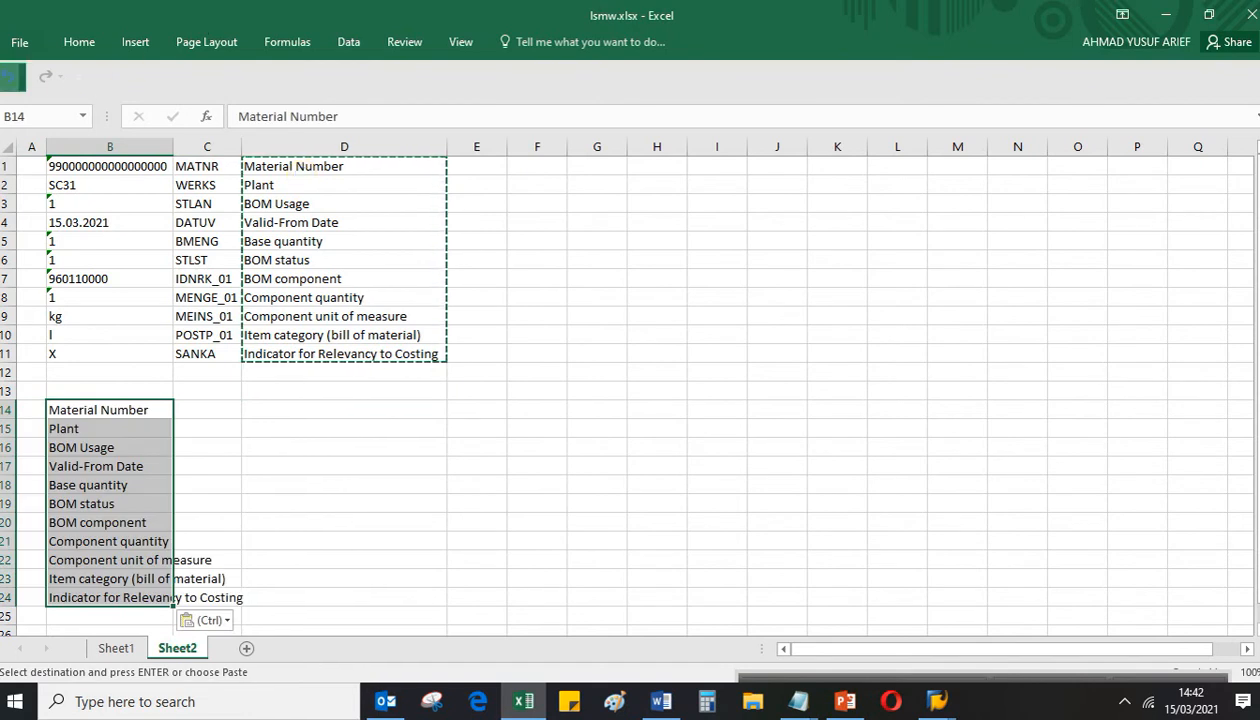
left_click(10, 80)
key("ctrl+z")
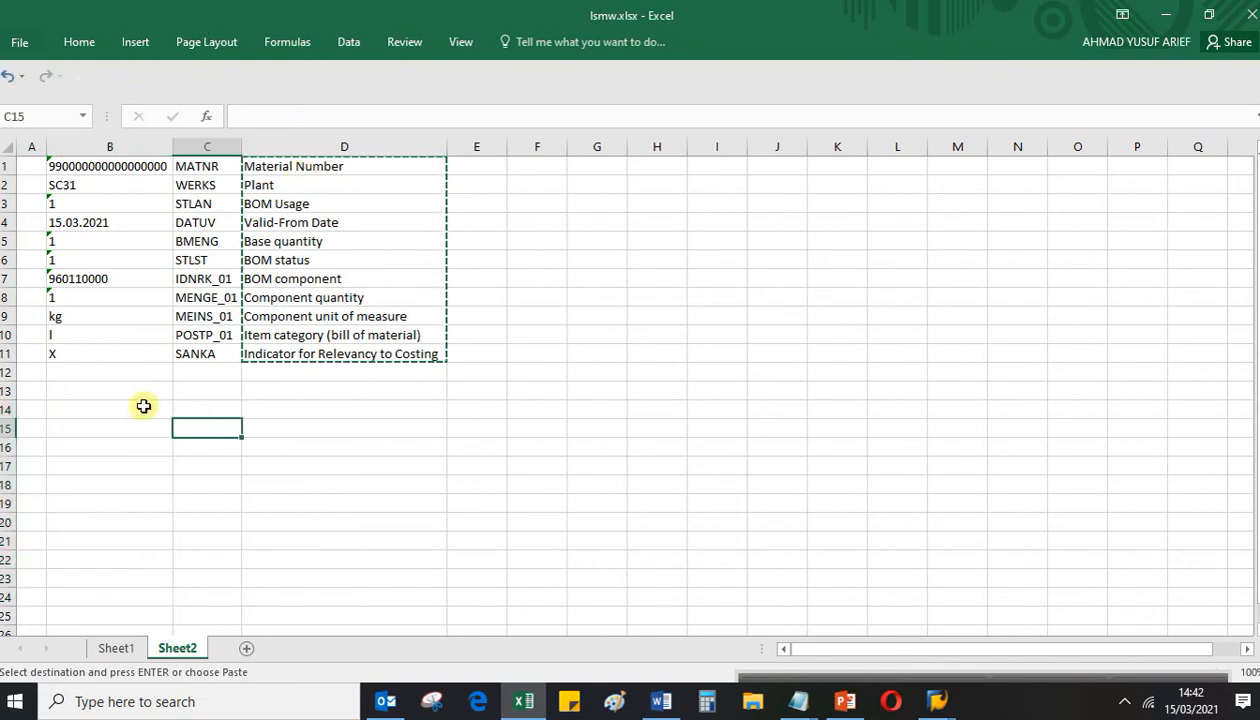
Paste the copied field descriptions transposed into row 14, starting at B14
left_click(118, 405)
right_click(118, 405)
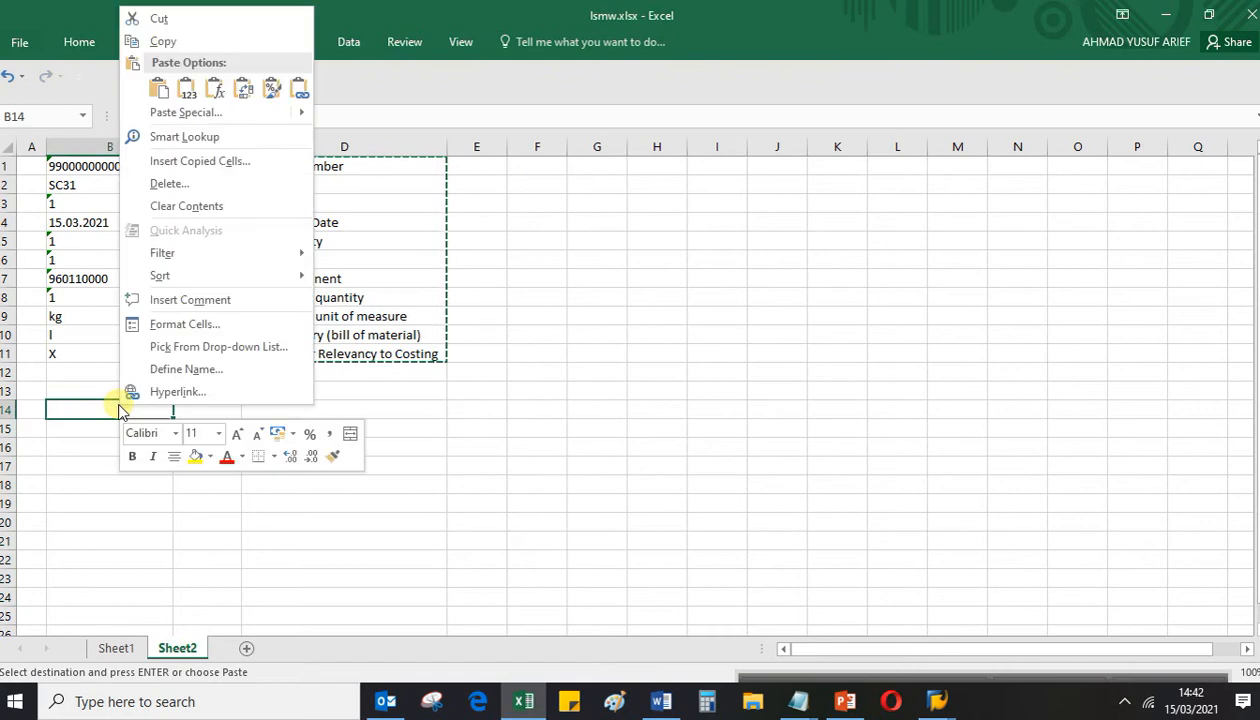
left_click(240, 90)
left_click(649, 443)
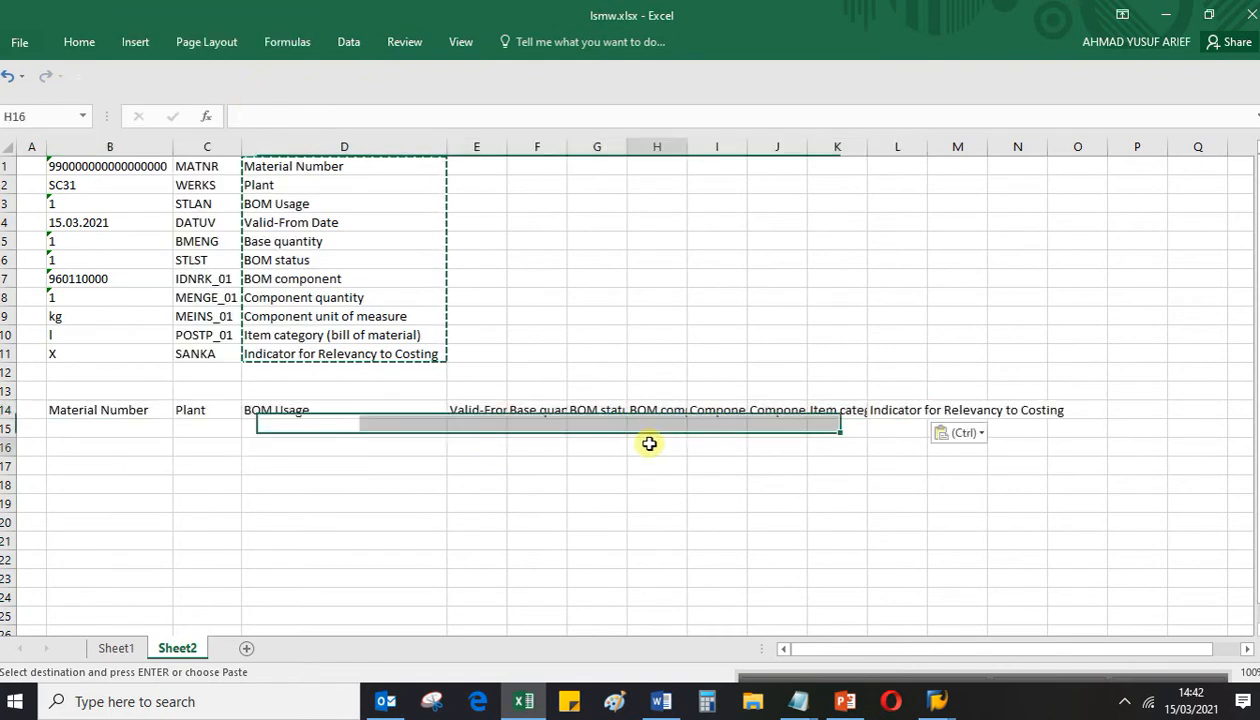
Copy the technical field names in C1:C11 and paste them transposed into row 15, starting at B15
left_click(228, 186)
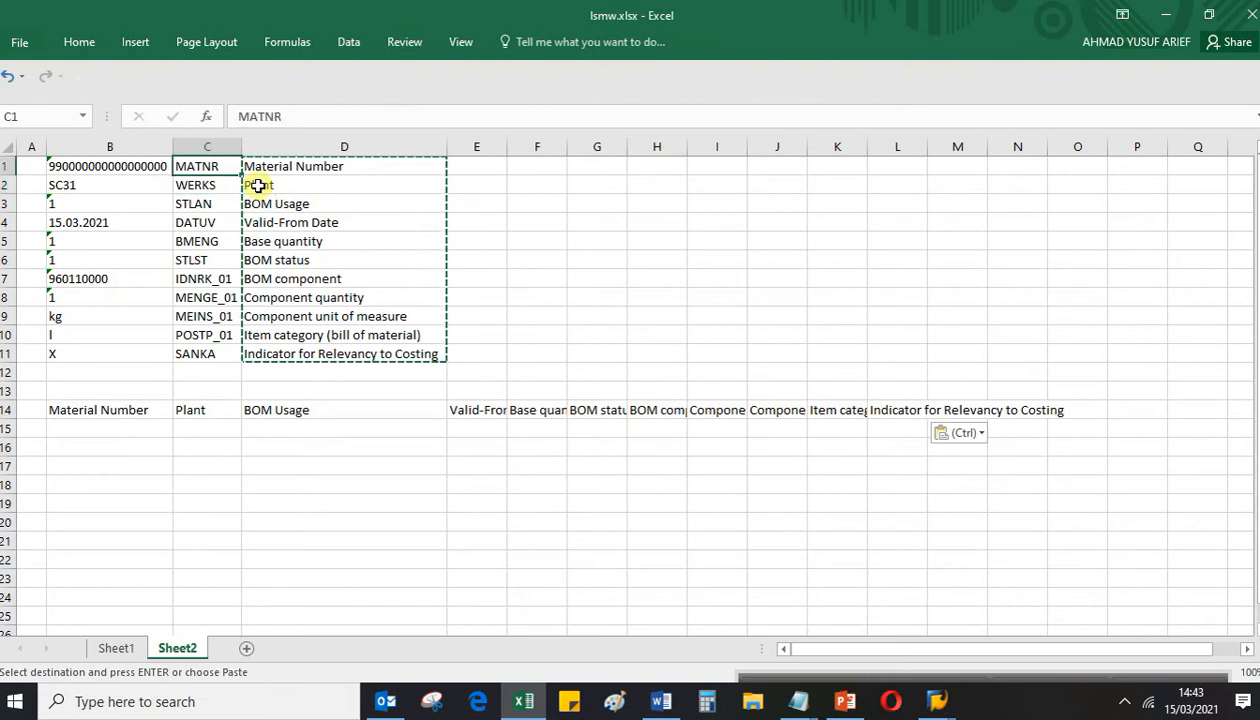
key("shift+Down")
key("shift+Down")
key("shift+Down")
key("shift+Down")
key("shift+Down")
key("shift+Down")
key("shift+Down")
key("shift+Down")
key("shift+Down")
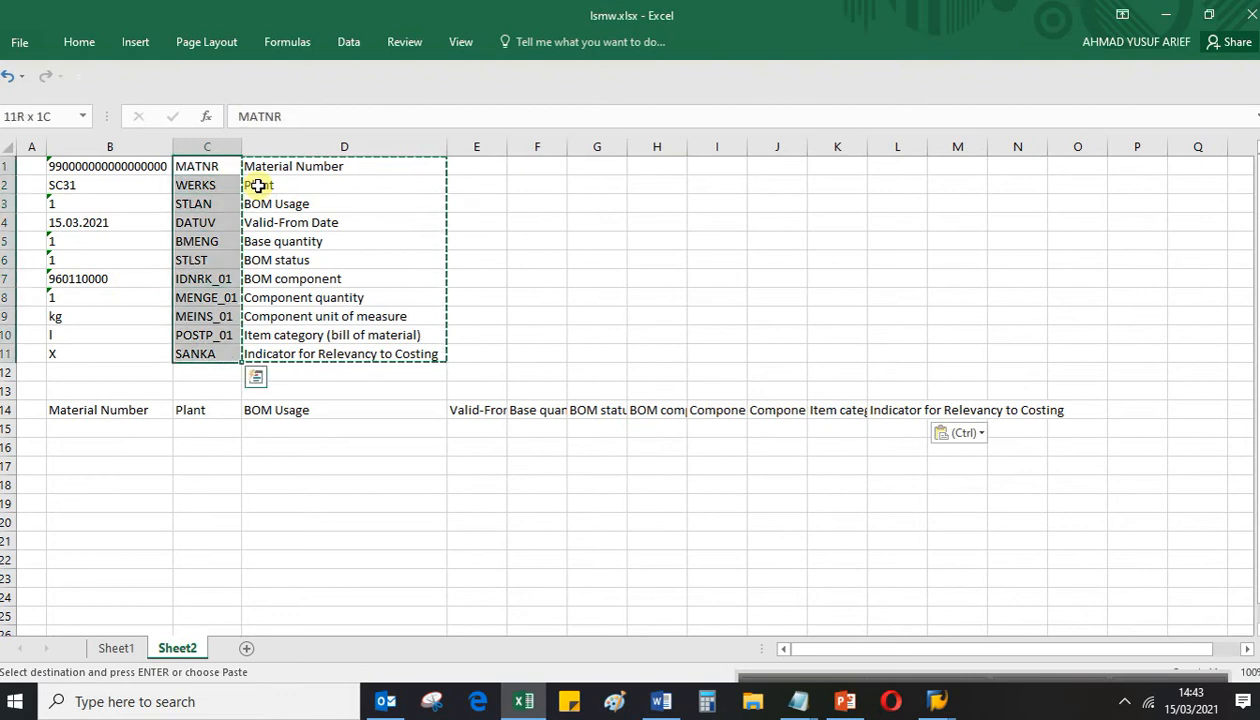
key("ctrl+c")
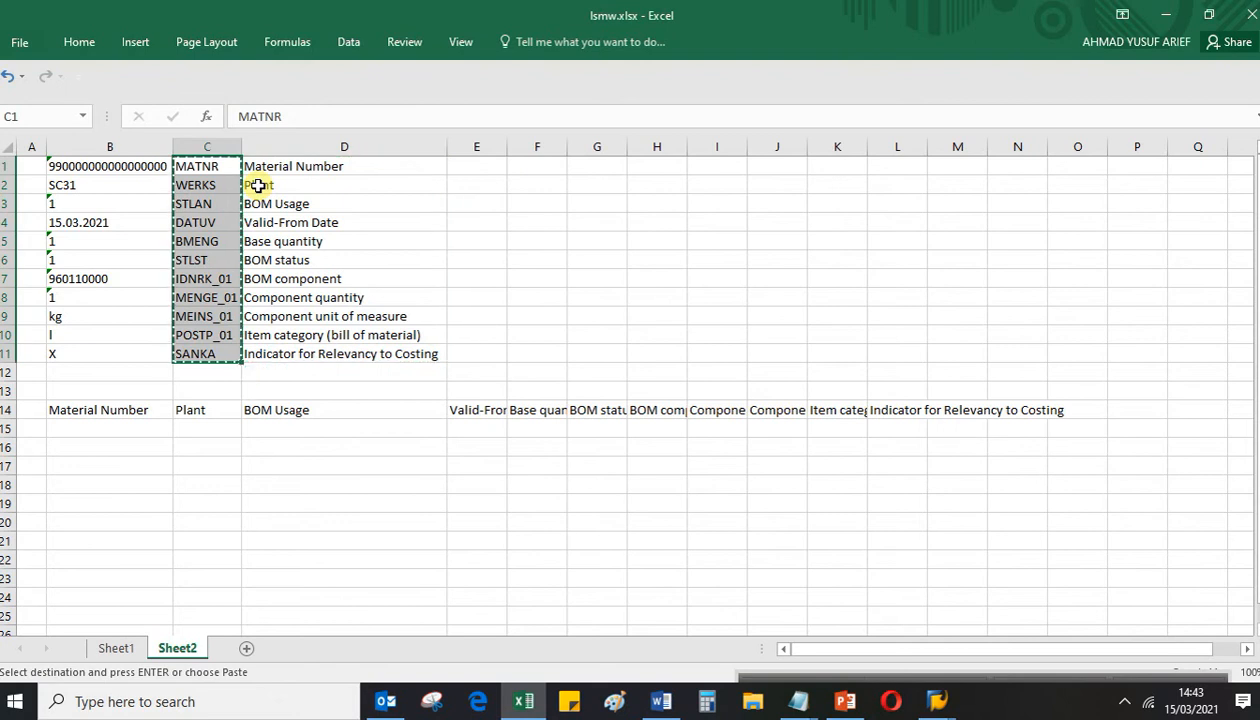
key("Down")
key("Down")
key("Down")
key("Left")
key("Down")
key("Down")
key("Down")
key("Down")
key("Down")
key("Down")
key("Down")
key("Down")
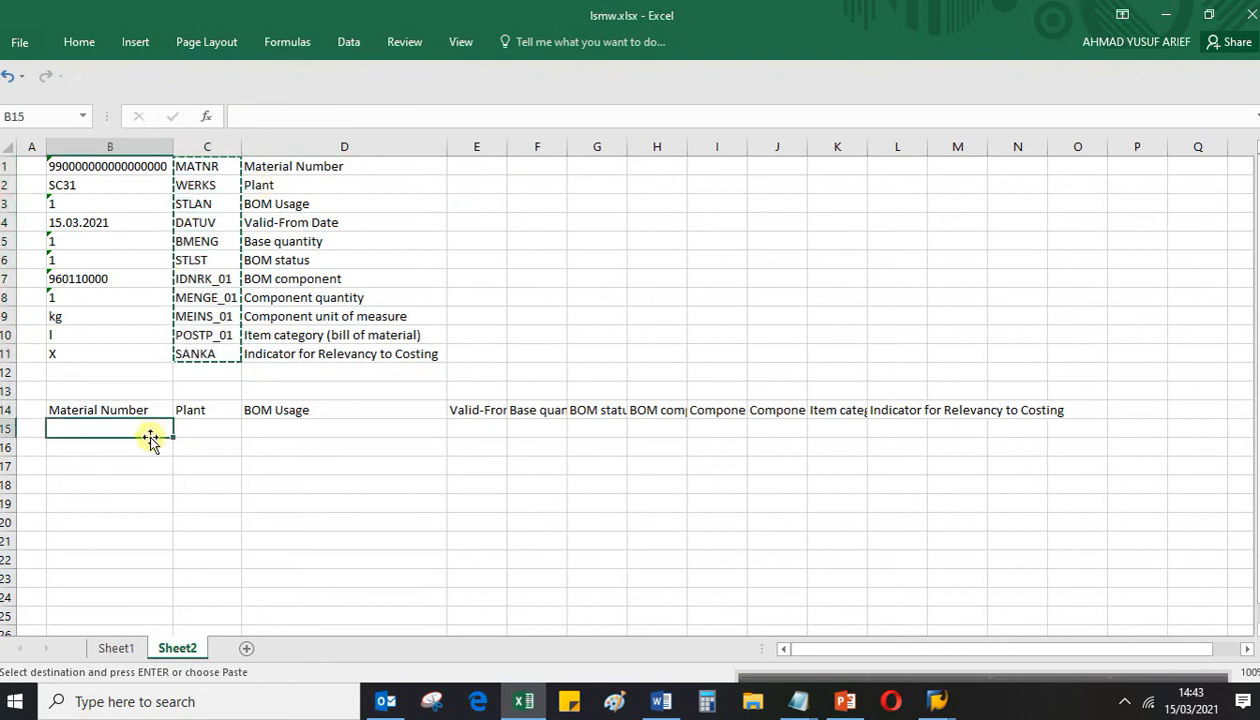
right_click(118, 430)
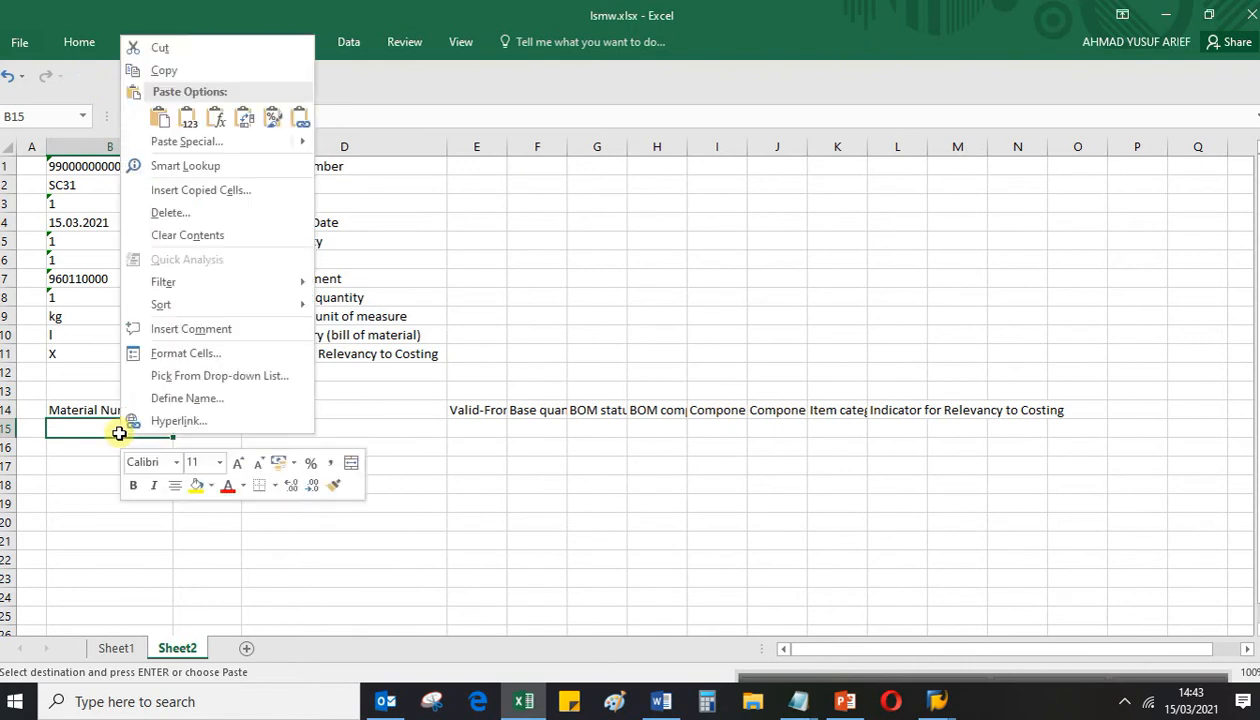
left_click(243, 118)
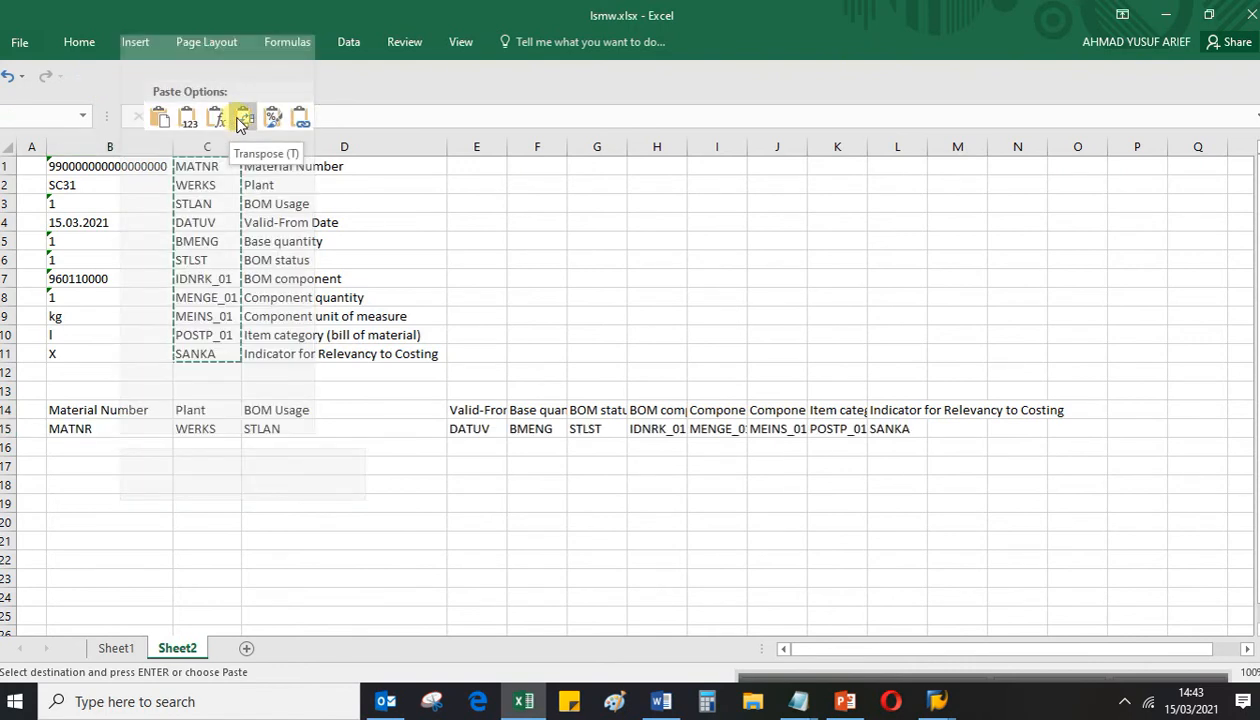
left_click(480, 320)
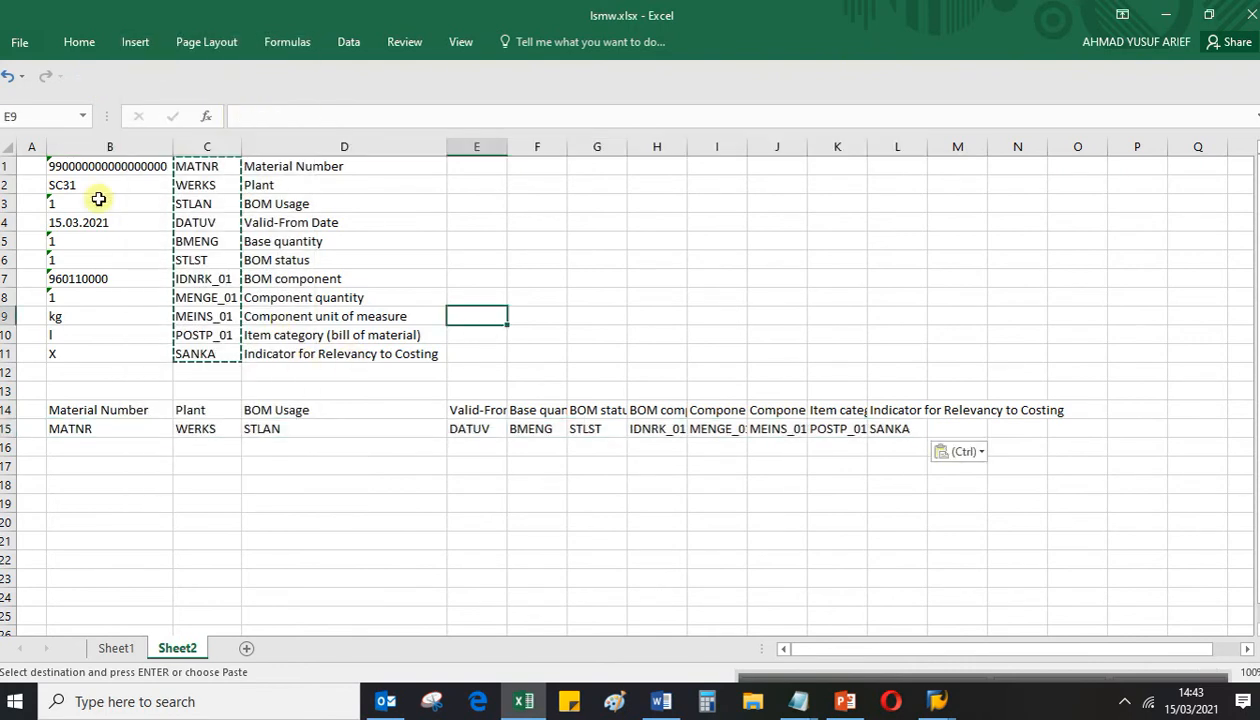
Copy the recorded values in B1:B11 and paste them transposed into row 16, starting at B16
left_click(107, 167)
key("shift+Down")
key("shift+Down")
key("shift+Down")
key("shift+Down")
key("shift+Down")
key("shift+Down")
key("shift+Down")
key("shift+Down")
key("shift+Down")
key("shift+Down")
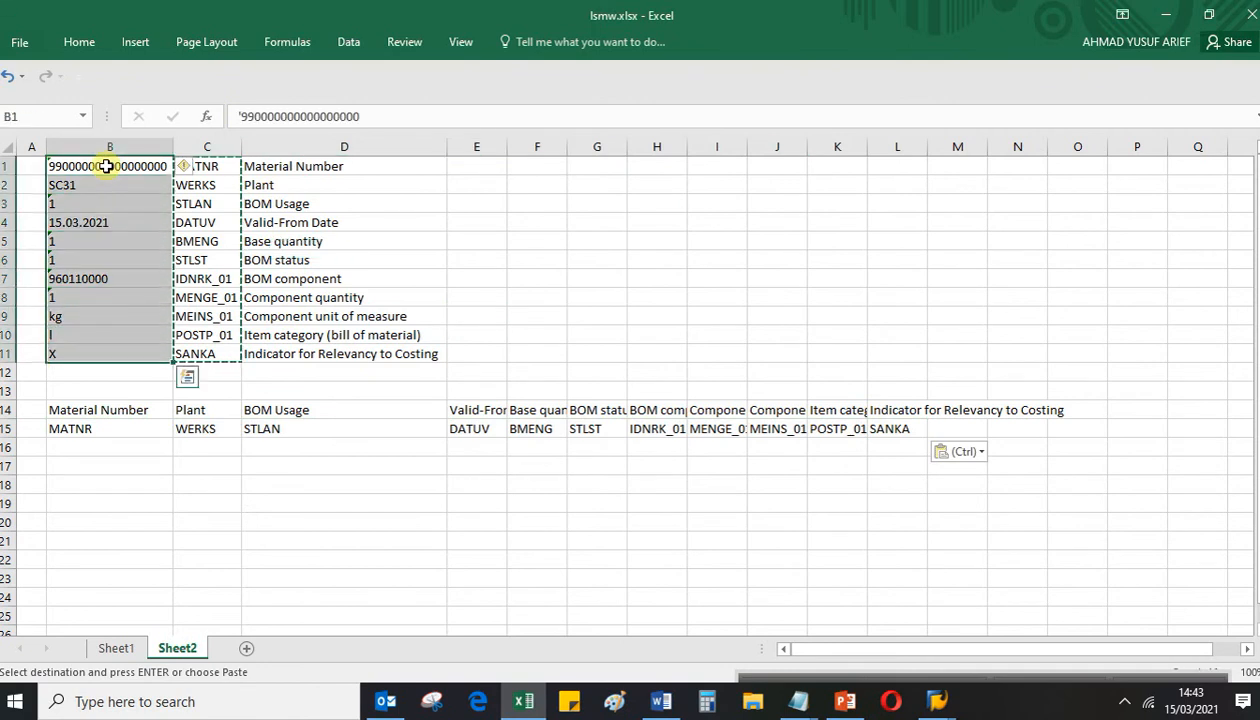
key("ctrl+c")
left_click(93, 447)
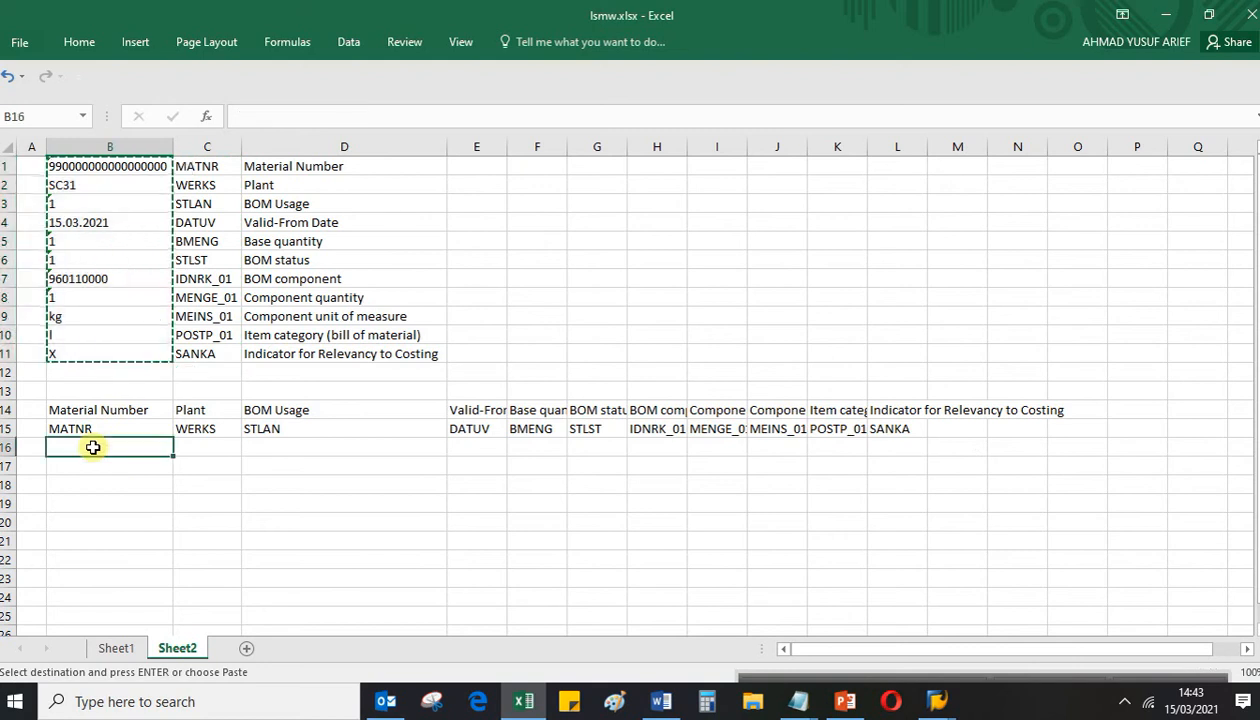
right_click(93, 447)
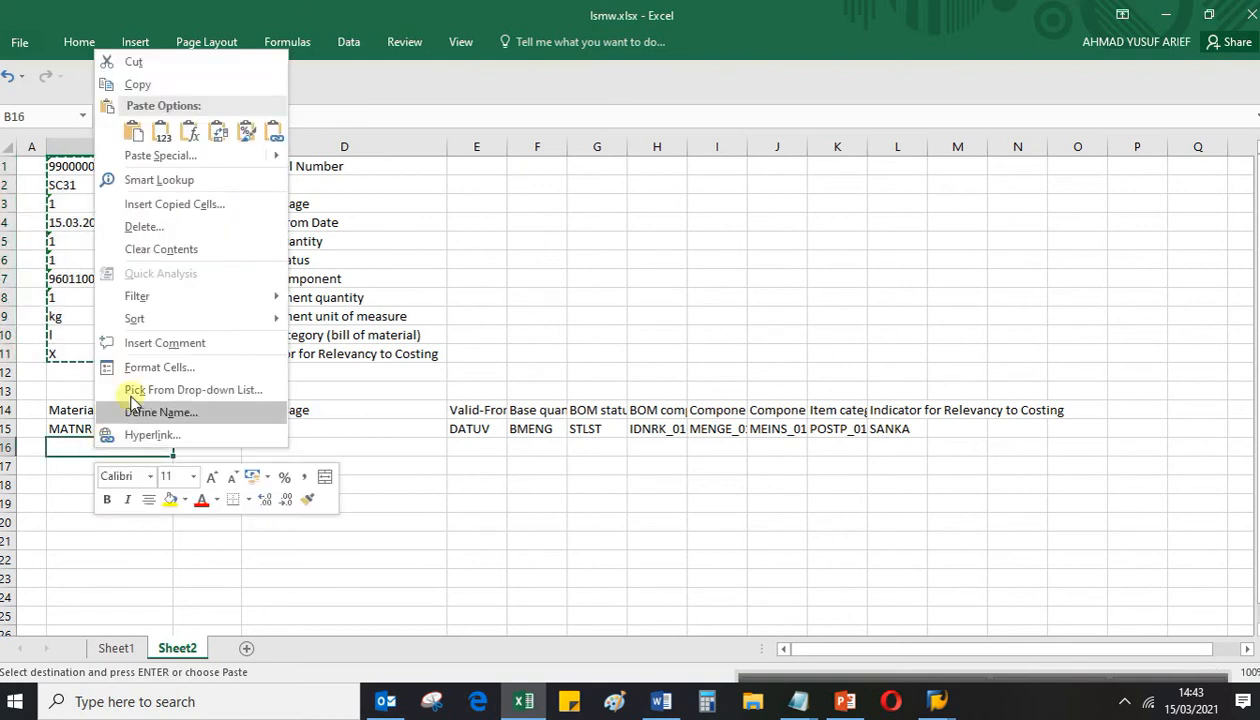
left_click(217, 131)
left_click(275, 459)
left_click(534, 276)
key("Escape")
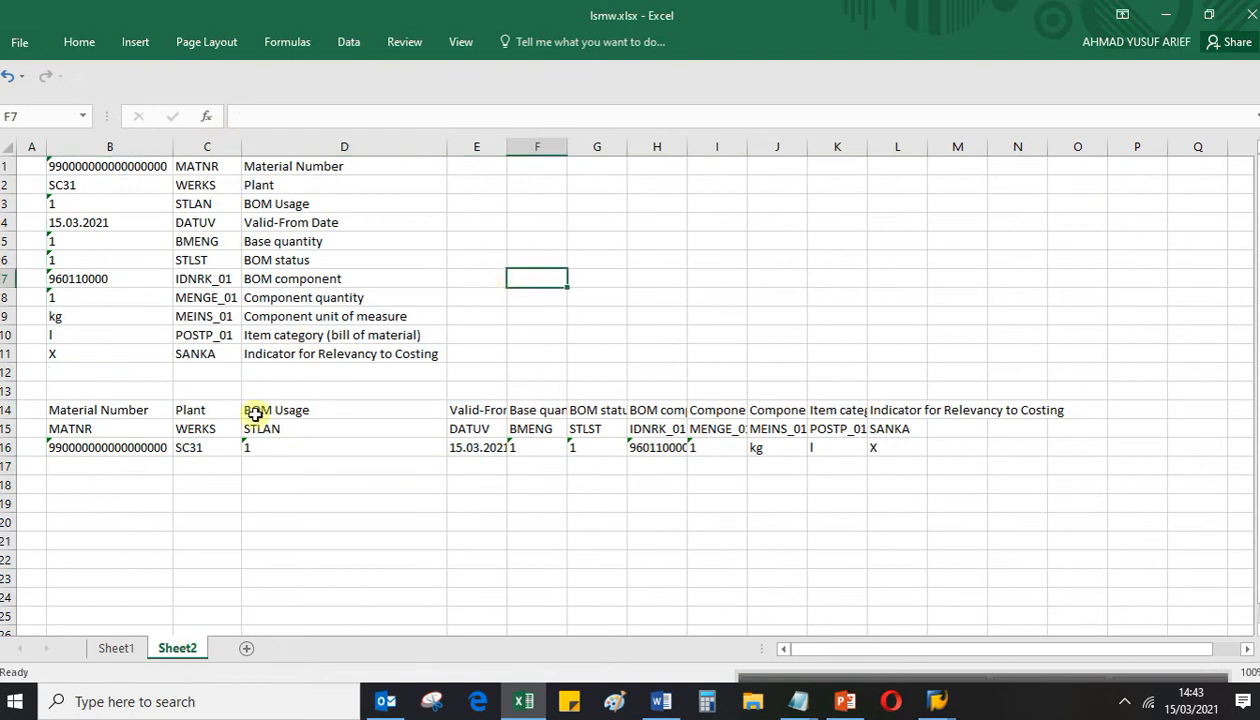
Autofit the widths of columns E through J so their transposed headings from Valid-From Date to Component unit of measure fit
left_click(57, 423)
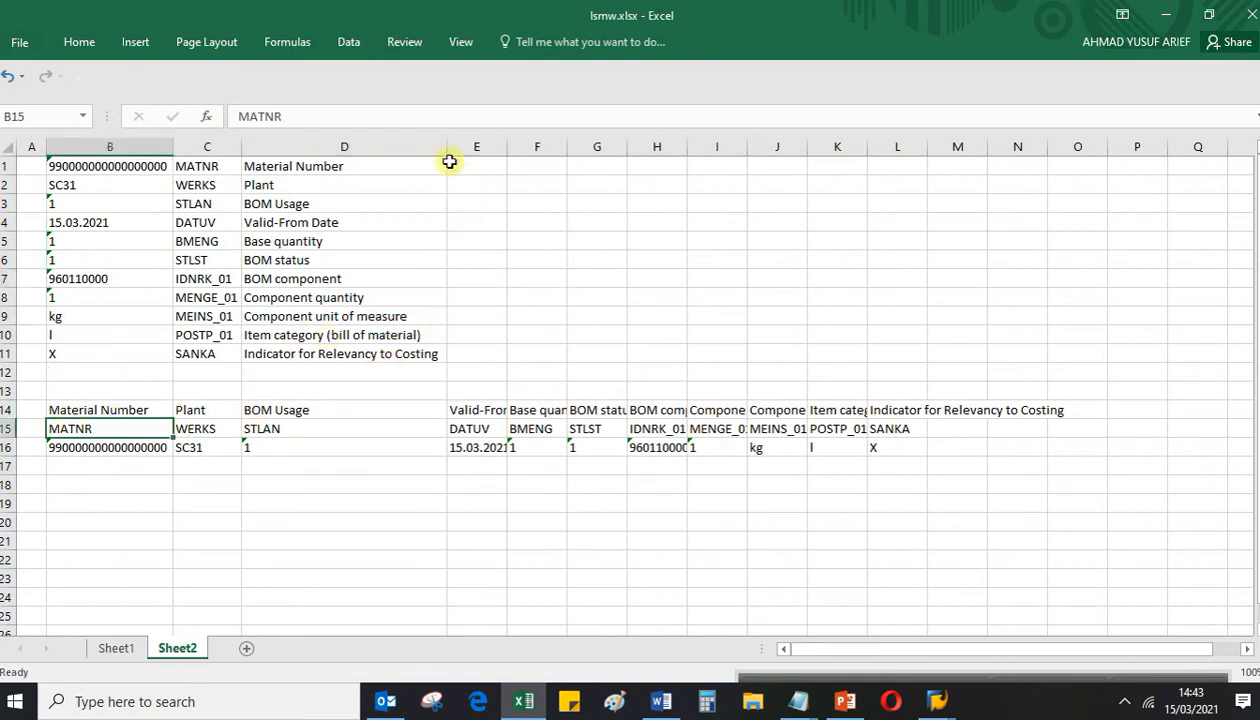
double_click(505, 147)
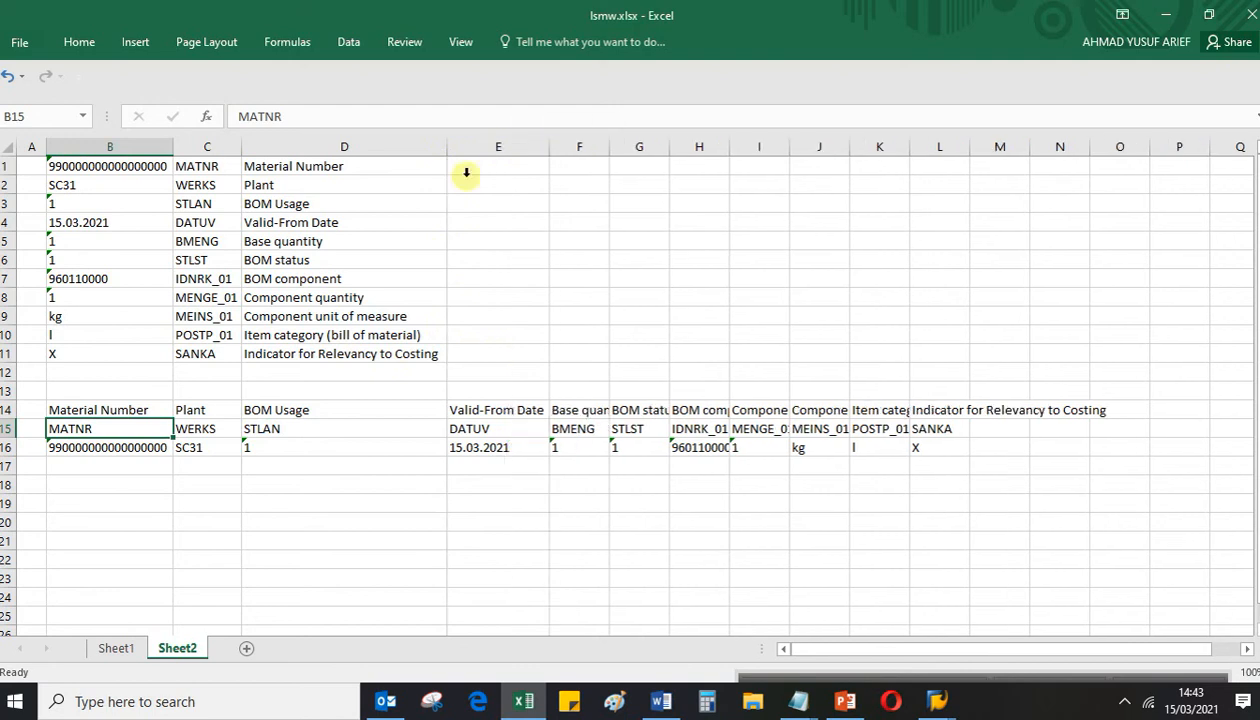
double_click(608, 147)
right_click(613, 150)
key("Escape")
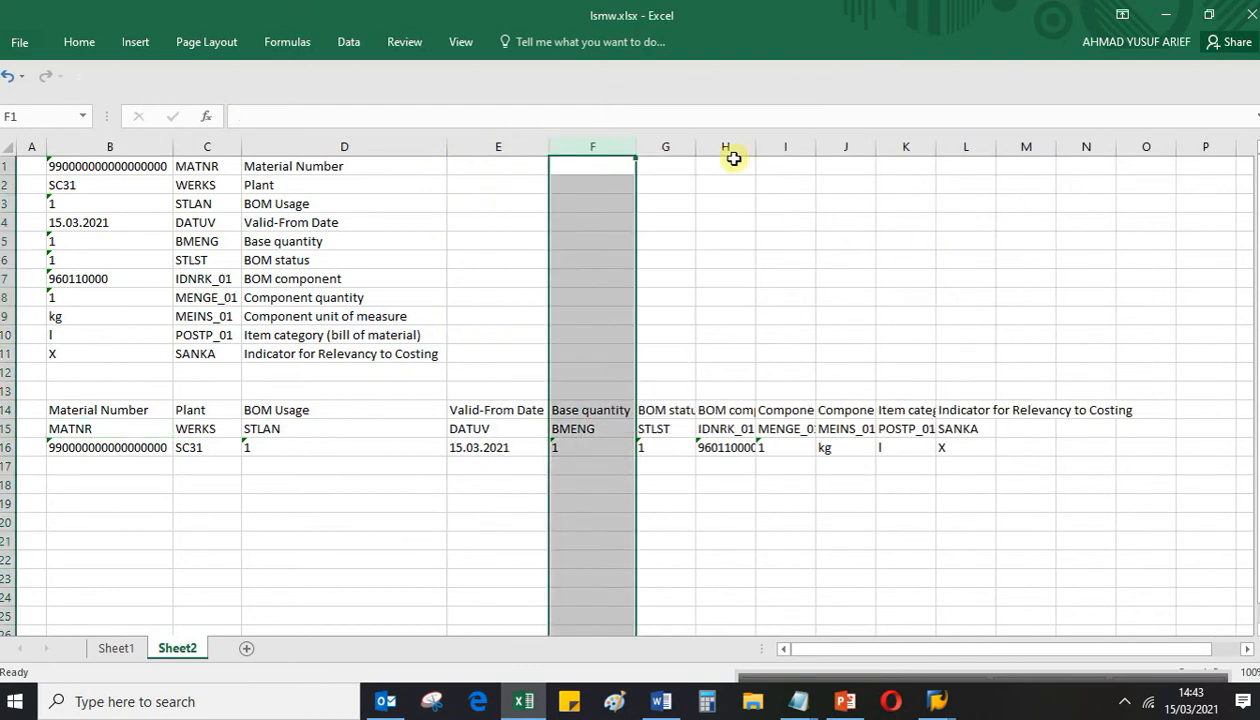
double_click(696, 148)
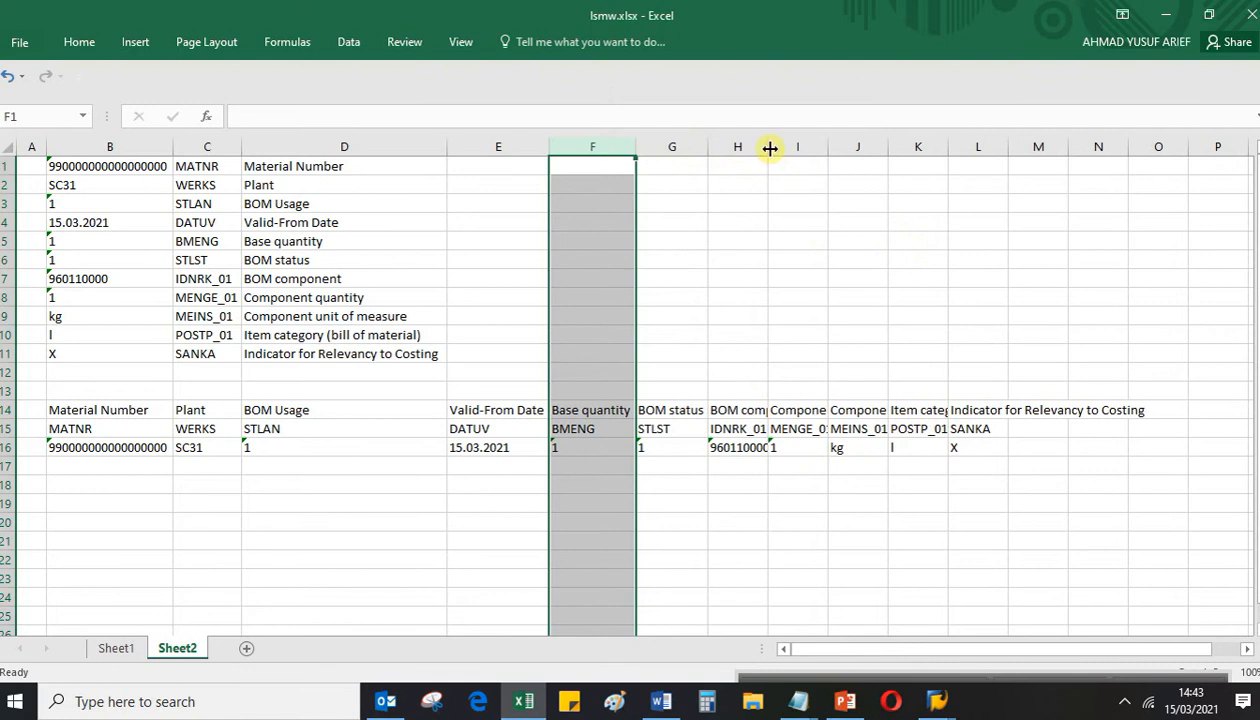
double_click(768, 147)
double_click(872, 148)
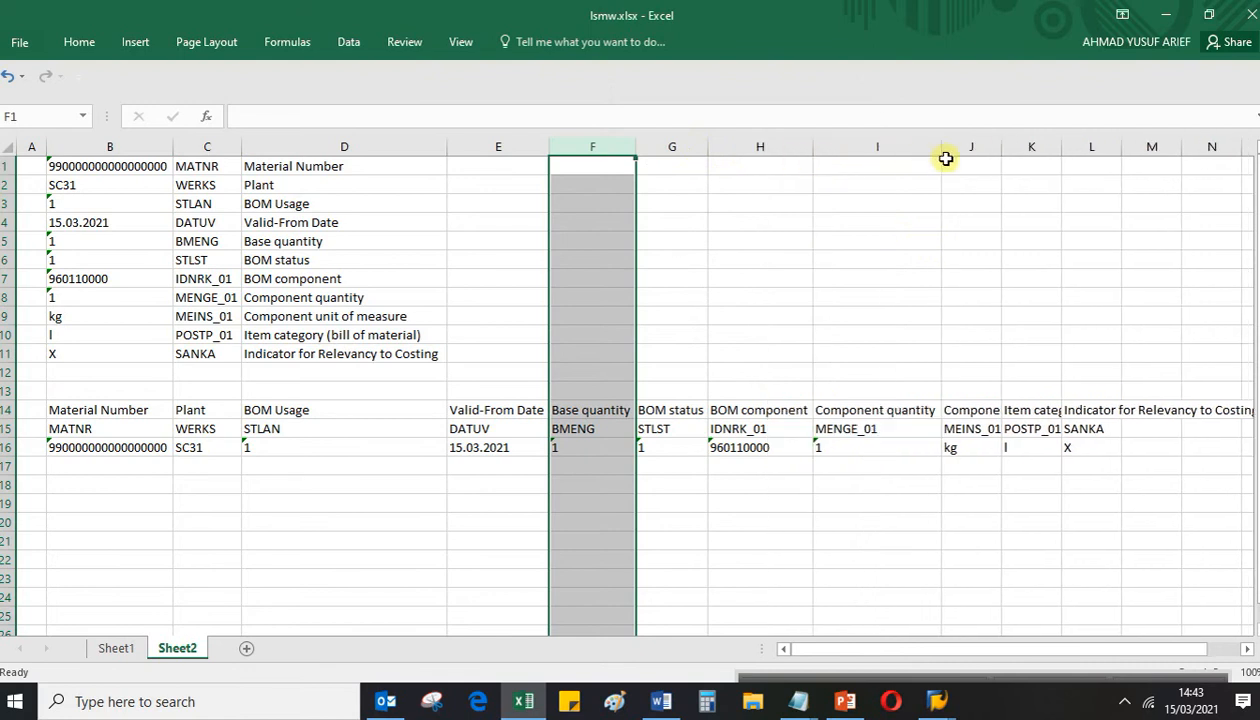
double_click(999, 148)
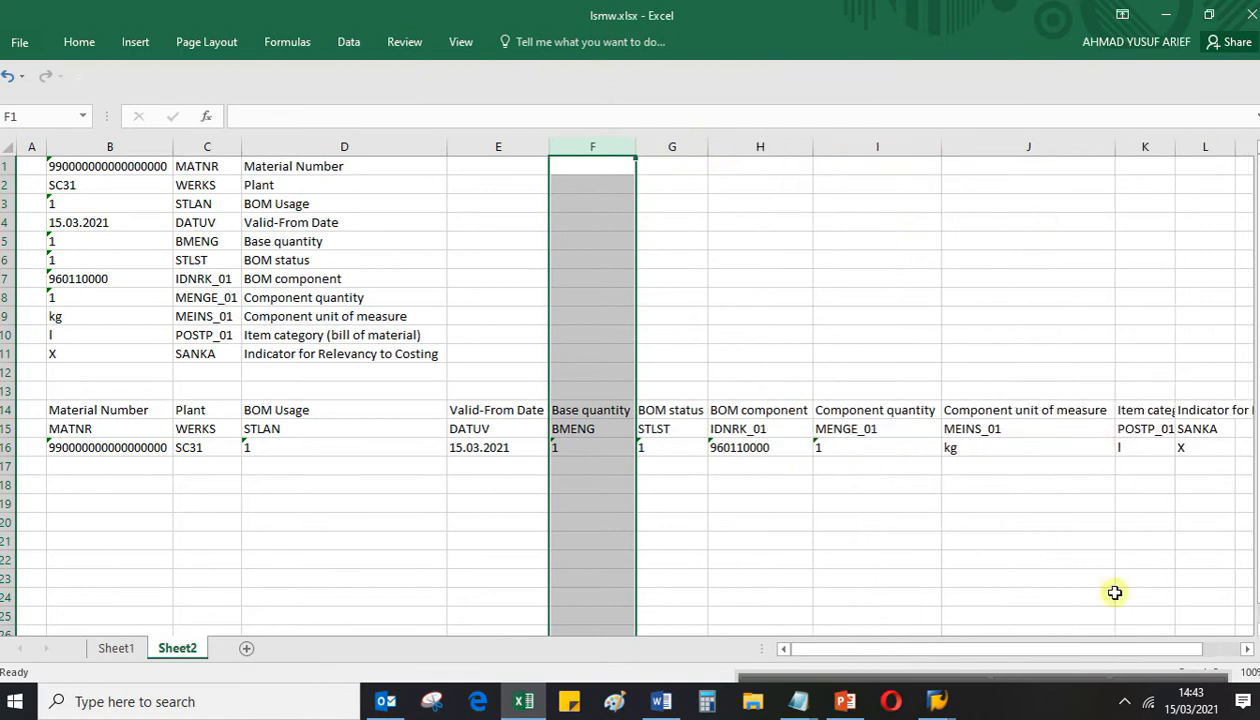
Autofit the widths of columns K and L to fit the item category and costing relevancy headings
left_click_drag(1100, 650, 1195, 647)
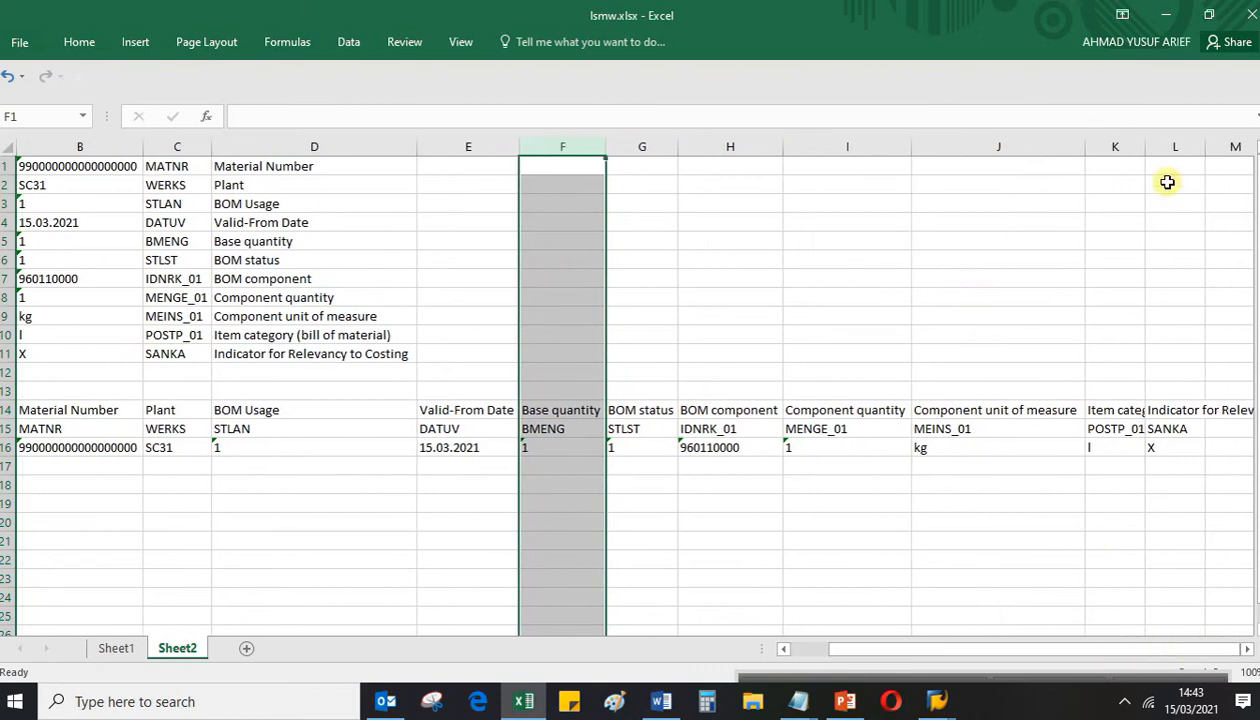
double_click(1146, 146)
left_click_drag(1153, 647, 1209, 650)
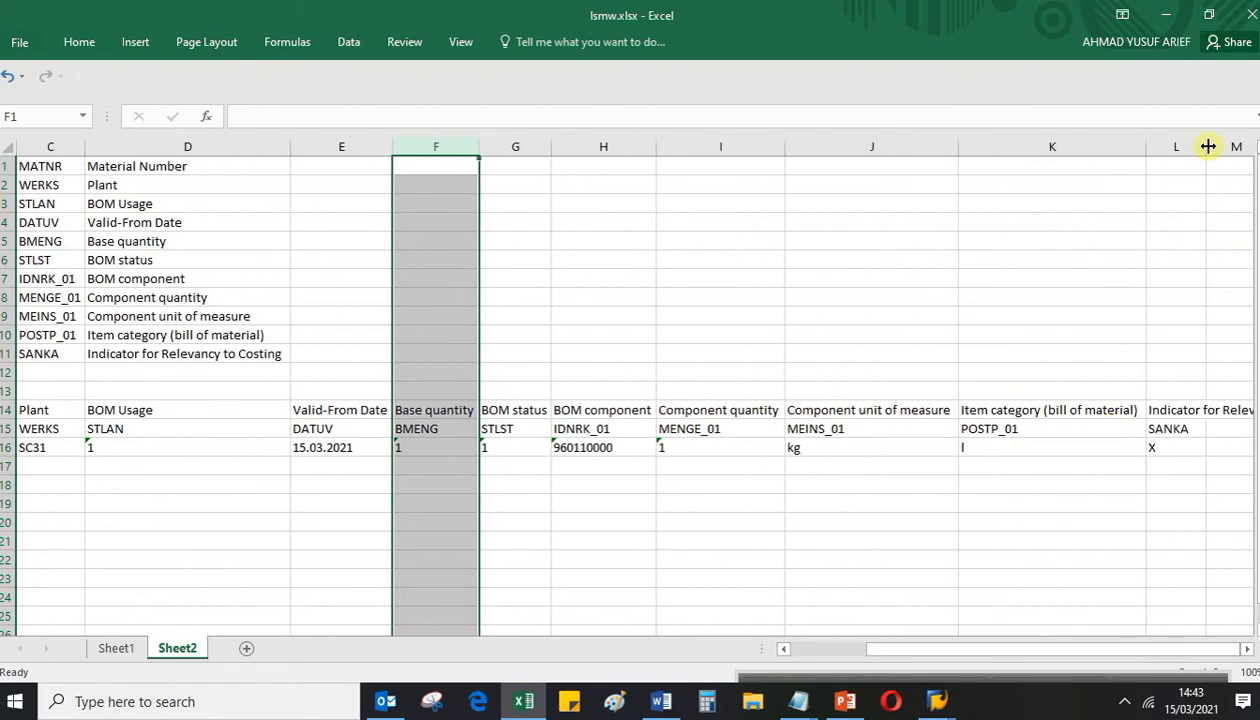
left_click(1090, 579)
left_click_drag(1122, 650, 1190, 650)
left_click(804, 485)
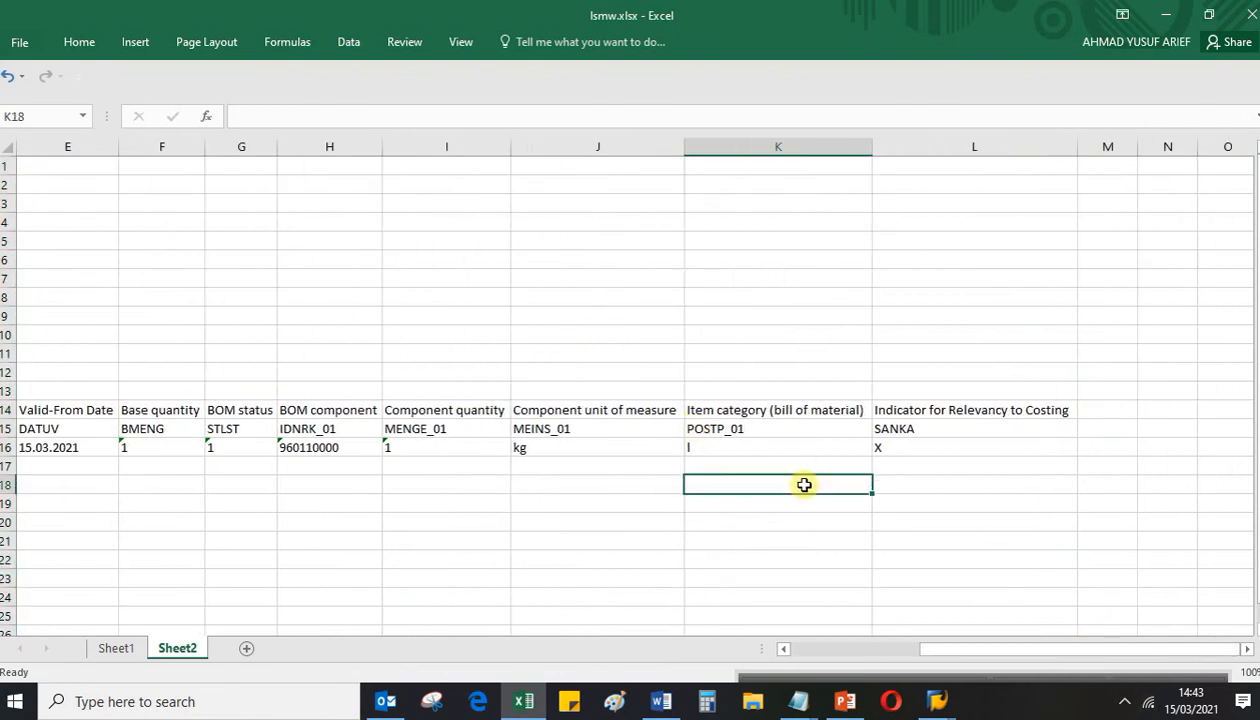
Select the description and technical name header rows in B14:L15 and open the fill colour choices for them
key("Left")
key("Left")
key("Left")
key("Left")
key("Left")
key("Left")
key("Left")
key("Left")
key("Left")
key("Left")
key("Up")
key("Up")
key("Up")
key("Up")
key("Right")
key("shift+Down")
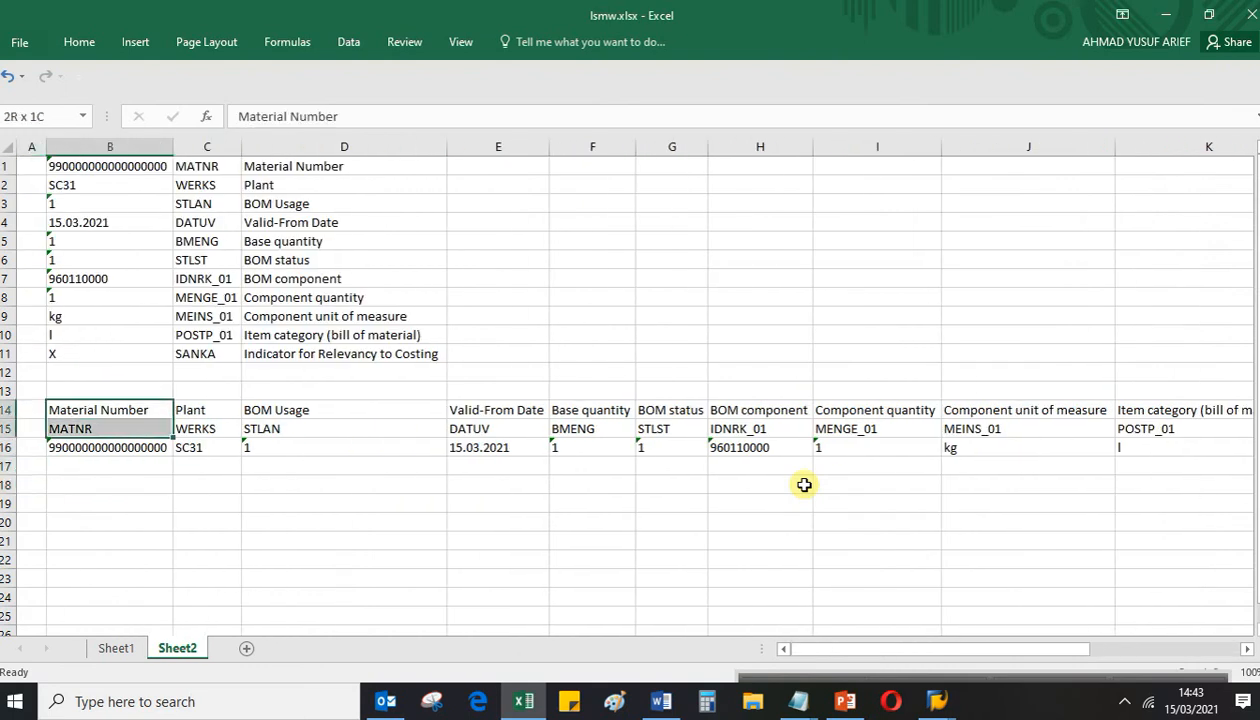
key("shift+Right")
key("shift+Right")
key("shift+Right")
key("shift+Right")
key("shift+Right")
key("shift+Right")
key("shift+Right")
key("shift+Right")
key("shift+Right")
key("shift+Right")
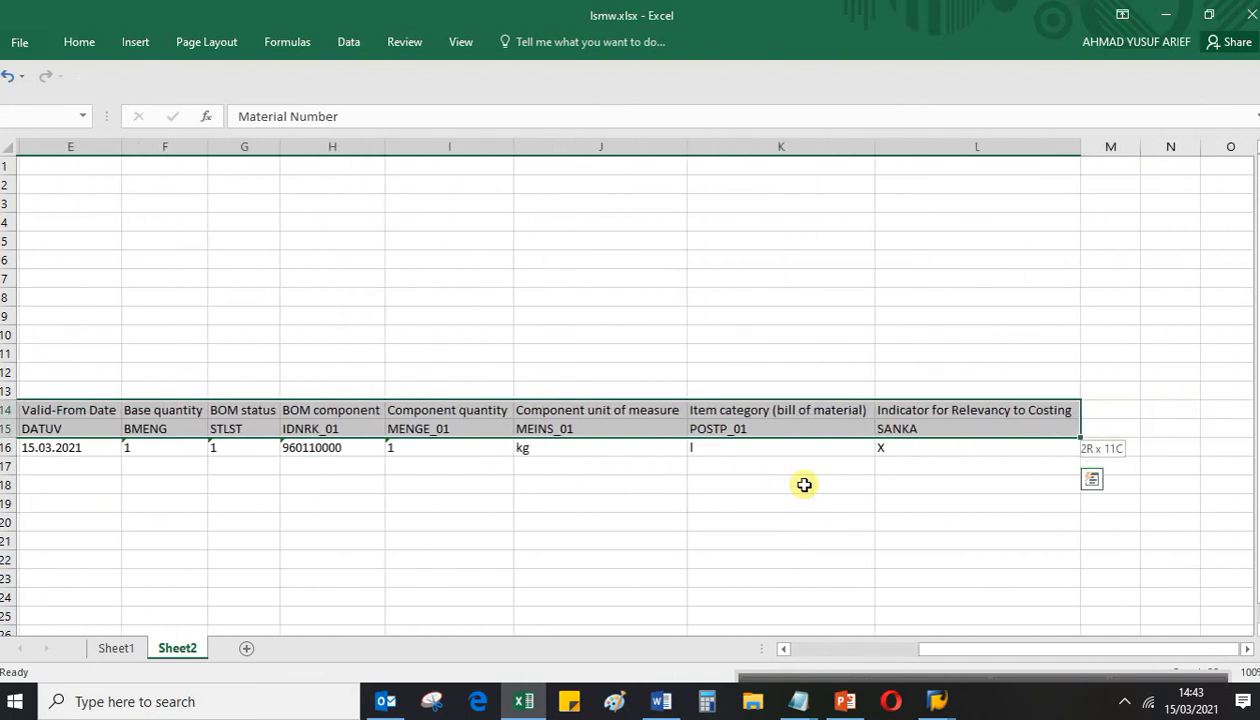
left_click(72, 44)
left_click(290, 104)
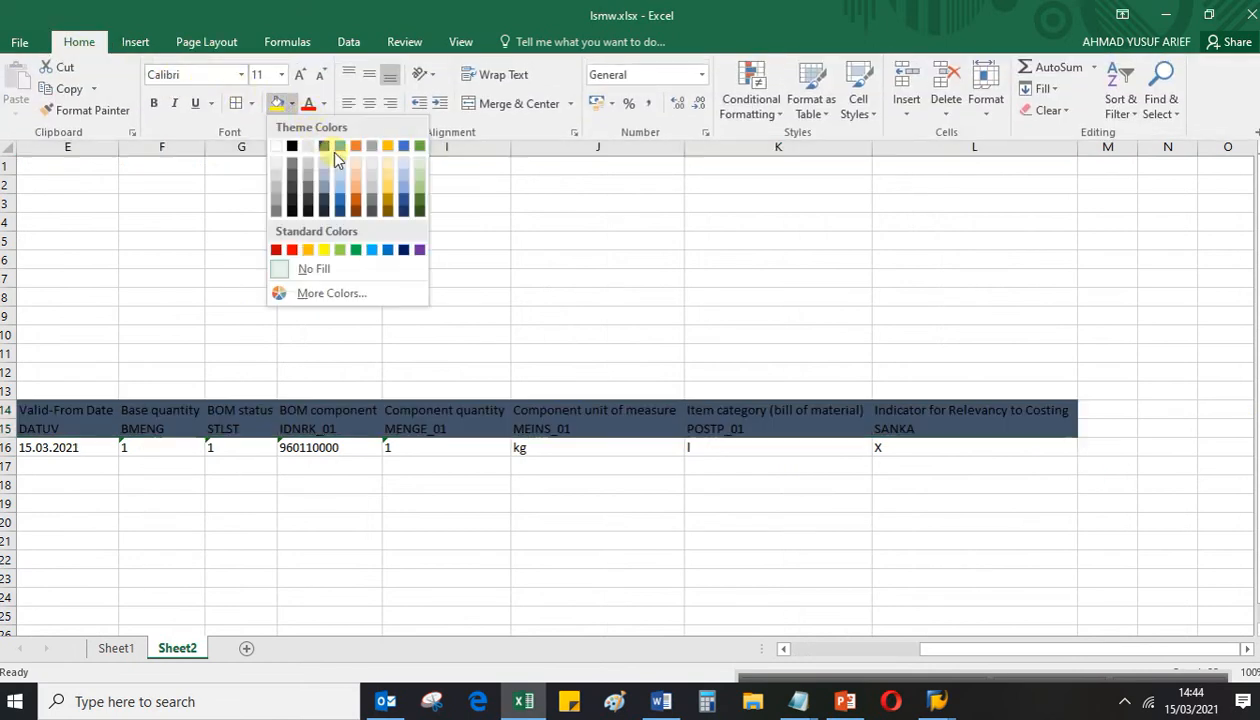
right_click(419, 184)
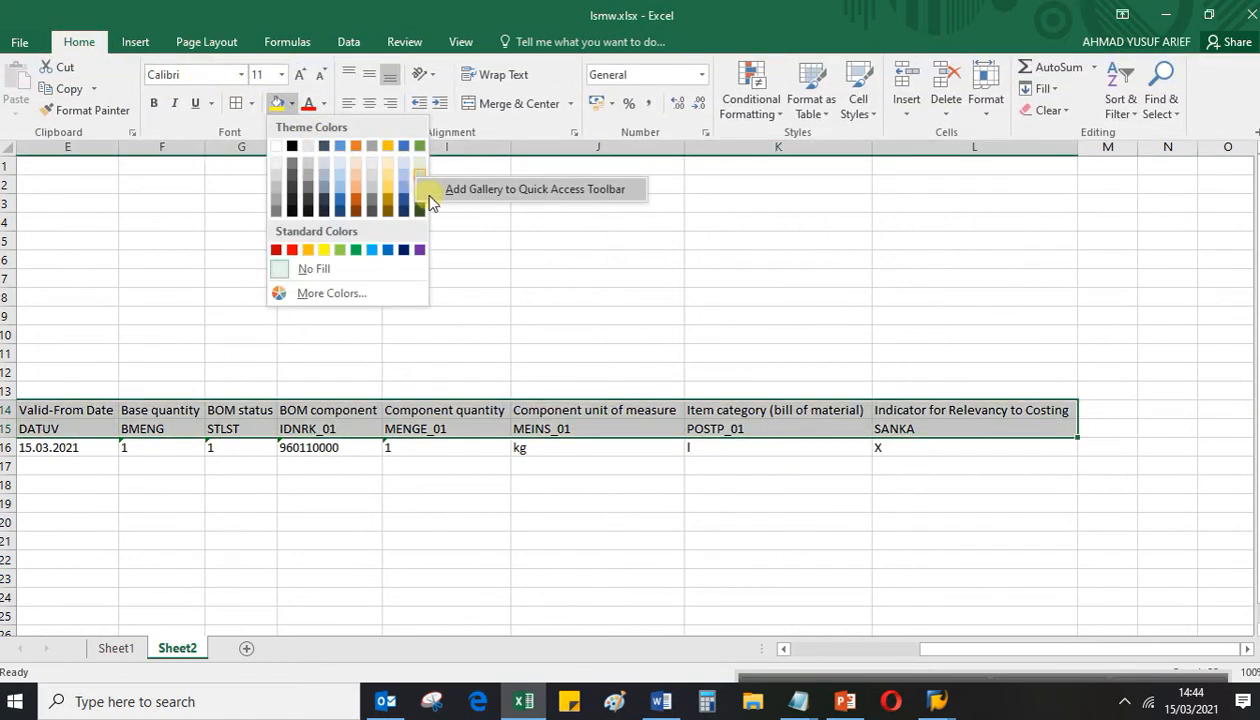
key("Escape")
key("Escape")
key("Escape")
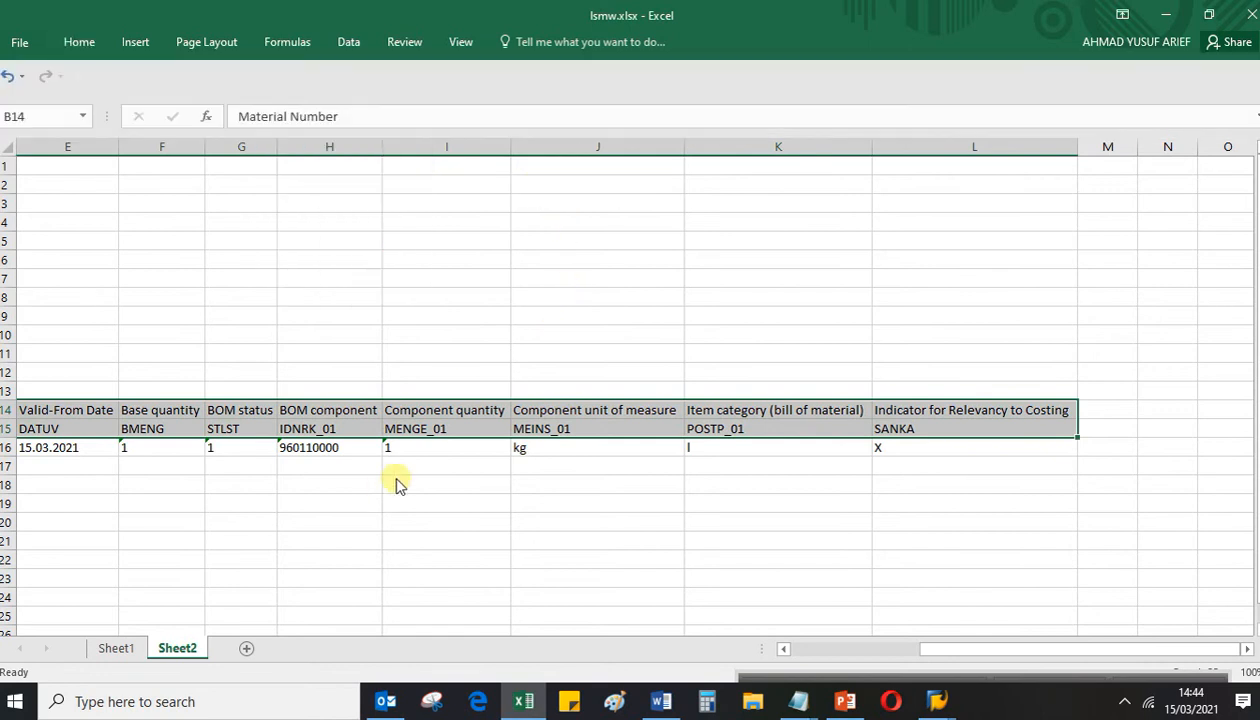
key("Home")
key("Down")
key("Down")
key("Right")
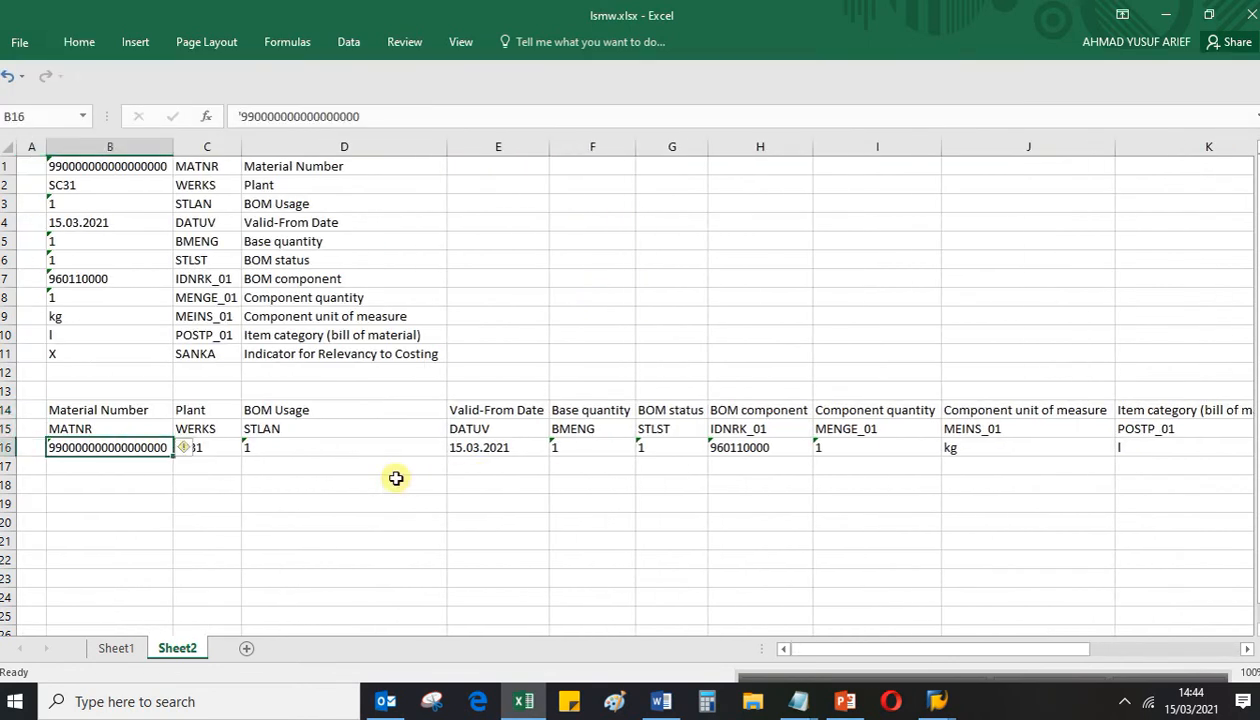
key("Down")
key("Down")
key("Up")
key("Down")
key("Down")
key("Up")
key("Up")
key("Up")
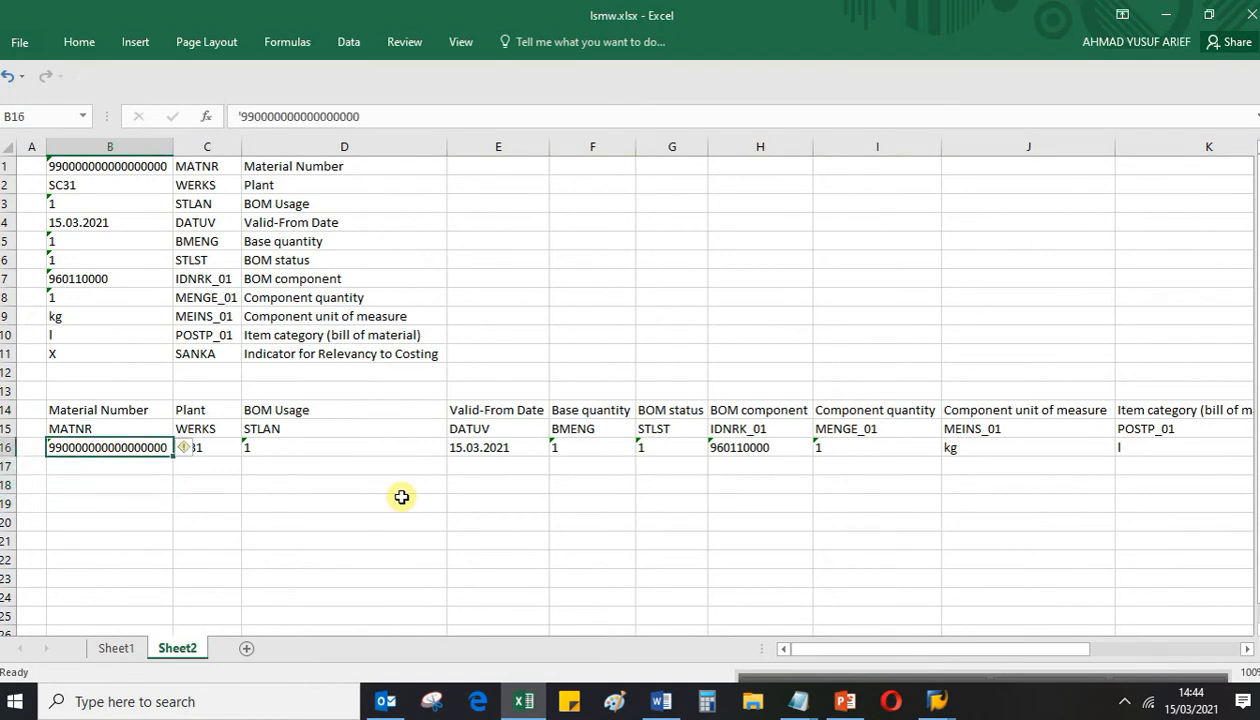
key("Down")
key("Down")
key("Down")
key("Down")
key("Up")
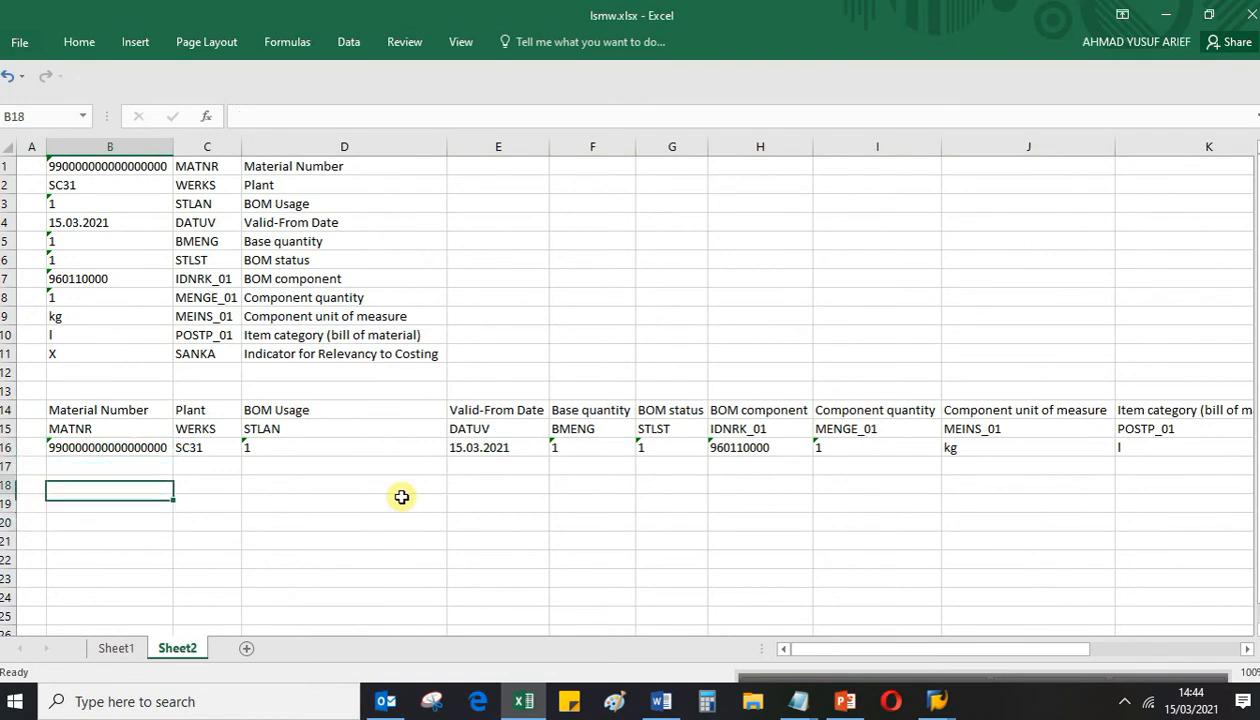
key("Up")
key("Right")
key("Right")
key("Right")
key("Right")
key("Left")
key("Left")
key("Right")
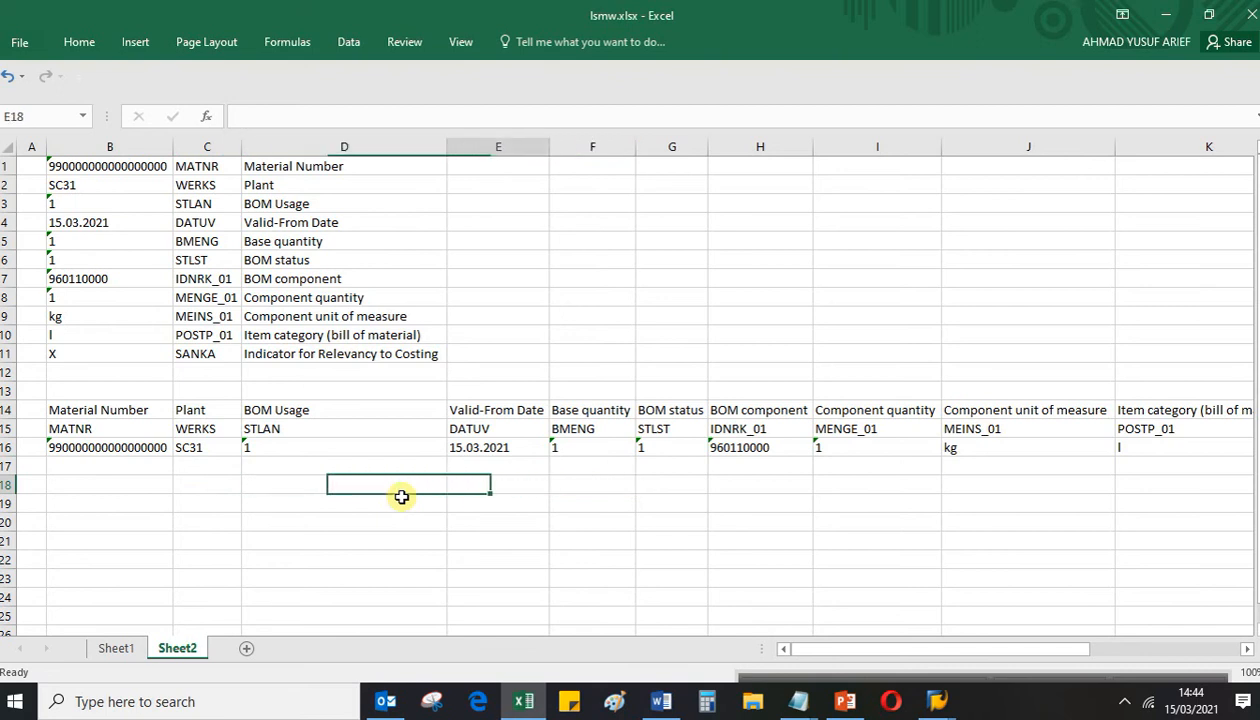
key("Left")
key("Left")
key("Right")
key("Right")
key("Right")
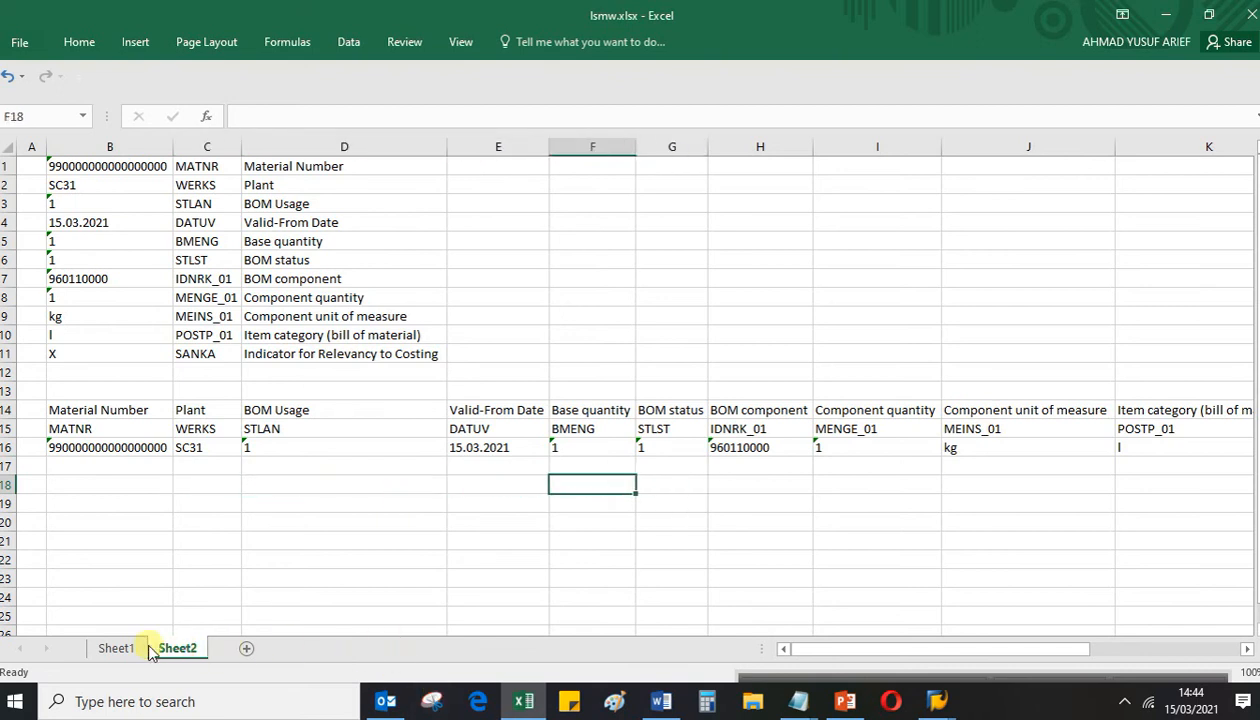
Copy the three material numbers in Sheet1 cells B25:B27 into Sheet2 cells B17:B19
left_click(115, 648)
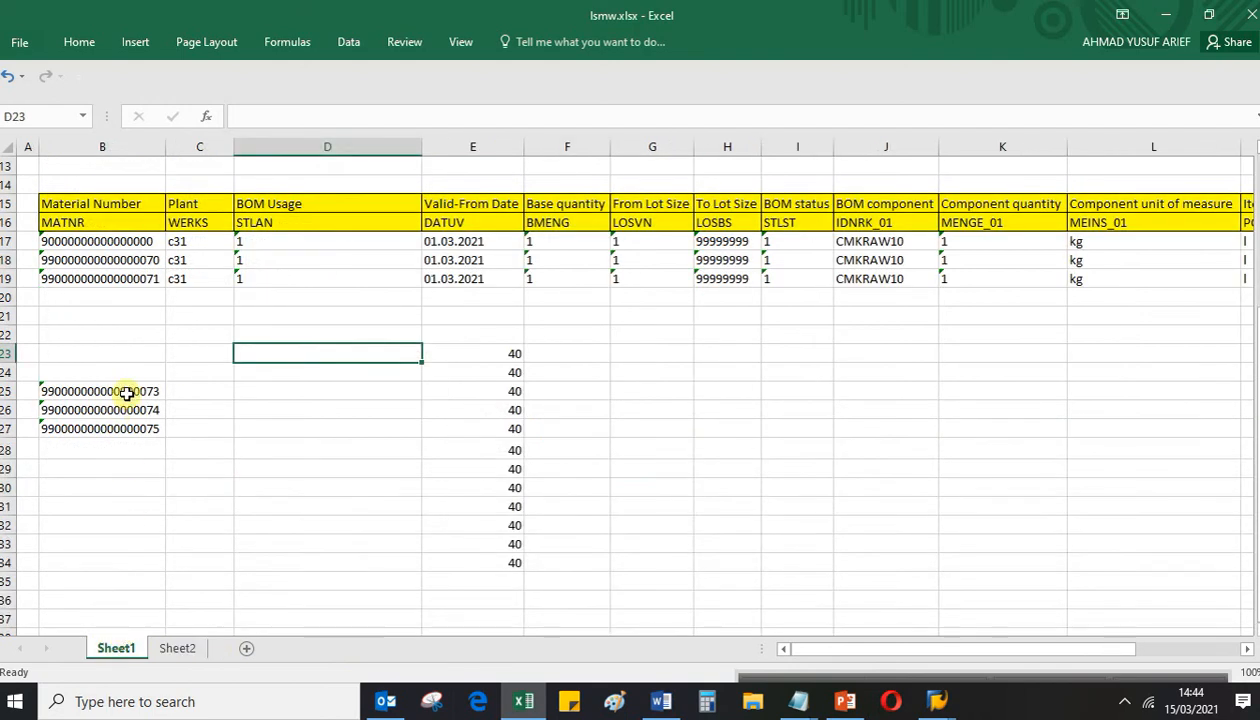
left_click(126, 393)
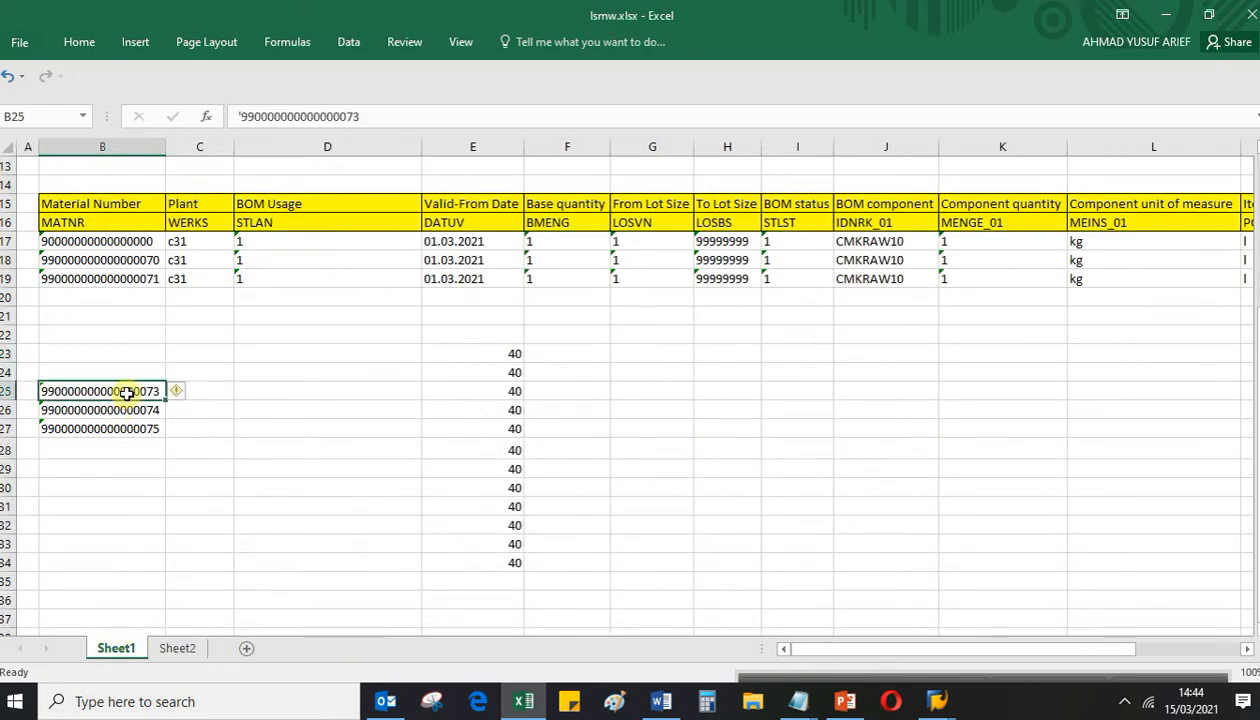
key("shift+Down")
key("shift+Down")
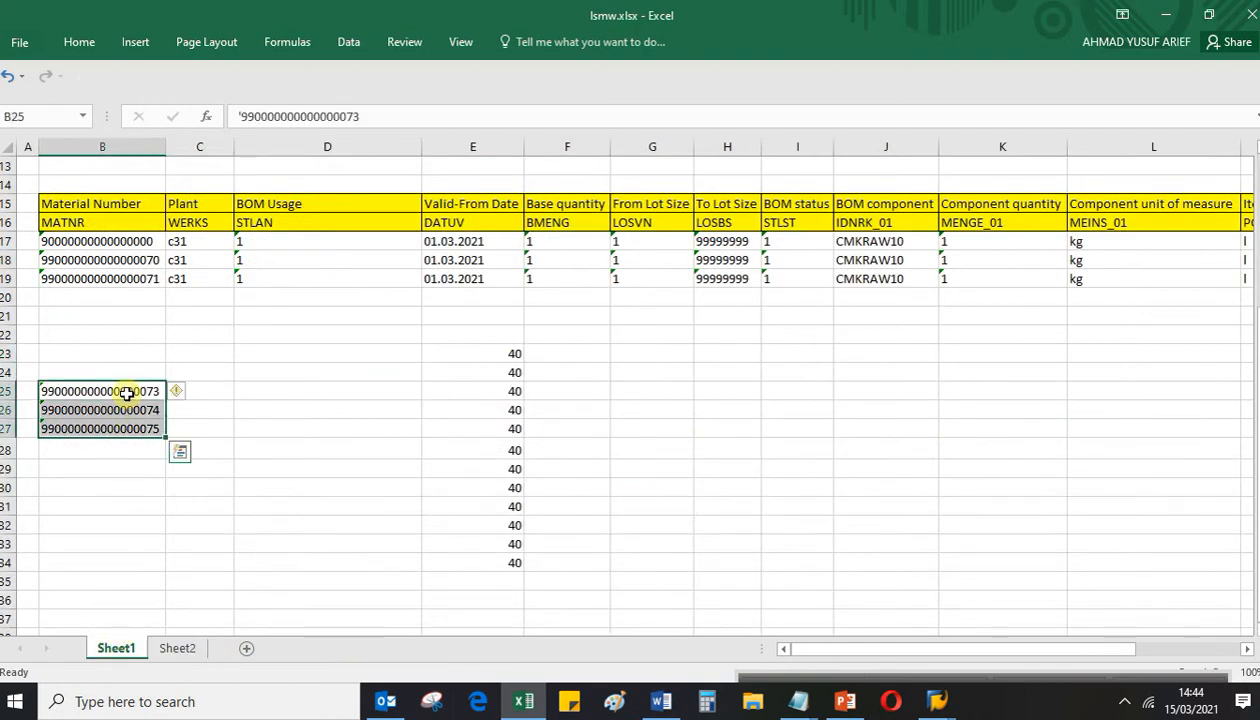
key("ctrl+c")
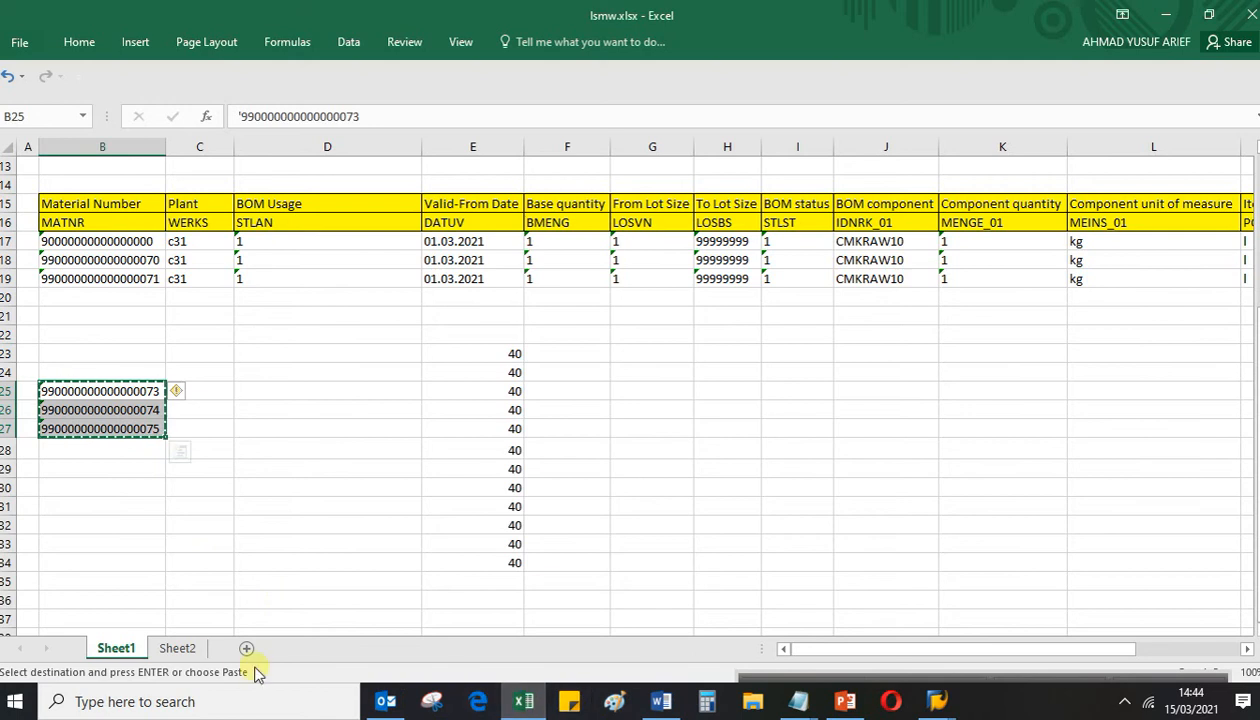
left_click(177, 648)
left_click(143, 465)
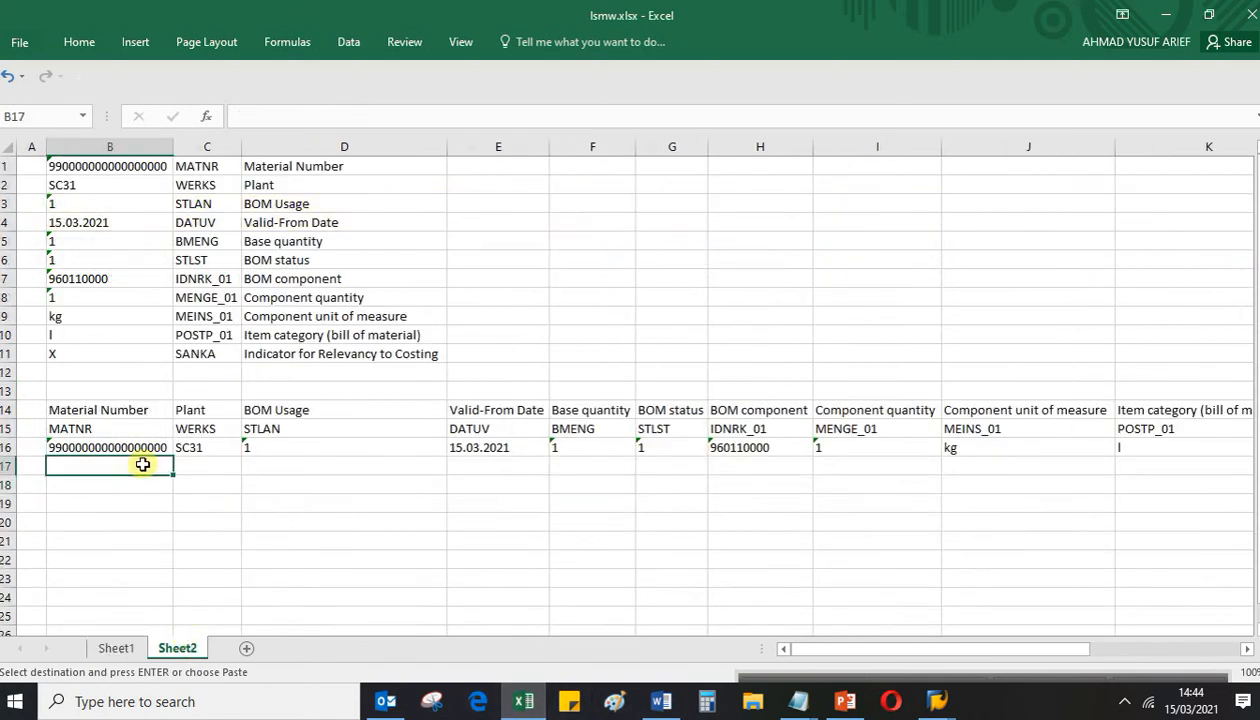
key("ctrl+v")
left_click(248, 480)
Copy the plant through costing relevancy values in C16:L16 into C17:L19 for the three added materials
left_click(211, 442)
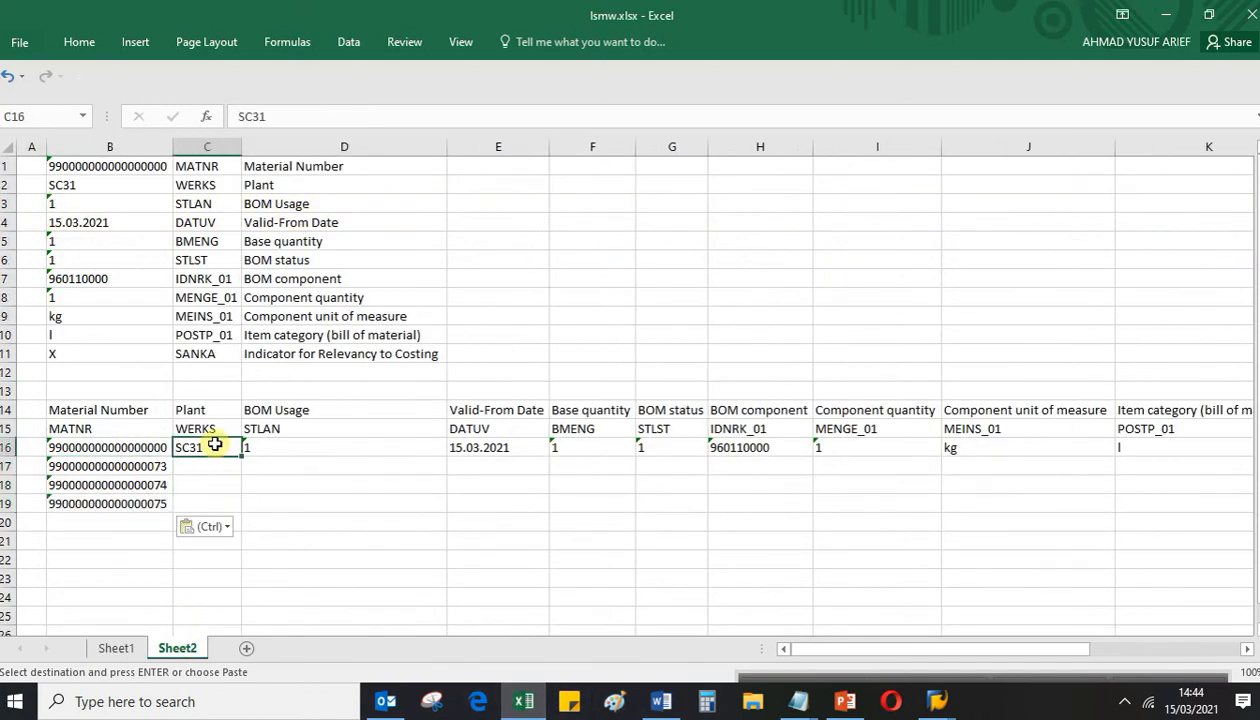
key("shift+Right")
key("shift+Right")
key("shift+Right")
key("shift+Right")
key("shift+Right")
key("shift+Right")
key("shift+Right")
key("shift+Right")
key("shift+Right")
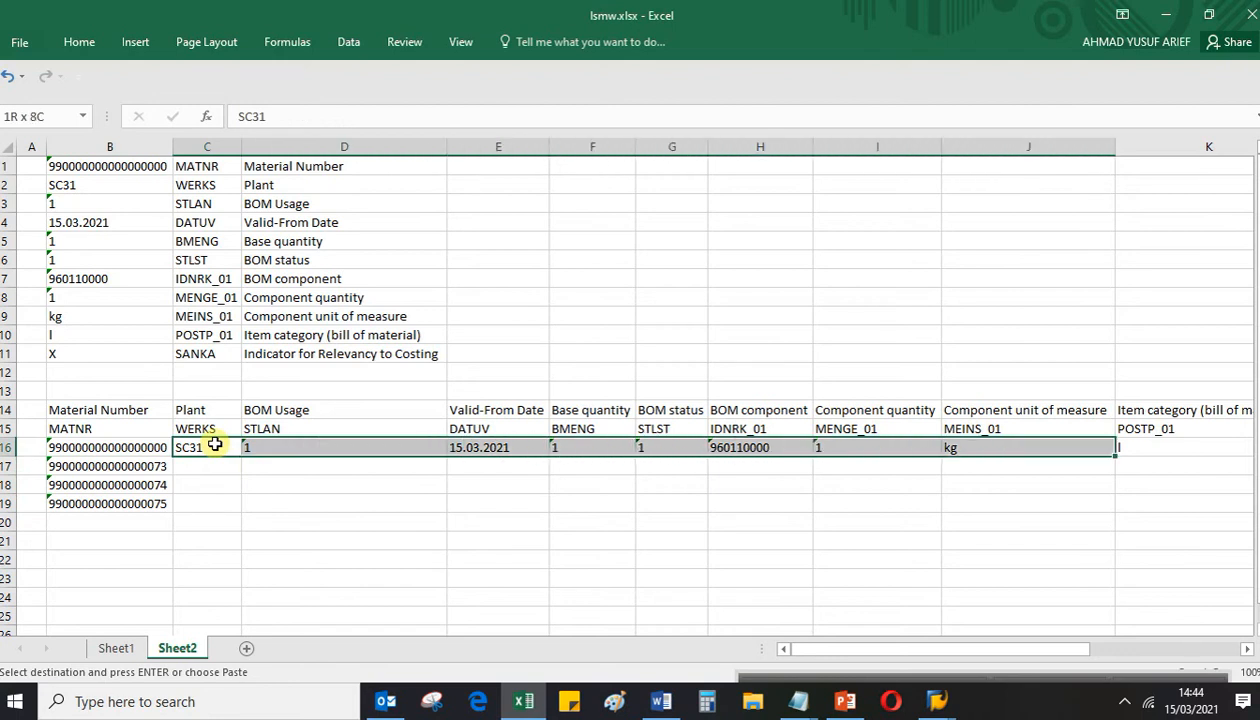
key("shift+Left")
key("ctrl+v")
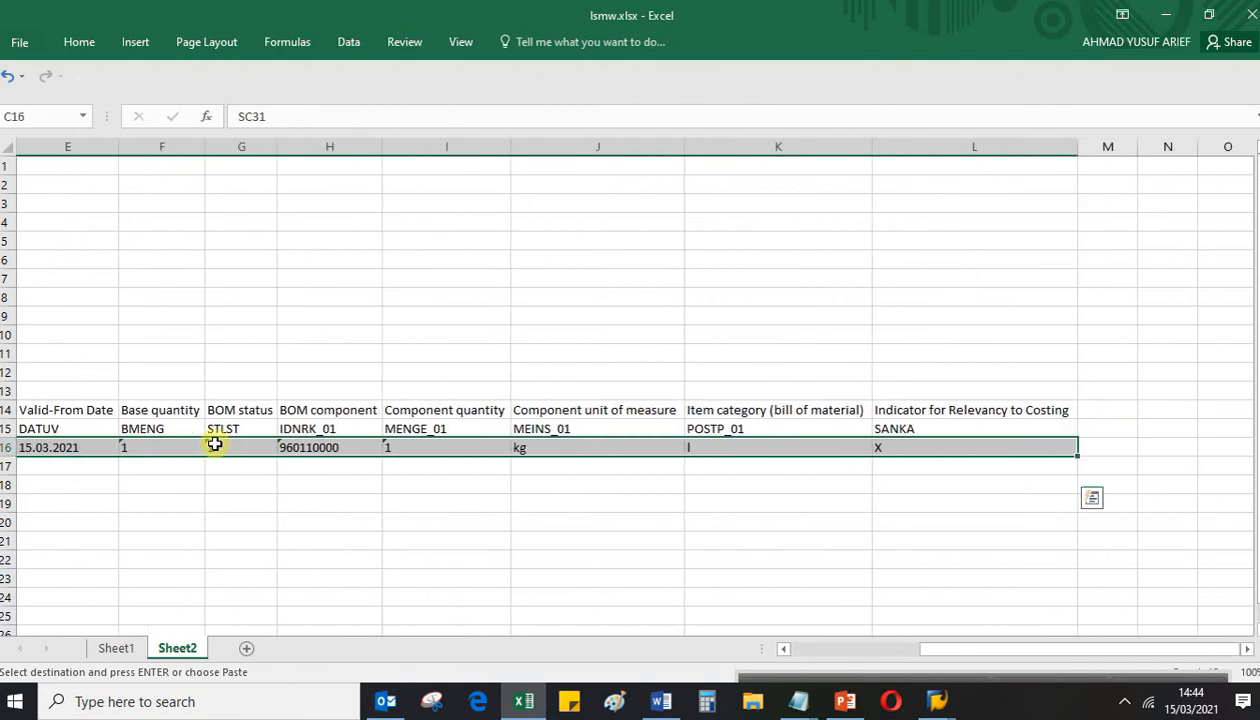
key("ctrl+c")
key("Down")
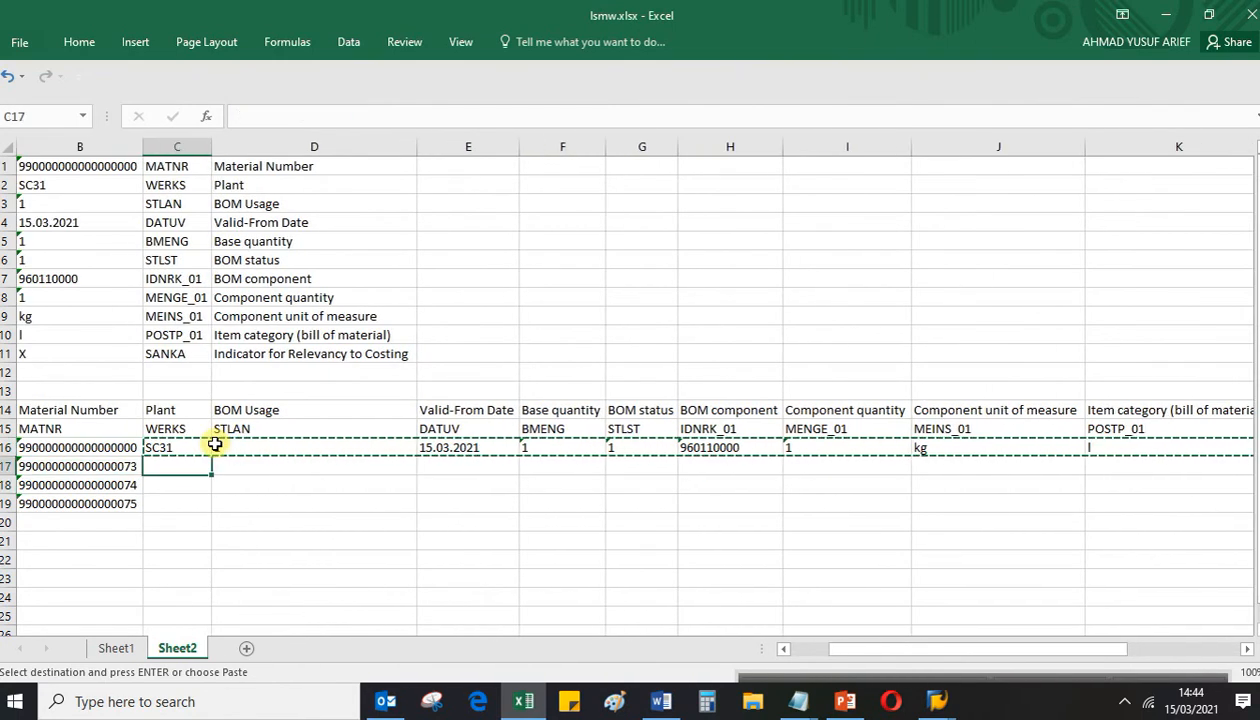
key("shift+Down")
key("shift+Down")
key("shift+Right")
key("shift+Right")
key("shift+Right")
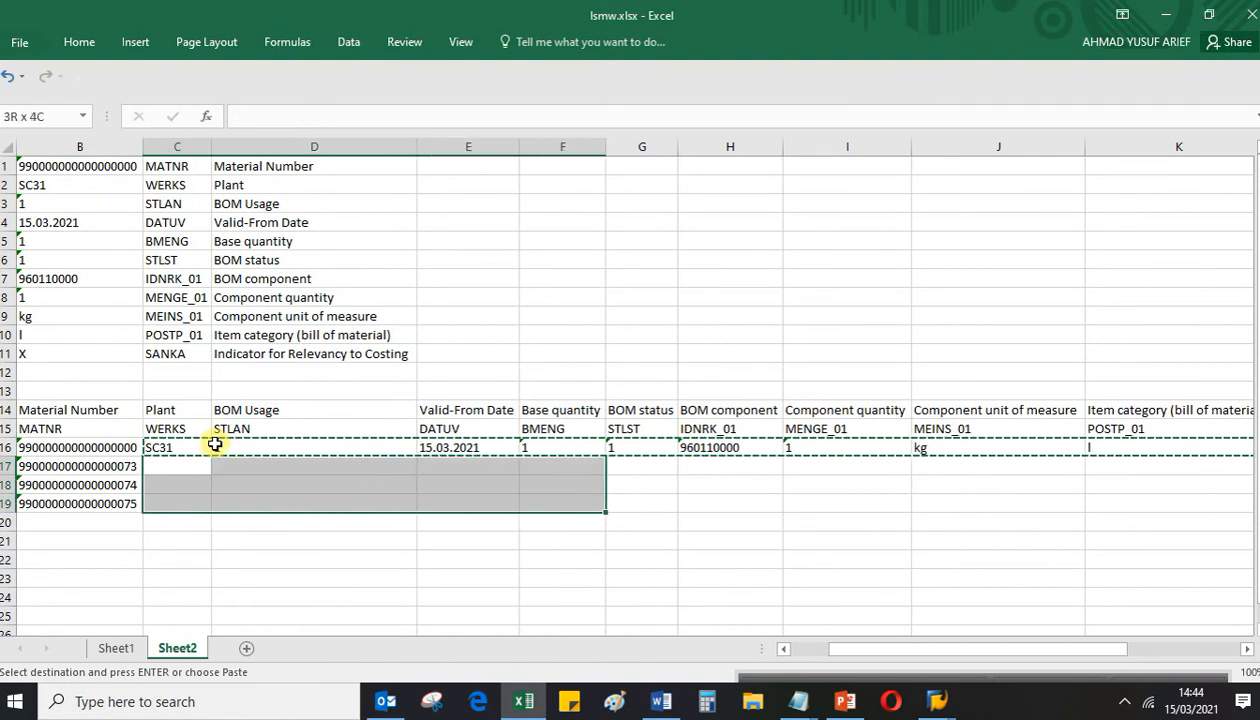
key("shift+Right")
key("shift+Right")
key("shift+Right")
key("shift+Right")
key("shift+Right")
key("shift+Right")
key("Return")
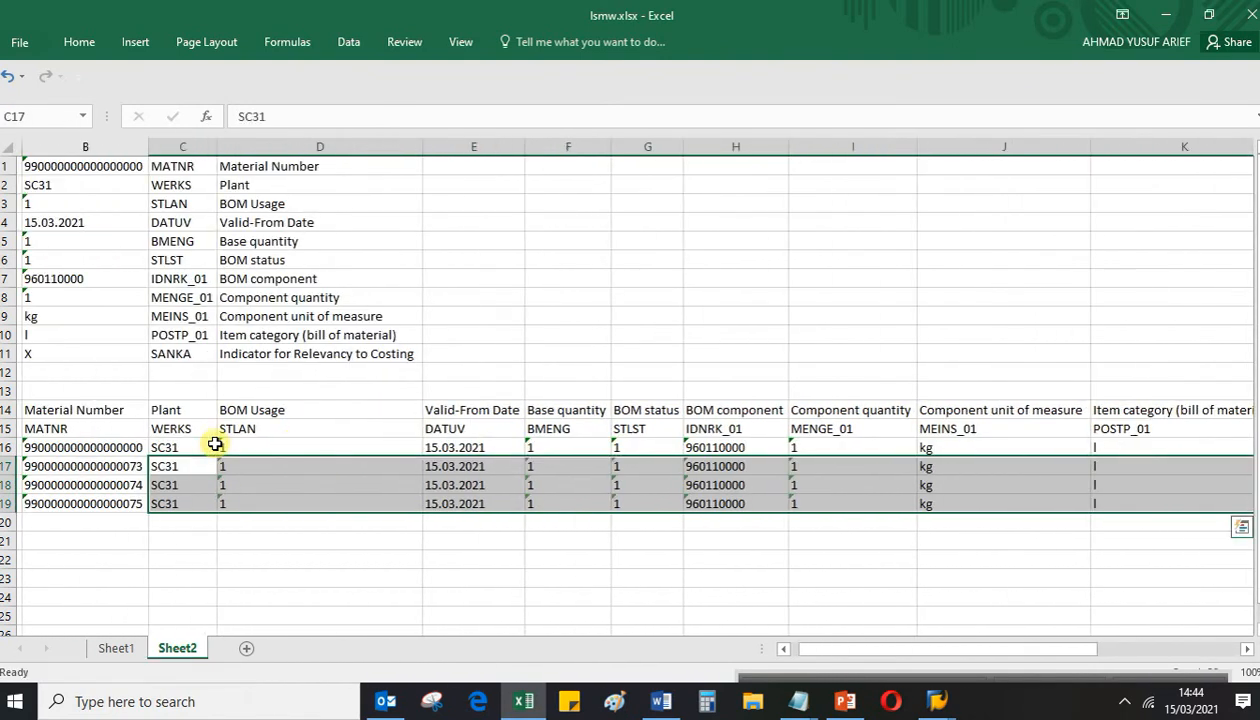
Fill the two header rows B14:L15 with a dark gold background colour
key("Left")
key("Up")
key("Up")
key("Up")
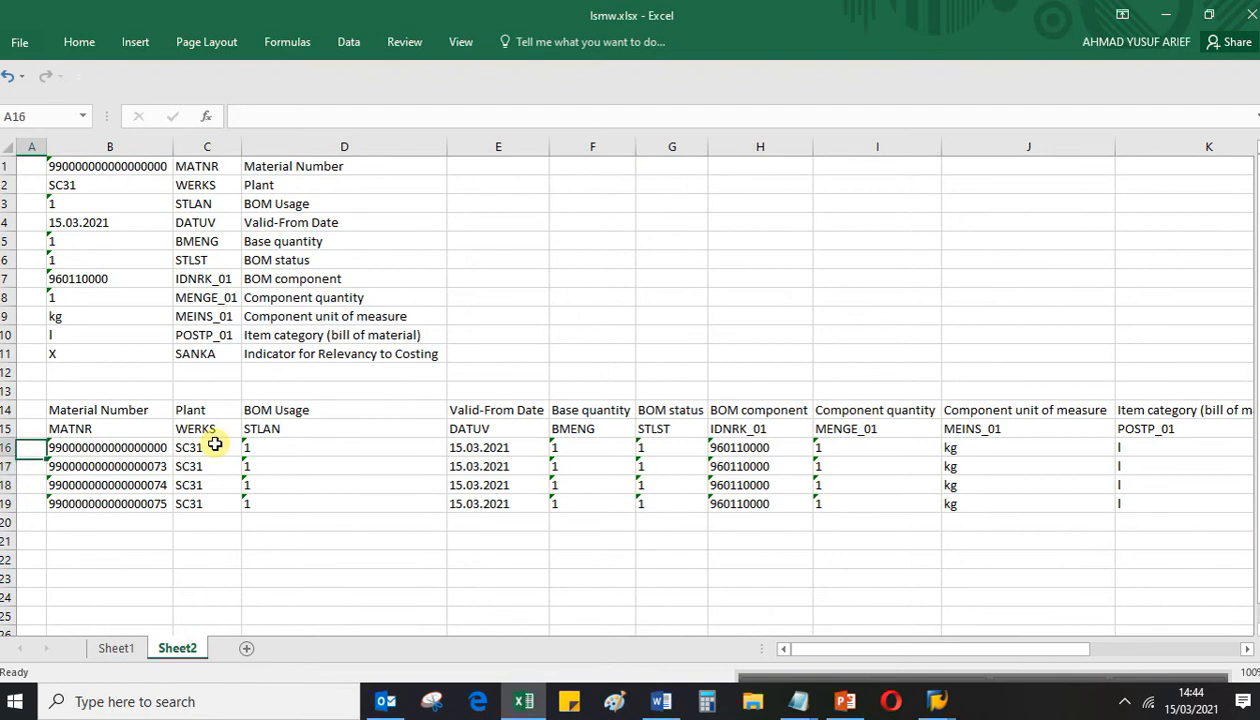
key("shift+Down")
key("shift+Right")
key("shift+Right")
key("shift+Right")
key("shift+Right")
key("shift+Right")
key("shift+Right")
key("shift+Right")
key("shift+Right")
key("shift+Right")
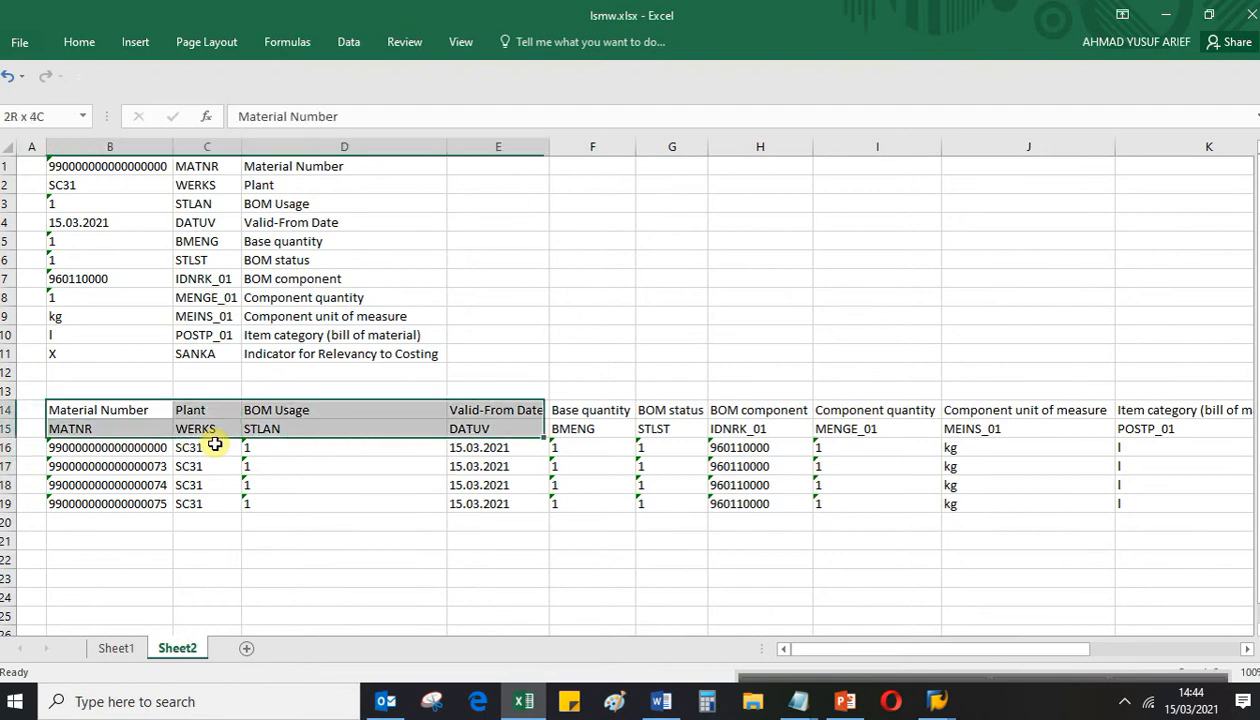
key("shift+Right")
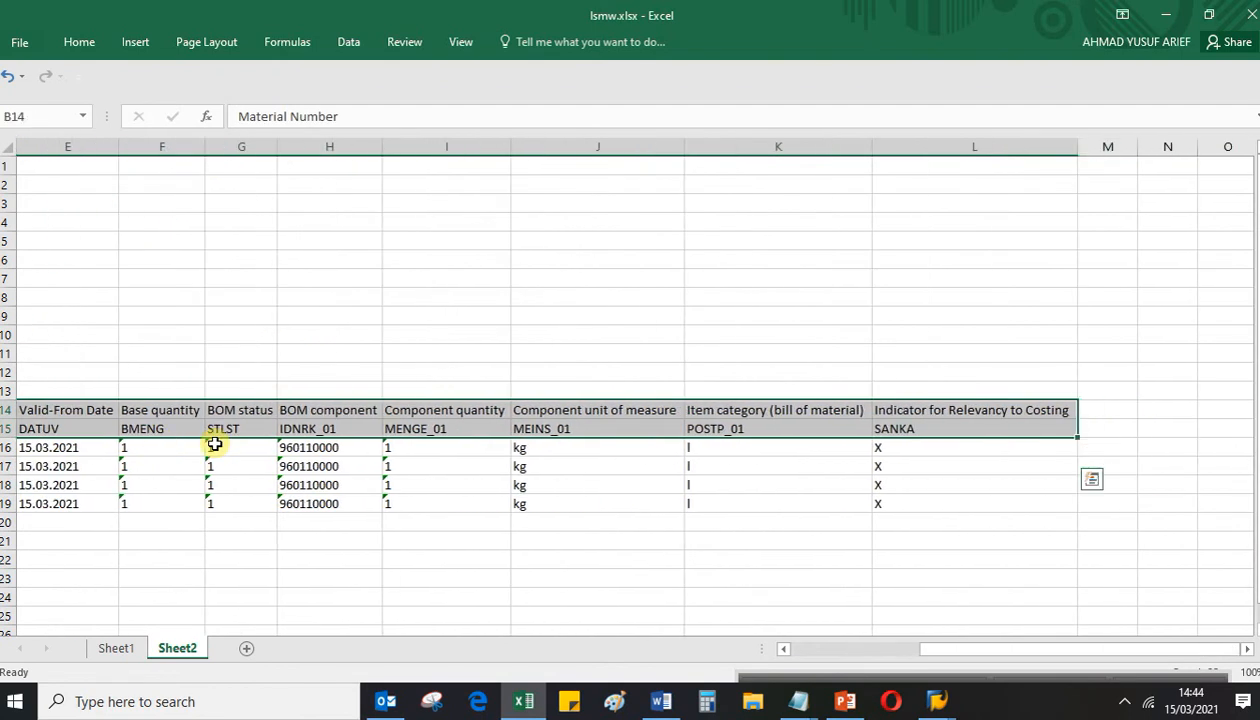
left_click(79, 42)
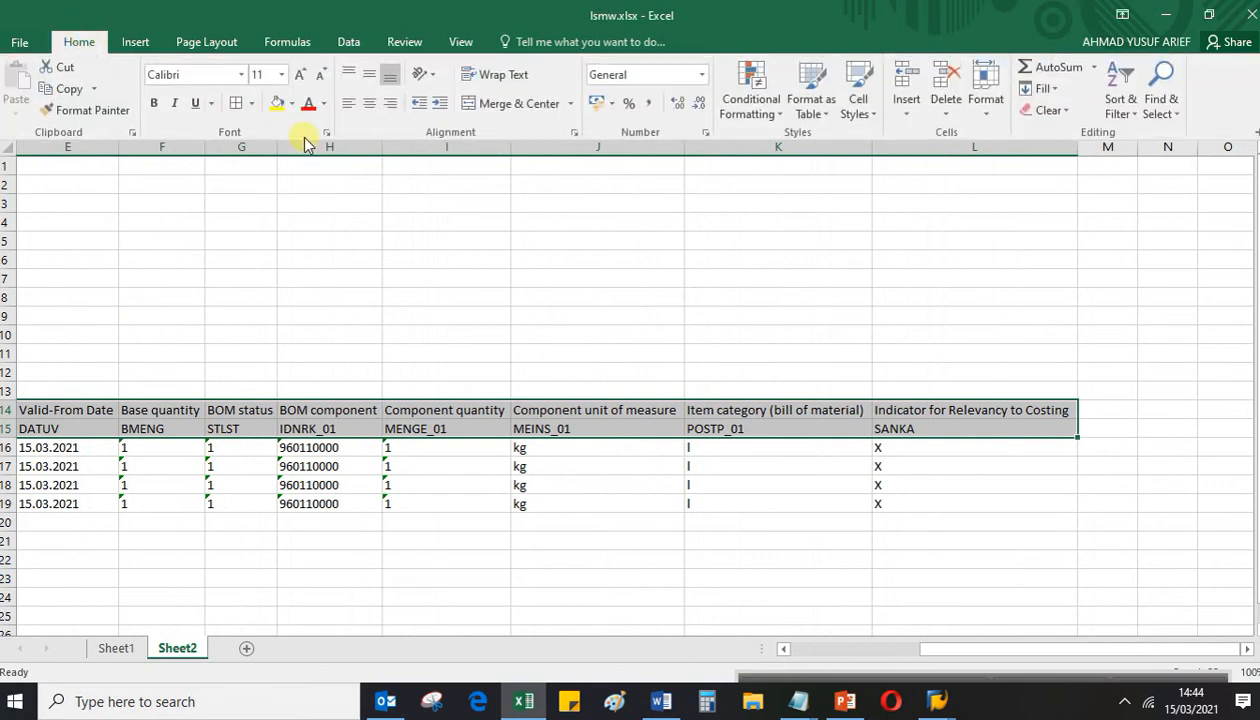
left_click(290, 104)
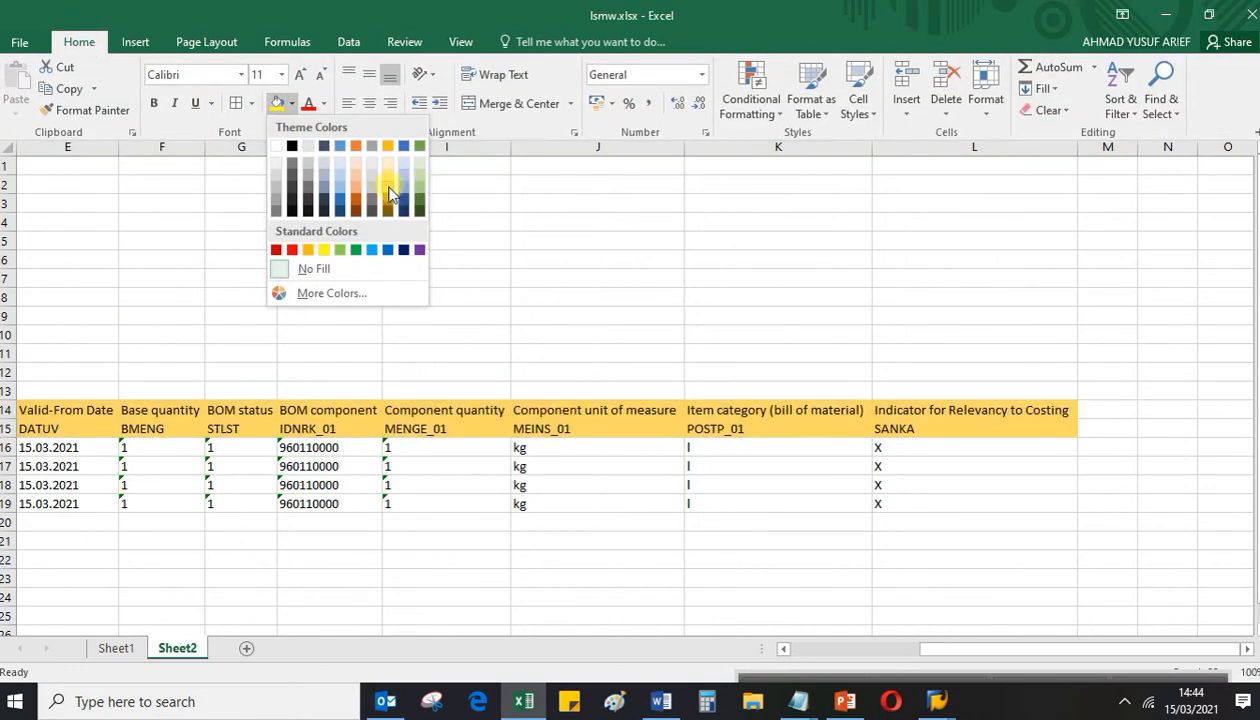
left_click(388, 199)
left_click(470, 368)
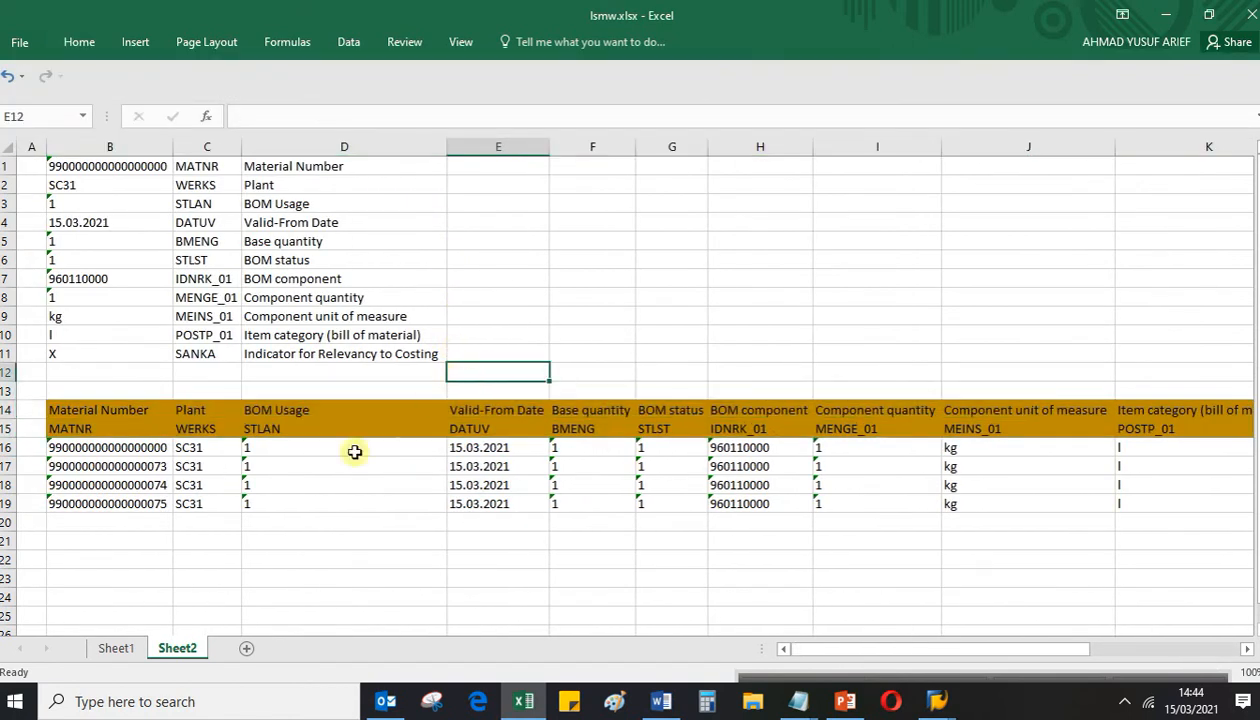
left_click(340, 486)
left_click(115, 449)
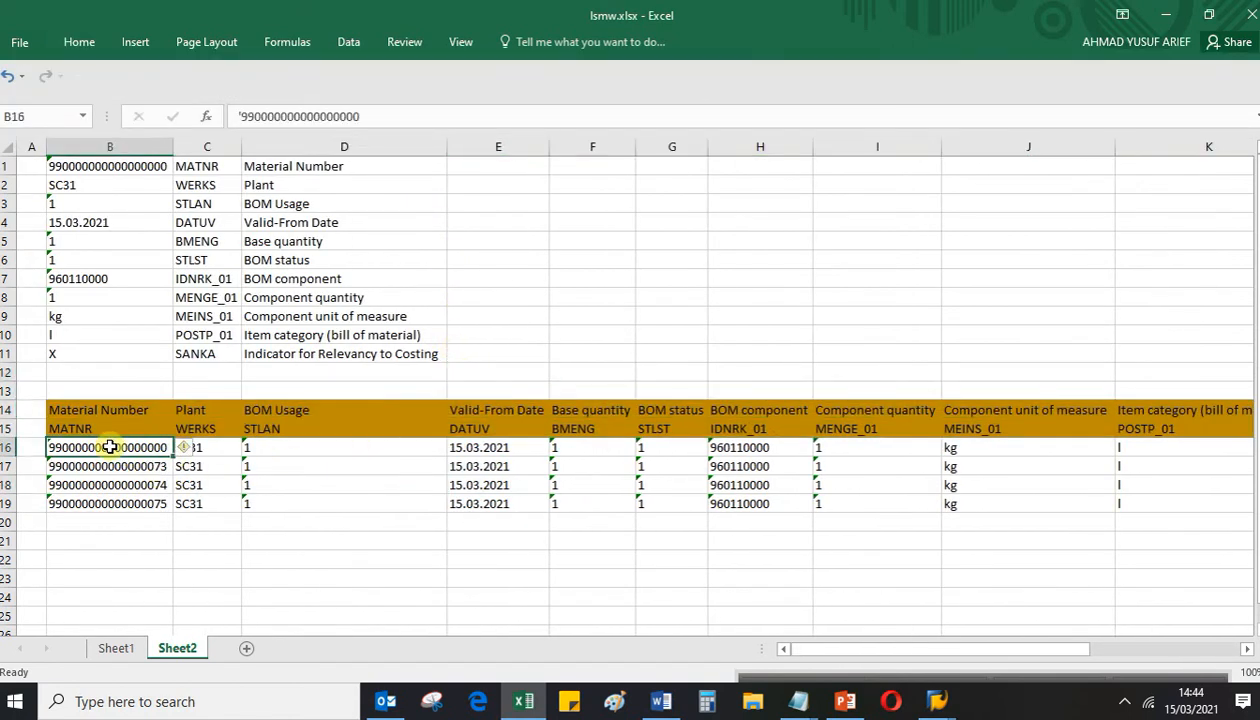
left_click(369, 117)
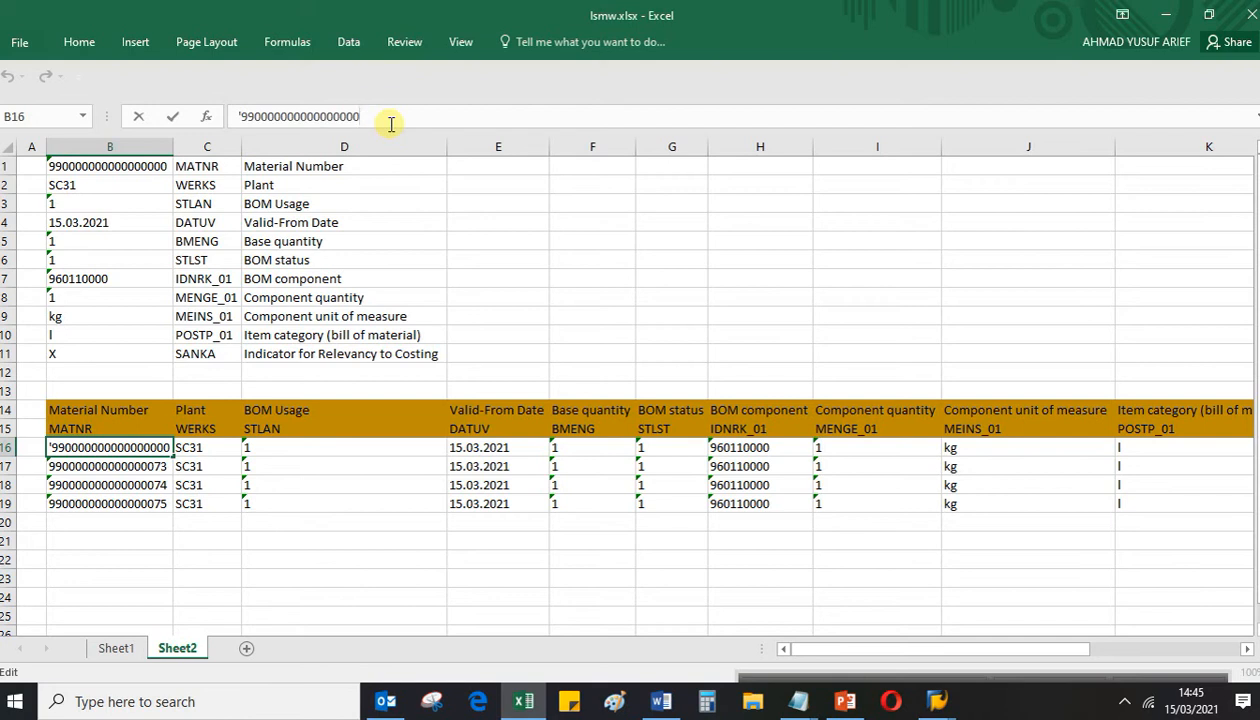
key("Return")
key("ctrl+c")
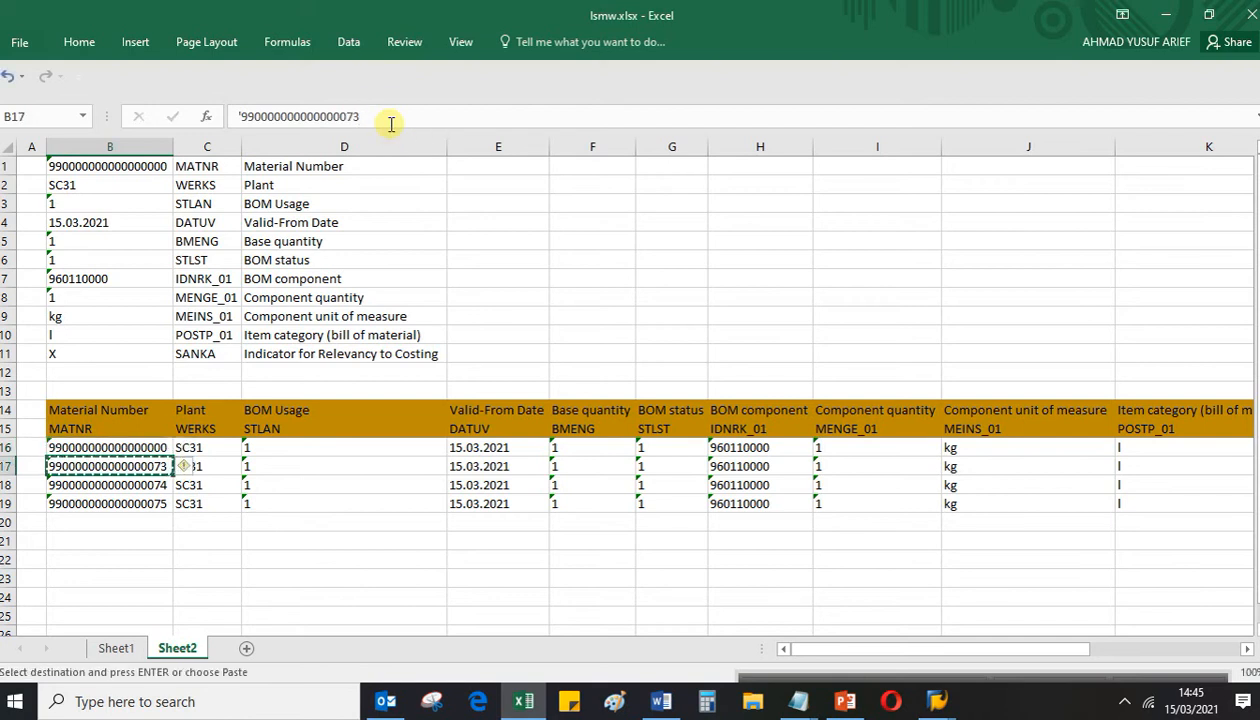
Delete the digits of the material number in B16, keeping only the leading apostrophe
left_click(124, 448)
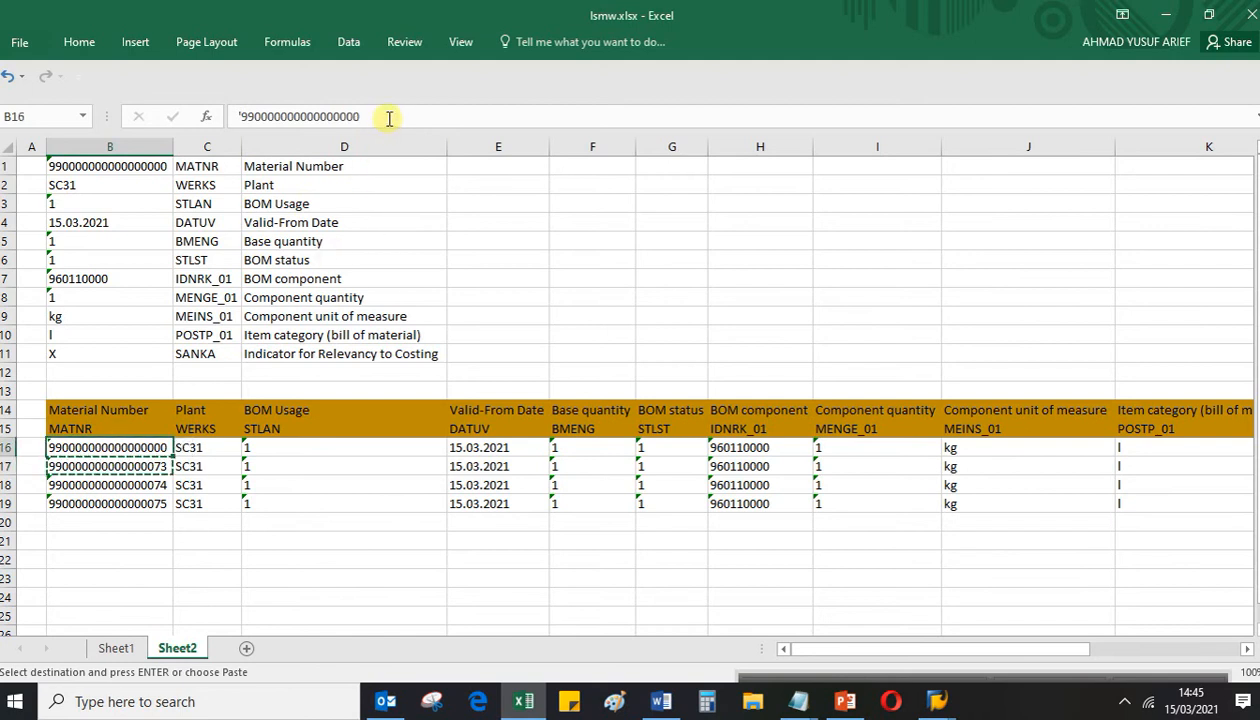
left_click_drag(389, 118, 168, 116)
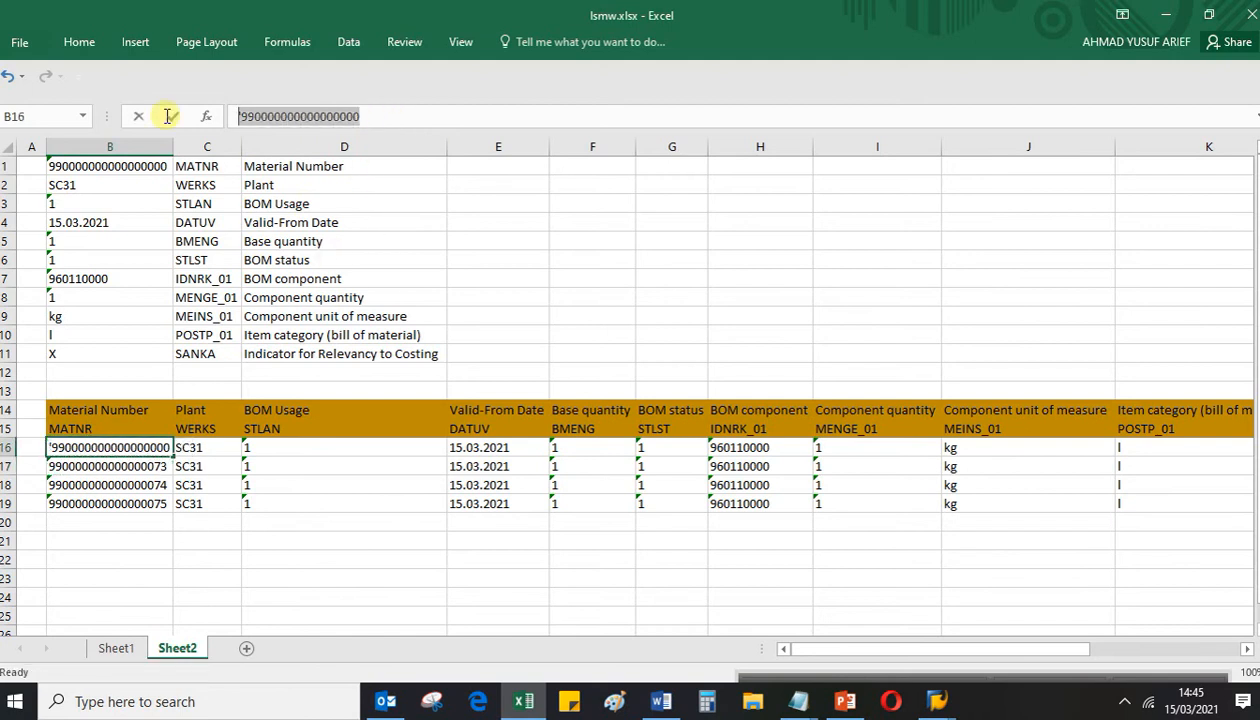
left_click(414, 112)
key("BackSpace")
key("BackSpace")
key("BackSpace")
key("BackSpace")
key("BackSpace")
key("BackSpace")
key("BackSpace")
key("BackSpace")
key("BackSpace")
key("BackSpace")
key("BackSpace")
key("BackSpace")
key("BackSpace")
key("BackSpace")
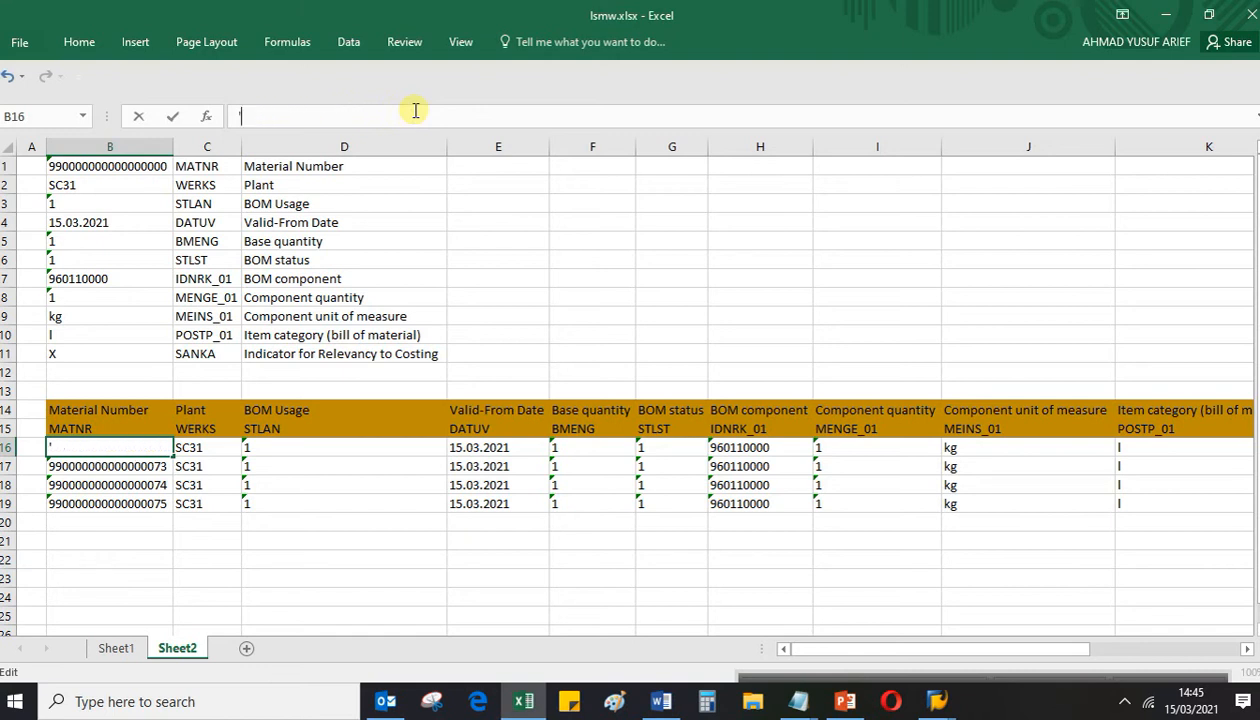
key("Down")
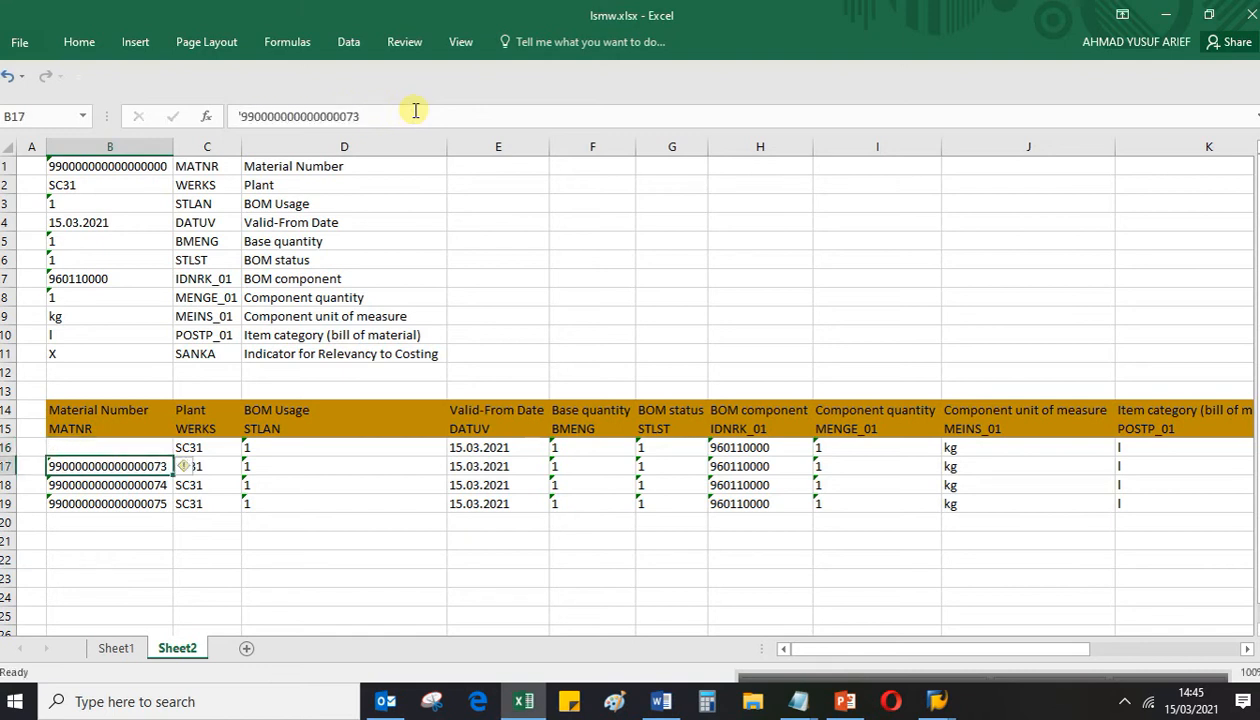
left_click(384, 113)
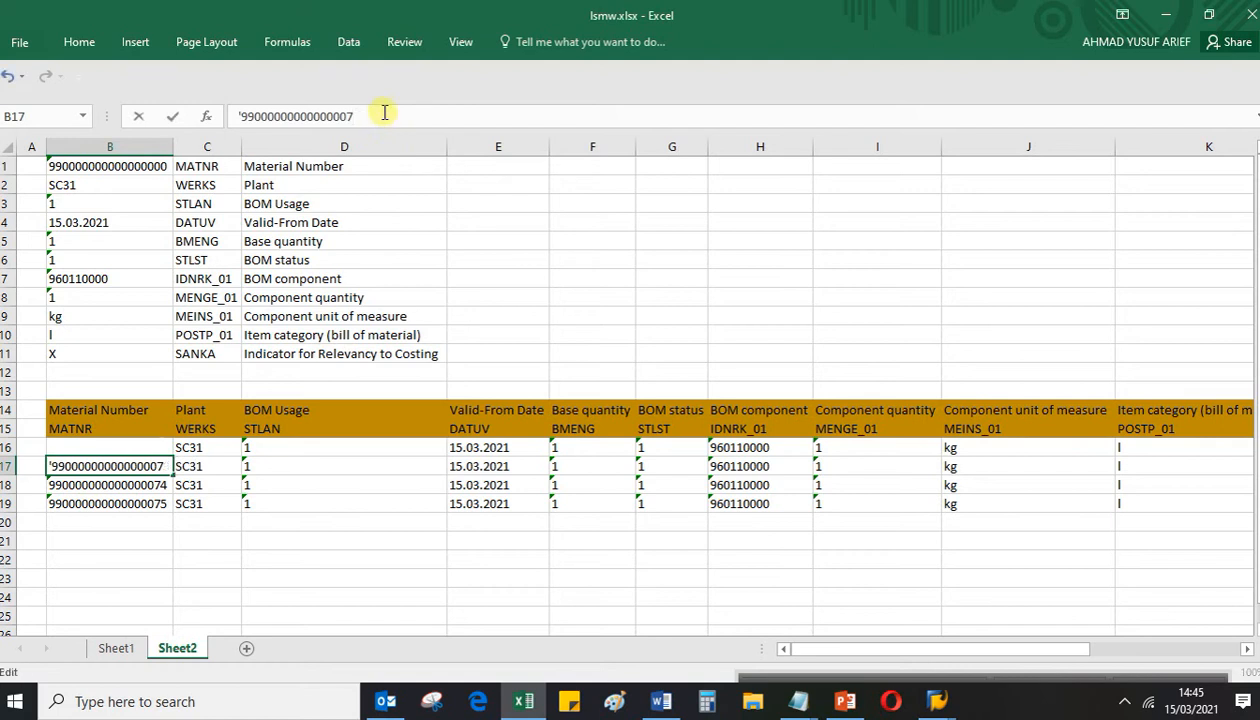
key("Return")
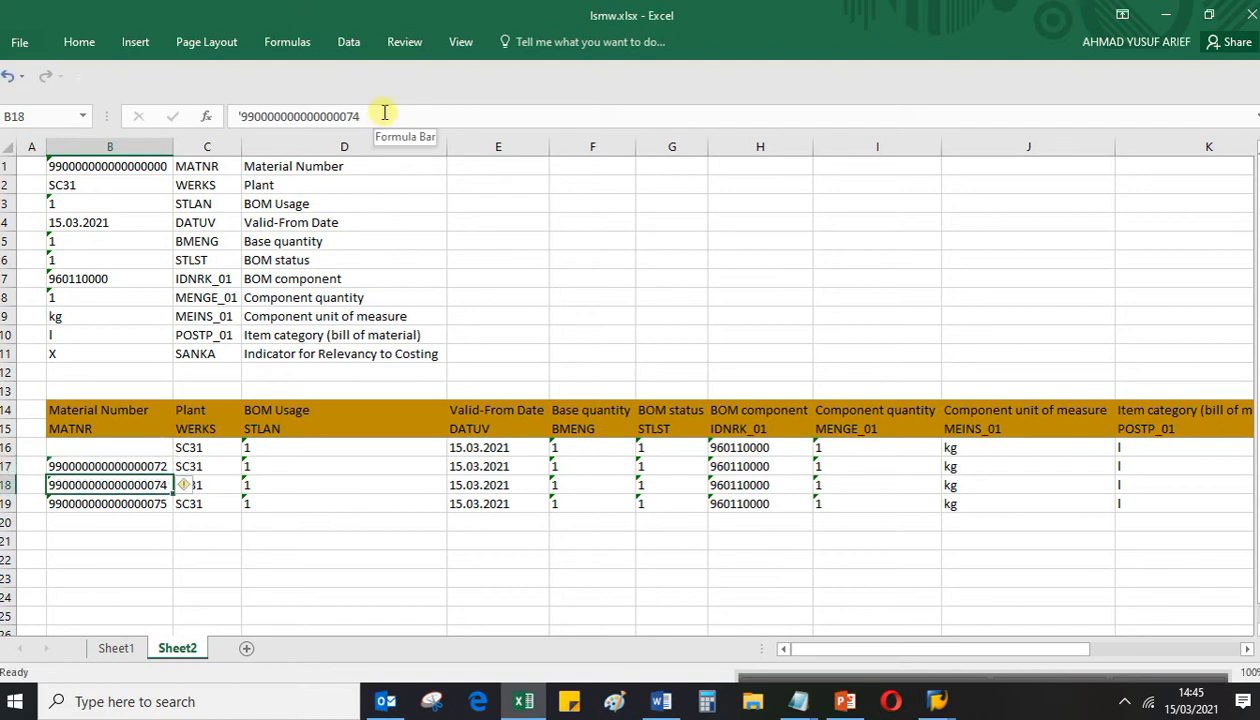
left_click(155, 520)
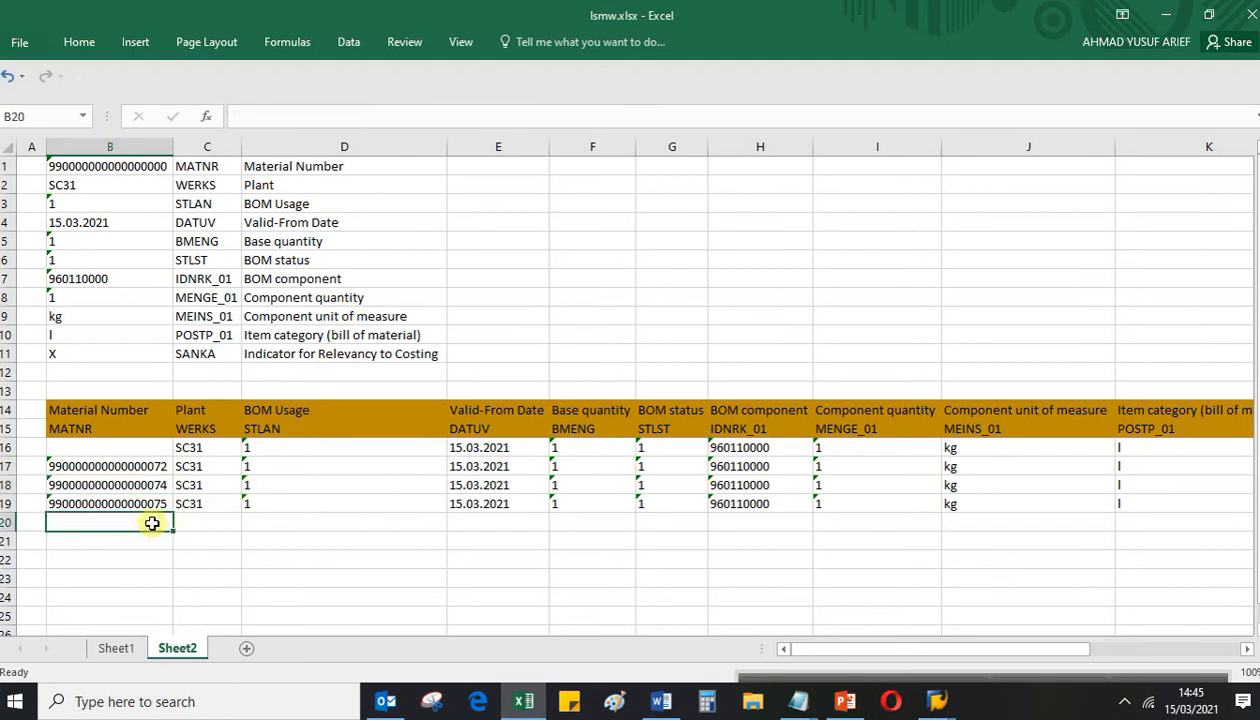
left_click(126, 459)
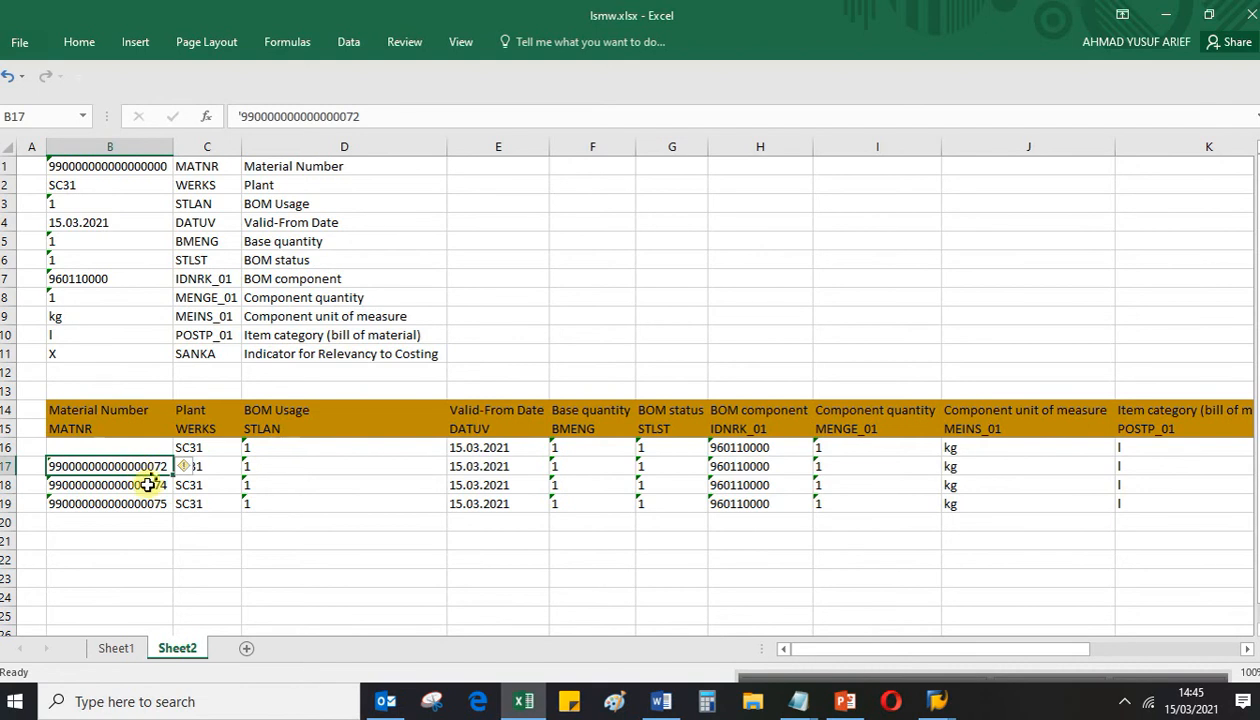
left_click(147, 485)
left_click(115, 648)
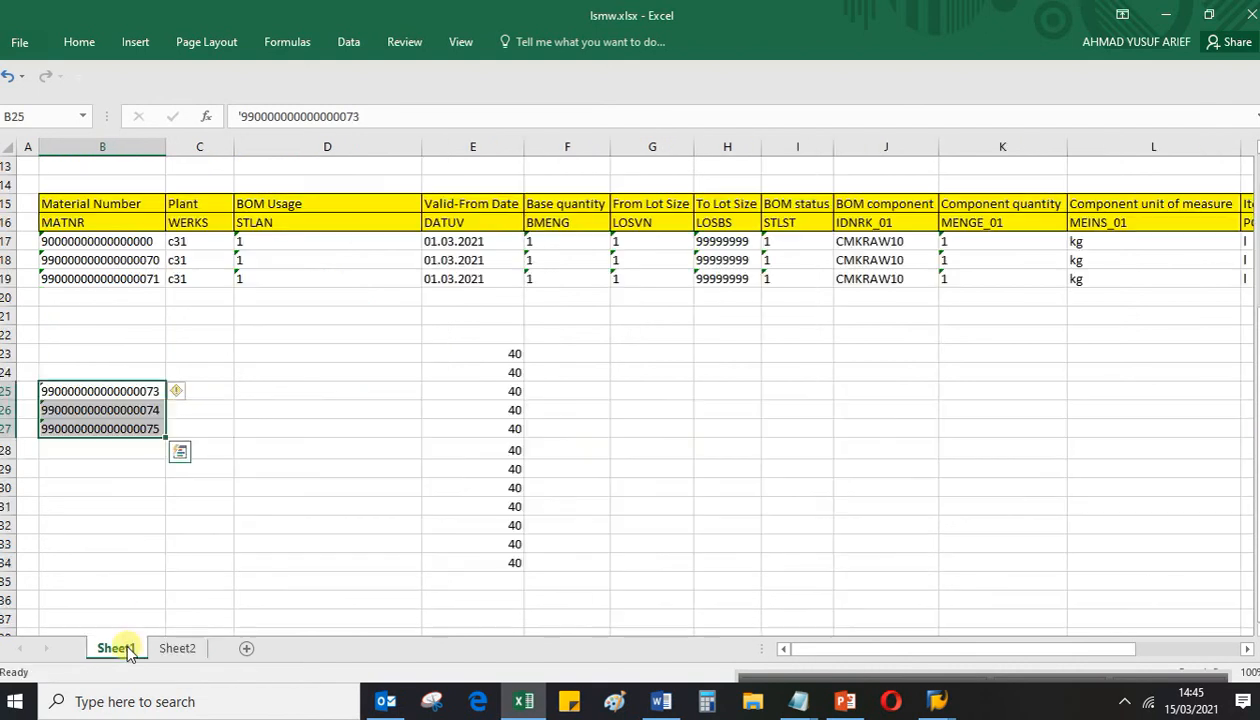
left_click(172, 648)
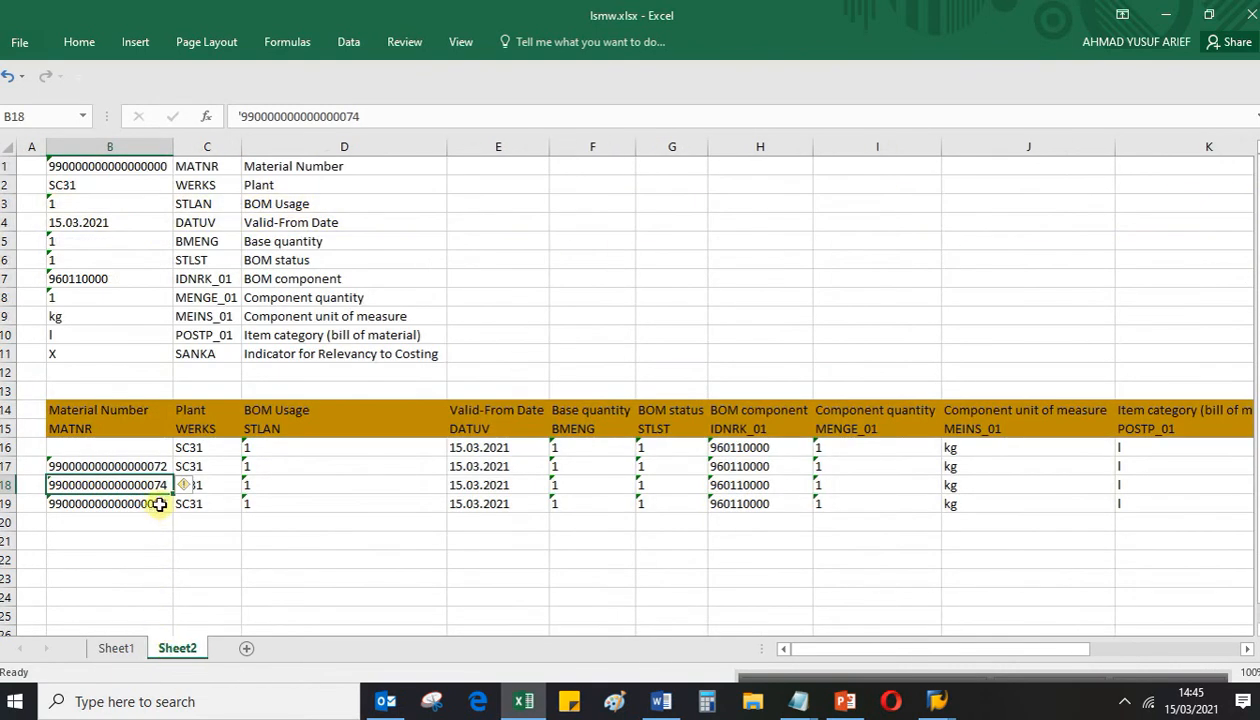
left_click(150, 466)
left_click(380, 108)
key("Return")
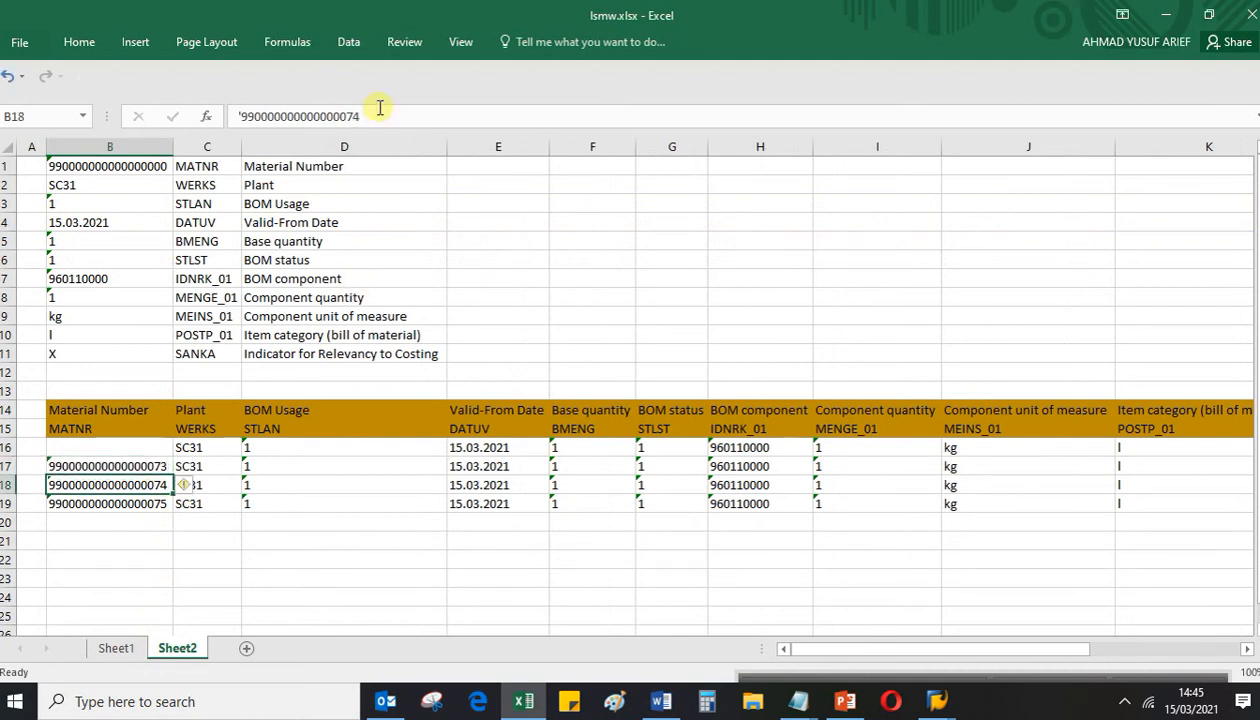
Delete the entire row 16, whose material number is blank, from the upload table
right_click(133, 449)
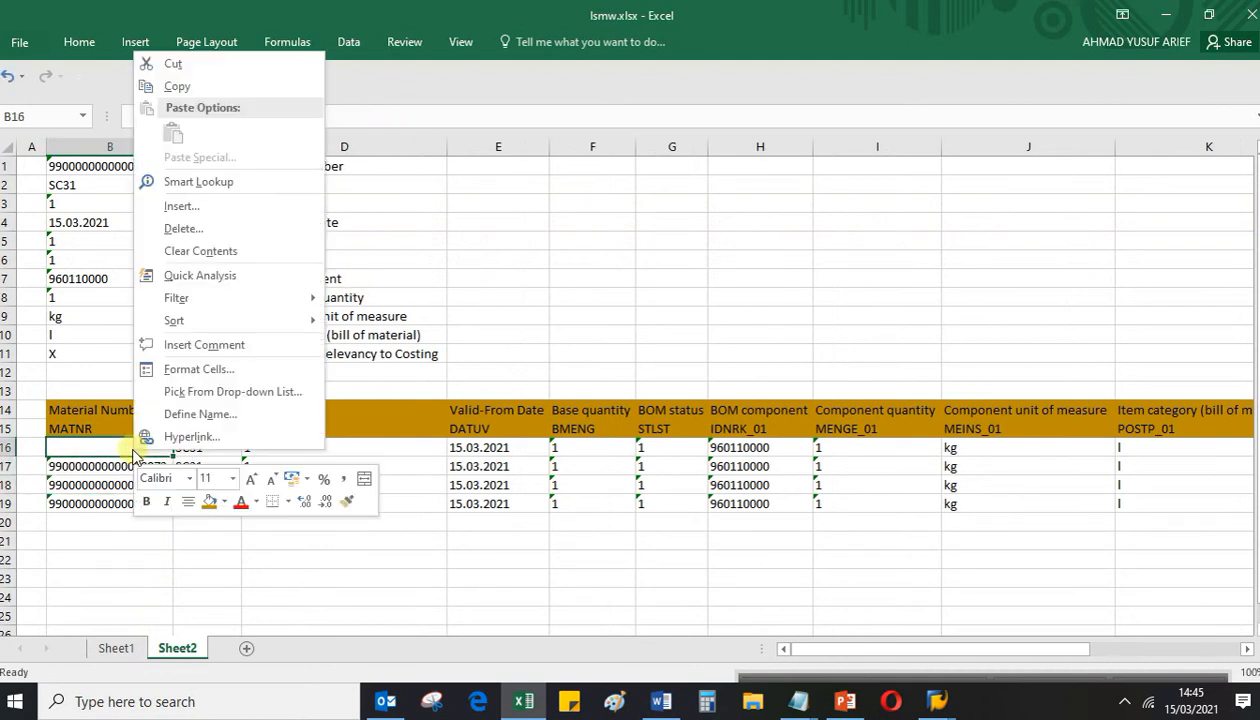
left_click(200, 224)
left_click(150, 232)
left_click(140, 281)
left_click(358, 499)
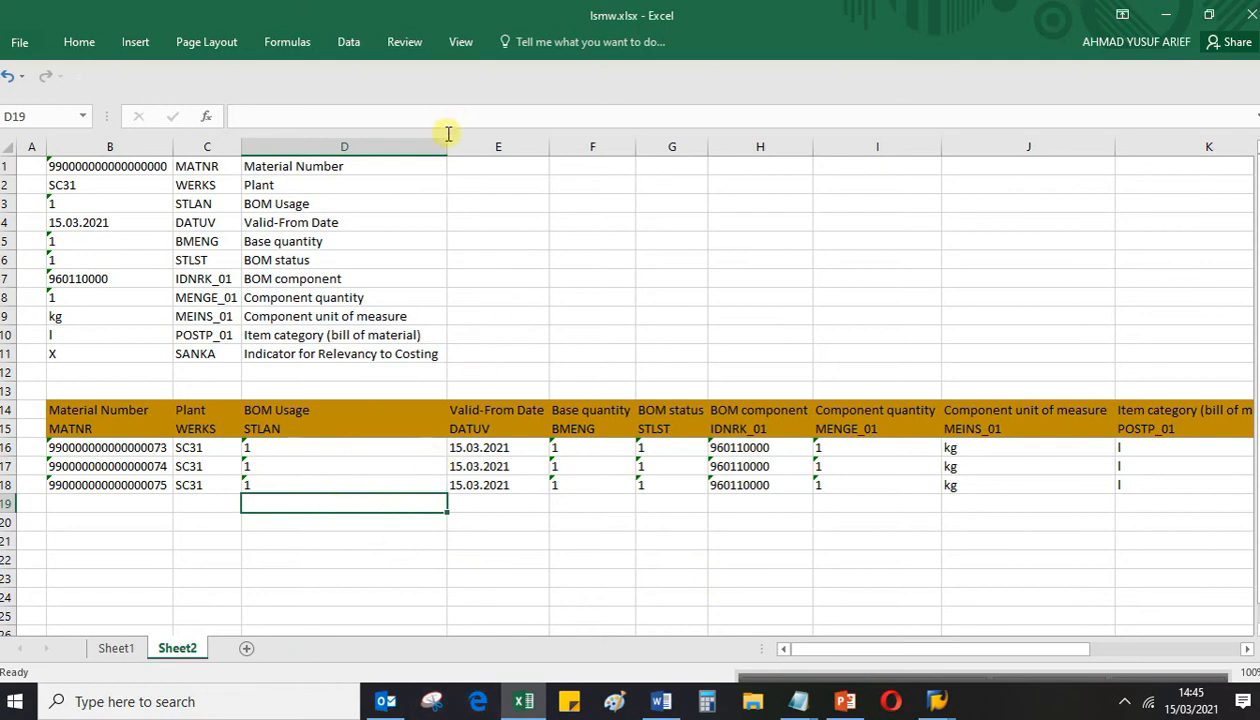
Narrow column D to about the width of the "Material Number" text
left_click_drag(447, 137, 345, 190)
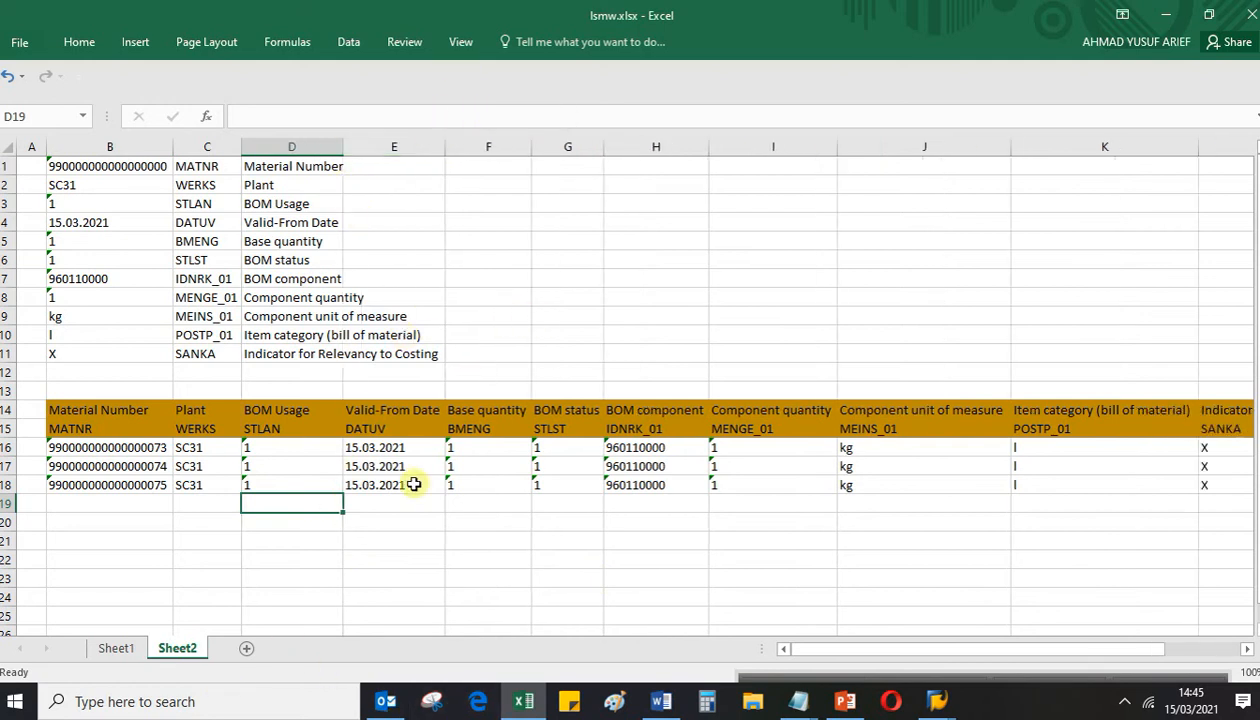
left_click(427, 561)
key("Home")
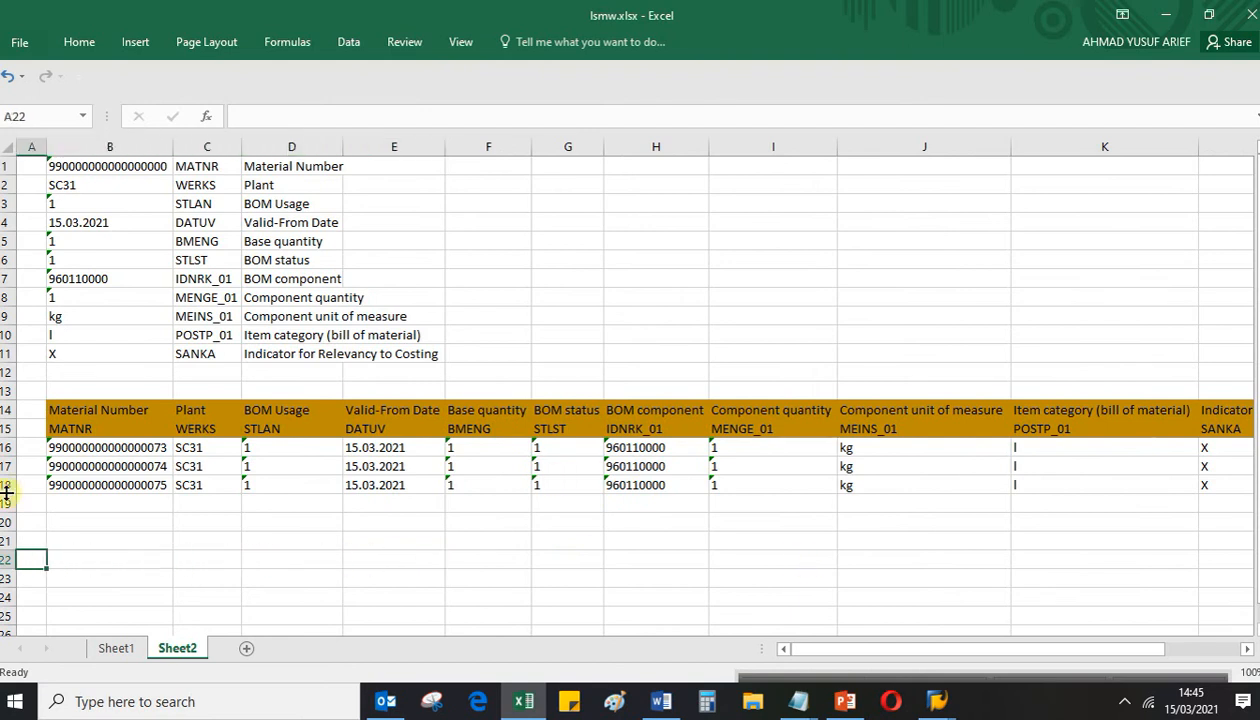
Switch to SAP to check which columns the source fields table of STRUC_BOM2 needs, and return to the lsmw.xlsx workbook
mouse_move(933, 703)
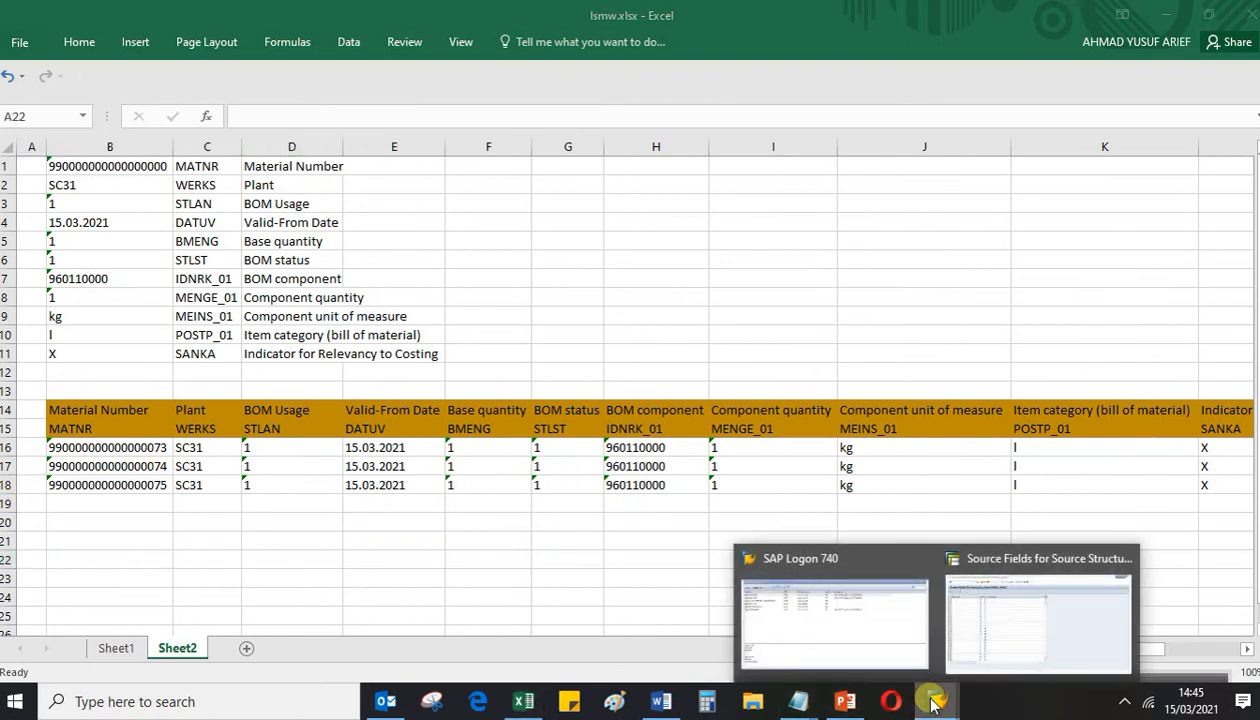
left_click(996, 624)
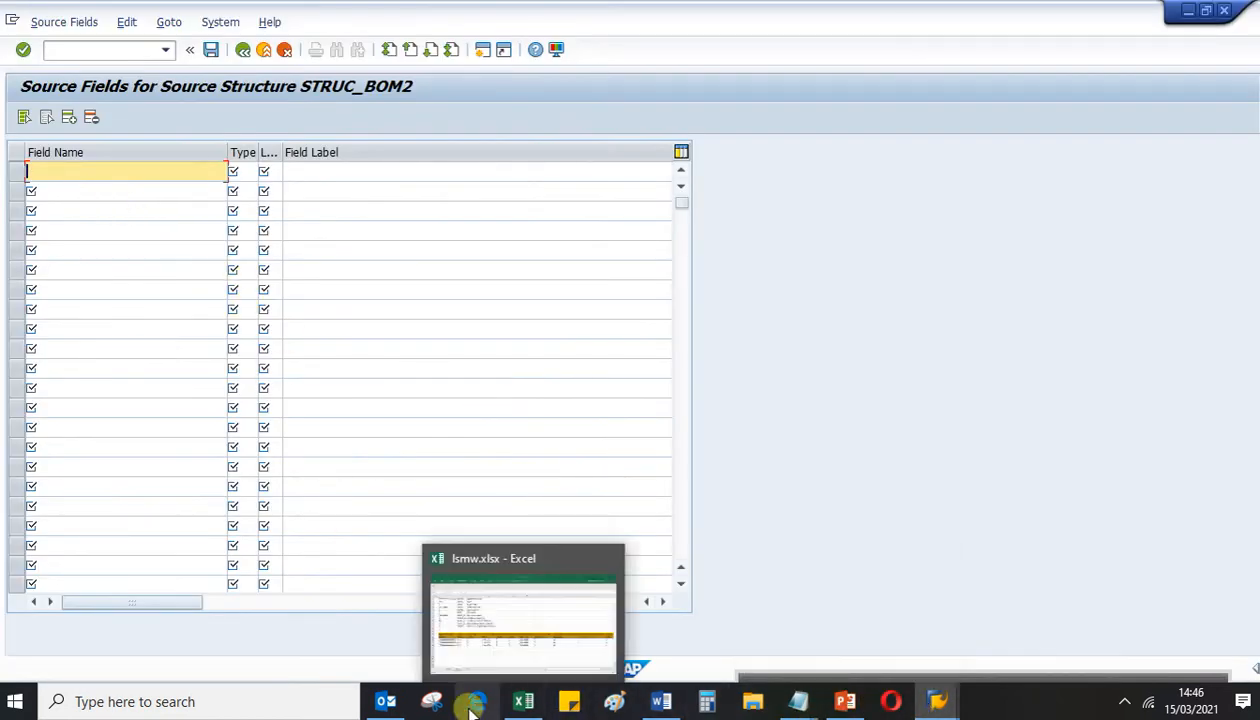
mouse_move(545, 708)
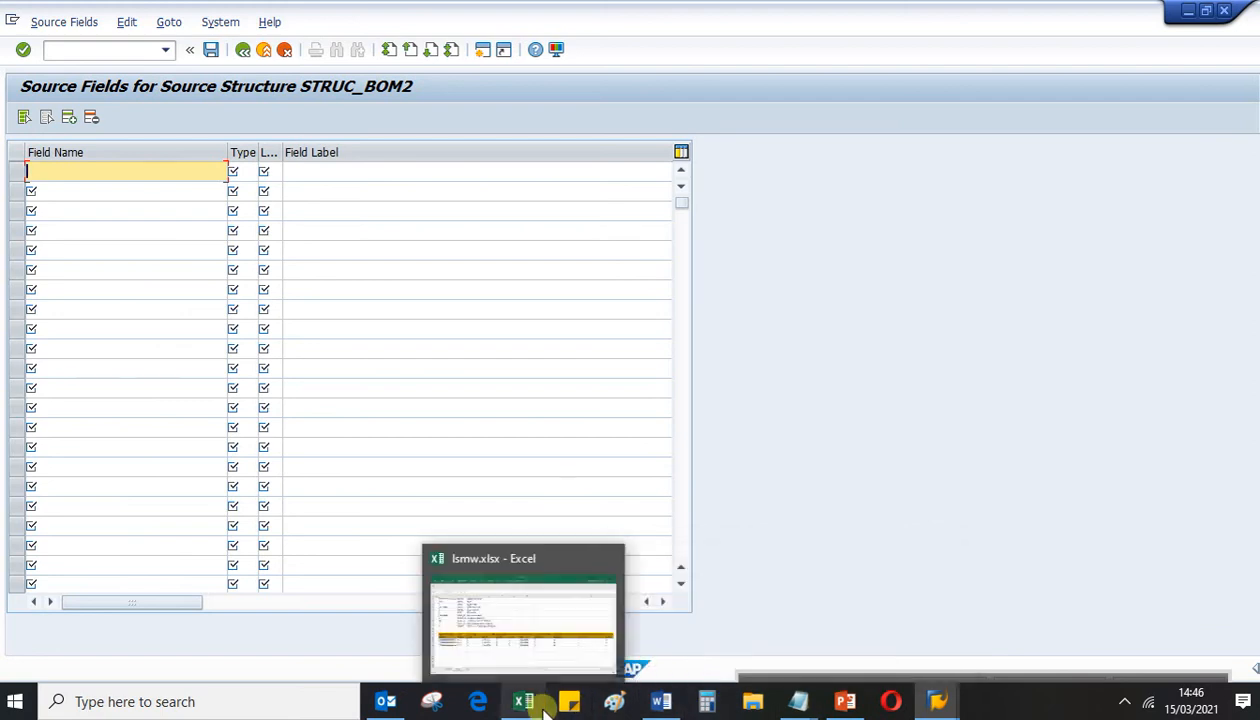
left_click(517, 635)
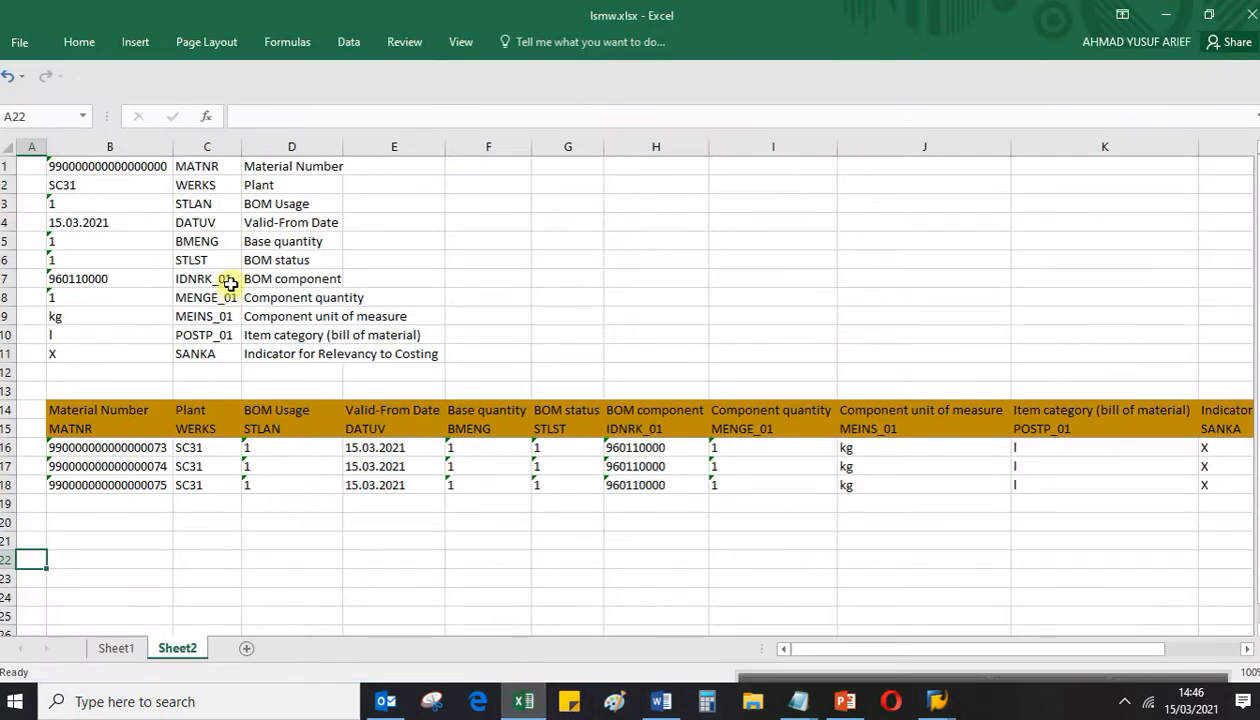
Enter the field length 40 in F1 and copy it down through F11 for all listed fields
left_click(216, 164)
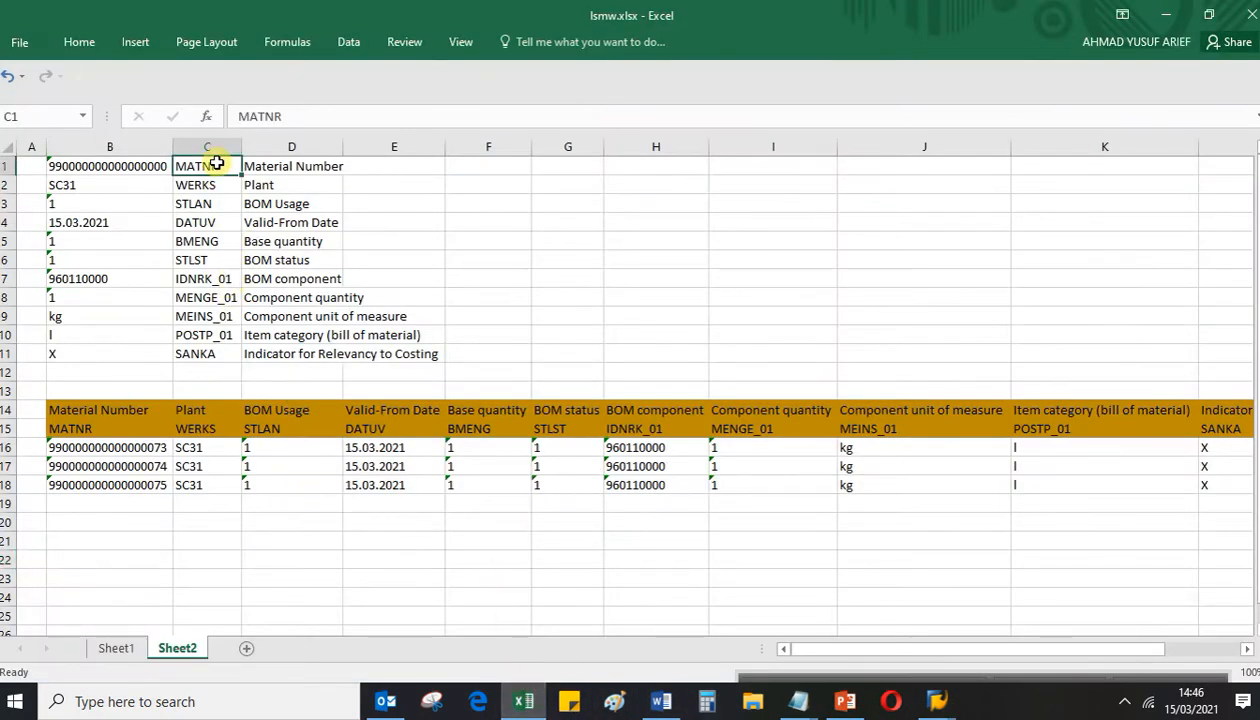
key("Right")
key("Right")
key("Right")
key("Right")
key("Left")
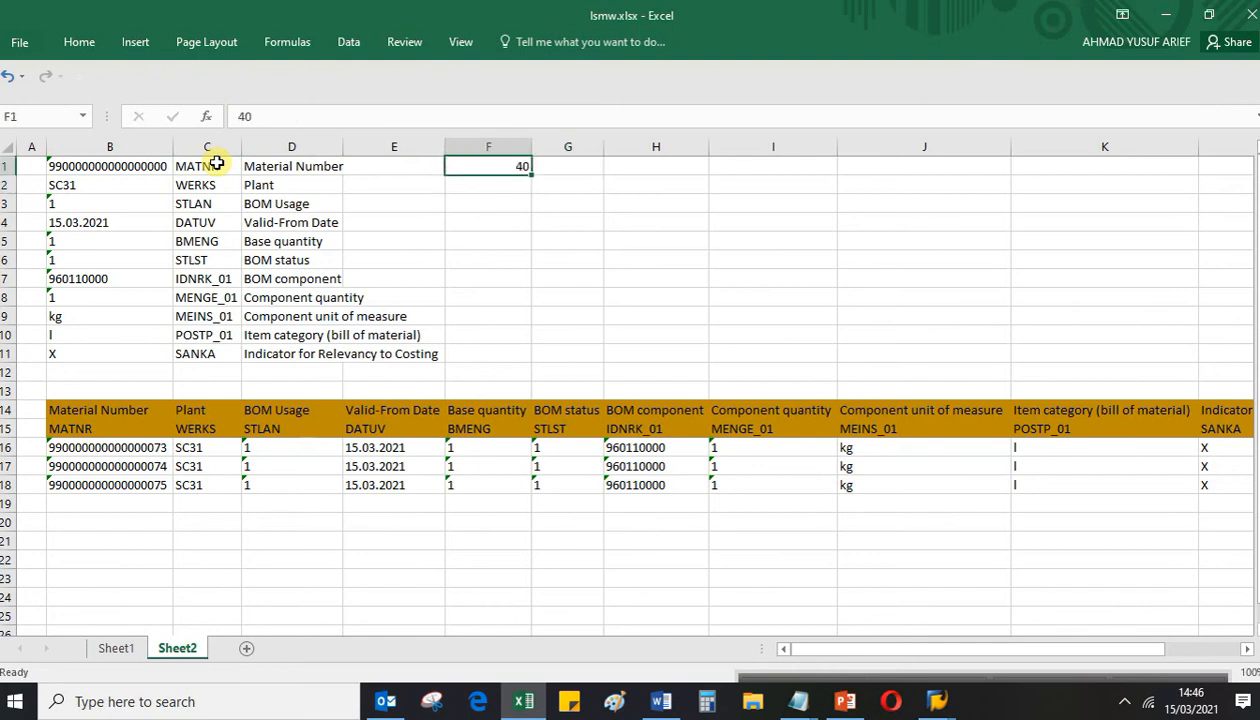
key("ctrl+c")
key("shift+Down")
key("shift+Down")
key("shift+Down")
key("shift+Down")
key("shift+Down")
key("shift+Down")
key("shift+Down")
key("shift+Down")
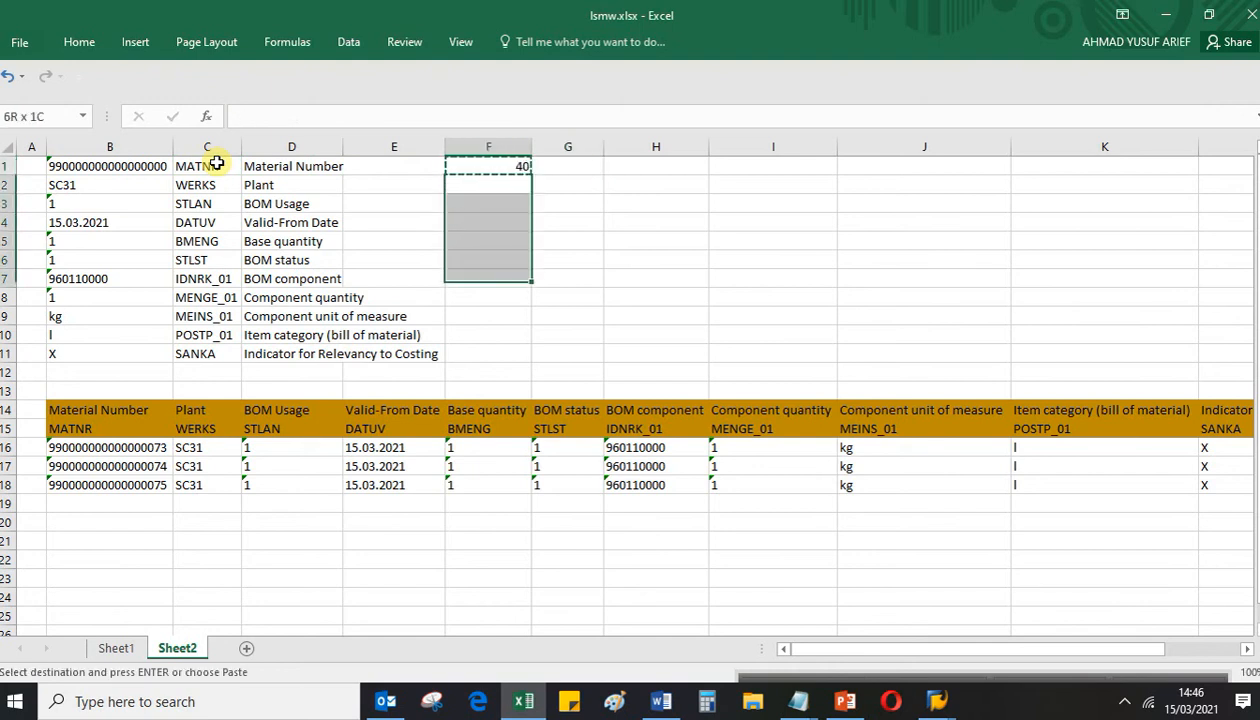
key("shift+Down")
key("shift+Down")
key("Return")
Enter the field type C in G1 and copy it down through G11
key("Right")
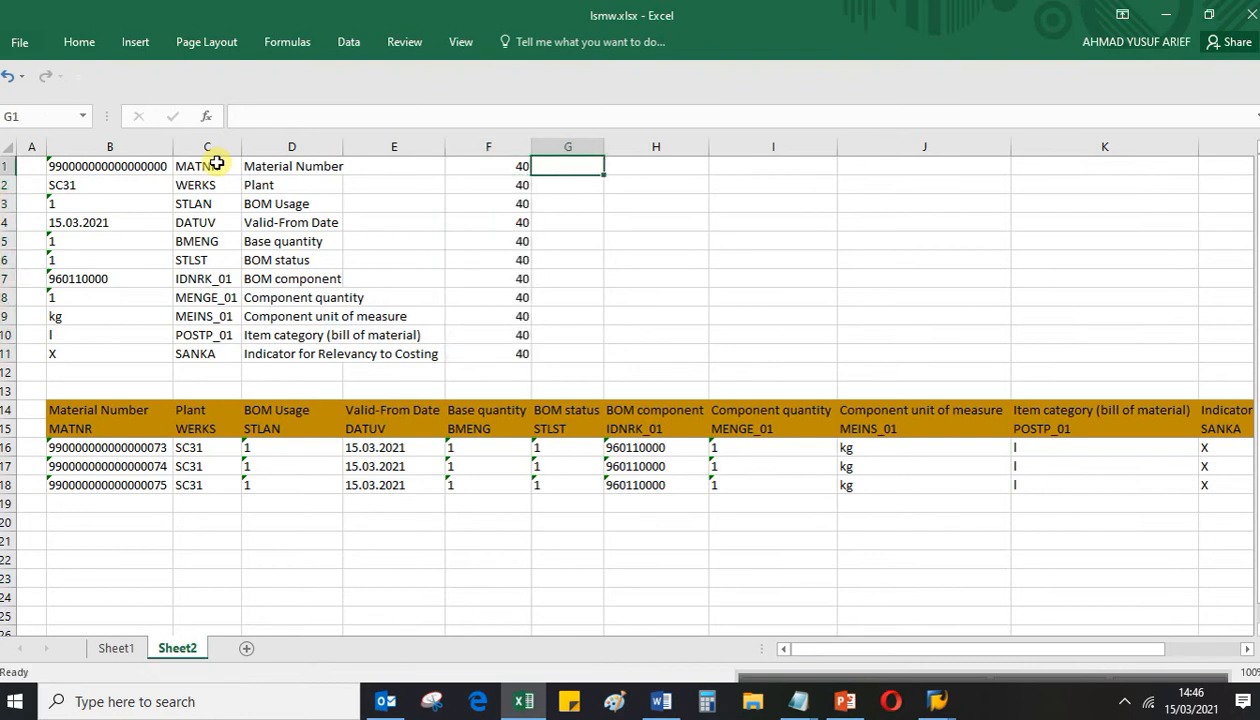
type("C")
key("Return")
key("Up")
key("ctrl+c")
key("Down")
key("shift+Down")
key("shift+Down")
key("shift+Down")
key("shift+Down")
key("shift+Down")
key("shift+Down")
key("shift+Down")
key("shift+Down")
key("shift+Down")
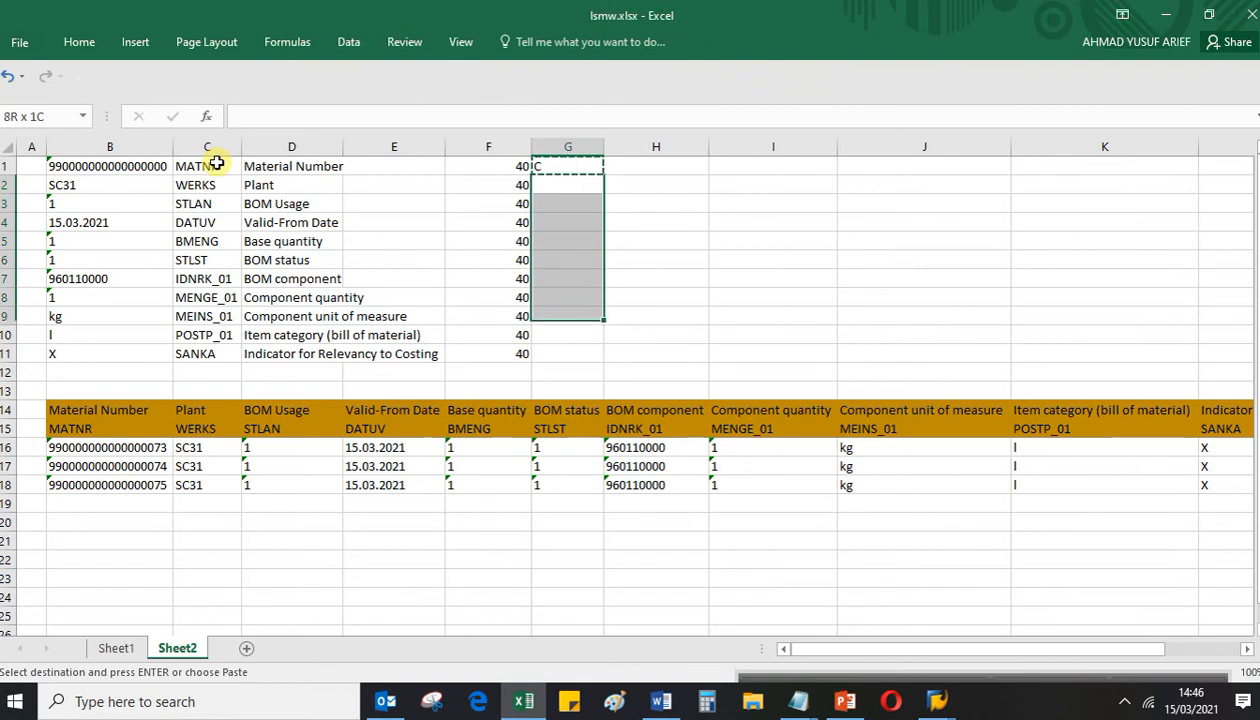
key("Return")
Copy the technical field names in C1:C11 and paste them as the field names of source structure STRUC_BOM2 in SAP
key("Left")
key("Left")
key("Left")
key("Left")
key("Up")
key("Left")
key("Right")
key("shift+Down")
key("shift+Down")
key("shift+Down")
key("shift+Down")
key("shift+Down")
key("shift+Down")
key("shift+Down")
key("shift+Down")
key("shift+Down")
key("shift+Down")
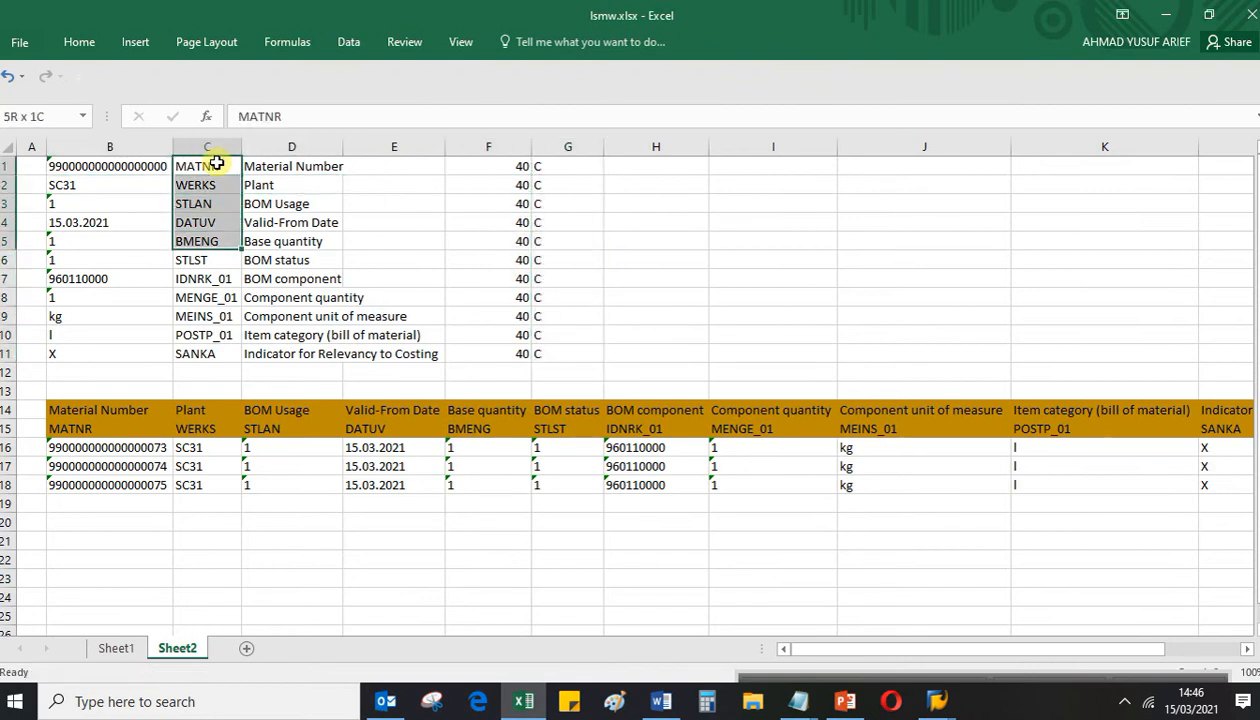
key("ctrl+c")
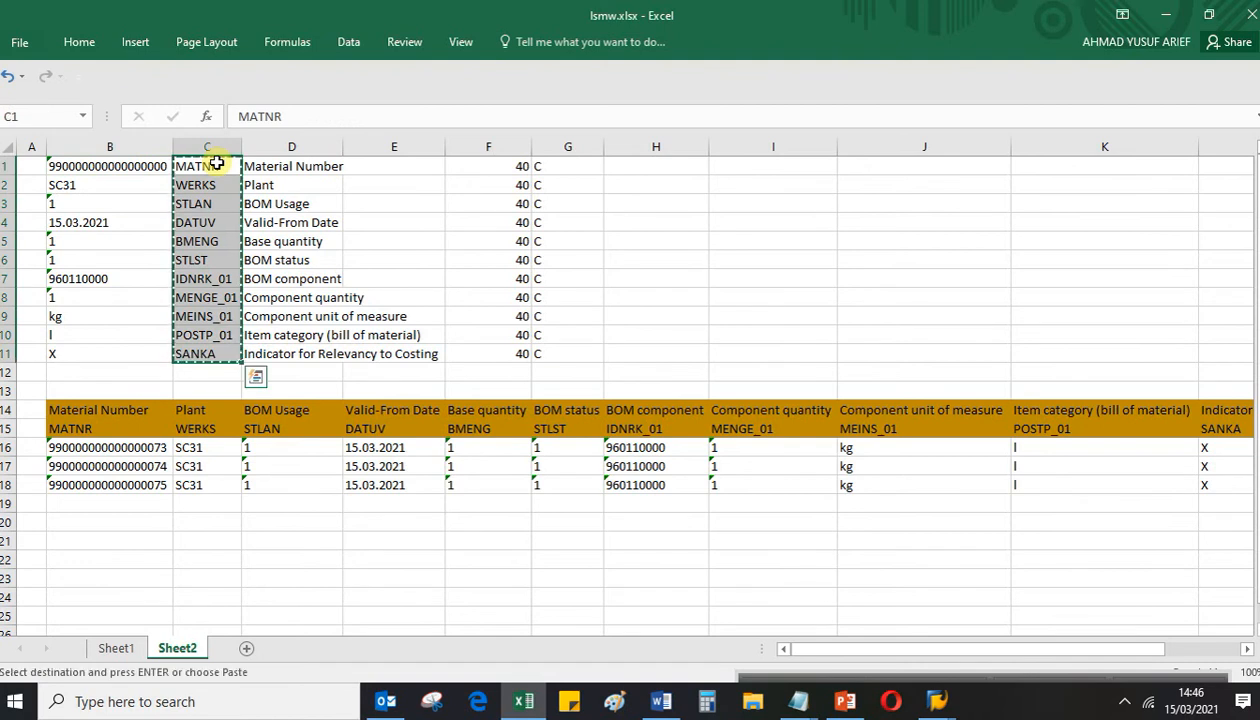
mouse_move(930, 705)
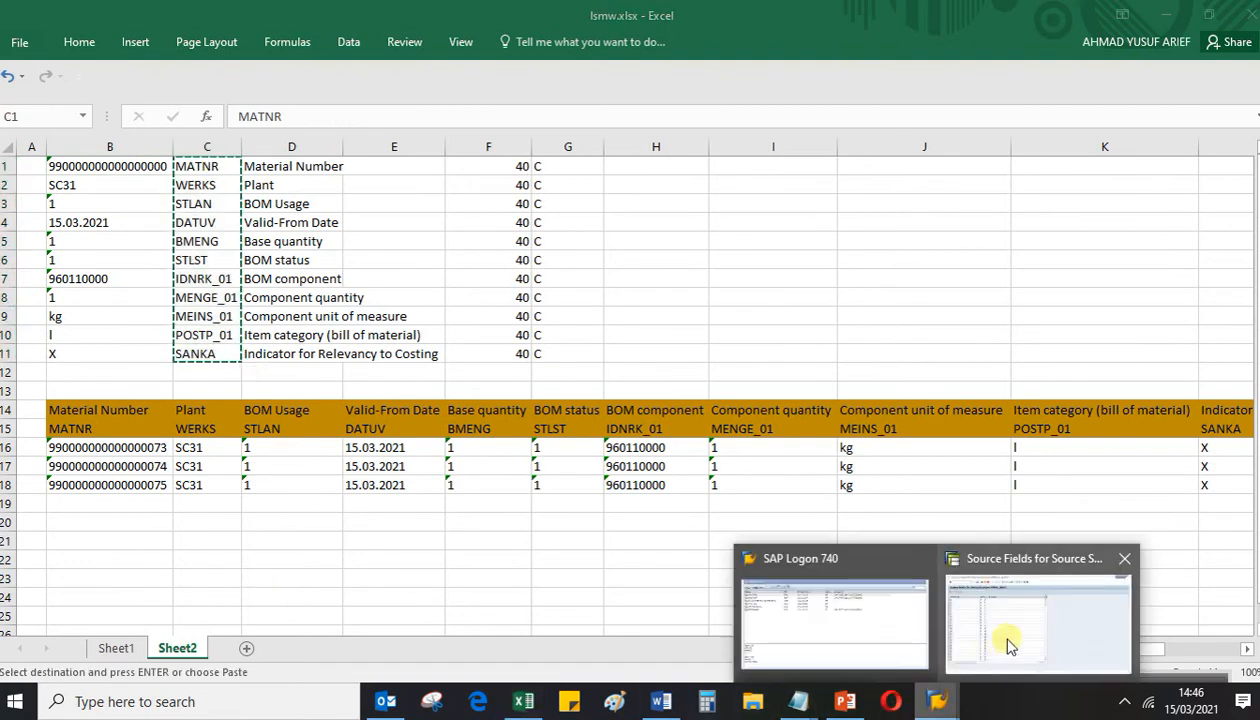
left_click(1040, 612)
key("ctrl+v")
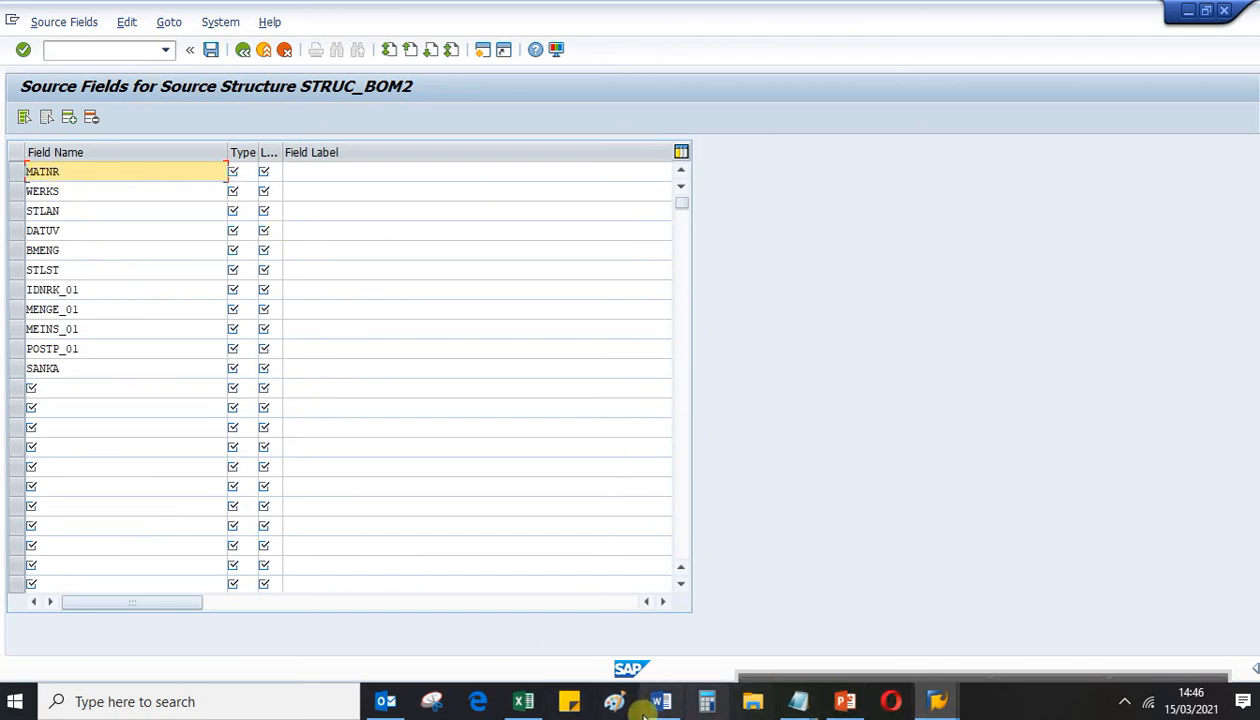
Copy the C values in G1:G11 from the Excel workbook and paste them as the field types in the SAP source fields table
left_click(523, 701)
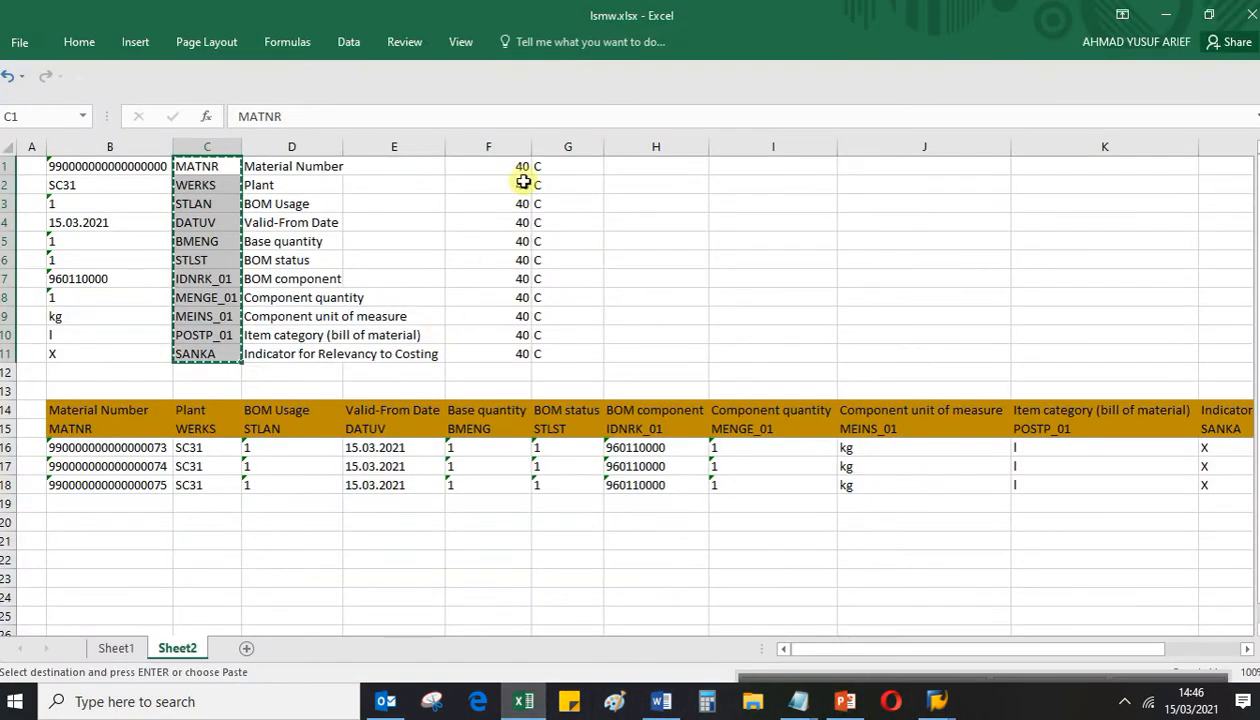
left_click_drag(548, 166, 548, 184)
key("shift+Down")
key("shift+Down")
key("shift+Down")
key("shift+Down")
key("shift+Down")
key("shift+Down")
key("shift+Down")
key("shift+Down")
key("shift+Down")
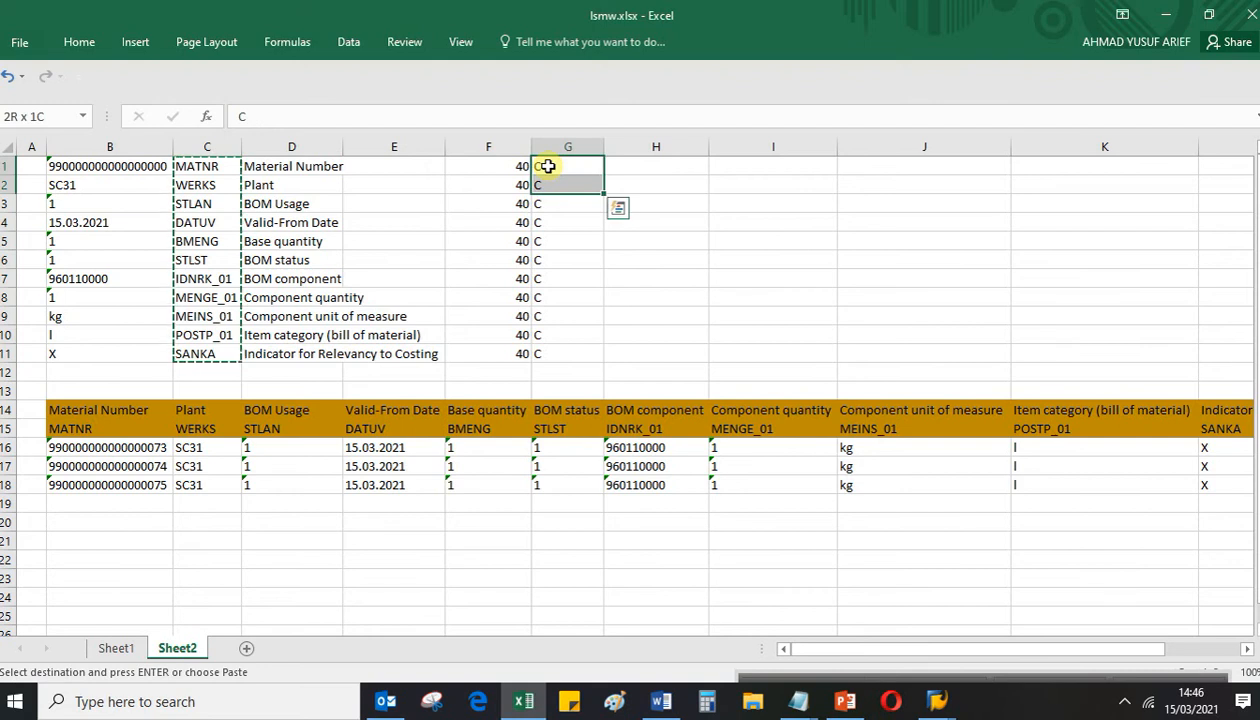
key("ctrl+c")
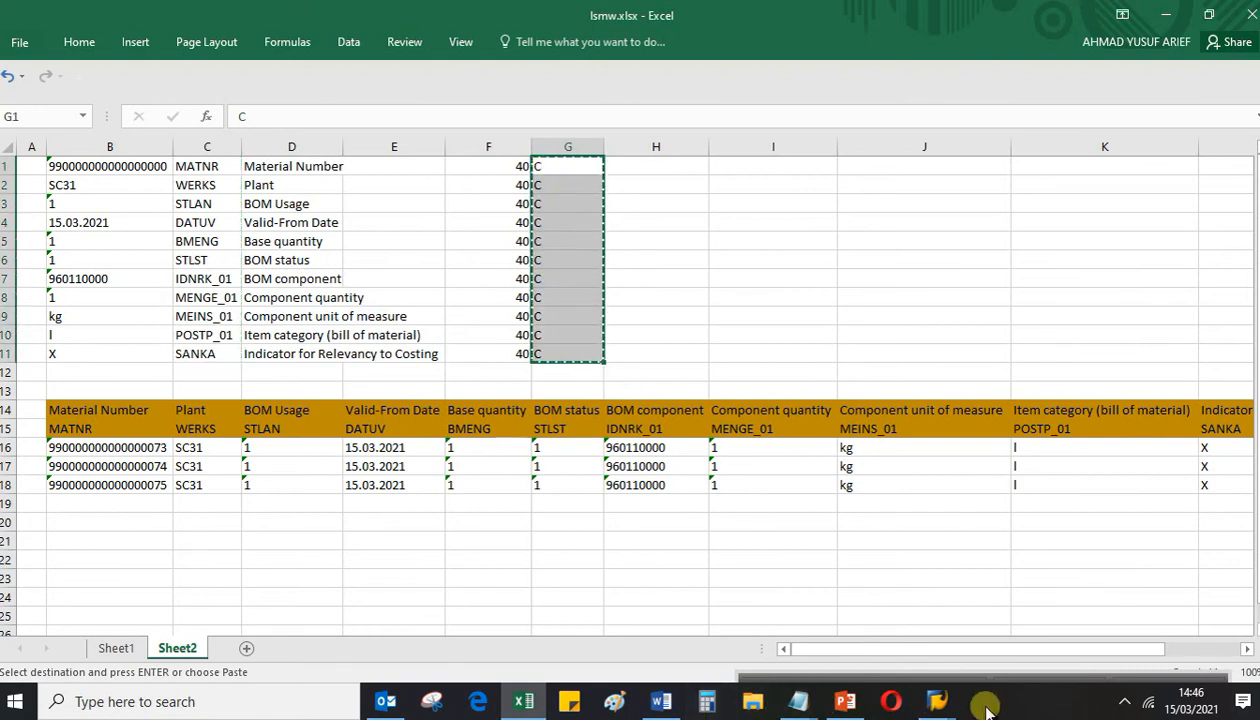
mouse_move(937, 701)
left_click(1040, 610)
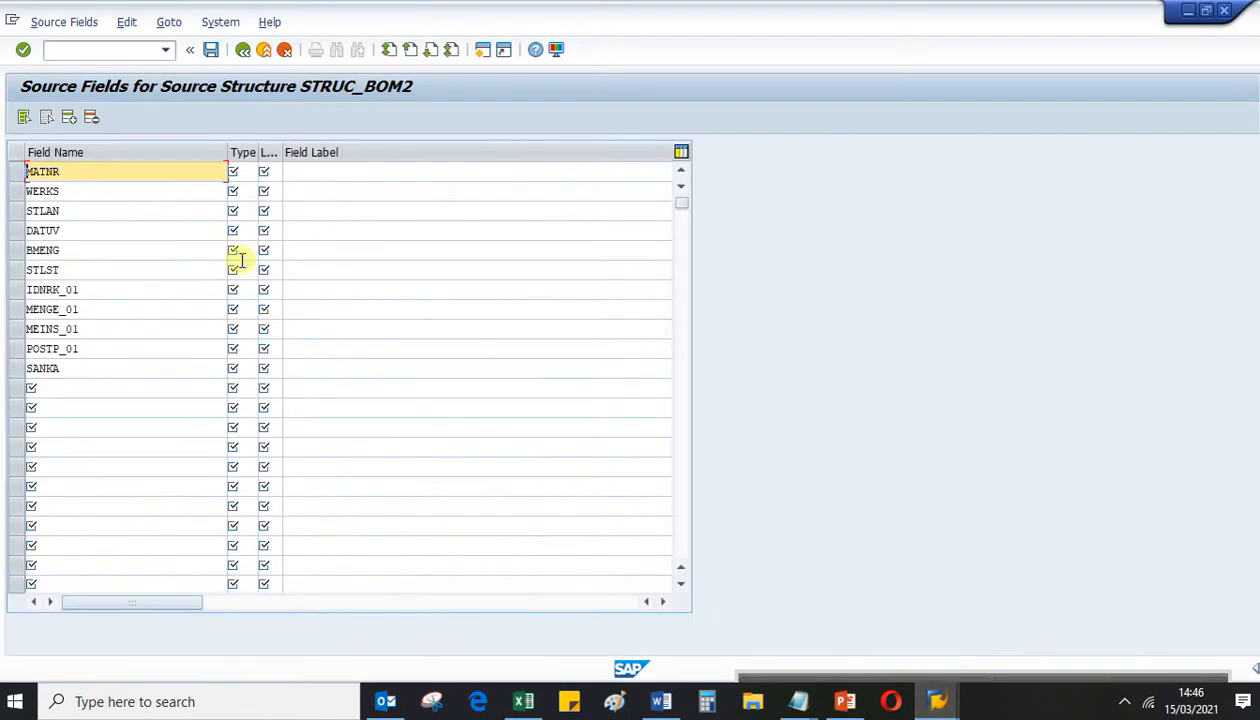
left_click(244, 172)
key("ctrl+v")
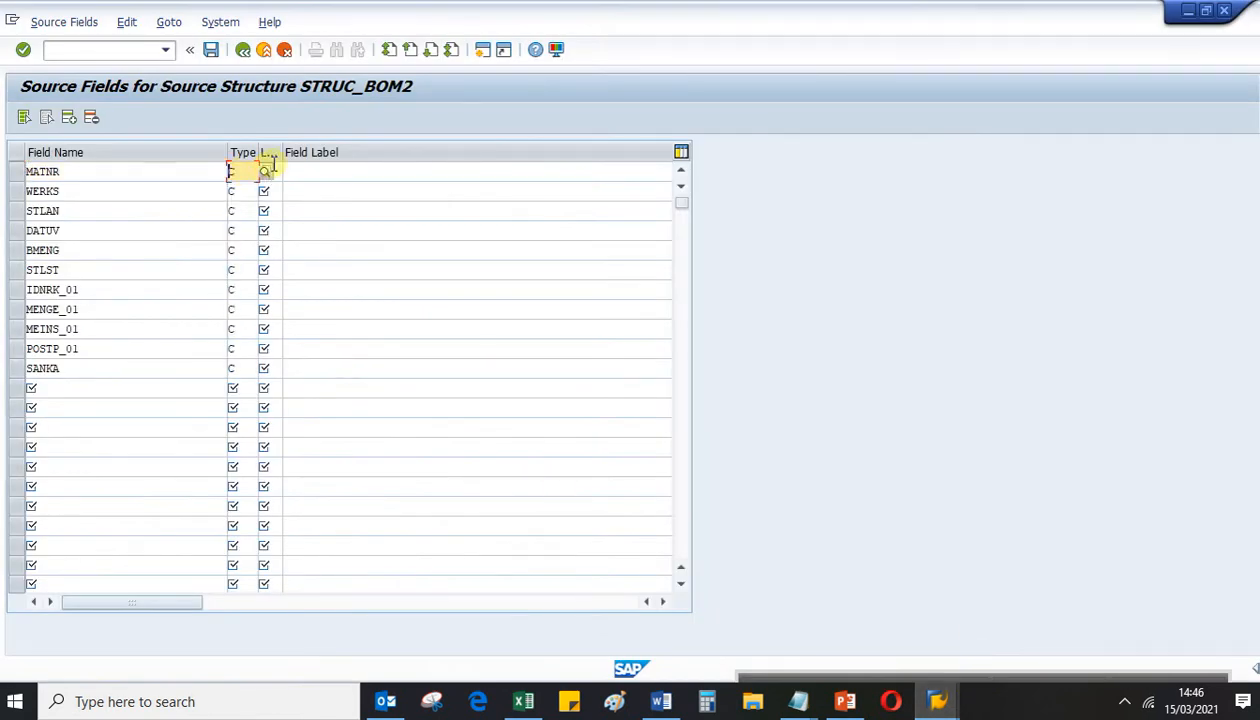
Copy the 40 values in F1:F11 from the Excel workbook and paste them as the field lengths in the SAP source fields table
left_click(524, 703)
left_click(500, 163)
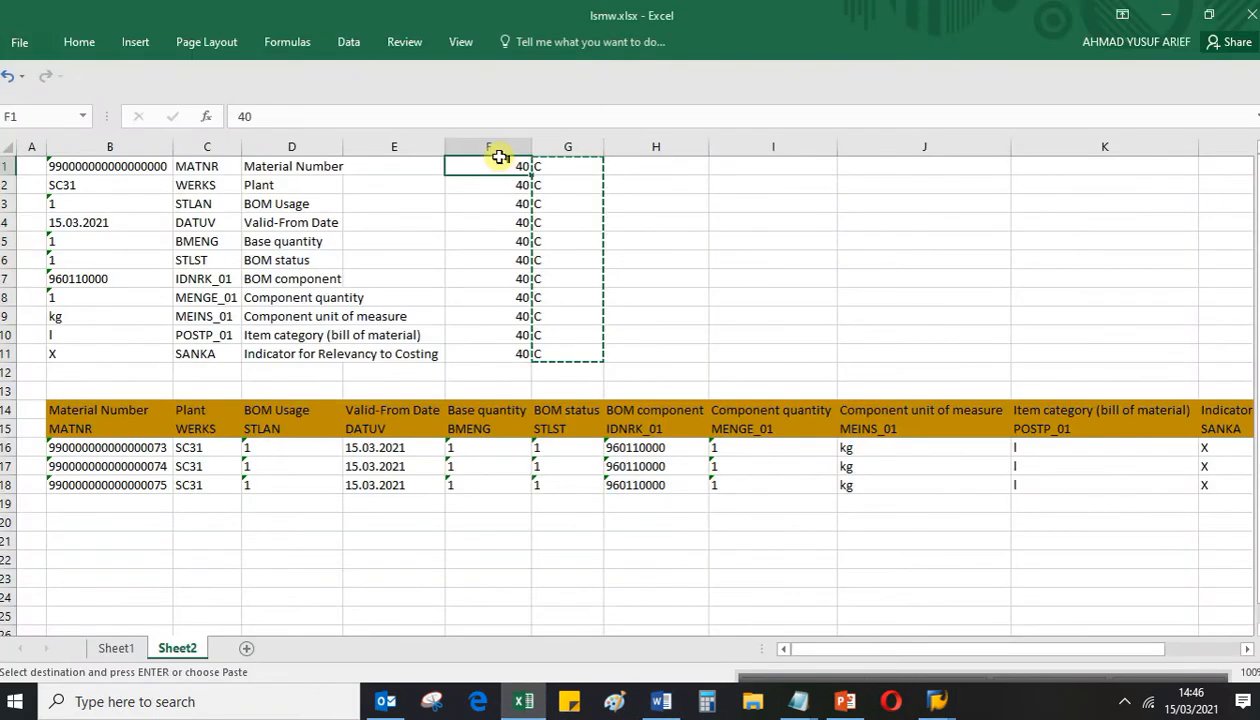
key("shift+Down")
key("shift+Down")
key("shift+Down")
key("shift+Down")
key("shift+Down")
key("shift+Down")
key("shift+Down")
key("shift+Down")
key("shift+Down")
key("shift+Down")
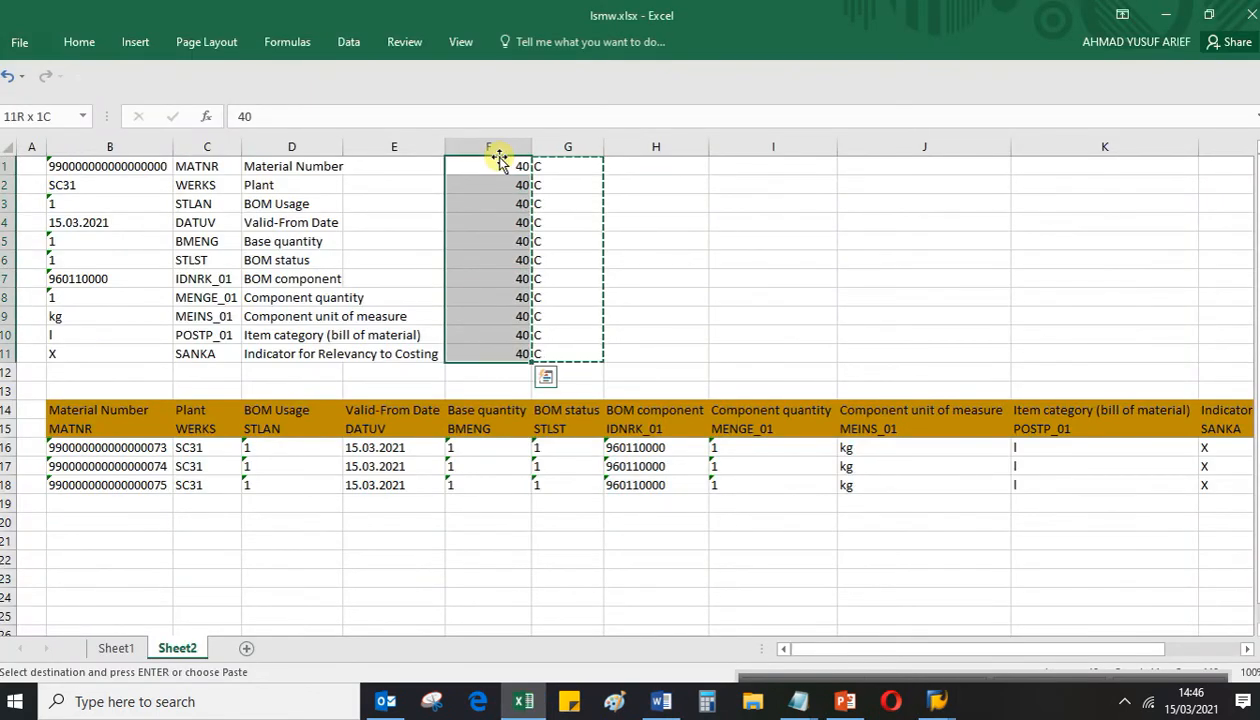
key("ctrl+c")
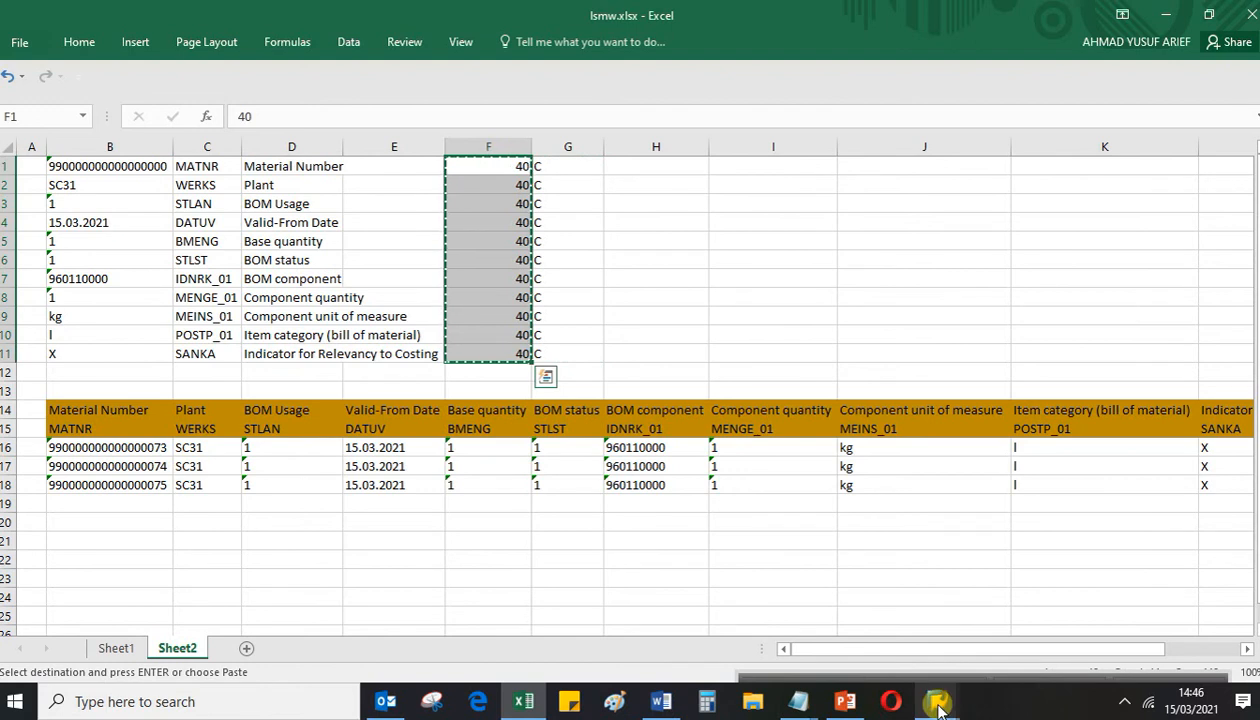
mouse_move(938, 708)
left_click(1029, 636)
left_click(278, 174)
left_click(304, 141)
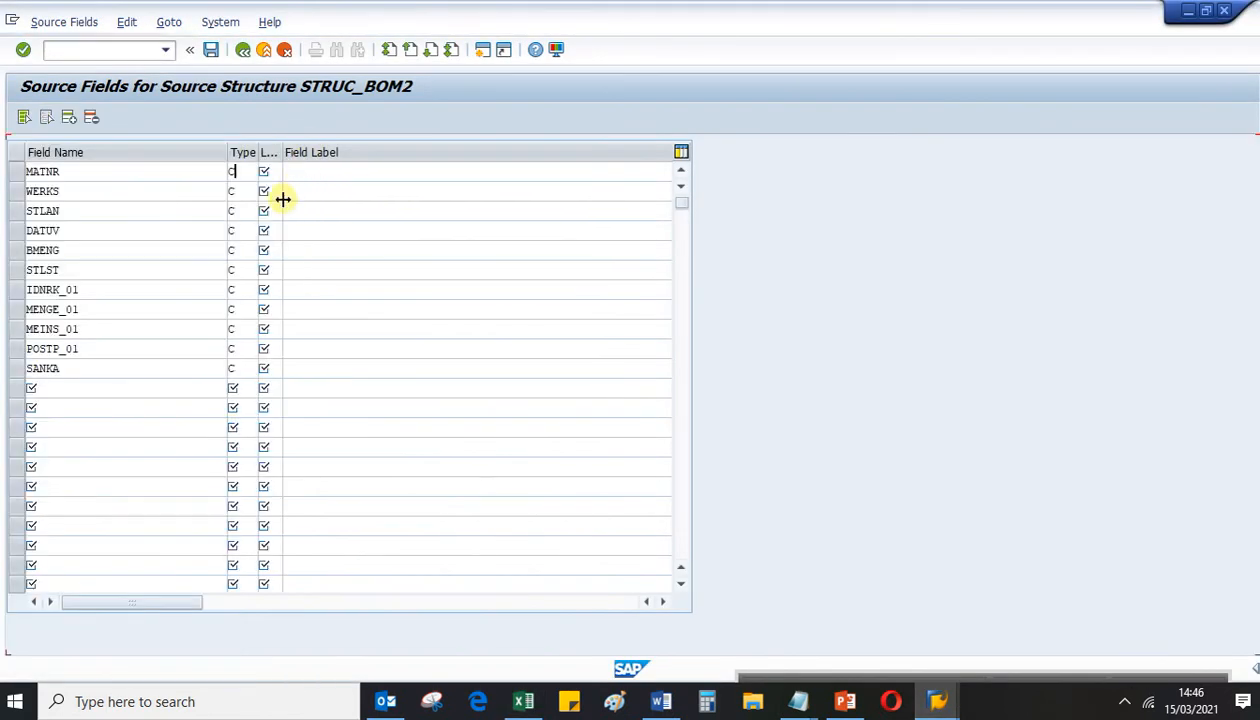
left_click(272, 173)
type("40")
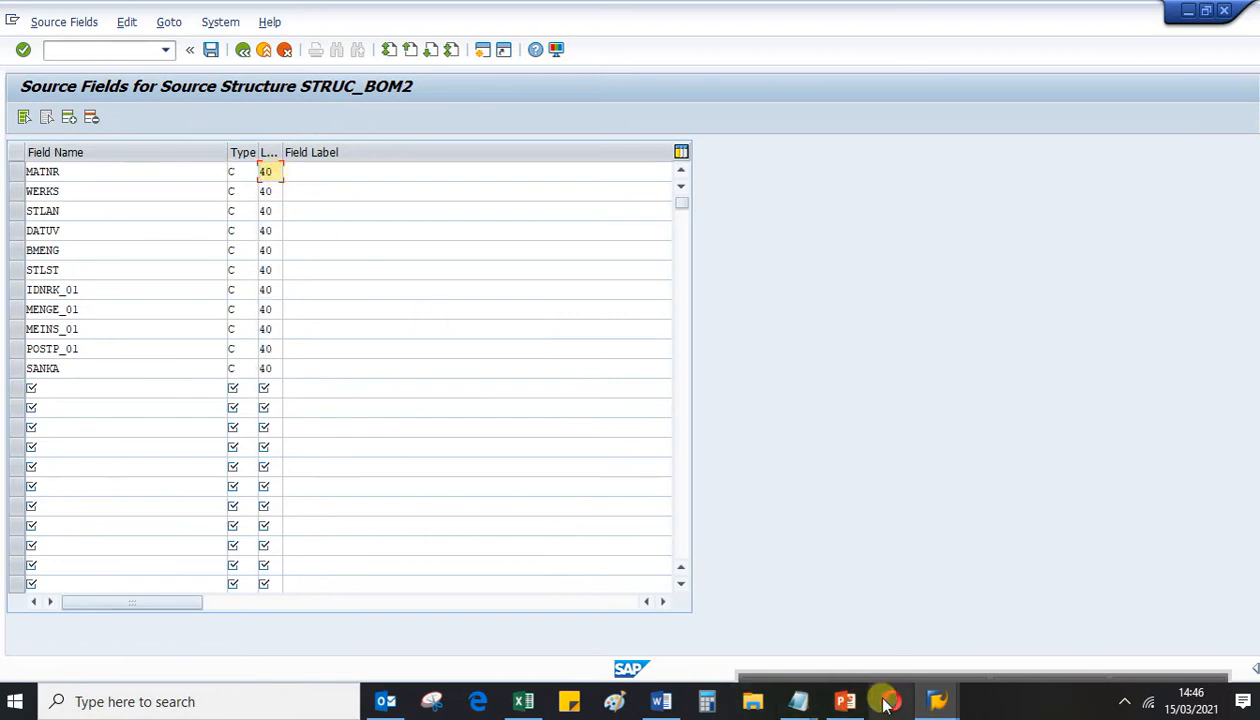
Copy the descriptions in D1:D11 from the Excel workbook and paste them as the field labels in the SAP source fields table
left_click(523, 701)
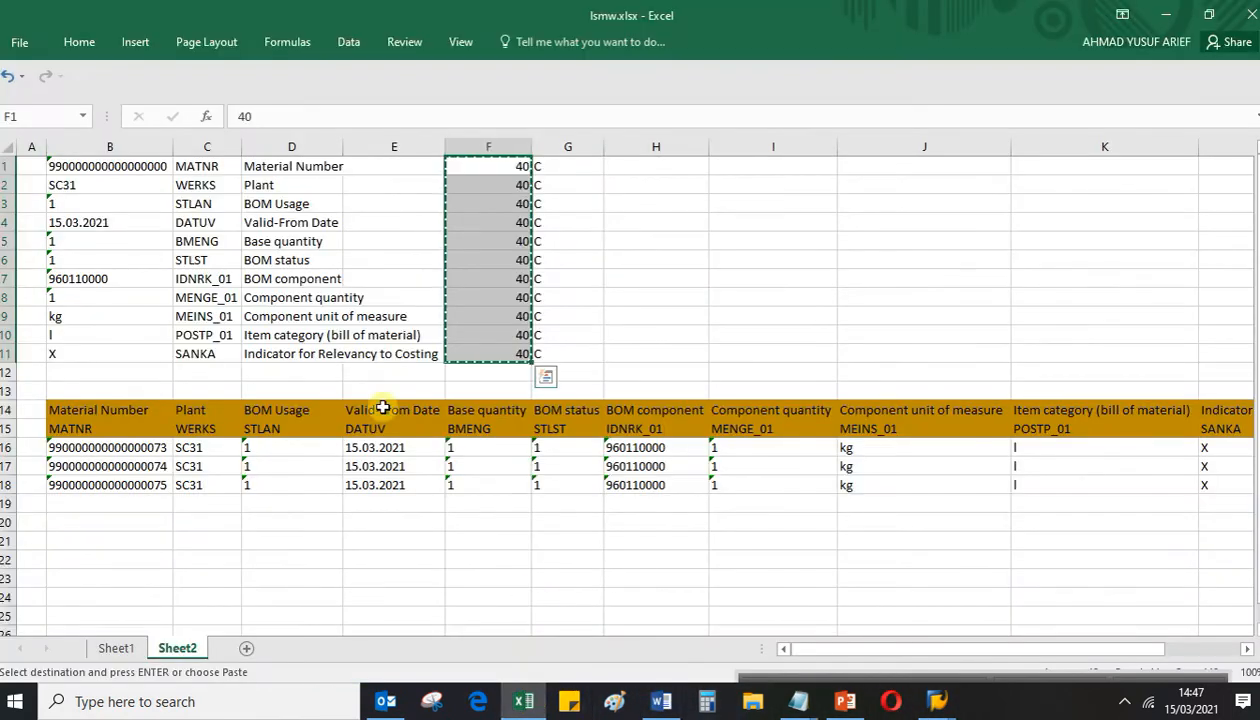
left_click(261, 164)
left_click_drag(261, 164, 262, 353)
key("ctrl+c")
mouse_move(937, 701)
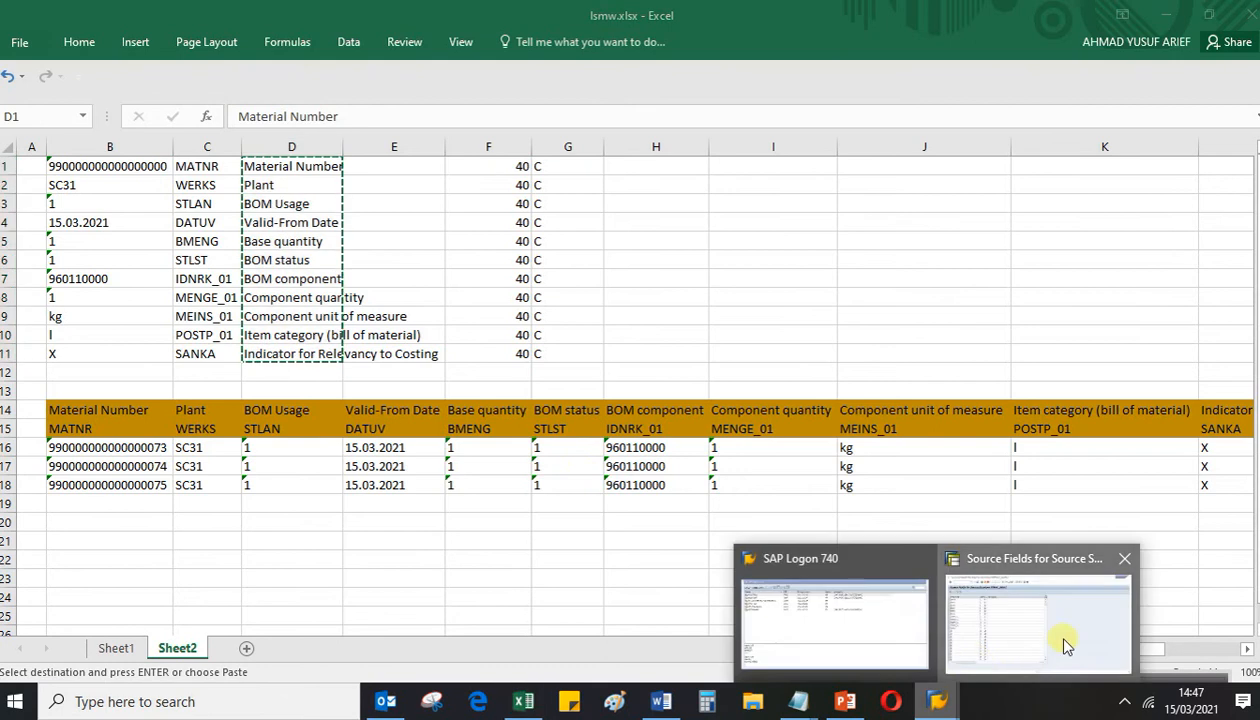
left_click(1066, 645)
left_click(317, 172)
key("ctrl+v")
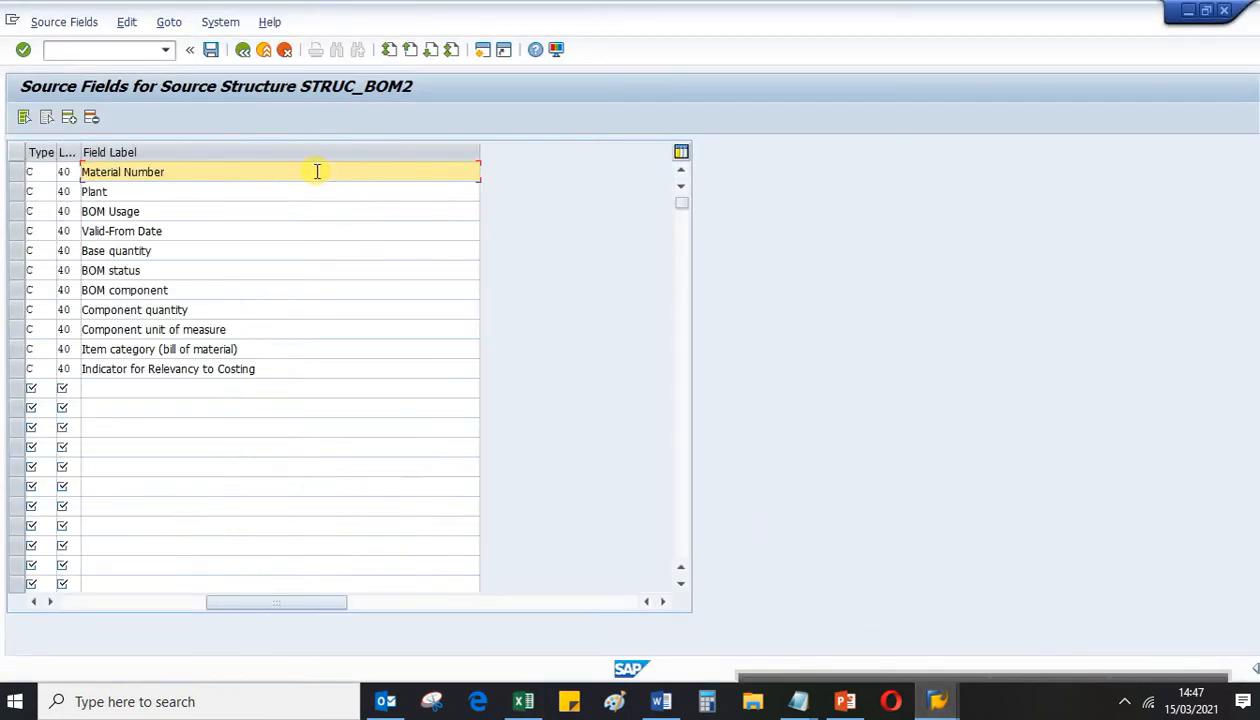
left_click_drag(329, 603, 135, 603)
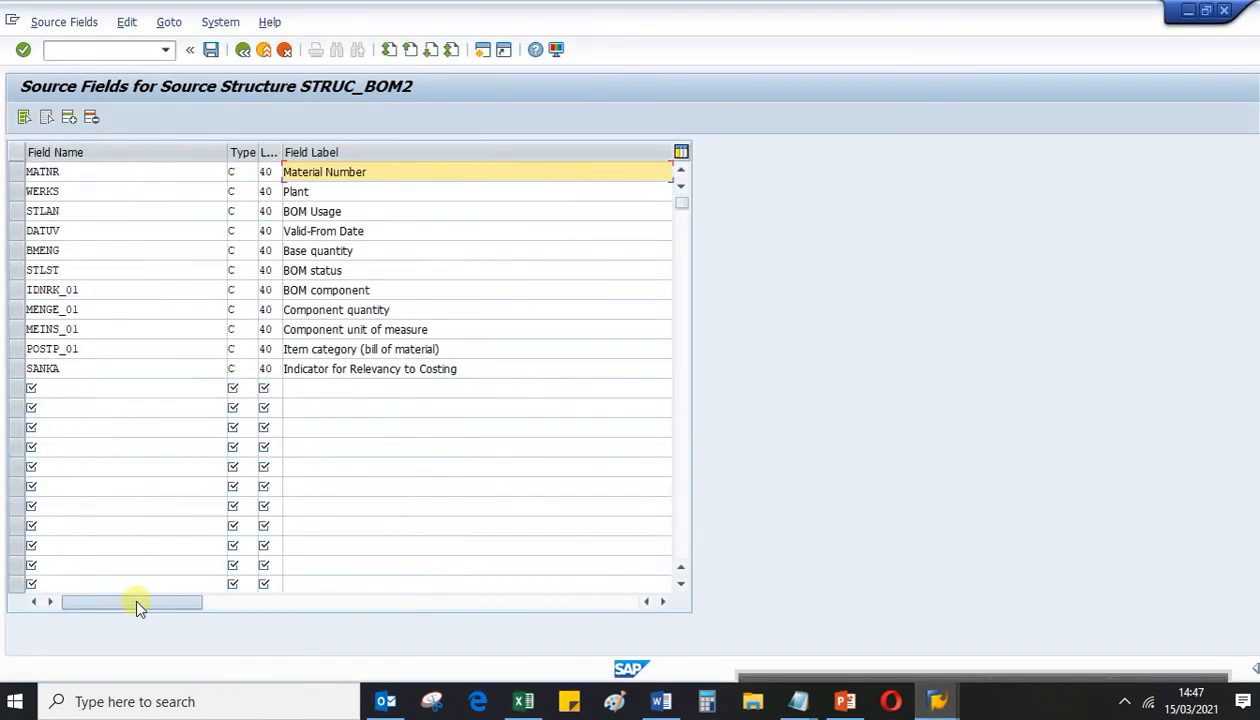
left_click(500, 408)
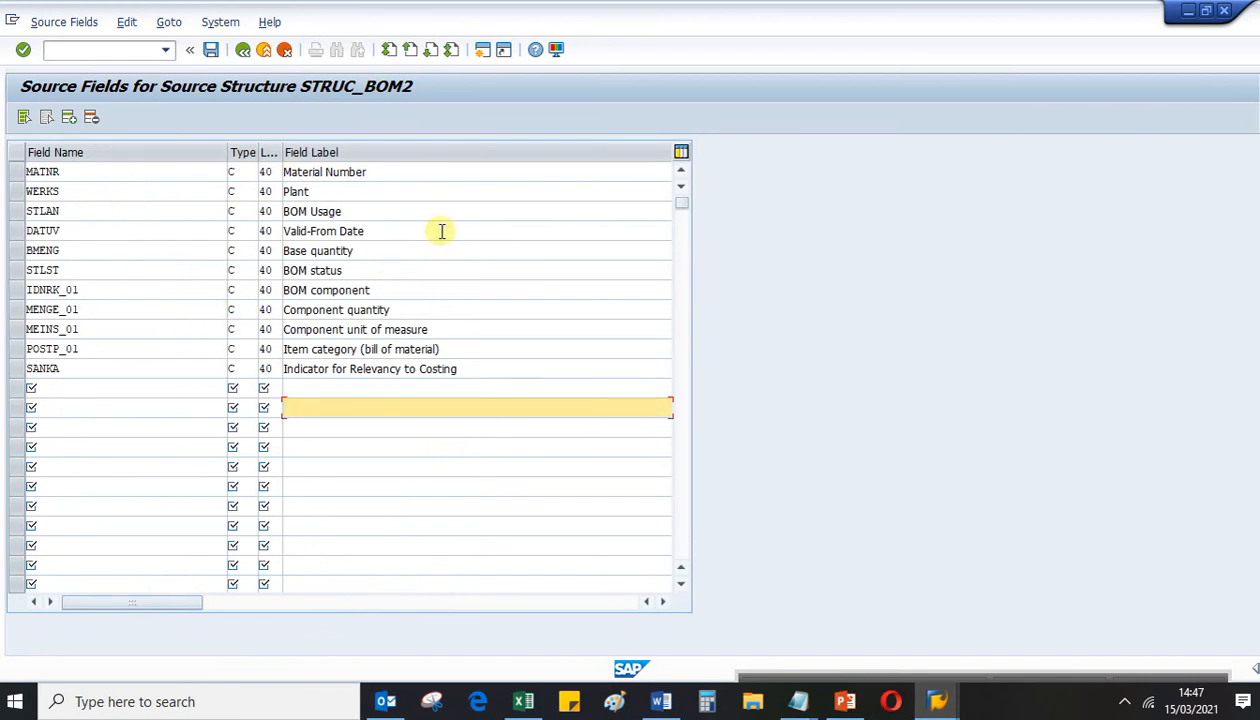
Save the source fields of structure STRUC_BOM2 and return to the list of process steps
left_click(211, 49)
left_click(243, 49)
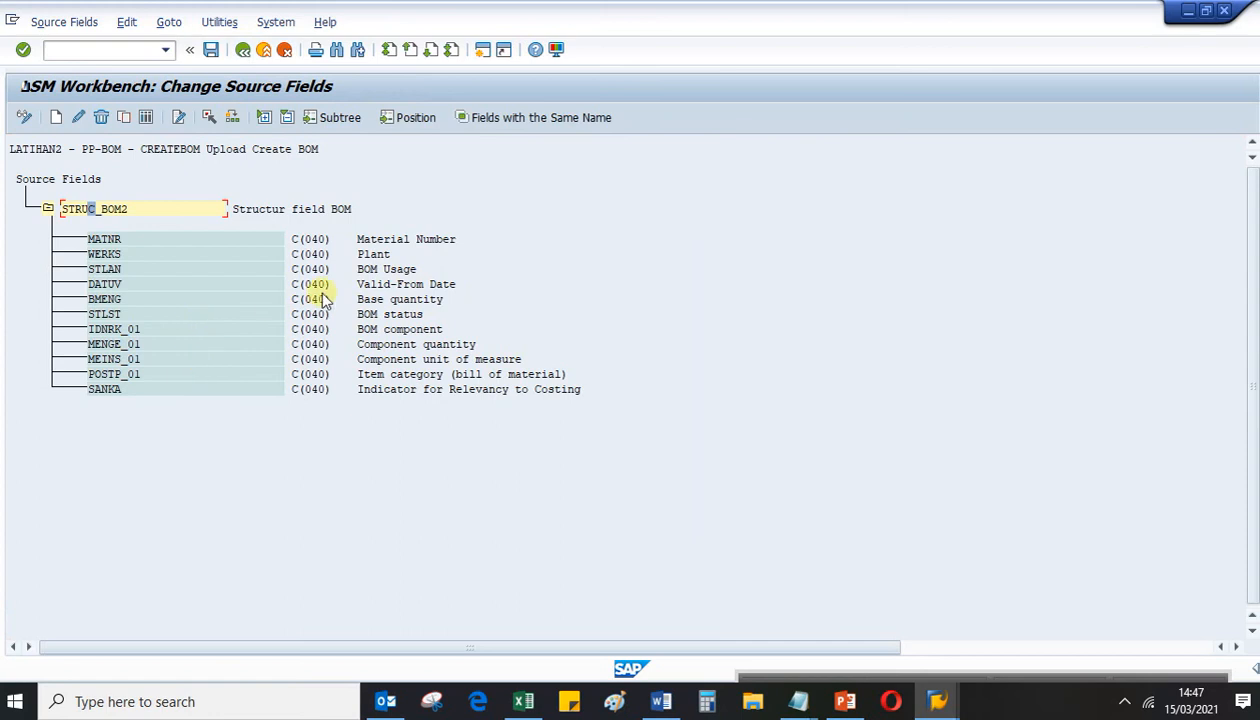
left_click(211, 49)
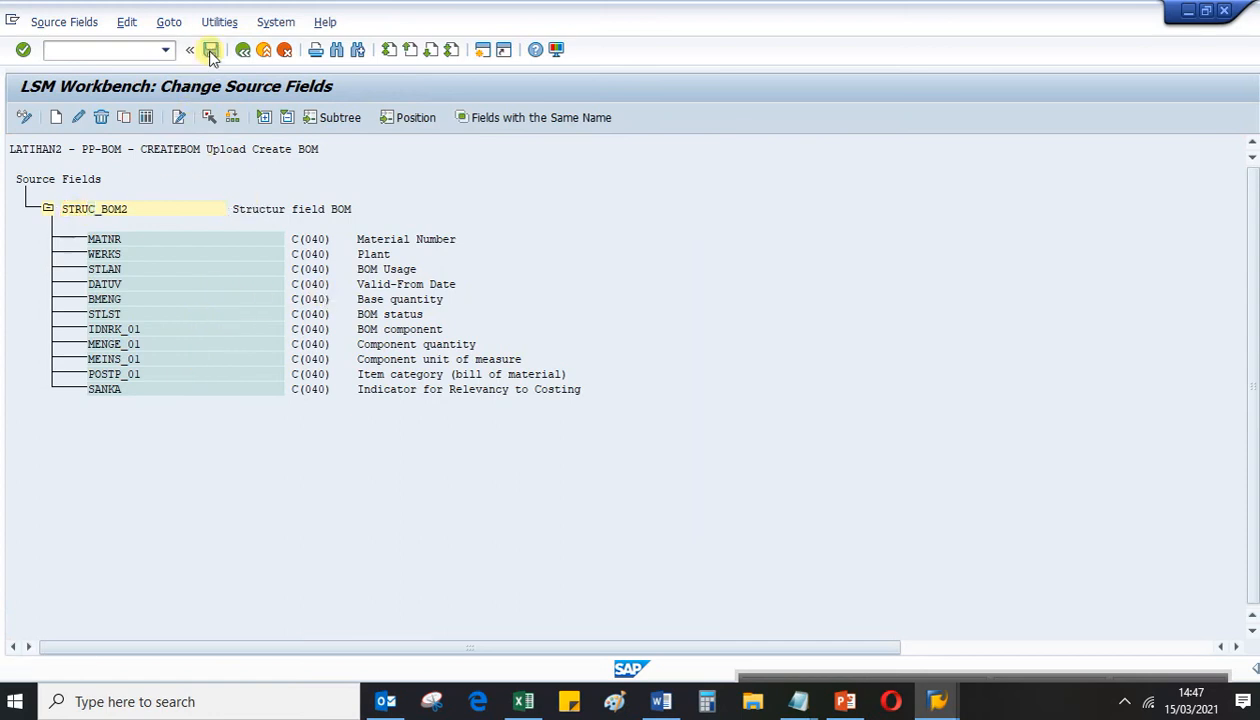
left_click(243, 51)
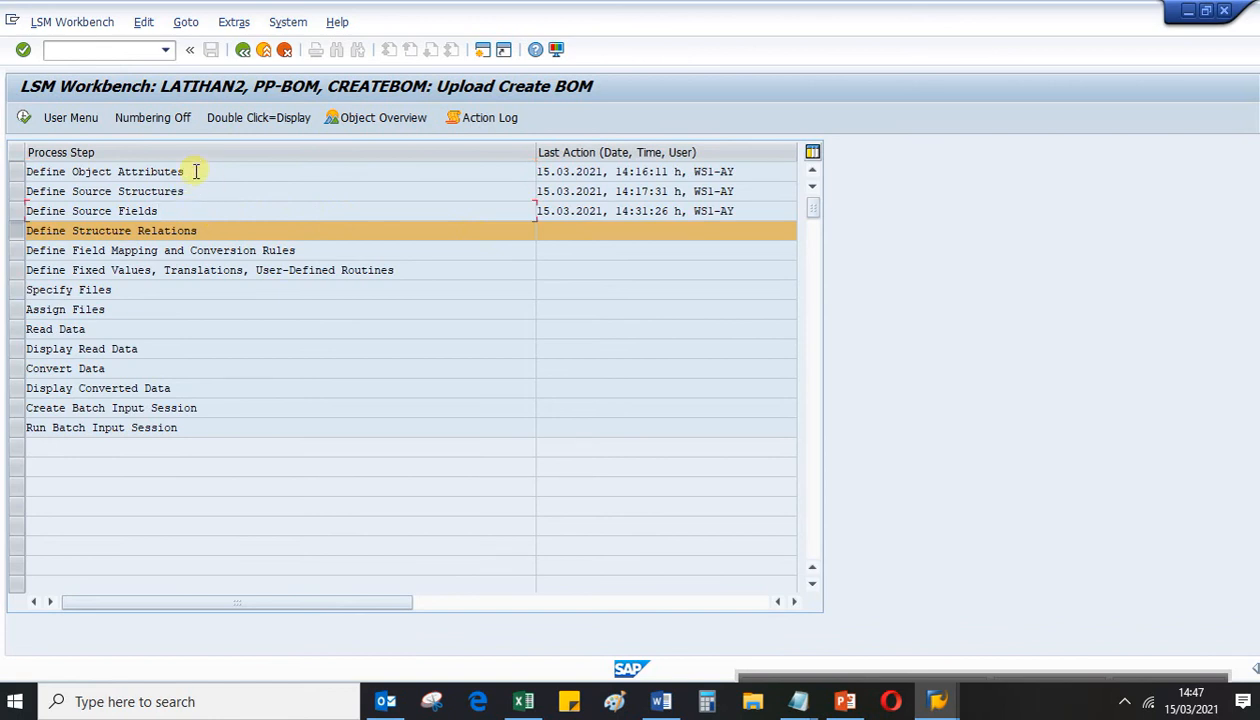
left_click(15, 175)
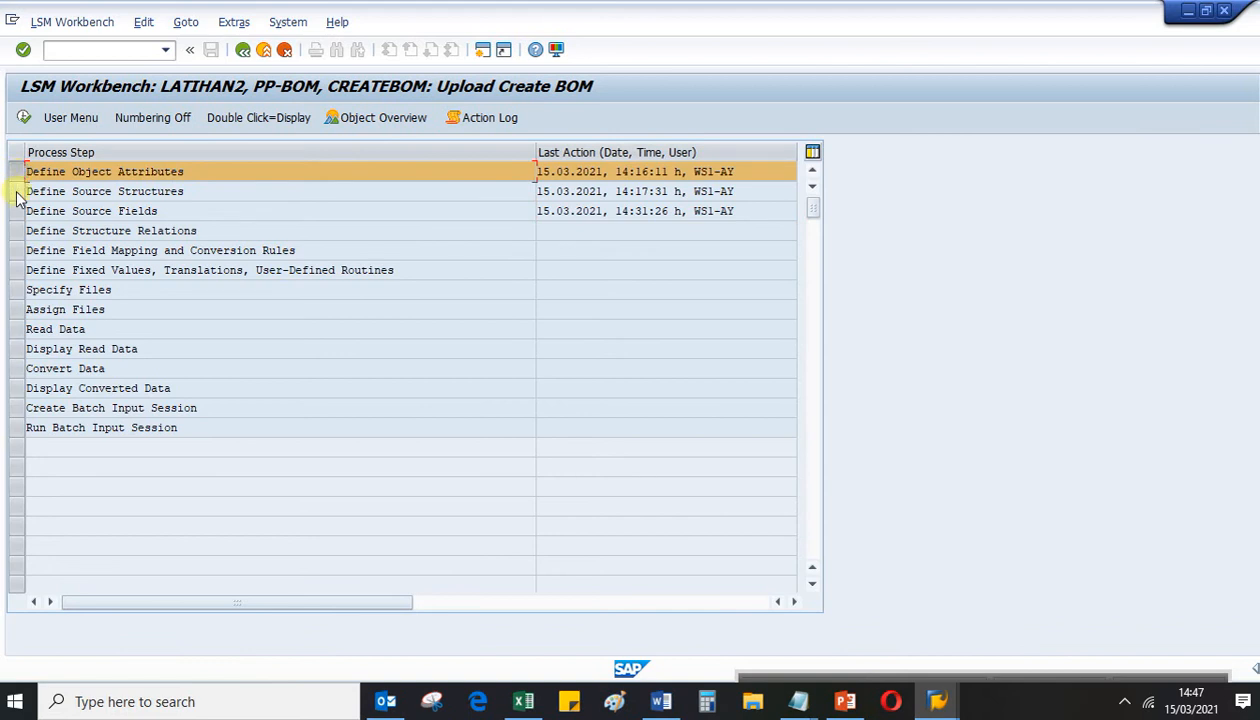
left_click(16, 192)
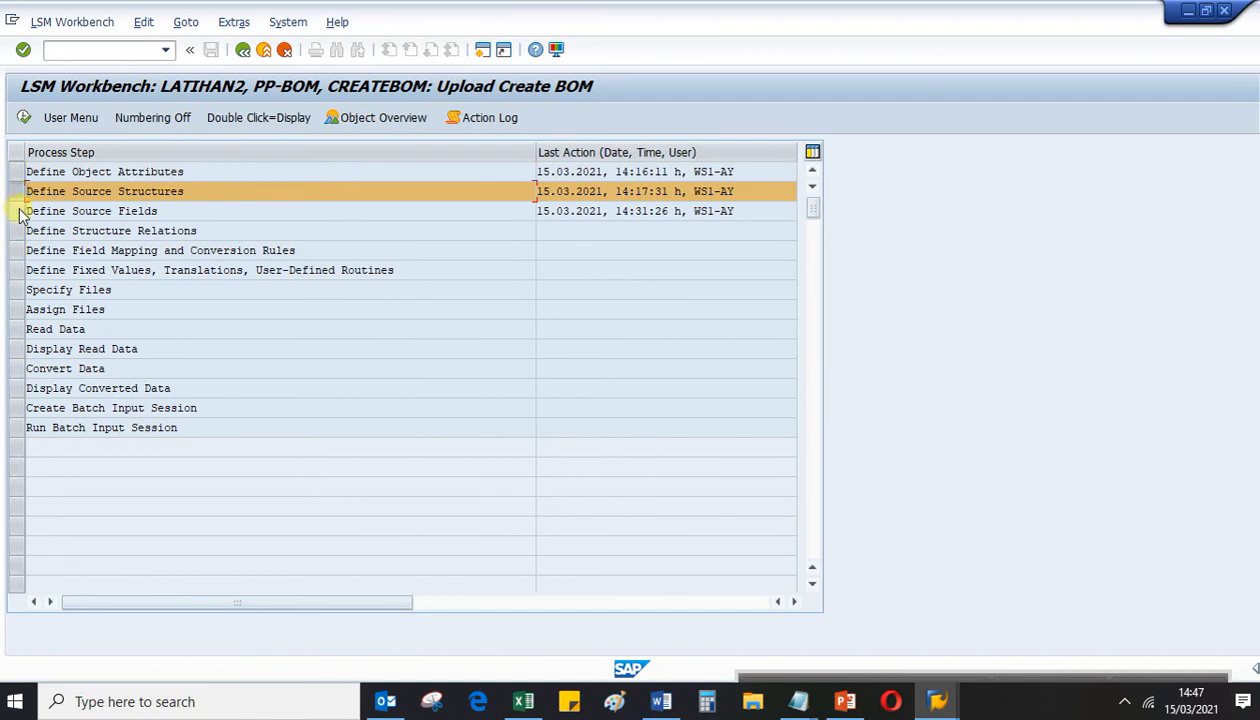
left_click(22, 212)
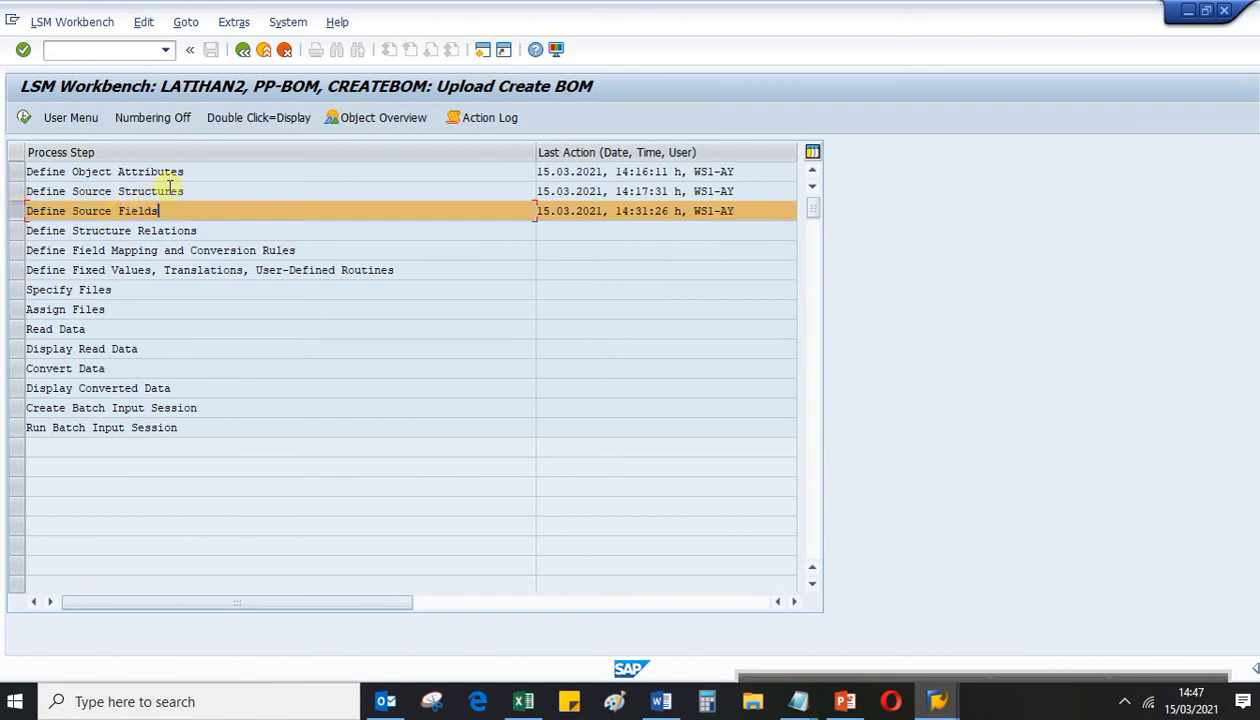
left_click(24, 194)
left_click(22, 213)
Try to open the Define Field Mapping and Conversion Rules process step
left_click(24, 252)
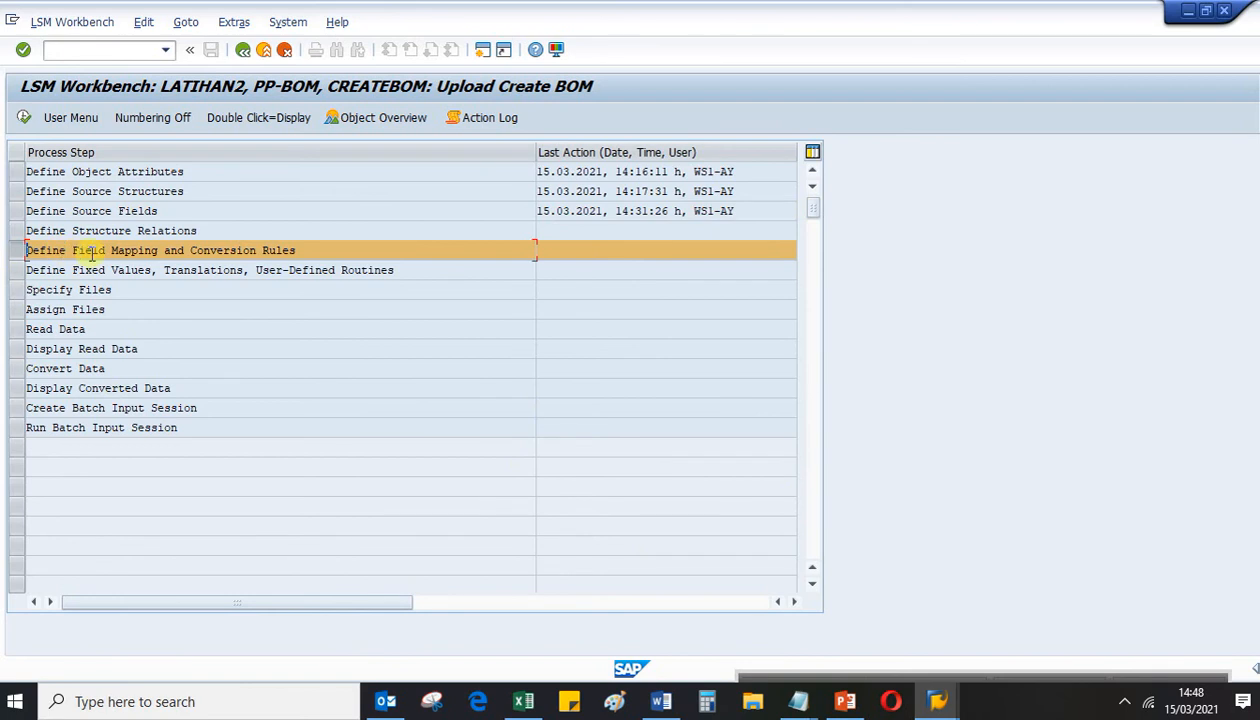
left_click(28, 119)
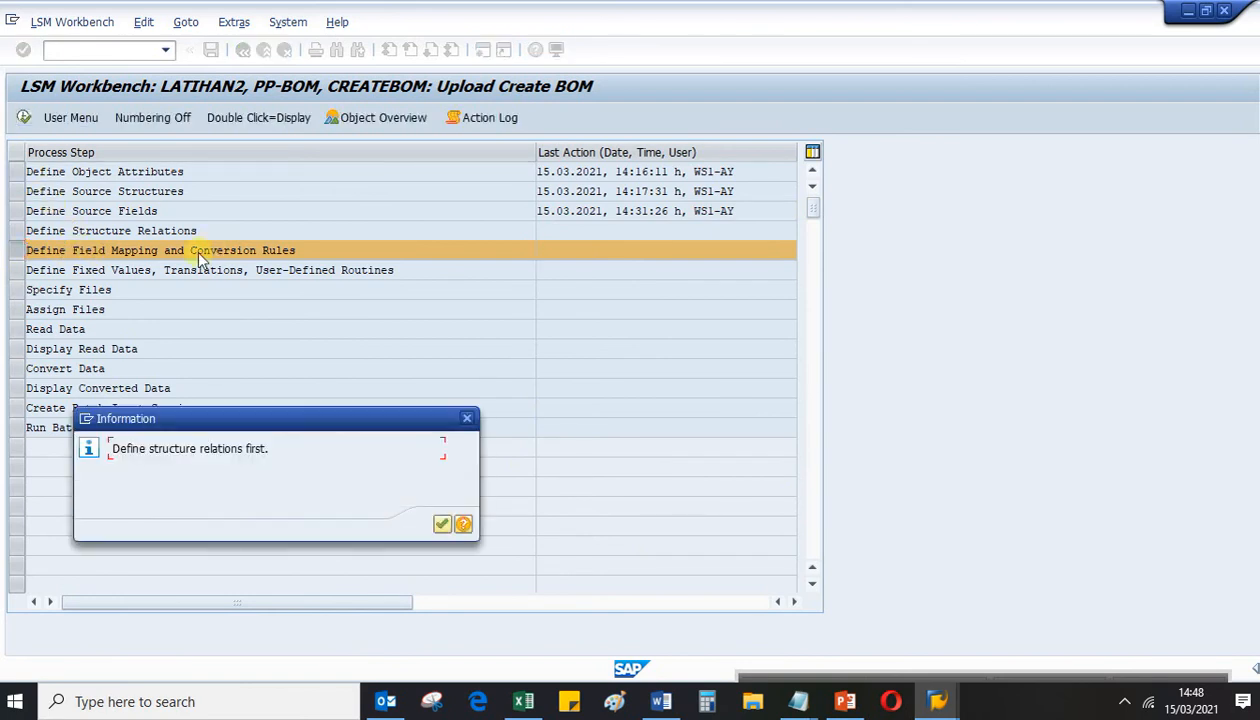
left_click(442, 524)
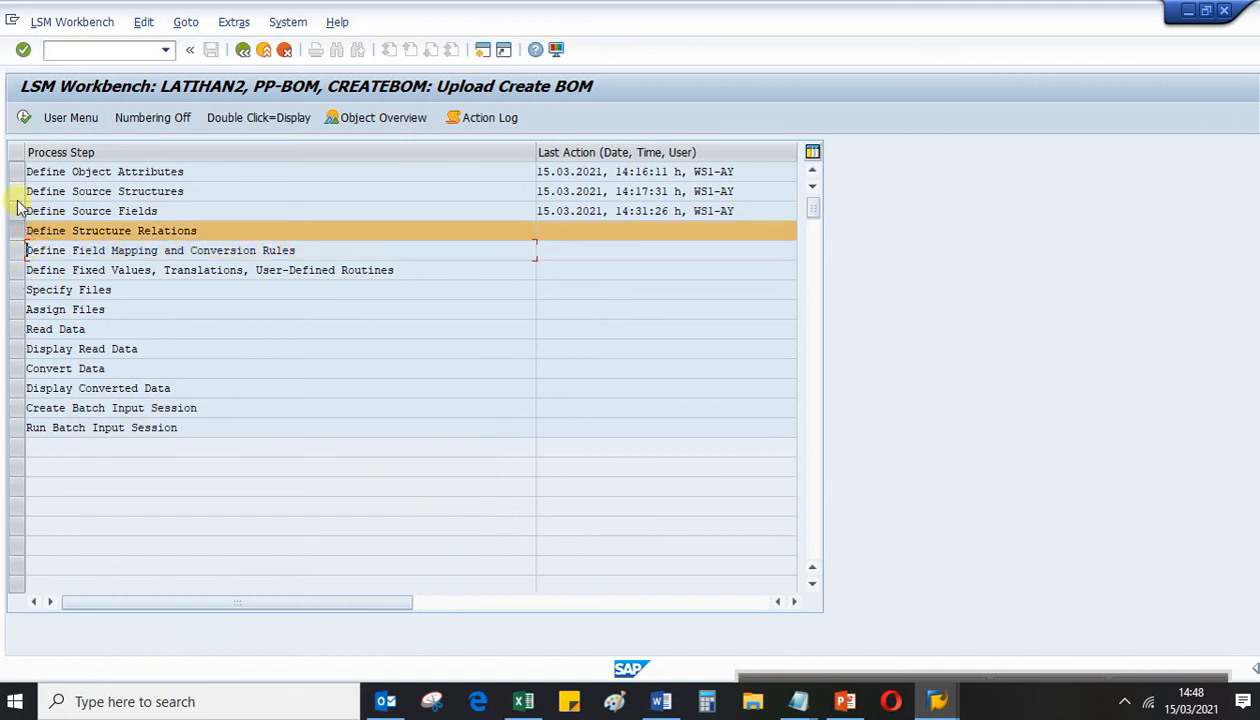
Open the structure relations in change mode, save the relation between REC2BOM and STRUC_BOM2, and return to the process steps
left_click(24, 118)
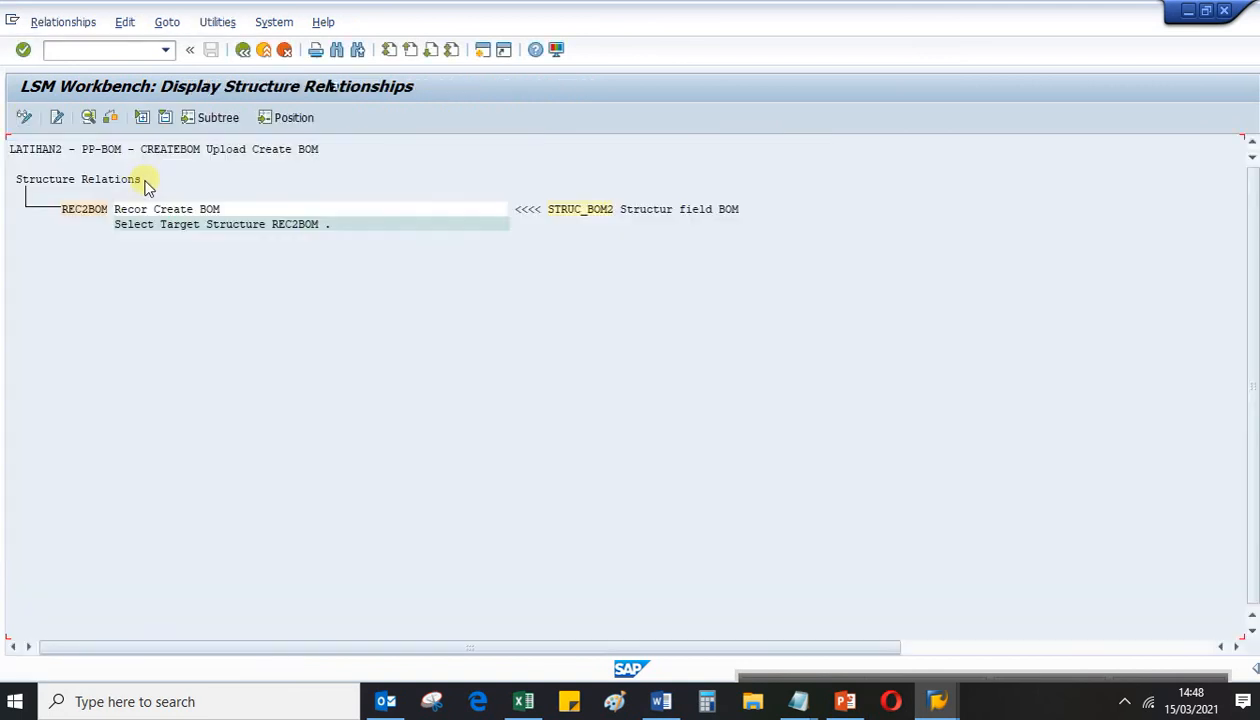
left_click(242, 49)
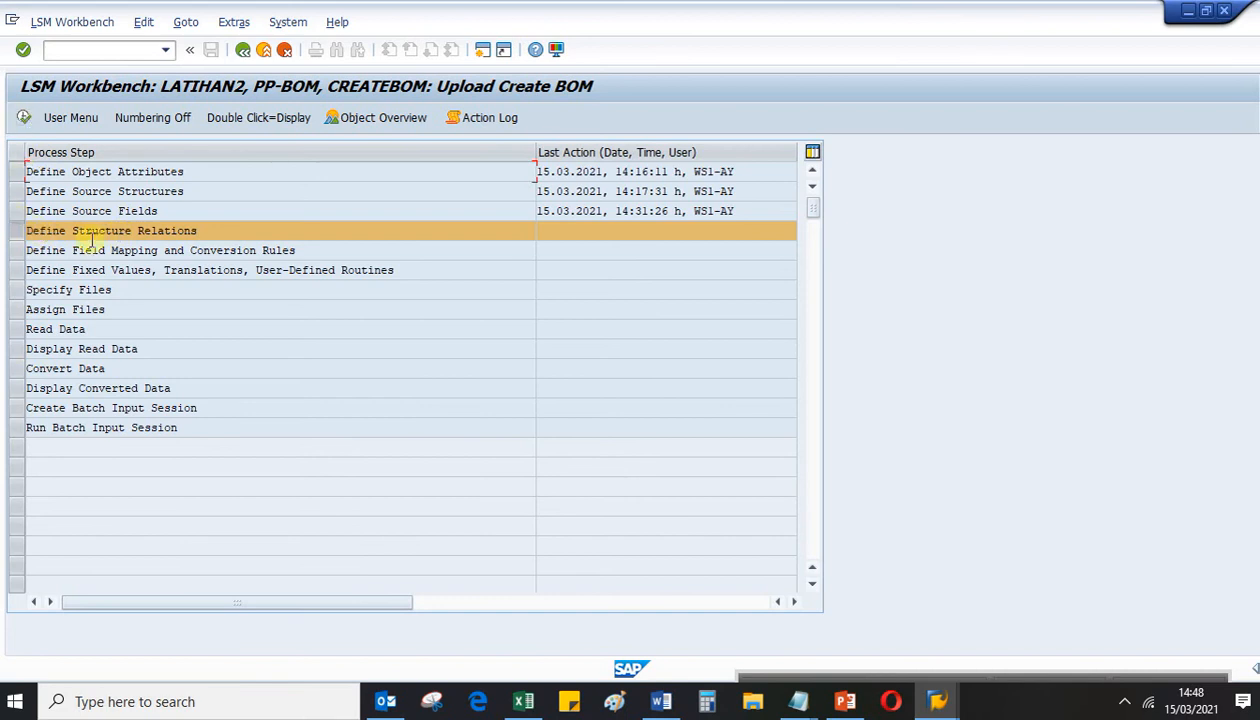
left_click(24, 117)
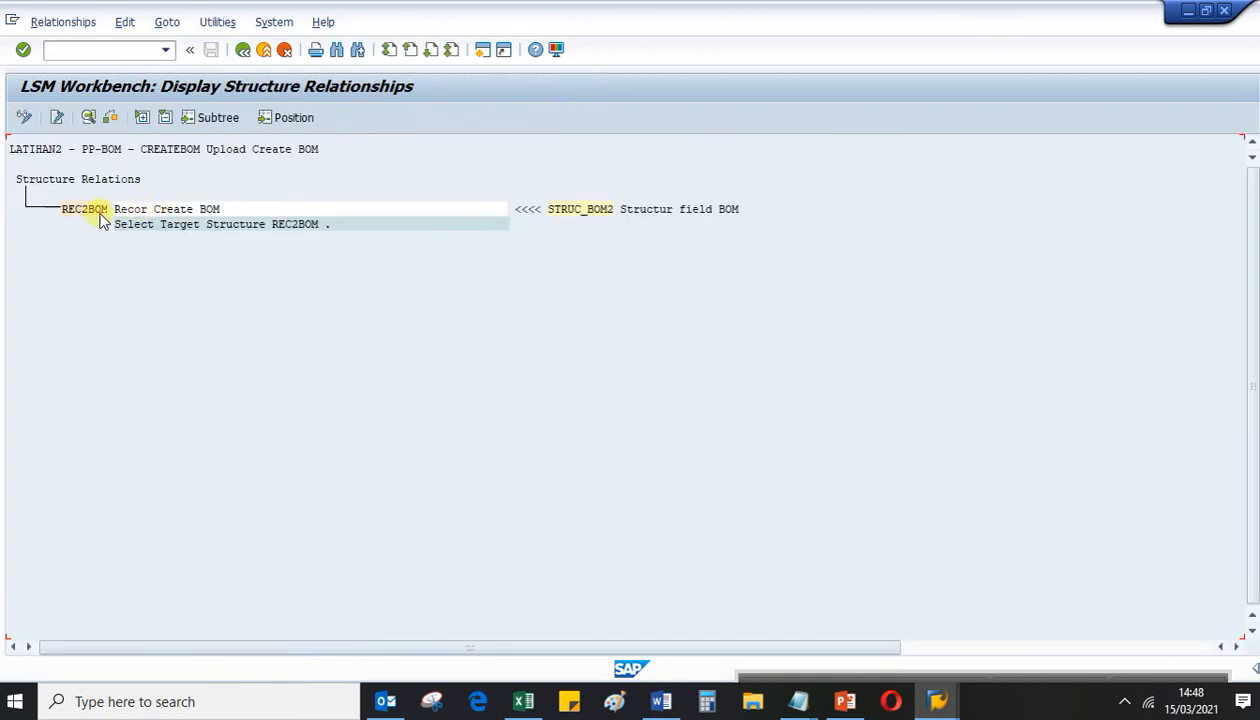
left_click(110, 211)
left_click(586, 213)
left_click(57, 117)
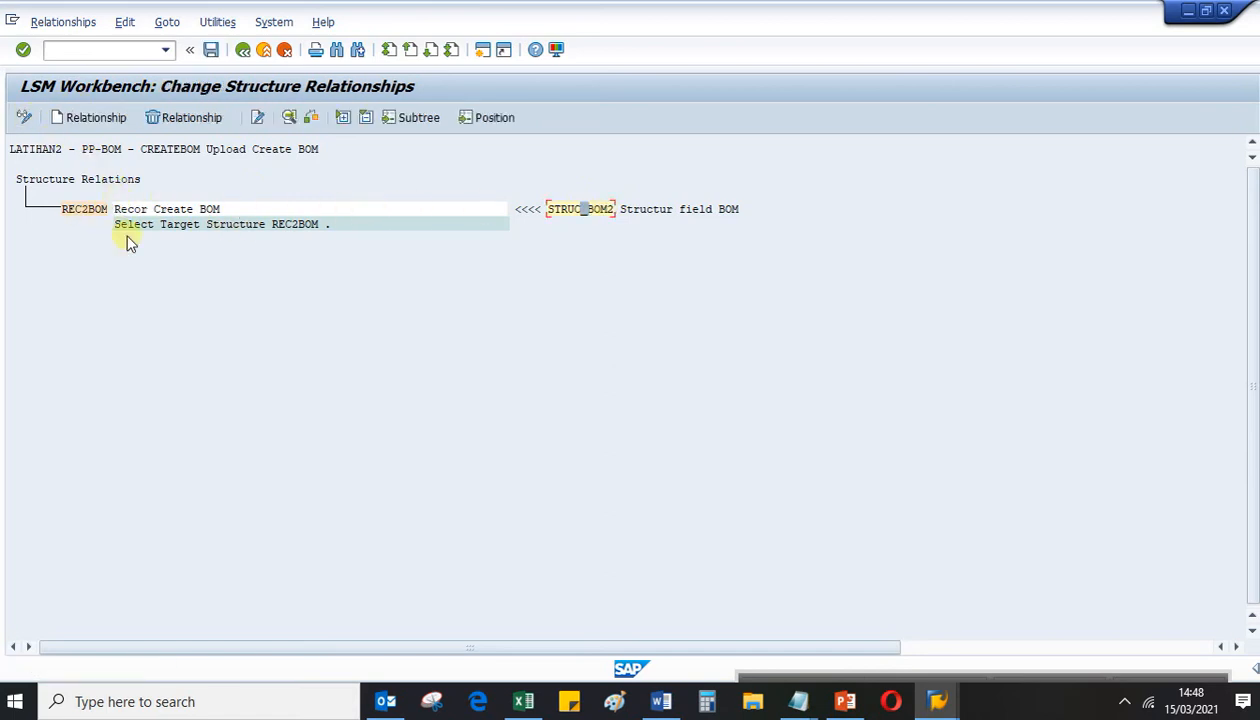
left_click(211, 50)
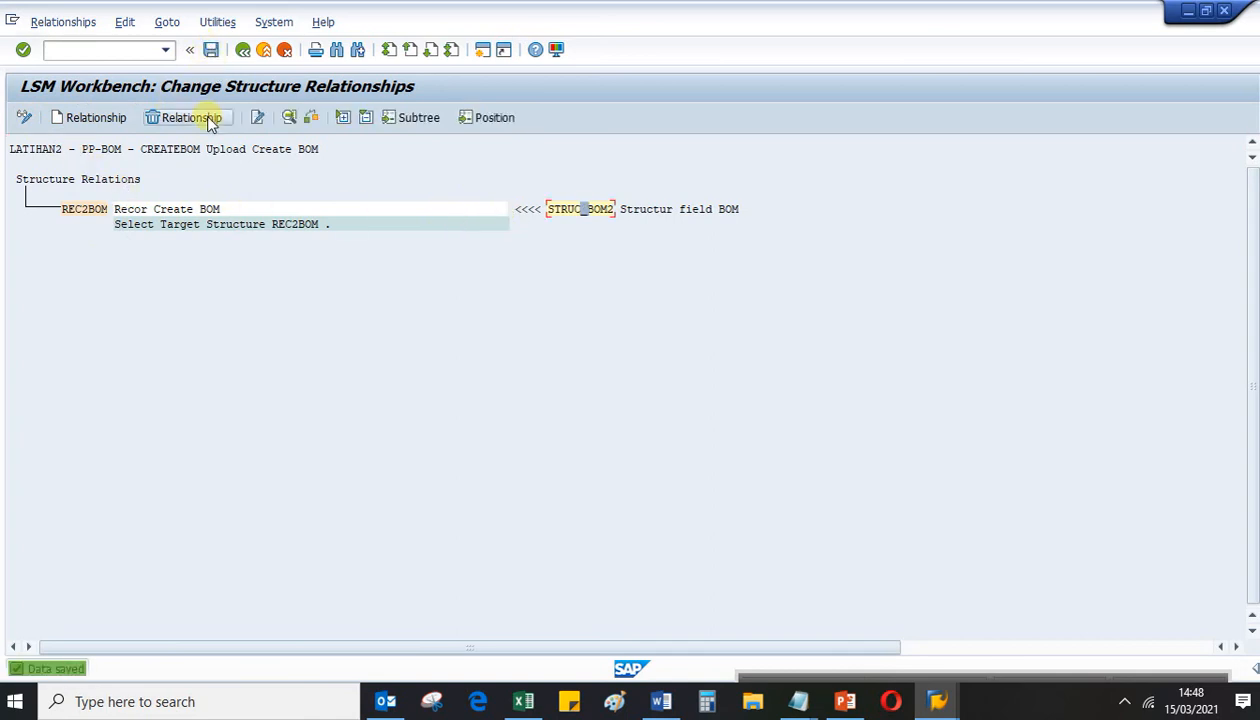
left_click(243, 50)
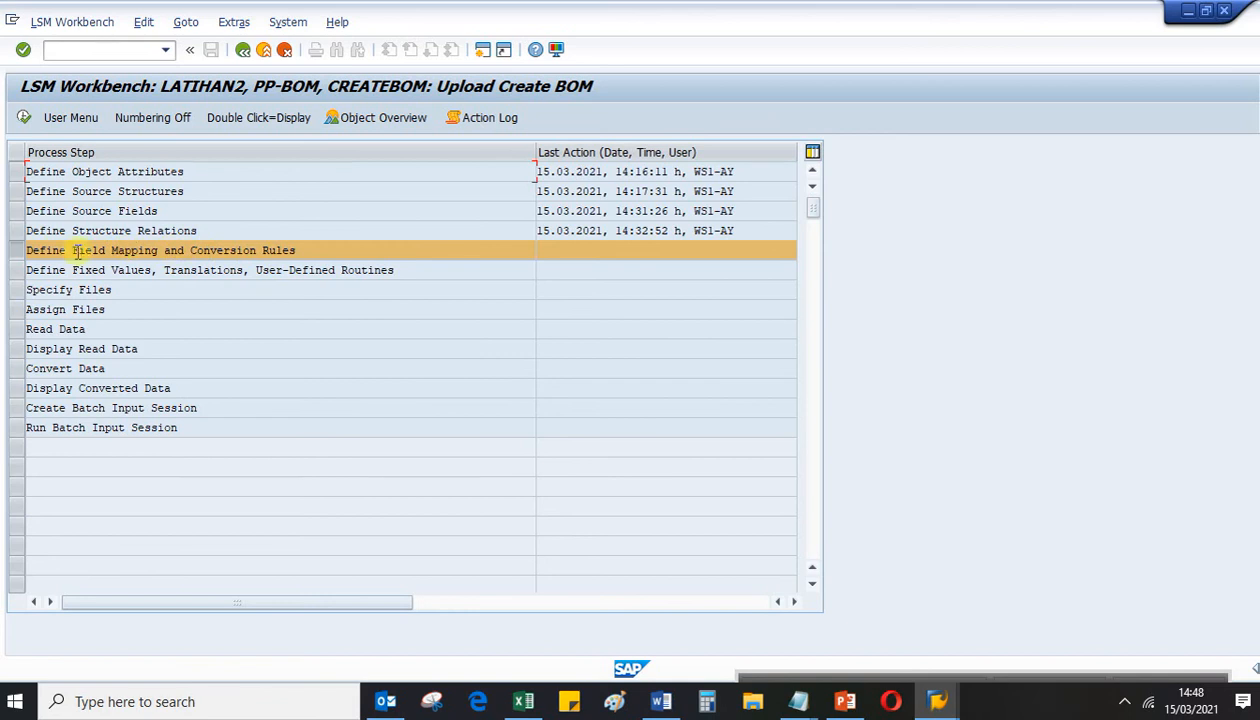
Open the field mapping and conversion rules of CREATEBOM in change mode
key("ctrl+F8")
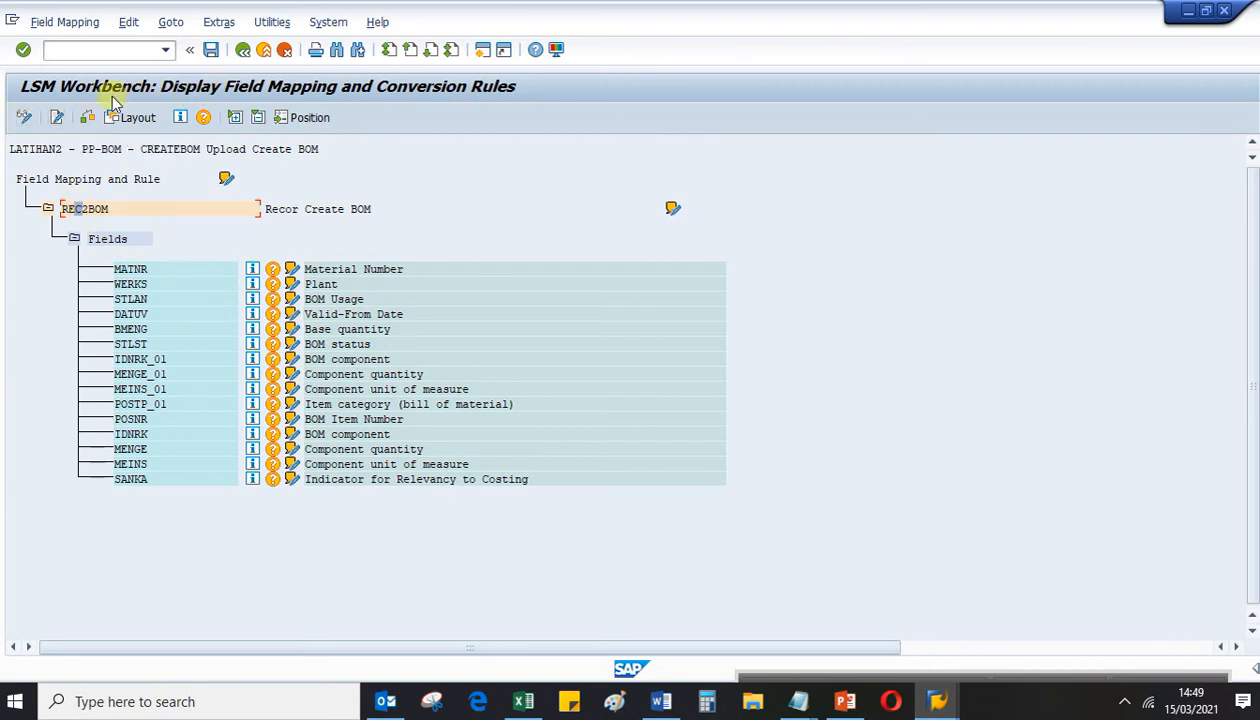
left_click(25, 118)
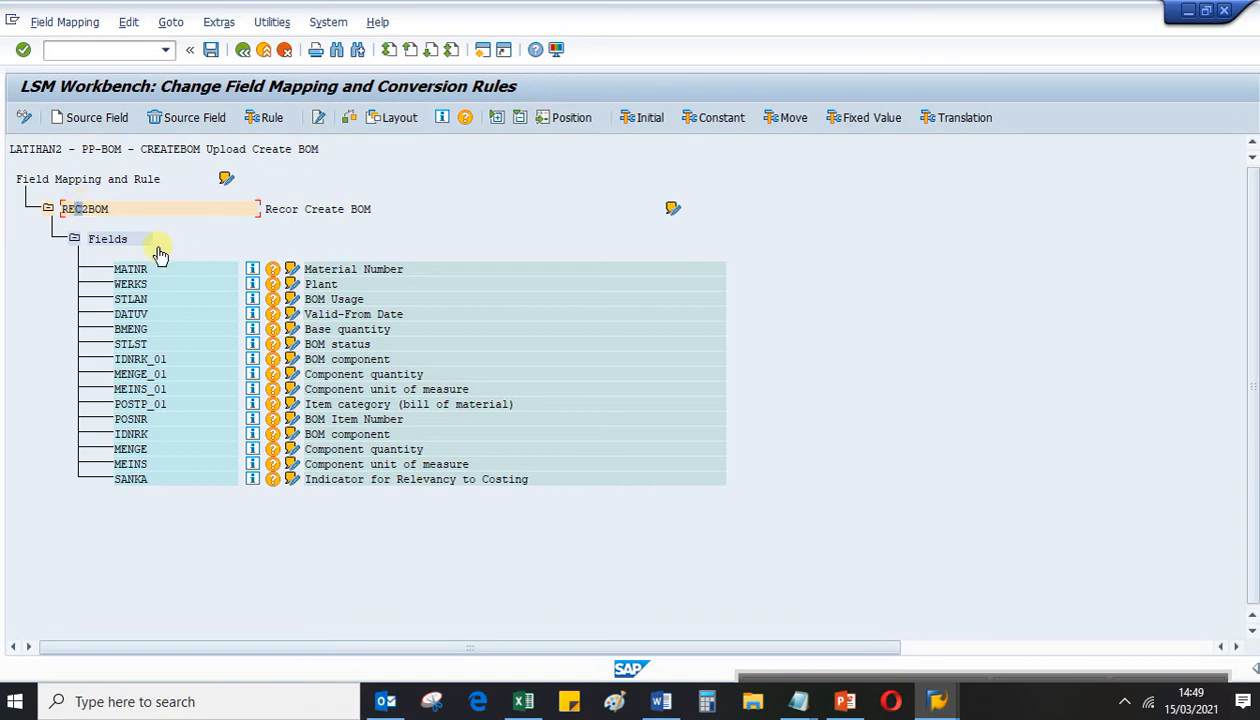
Try to assign a source field from the mapping heading and the REC2BOM structure line
double_click(113, 187)
left_click(442, 447)
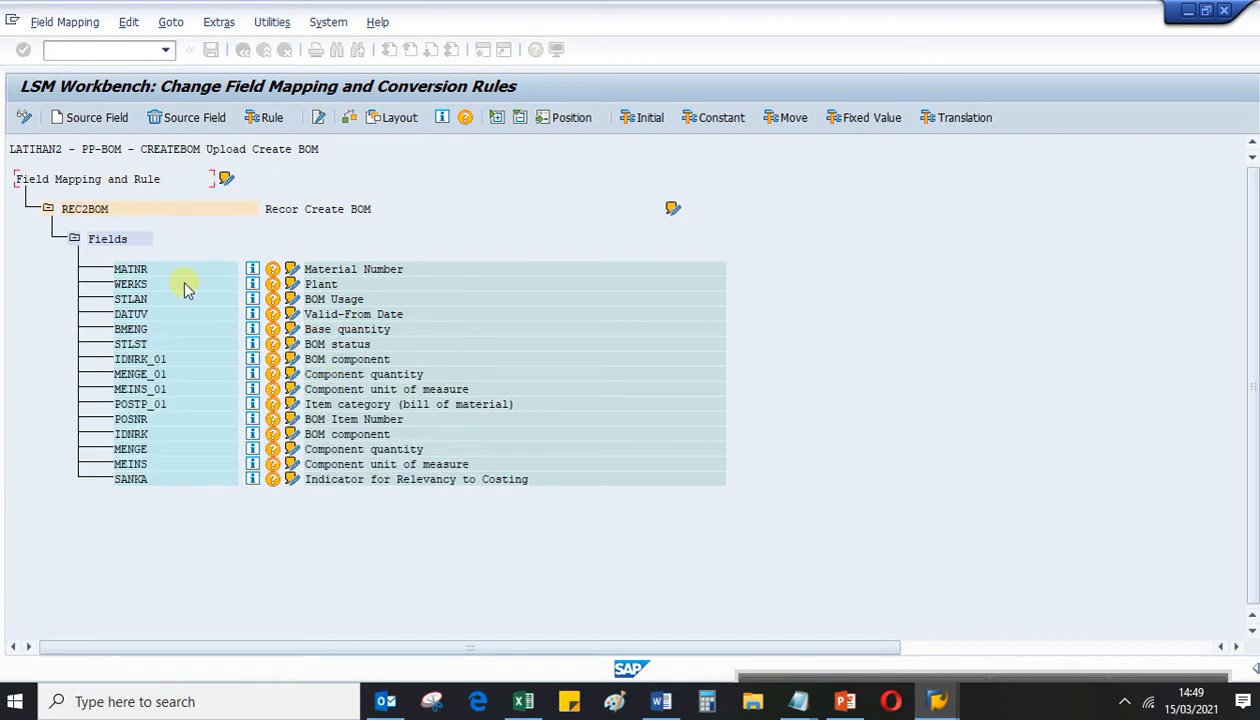
double_click(114, 207)
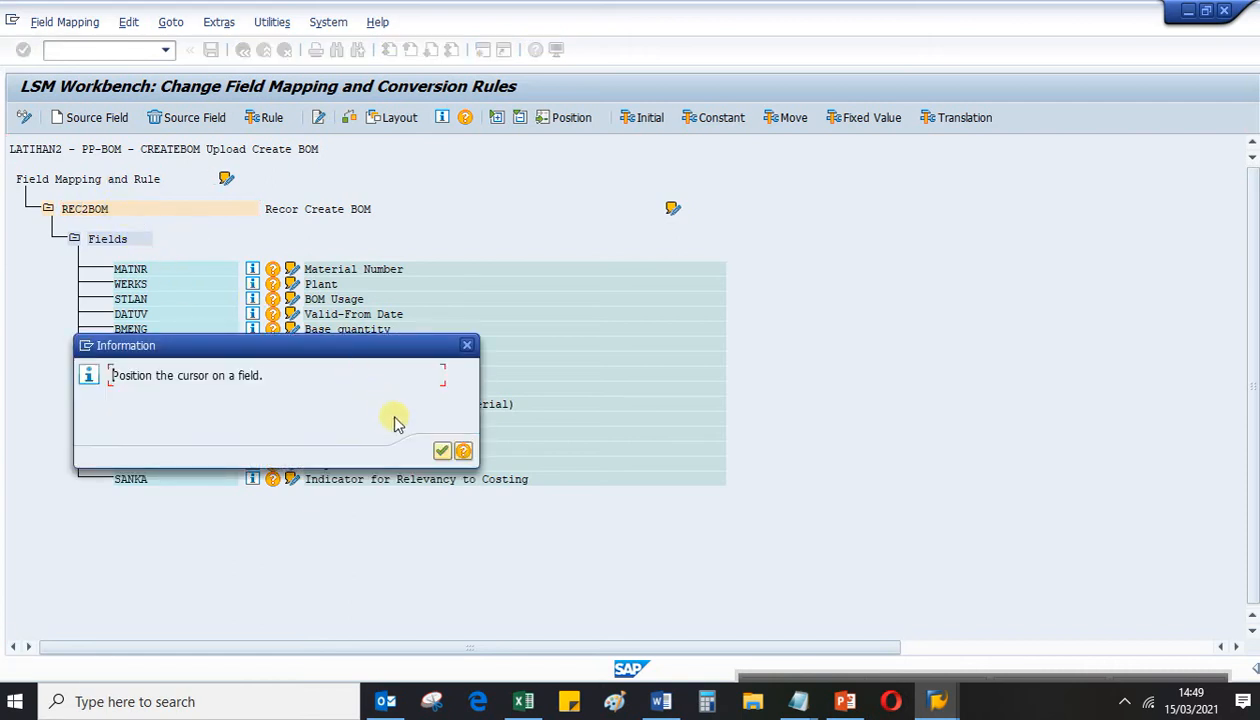
left_click(442, 451)
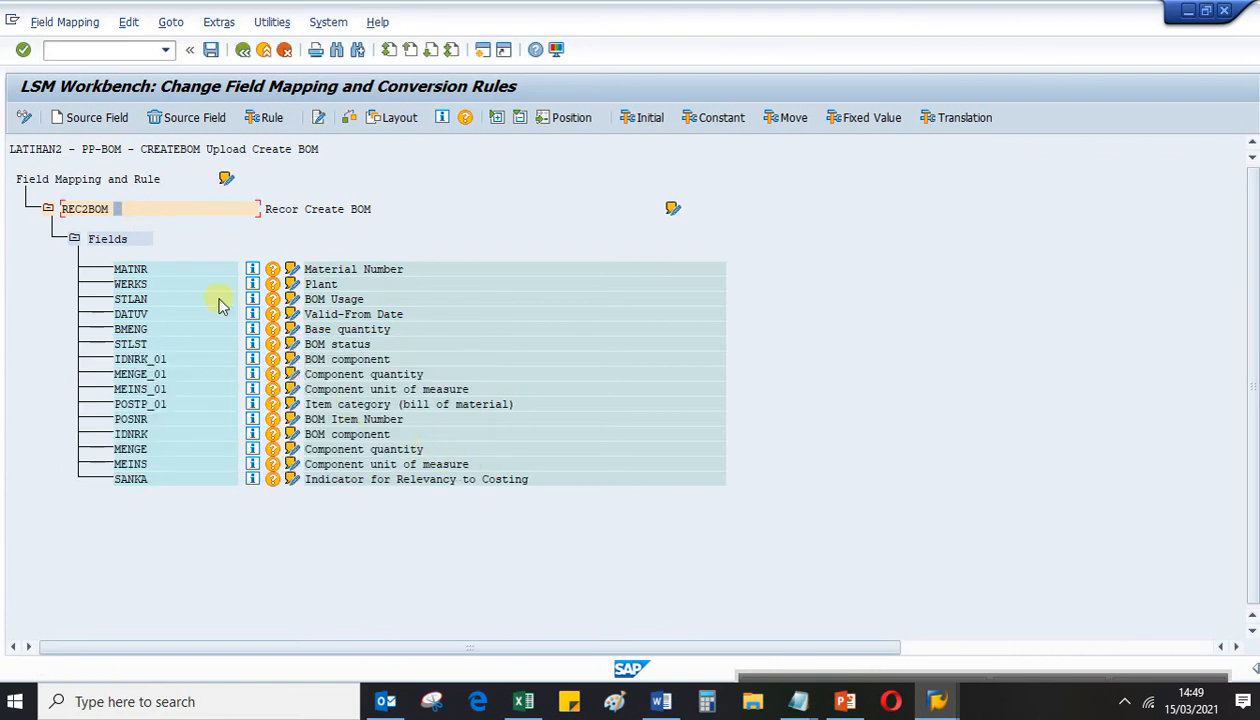
left_click(66, 118)
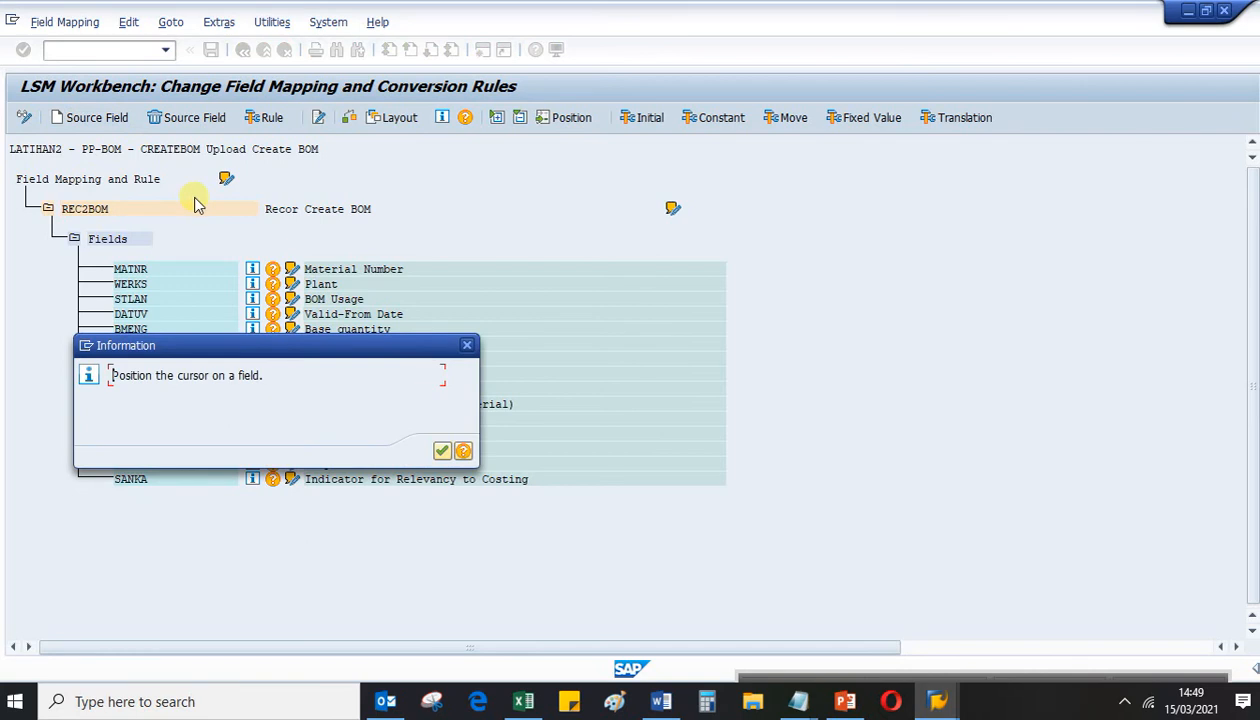
left_click(442, 451)
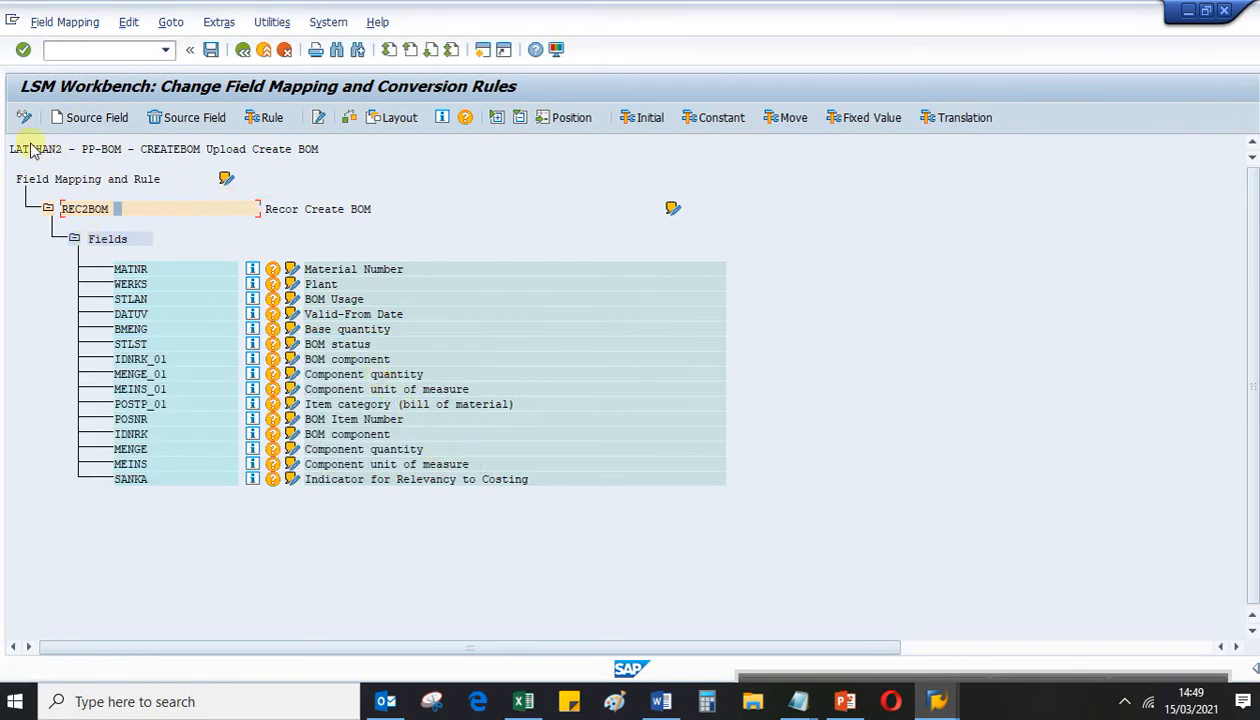
left_click(66, 23)
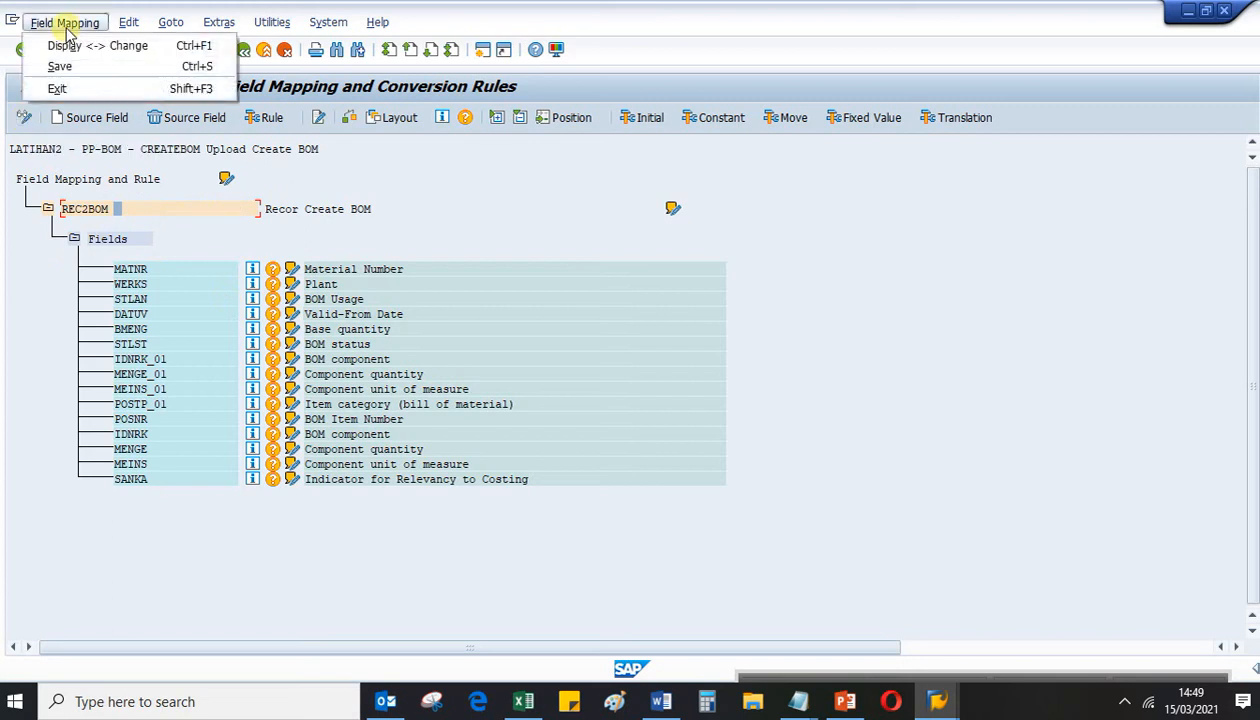
mouse_move(147, 24)
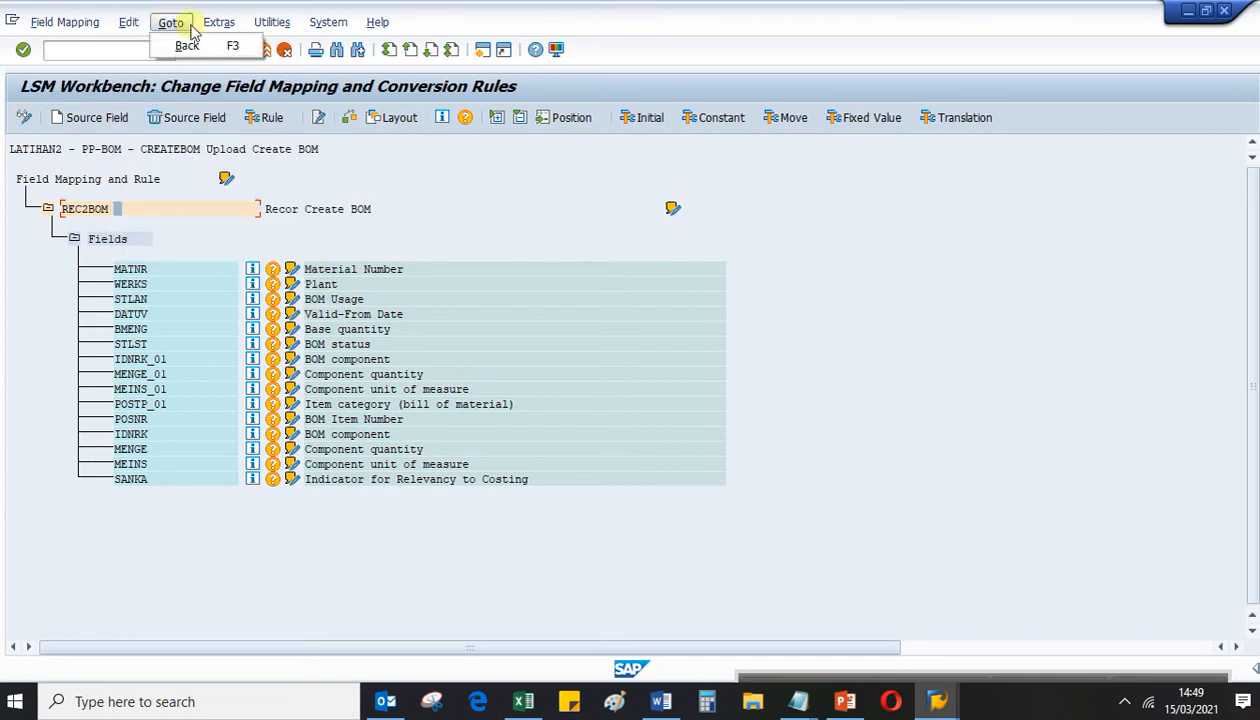
left_click(577, 210)
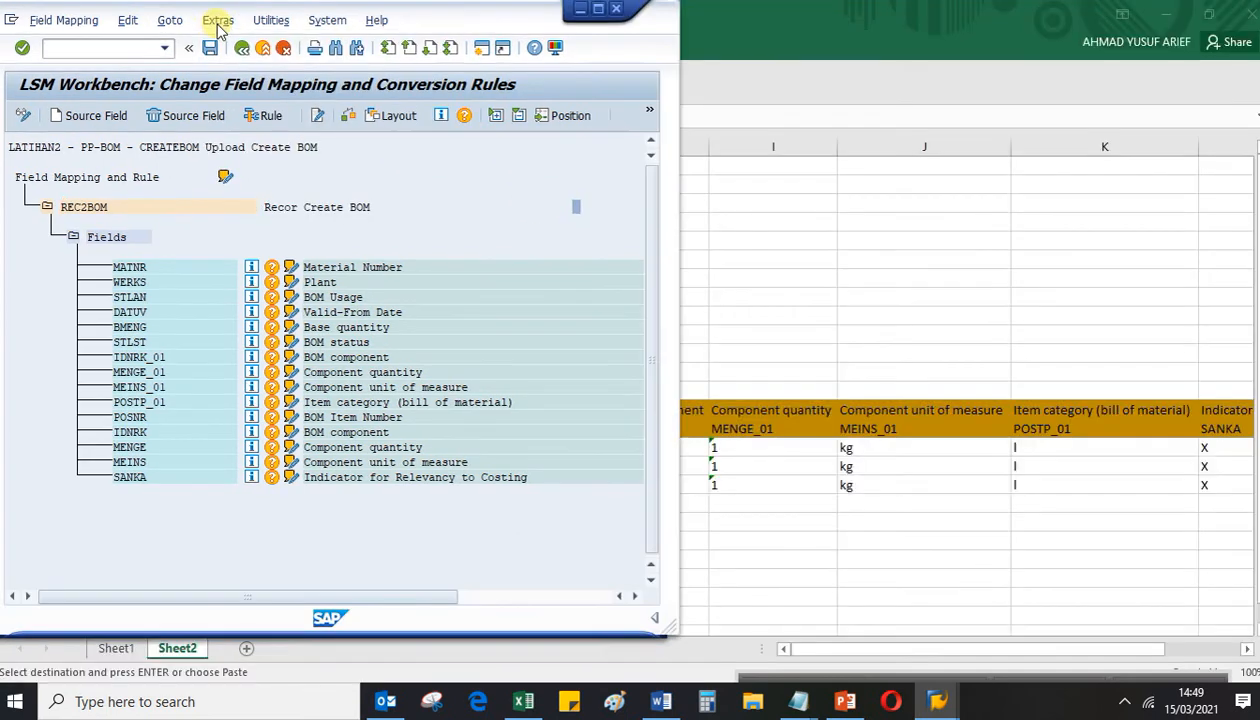
left_click(221, 28)
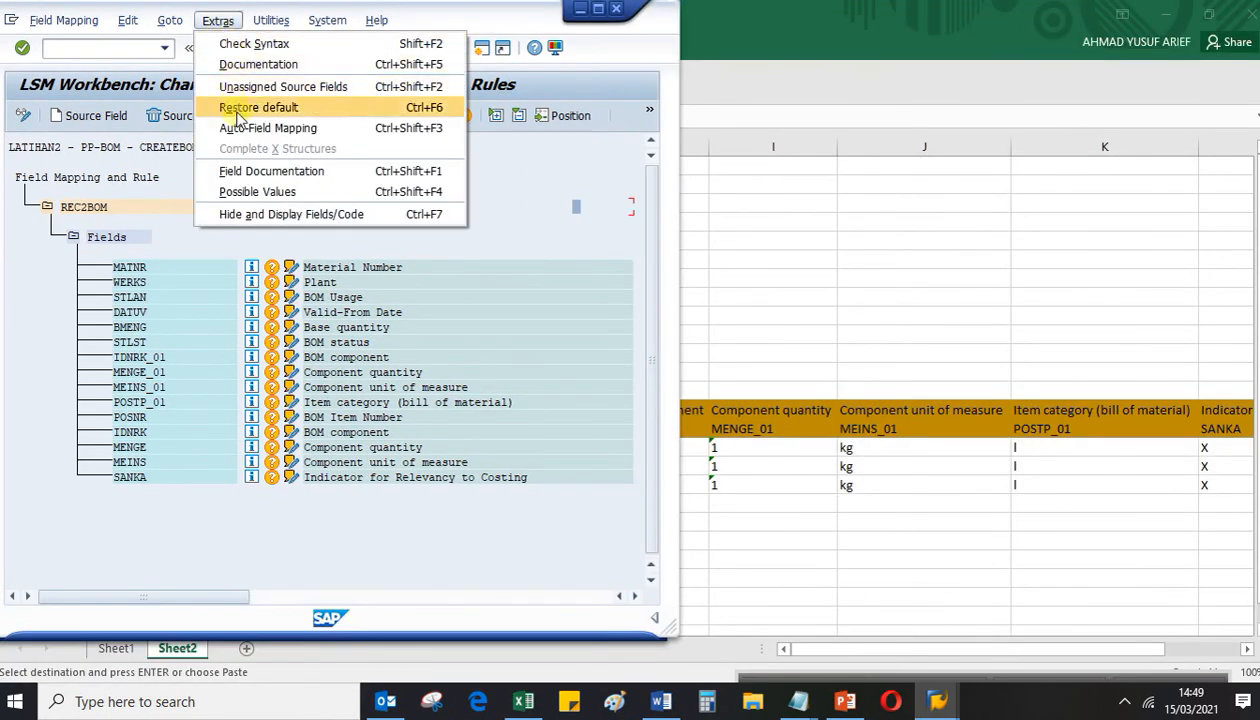
left_click(598, 8)
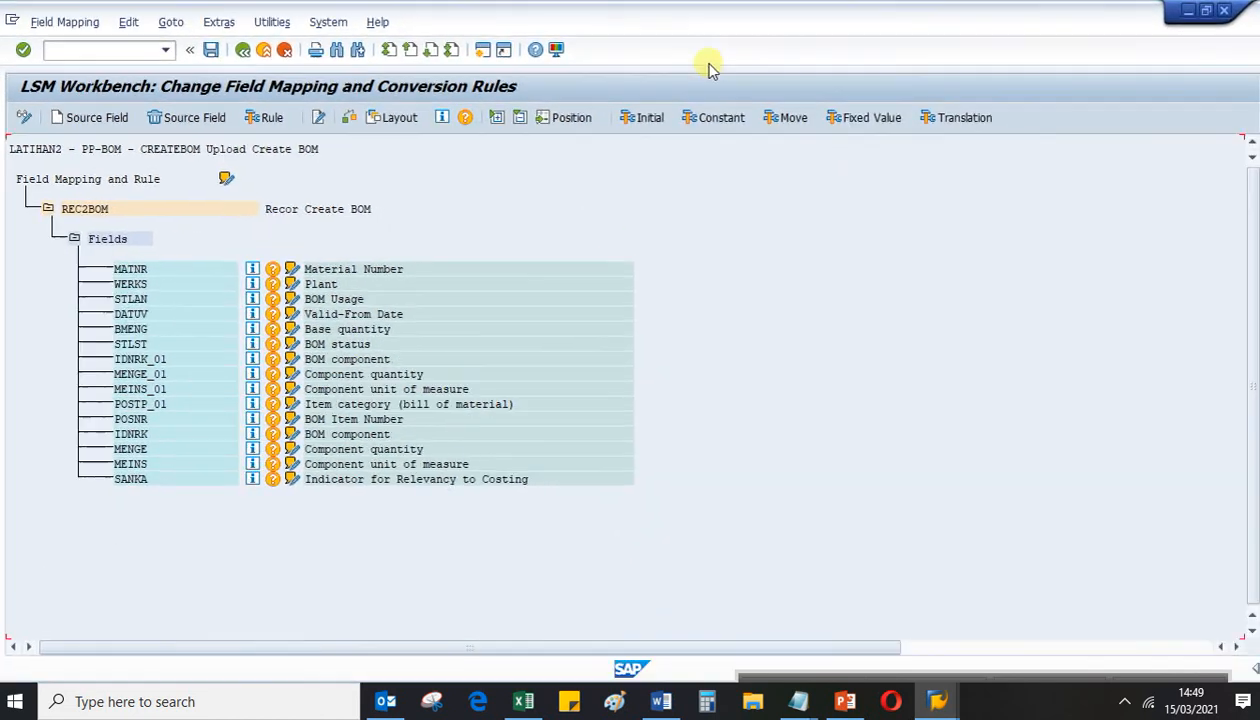
left_click(220, 24)
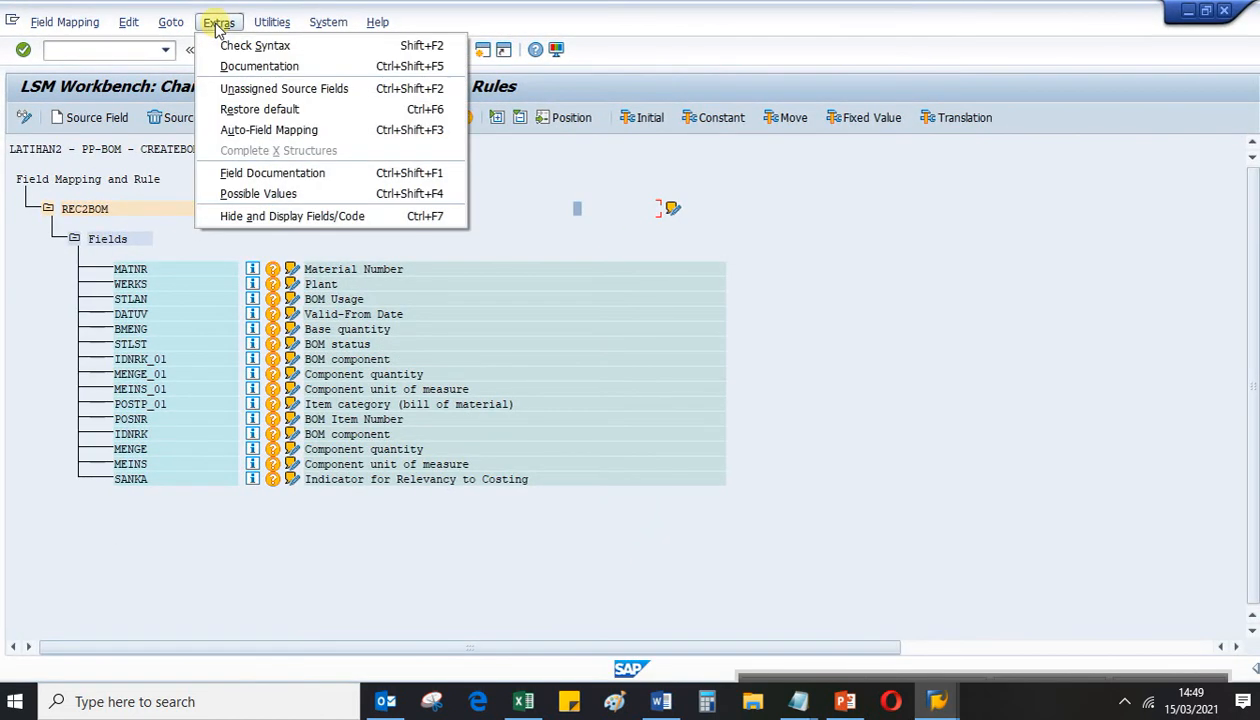
left_click(669, 231)
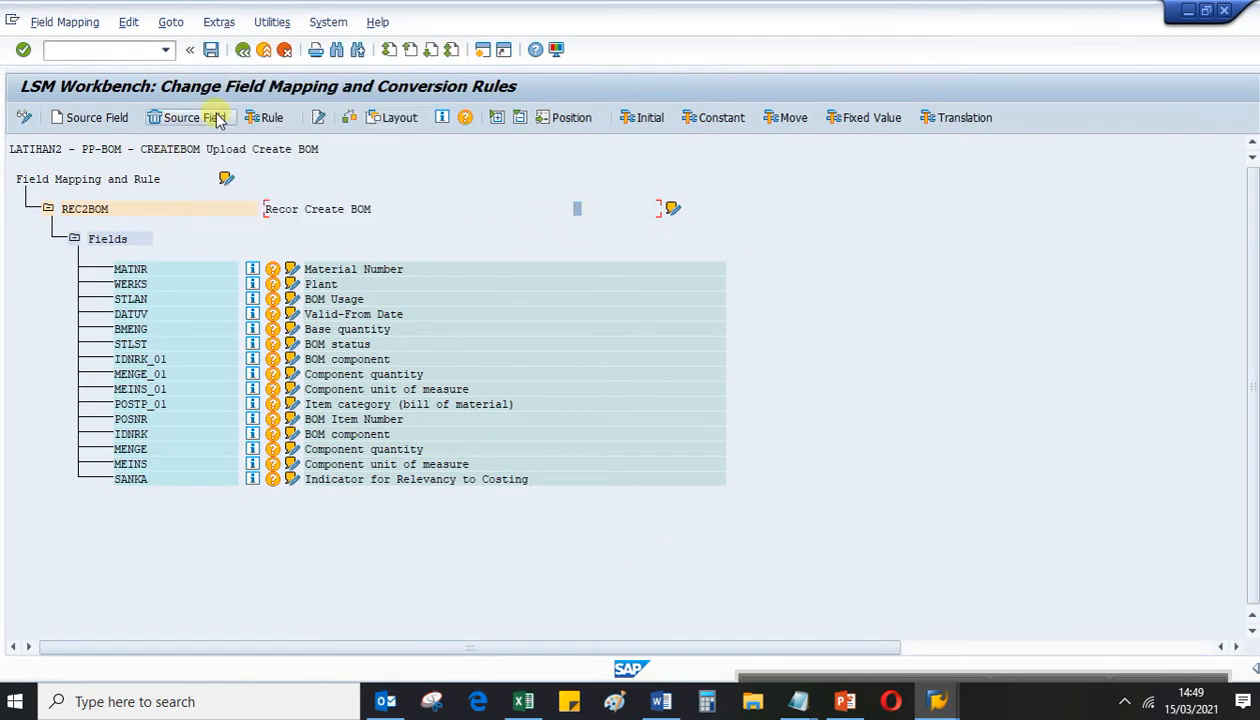
Auto-map the REC2BOM target fields to same-named source fields with rule Transfer (MOVE) and no confirmation, and save the mapping
left_click(218, 24)
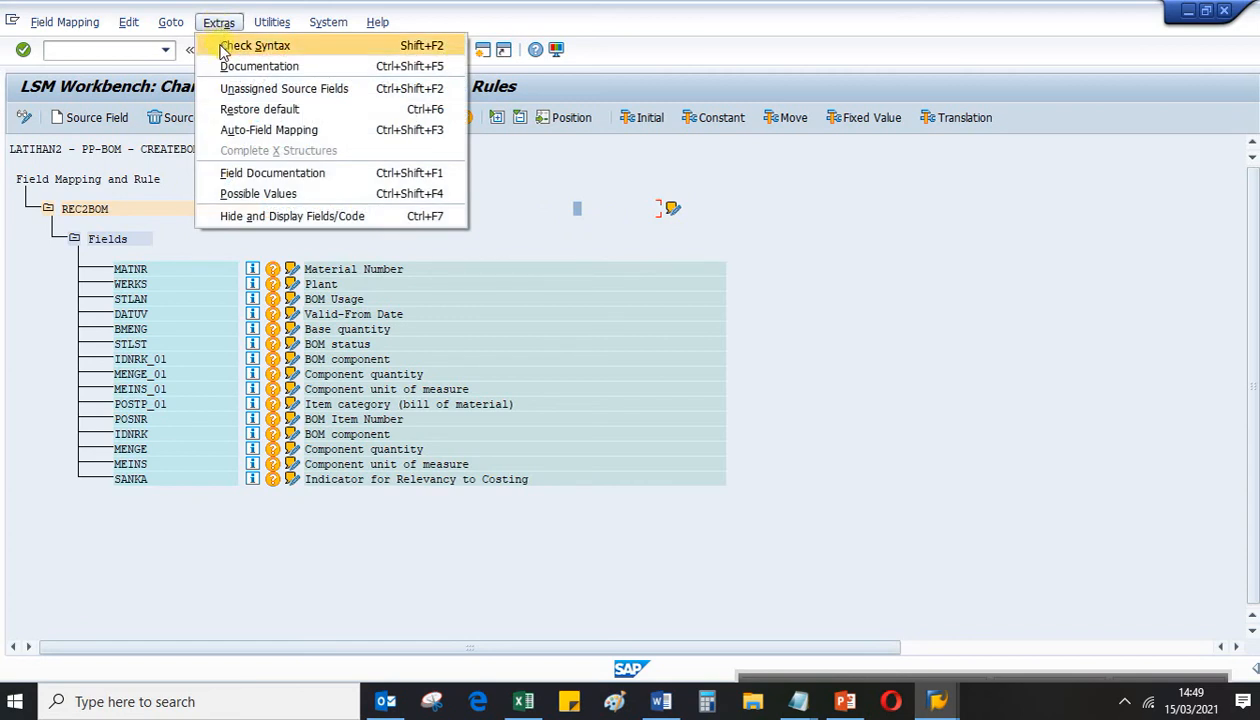
left_click(254, 133)
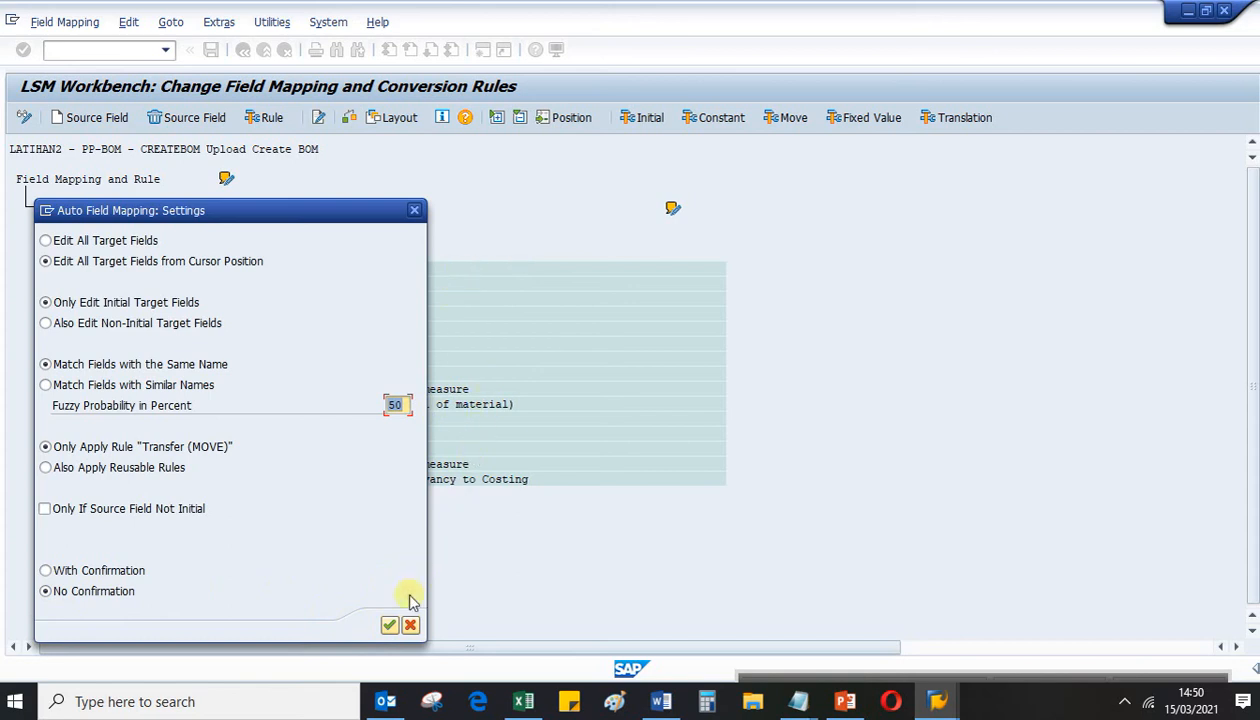
left_click(389, 626)
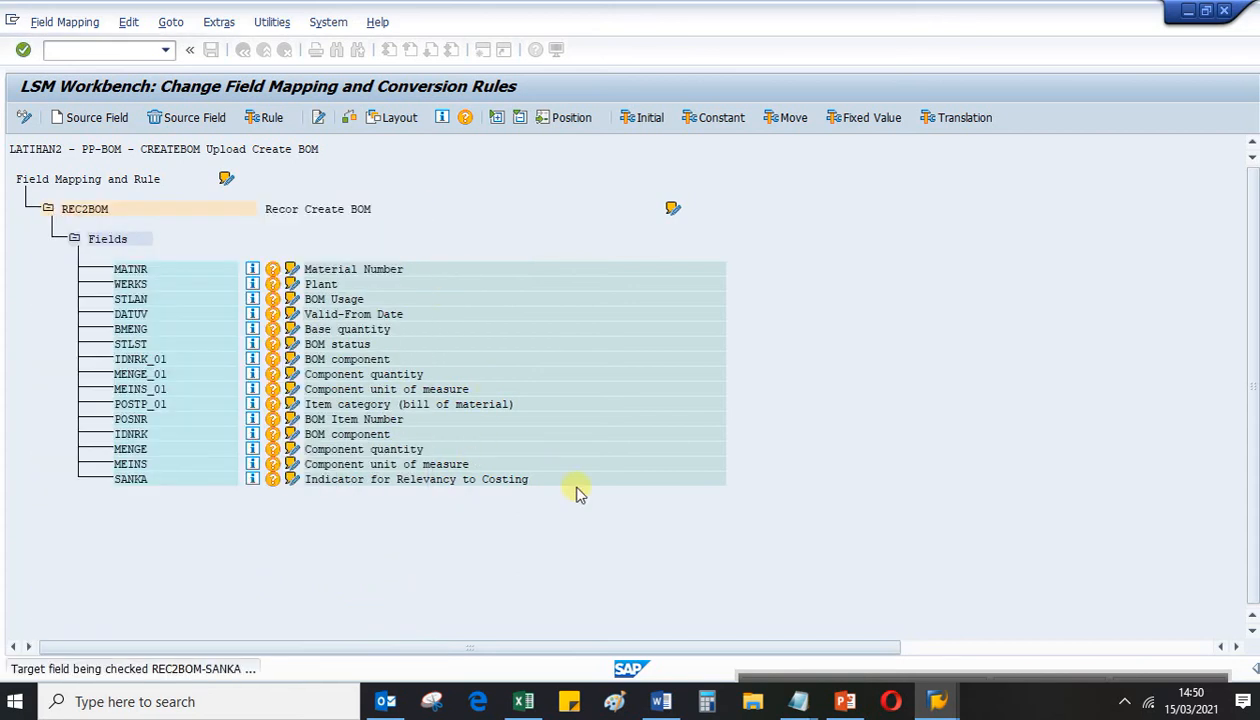
left_click(441, 451)
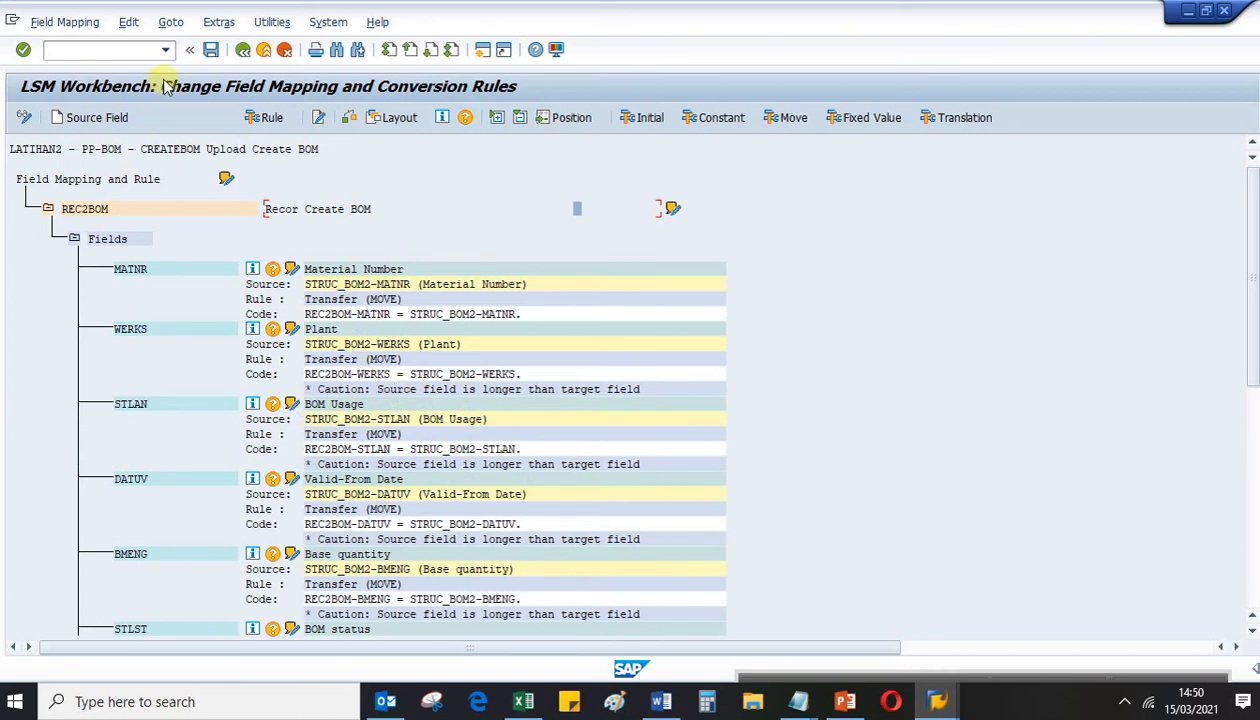
left_click(211, 49)
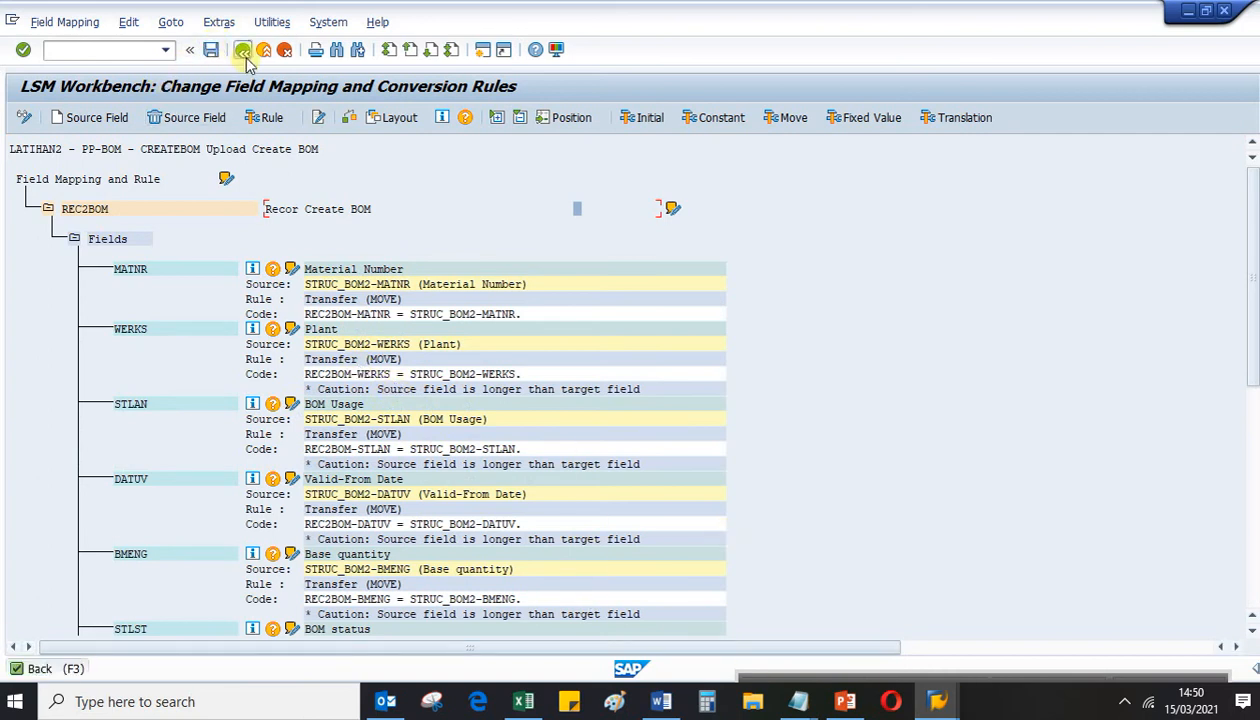
left_click(243, 52)
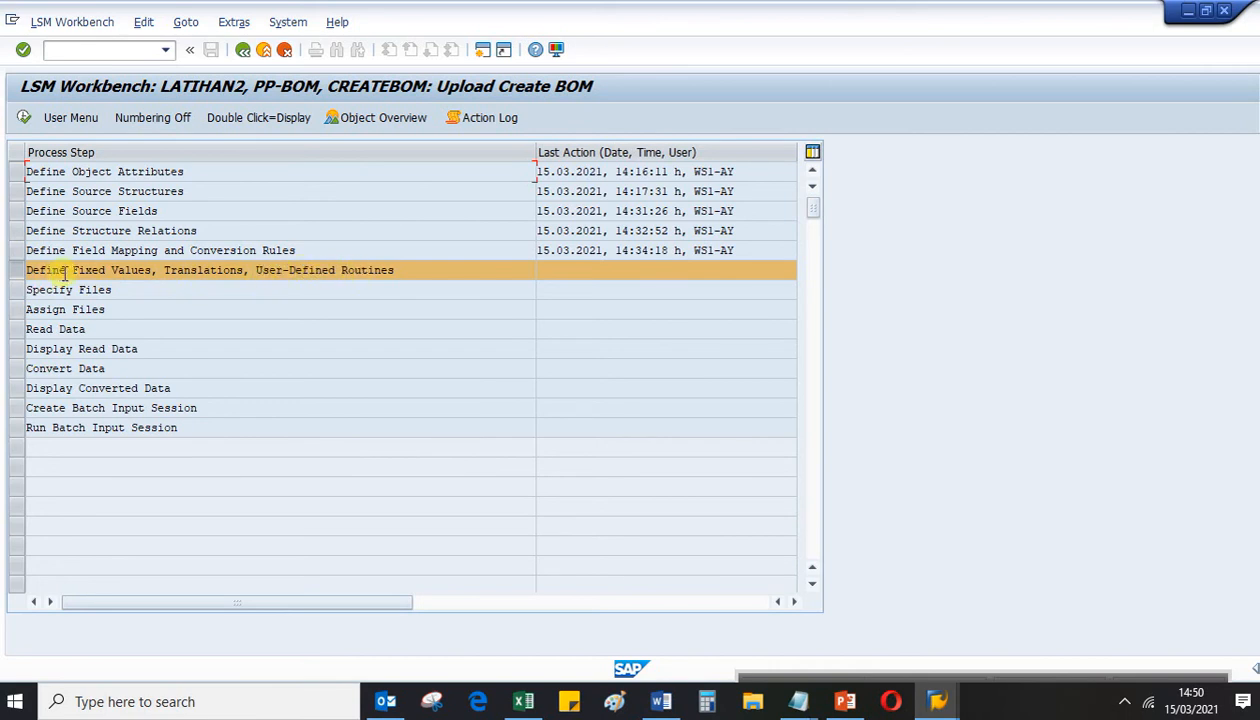
Open the fixed values, translations and user-defined routines, view the LATIHAN2 project's details, and return to the process steps
left_click(26, 118)
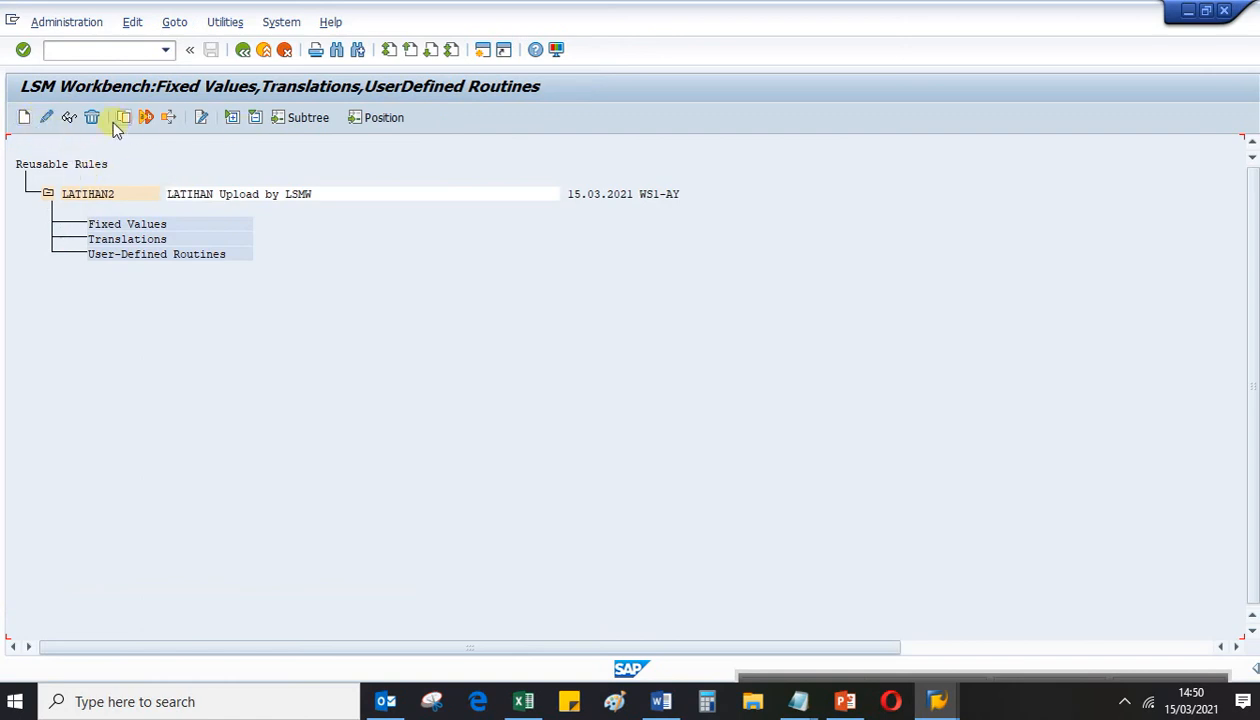
double_click(97, 195)
left_click(556, 295)
double_click(112, 198)
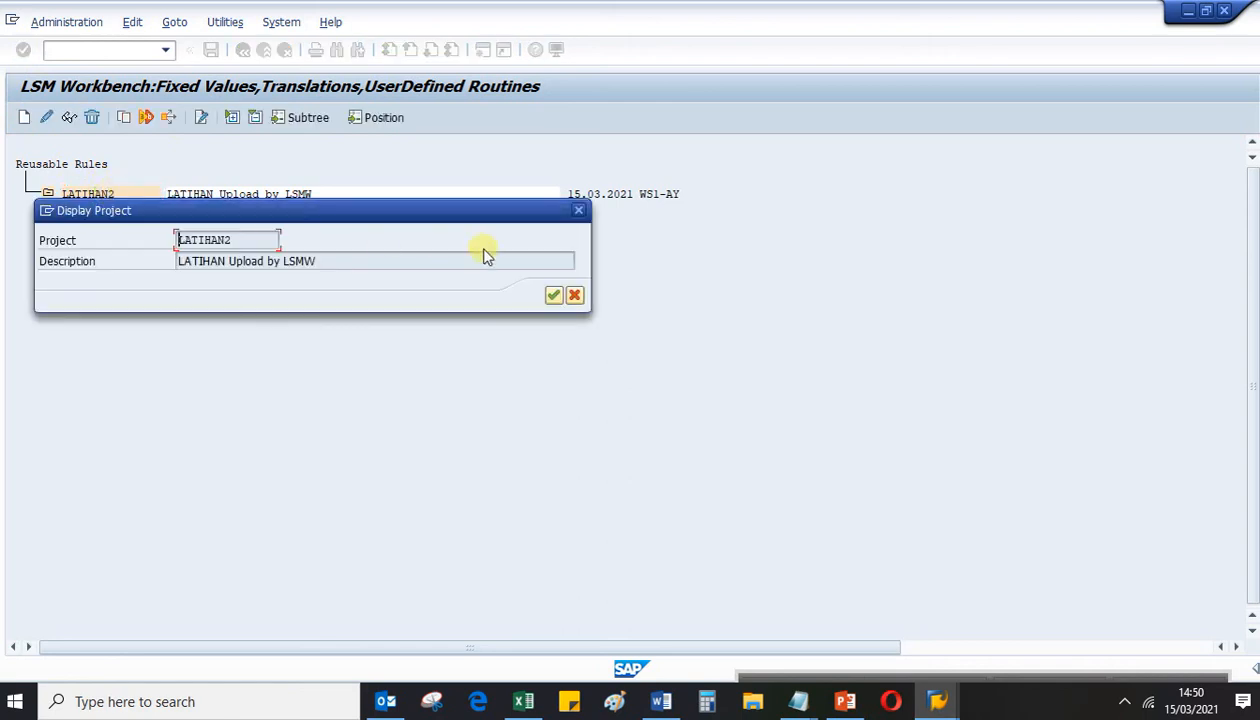
left_click(553, 295)
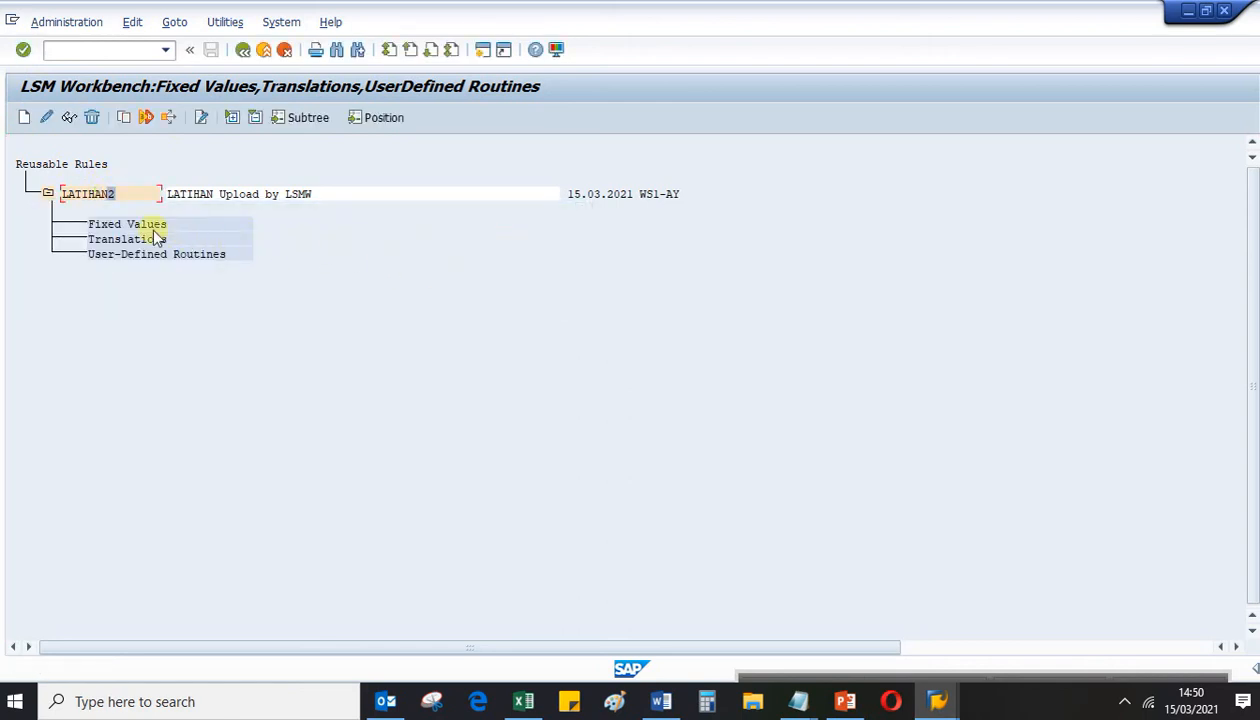
left_click(72, 21)
mouse_move(178, 30)
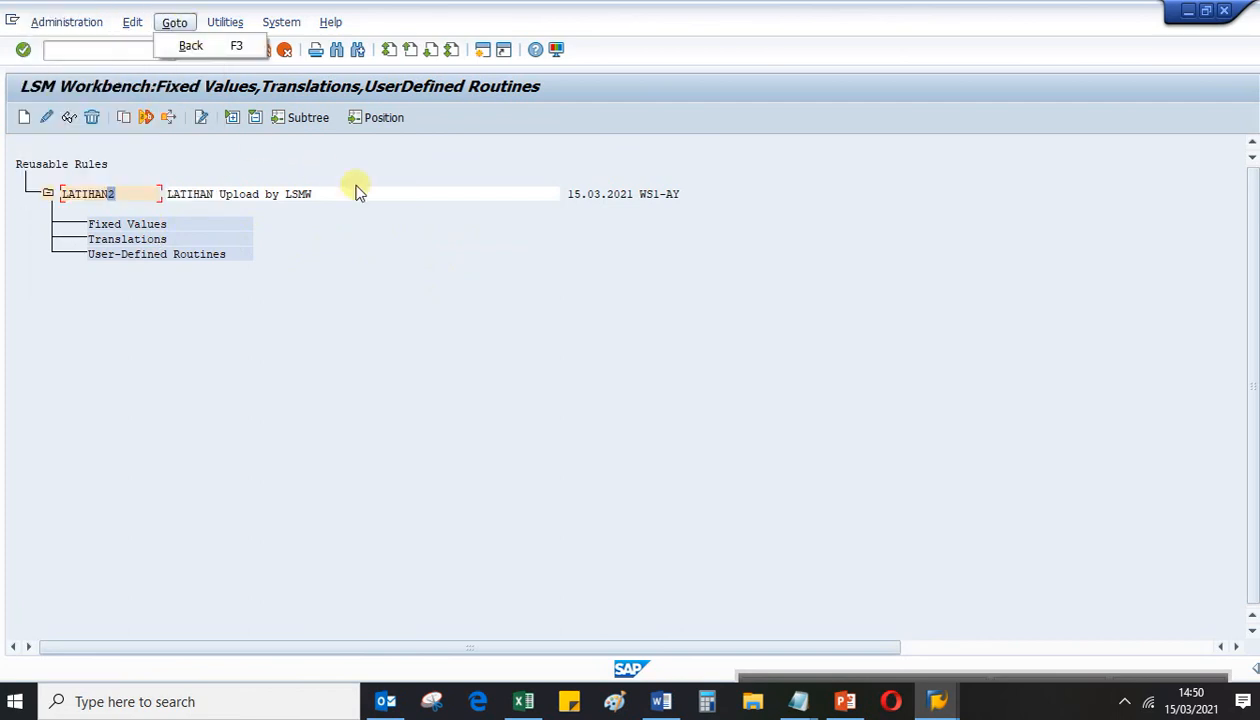
left_click(145, 190)
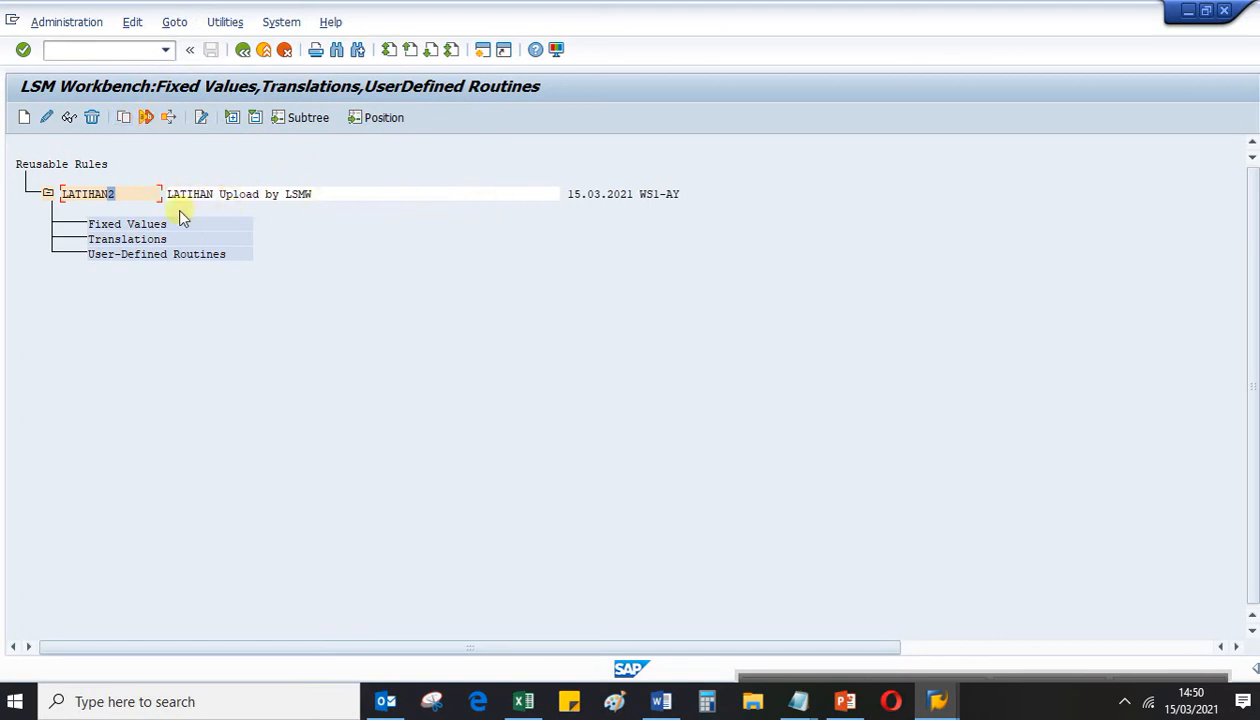
left_click(242, 50)
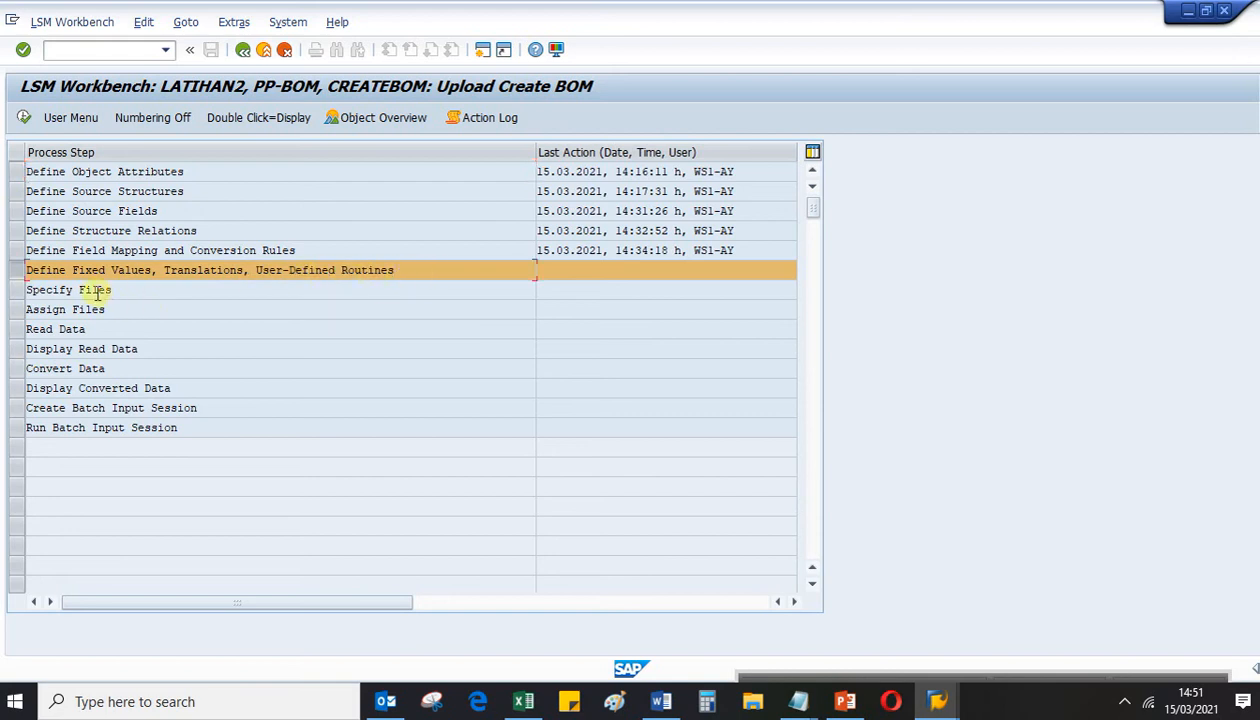
Open the Specify Files process step of CREATEBOM and put it in change mode
left_click(18, 292)
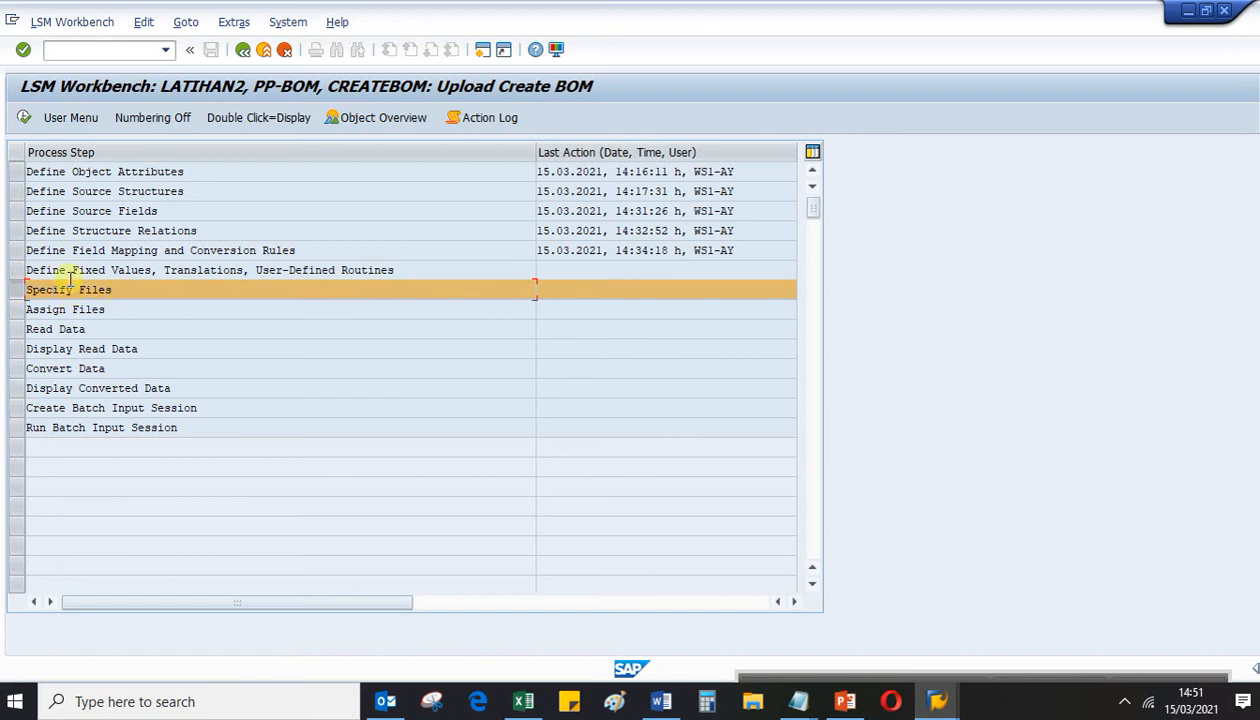
left_click(23, 117)
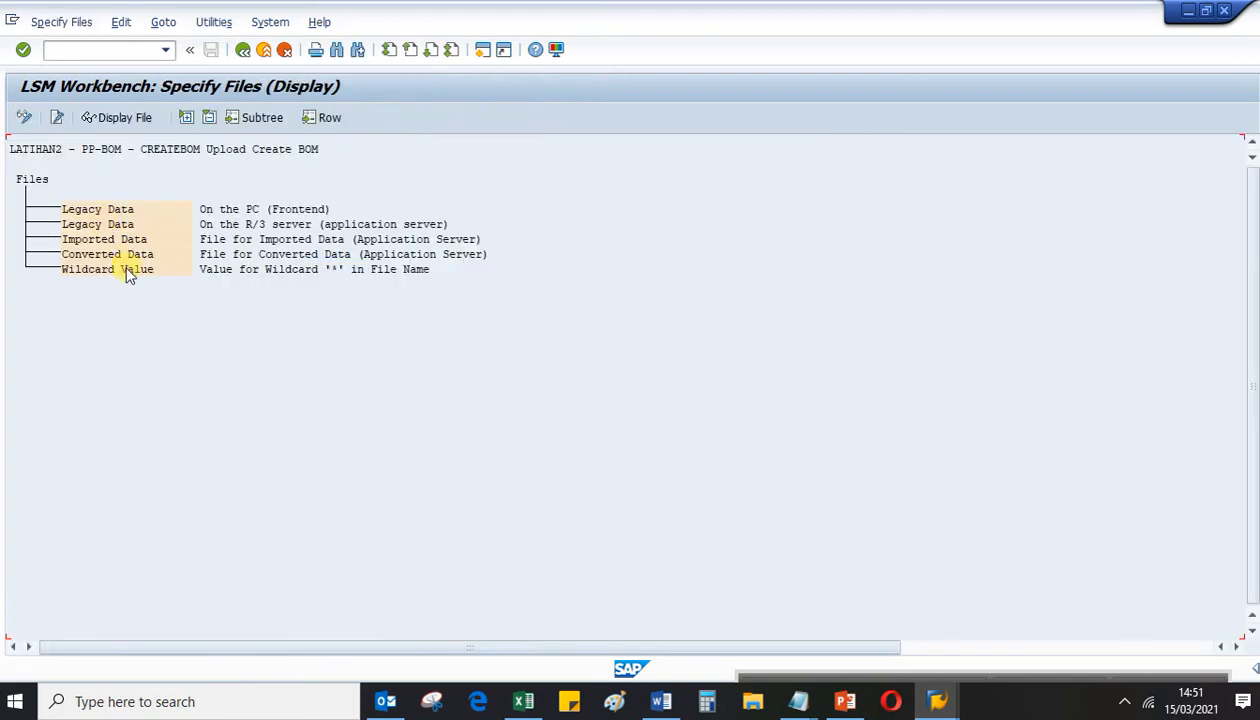
left_click(23, 118)
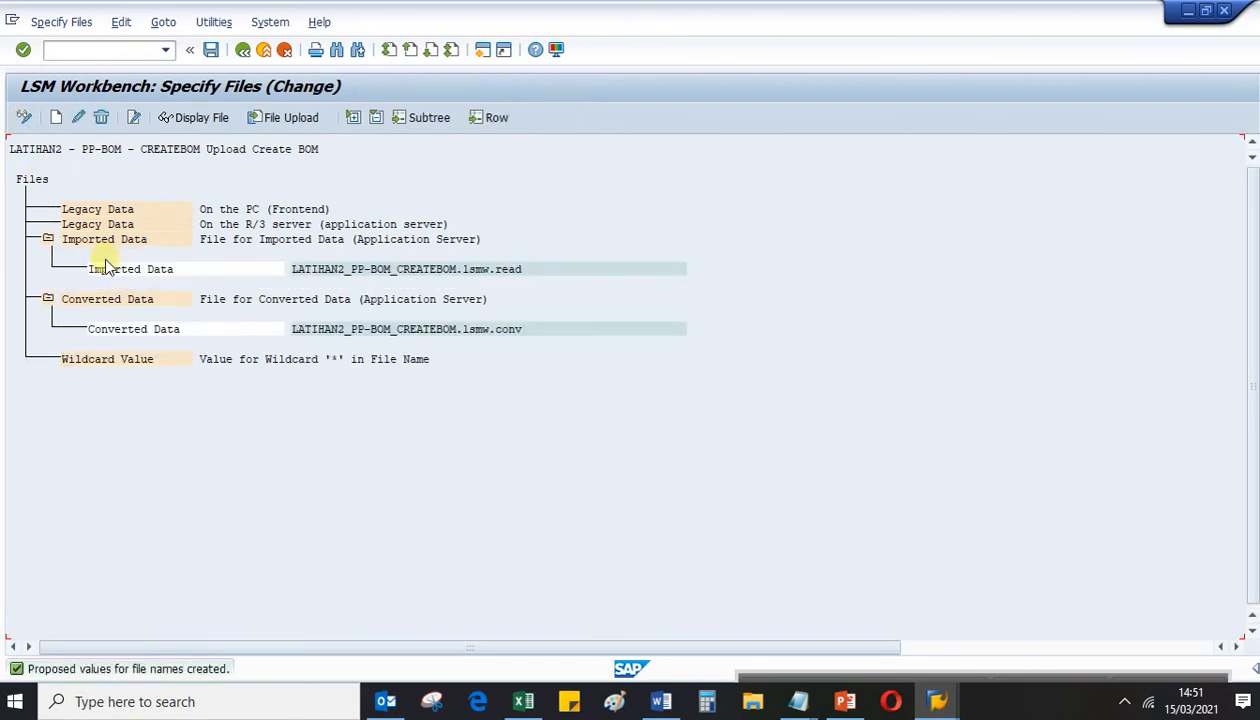
Switch to the lsmw.xlsx workbook in Excel and copy the three BOM data rows B16:L18 on Sheet2, without the headers
left_click(526, 704)
left_click(178, 533)
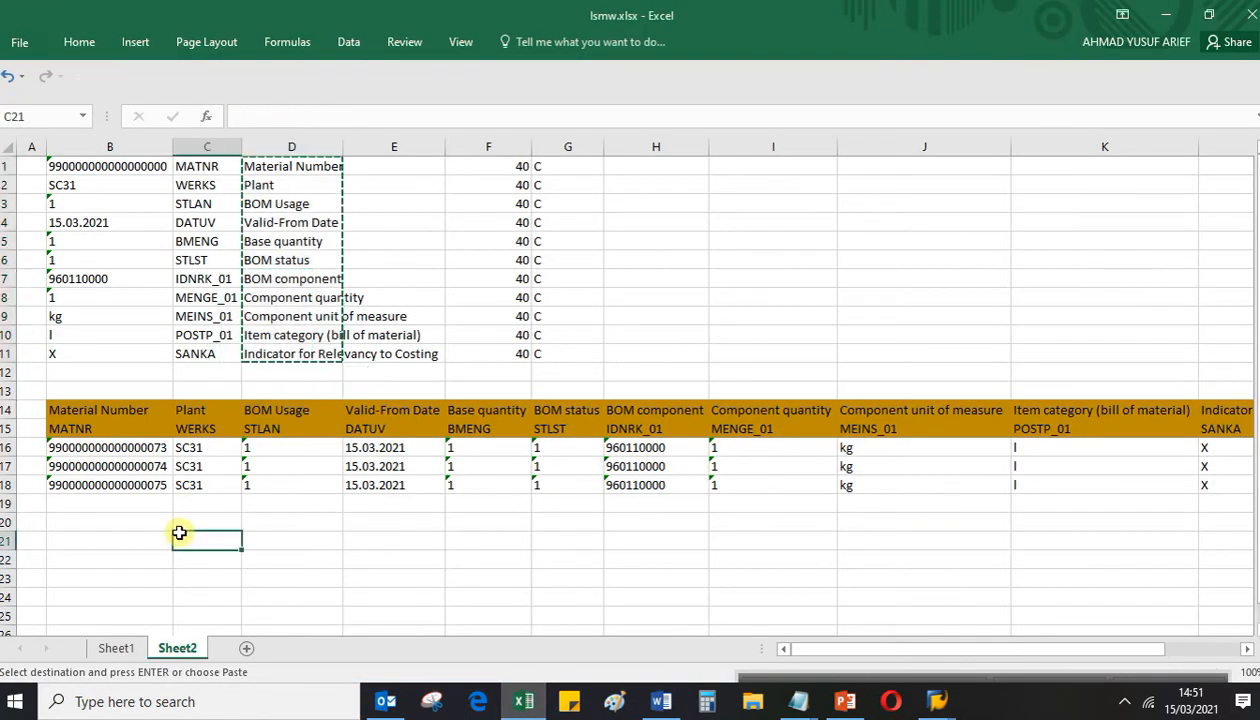
left_click(92, 448)
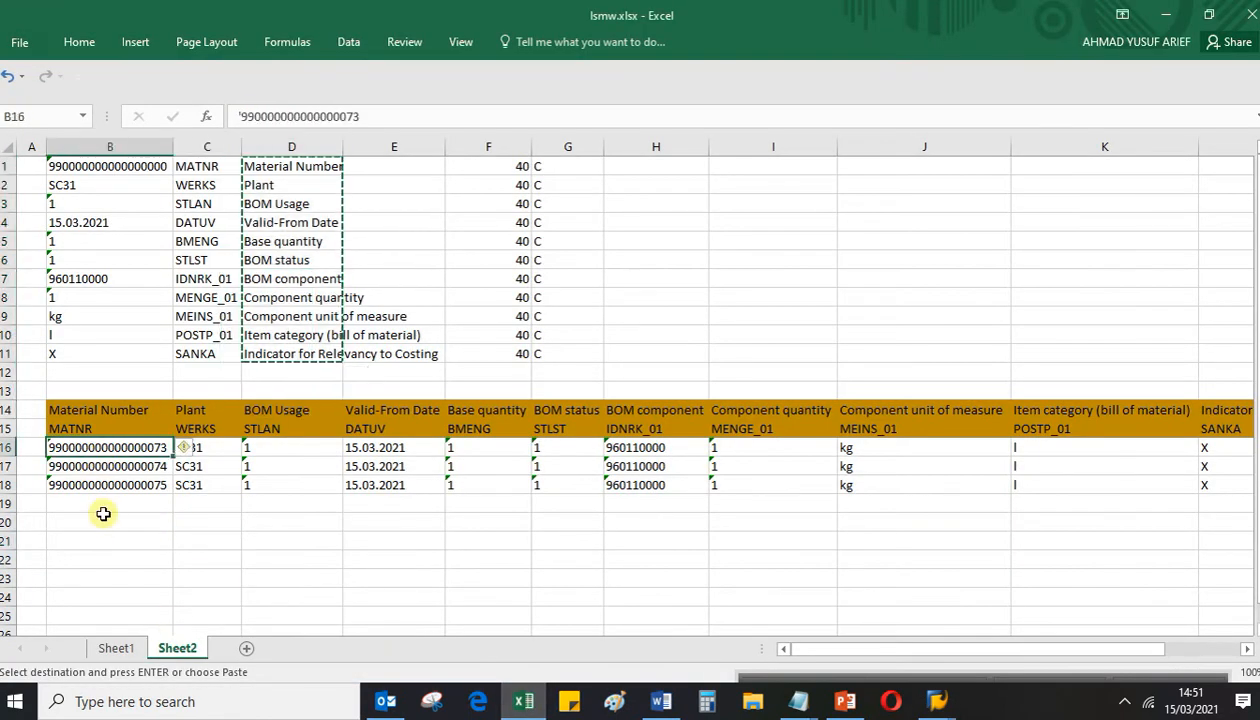
left_click(180, 519)
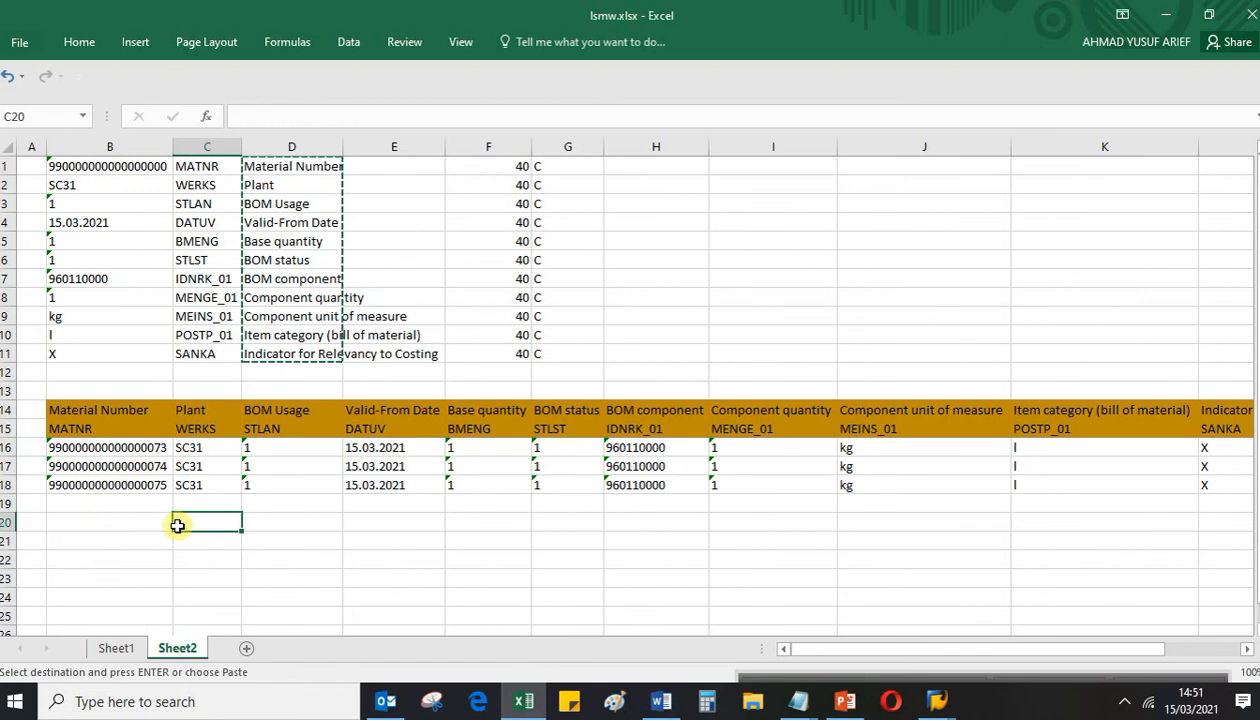
key("Left")
key("Up")
key("Up")
key("Up")
key("Up")
key("shift+Down")
key("shift+Down")
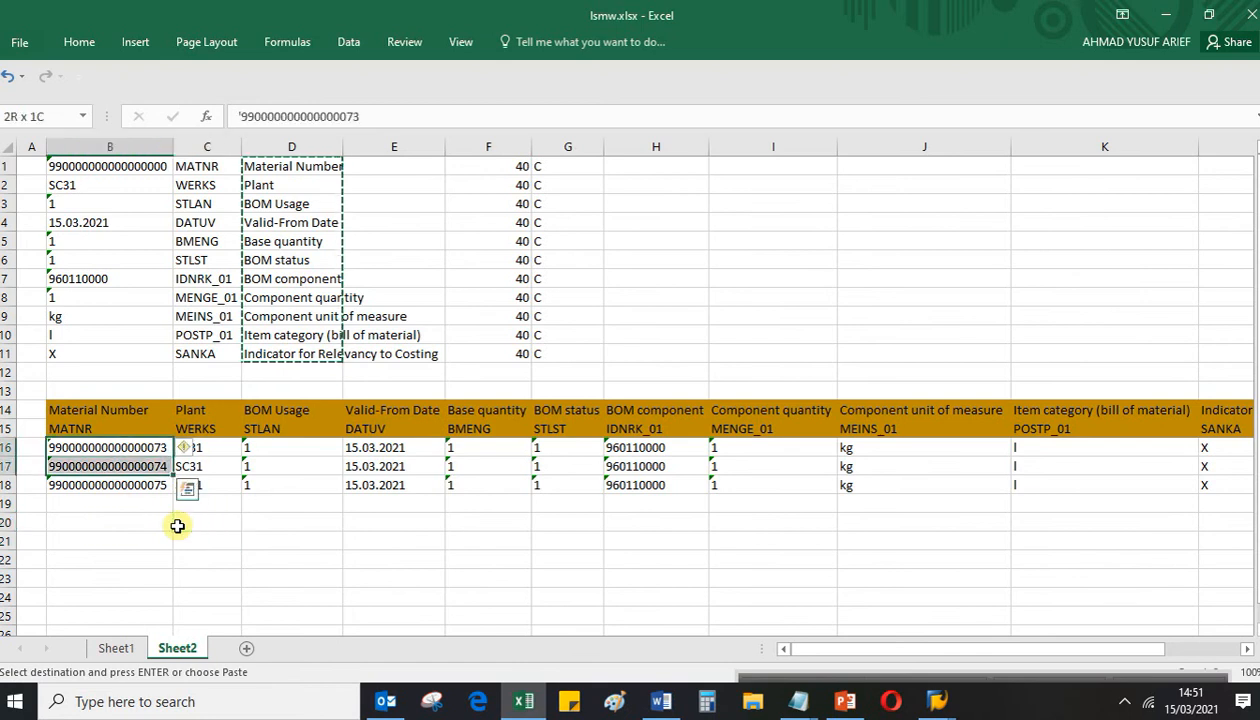
key("shift+Right")
key("shift+Right")
key("shift+Right")
key("shift+Right")
key("shift+Right")
key("shift+Right")
key("shift+Right")
key("shift+Right")
key("shift+Right")
key("shift+Right")
key("shift+Right")
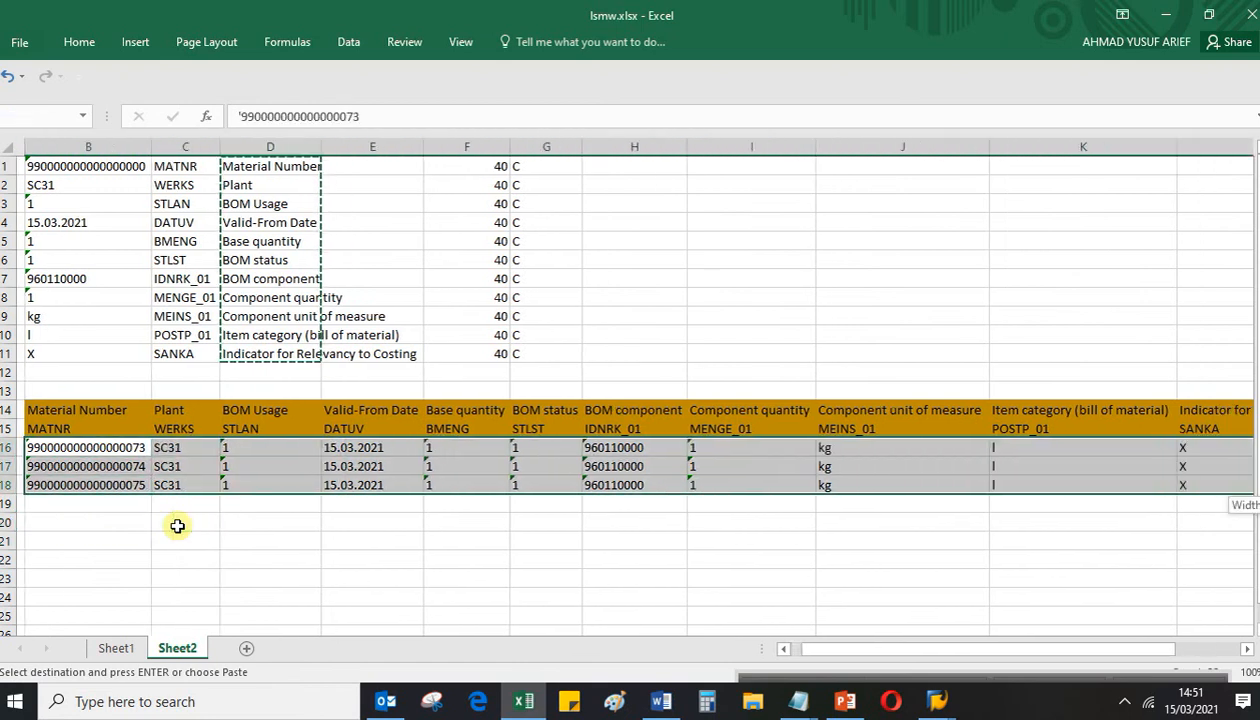
key("shift+Left")
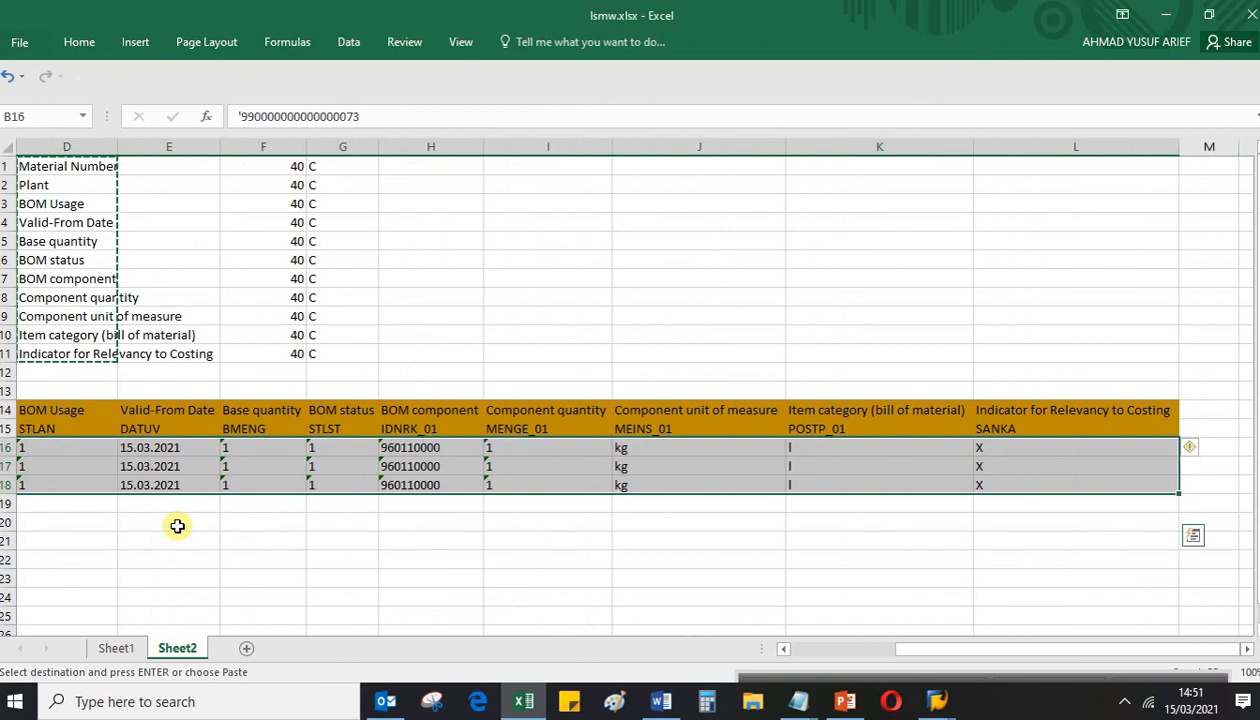
key("ctrl+c")
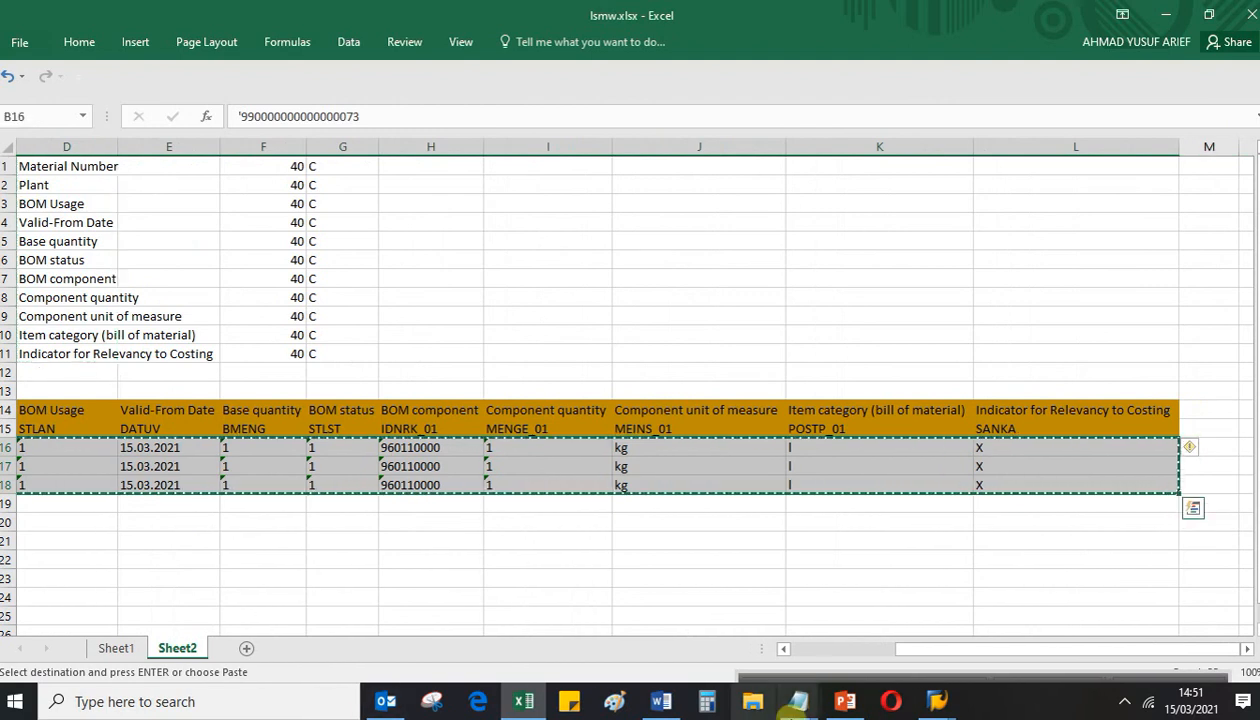
Switch to Notepad, open a new window, widen it, and paste the copied BOM rows into it
mouse_move(807, 697)
left_click(695, 529)
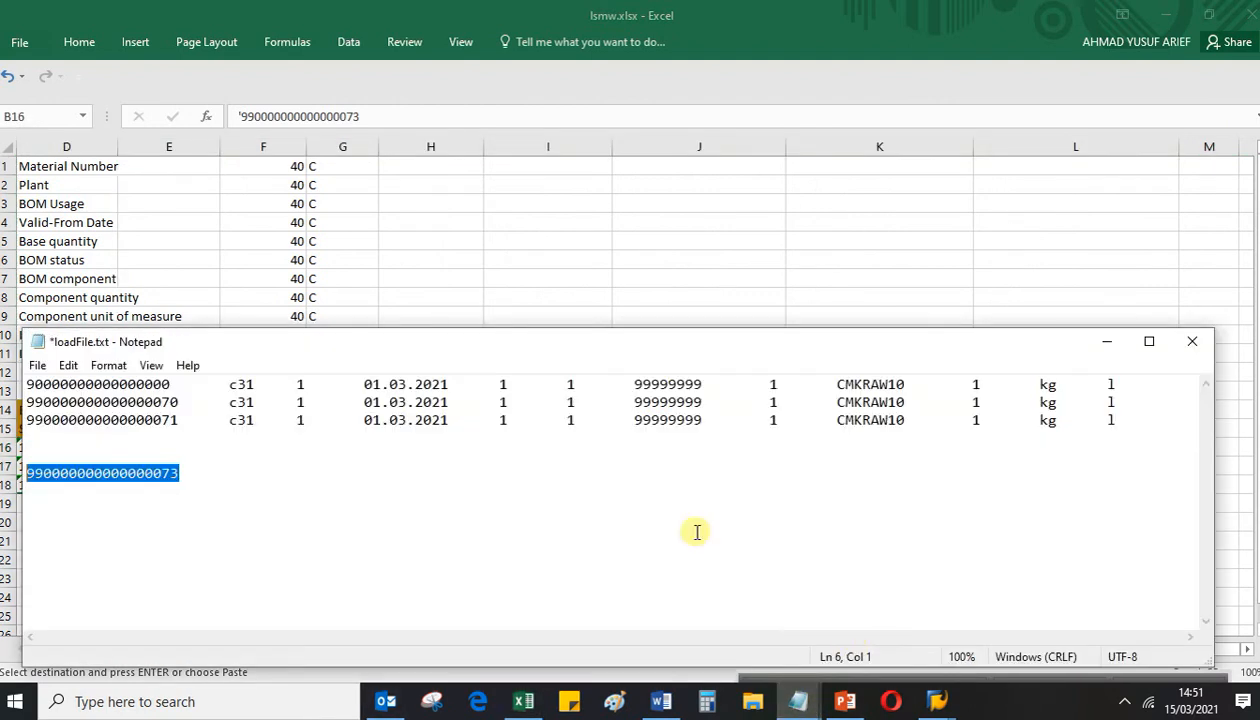
left_click(37, 365)
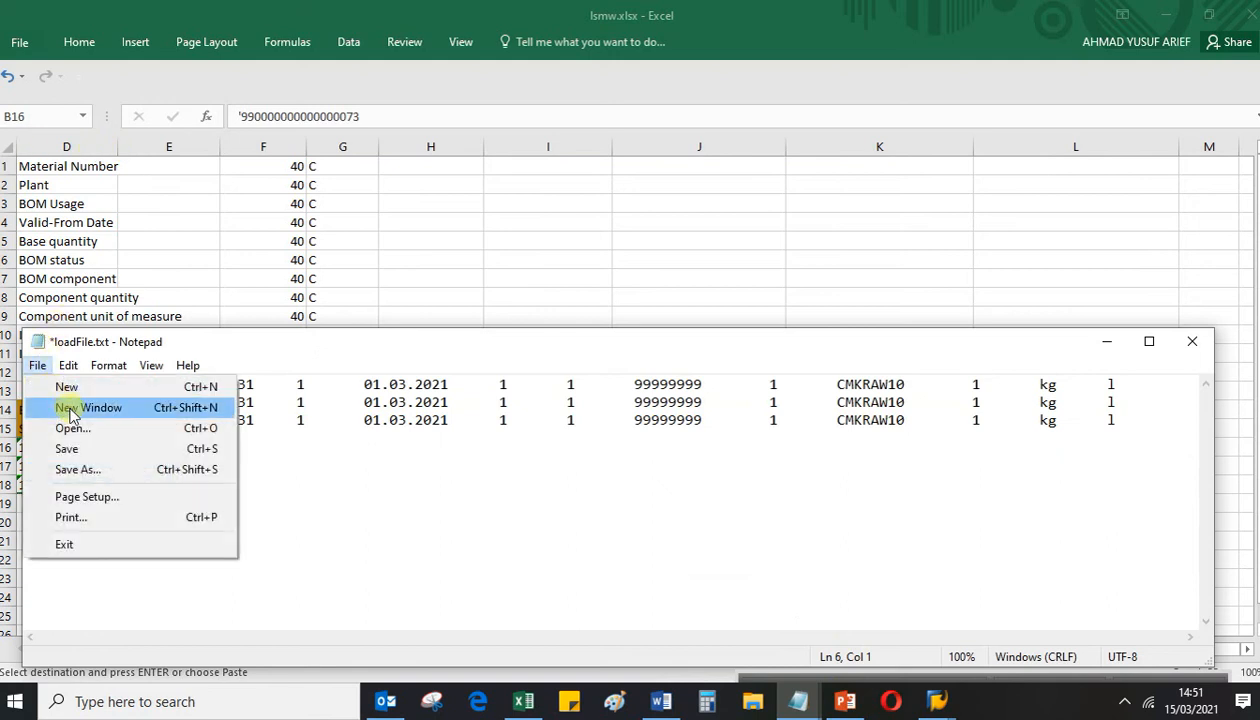
left_click(72, 410)
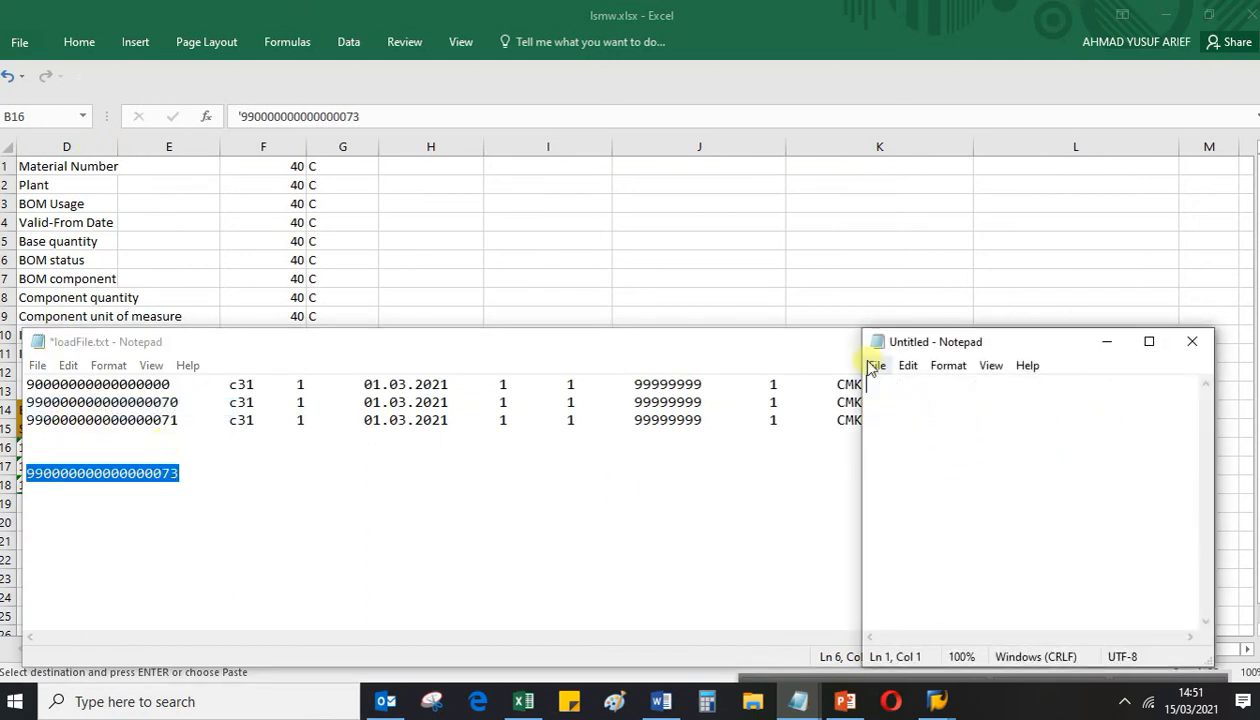
left_click_drag(861, 446, 48, 438)
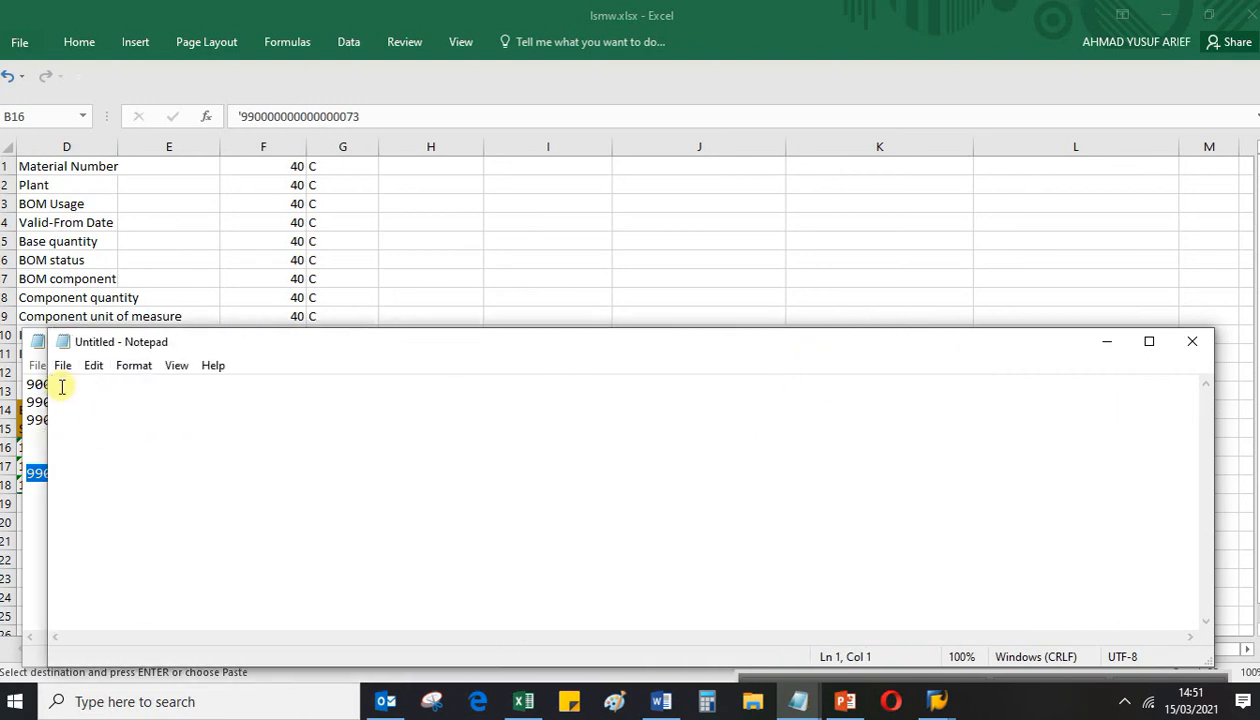
key("ctrl+v")
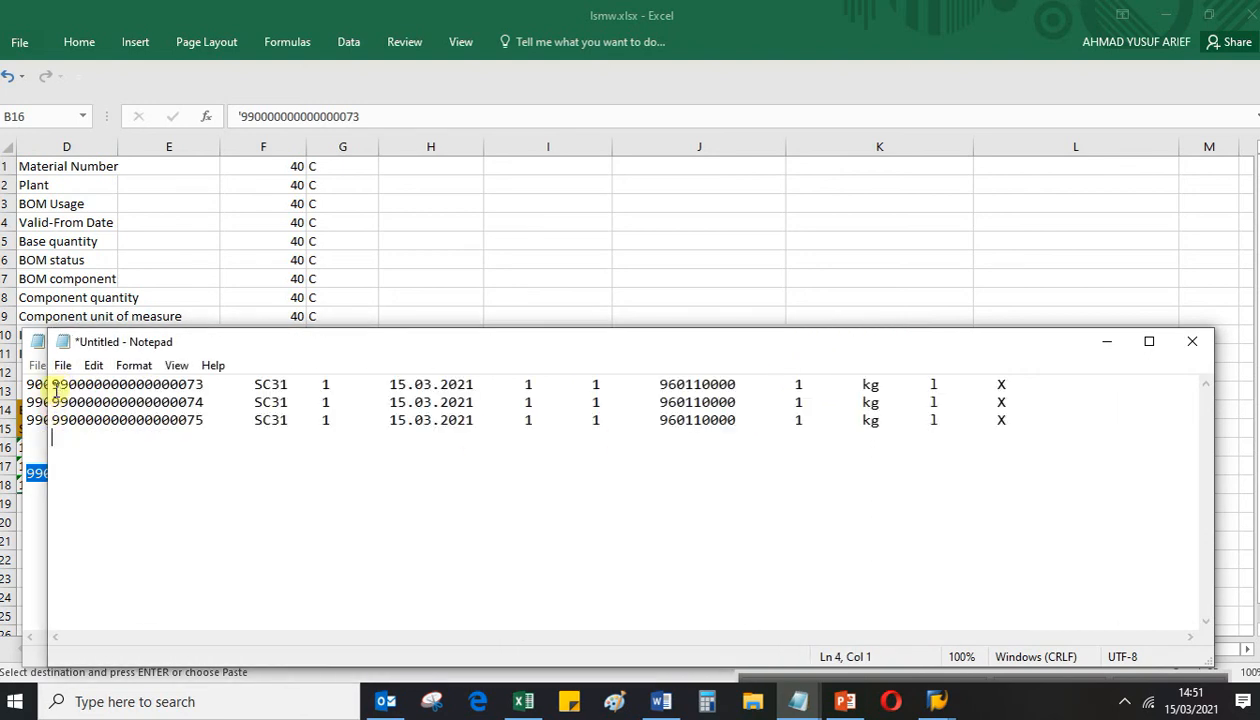
Save the pasted BOM data as text file bomUpl on the Data (D:) drive
left_click(62, 366)
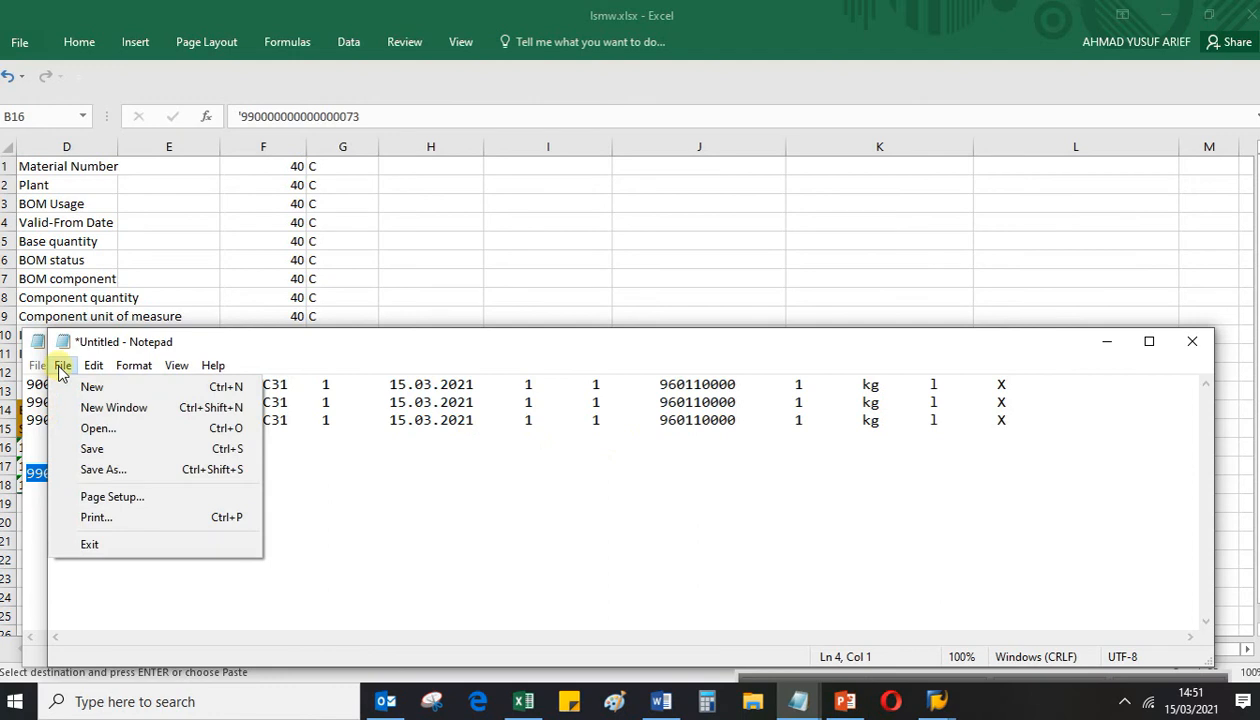
left_click(103, 470)
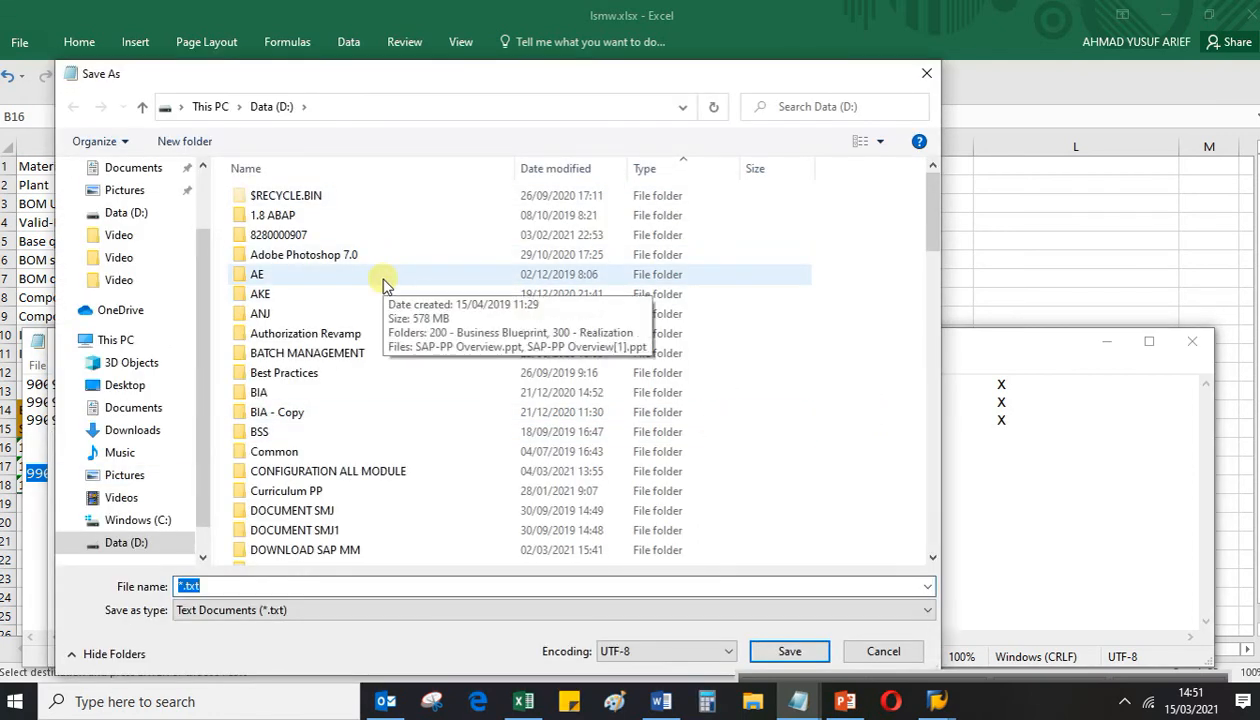
type("bomUpl")
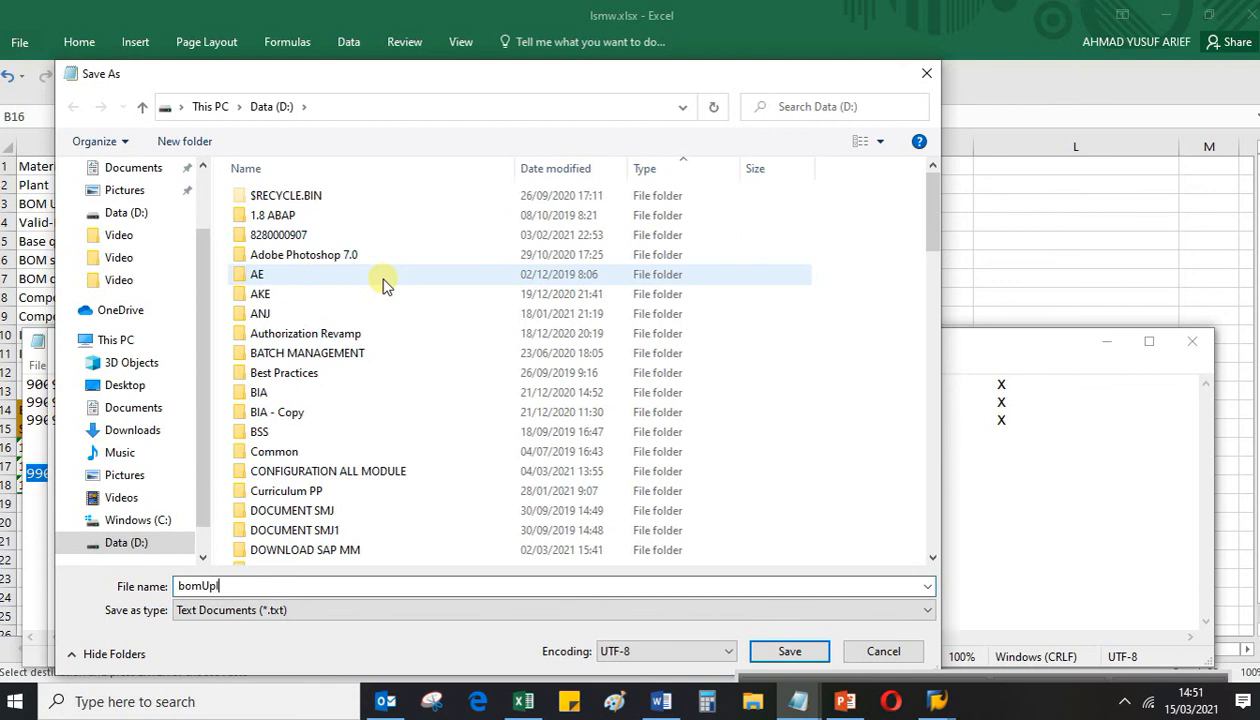
key("Return")
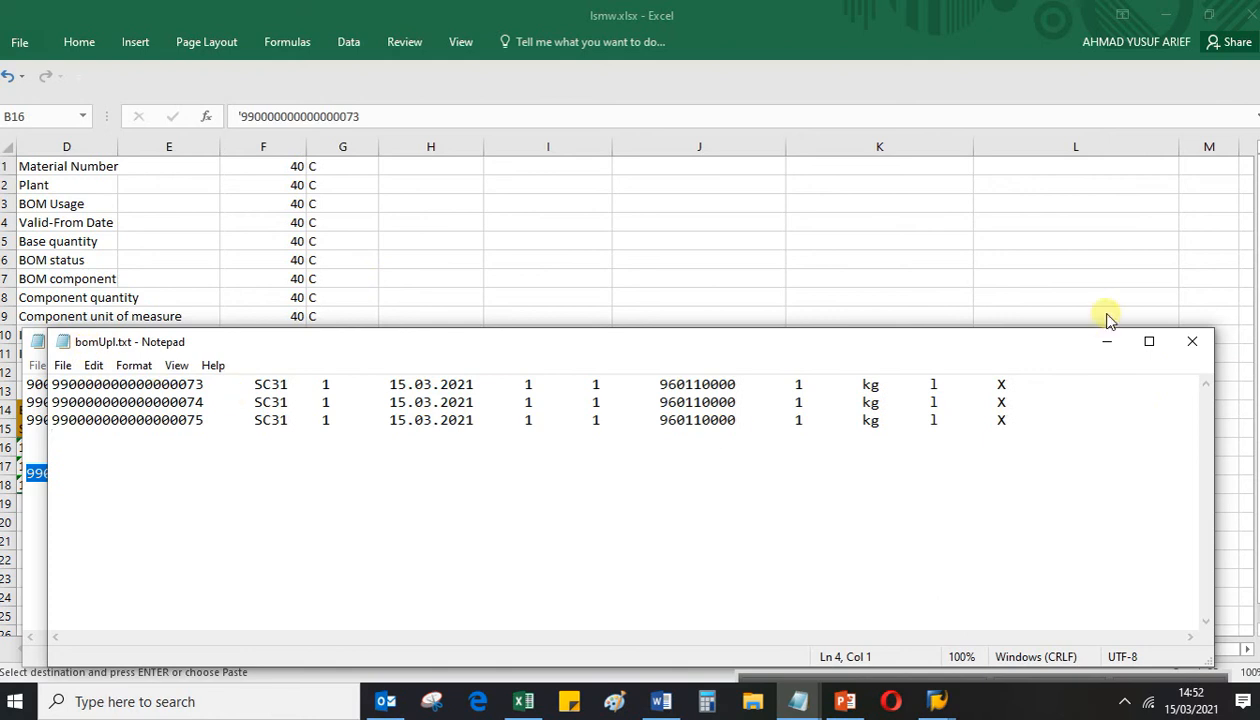
Switch back to SAP and open the file selection for the legacy data file on the PC (Frontend)
left_click(937, 701)
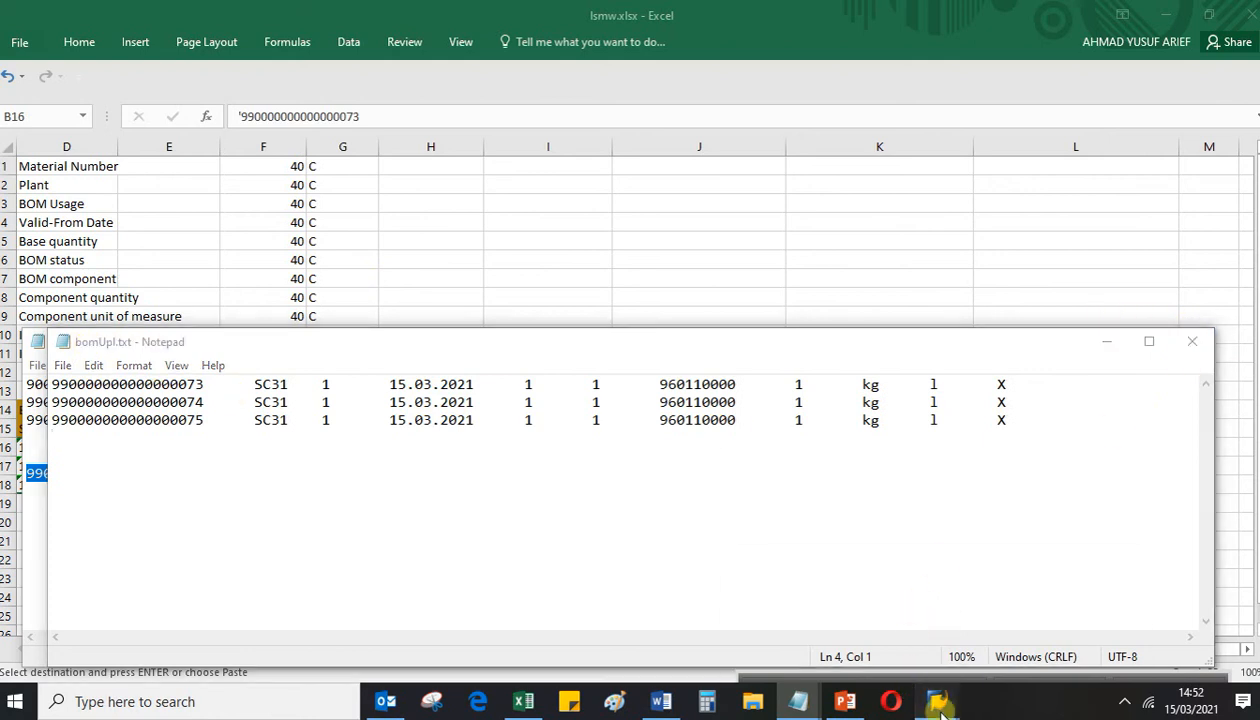
left_click(1052, 626)
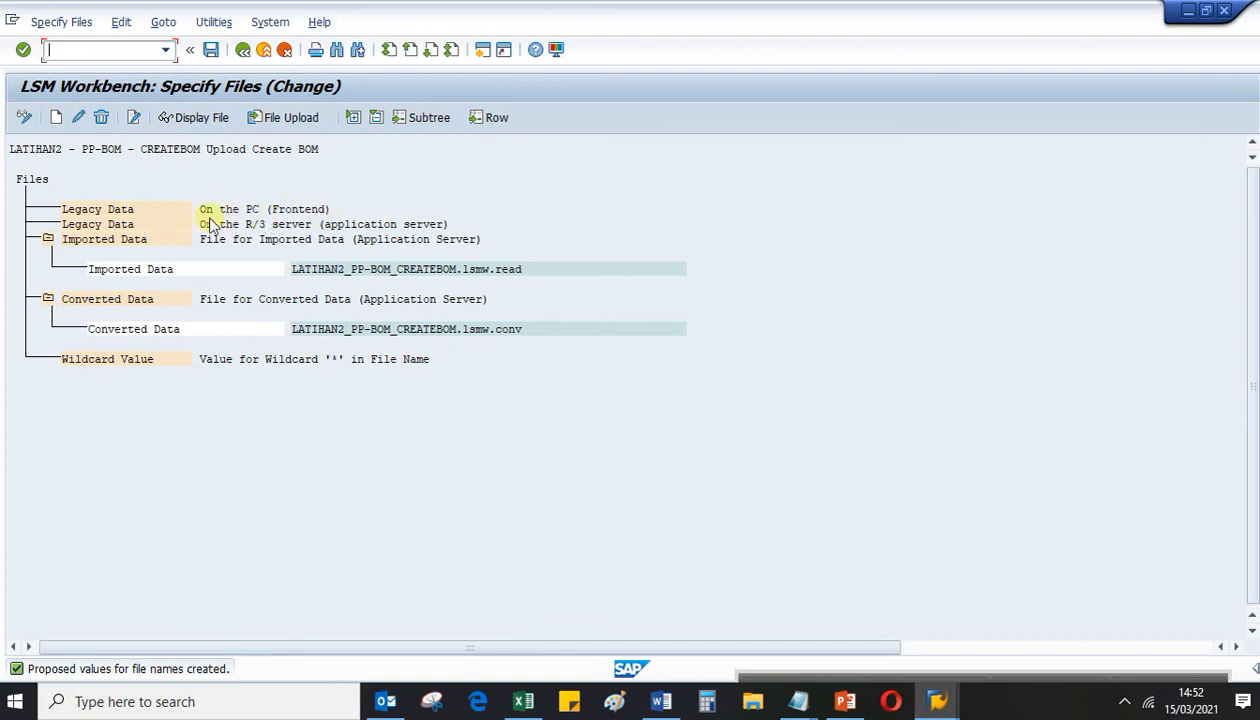
double_click(105, 212)
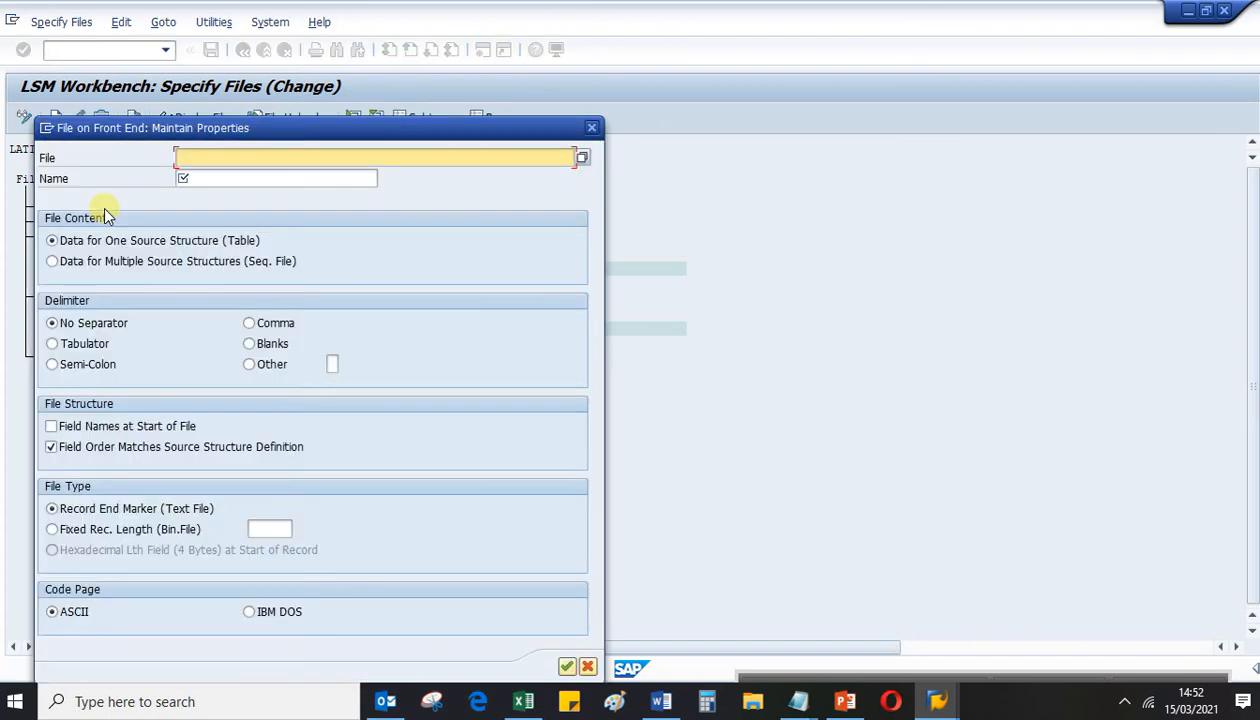
left_click(580, 158)
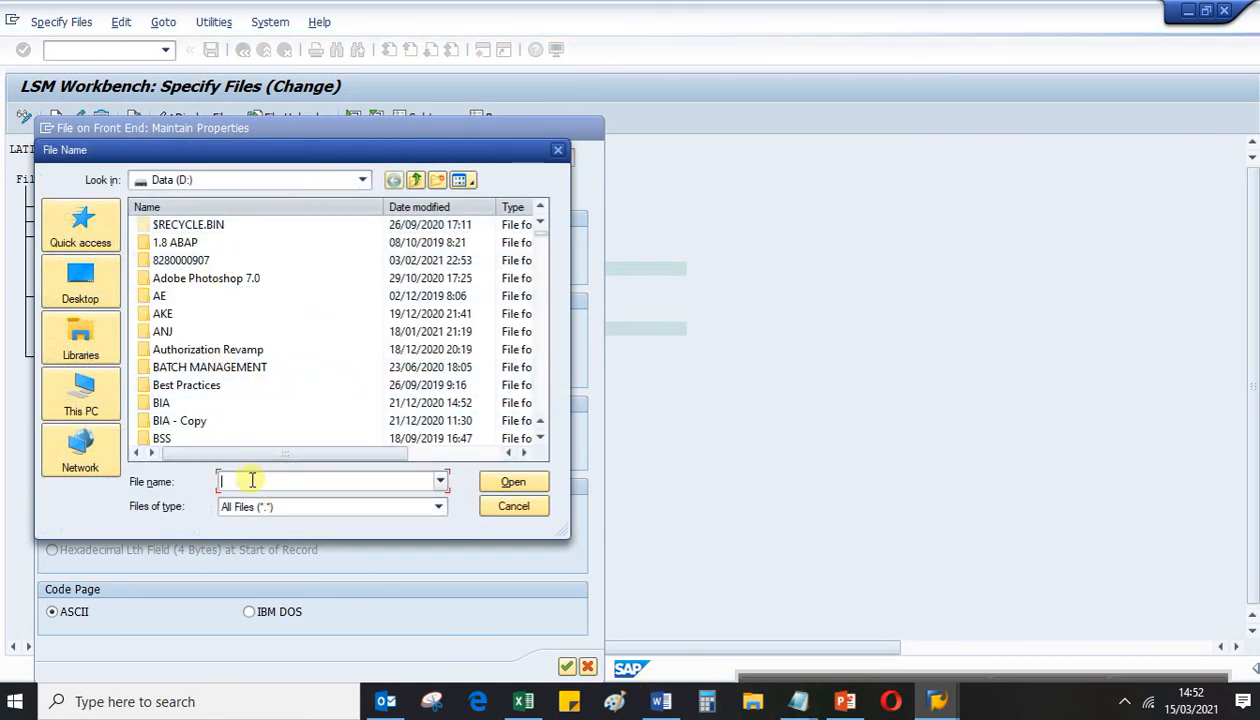
Check the saved BOM data file's name in Notepad and return to the file selection in SAP
type("lo")
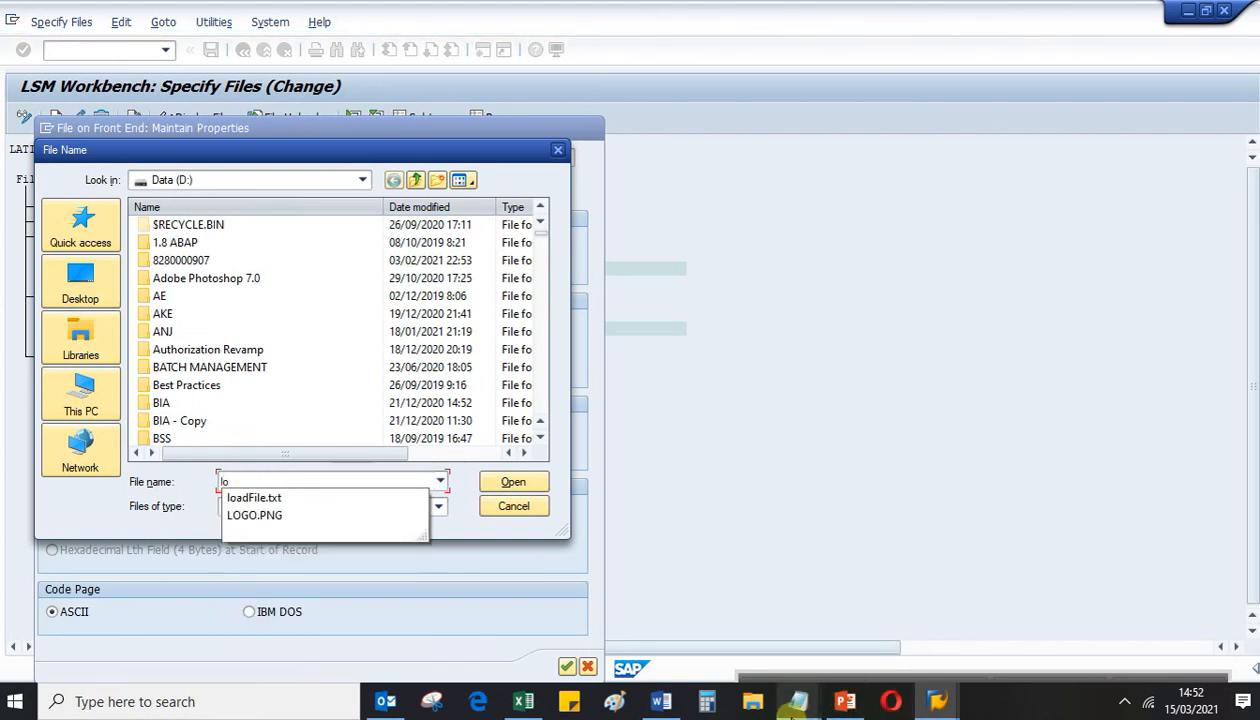
left_click(798, 701)
left_click(958, 612)
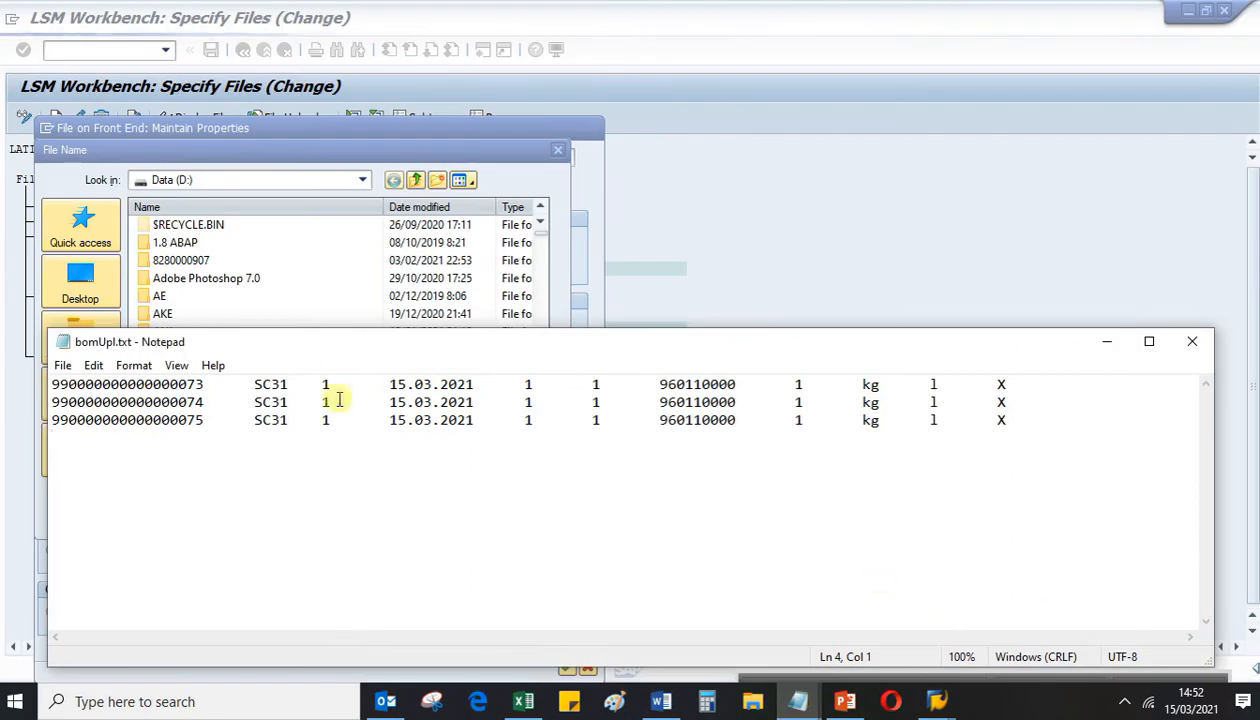
left_click(938, 701)
left_click(985, 663)
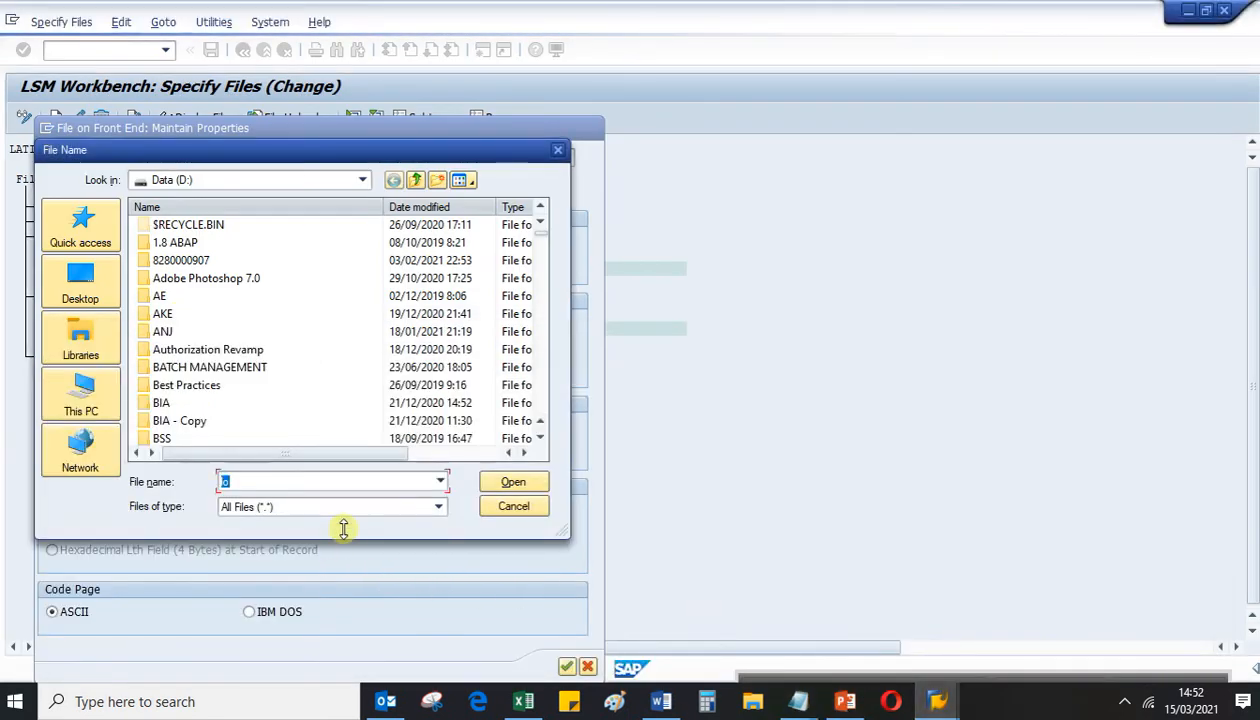
Choose bomUpl.txt on drive D: as the legacy data file and name it Upload BOM
type("B")
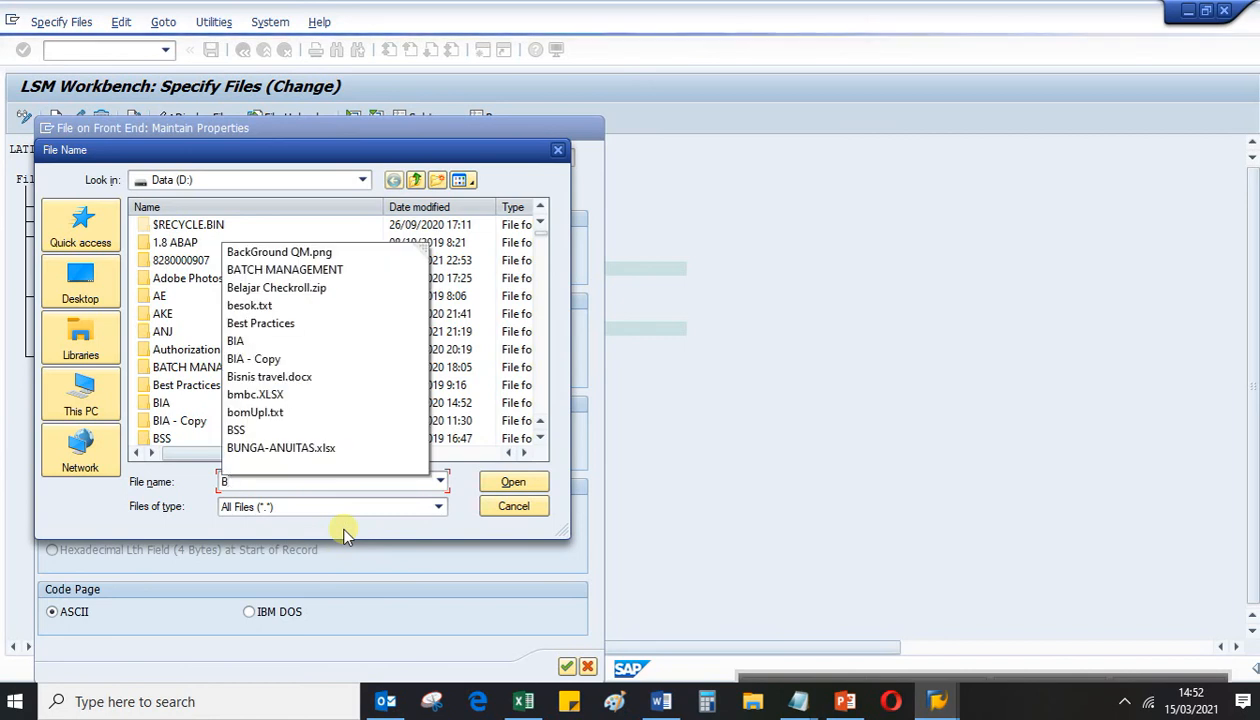
type("om")
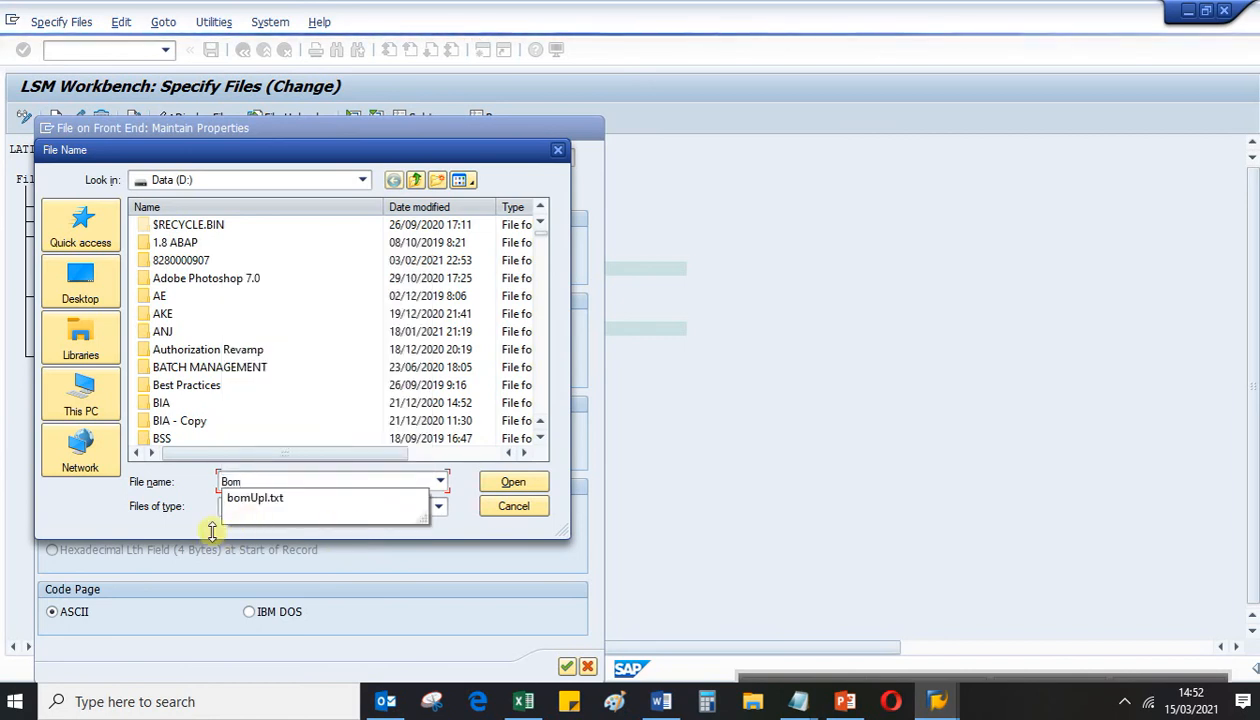
left_click(430, 497)
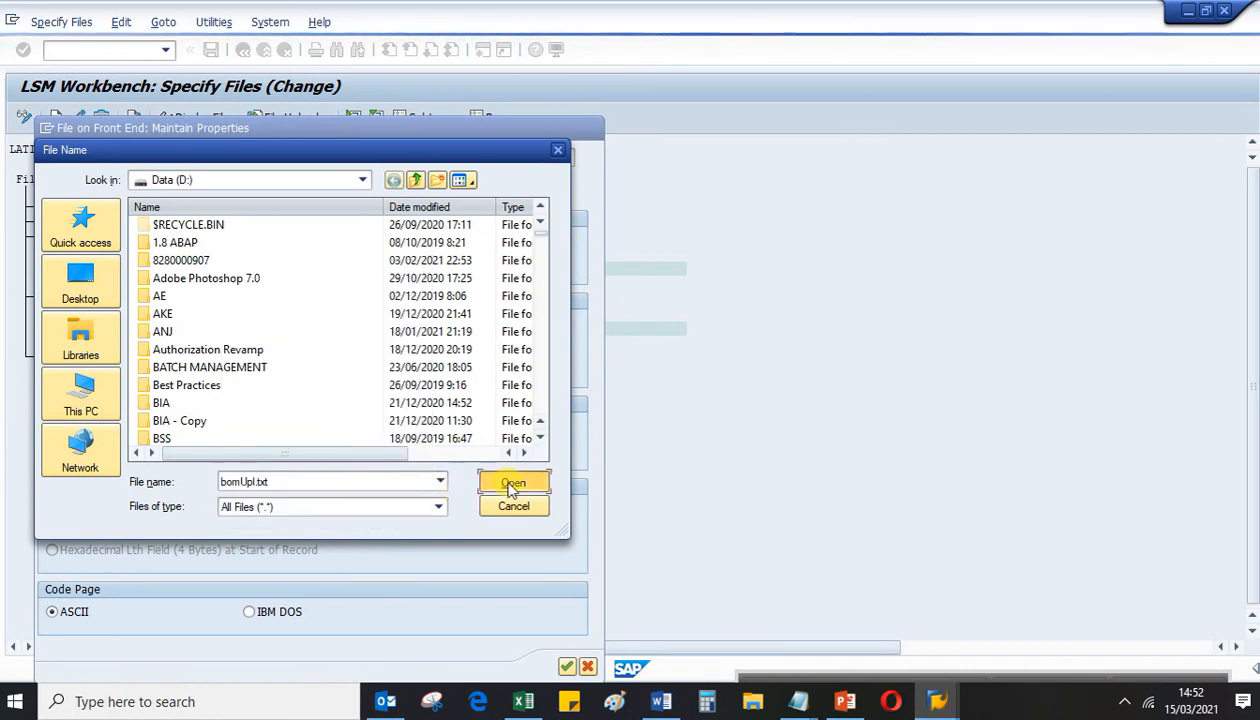
left_click(510, 486)
left_click(250, 179)
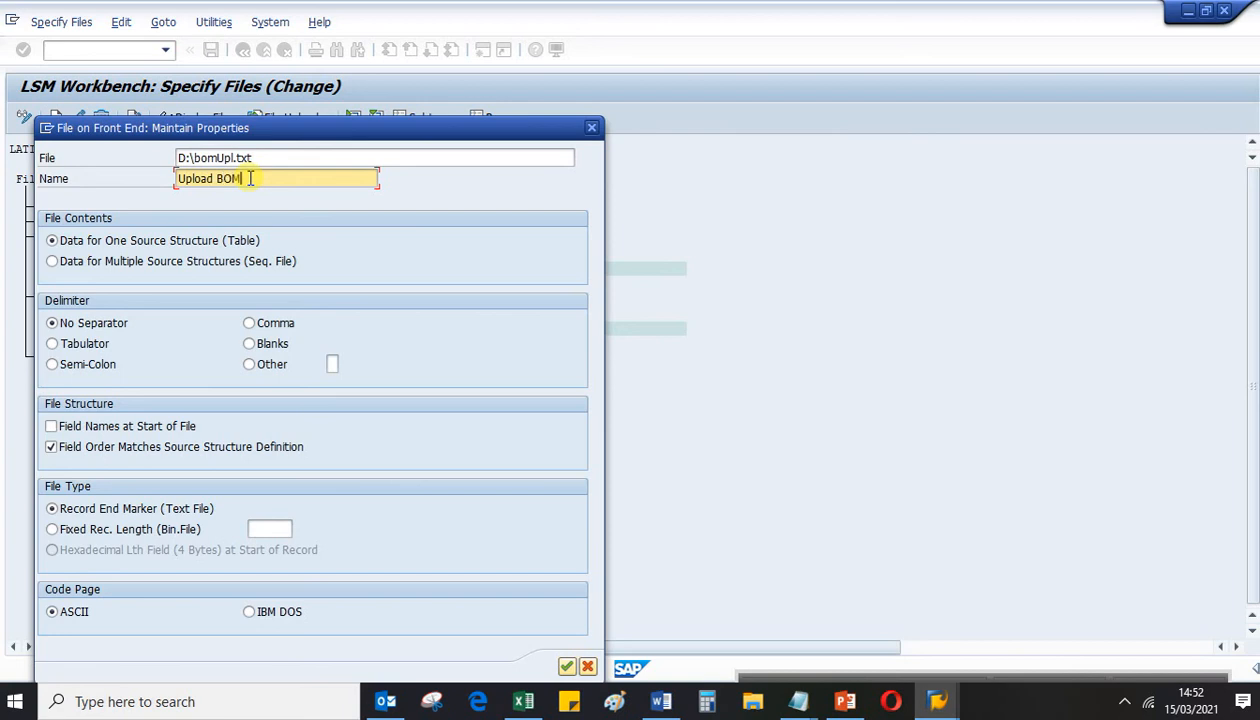
Set the file's delimiter to Tabulator, accept its properties, save the file specification and return to the process steps
left_click(51, 344)
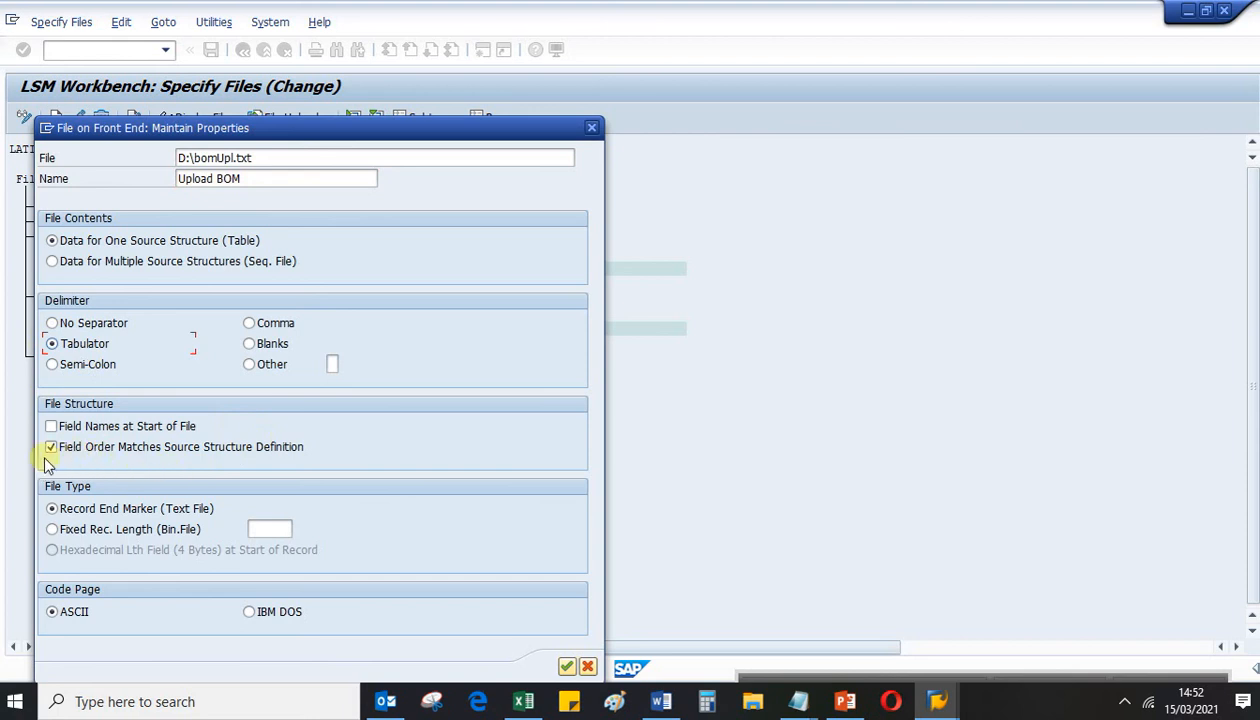
left_click_drag(343, 127, 417, 93)
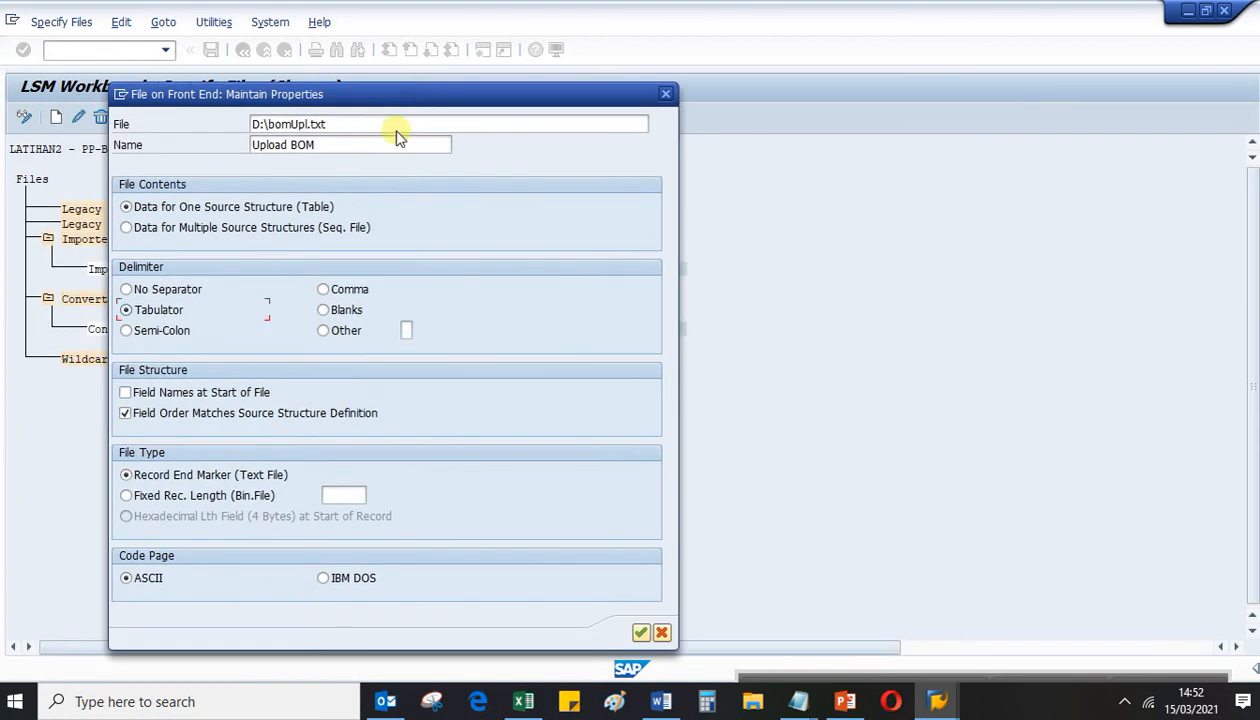
left_click(125, 393)
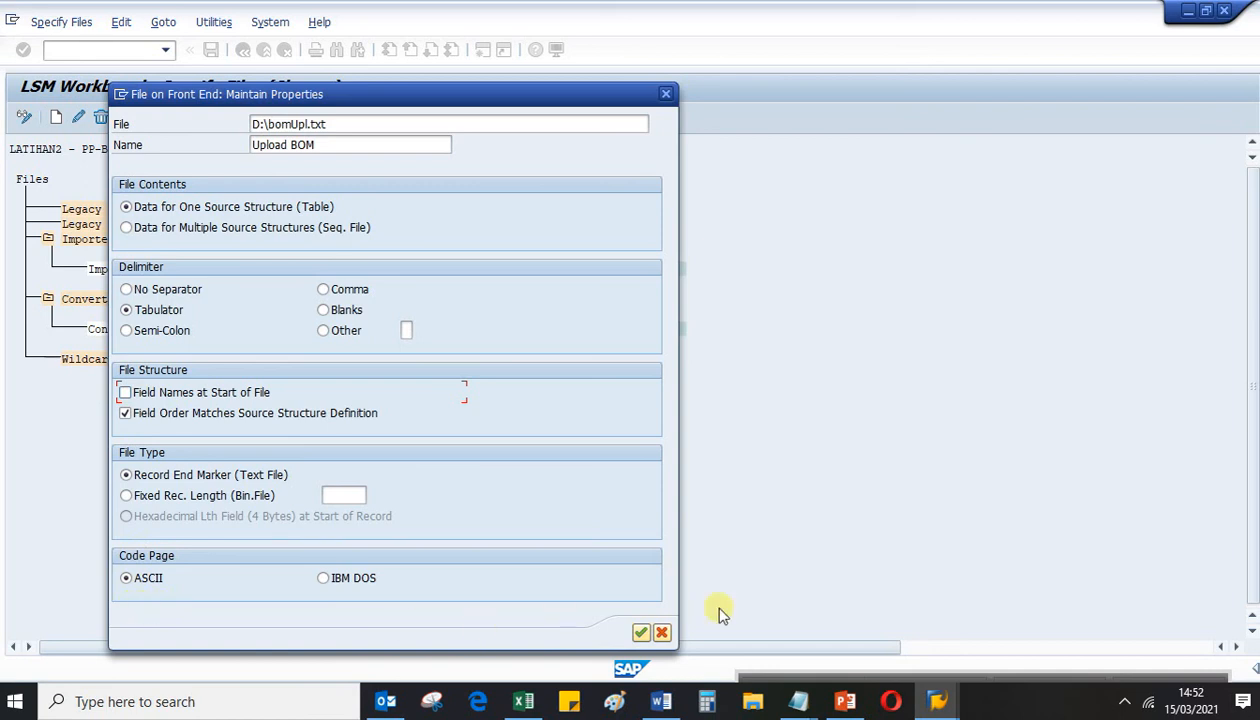
left_click(641, 632)
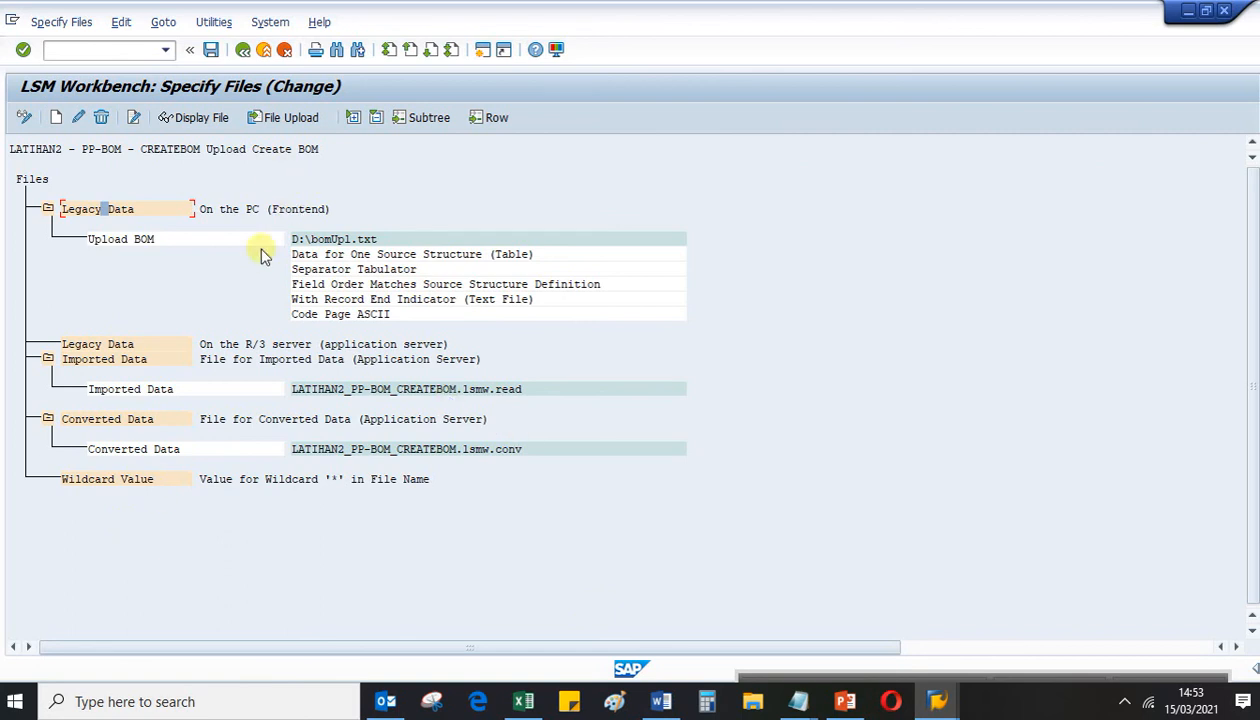
left_click(216, 53)
left_click(244, 50)
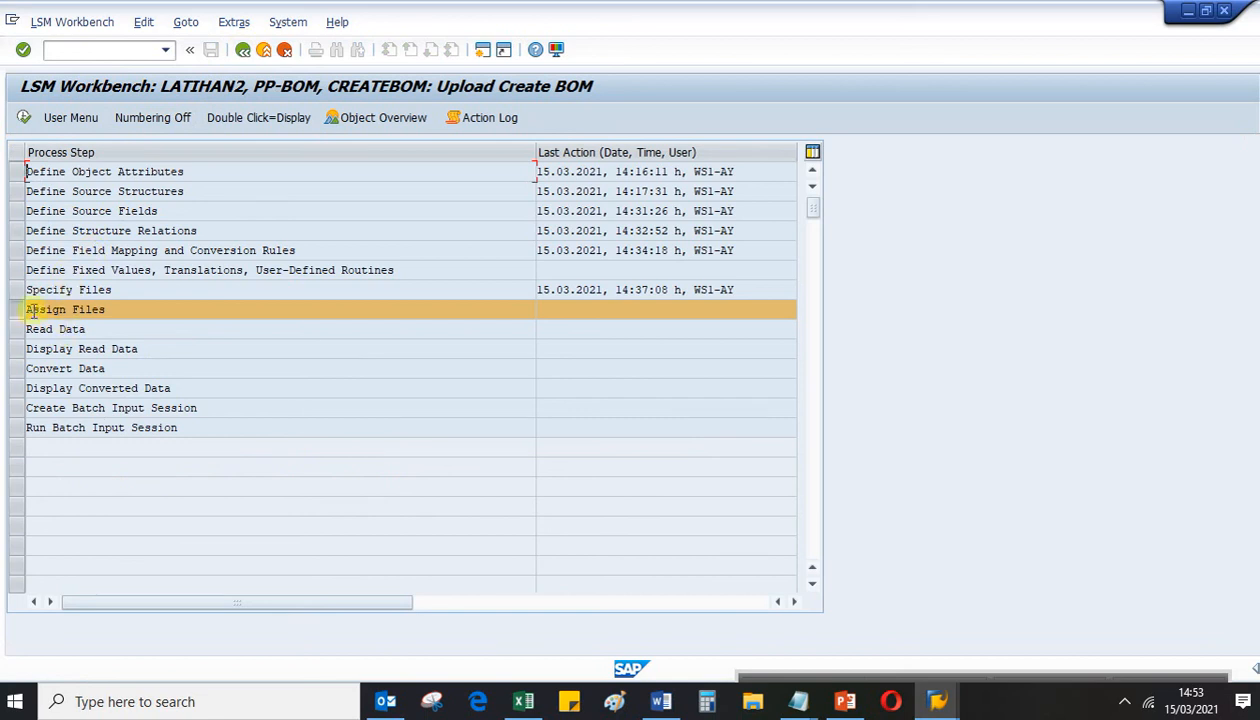
Save the assignment of bomUpl.txt to source structure STRUC_BOM2 in Assign Files, and open the Read Data process step
double_click(66, 309)
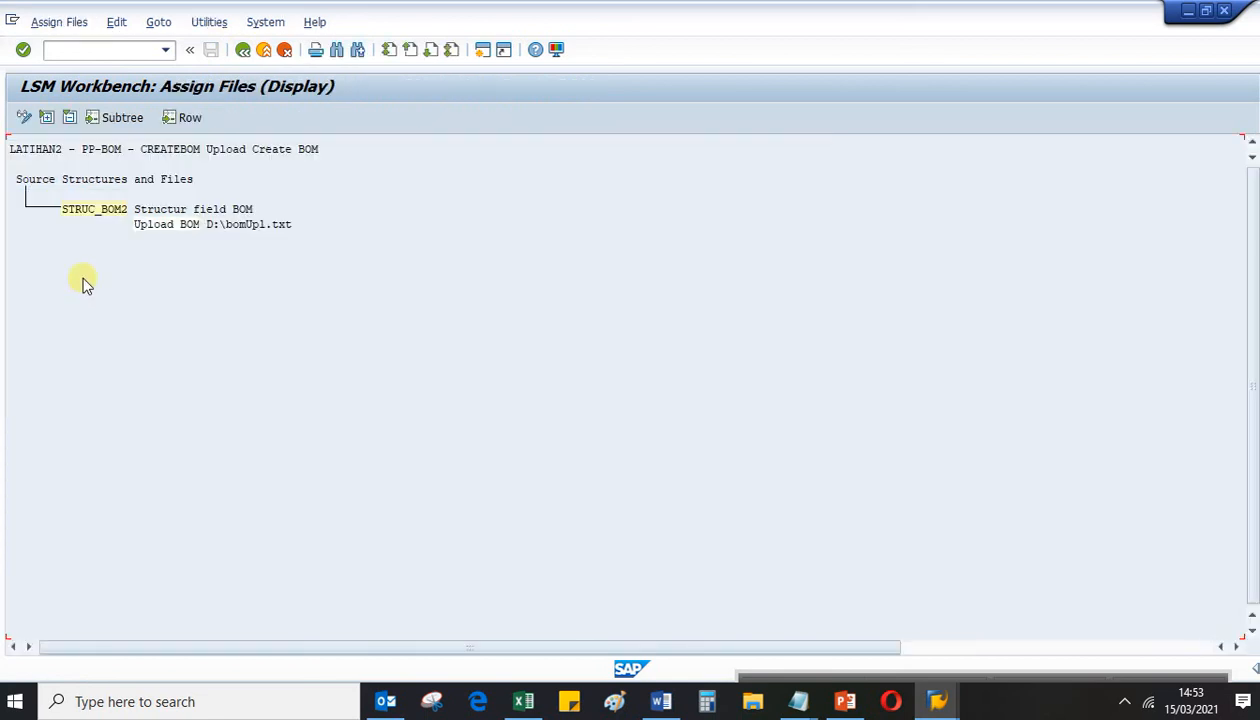
left_click(97, 212)
left_click(25, 118)
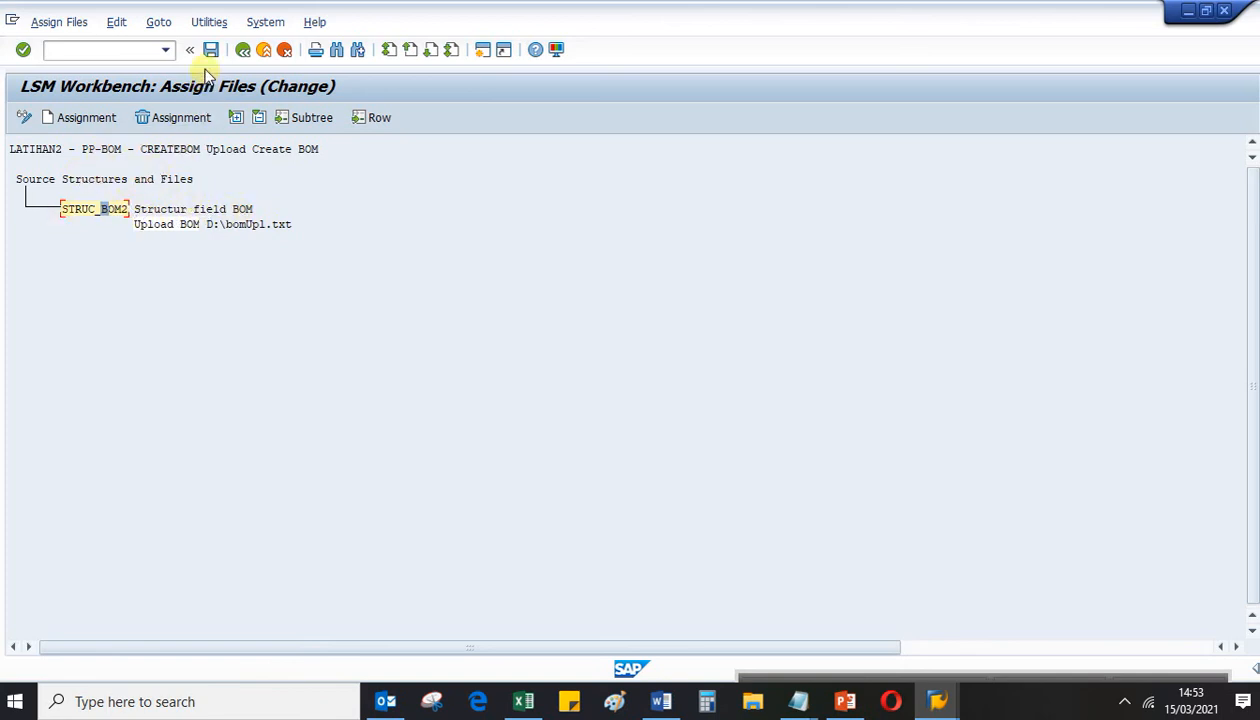
left_click(76, 120)
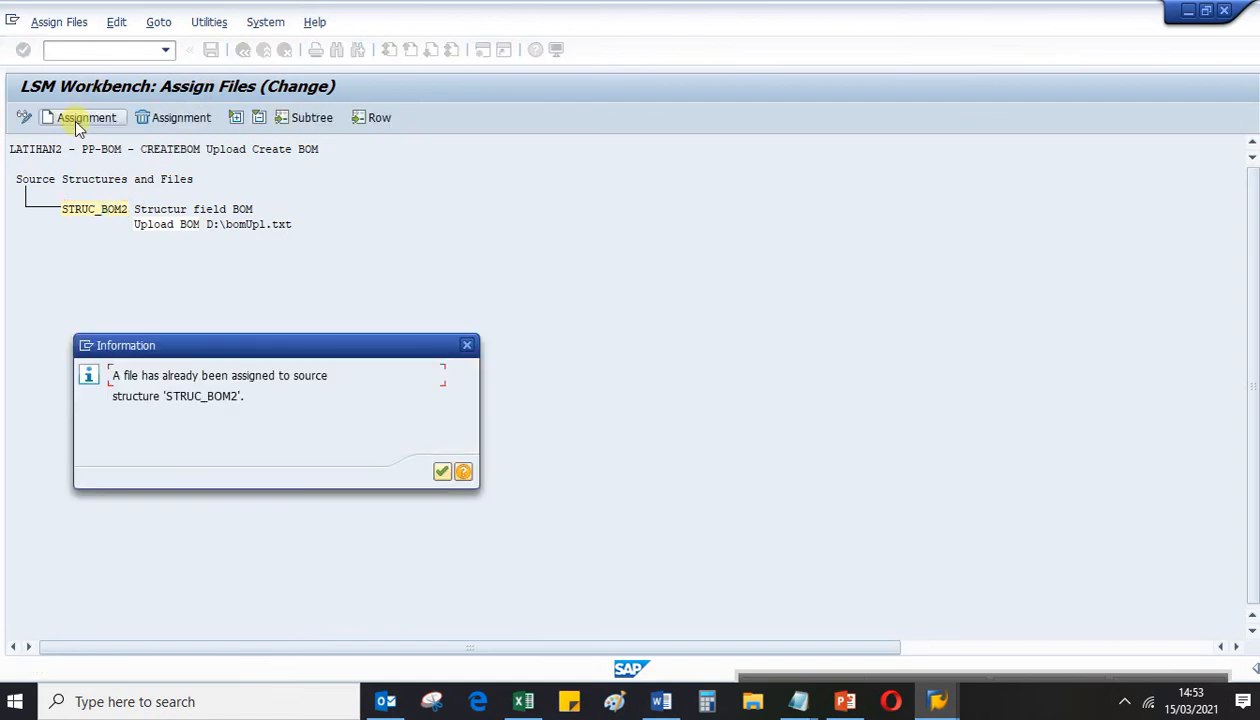
left_click(441, 471)
left_click(210, 50)
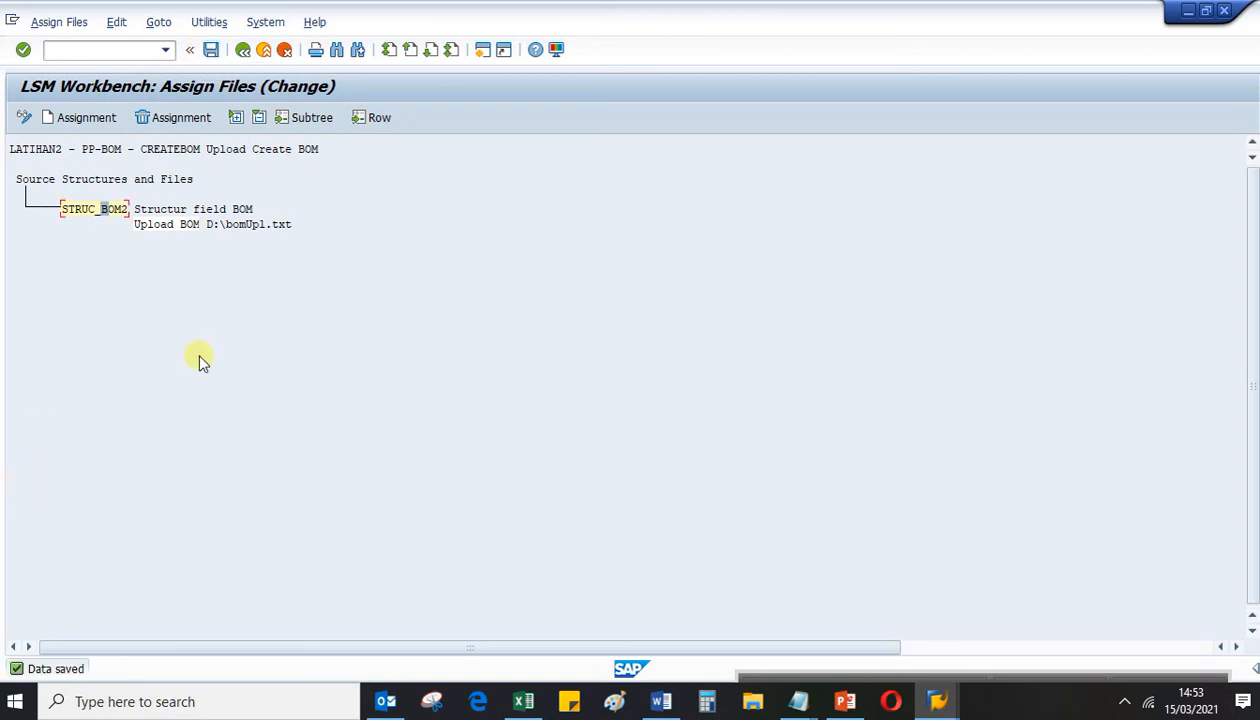
left_click(242, 52)
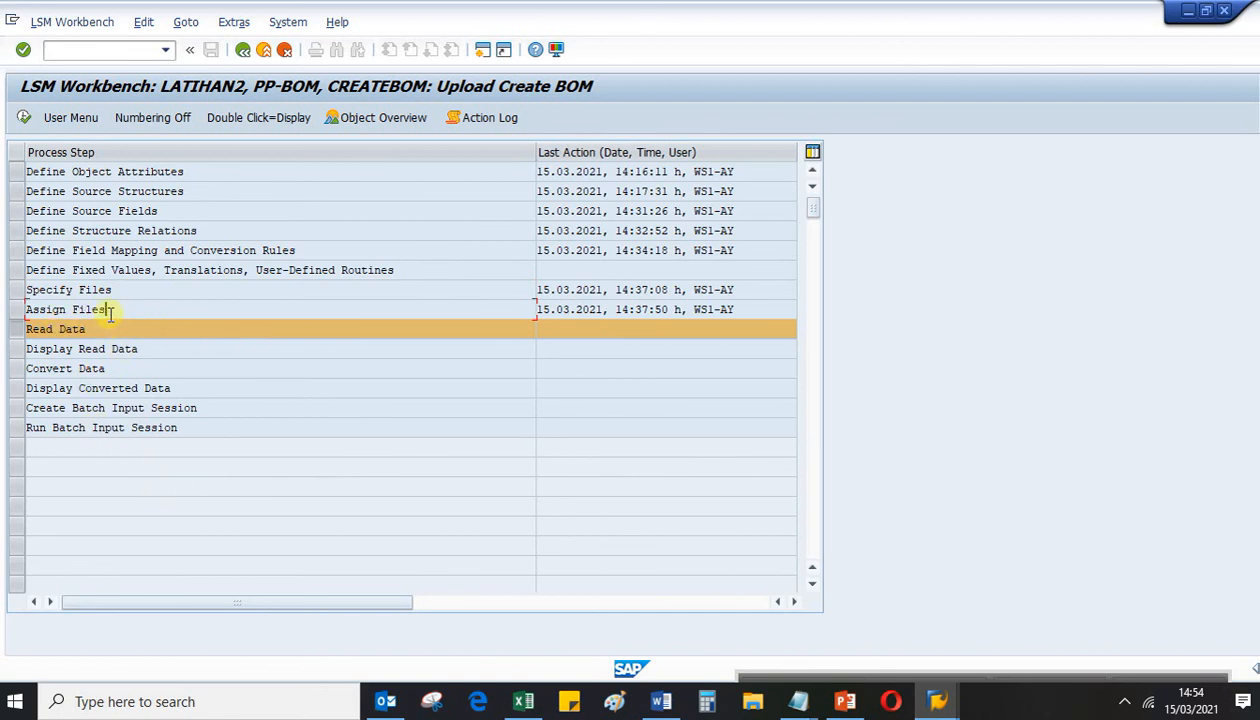
left_click(25, 118)
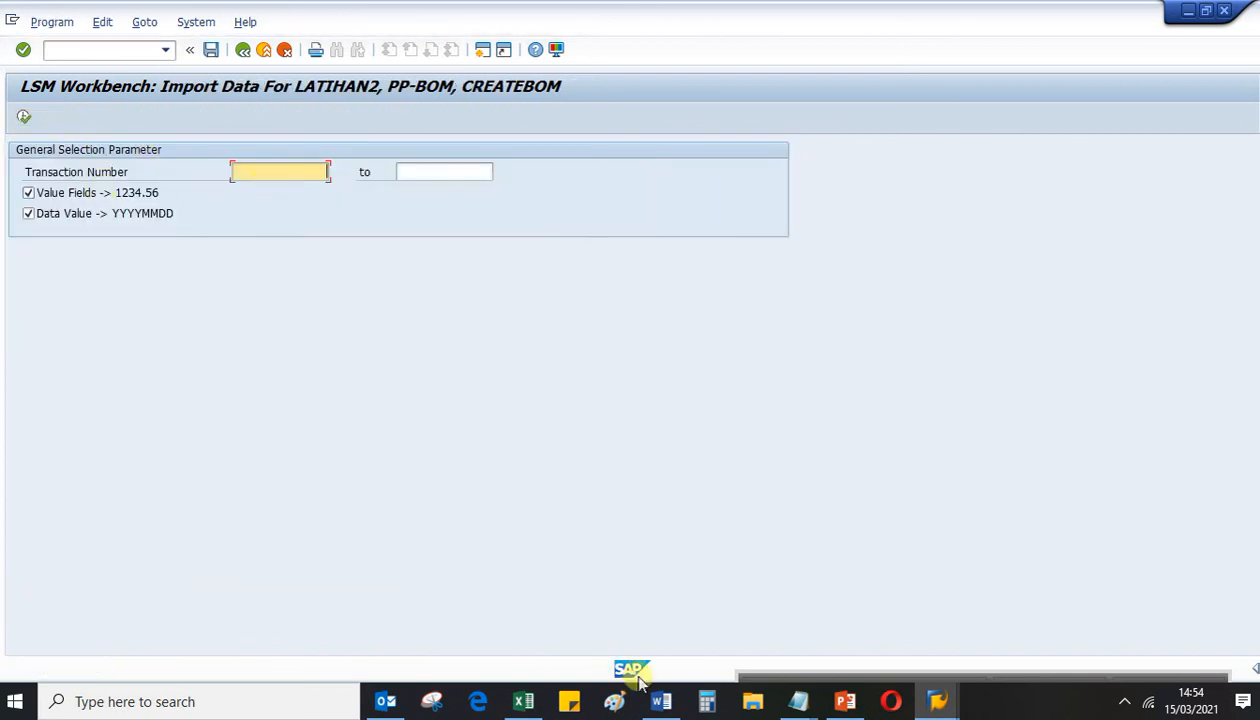
Switch to Excel, check how many BOM data rows Sheet2 holds, and return to the SAP data import
left_click(521, 702)
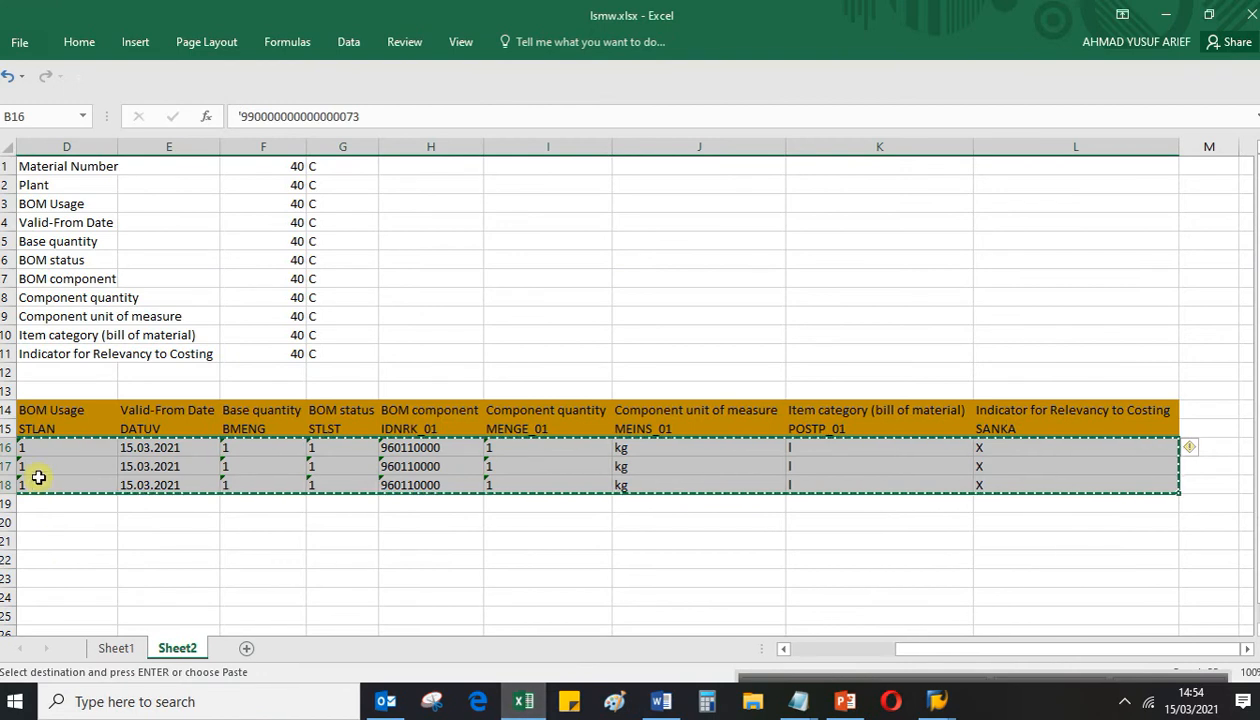
left_click(122, 648)
left_click(192, 648)
left_click(240, 557)
key("Escape")
left_click_drag(909, 651, 795, 652)
left_click(114, 456)
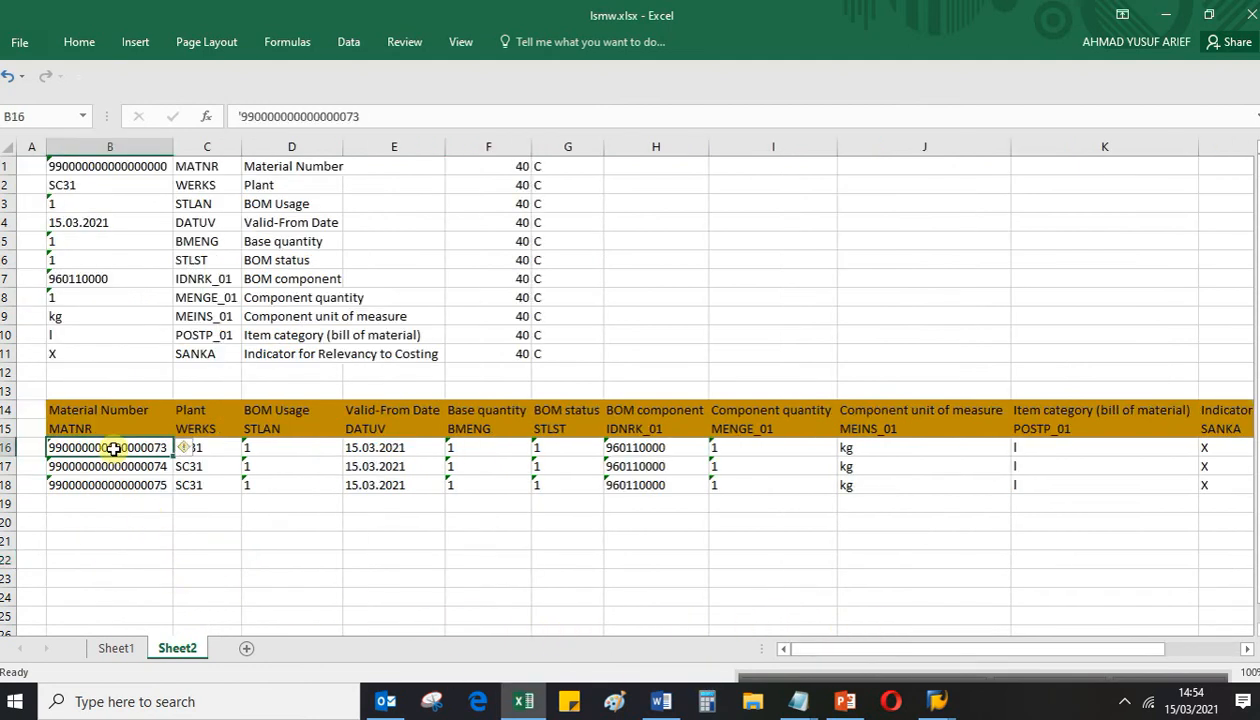
left_click(101, 470)
left_click(105, 485)
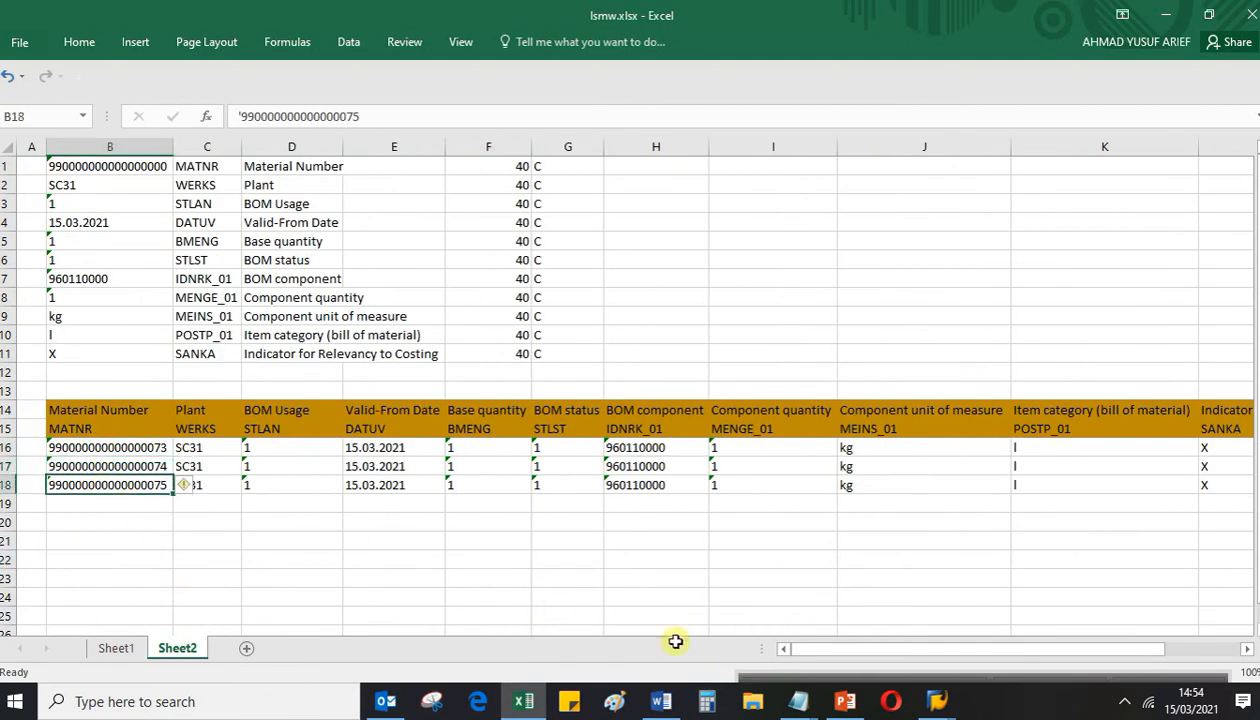
left_click(935, 703)
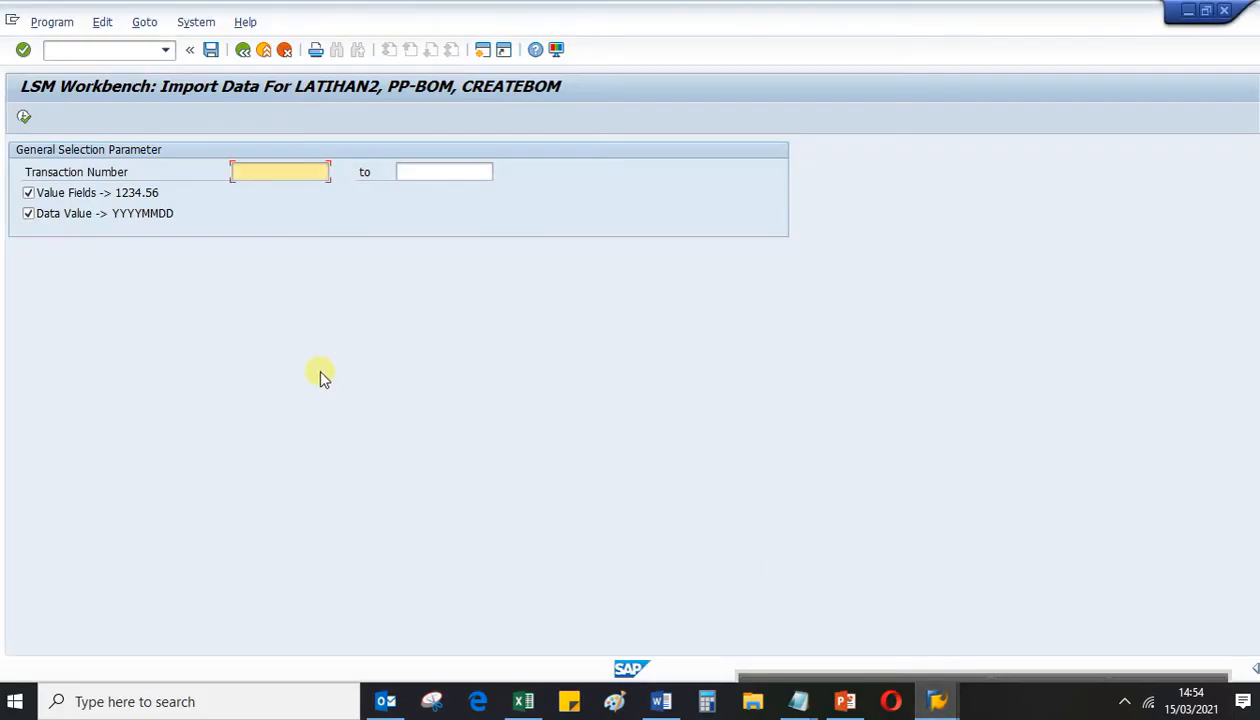
Import transaction numbers 1 to 3, allow access to D:\bomUpl.txt, and return to the process steps
type("1")
left_click(438, 170)
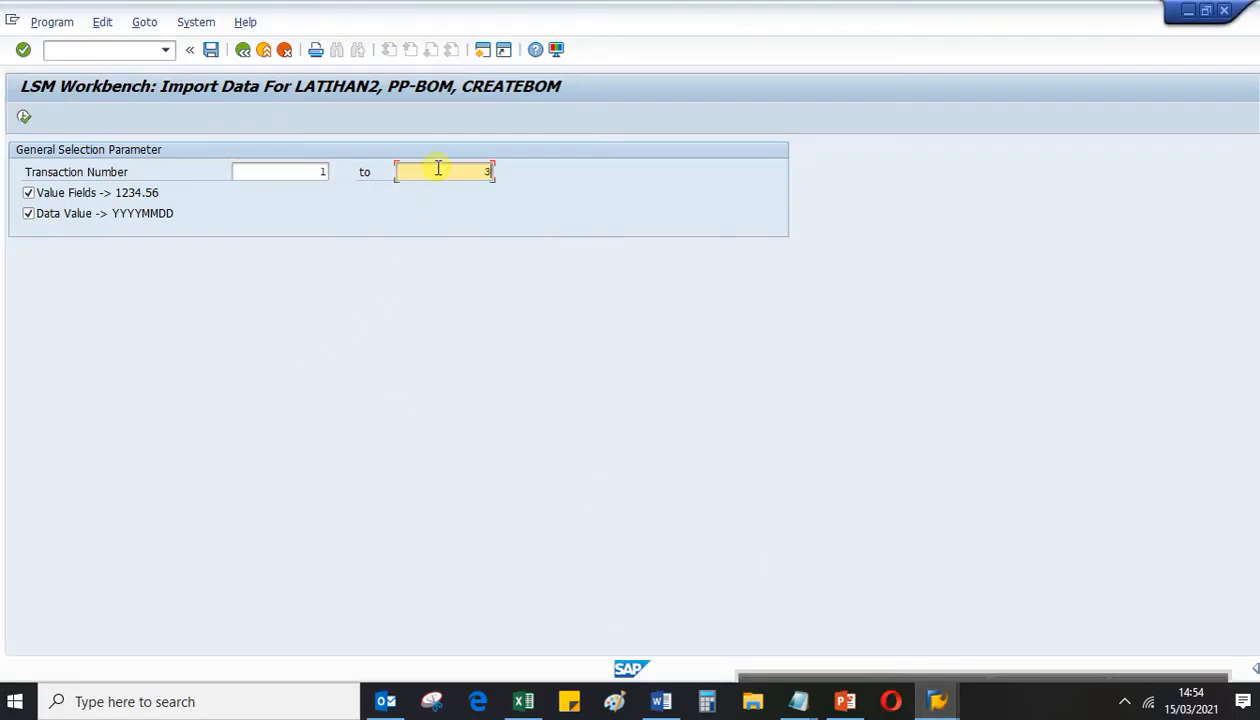
left_click(24, 118)
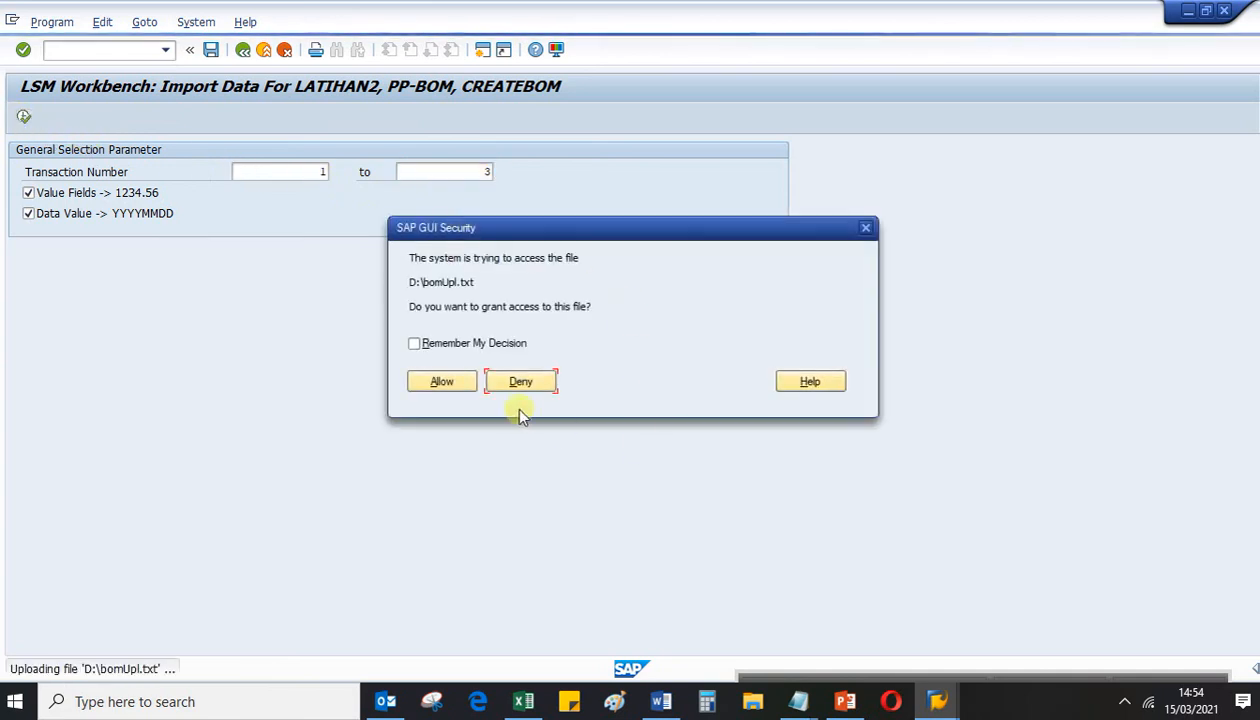
left_click(443, 383)
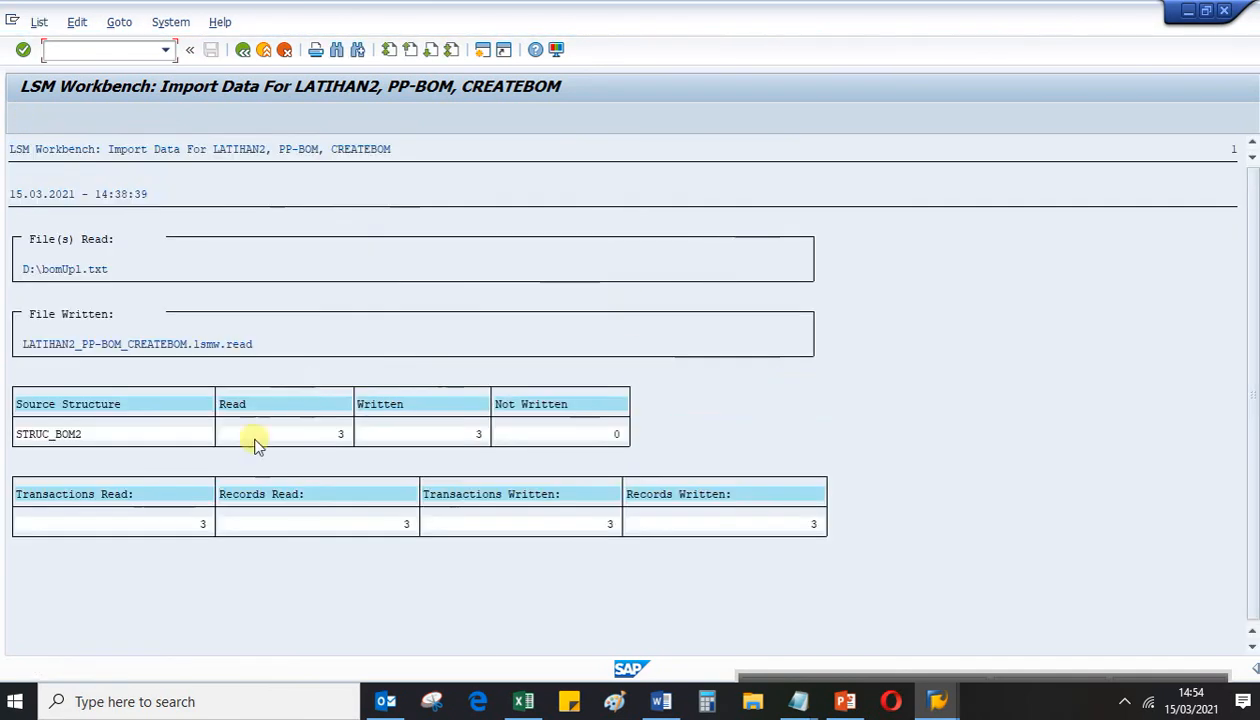
left_click(243, 55)
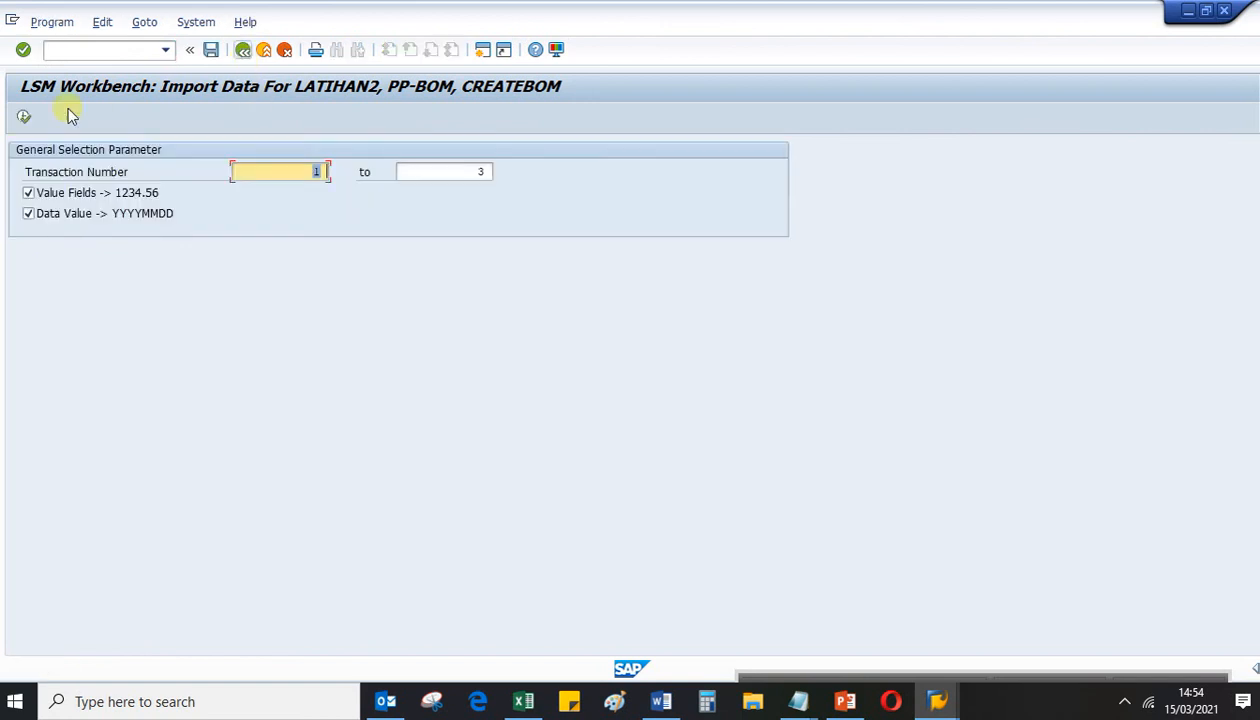
left_click(211, 50)
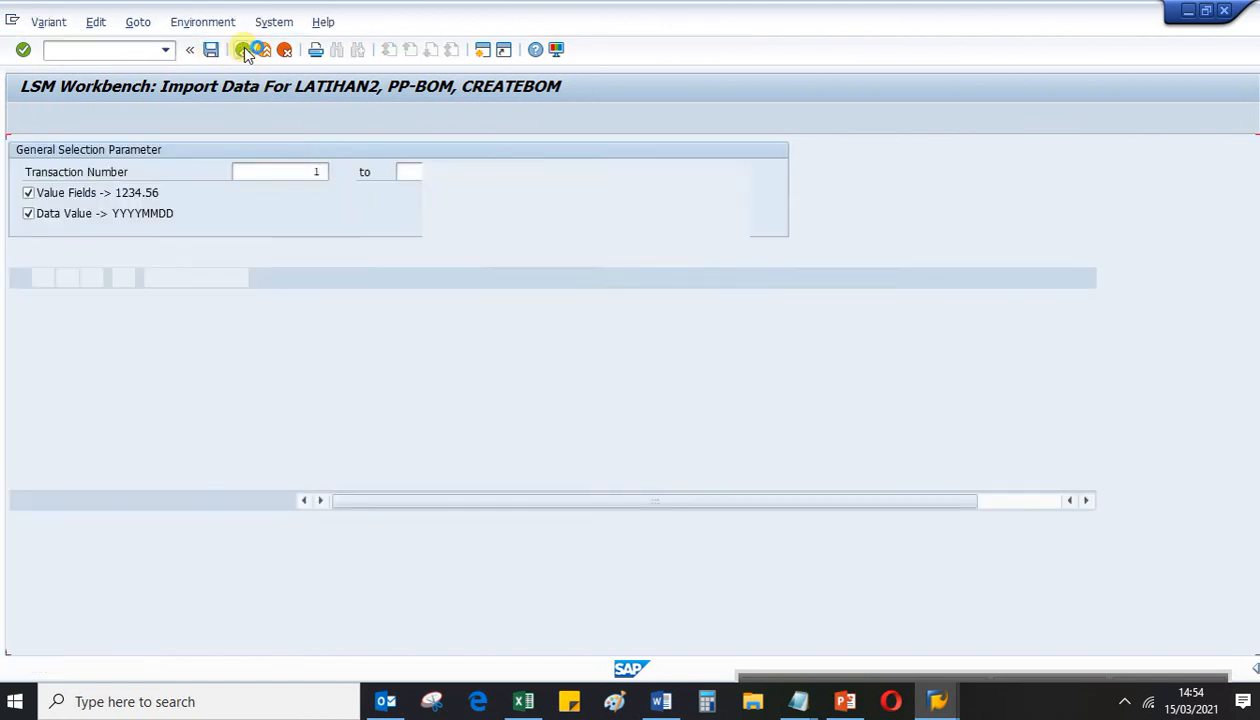
left_click(243, 51)
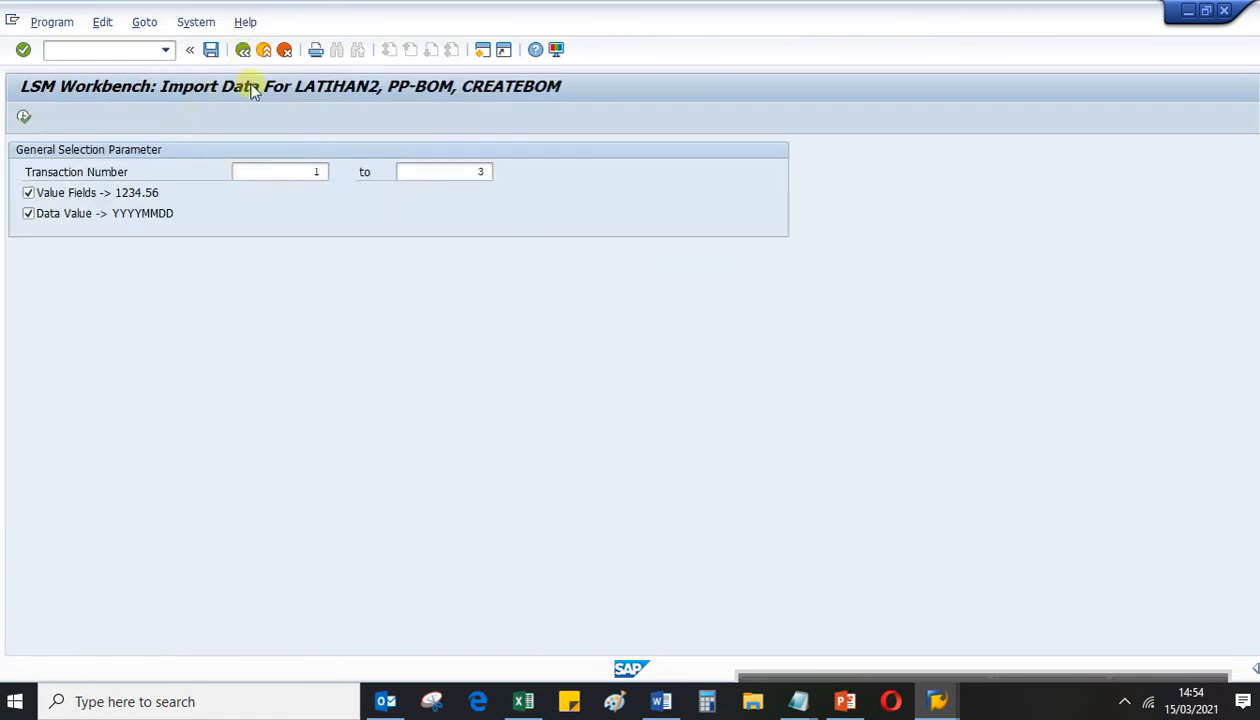
left_click(243, 51)
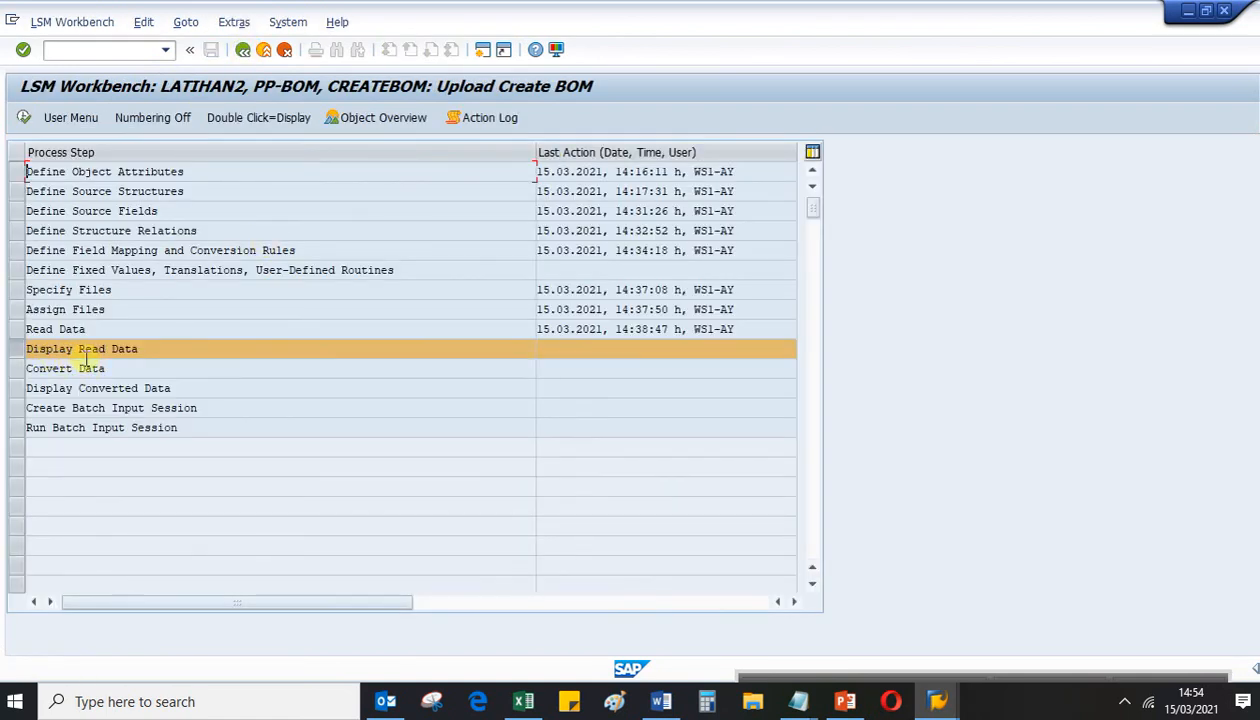
Display the read data of the CREATEBOM object, review its rows and return to the process steps
left_click(23, 118)
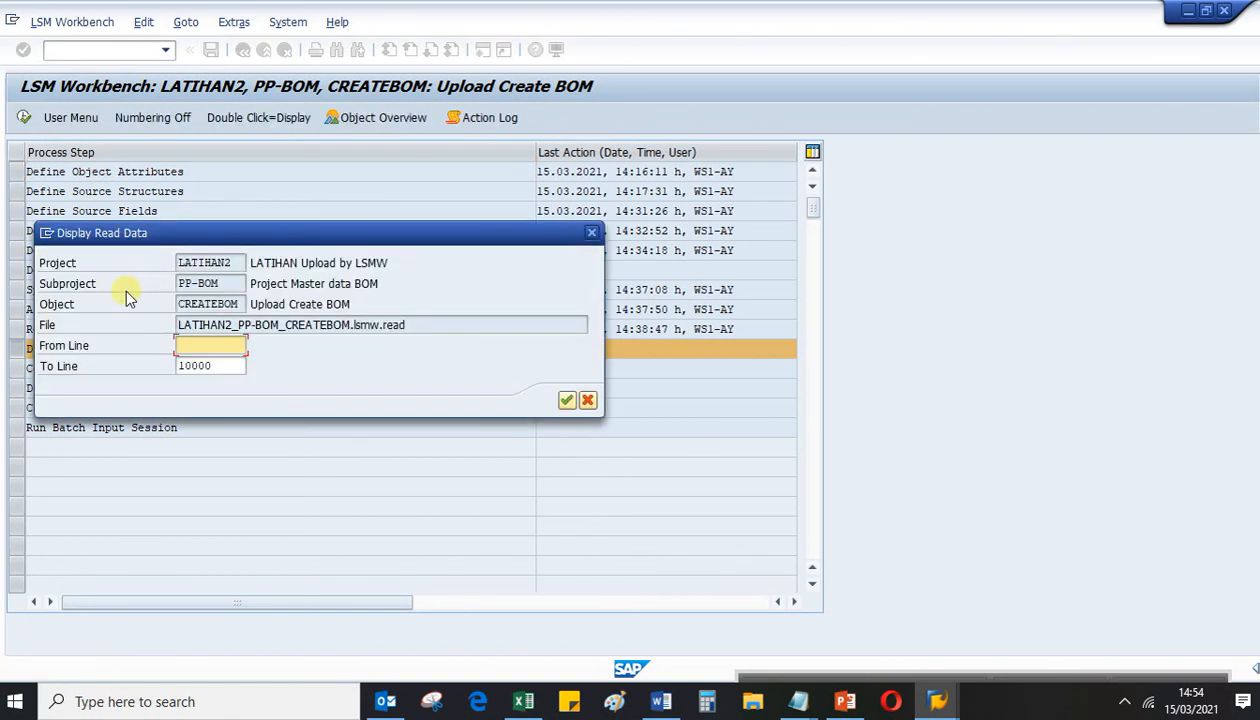
left_click(566, 400)
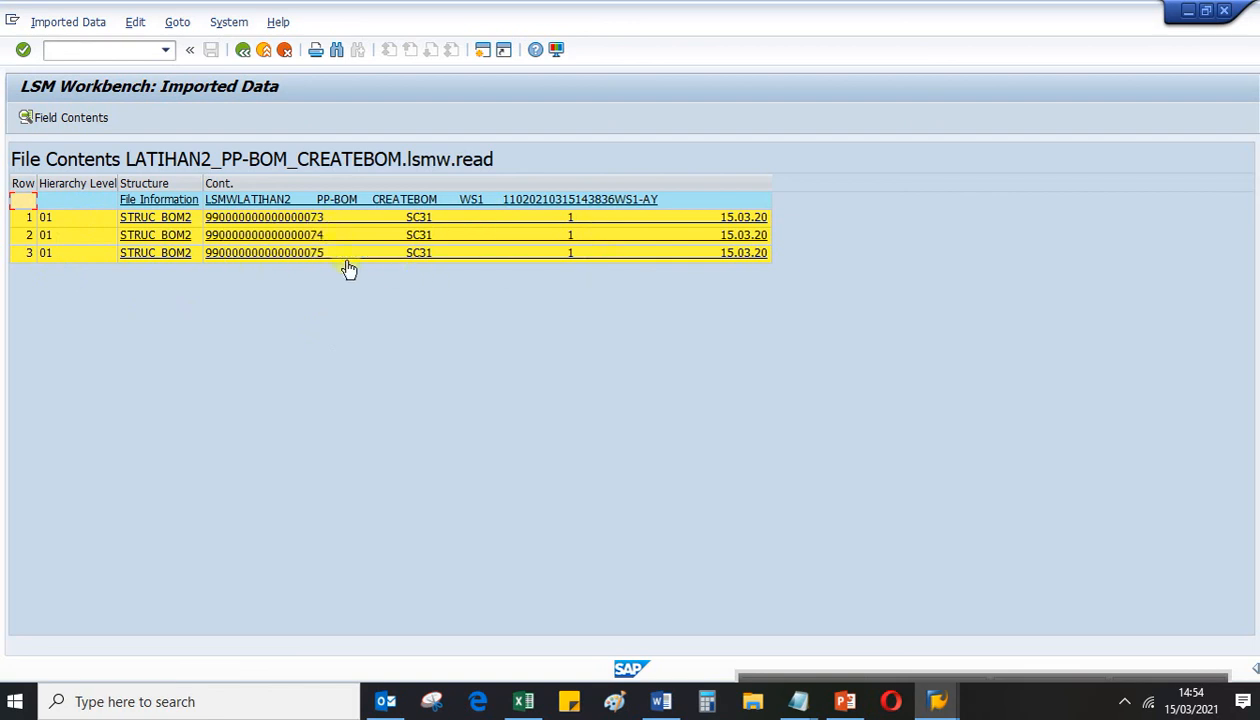
left_click(246, 53)
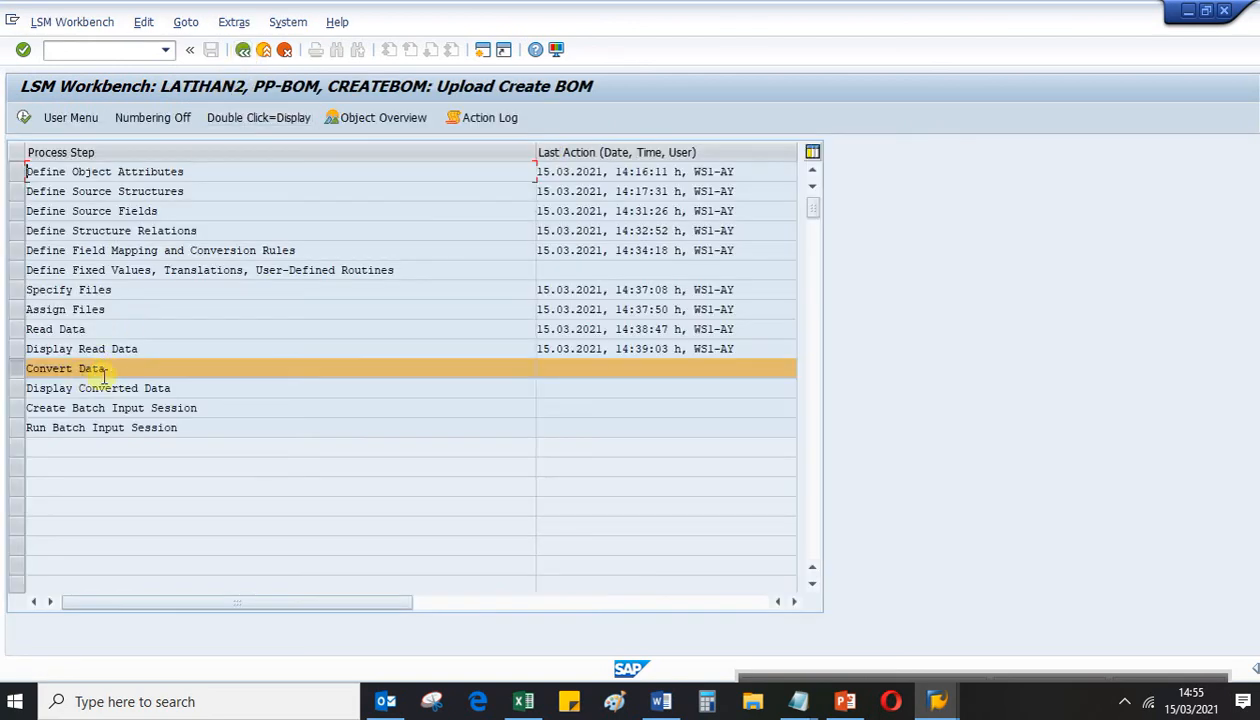
Run Convert Data for transaction numbers 1 to 3 and return to the process steps
left_click(24, 117)
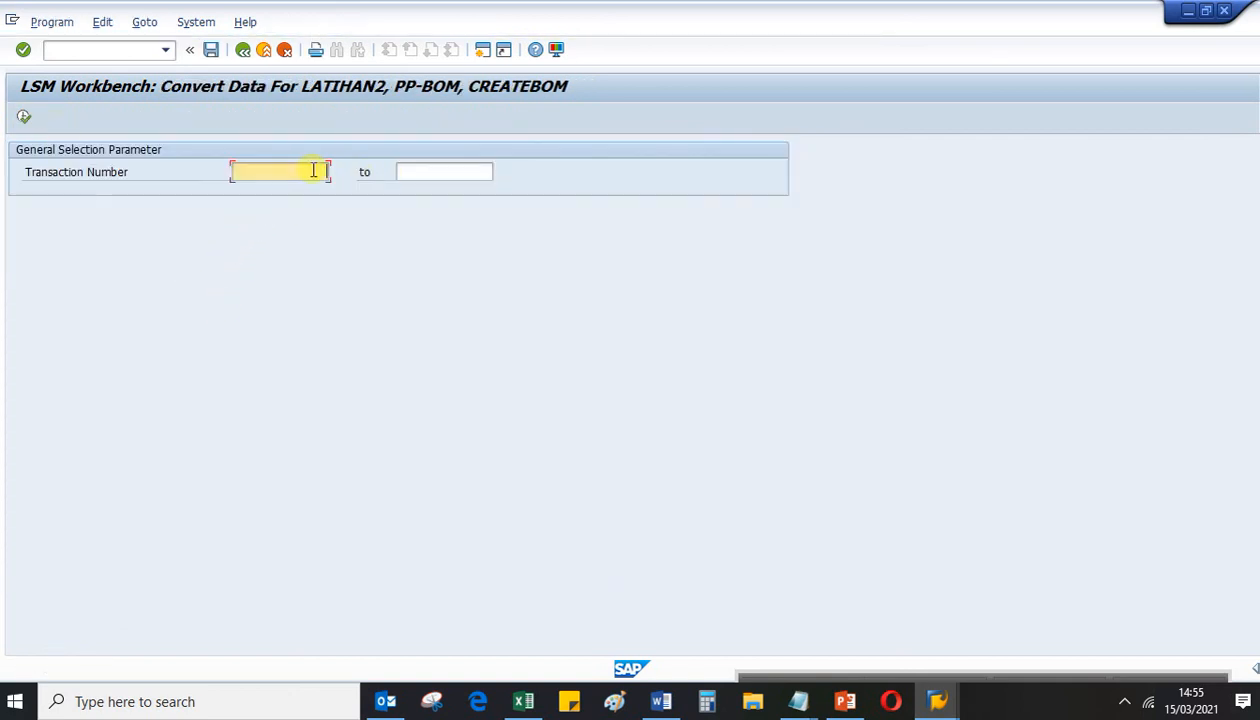
type("1")
left_click(411, 171)
type("3")
left_click(24, 119)
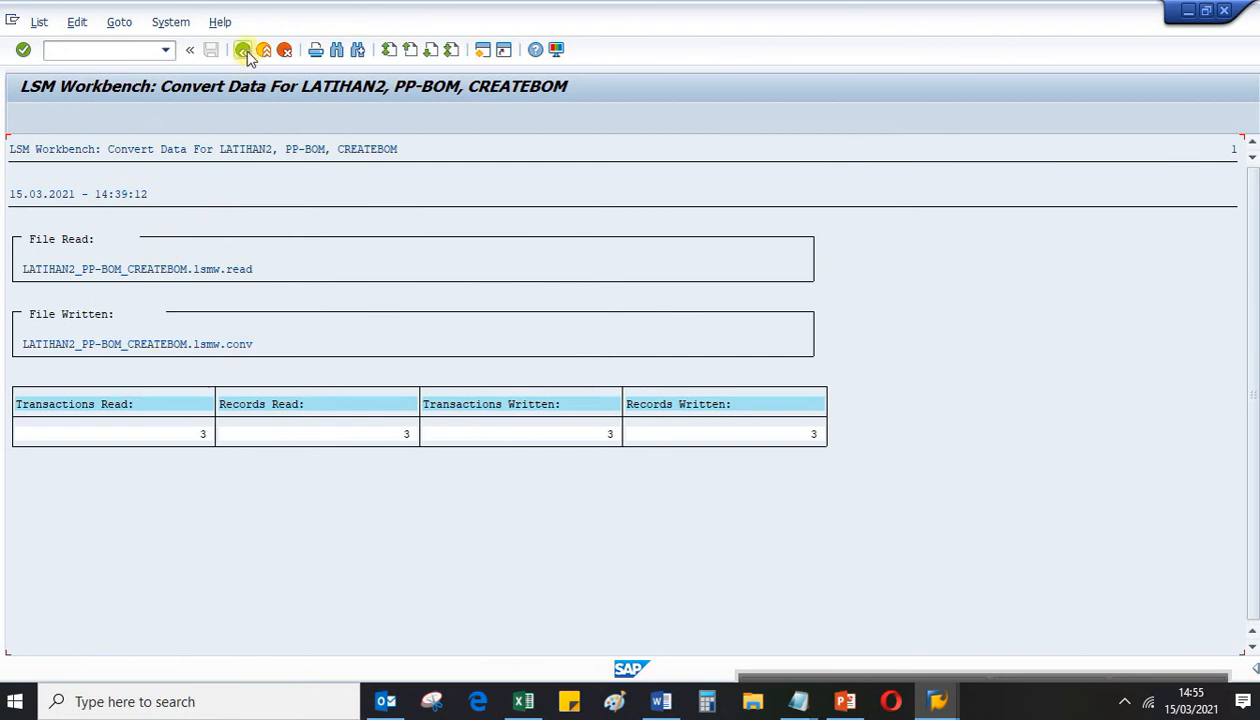
left_click(243, 50)
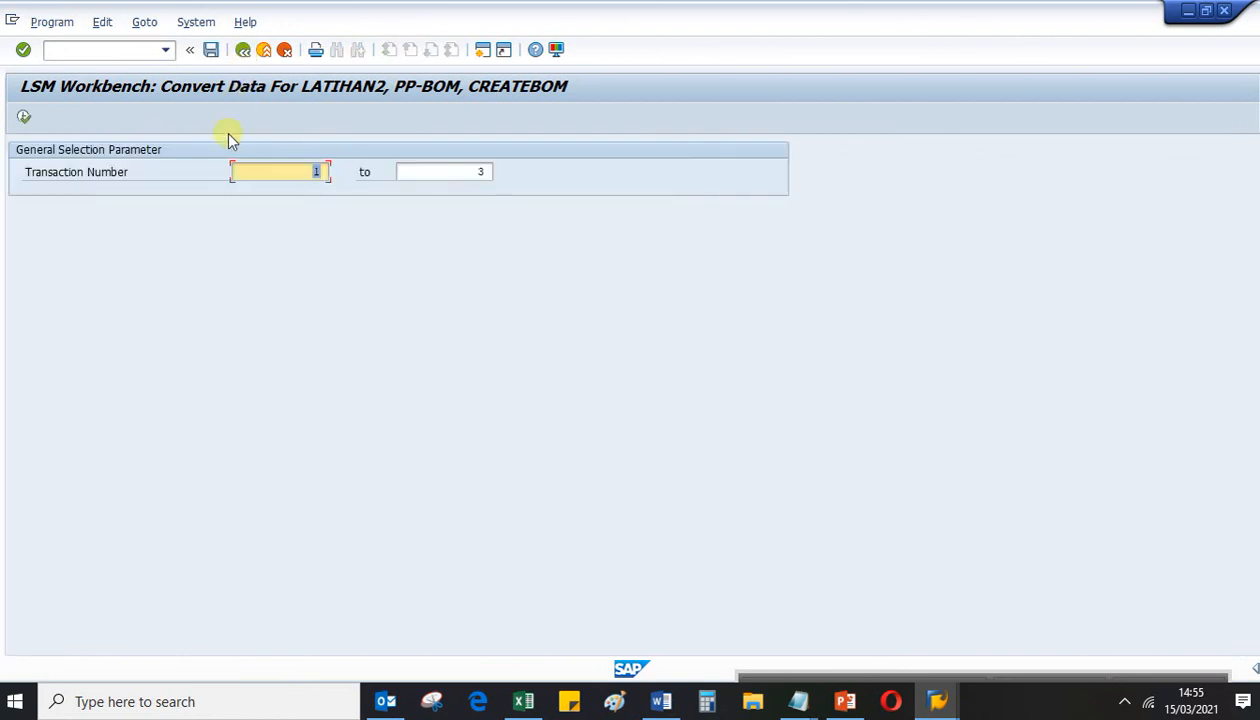
left_click(211, 50)
left_click(243, 50)
left_click(243, 50)
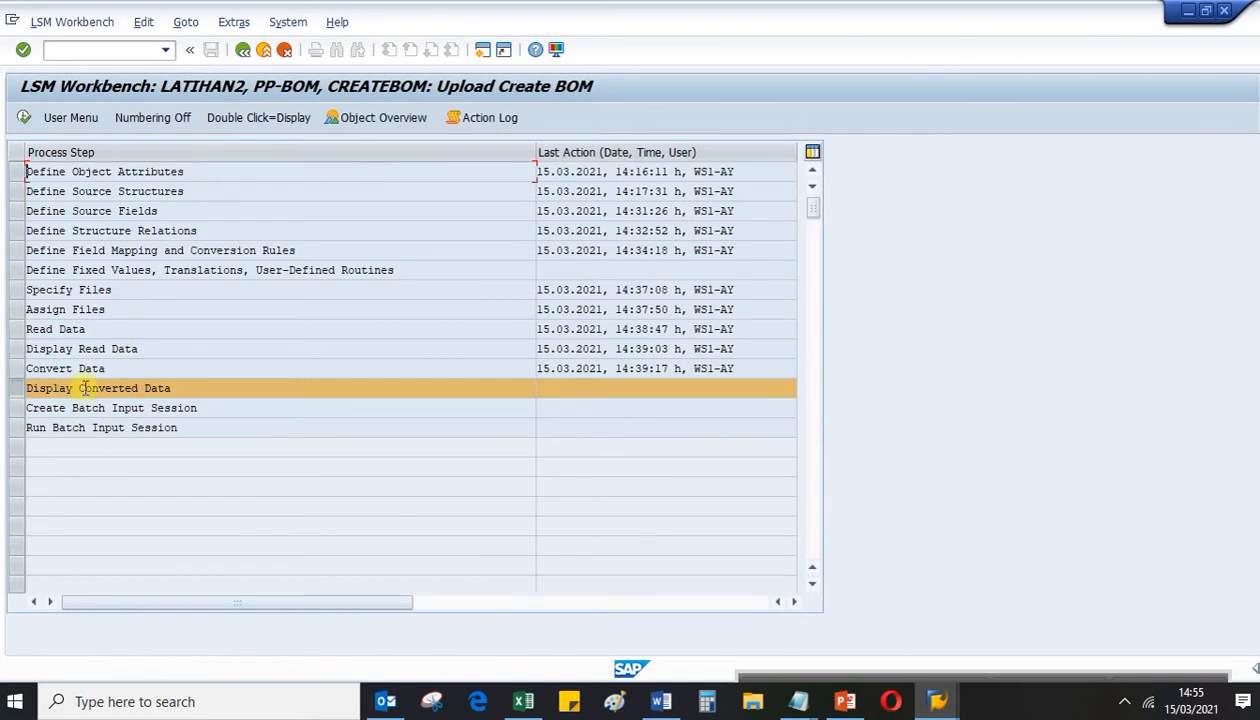
Display the converted data in LATIHAN2_PP-BOM_CREATEBOM.lsmw.conv
left_click(25, 117)
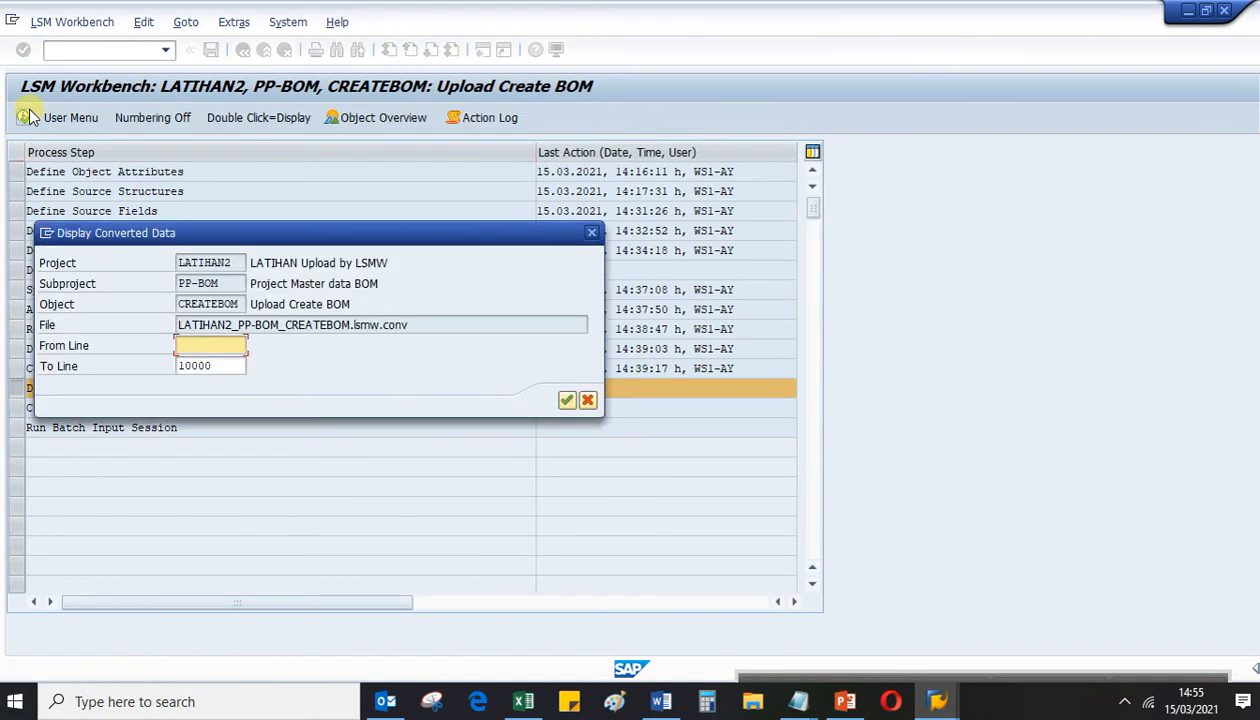
left_click(565, 402)
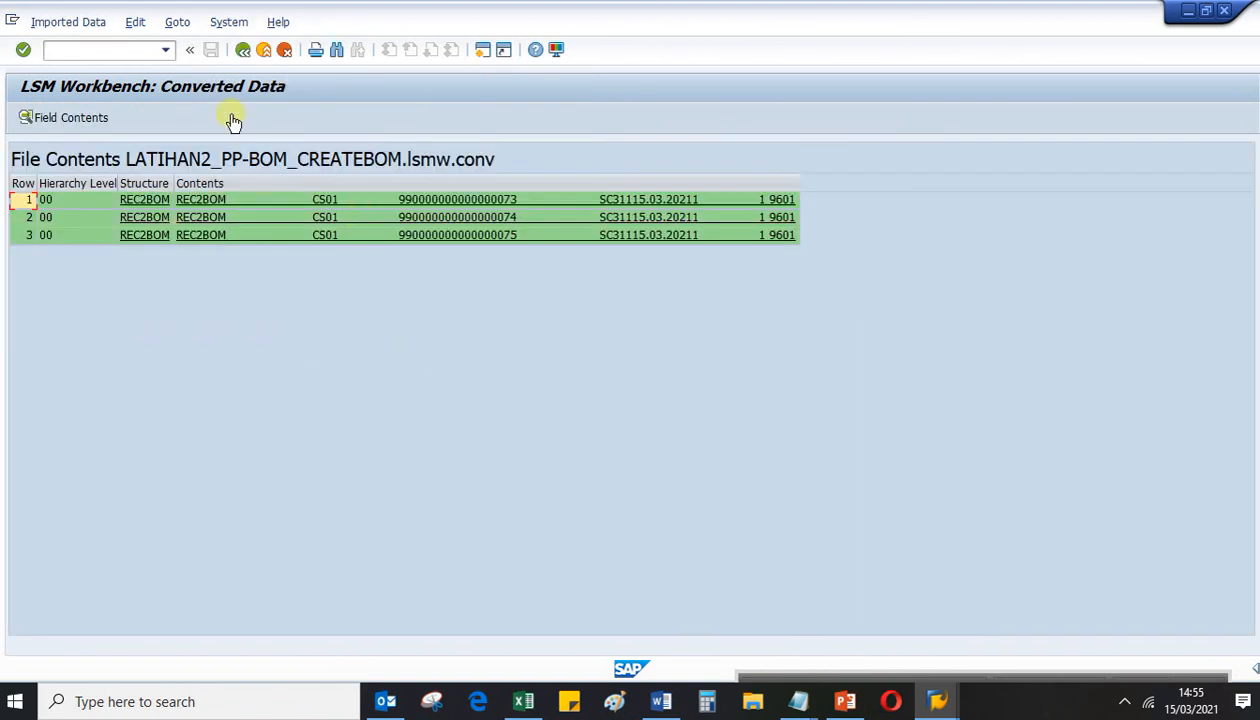
Leave the converted data and create the batch input folder CREATEBOM from LATIHAN2_PP-BOM_CREATEBOM.lsmw.conv
left_click(242, 49)
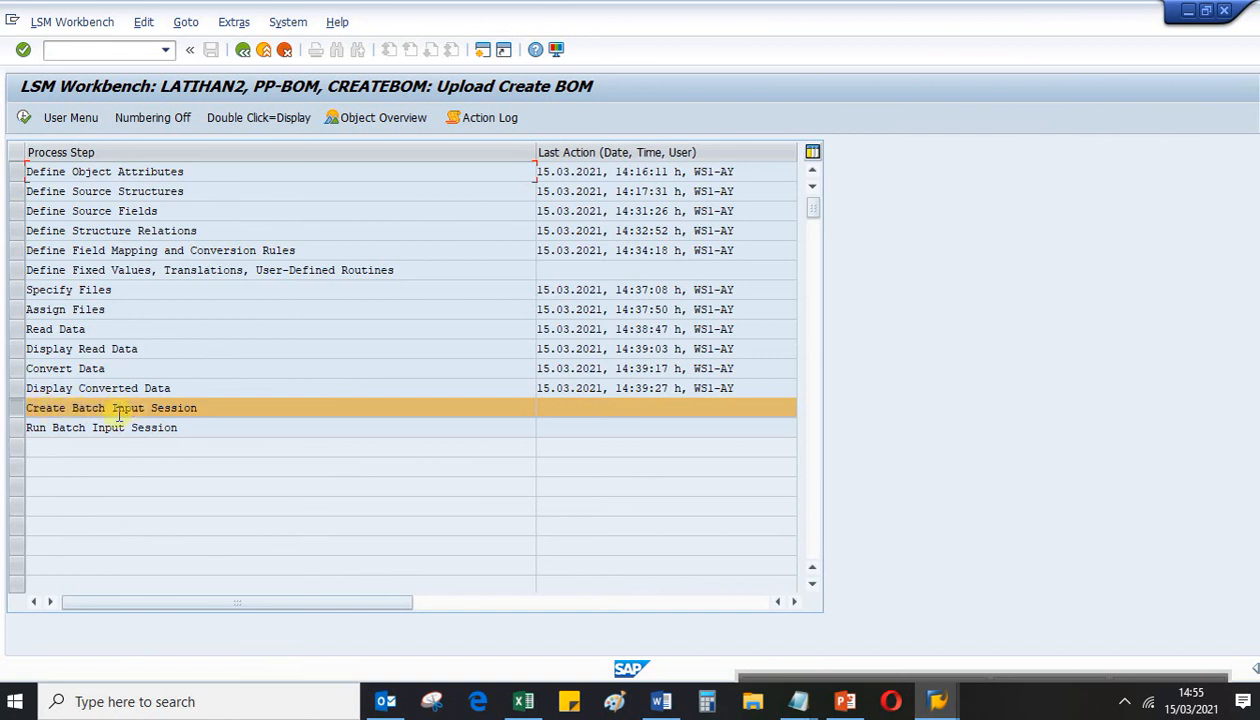
double_click(66, 410)
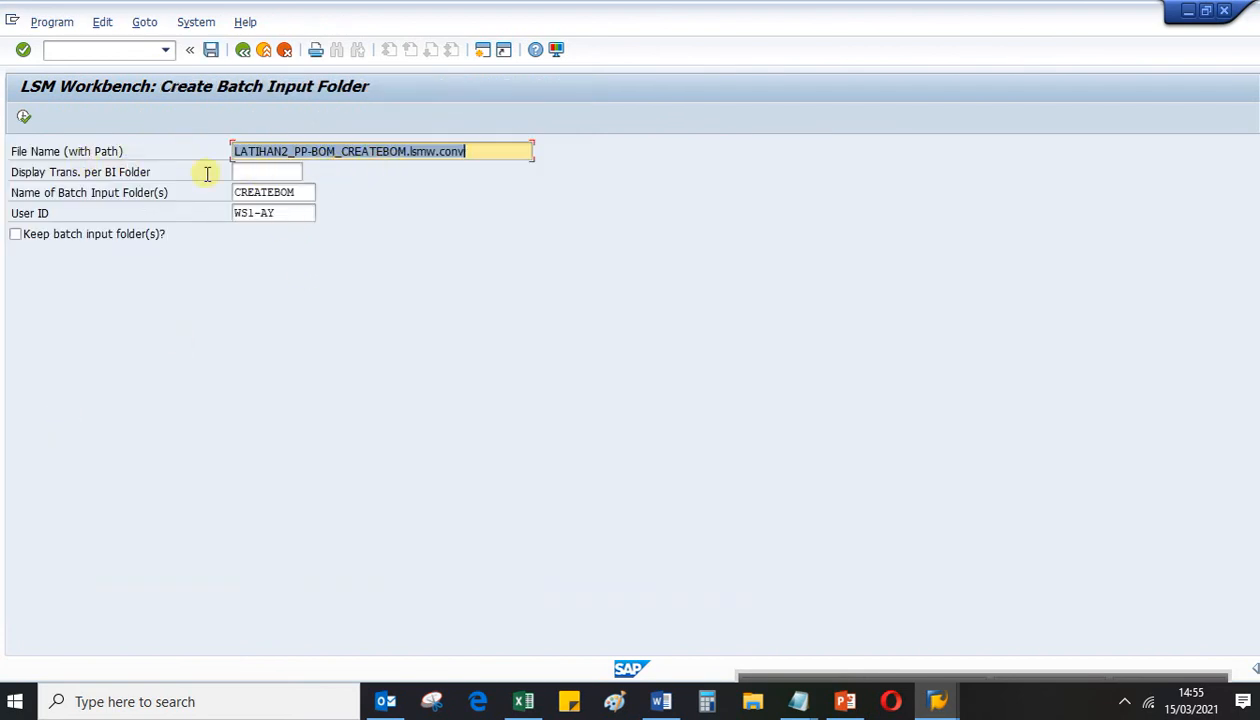
left_click(22, 119)
left_click(441, 523)
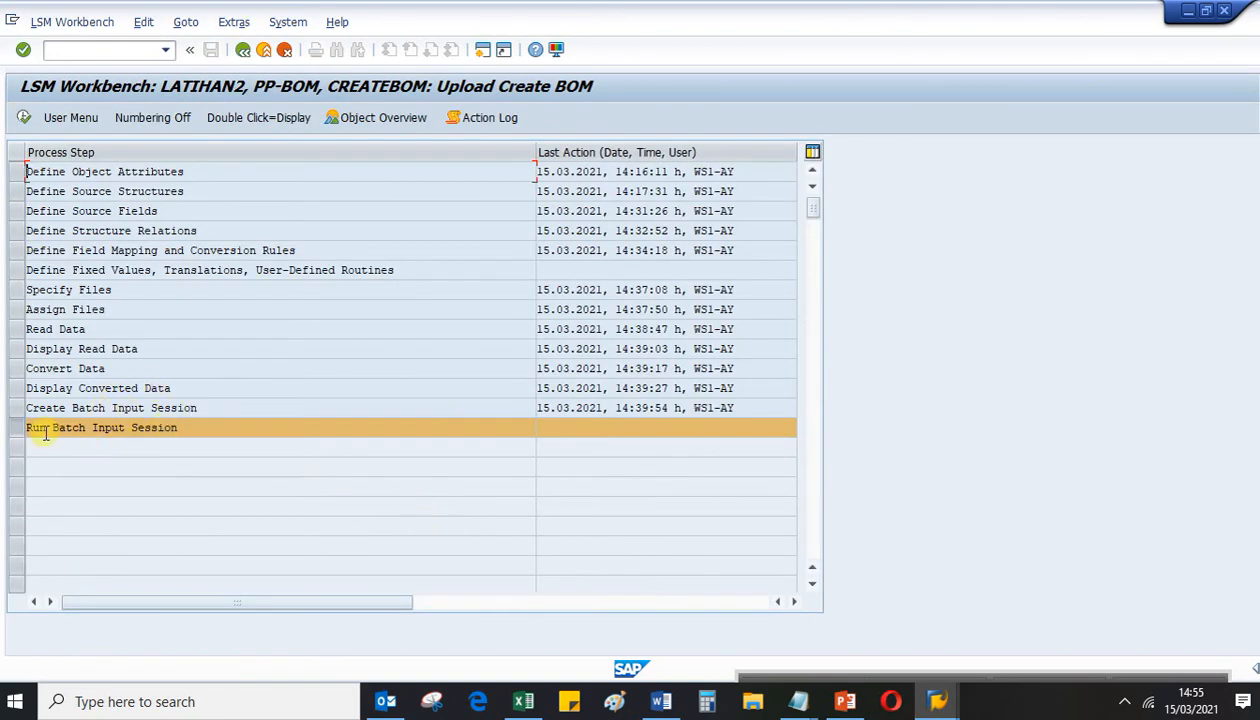
Open Run Batch Input Session and process the CREATEBOM session in Process/foreground mode
left_click(23, 119)
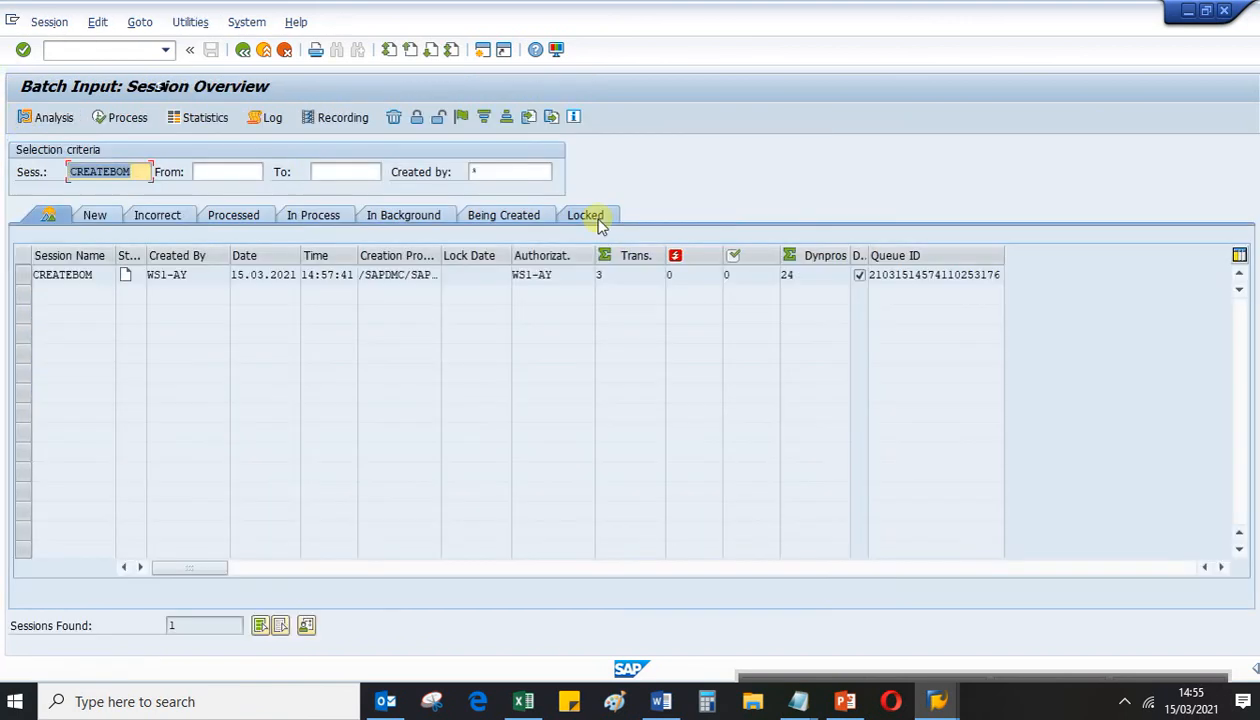
left_click(87, 280)
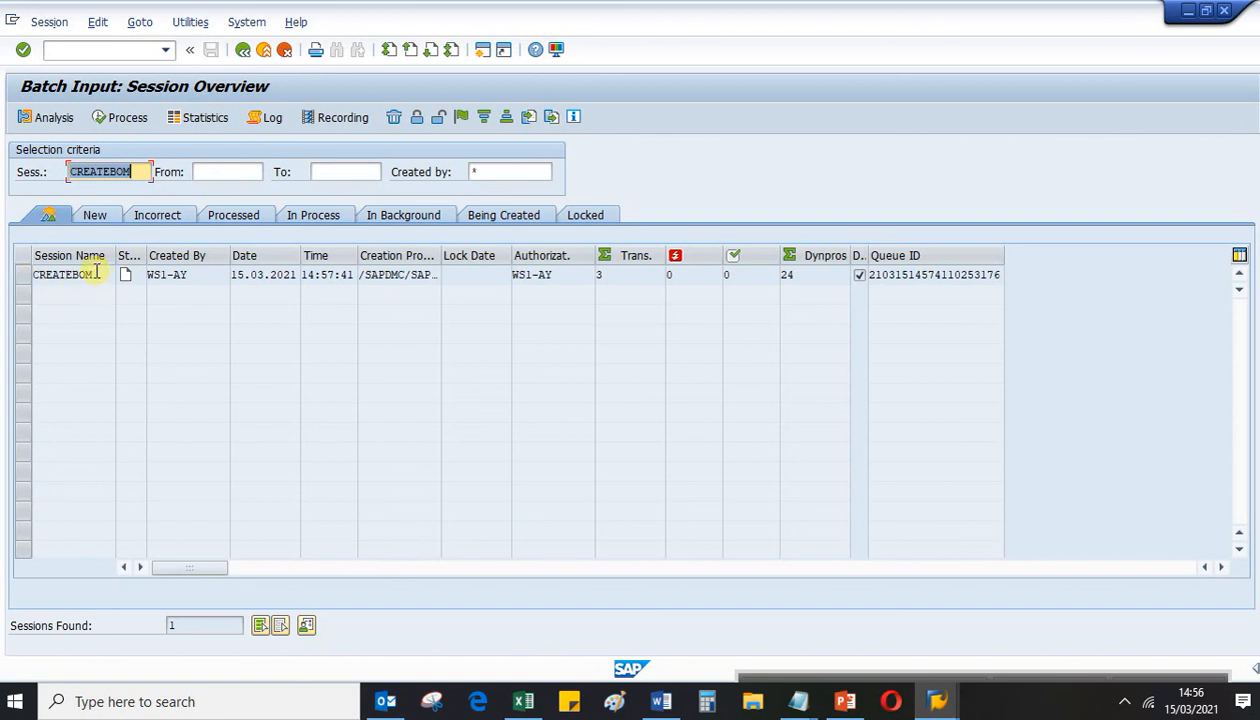
left_click(27, 275)
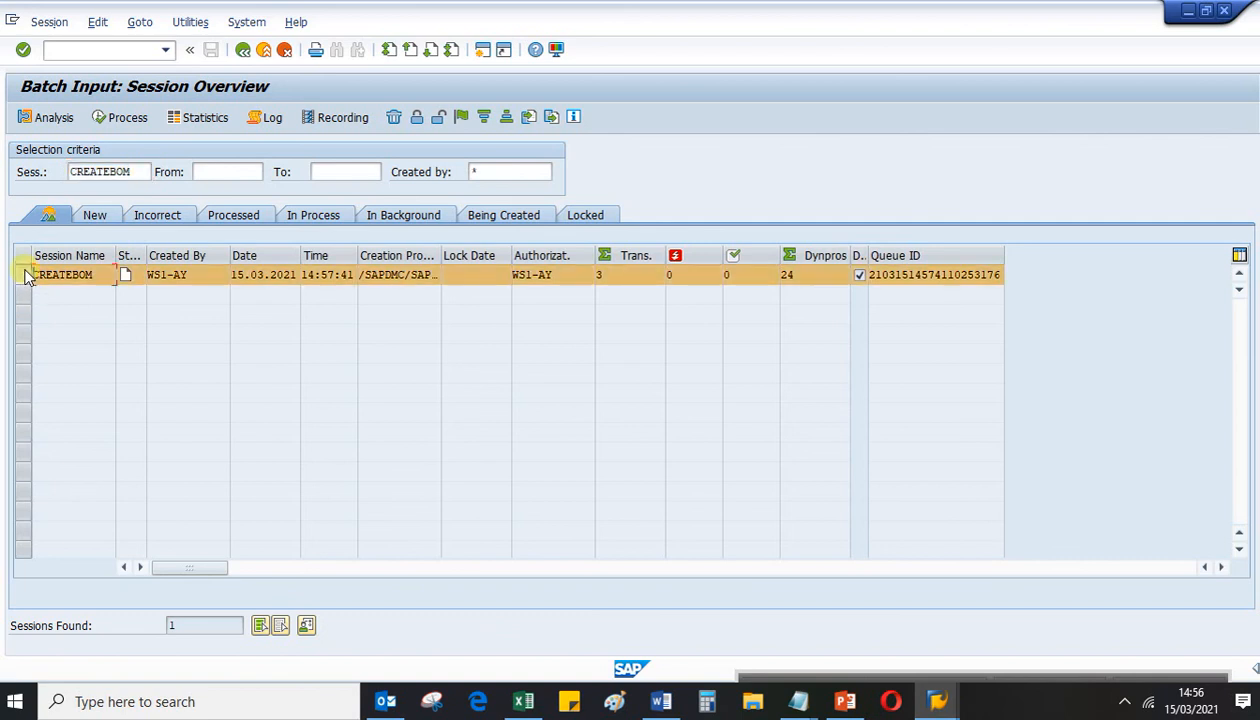
left_click(117, 118)
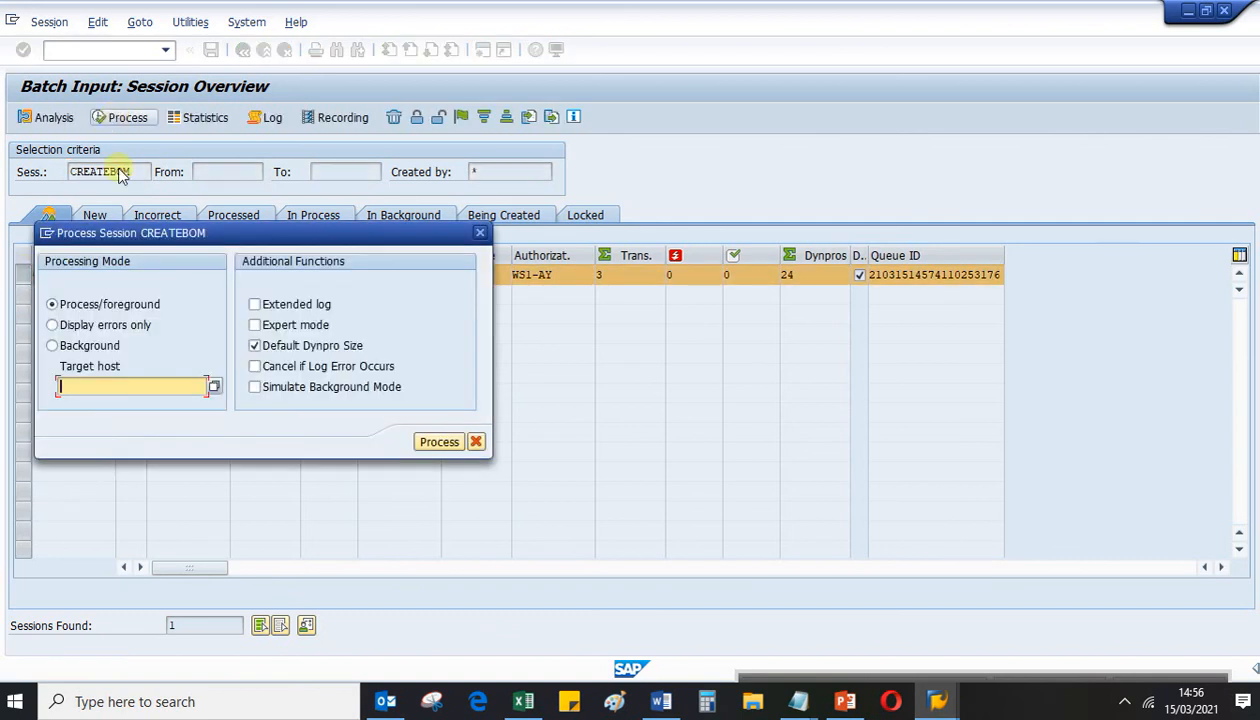
left_click(53, 325)
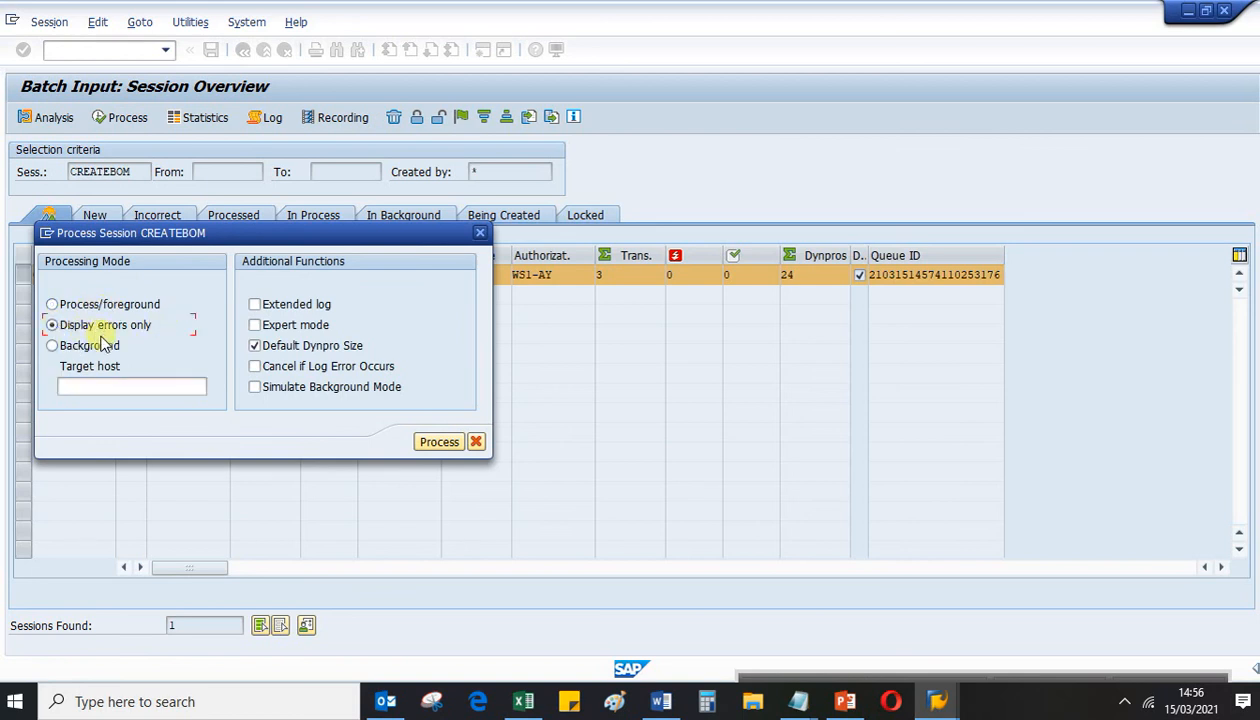
left_click(72, 308)
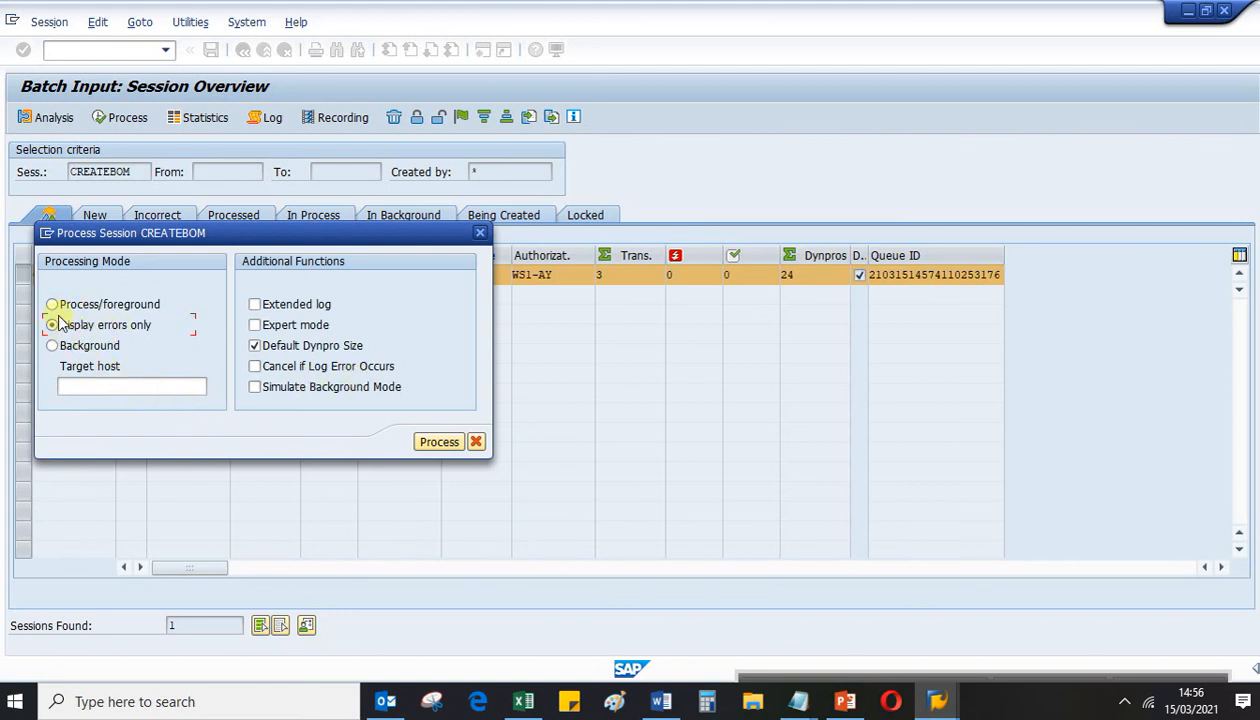
left_click(422, 442)
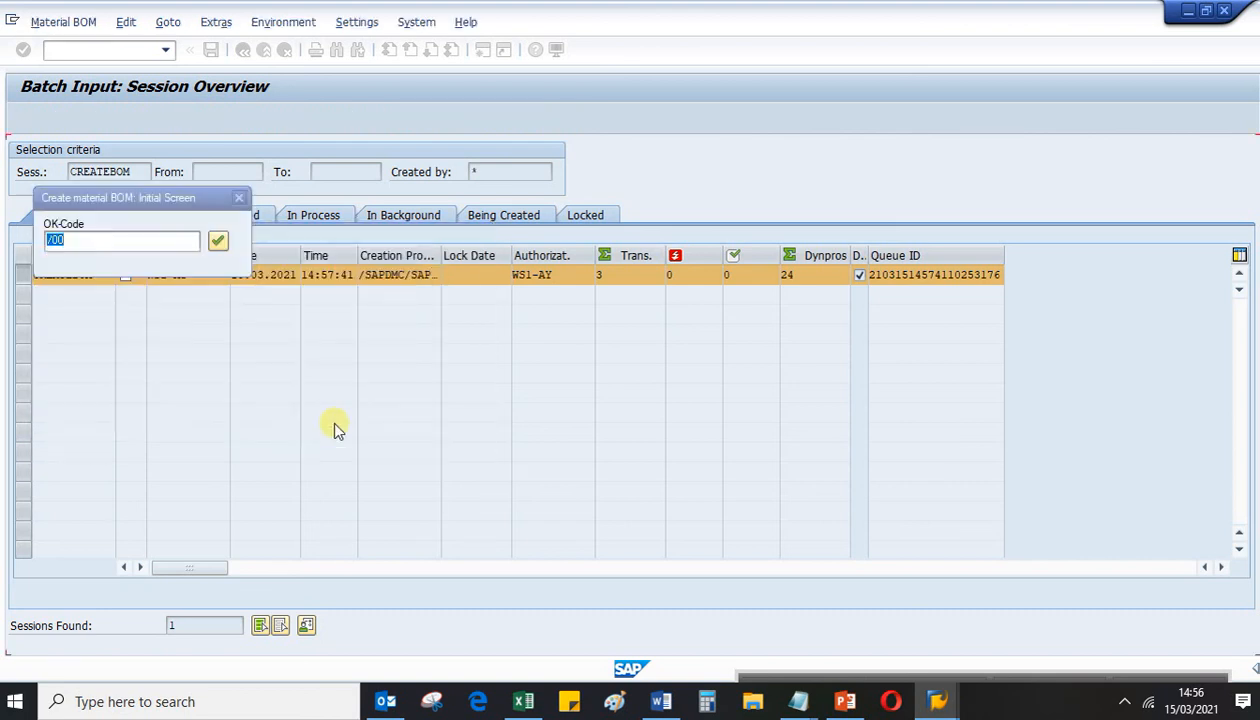
left_click(219, 242)
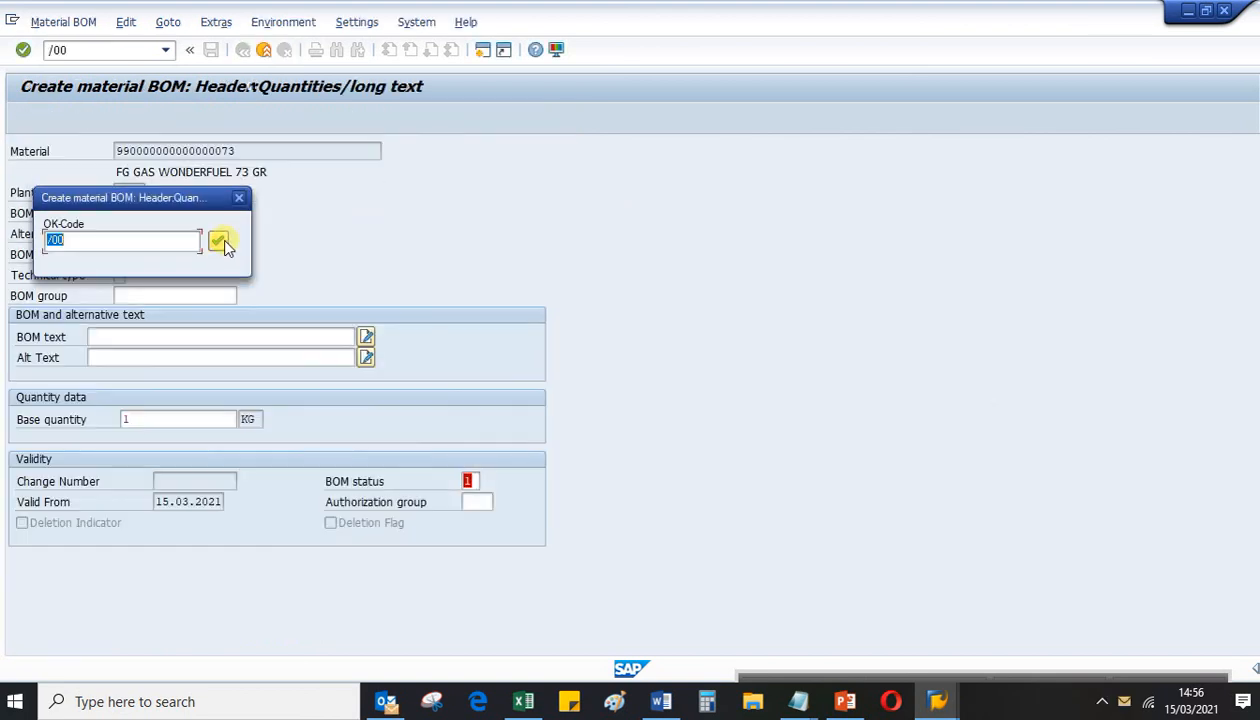
left_click(218, 243)
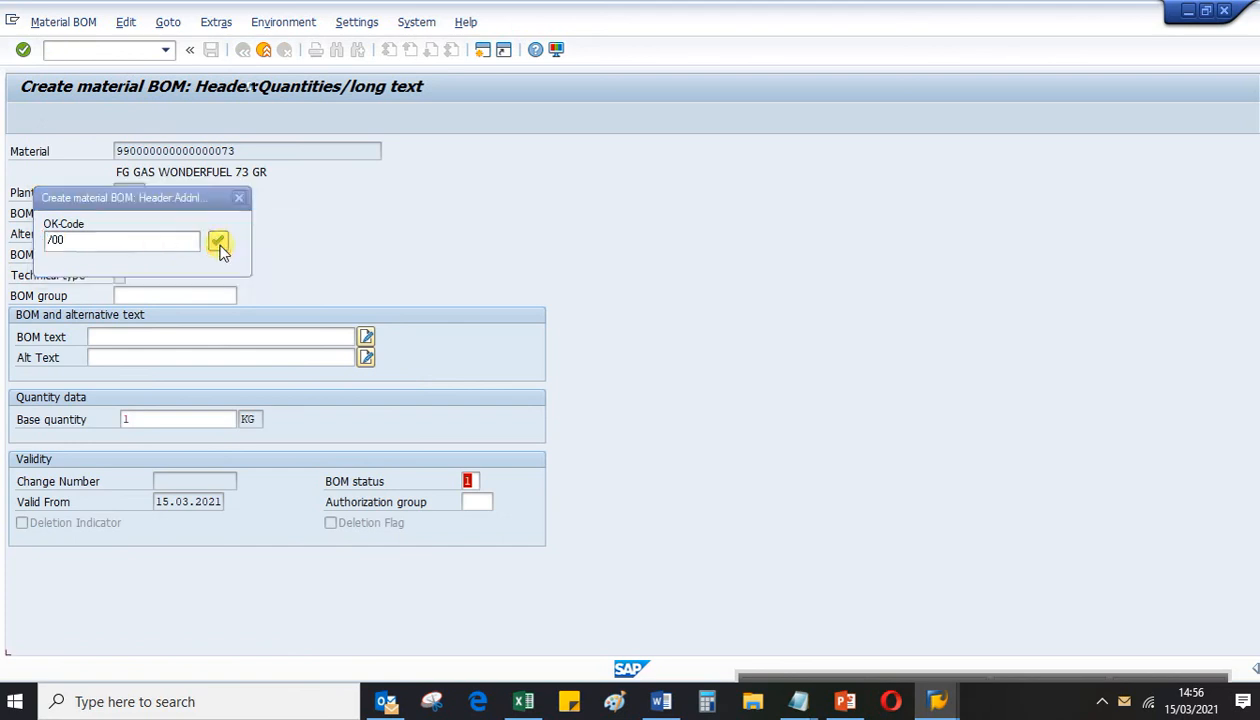
left_click(219, 243)
left_click_drag(190, 198, 835, 178)
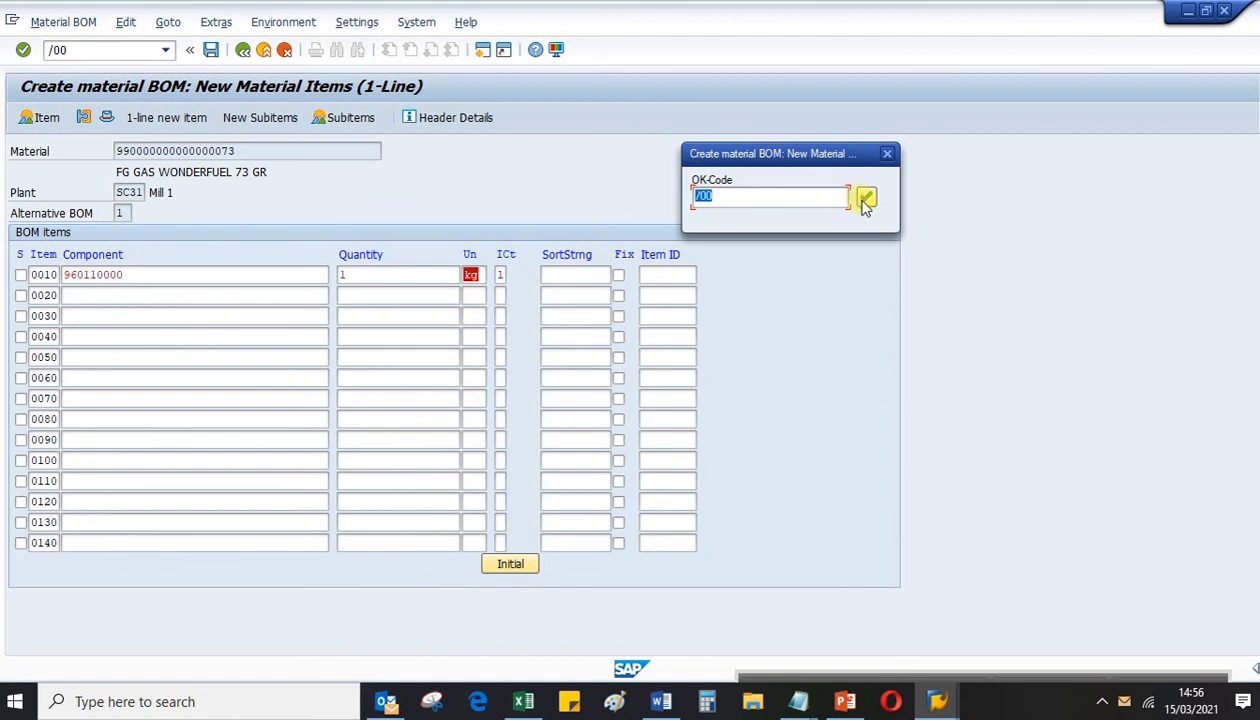
left_click(867, 199)
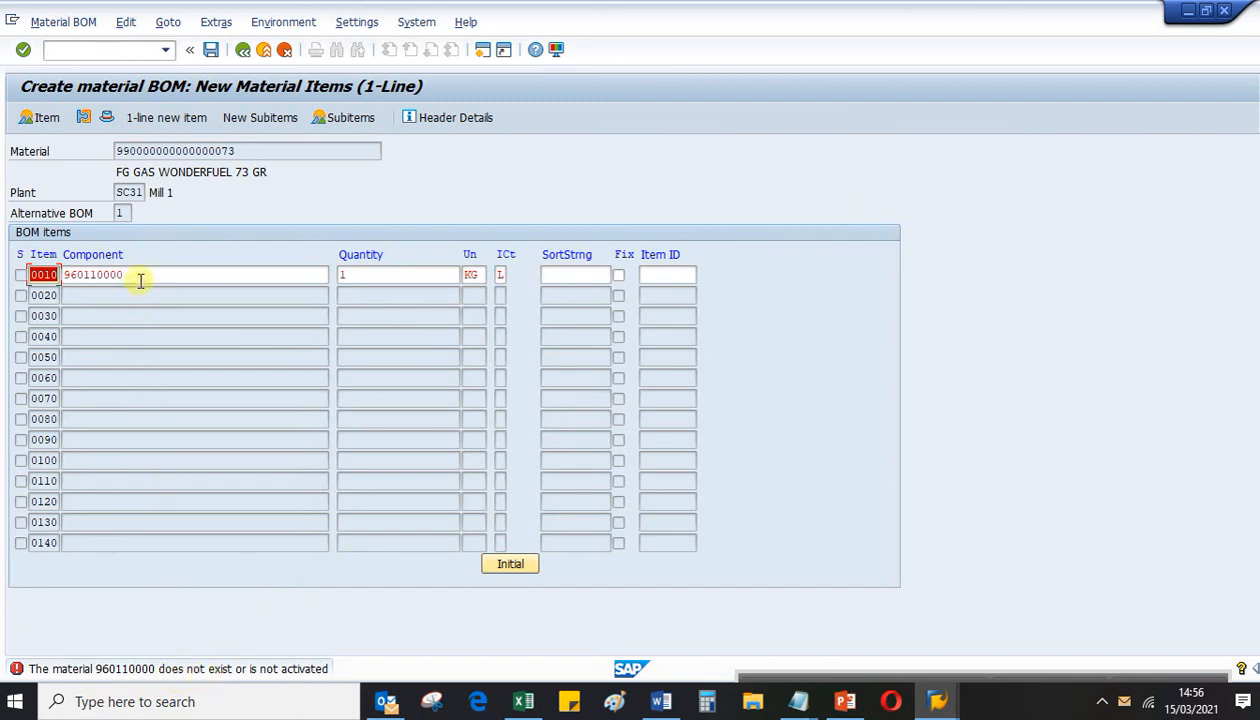
left_click(182, 277)
key("BackSpace")
key("BackSpace")
key("BackSpace")
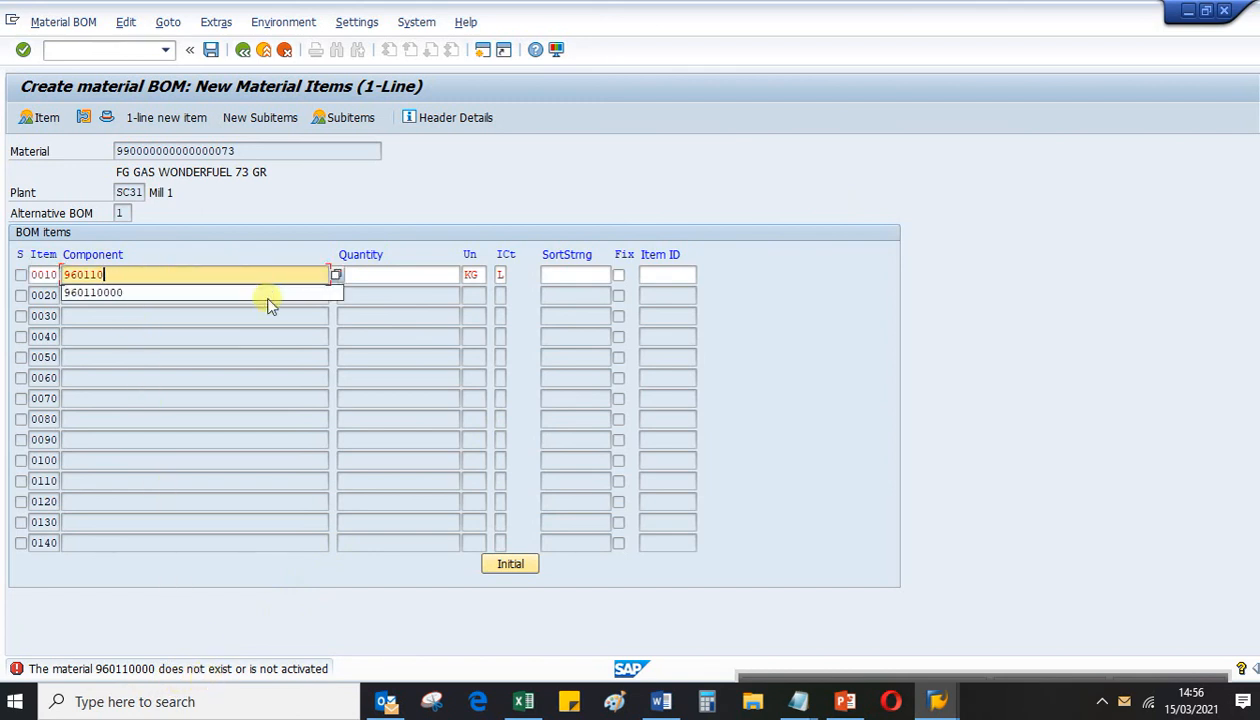
key("BackSpace")
key("BackSpace")
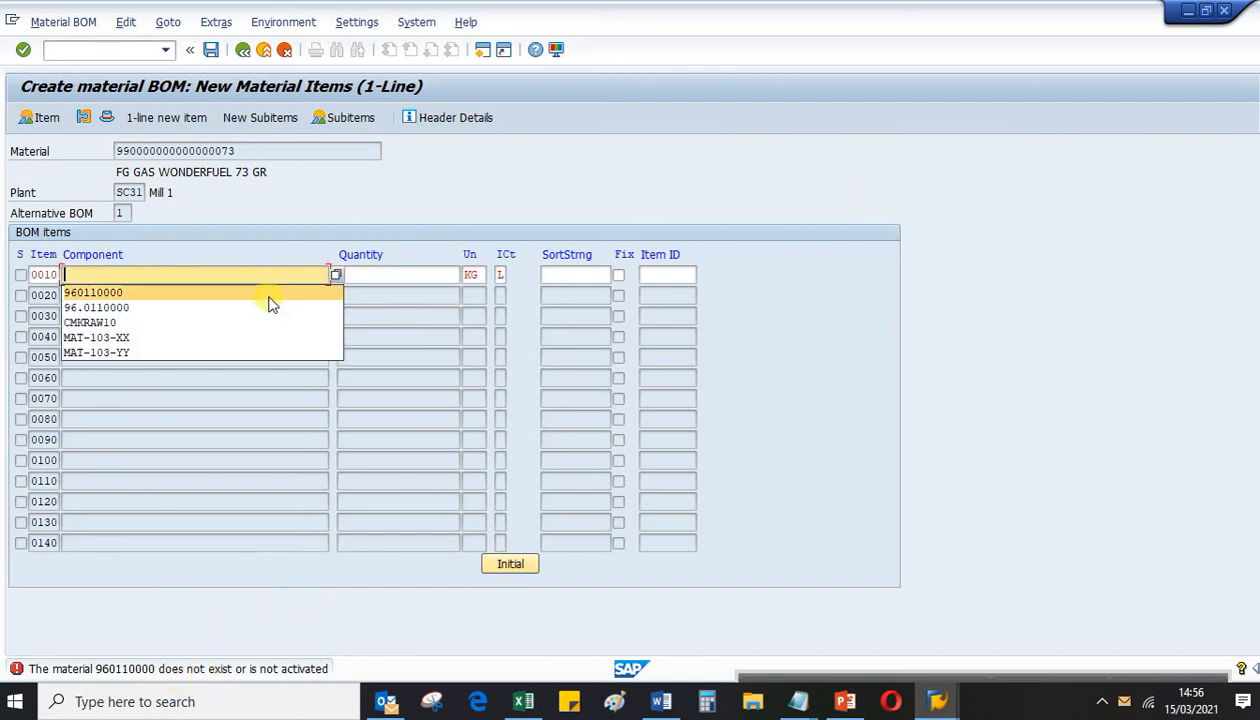
key("Down")
key("Down")
key("Up")
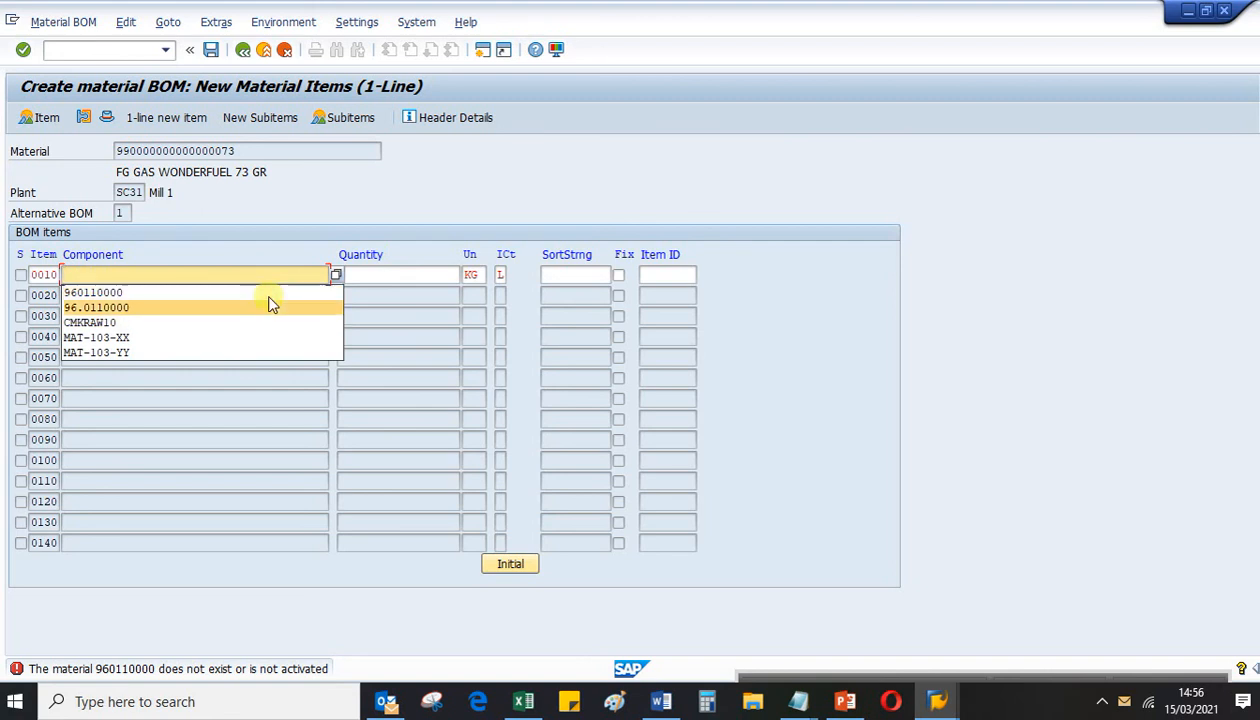
key("Return")
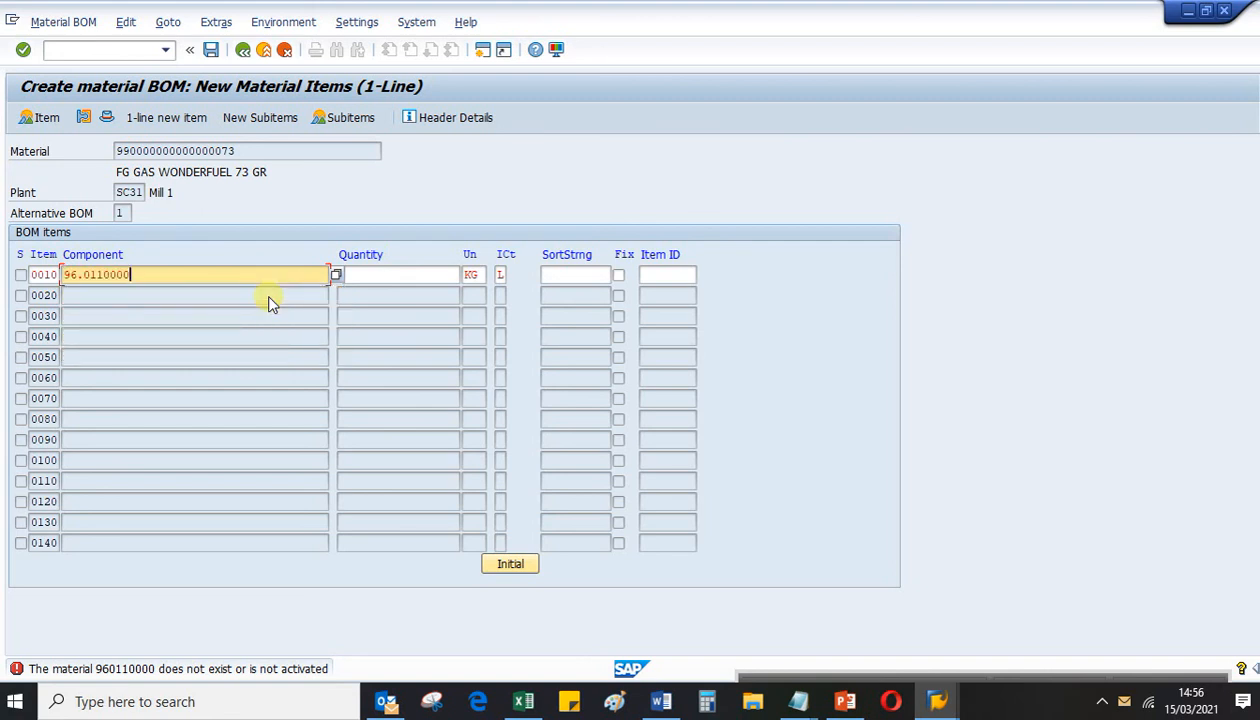
left_click(398, 274)
type("1")
key("Return")
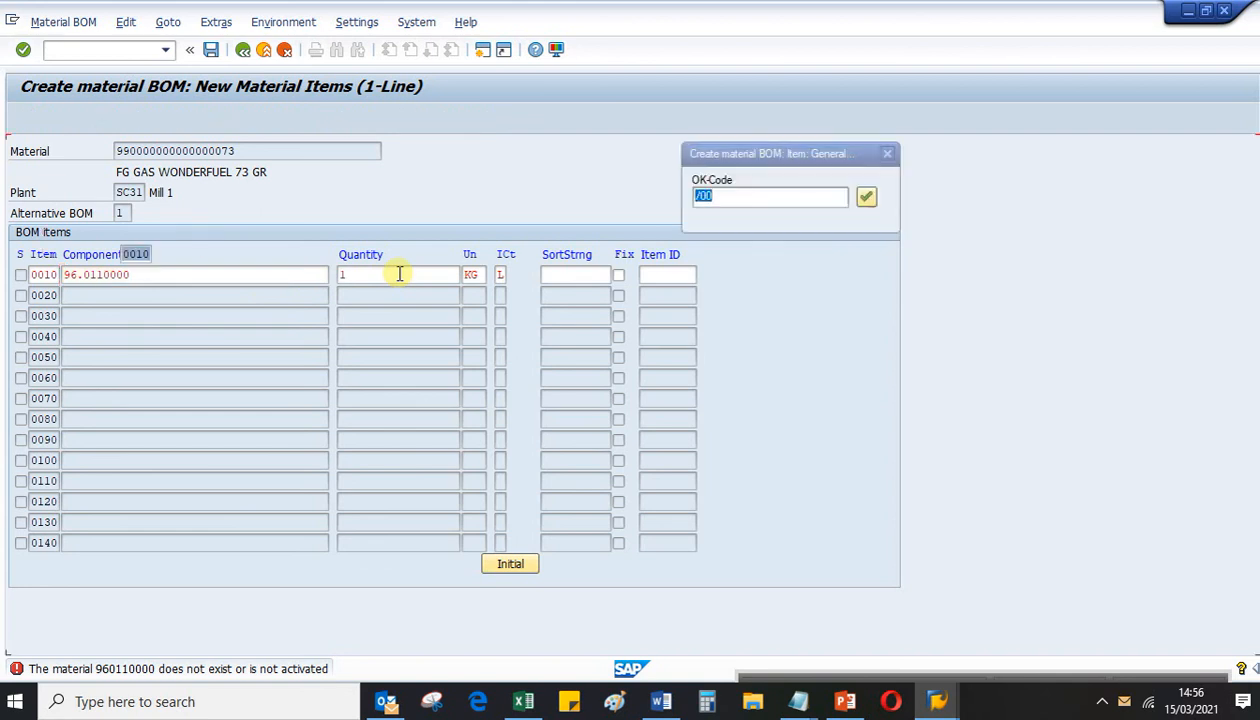
left_click(866, 197)
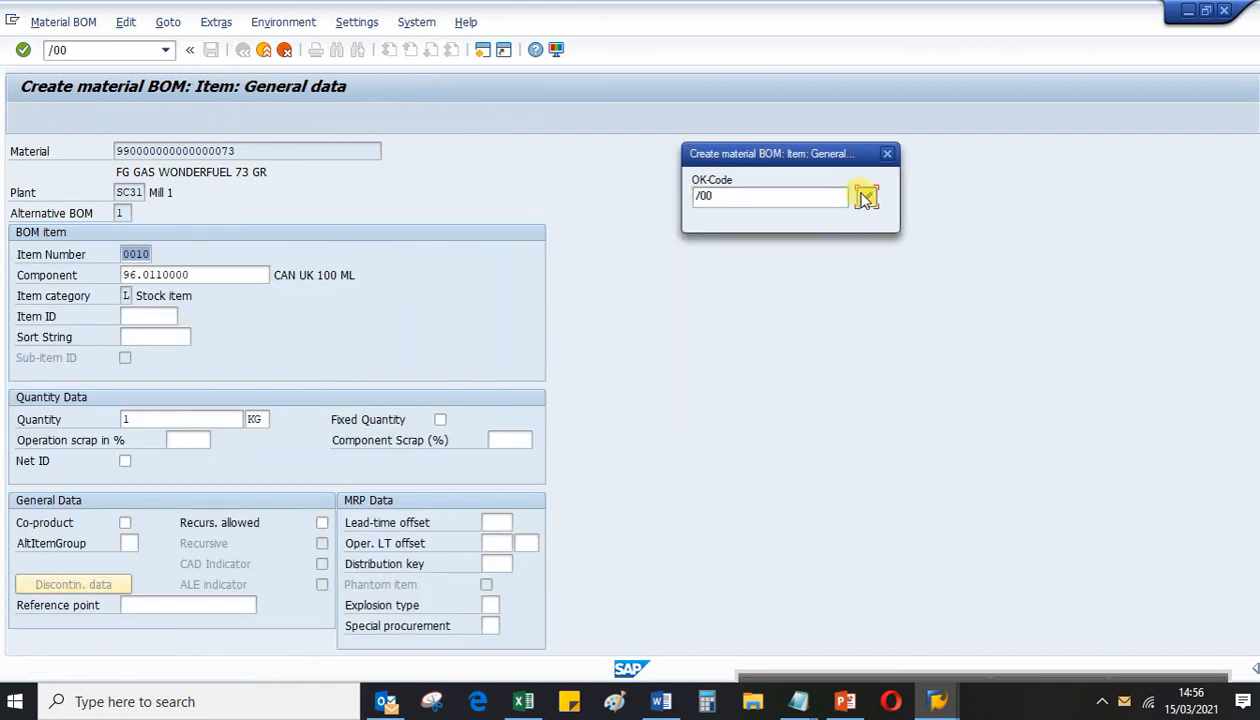
left_click(866, 197)
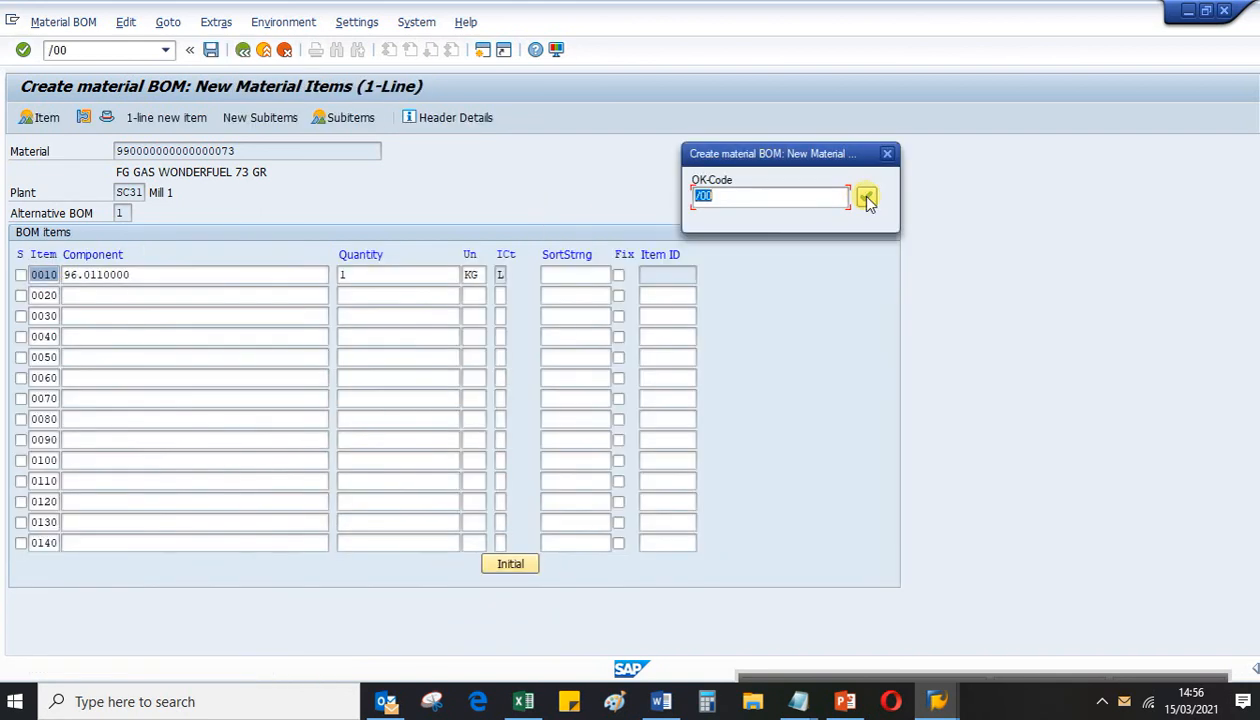
left_click(866, 197)
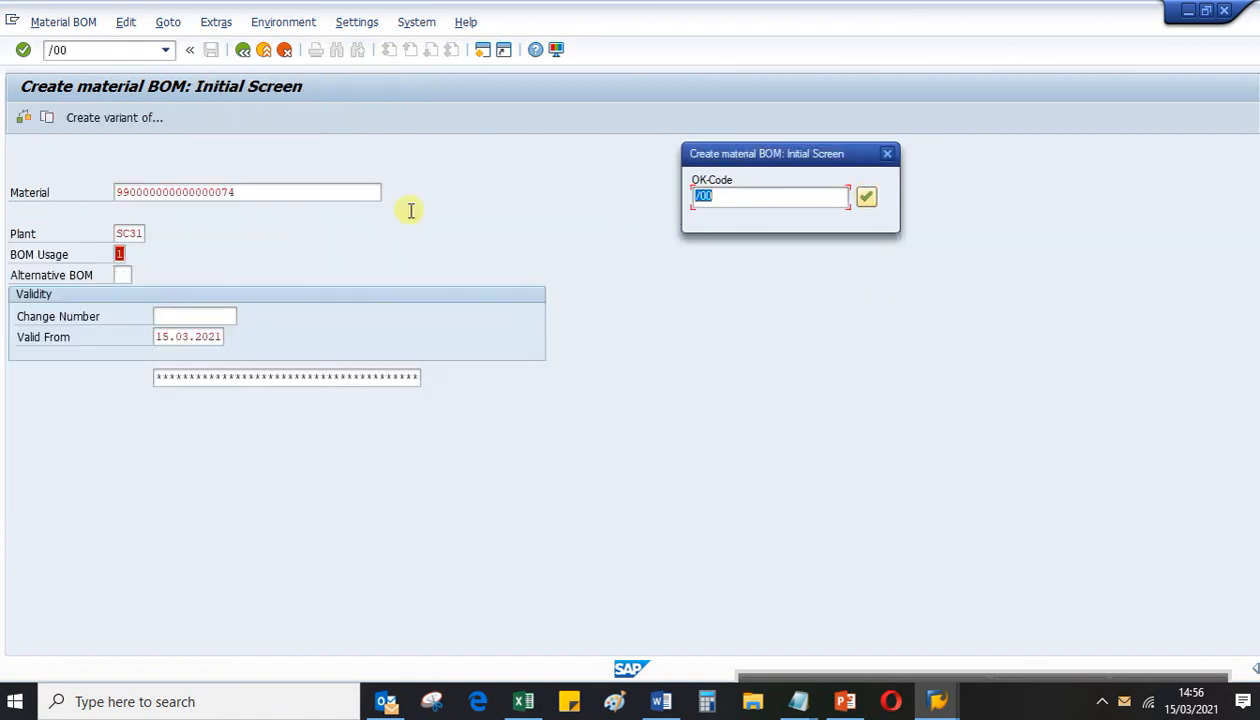
left_click(866, 197)
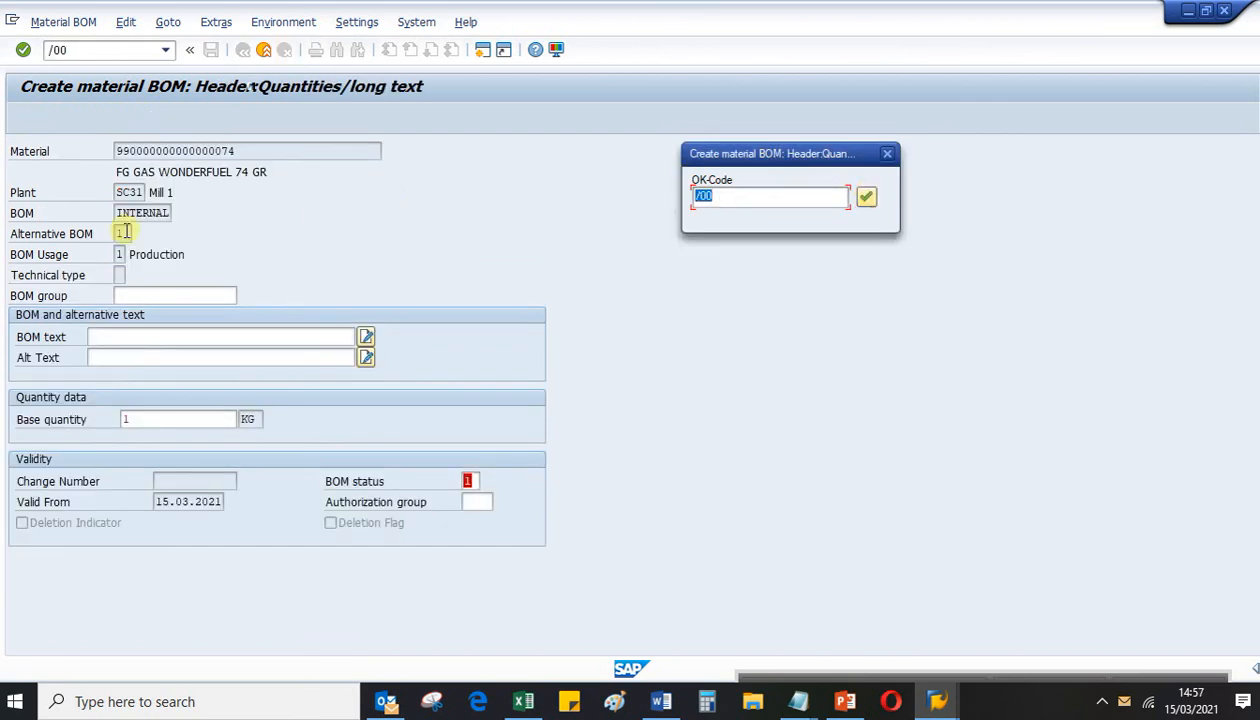
left_click(866, 198)
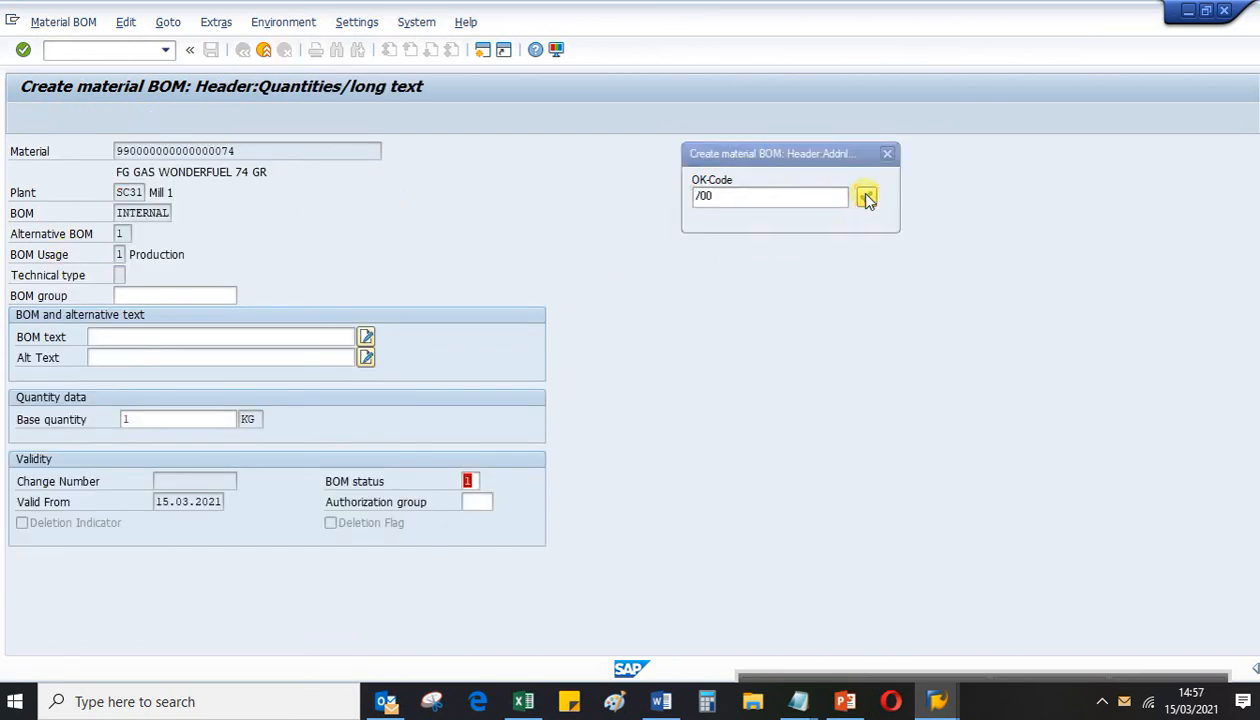
left_click(866, 198)
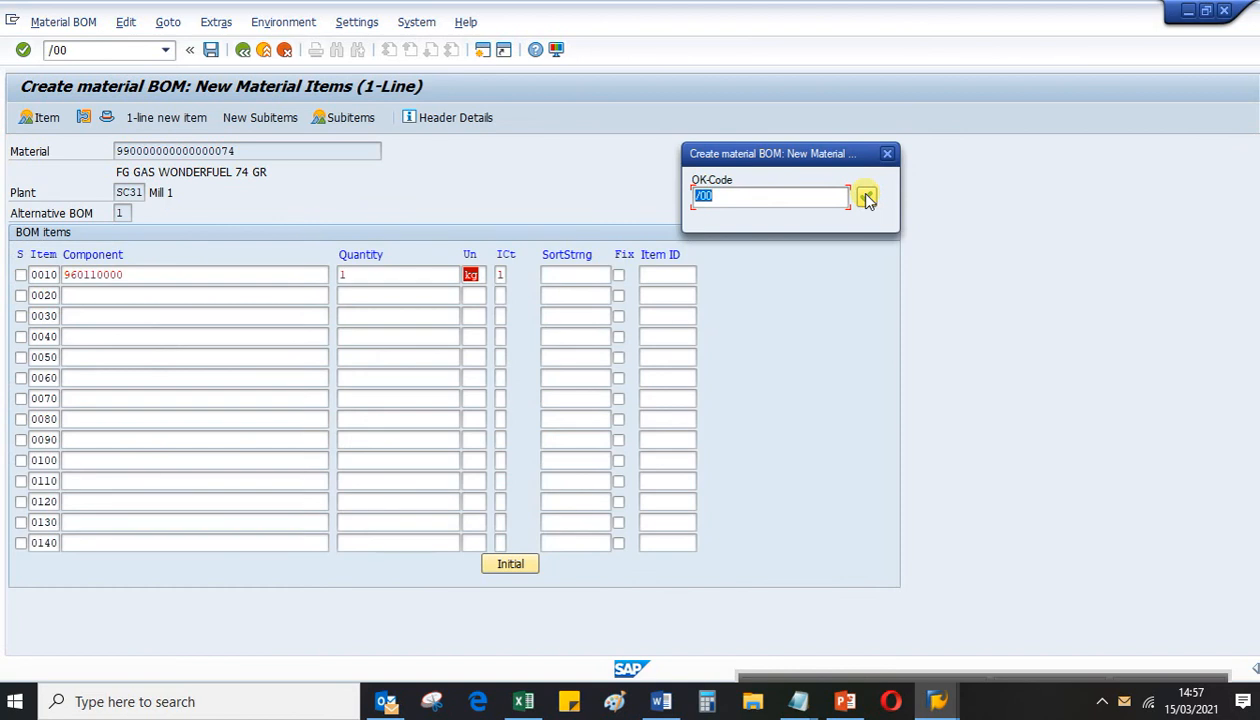
left_click(866, 198)
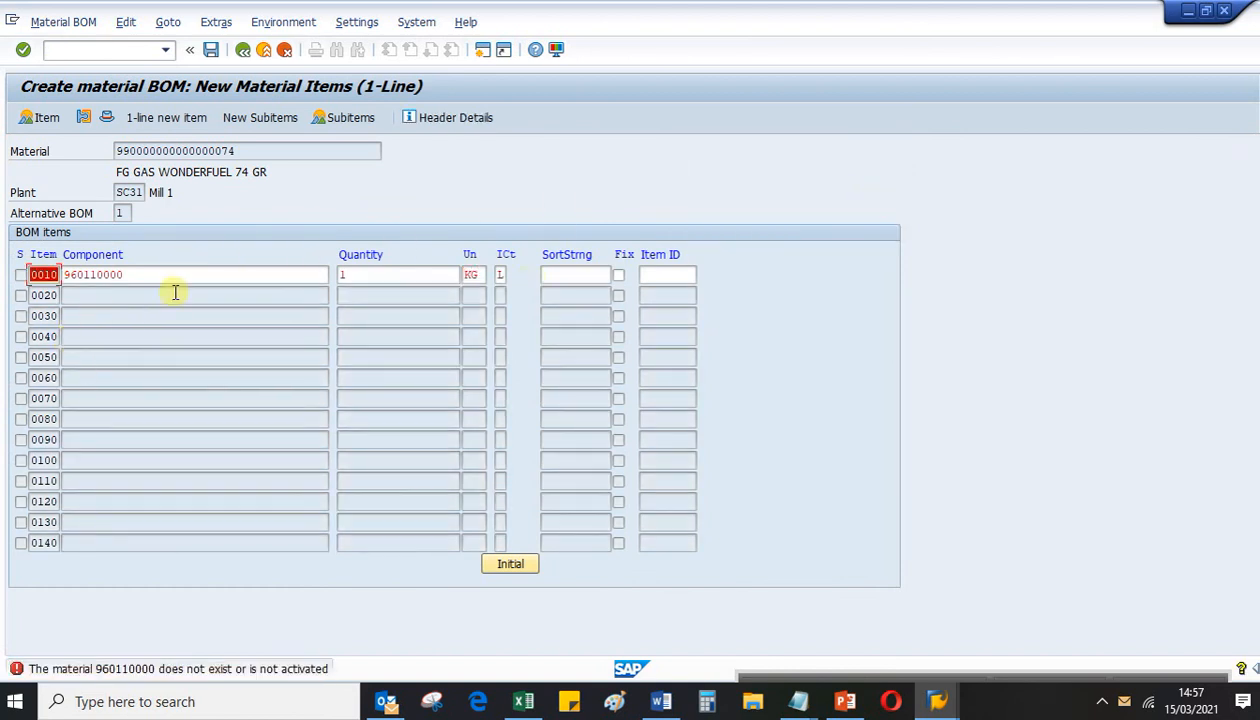
left_click(174, 282)
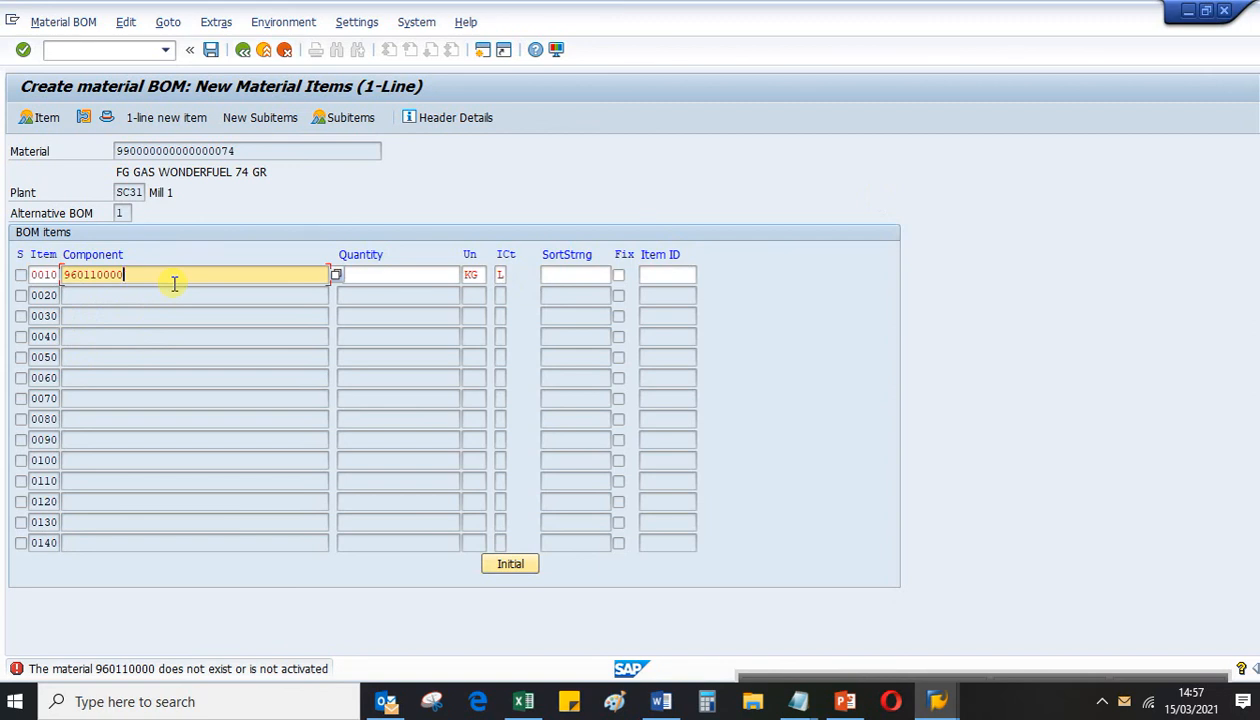
key("BackSpace")
key("BackSpace")
key("BackSpace")
key("BackSpace")
key("BackSpace")
key("BackSpace")
key("BackSpace")
key("BackSpace")
key("BackSpace")
key("Down")
key("Down")
key("Return")
key("Return")
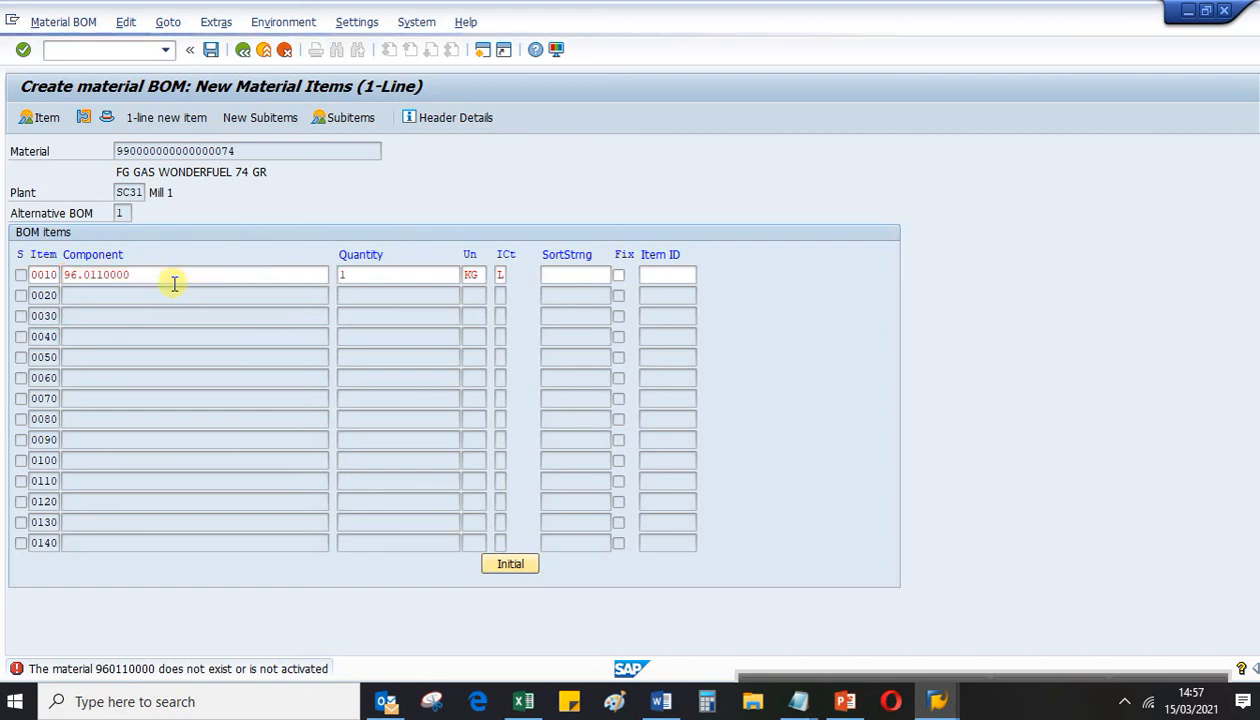
left_click(866, 198)
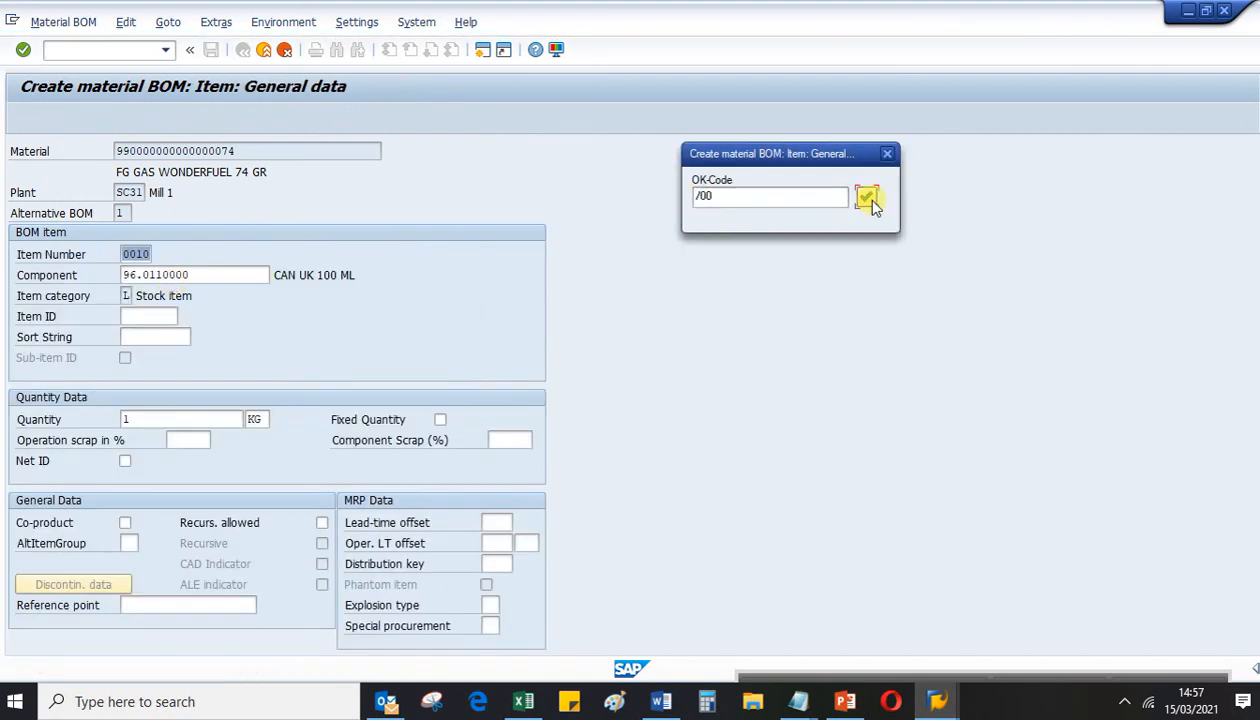
left_click(866, 198)
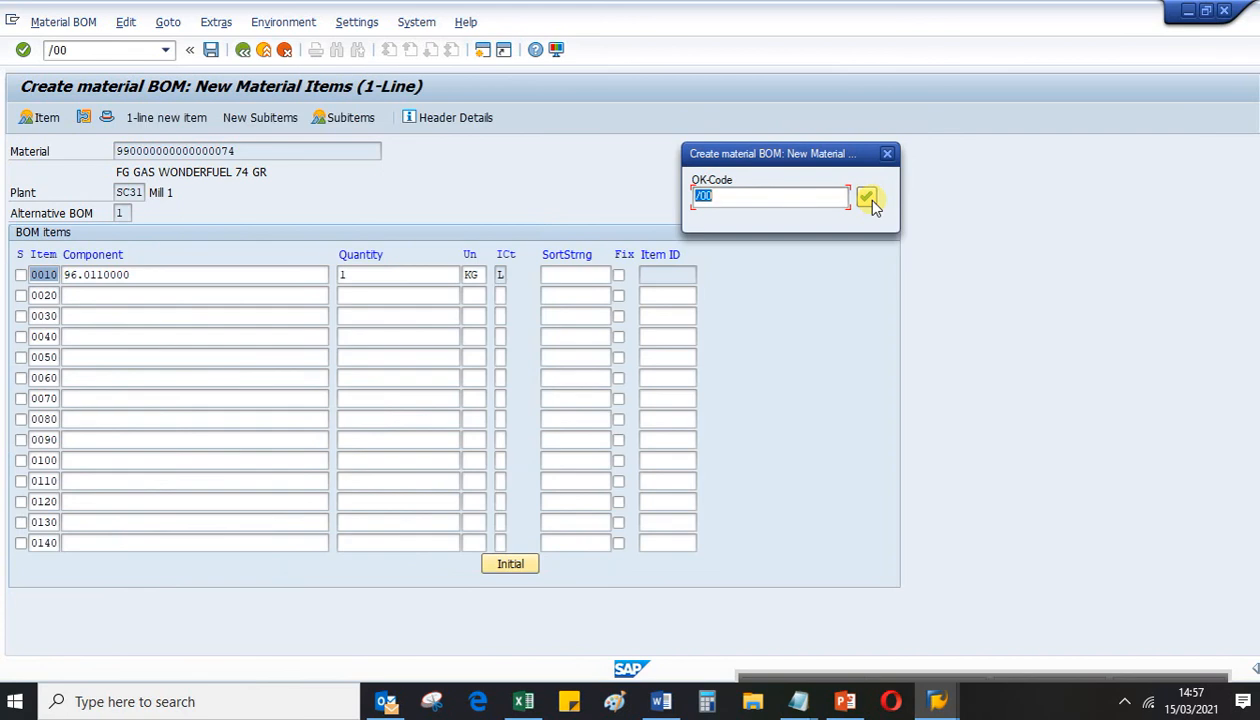
left_click(866, 198)
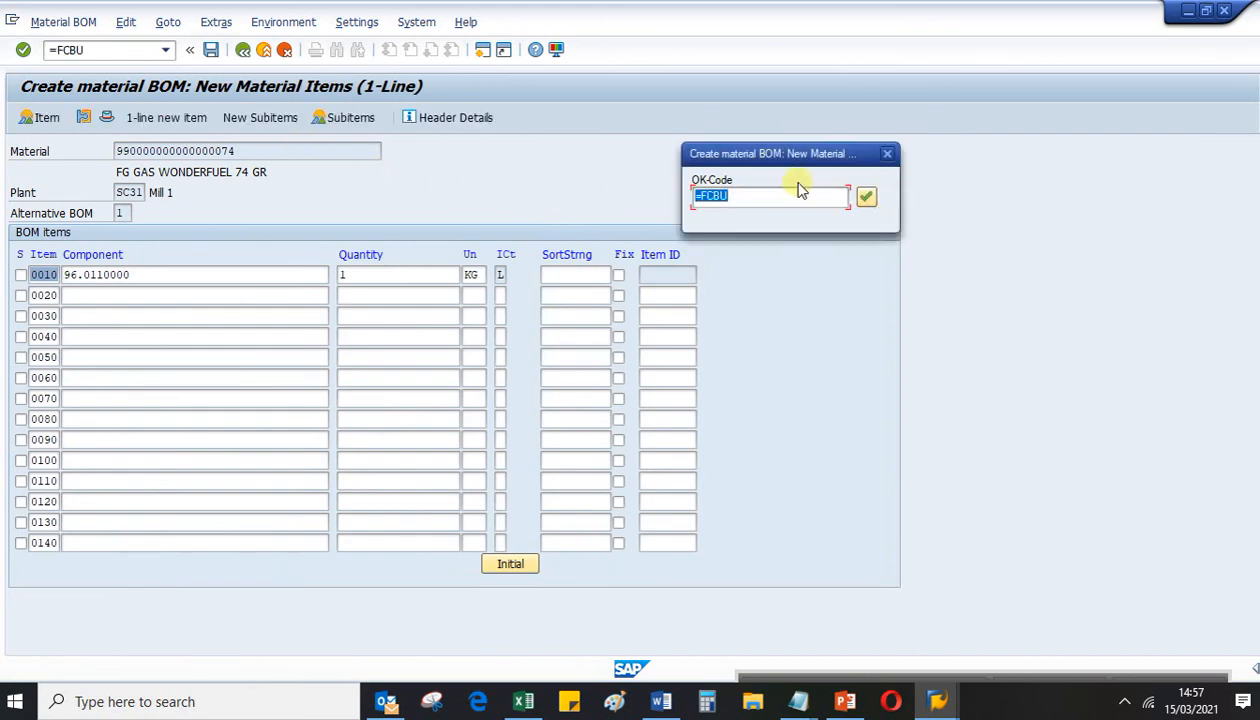
left_click(866, 198)
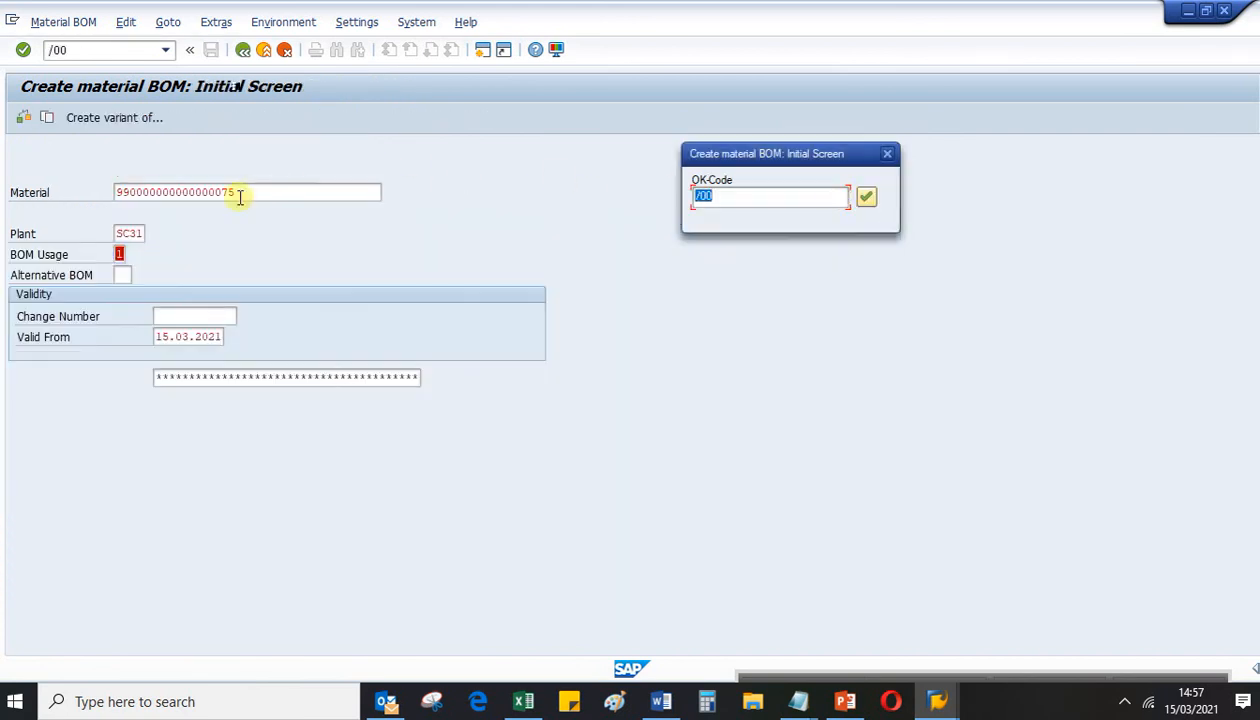
left_click(867, 199)
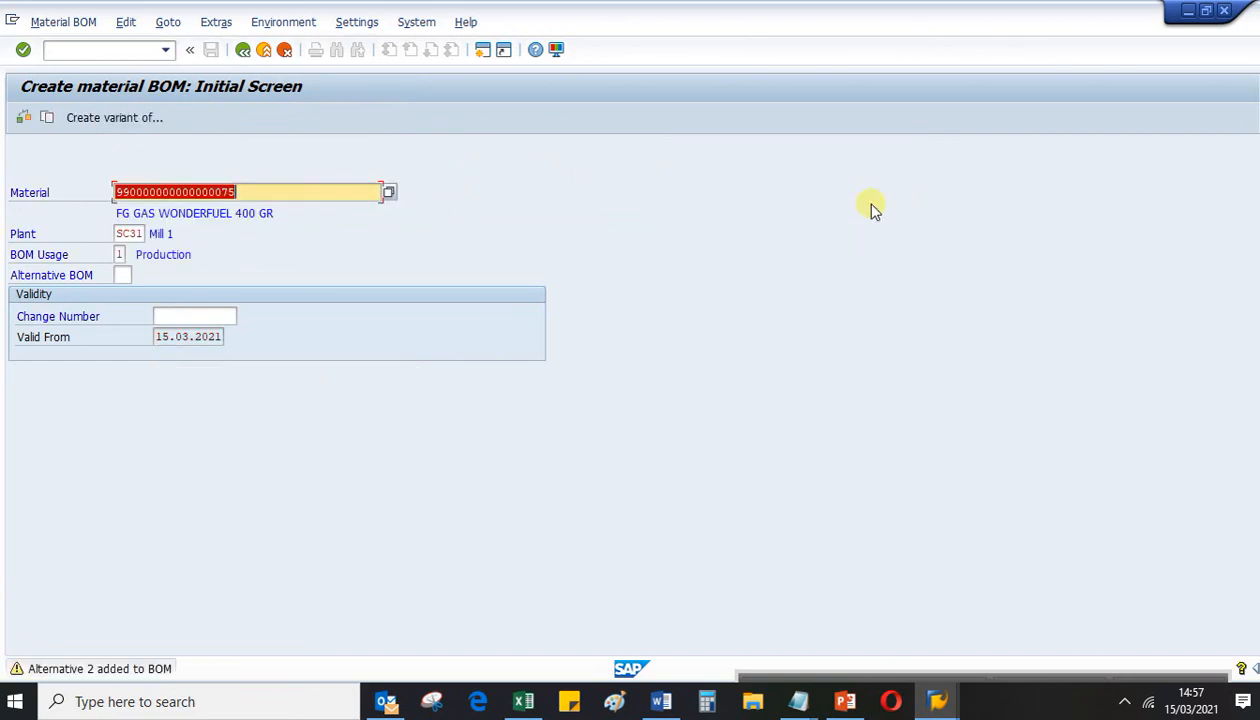
key("Return")
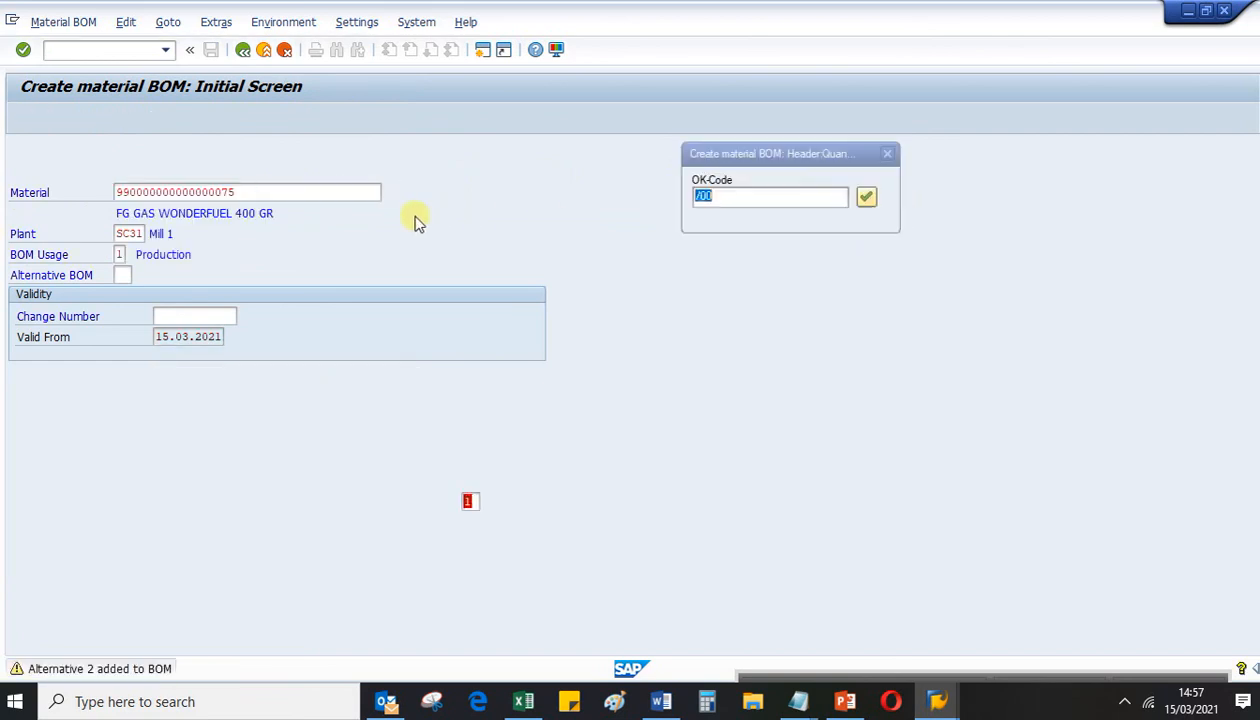
key("Return")
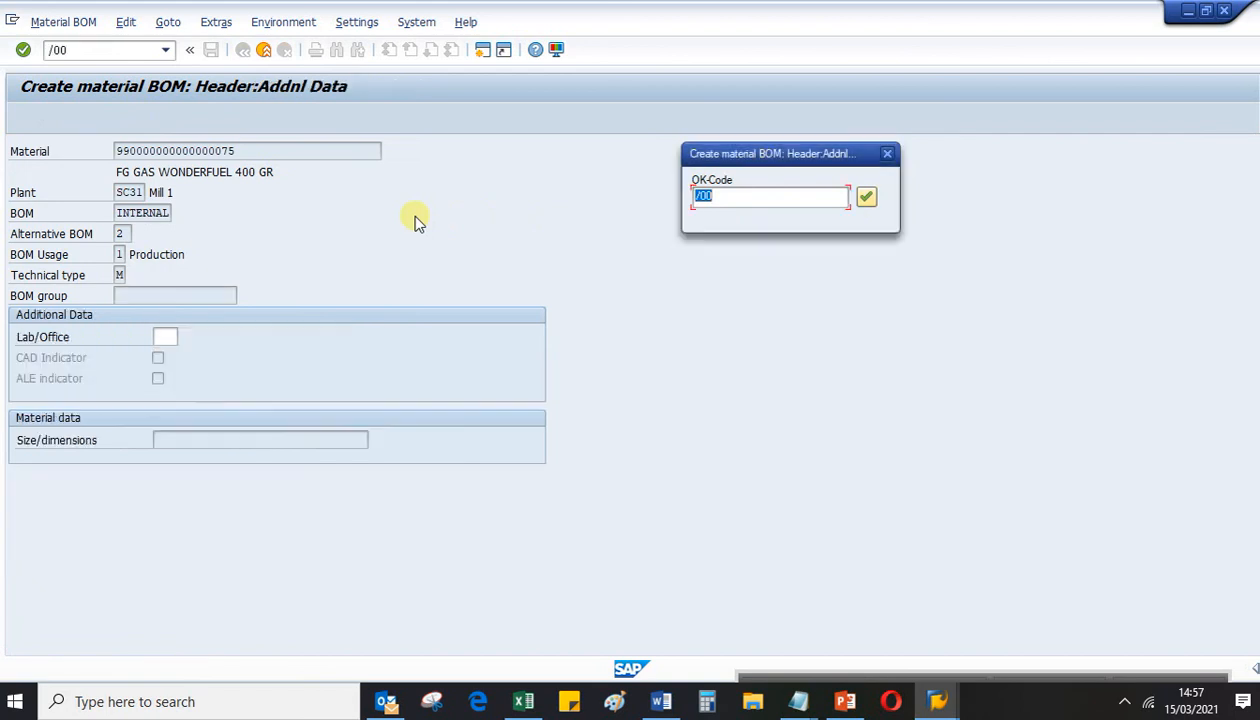
key("Return")
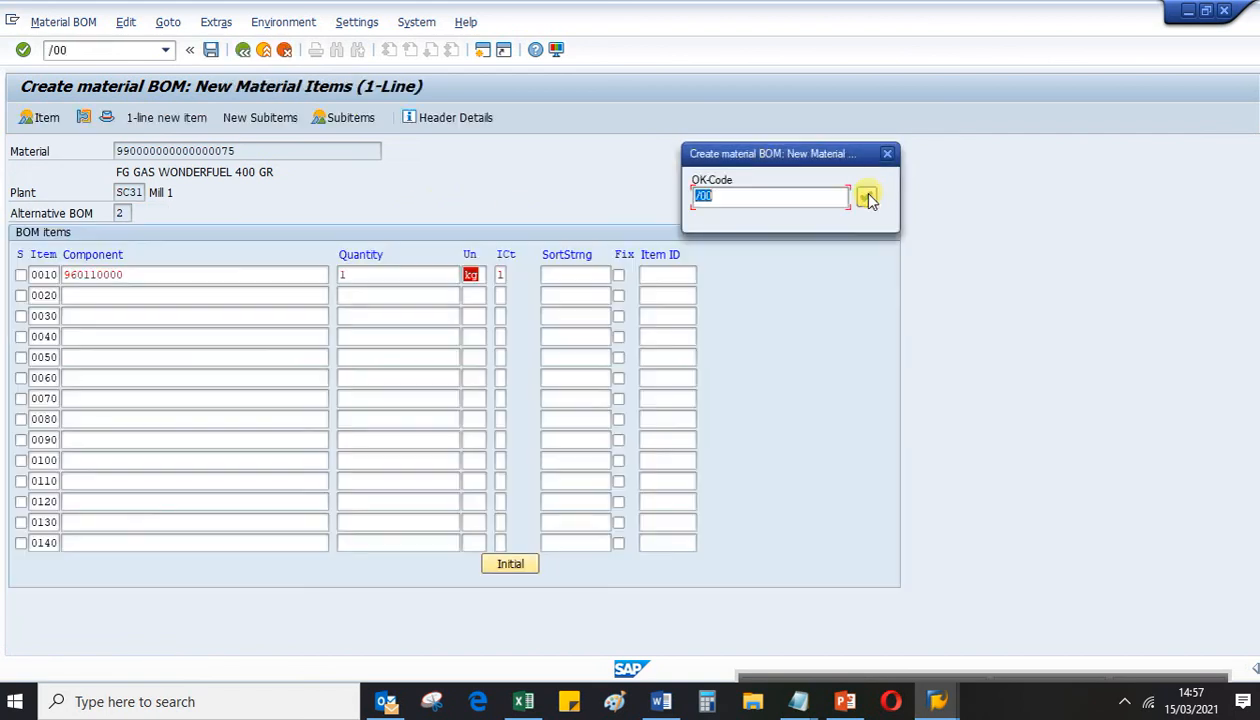
left_click(200, 274)
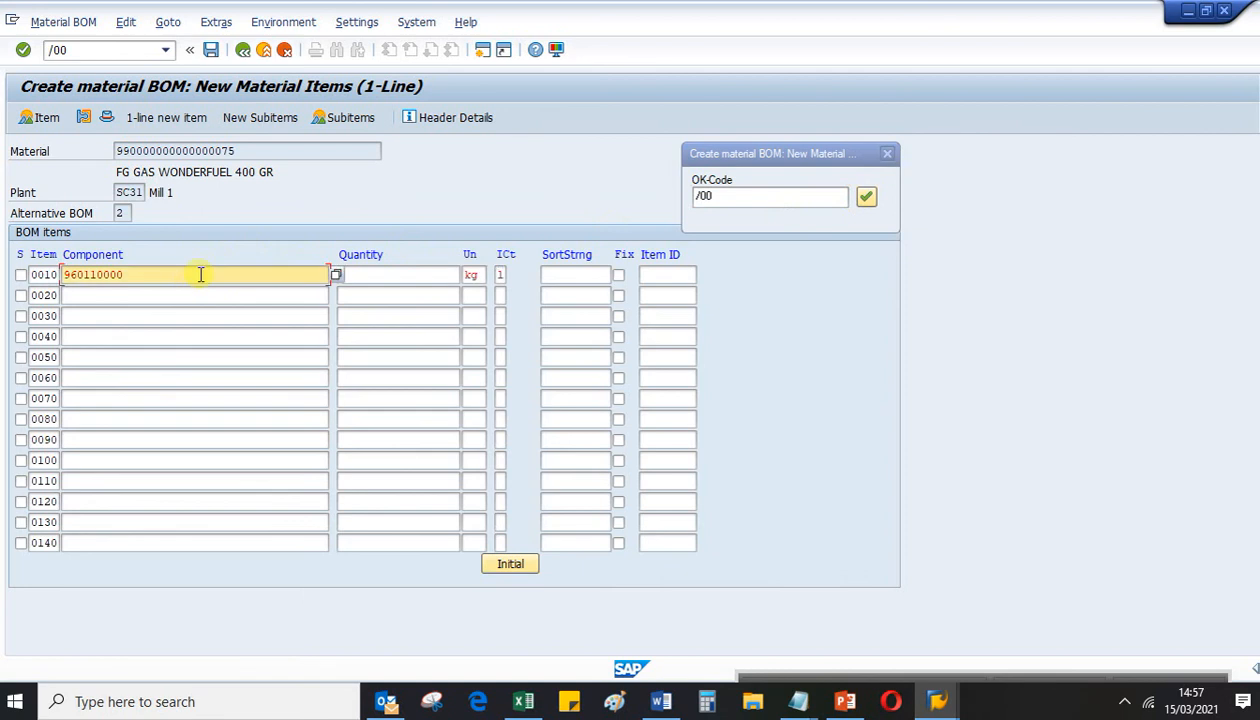
key("BackSpace")
key("BackSpace")
key("BackSpace")
key("BackSpace")
key("BackSpace")
key("BackSpace")
key("BackSpace")
key("BackSpace")
key("BackSpace")
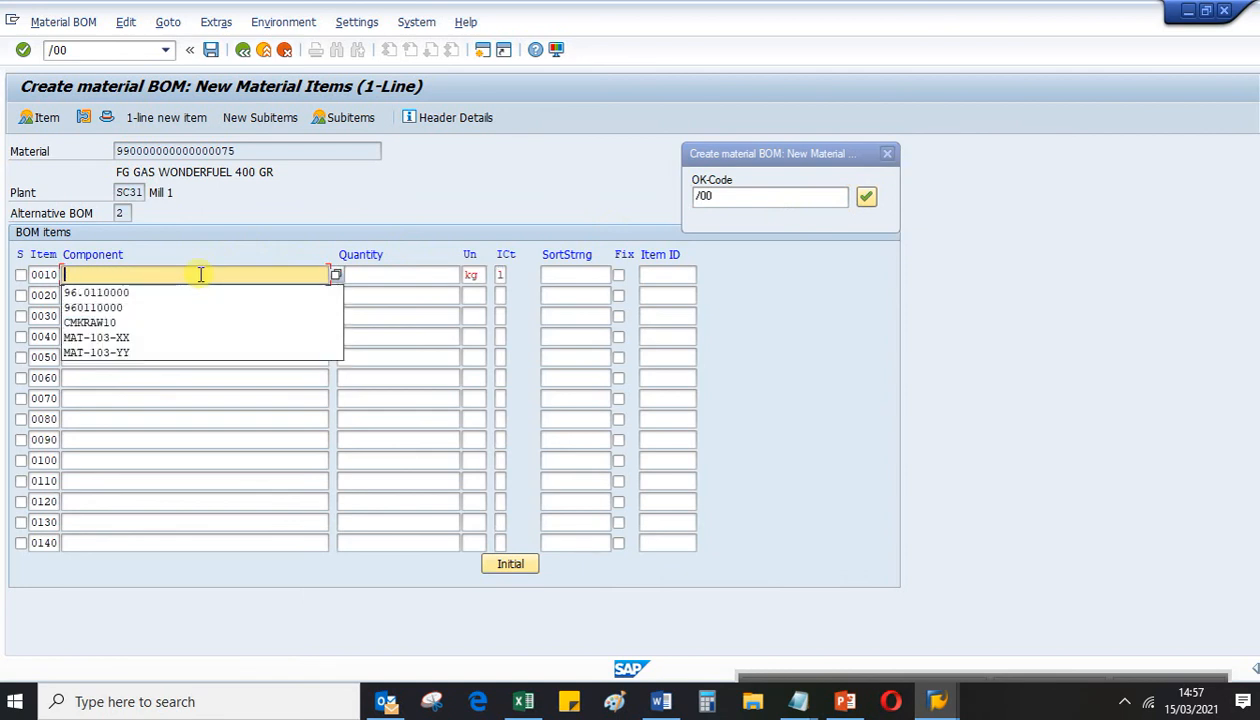
key("Down")
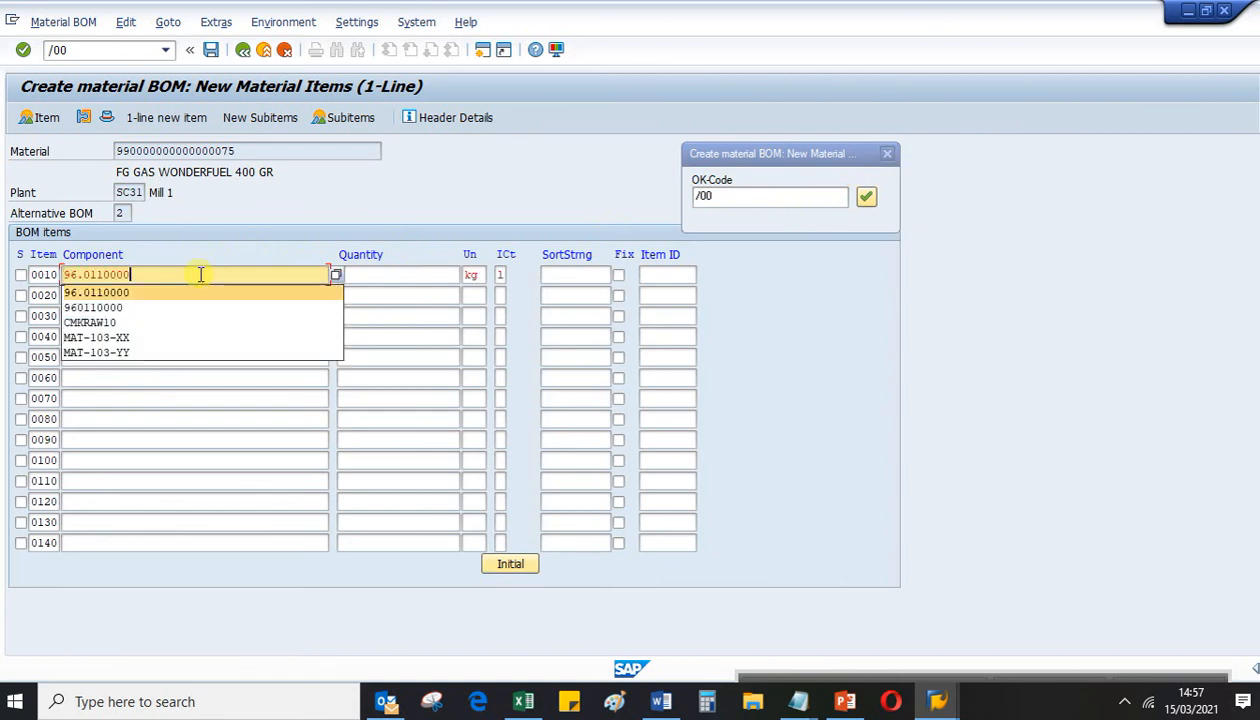
key("Return")
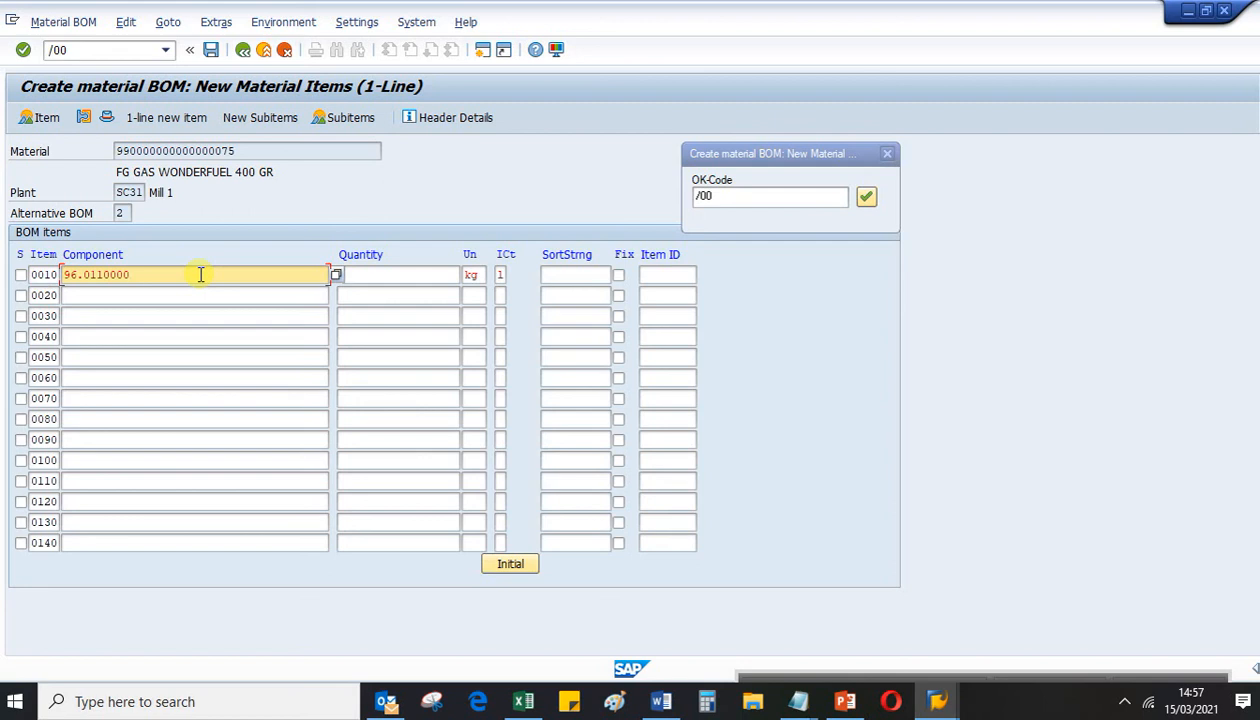
key("Return")
left_click(866, 197)
left_click(866, 197)
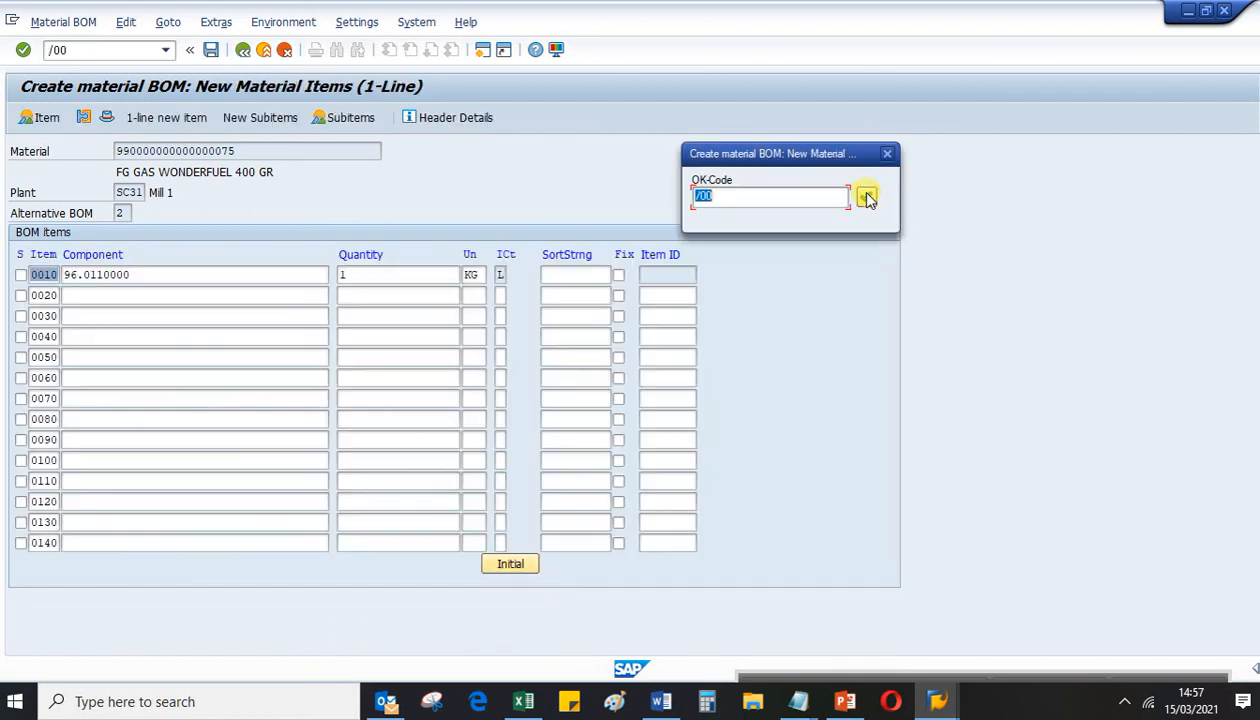
Confirm the remaining screens to save the last BOM, and leave the batch input session overview for SAP Easy Access
left_click(866, 197)
left_click(866, 197)
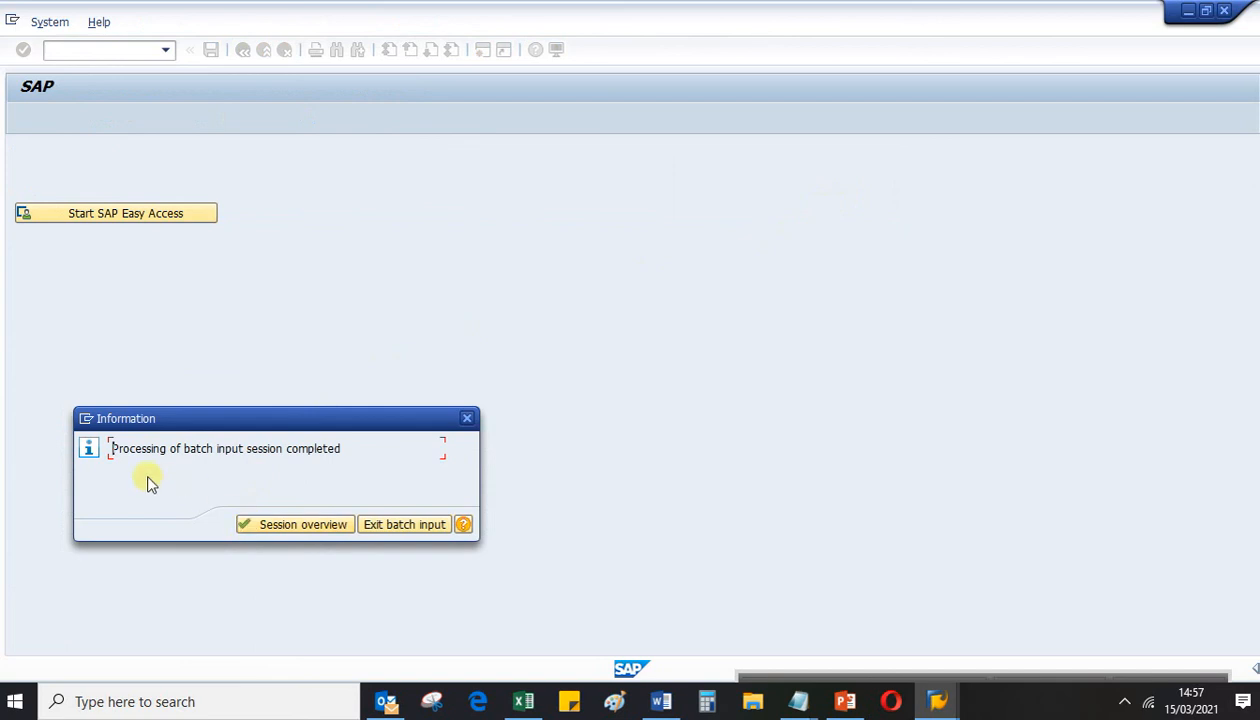
left_click(280, 536)
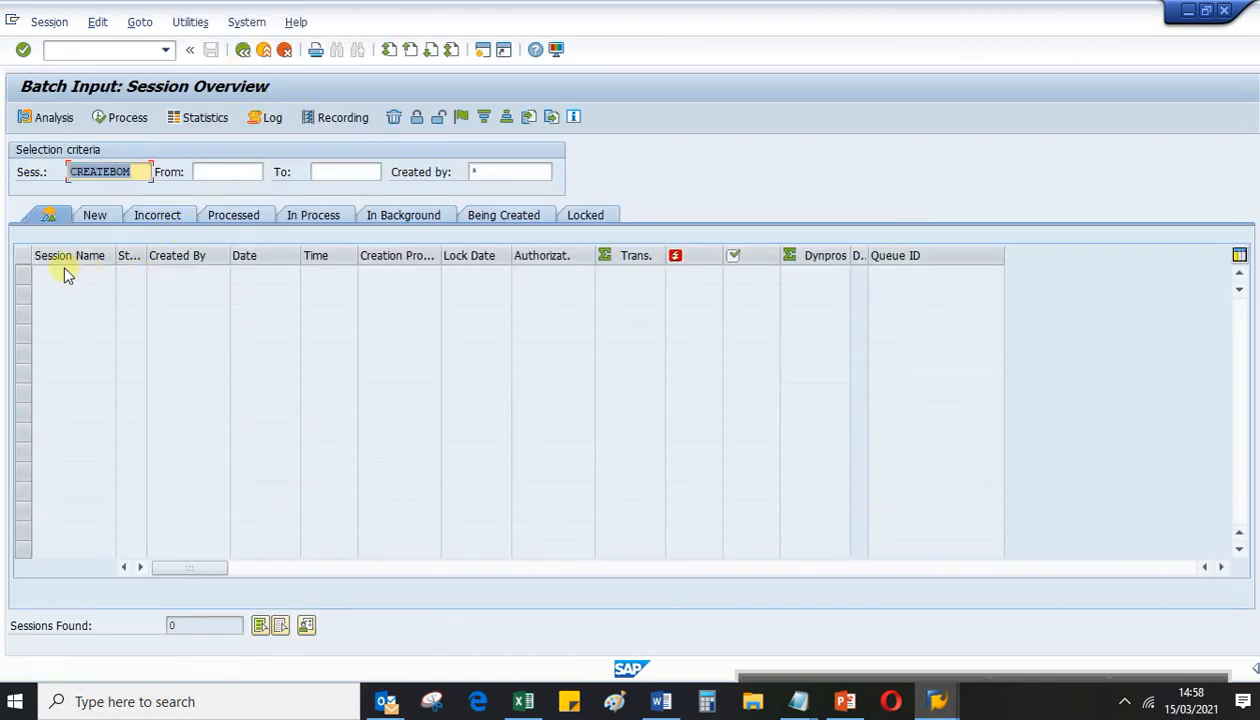
left_click(242, 50)
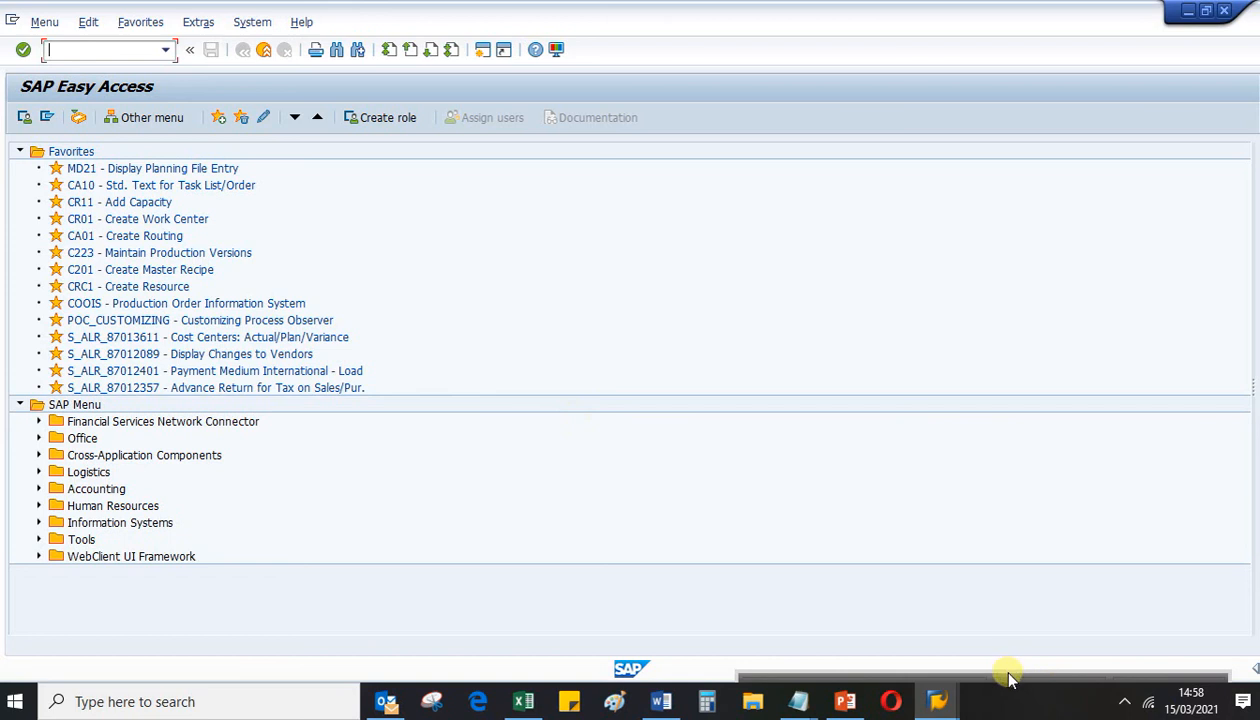
Switch to the Opera browser and close the LSMW tab
mouse_move(1007, 676)
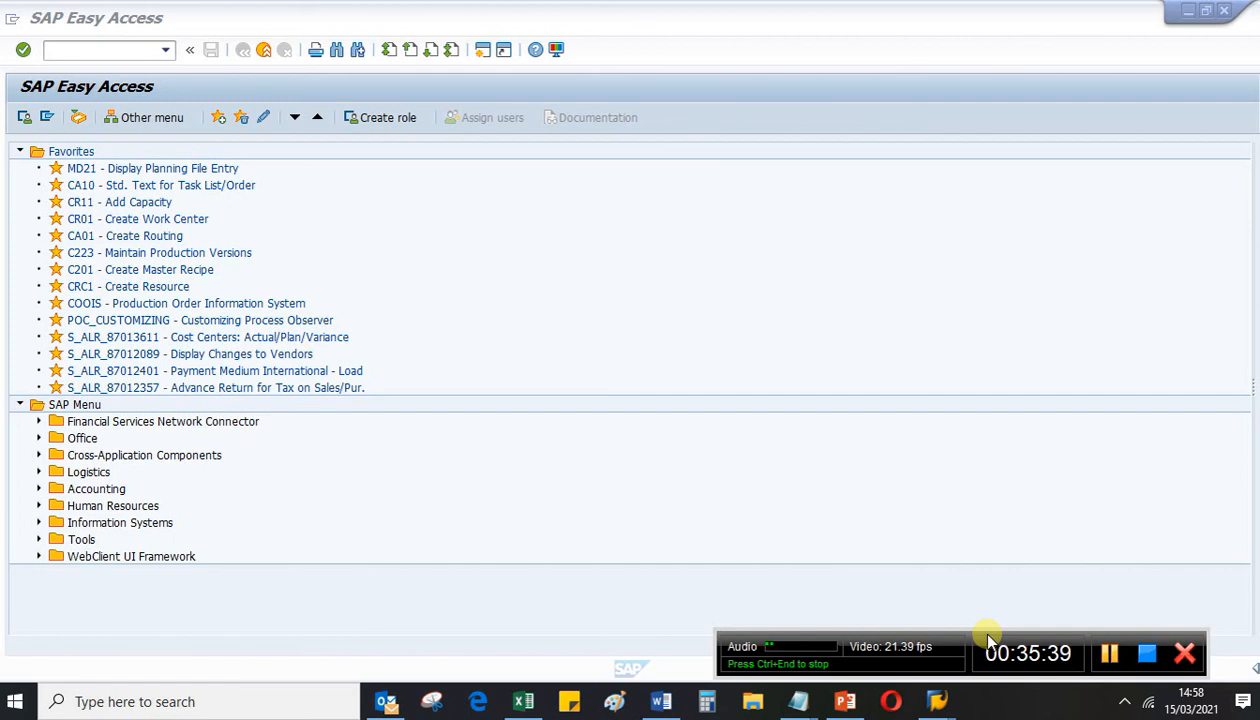
left_click(896, 706)
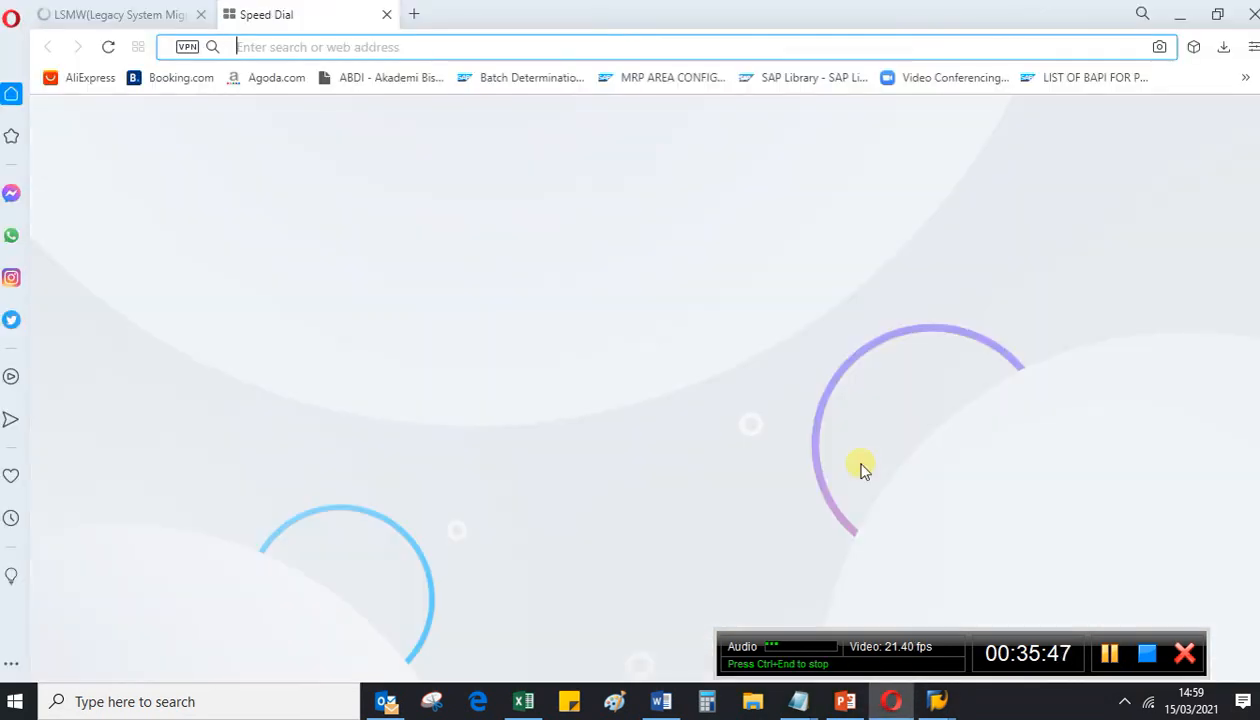
left_click(200, 14)
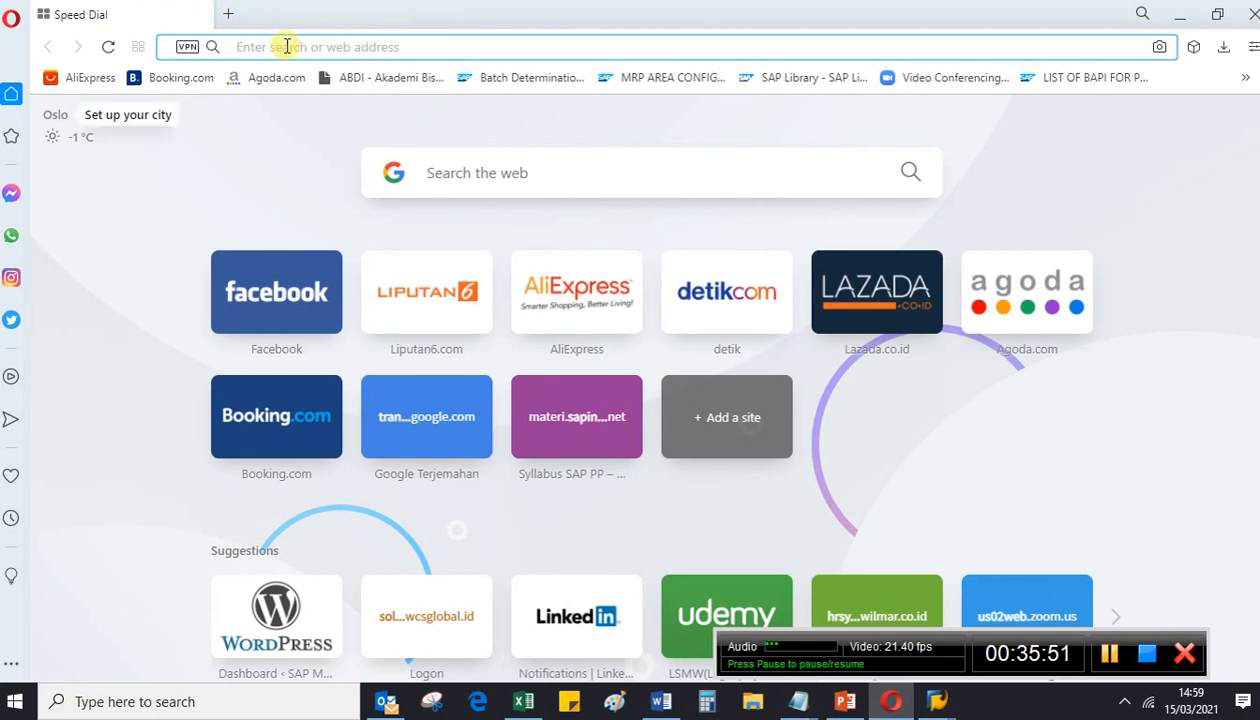
Open the sapindonesia.net home page and look over its SAP PP/QM welcome content
type("sa")
left_click(657, 47)
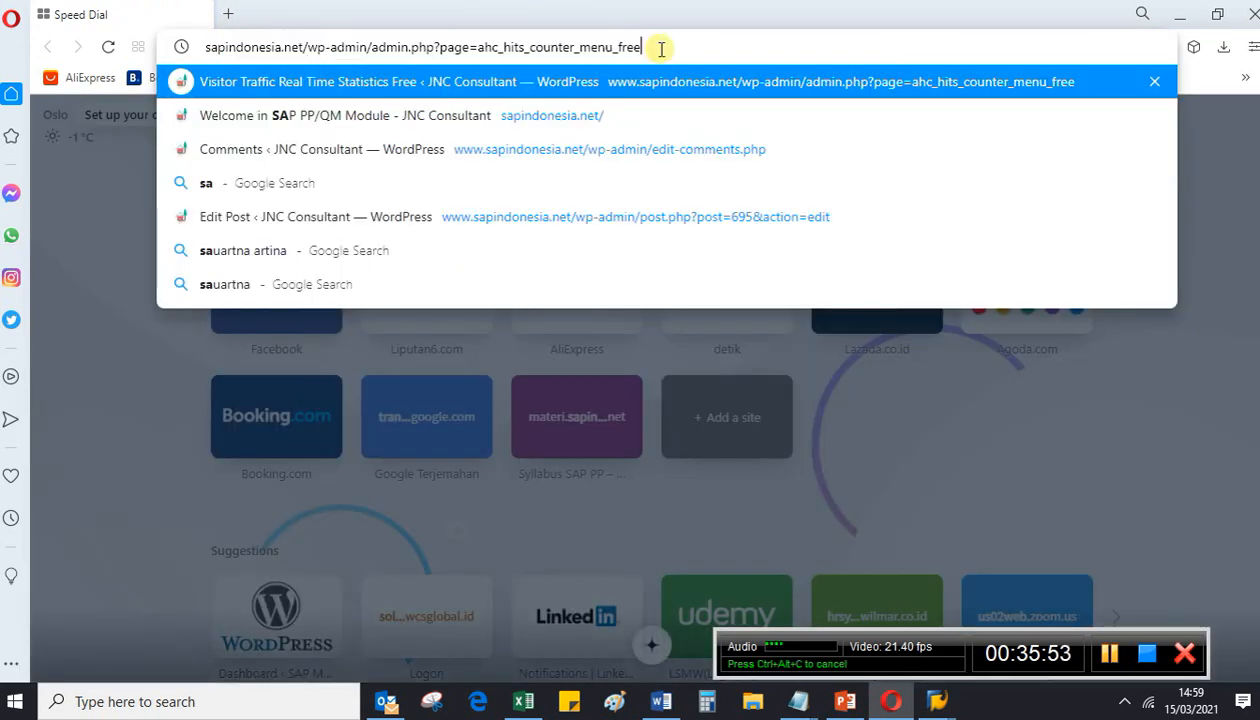
key("BackSpace")
key("BackSpace")
key("BackSpace")
key("BackSpace")
key("BackSpace")
key("BackSpace")
key("BackSpace")
key("BackSpace")
key("BackSpace")
key("BackSpace")
key("BackSpace")
key("BackSpace")
key("BackSpace")
key("BackSpace")
key("BackSpace")
key("BackSpace")
key("BackSpace")
key("BackSpace")
key("BackSpace")
key("BackSpace")
key("BackSpace")
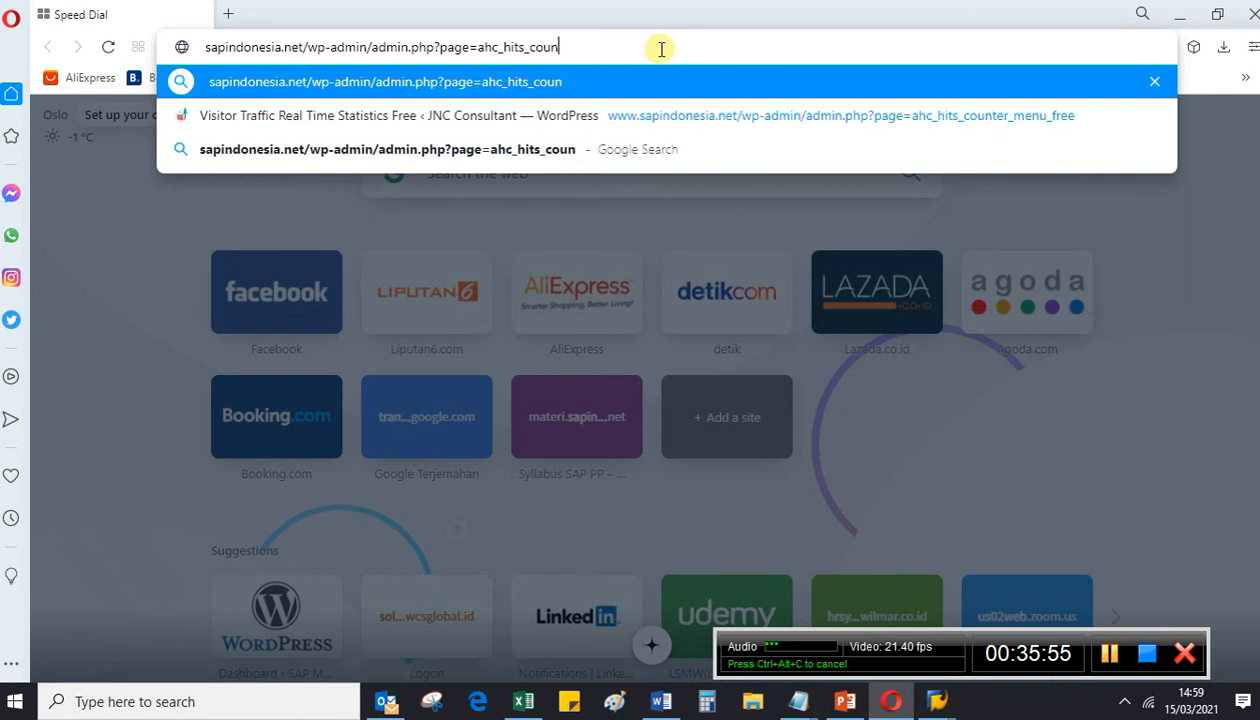
key("BackSpace")
key("BackSpace")
key("BackSpace")
key("BackSpace")
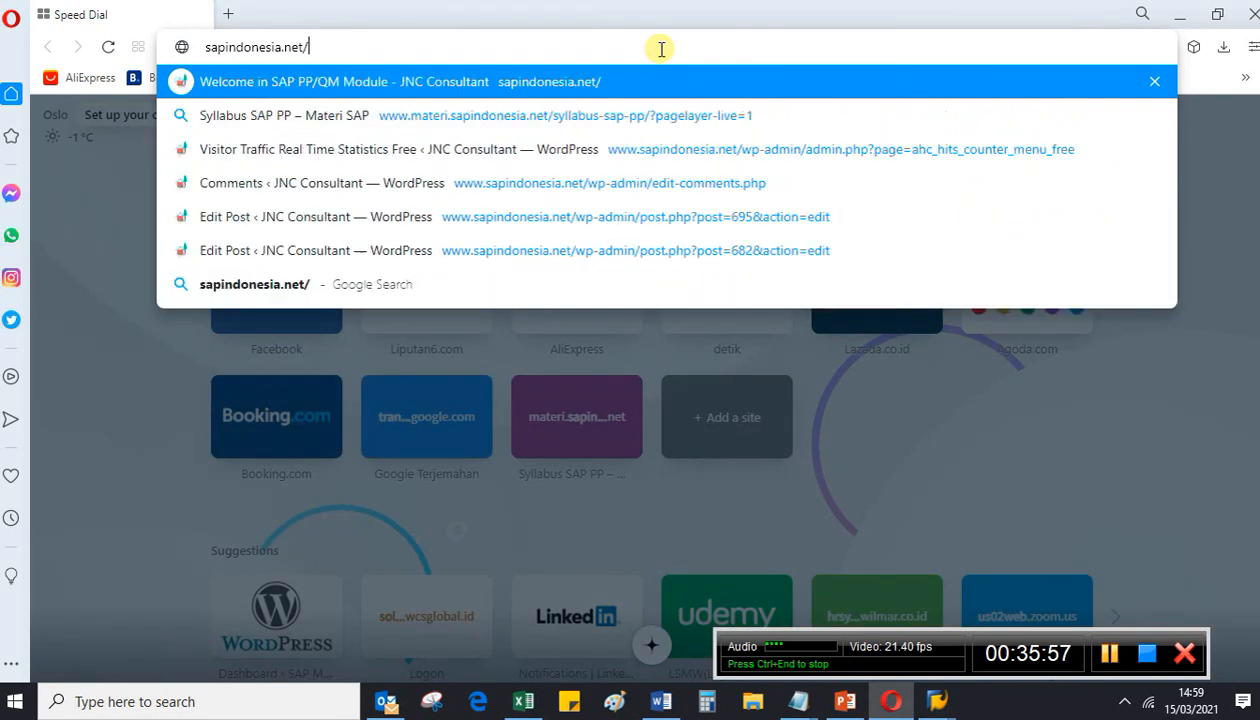
key("Return")
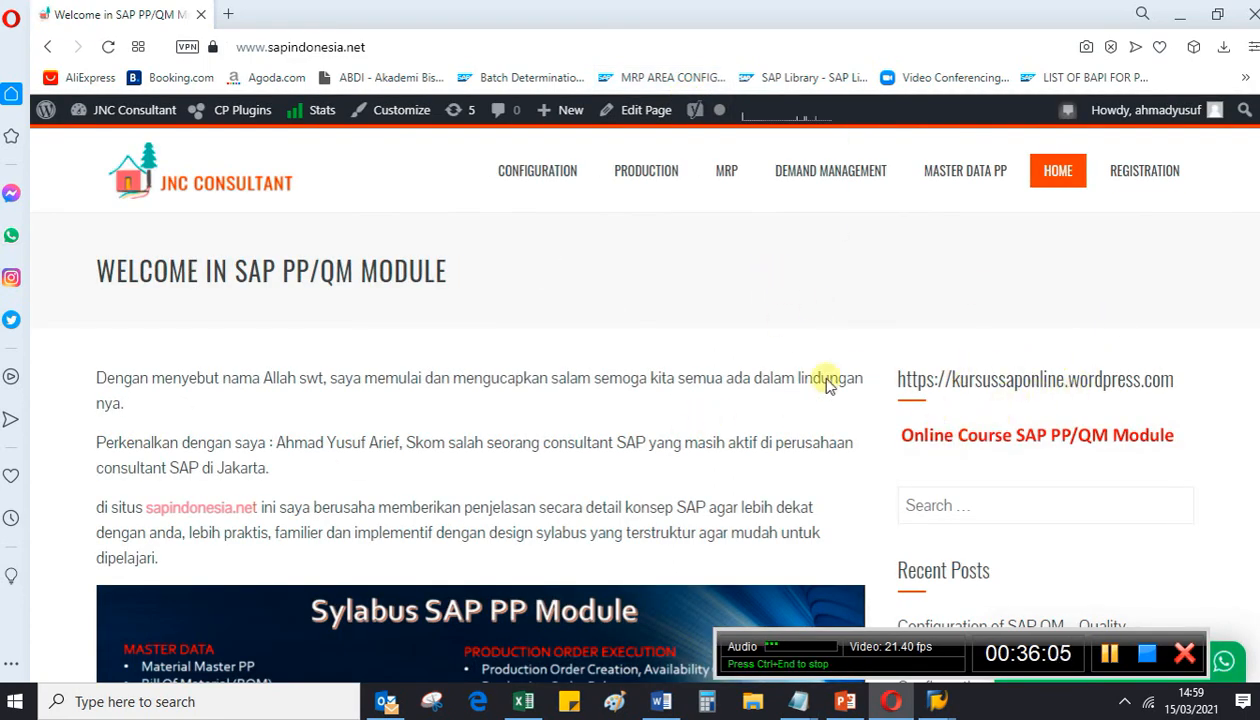
scroll(1055, 200, "down", 6)
scroll(808, 452, "up", 5)
scroll(793, 444, "up", 1)
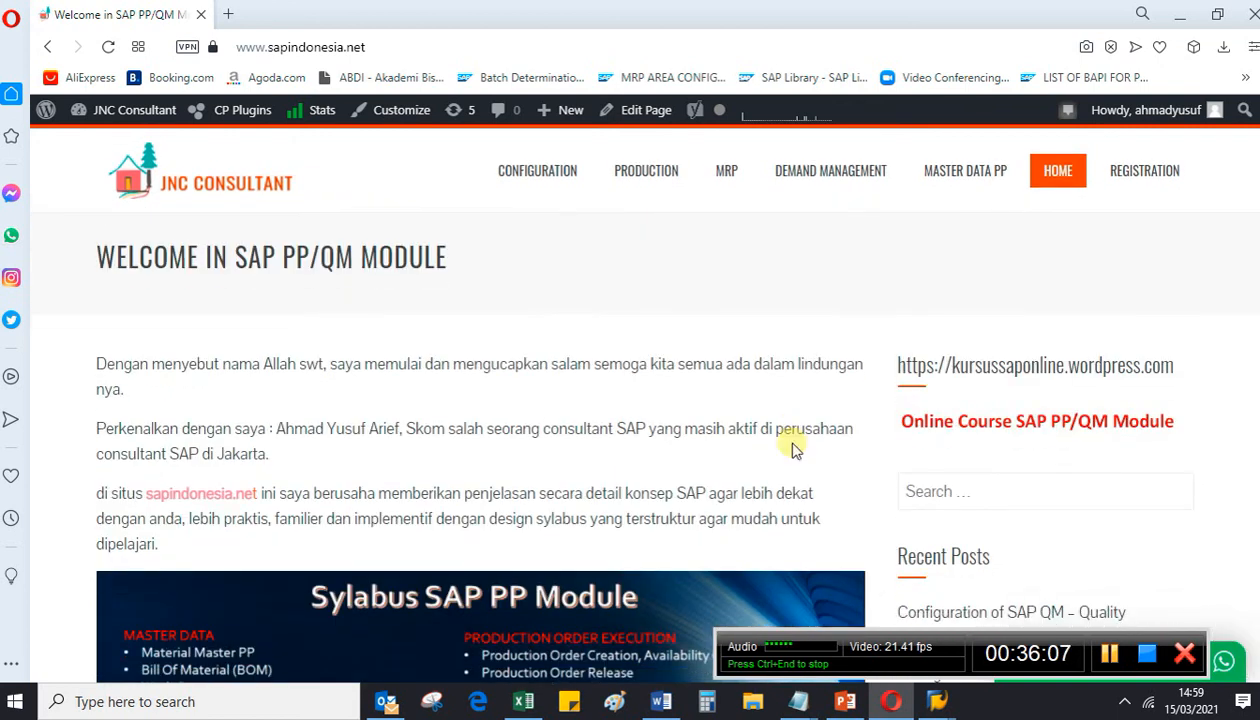
scroll(793, 448, "down", 5)
scroll(810, 448, "up", 5)
scroll(822, 447, "up", 1)
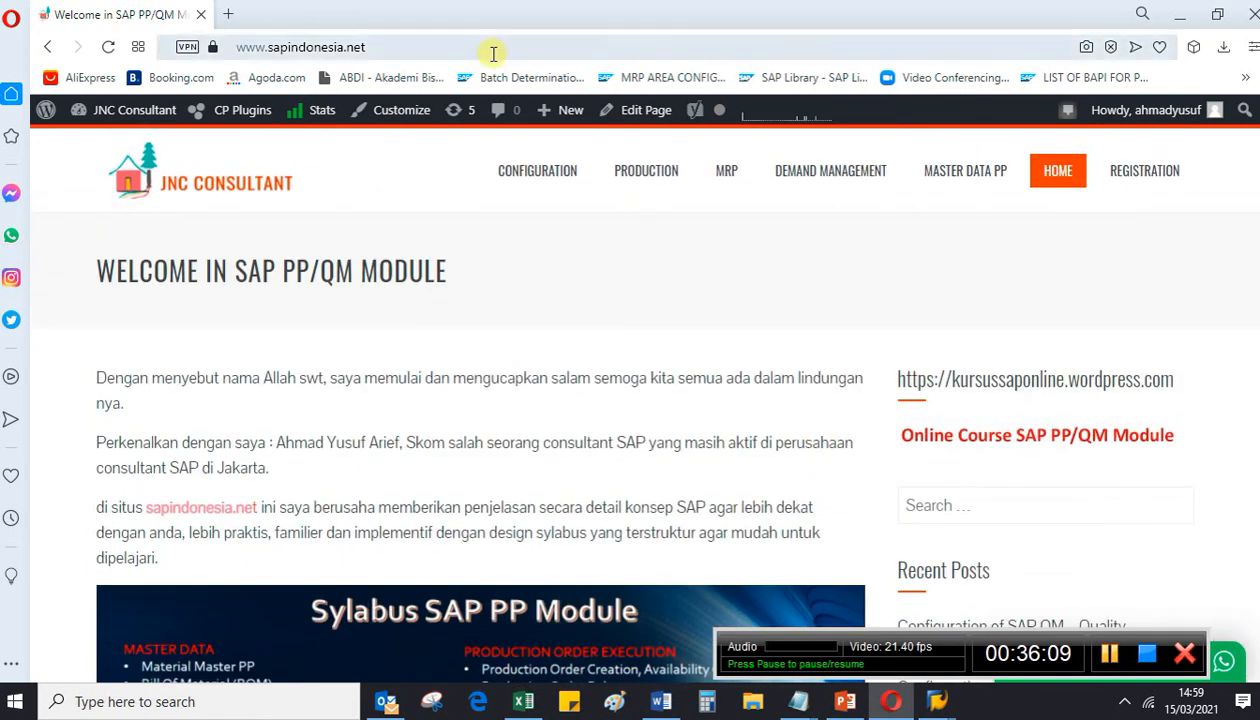
Open the kursussapqm.wordpress.com site in a new browser tab
left_click(421, 42)
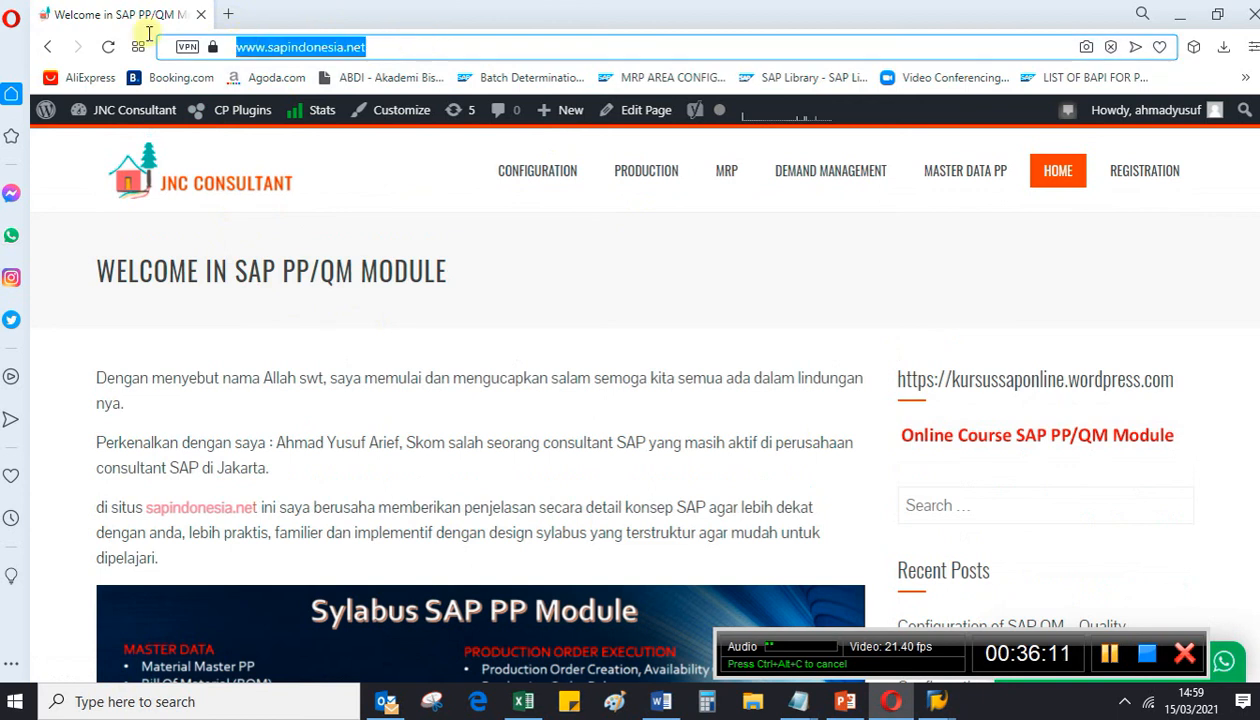
double_click(301, 20)
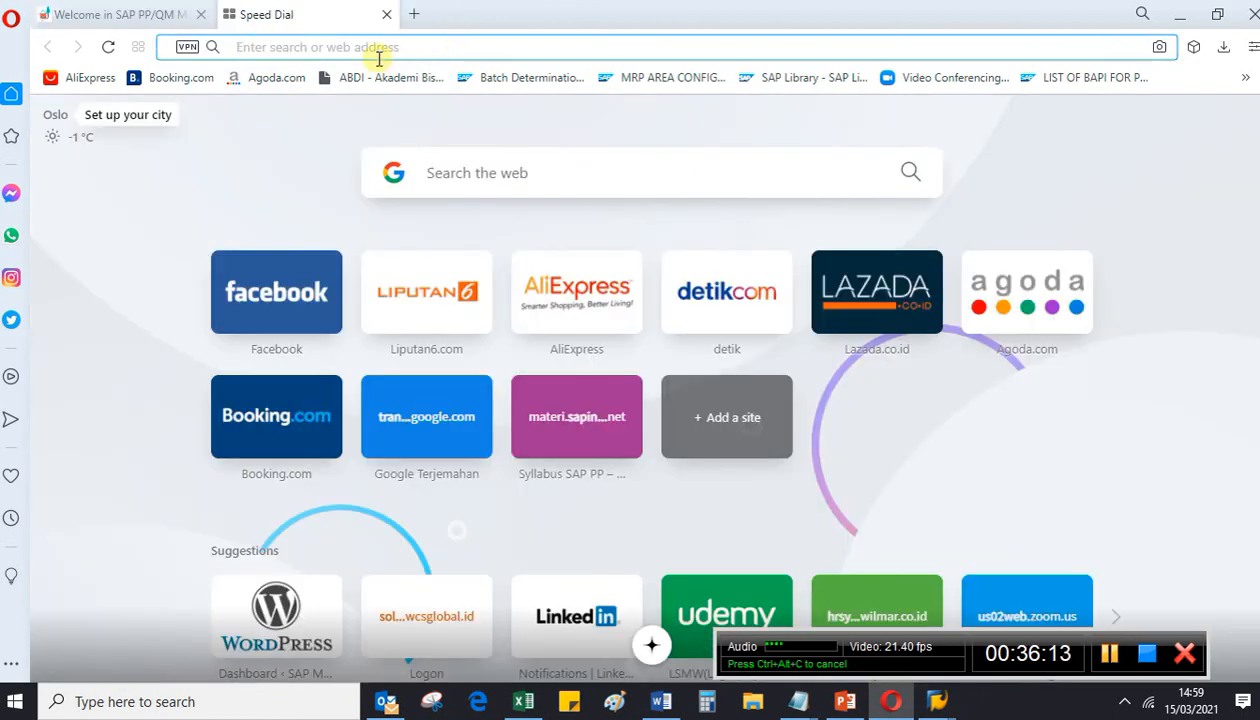
type("ku")
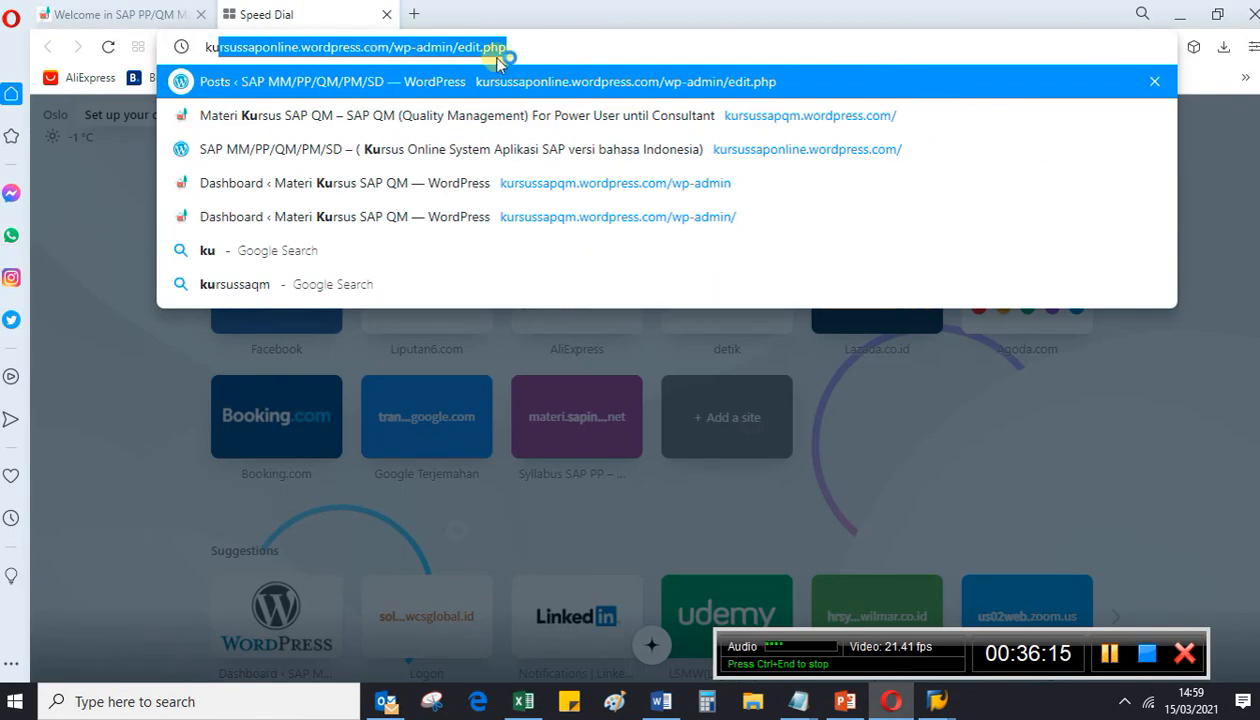
left_click(553, 46)
key("BackSpace")
key("BackSpace")
key("BackSpace")
key("BackSpace")
key("BackSpace")
key("BackSpace")
key("BackSpace")
key("BackSpace")
key("BackSpace")
key("BackSpace")
key("BackSpace")
key("BackSpace")
key("BackSpace")
key("BackSpace")
key("BackSpace")
key("BackSpace")
key("BackSpace")
key("BackSpace")
key("BackSpace")
key("BackSpace")
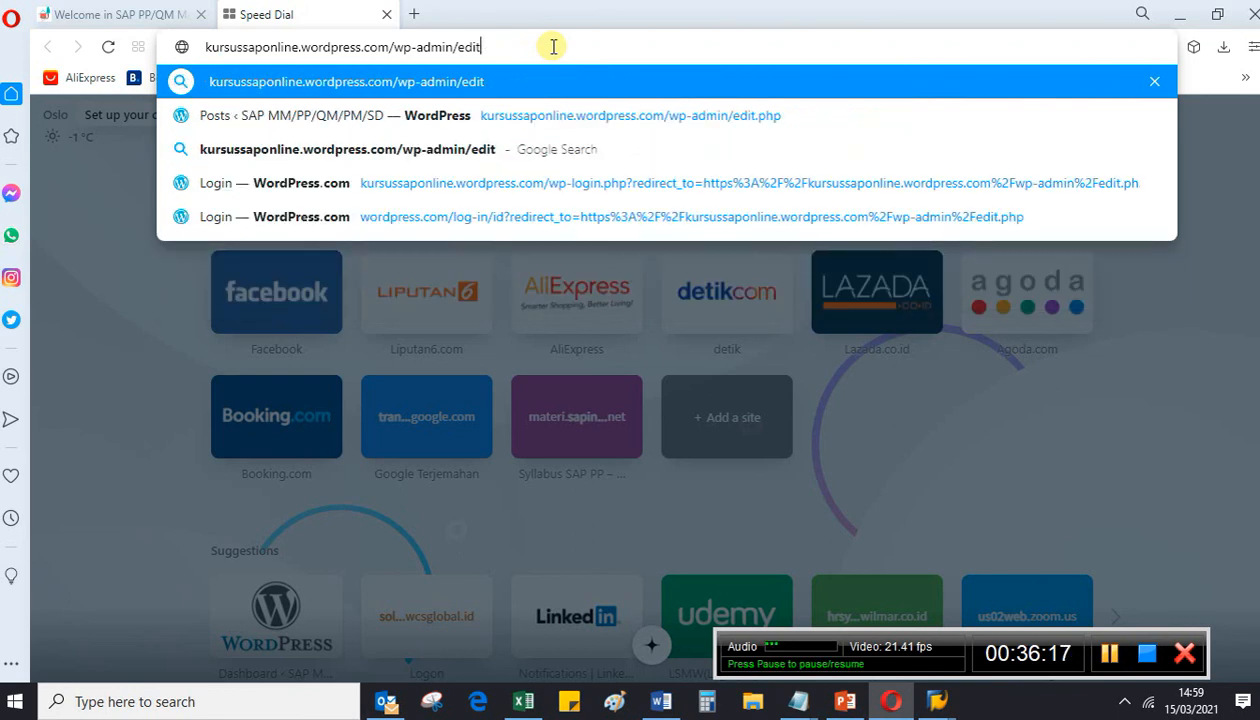
key("BackSpace")
key("BackSpace")
key("BackSpace")
key("BackSpace")
key("BackSpace")
key("BackSpace")
key("BackSpace")
key("BackSpace")
key("BackSpace")
key("BackSpace")
key("BackSpace")
key("BackSpace")
key("BackSpace")
key("BackSpace")
key("BackSpace")
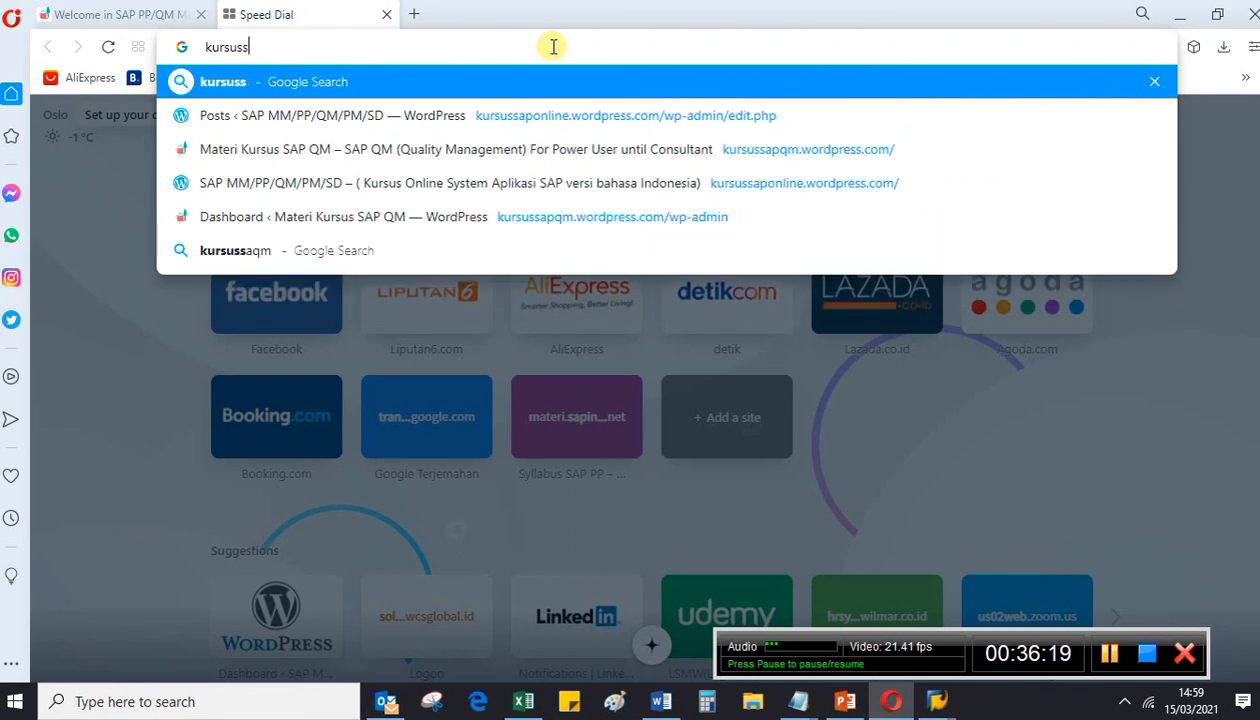
type("apqm")
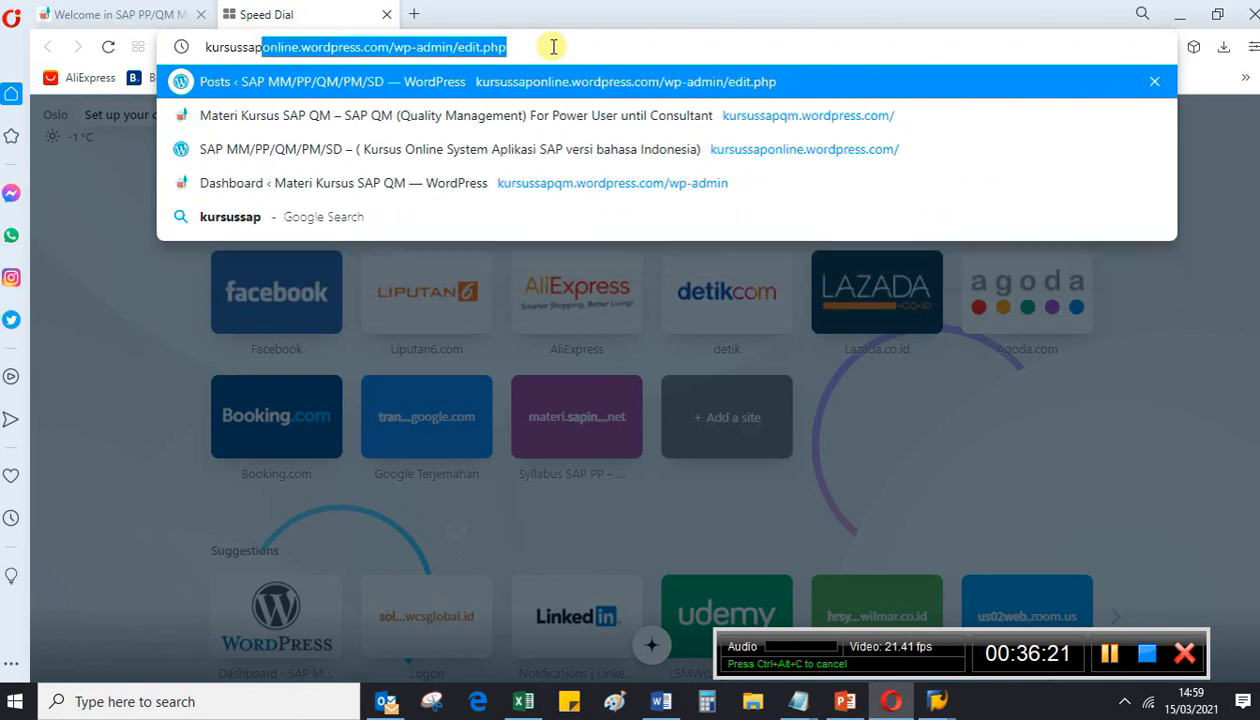
key("Return")
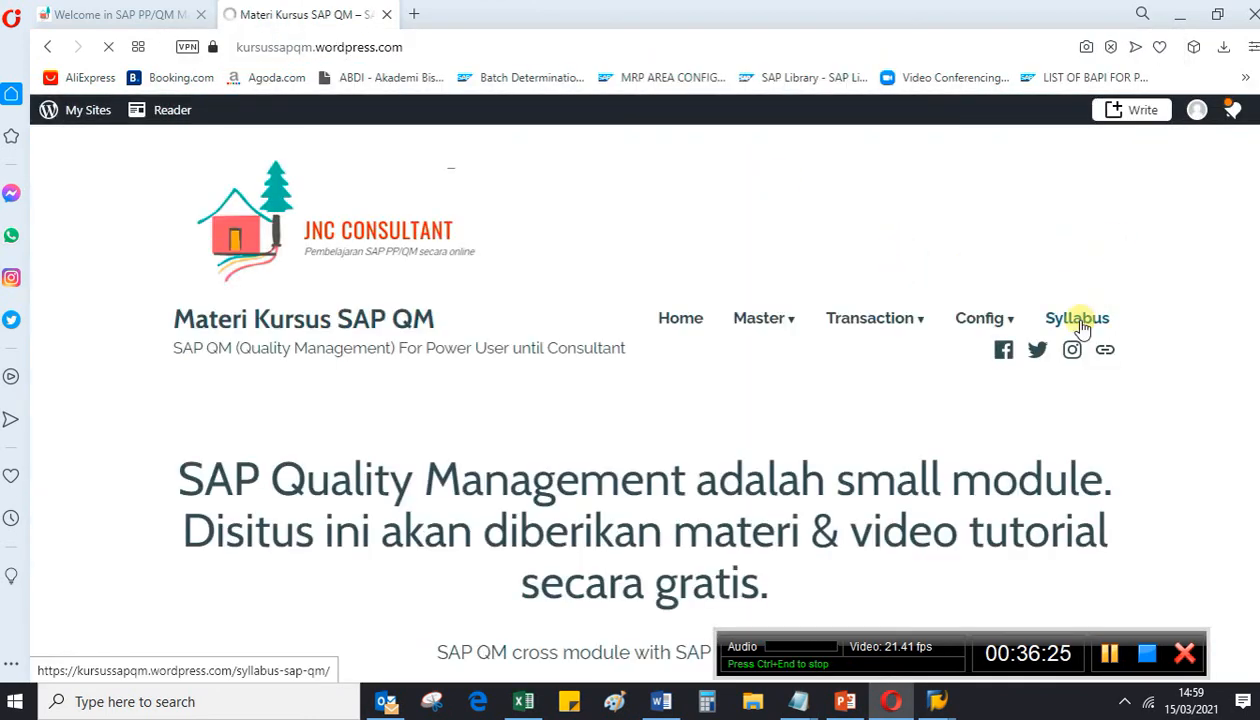
Open the site's Syllabus page and look through the SAP QM topics and transaction list
left_click(1078, 320)
scroll(918, 405, "down", 2)
scroll(920, 405, "down", 20)
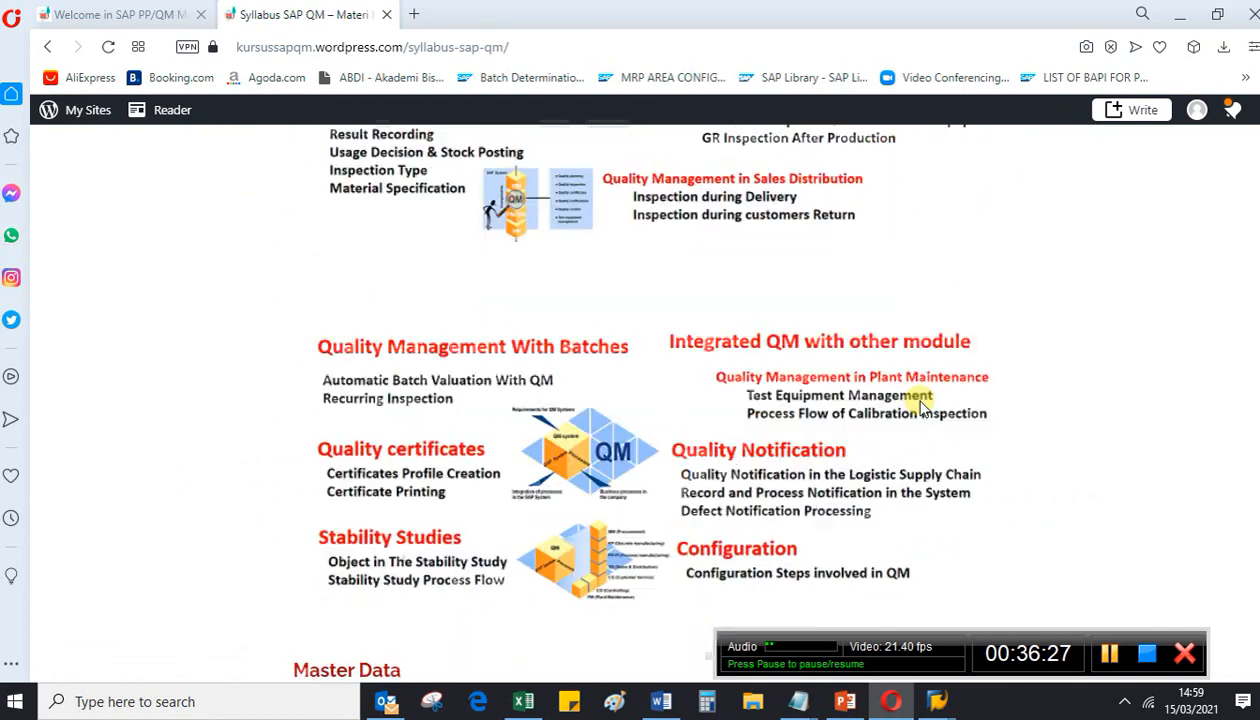
scroll(920, 405, "down", 5)
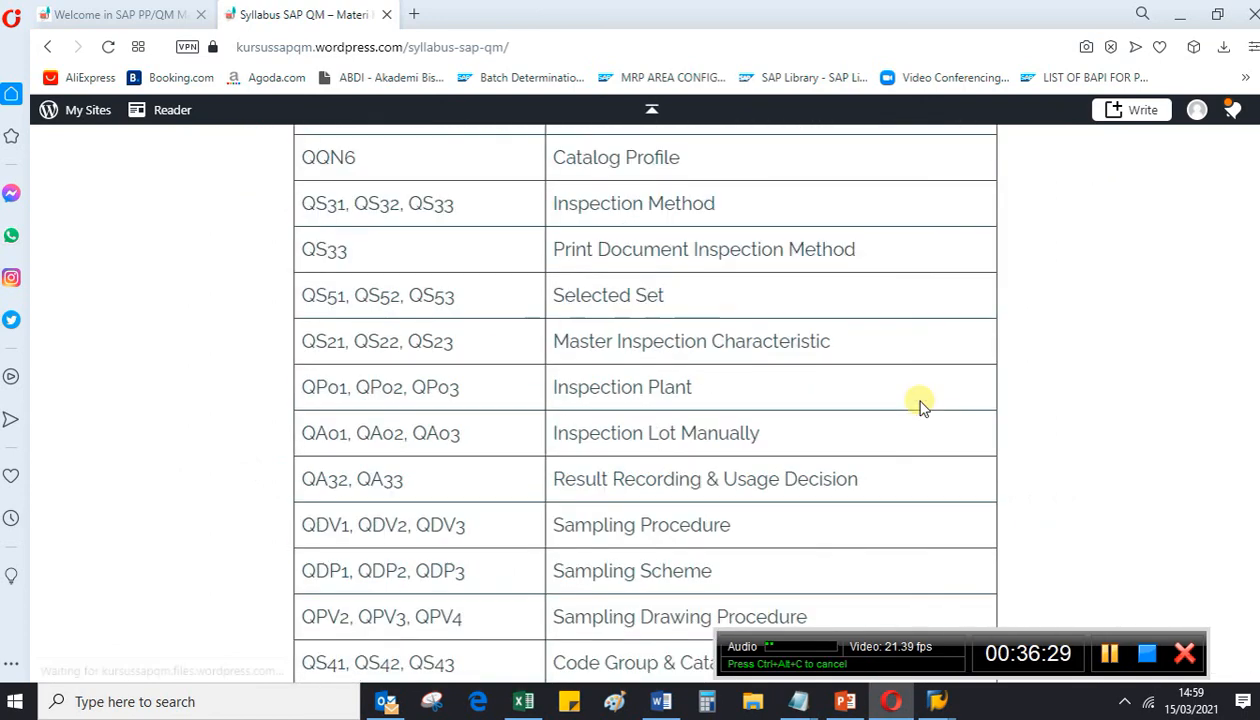
scroll(920, 405, "up", 20)
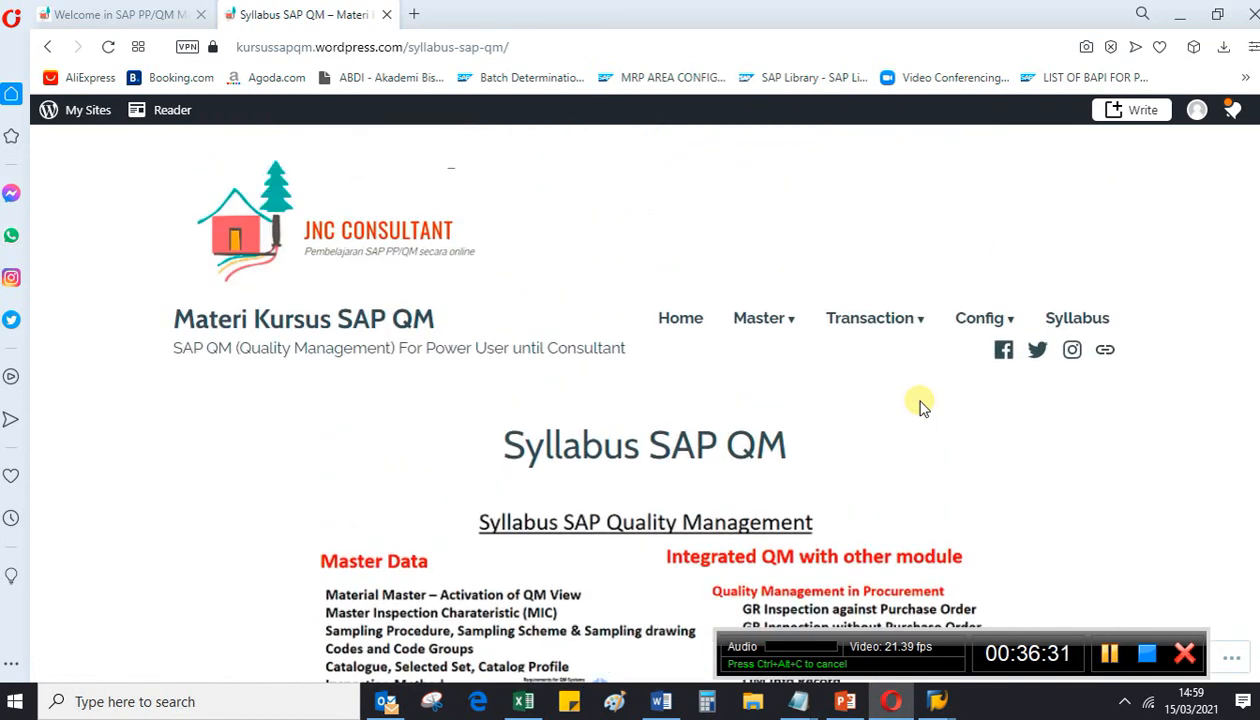
Open the materi.sapindonesia.net site in another new browser tab
left_click(414, 15)
type("ma")
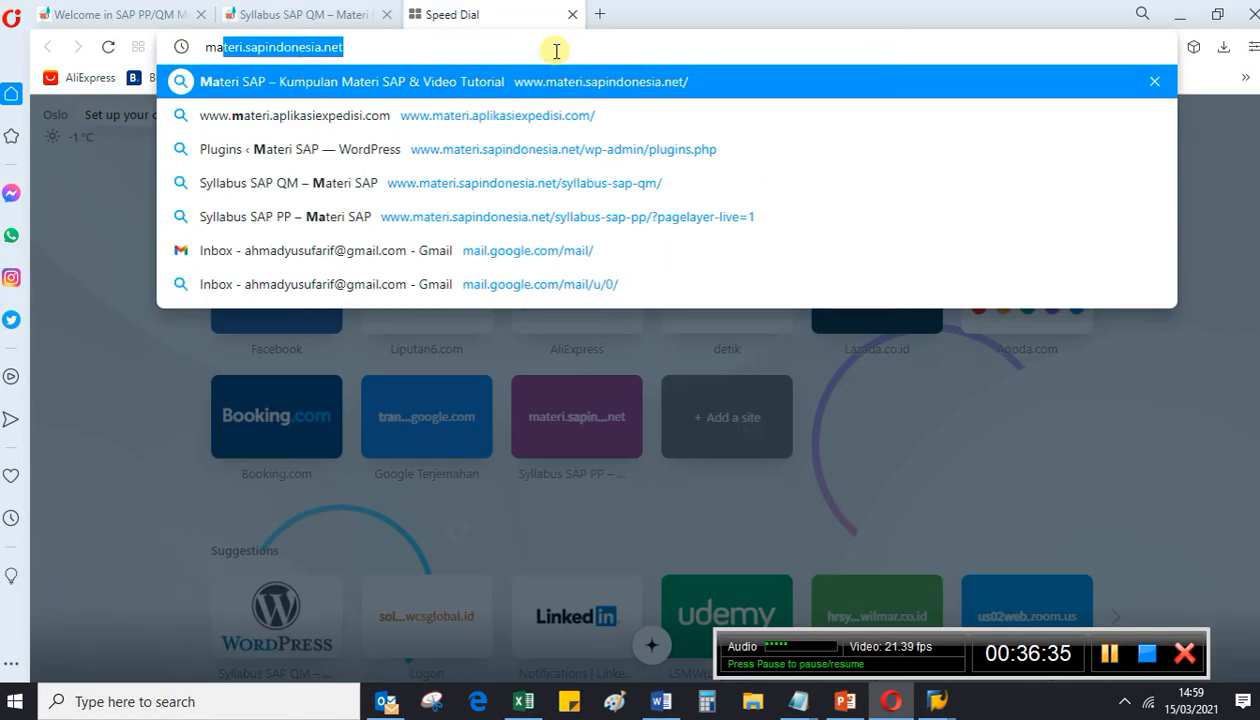
key("Return")
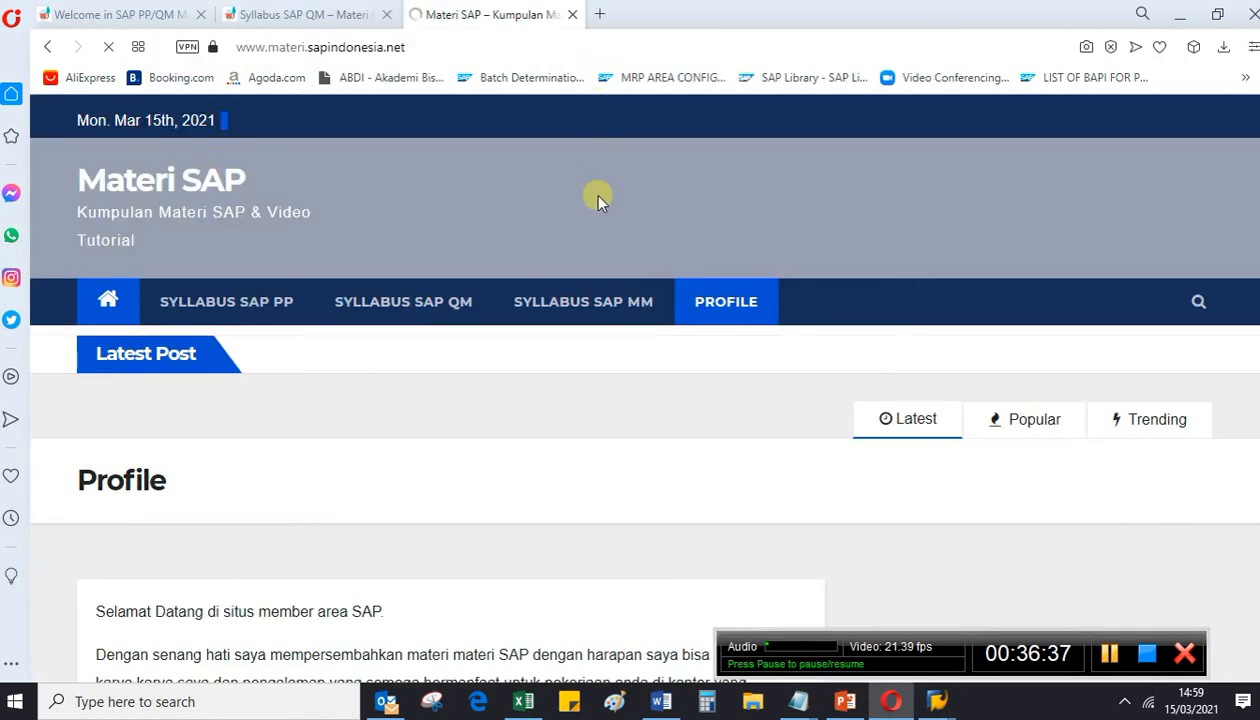
Open the Syllabus SAP PP page and look through its list of course materials
left_click(262, 304)
scroll(427, 433, "down", 8)
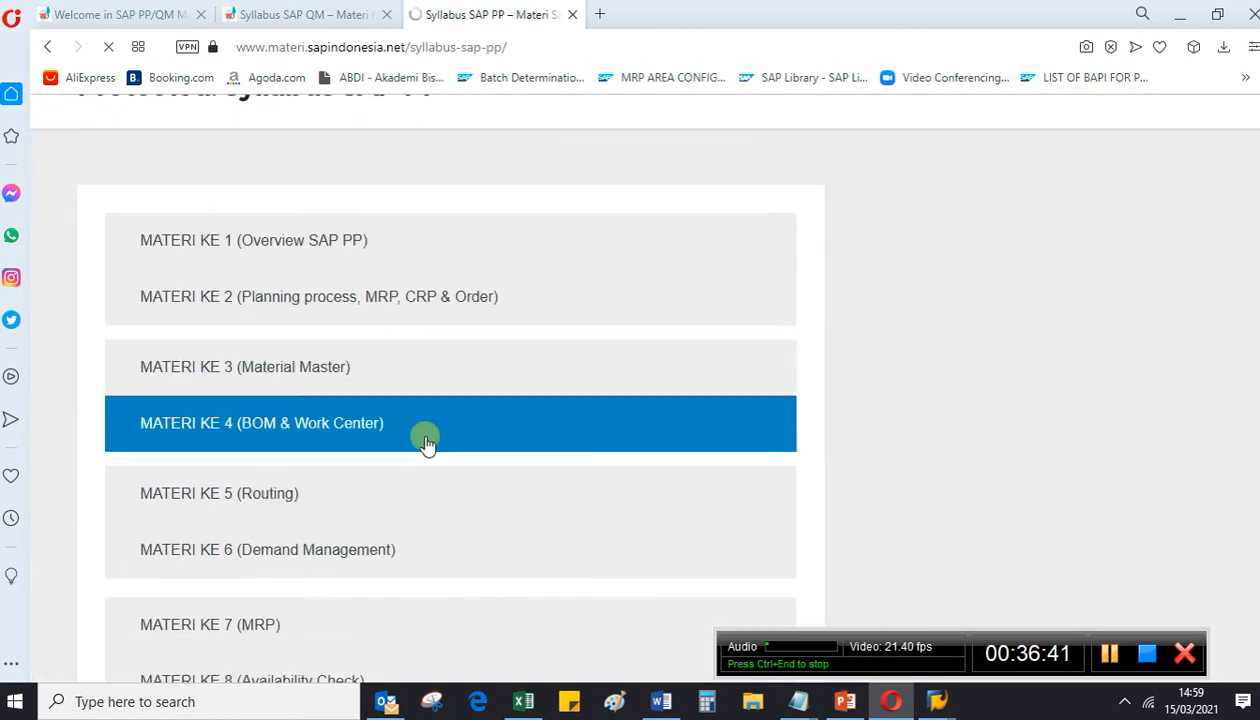
scroll(425, 448, "down", 9)
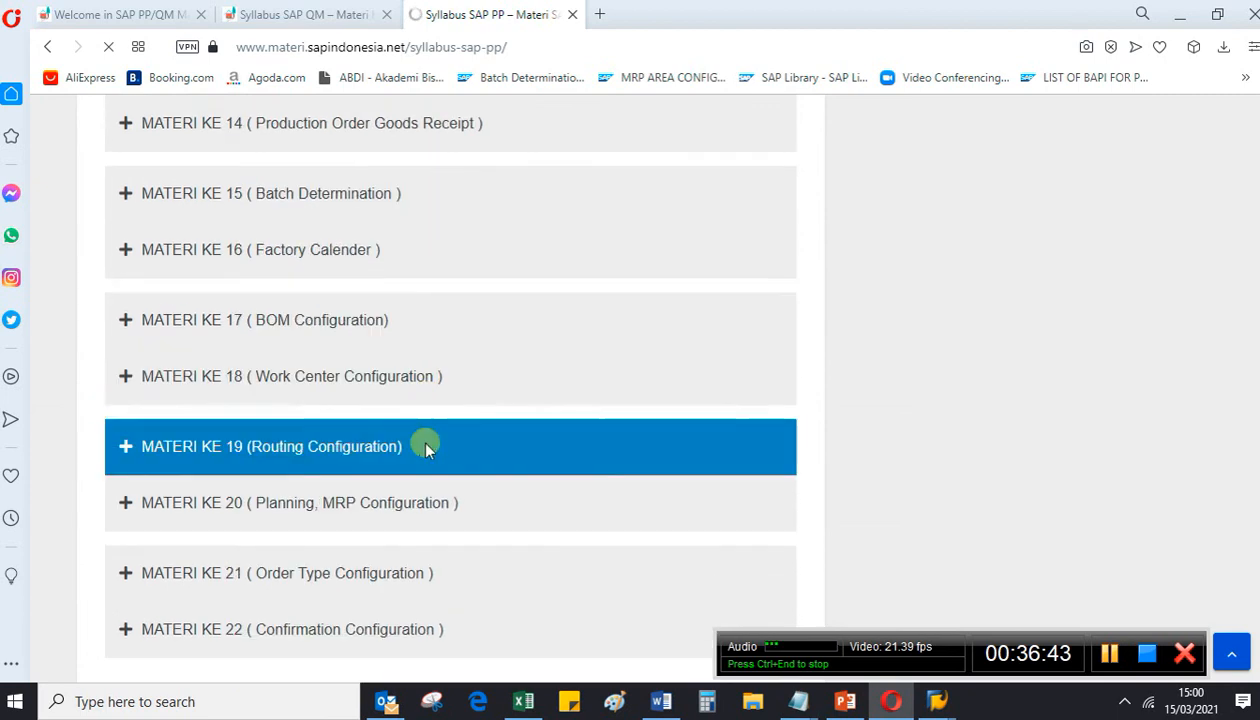
Open the Syllabus SAP QM page of the Materi SAP site and look through its list of course materials
scroll(425, 443, "up", 6)
scroll(417, 432, "up", 10)
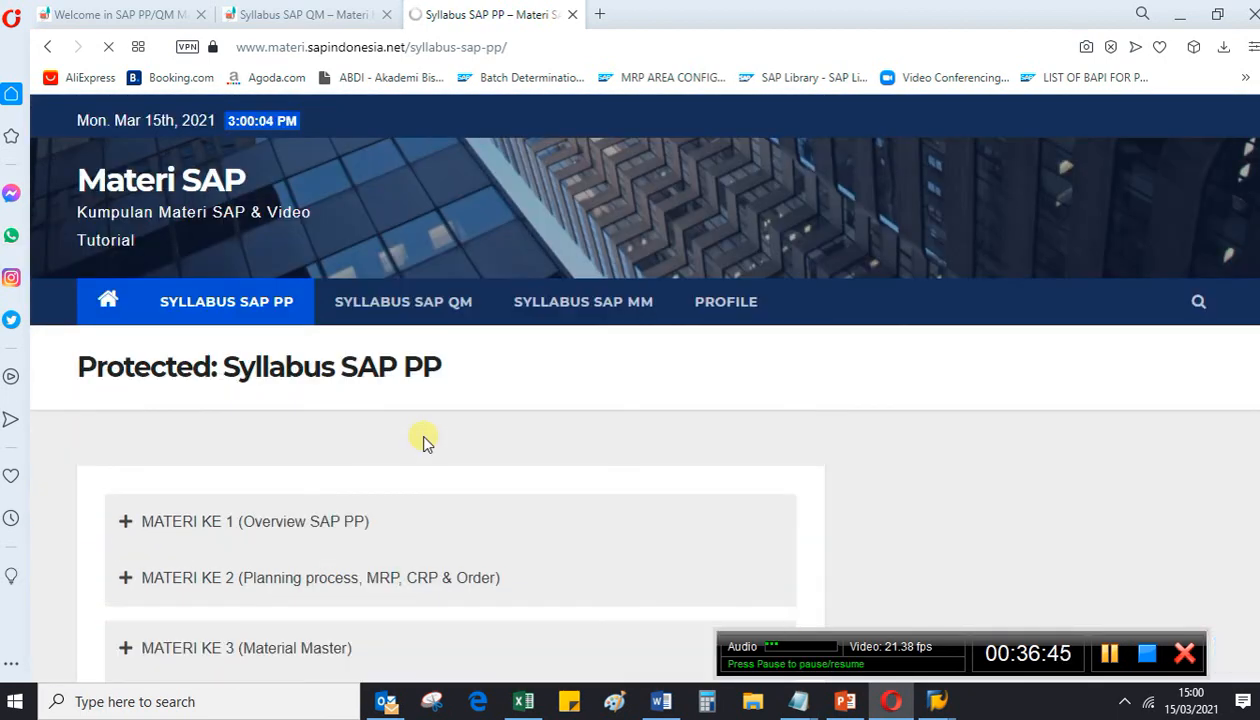
left_click(422, 313)
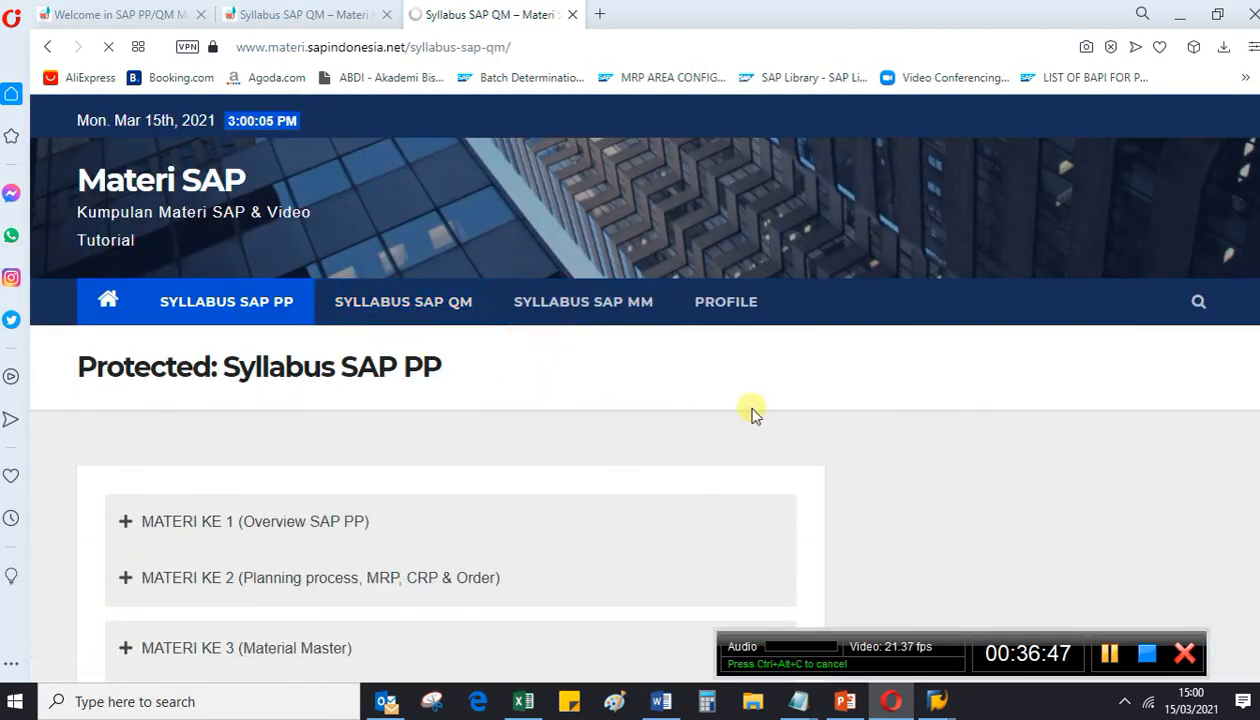
scroll(487, 462, "down", 2)
scroll(487, 462, "down", 12)
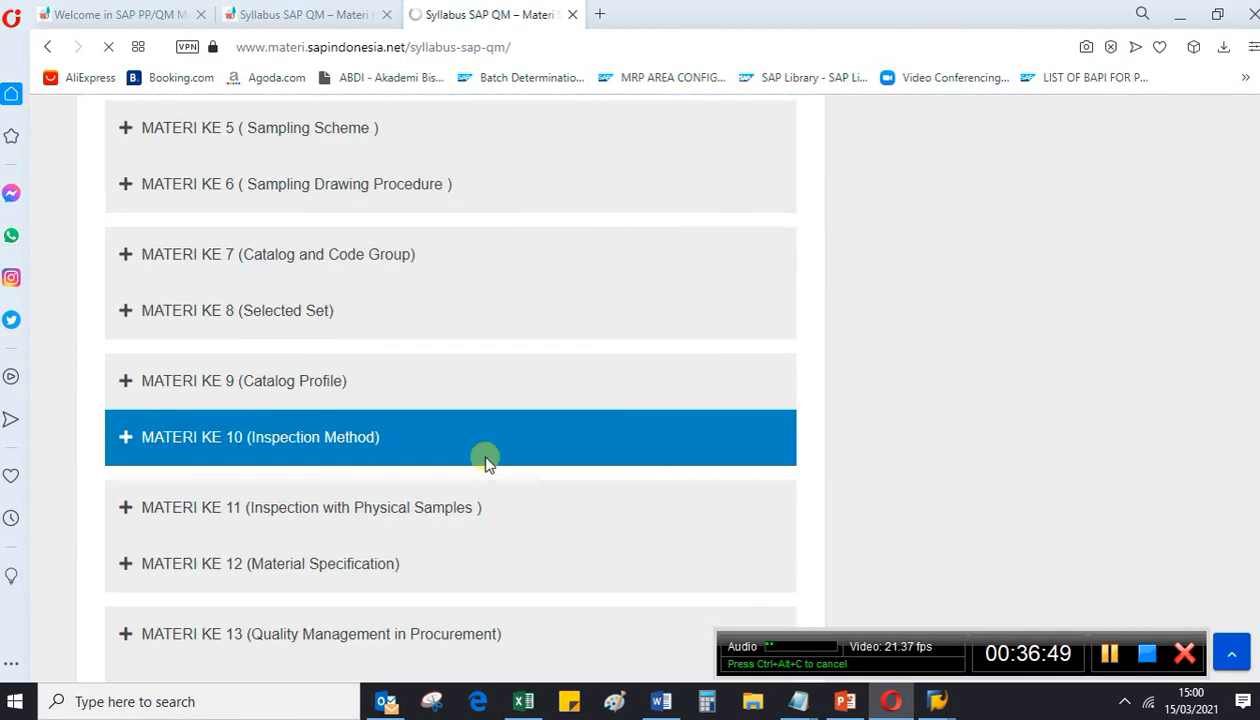
scroll(487, 462, "down", 4)
scroll(487, 462, "up", 15)
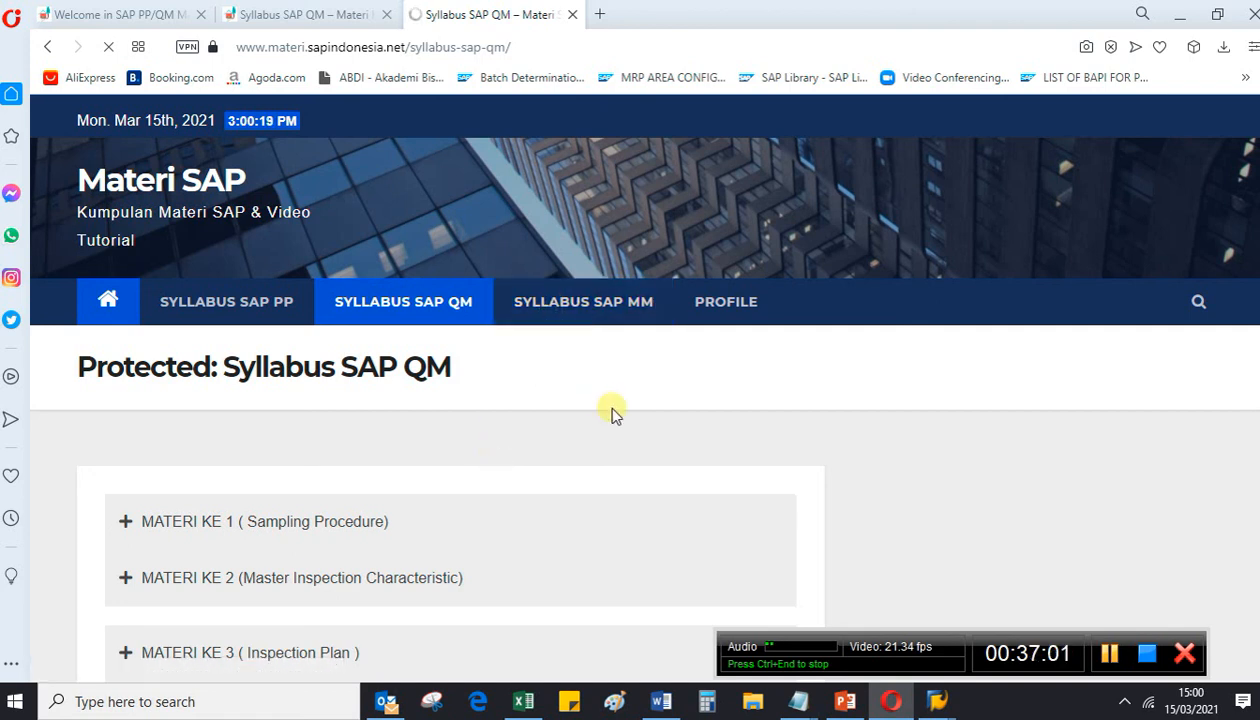
Try to open the Syllabus SAP MM page, and return to the Syllabus SAP QM page
left_click(608, 304)
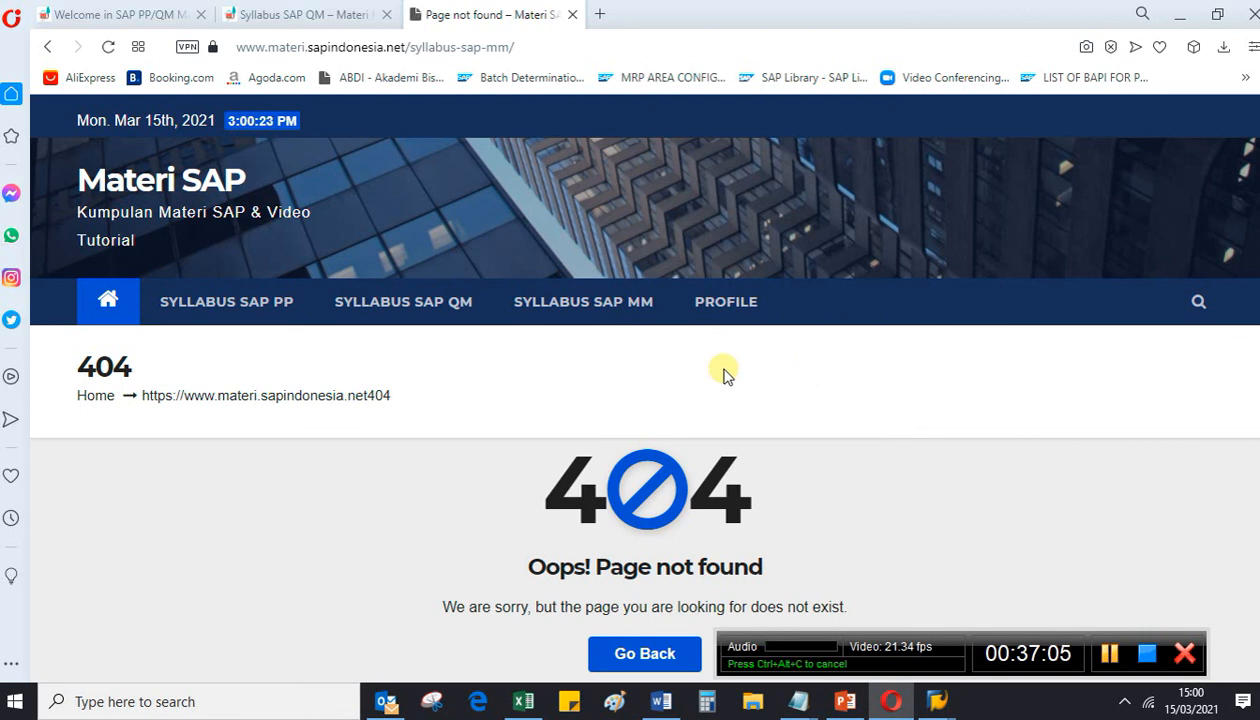
left_click(442, 302)
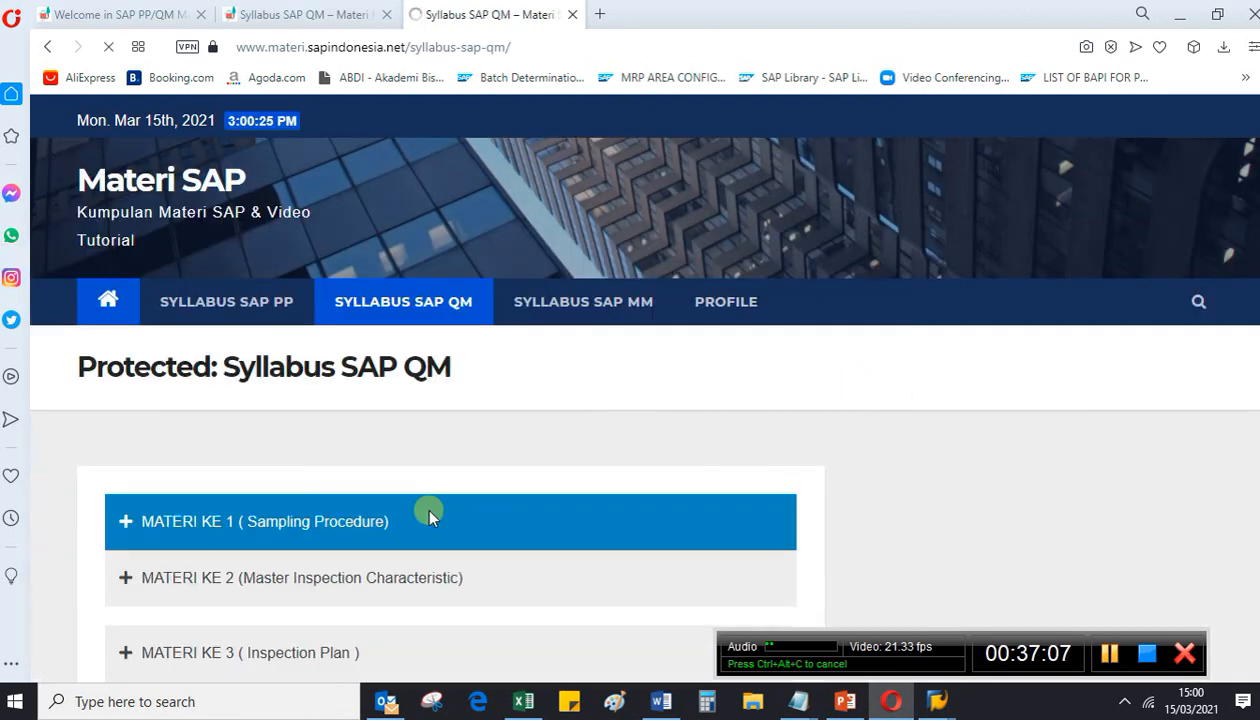